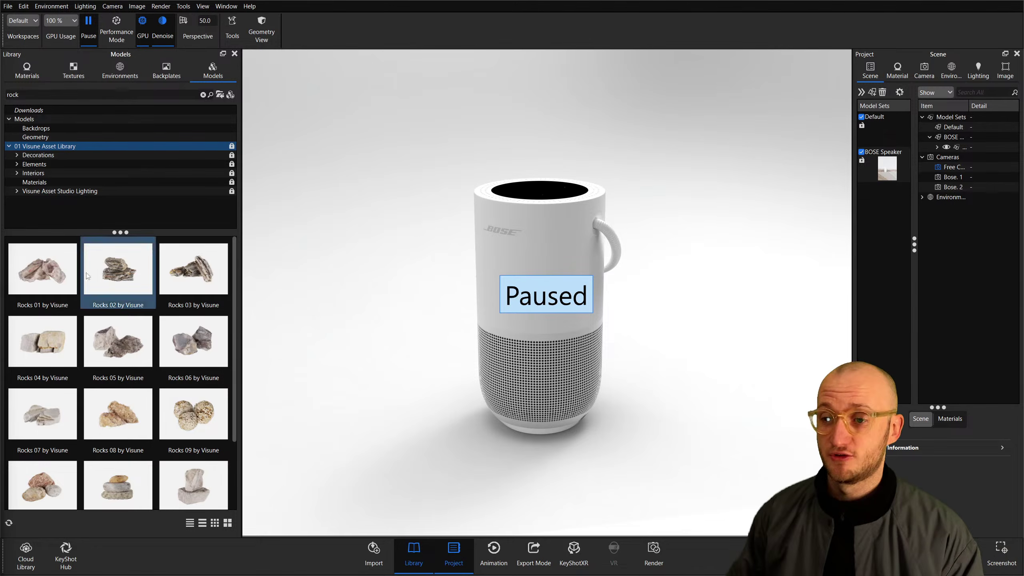
Resume the paused real-time rendering of the speaker scene.
key("shift+p")
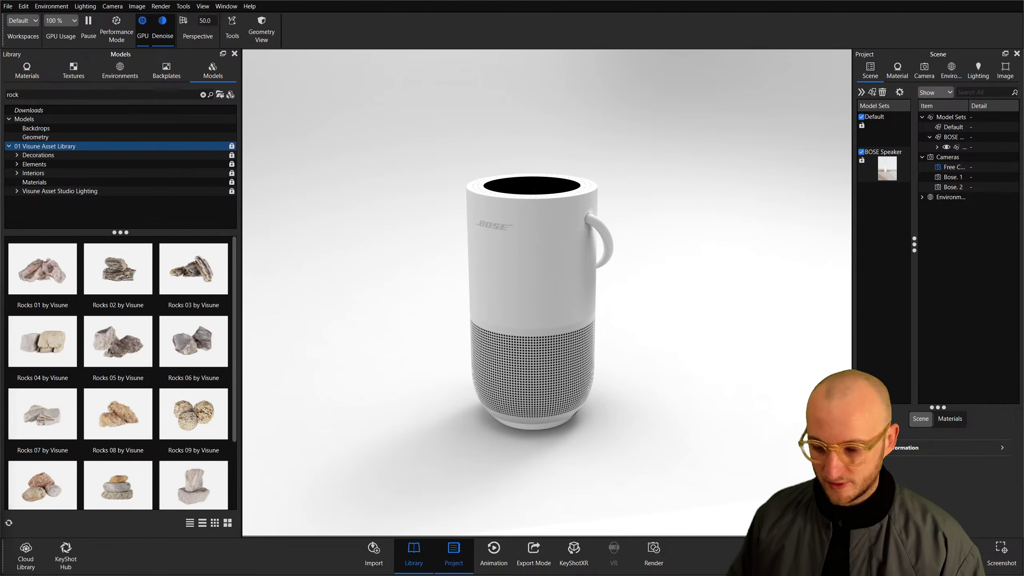
key("super")
key("super+a")
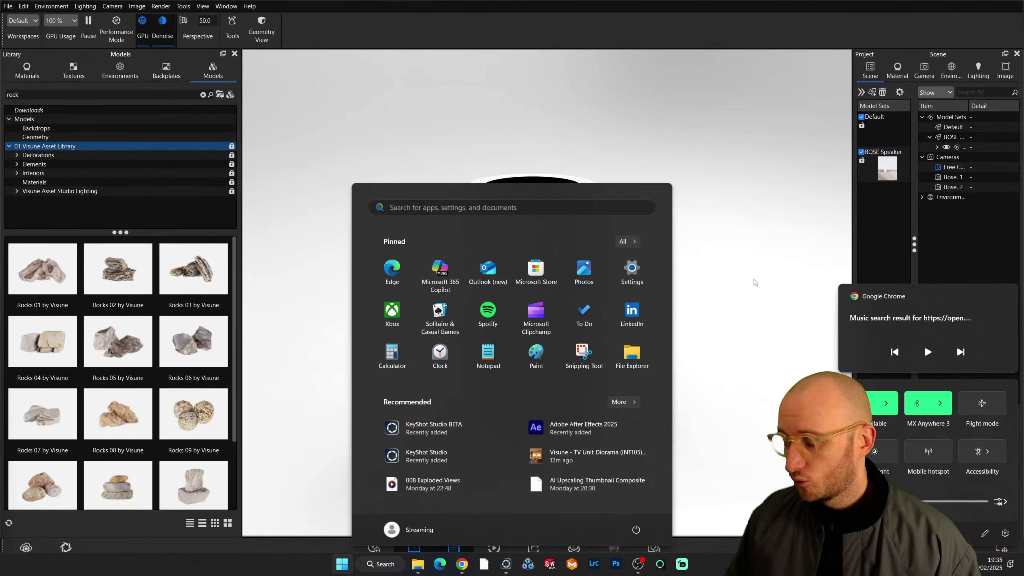
left_click(767, 307)
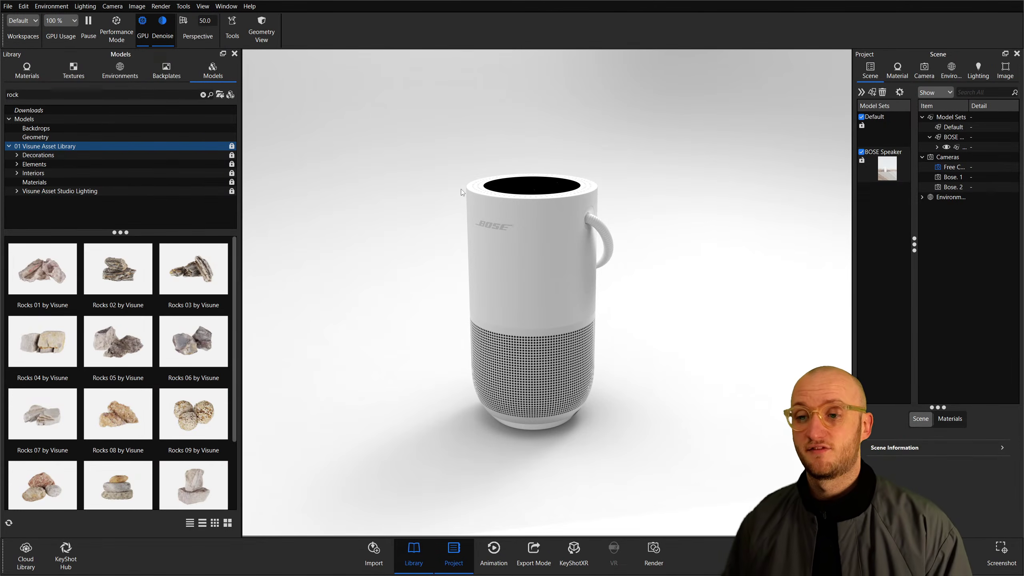
left_click_drag(436, 216, 414, 234)
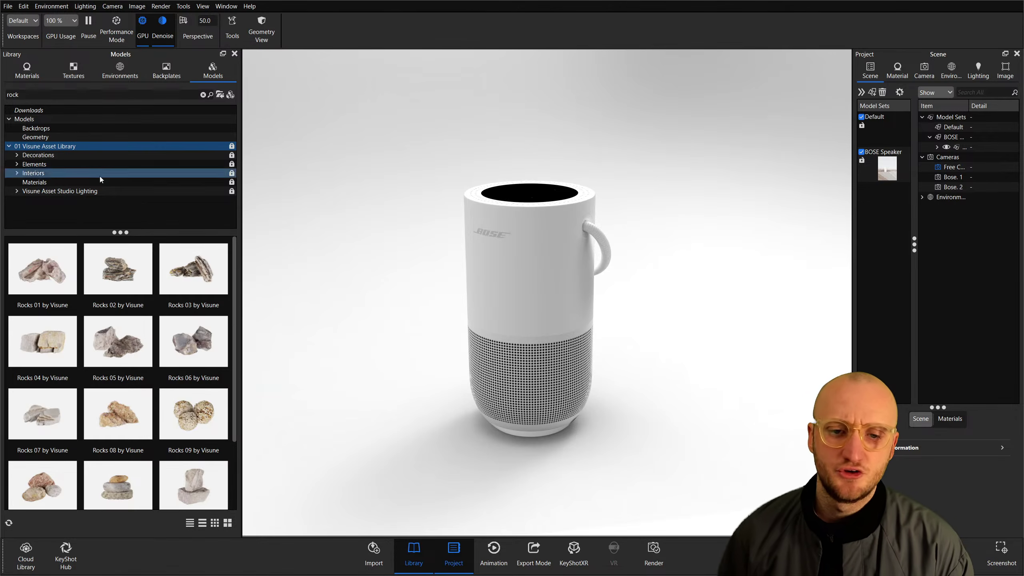
Enlarge the model thumbnail area of the library and look through the rock models.
left_click_drag(120, 232, 120, 204)
scroll(165, 384, "down", 2)
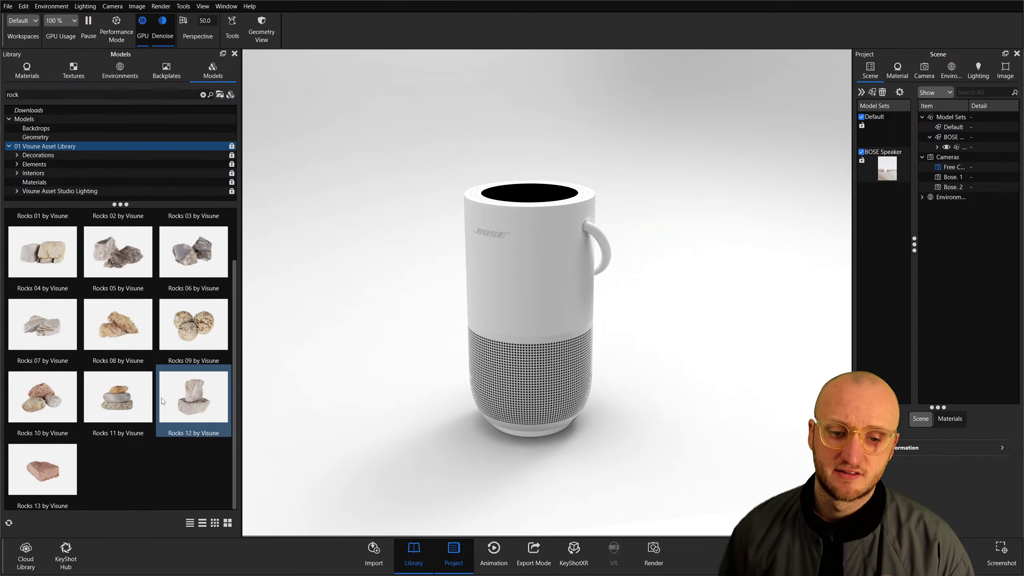
scroll(164, 379, "up", 2)
key("super")
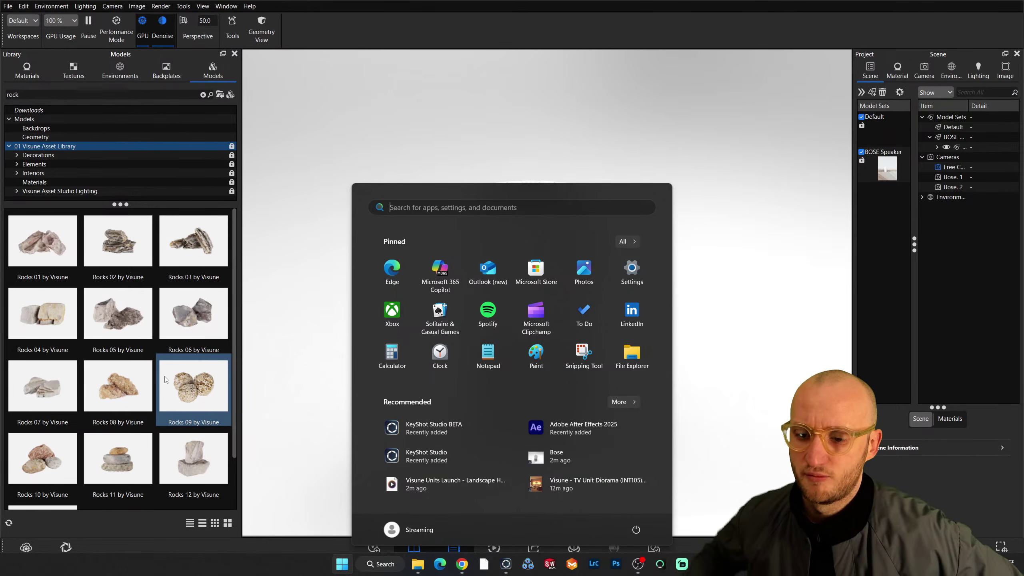
left_click(307, 163)
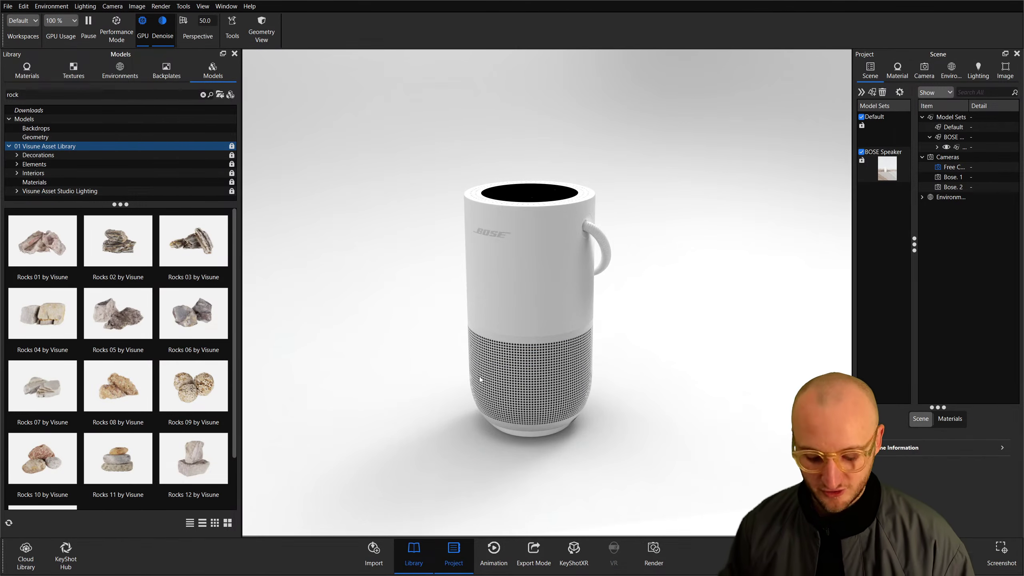
Switch to Chrome and go back from the Brickworks Bathroom page to the featured resources on the Visune home page.
key("super")
mouse_move(462, 563)
left_click(493, 497)
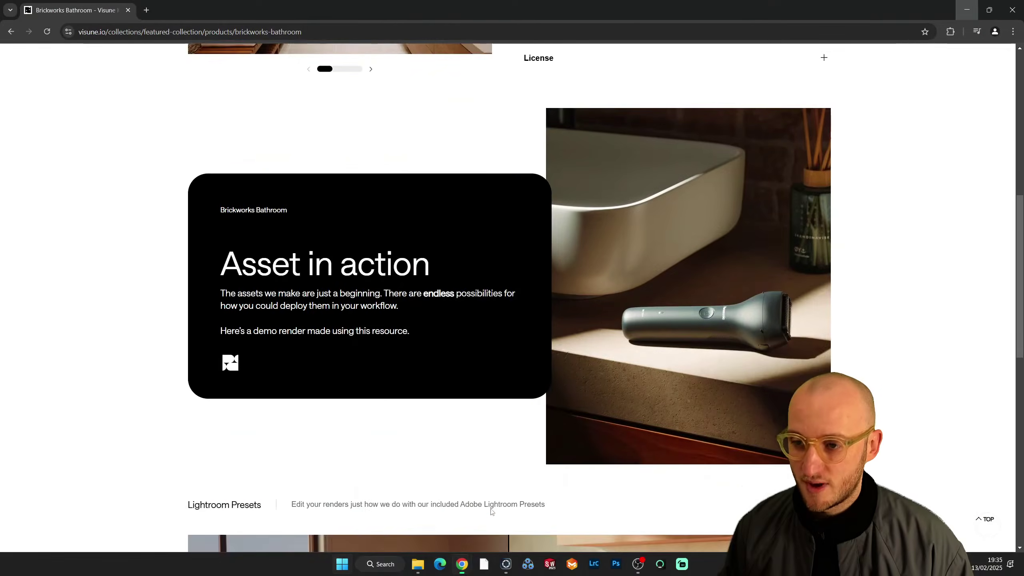
scroll(343, 172, "up", 10)
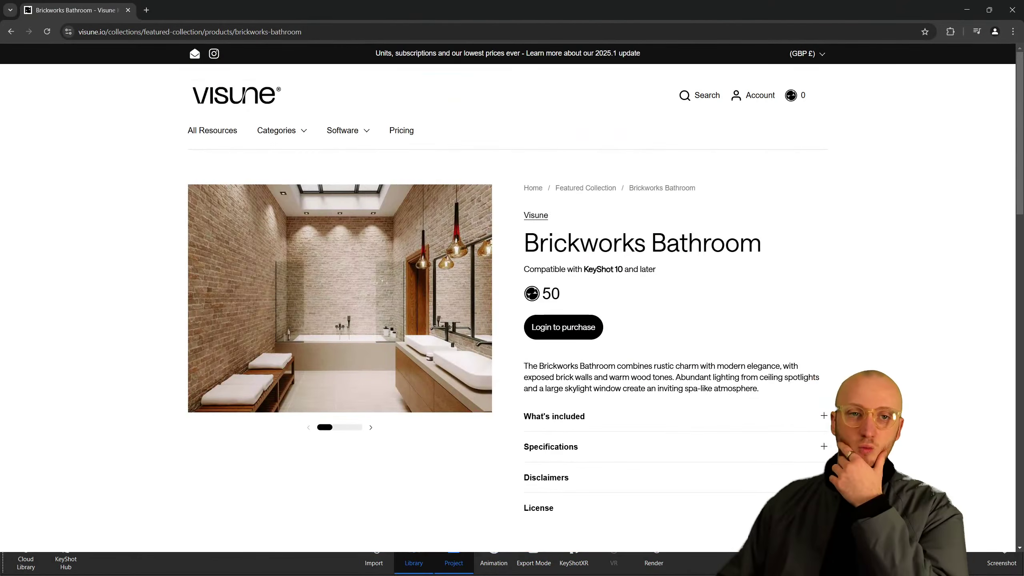
left_click(11, 31)
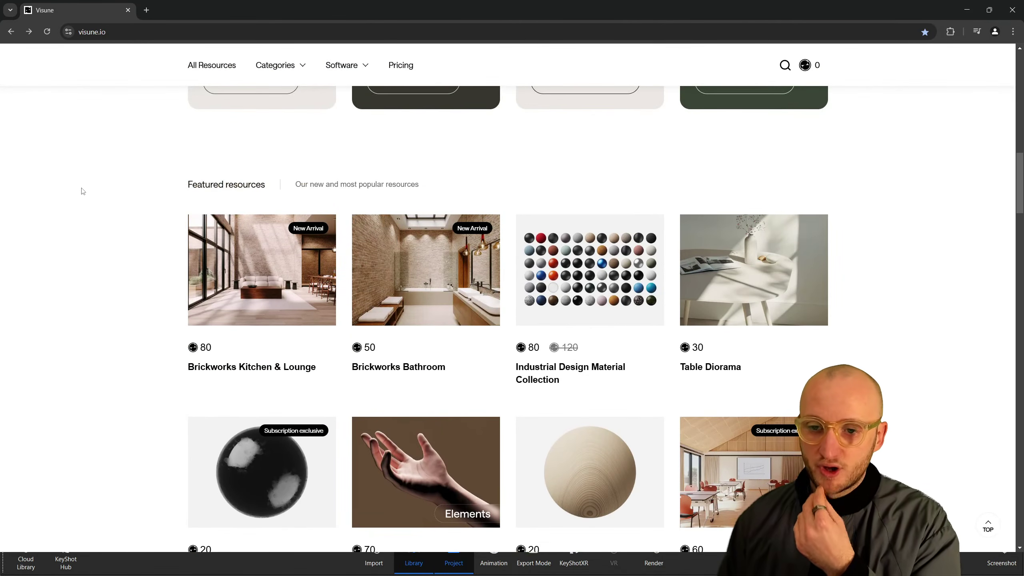
scroll(82, 191, "up", 1)
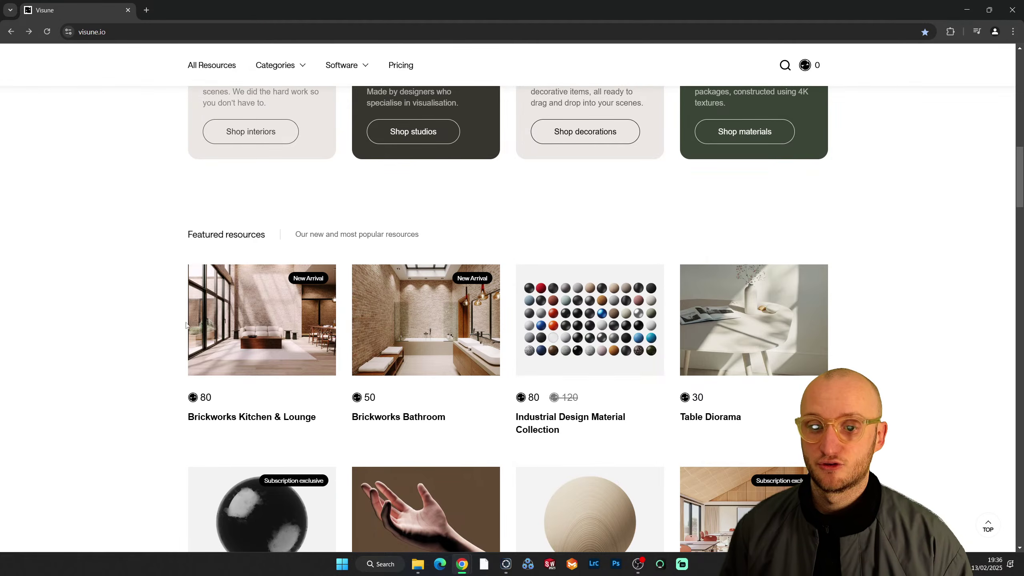
Open the Brickworks Kitchen & Lounge resource and look through its gallery images.
left_click(250, 315)
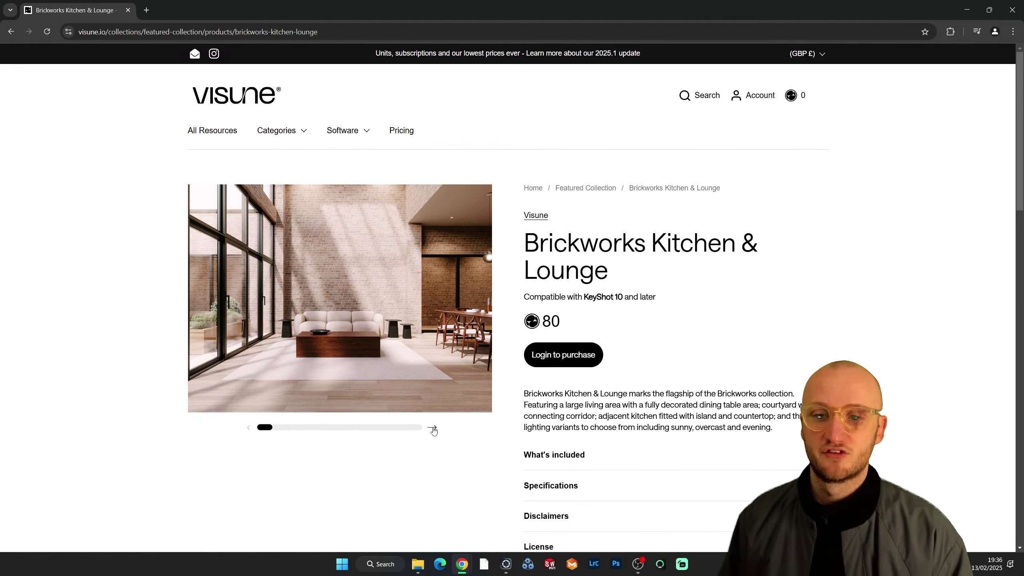
left_click(433, 428)
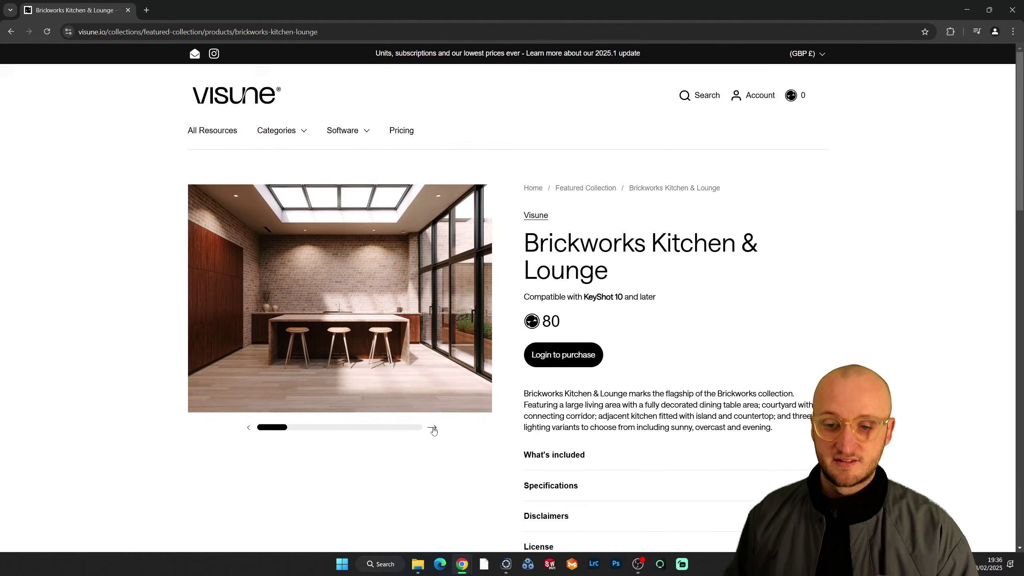
left_click(432, 428)
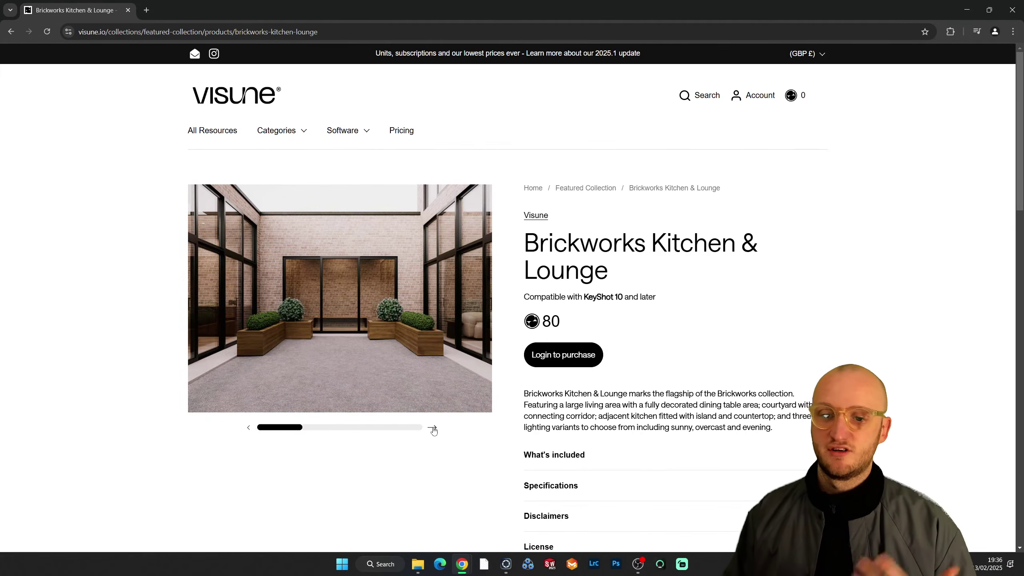
left_click(432, 427)
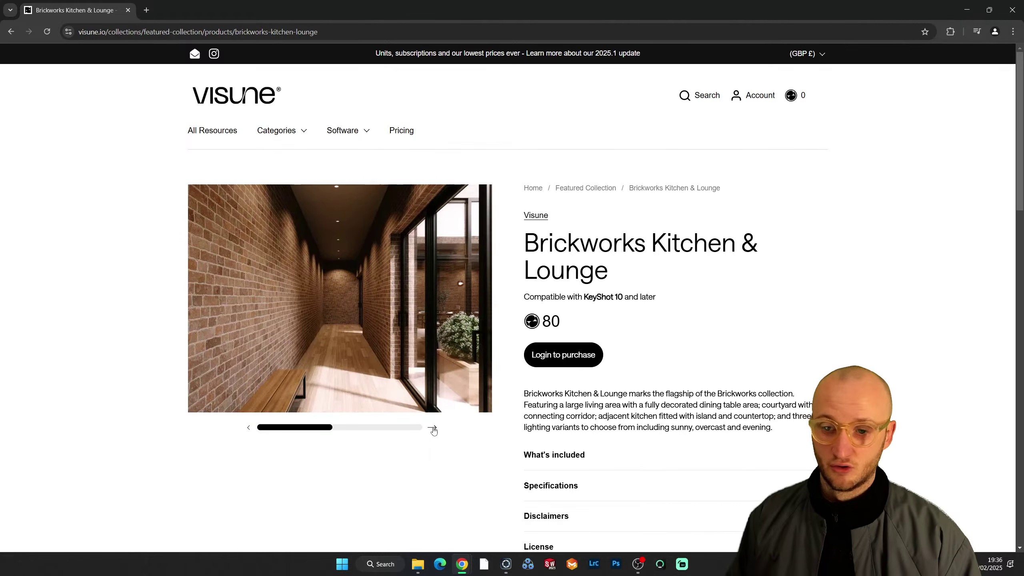
left_click(432, 427)
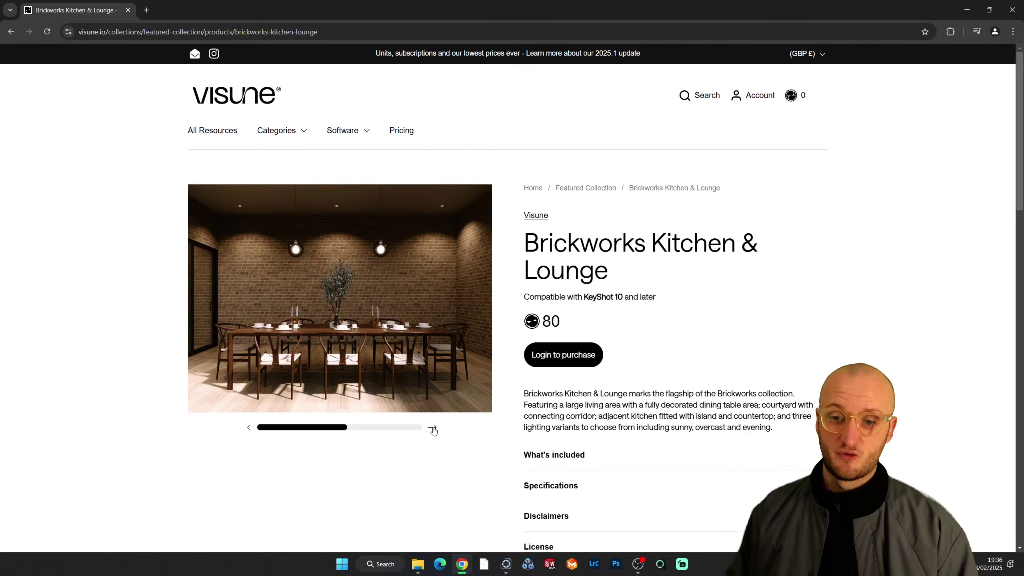
left_click(432, 428)
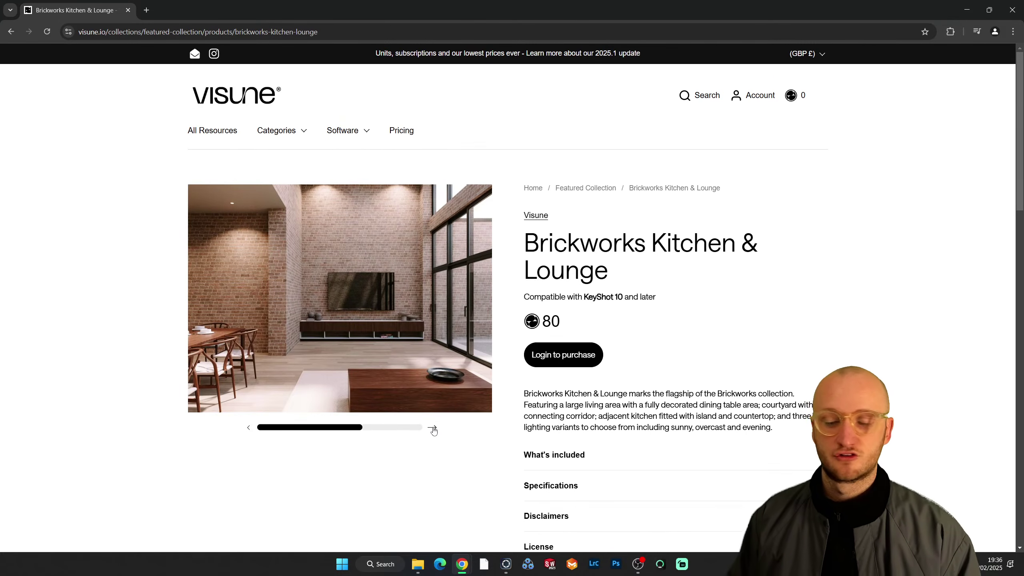
left_click(432, 428)
left_click(431, 428)
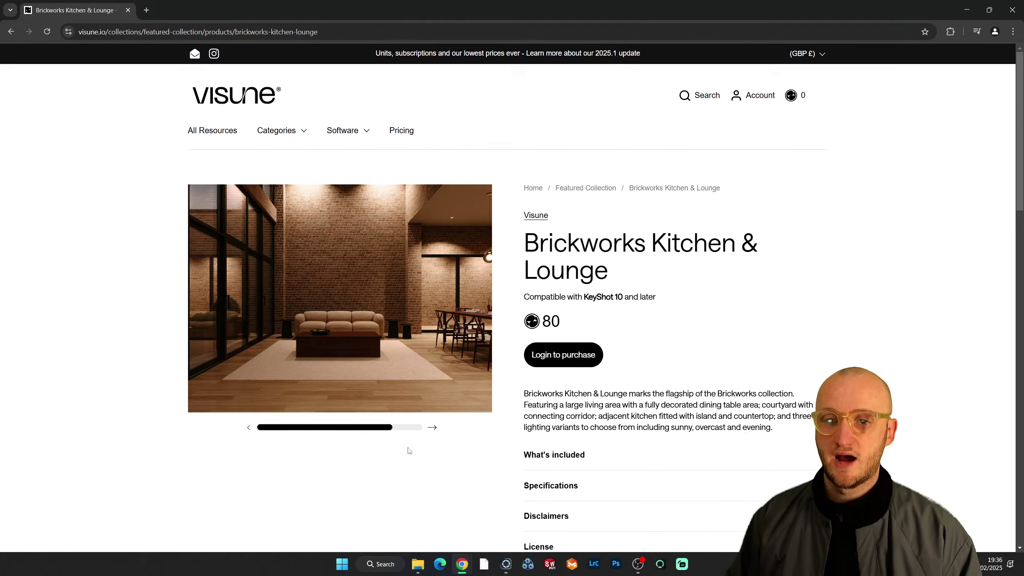
Go back to the featured resources, open Brickworks Bathroom and examine its main image enlarged.
left_click(11, 33)
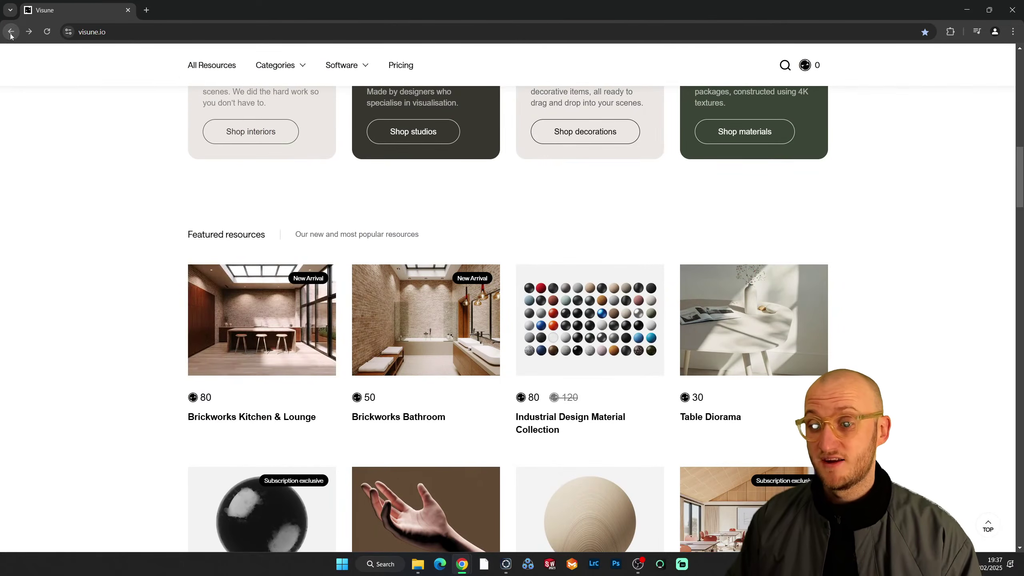
left_click(403, 302)
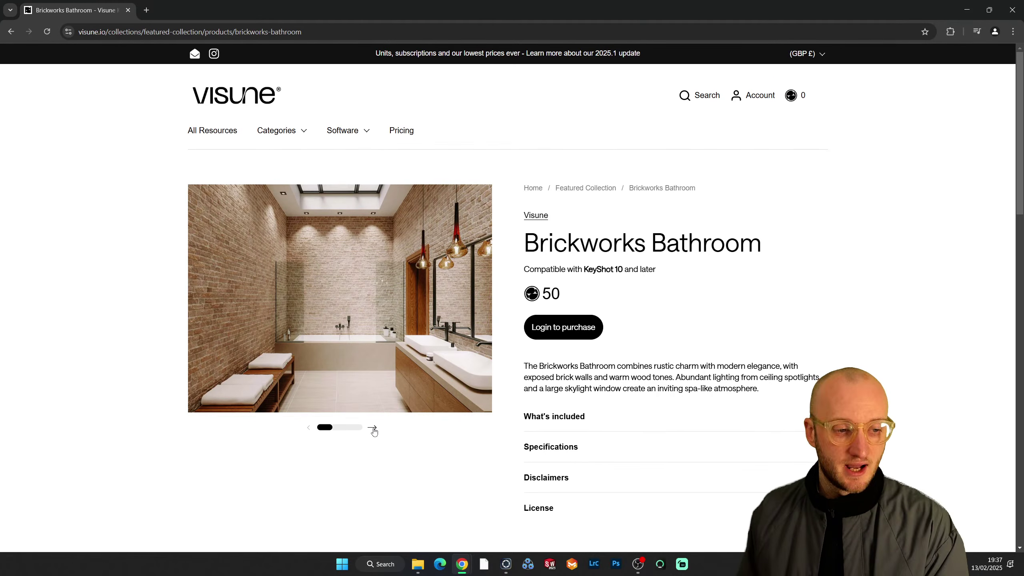
mouse_move(472, 212)
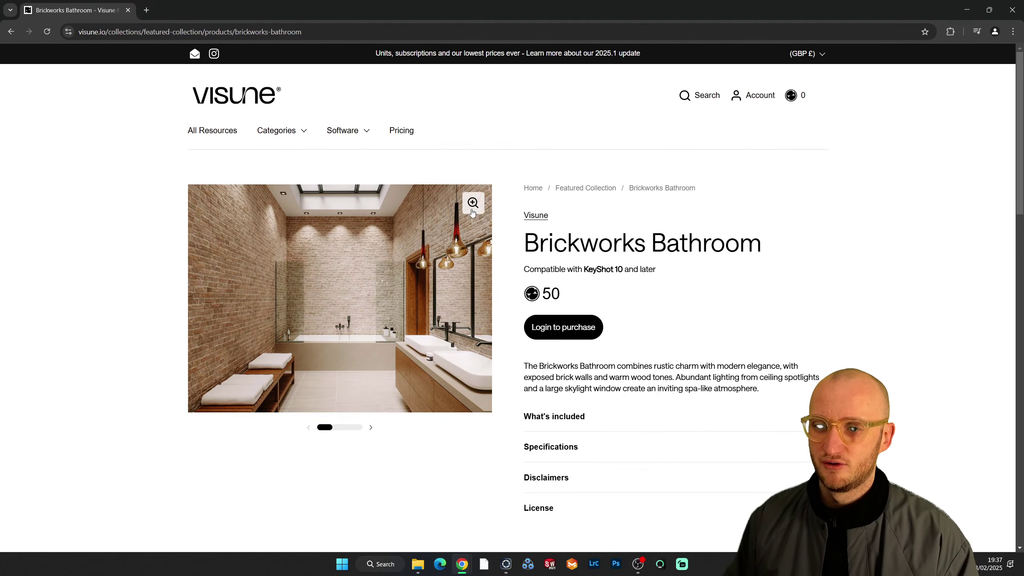
left_click(472, 210)
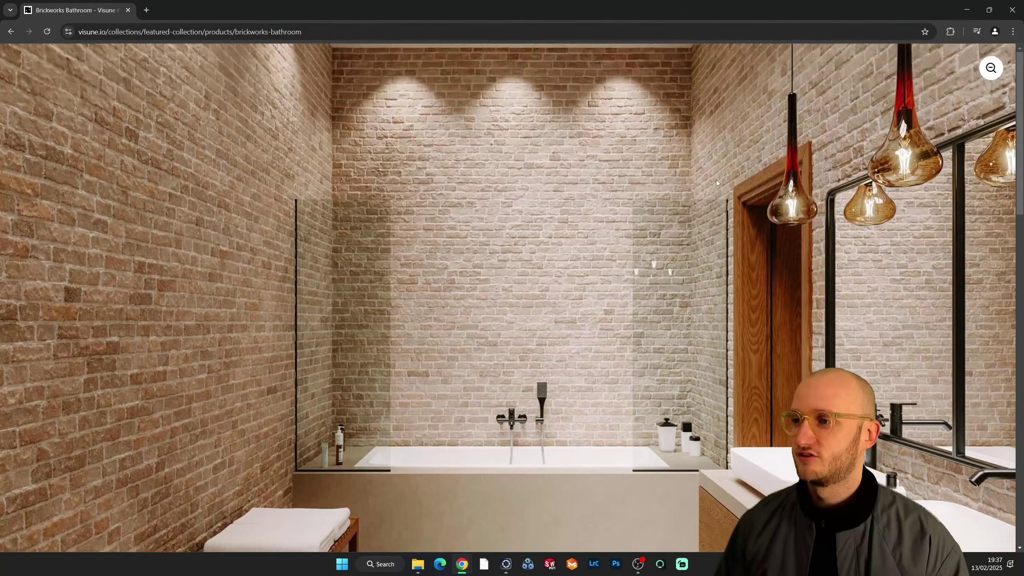
right_click(818, 180)
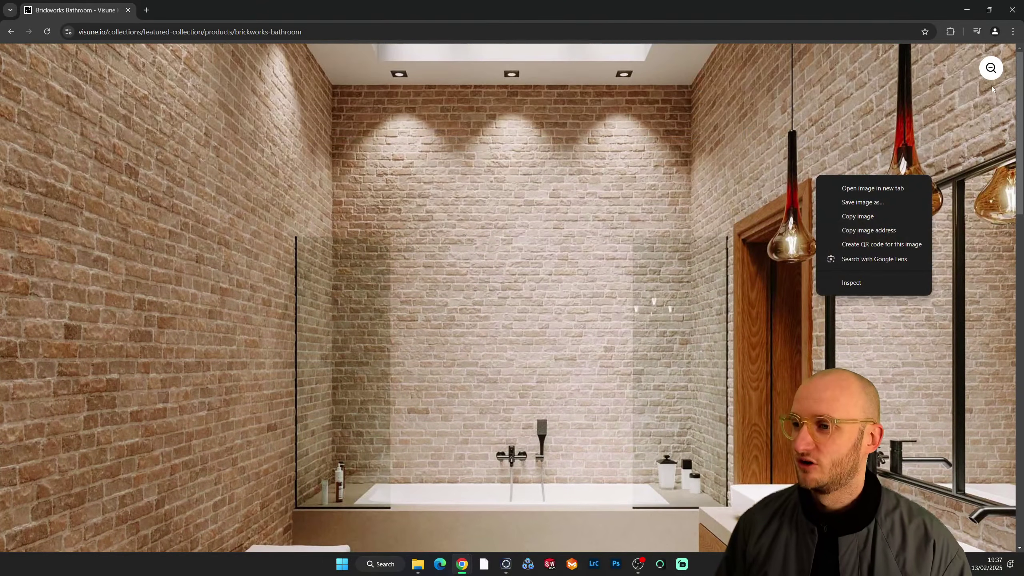
left_click(990, 69)
Examine the Asset in action demo renders on the Brickworks Bathroom page.
scroll(85, 299, "down", 8)
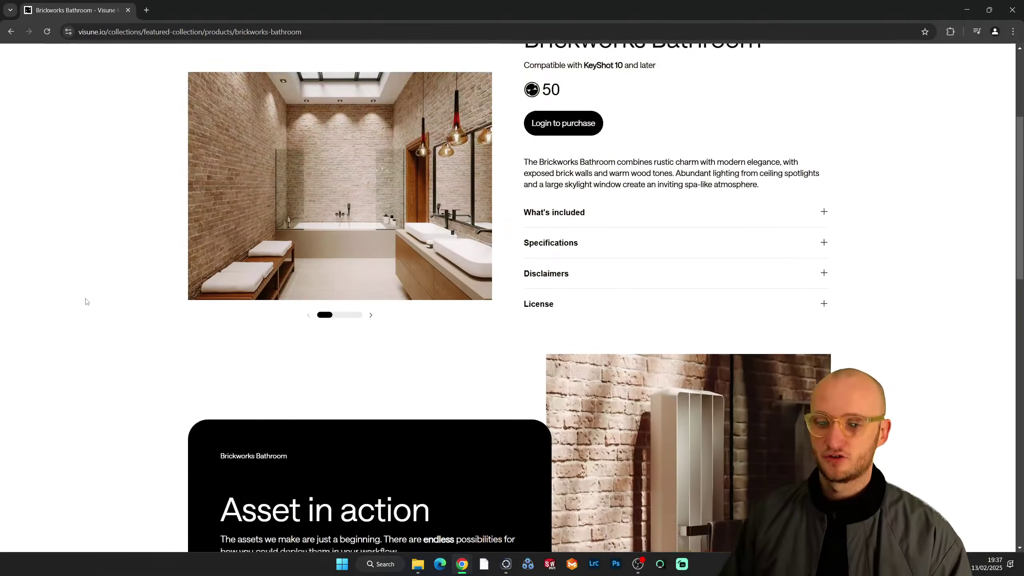
scroll(149, 230, "down", 1)
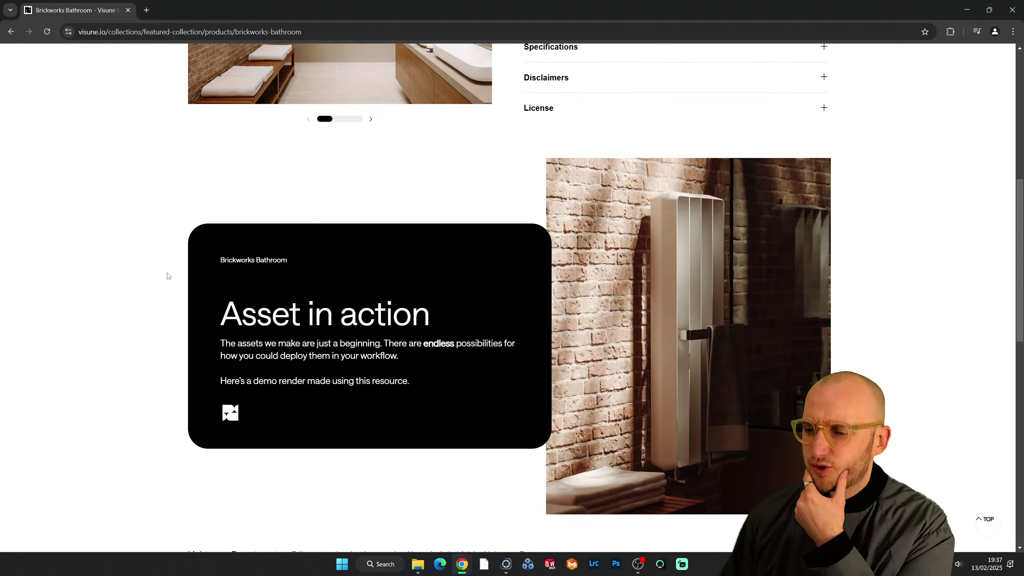
scroll(249, 347, "down", 1)
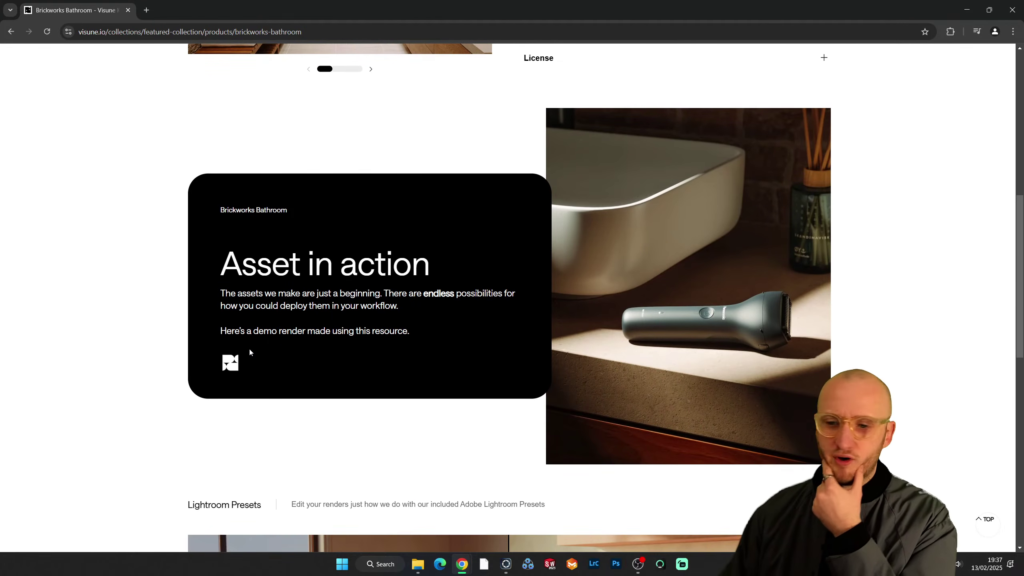
scroll(249, 349, "up", 7)
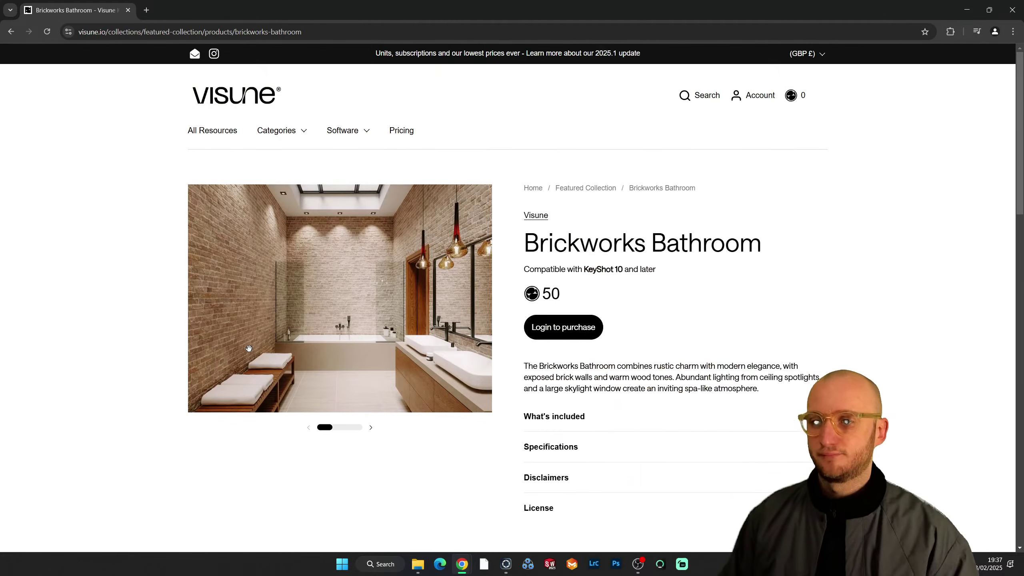
View the featured resources on the Visune home page and close the browser to return to KeyShot.
left_click(236, 95)
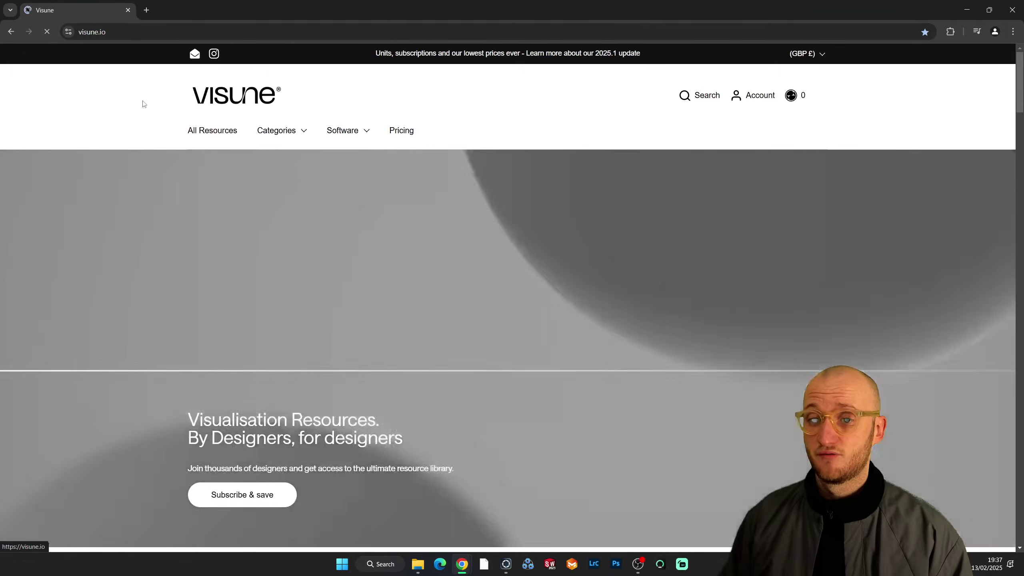
scroll(81, 298, "down", 16)
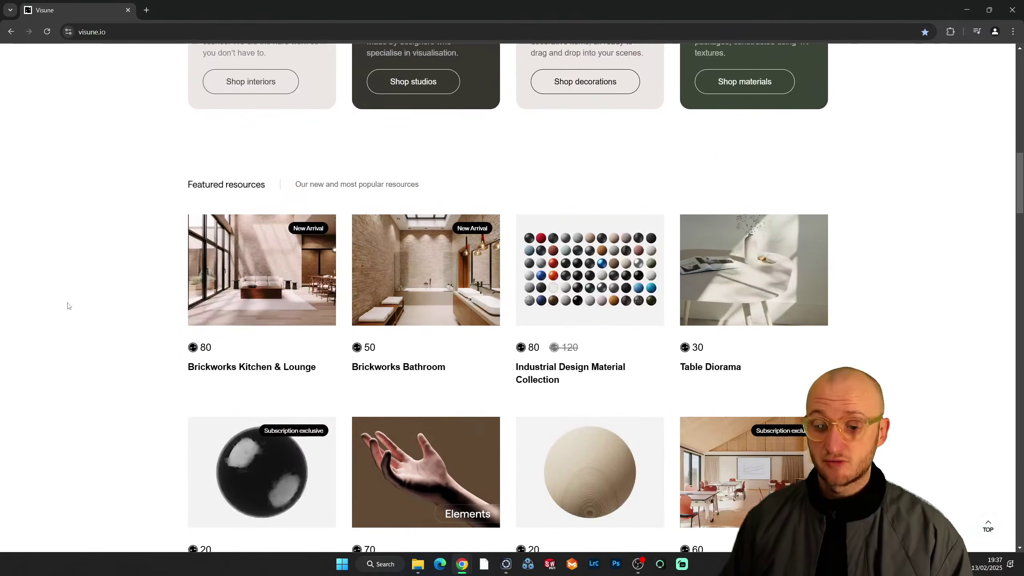
left_click(1012, 8)
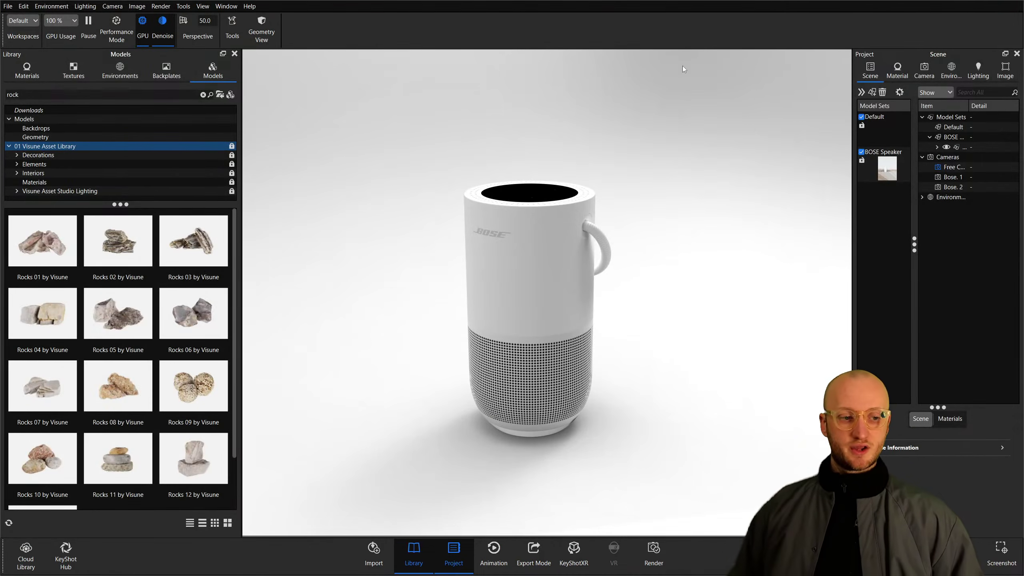
Open the Elements category of the Visune site in Chrome and show the page full screen.
key("super")
key("super")
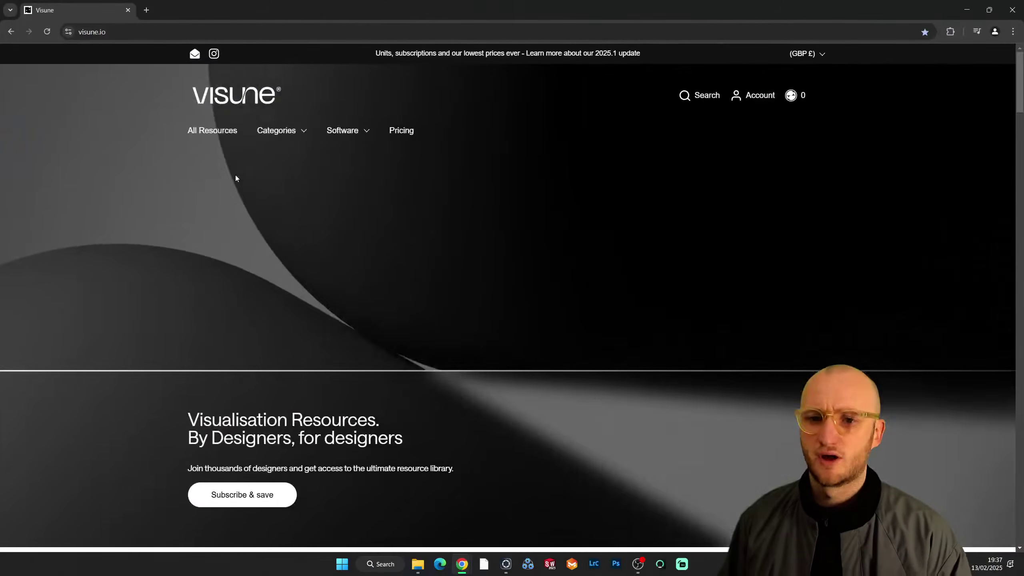
mouse_move(345, 126)
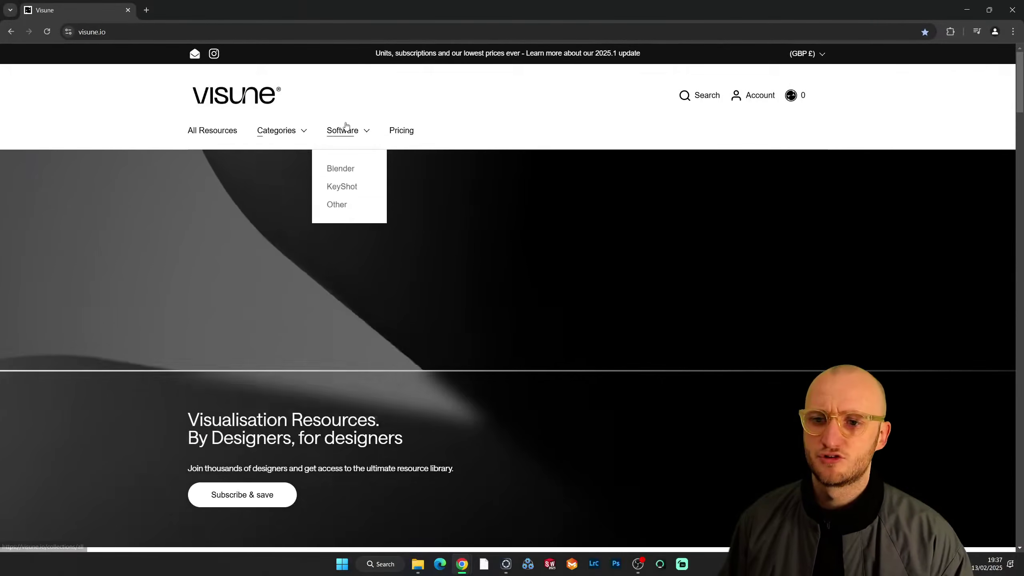
mouse_move(278, 132)
mouse_move(281, 177)
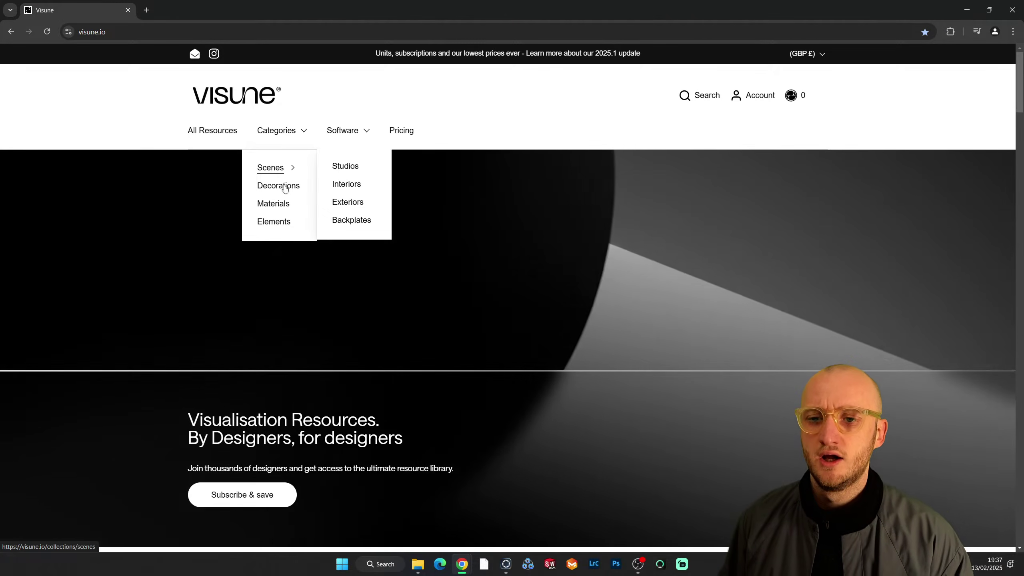
left_click(273, 222)
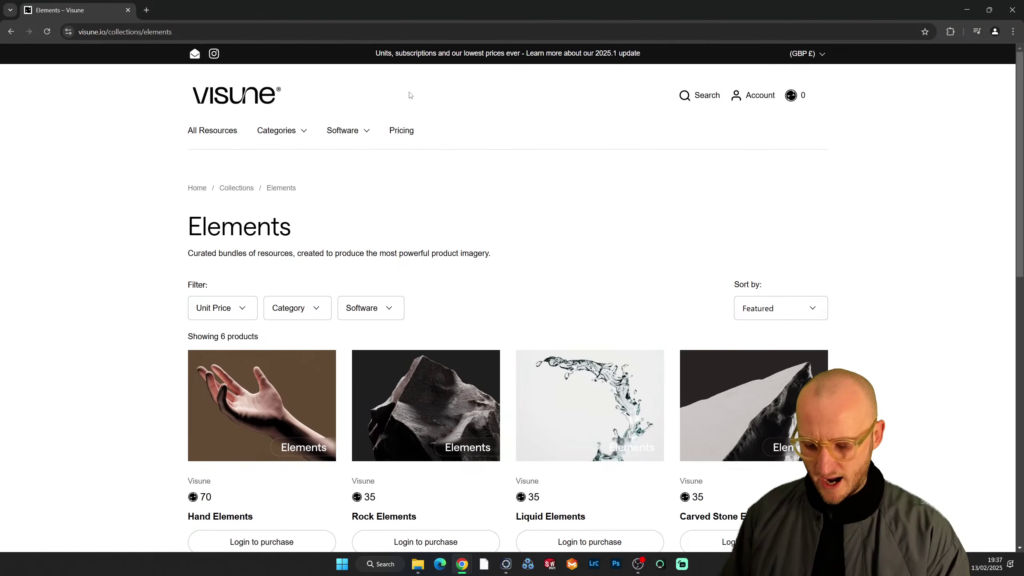
key("F11")
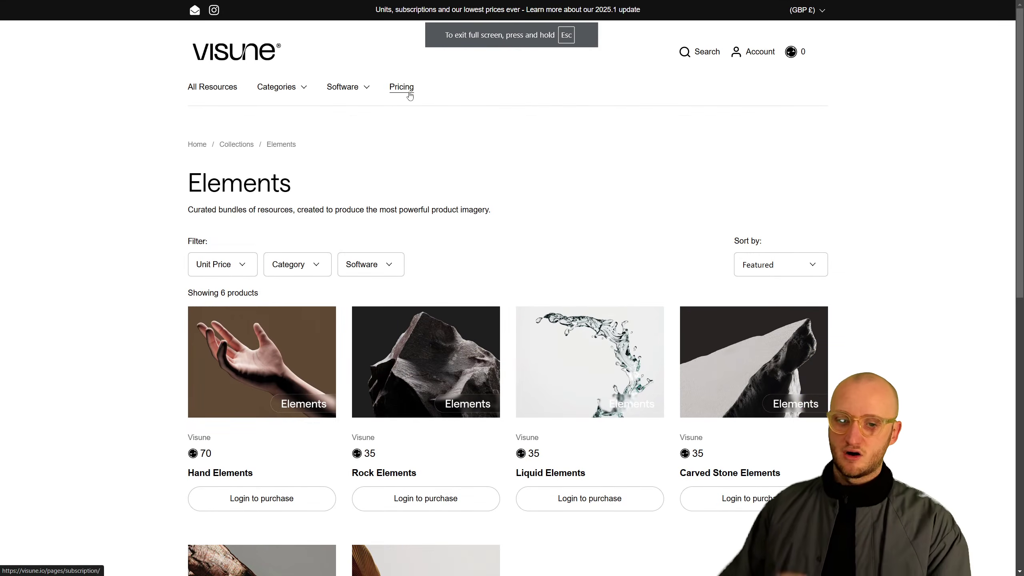
Open the Liquid Elements resource from the Elements category and examine its description and Asset in action demo render.
scroll(32, 272, "down", 3)
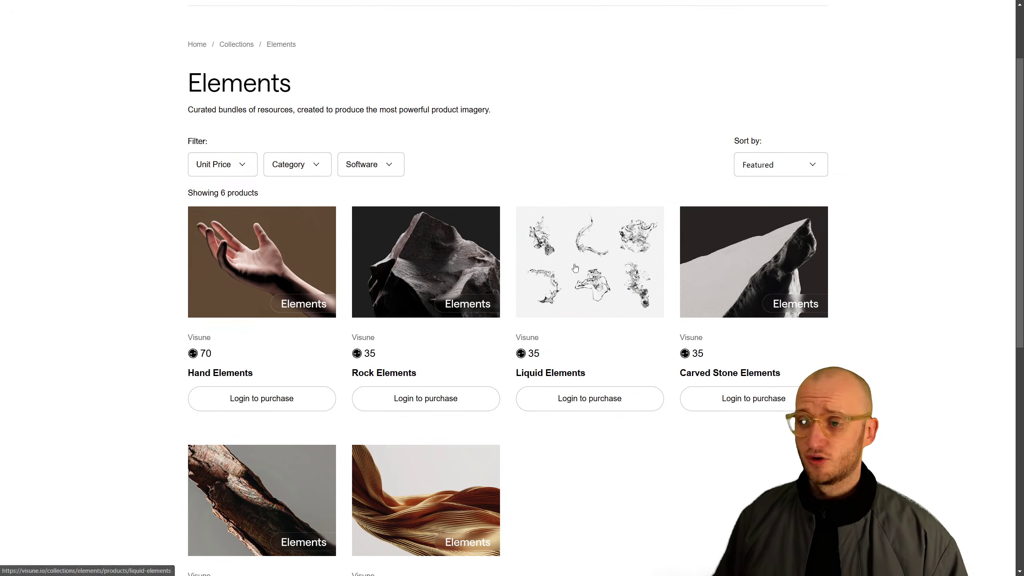
left_click(568, 271)
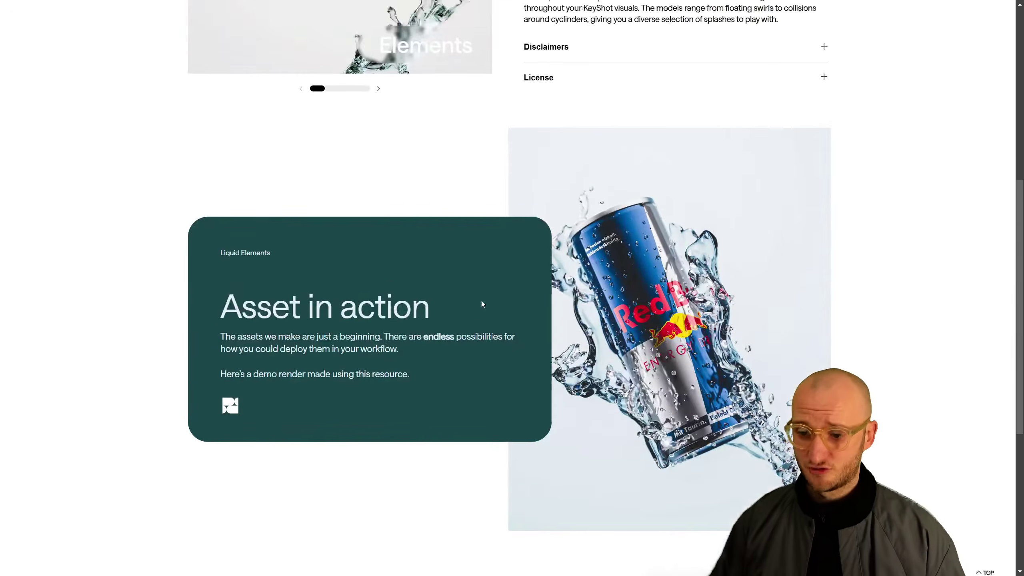
scroll(268, 151, "up", 10)
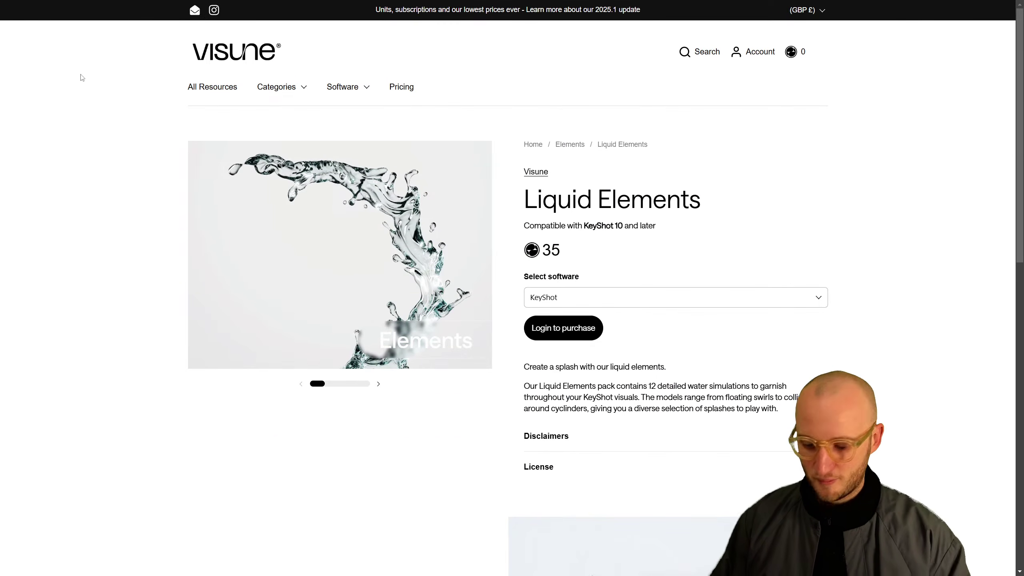
Go back to the Elements category, view its resources full screen and minimise the browser to return to KeyShot.
key("F11")
left_click(11, 32)
key("F11")
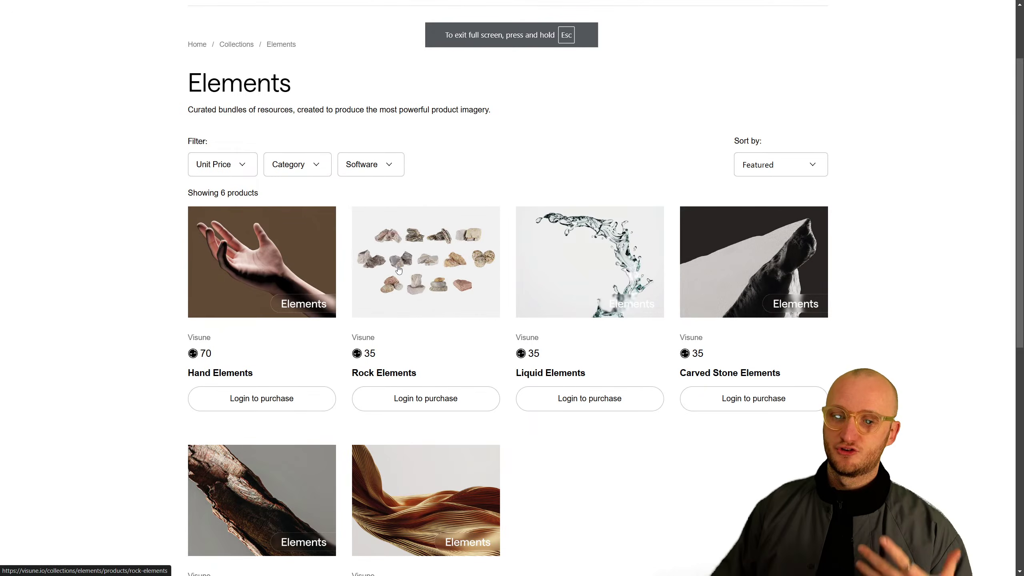
scroll(289, 452, "down", 1)
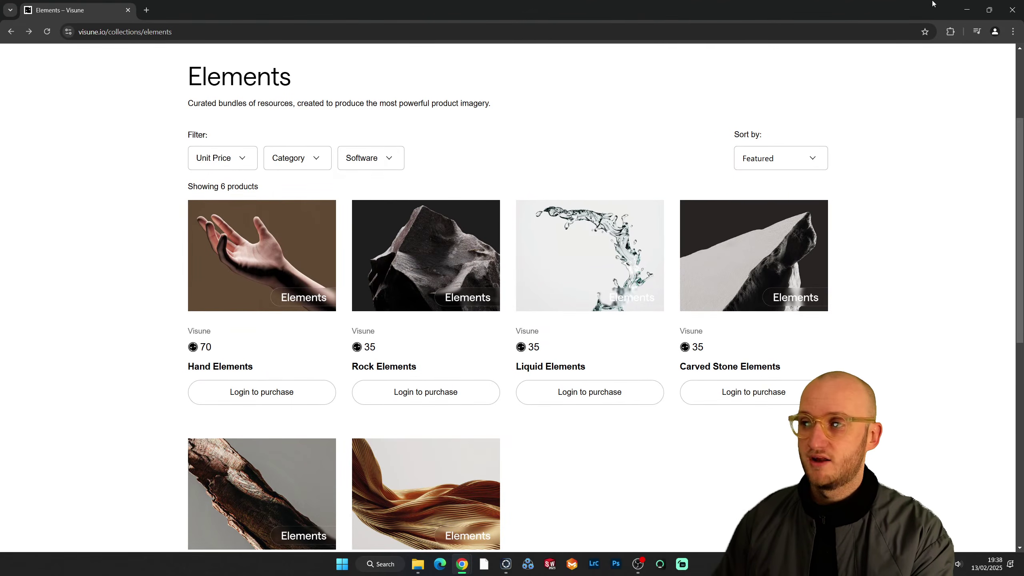
left_click(966, 10)
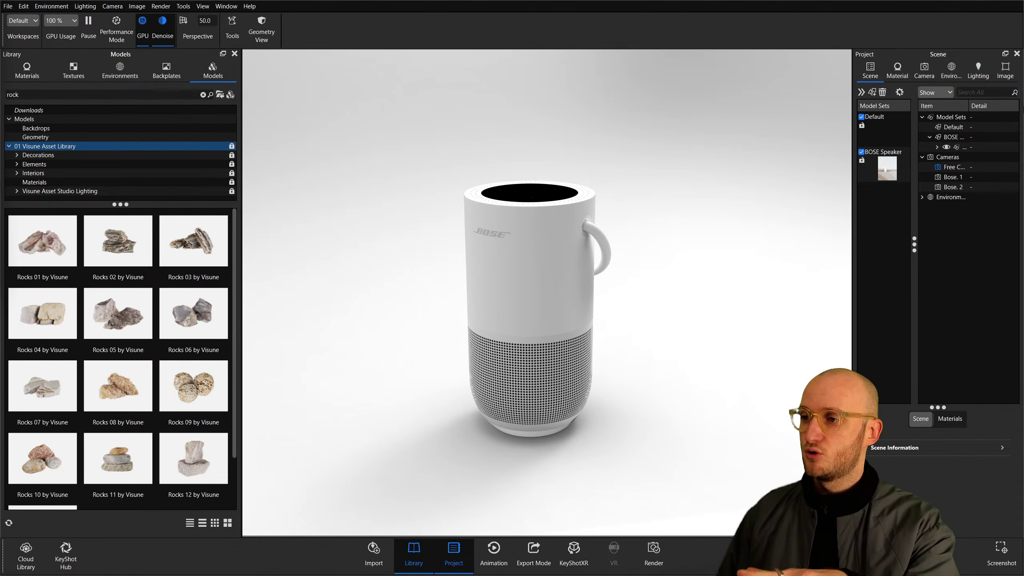
Widen the Item column of the scene tree and expand the model inside the BOSE Speaker model set.
left_click_drag(968, 105, 1020, 105)
left_click(990, 126)
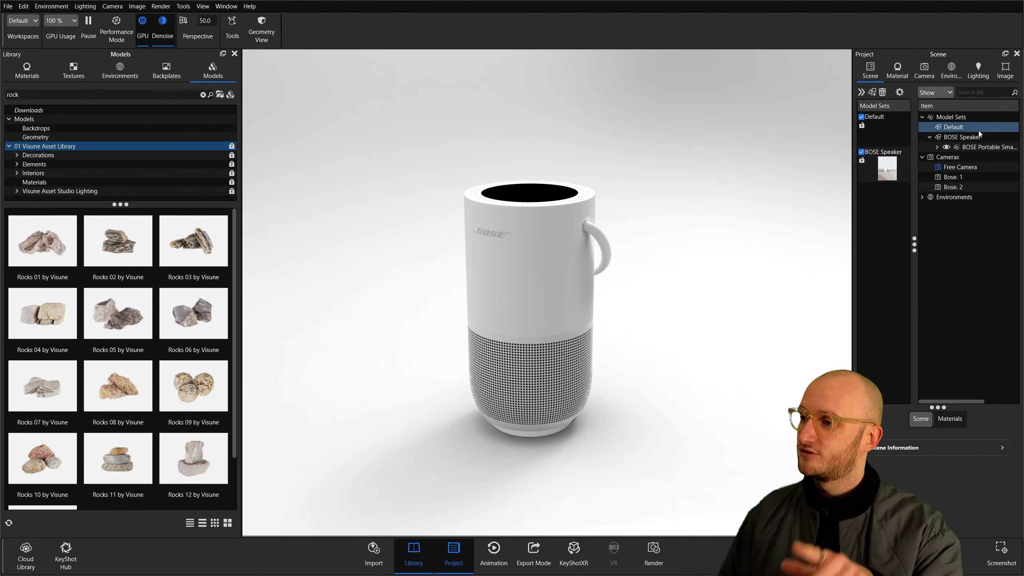
left_click(936, 147)
Examine the BOSE speaker model from above, from below and from the front.
left_click_drag(705, 255, 656, 222)
scroll(645, 226, "up", 6)
middle_click_drag(598, 95, 603, 135)
left_click_drag(602, 134, 665, 247)
scroll(675, 251, "down", 5)
scroll(649, 274, "up", 2)
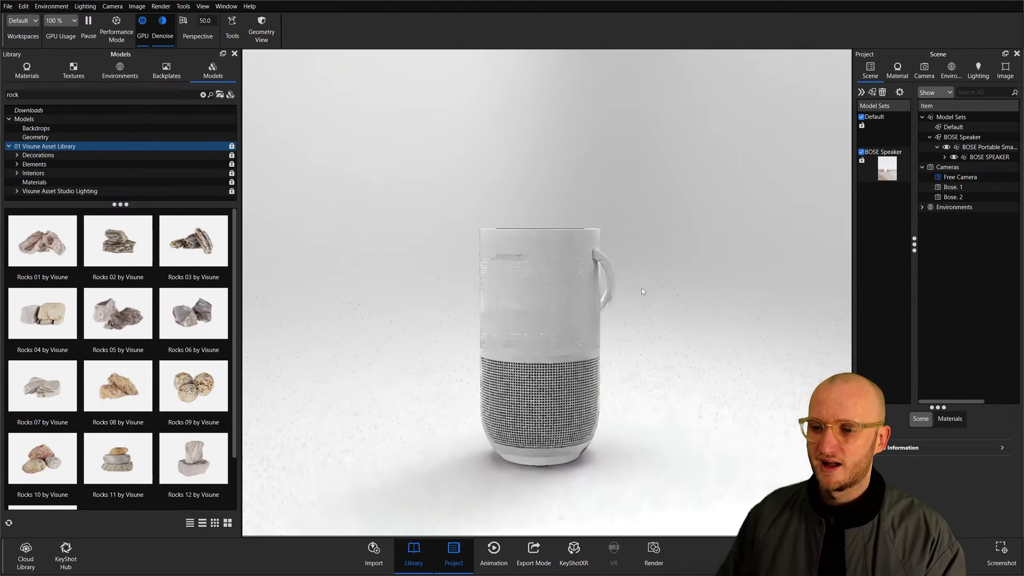
left_click_drag(632, 285, 571, 239)
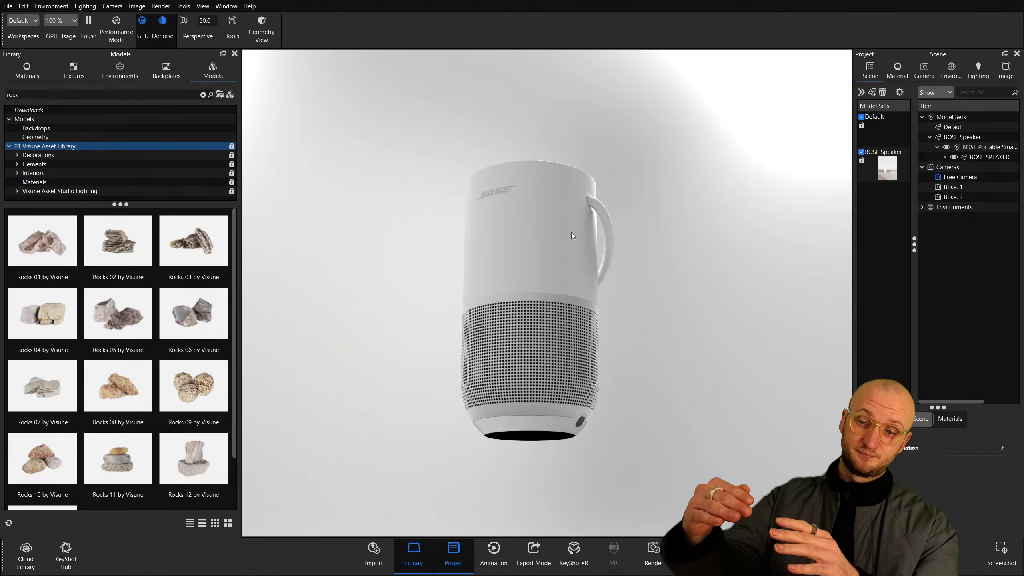
left_click_drag(571, 232, 522, 322)
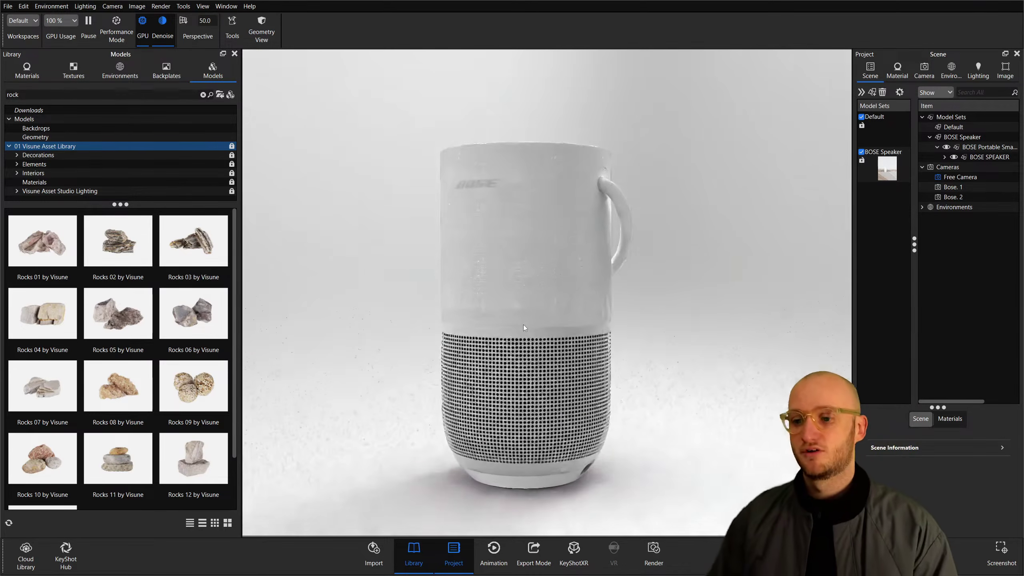
scroll(522, 323, "down", 3)
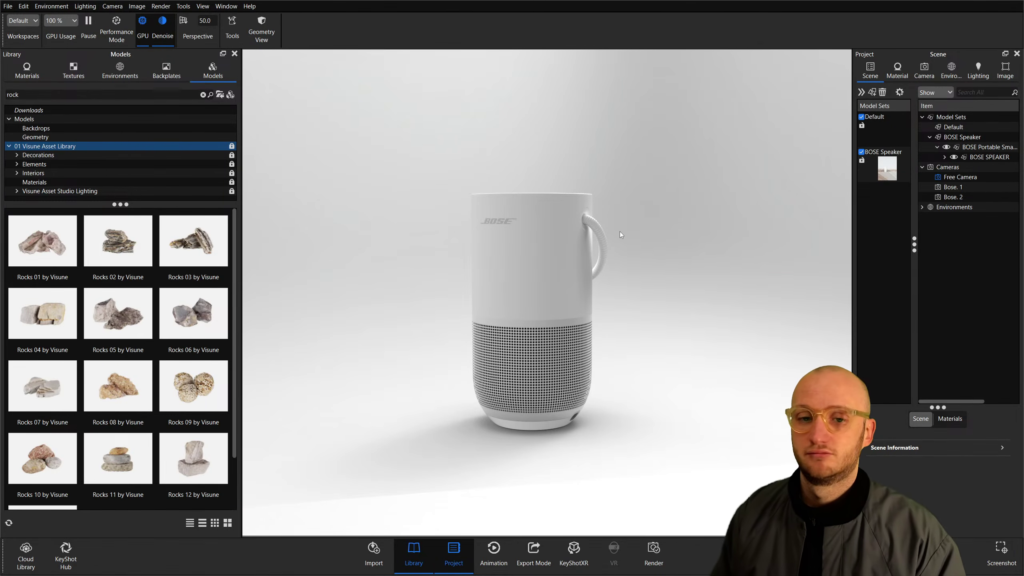
left_click_drag(653, 222, 635, 235)
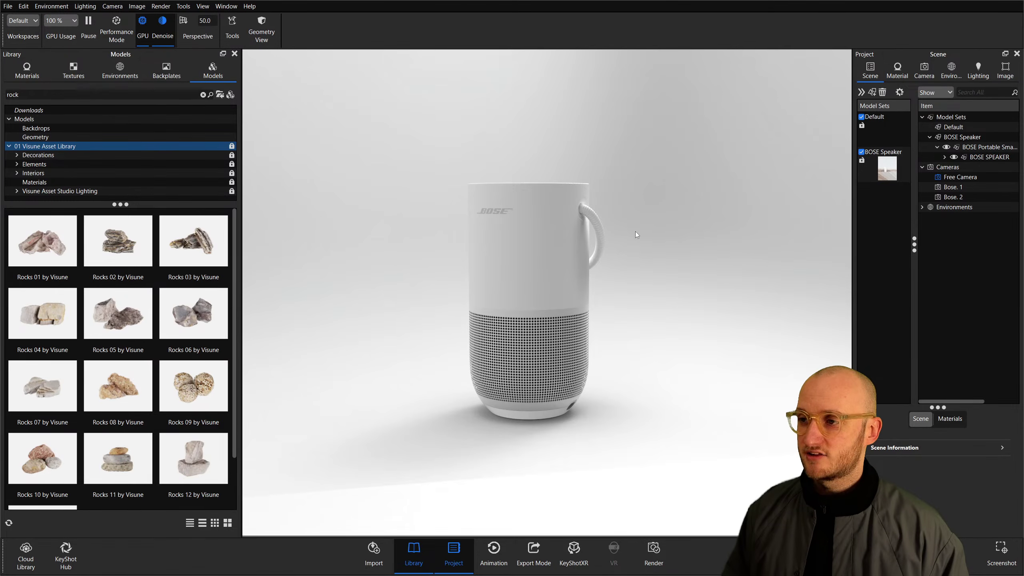
Set the lighting environment's size to 2000 mm.
left_click(950, 72)
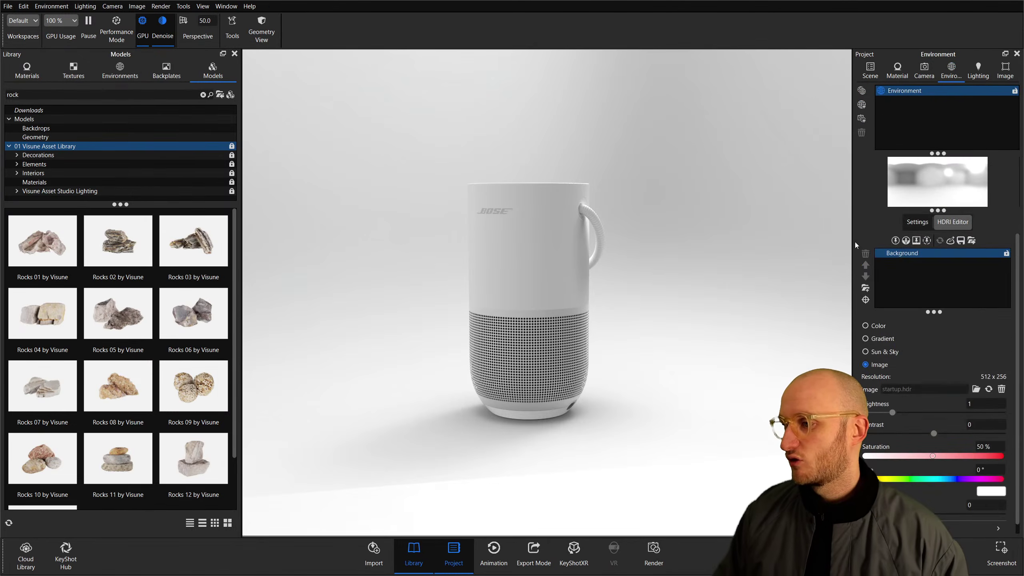
left_click(995, 335)
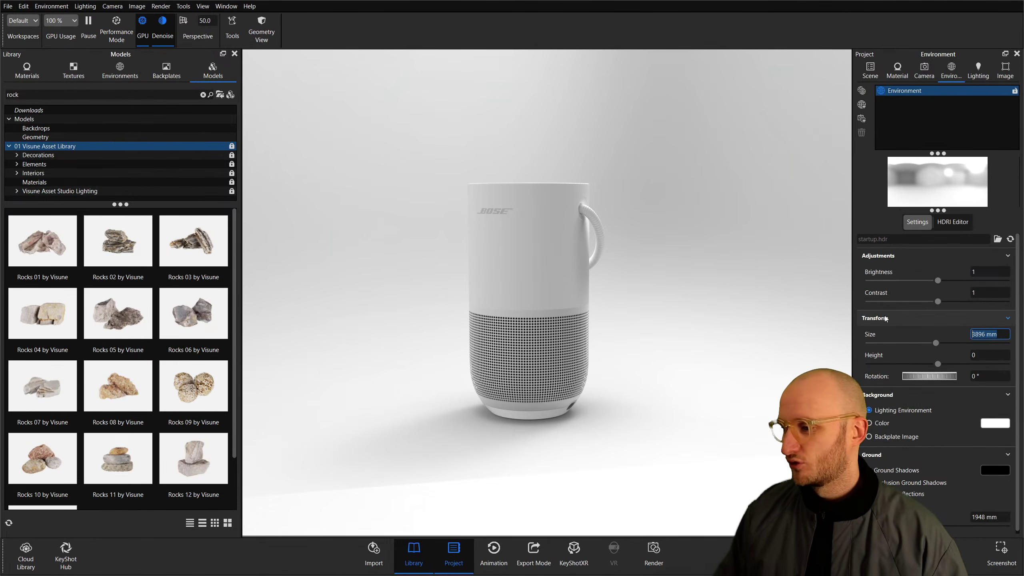
type("2000")
key("Return")
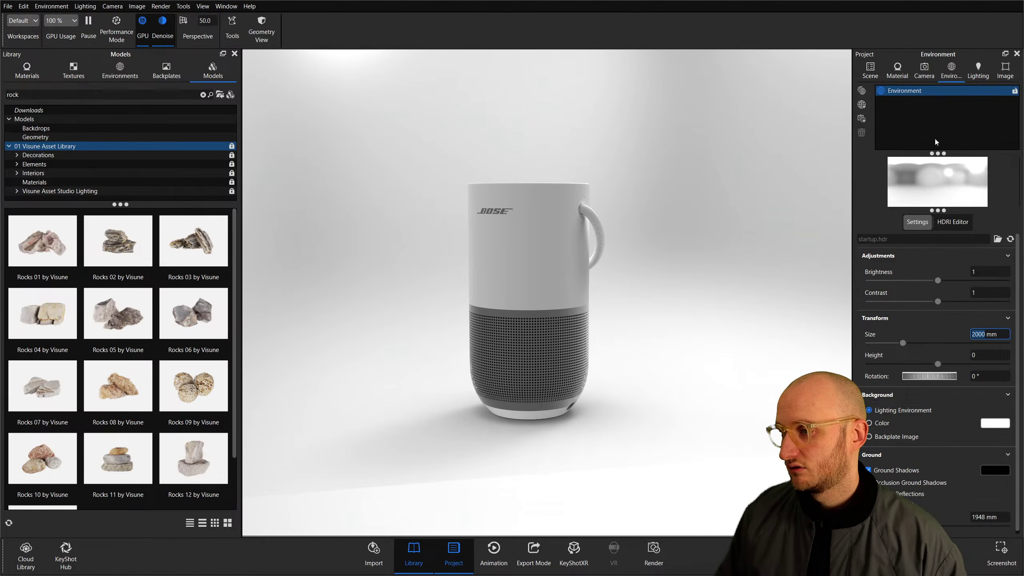
Apply the Product lighting preset, with both the global illumination bounces and the ray bounces set to 10.
left_click(979, 73)
left_click(890, 136)
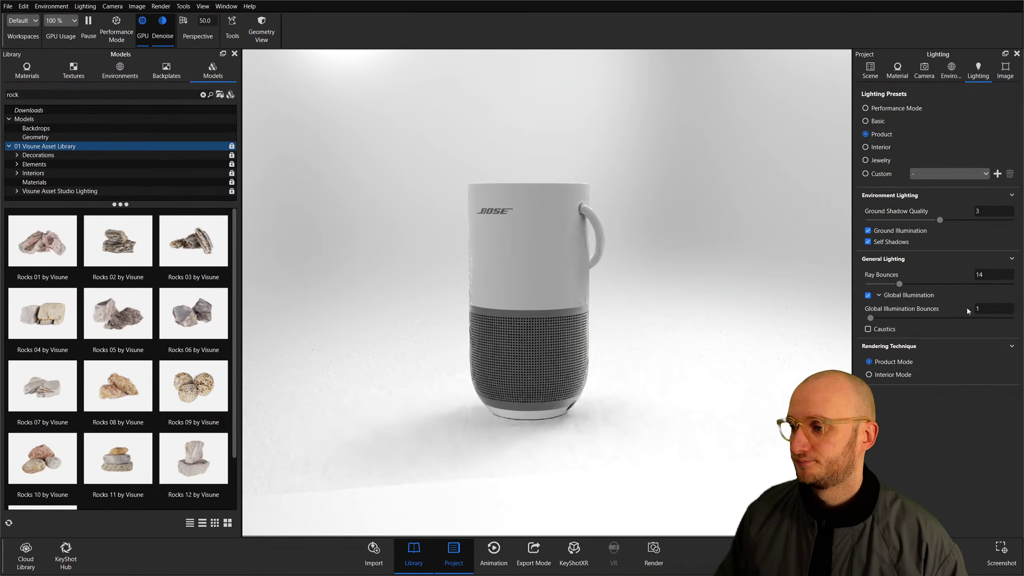
left_click(982, 307)
type("10")
left_click(995, 274)
type("10")
key("Return")
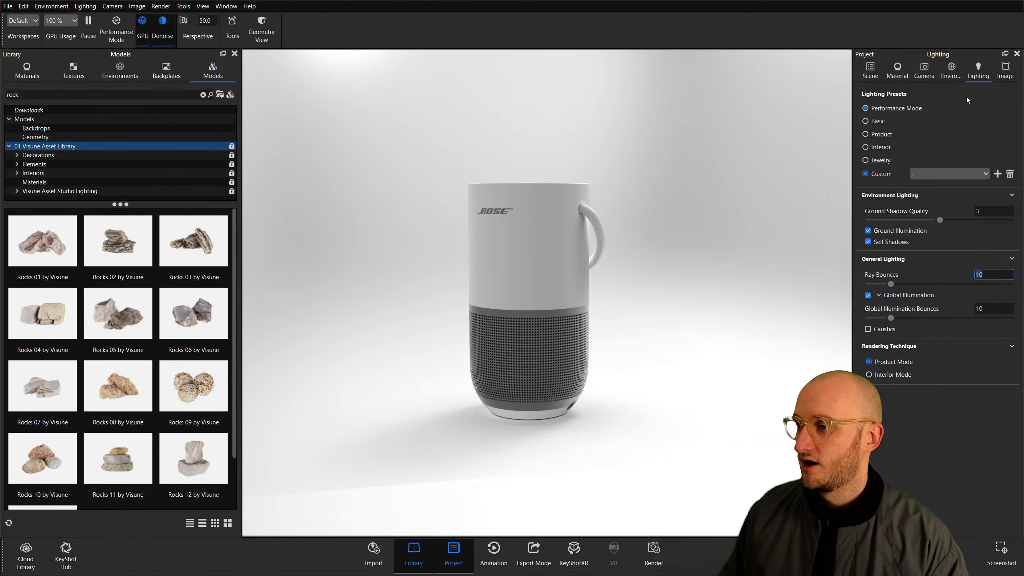
Switch the Default image style from Basic to Photographic.
left_click(1005, 68)
left_click(991, 175)
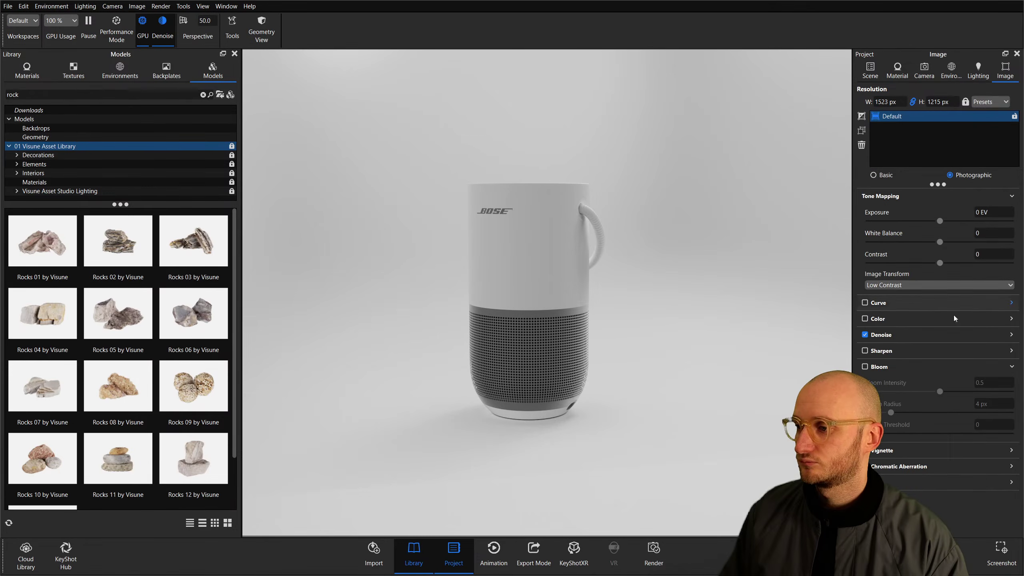
Delete the Default model set from the scene, keeping only the BOSE Speaker model set.
left_click(871, 69)
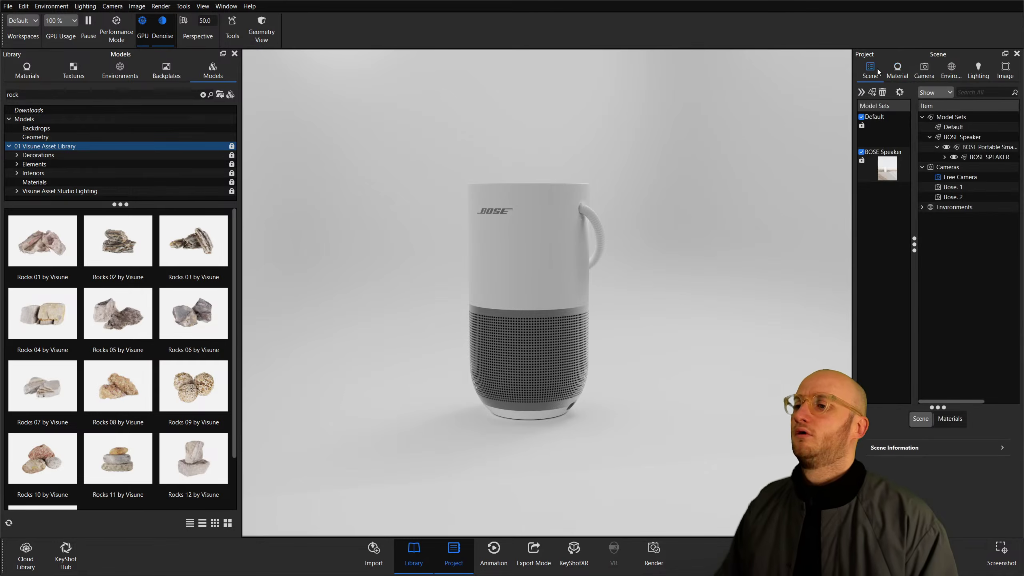
left_click(881, 134)
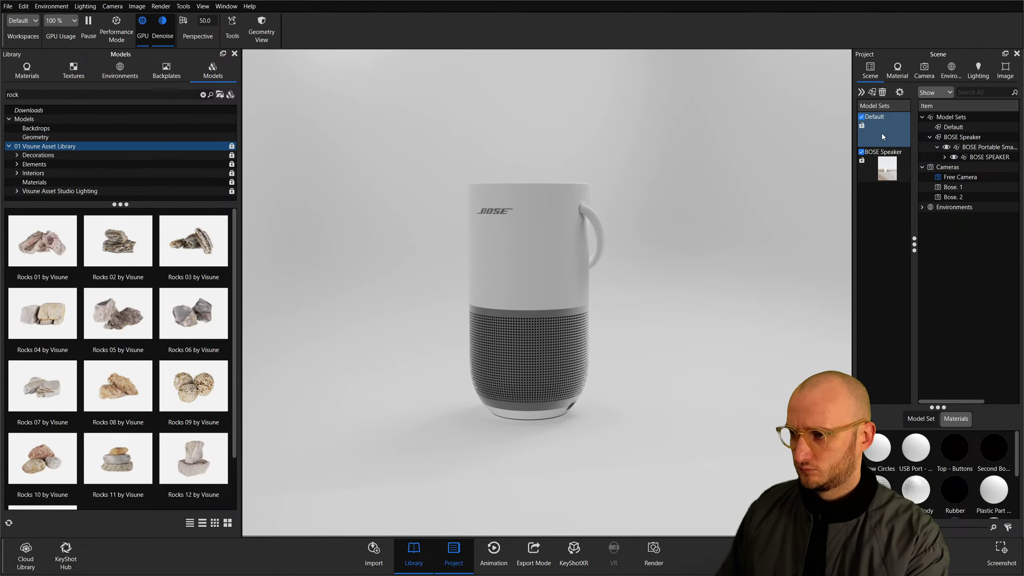
key("Delete")
left_click(521, 312)
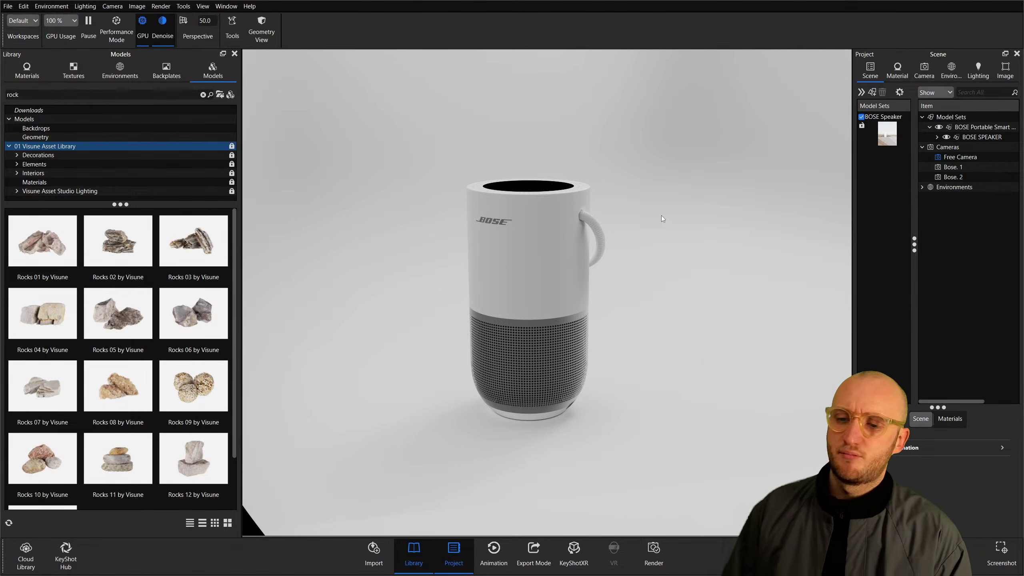
Reset the position of the top-level BOSE speaker model so it stands at the centre of the environment.
scroll(661, 215, "down", 5)
scroll(661, 215, "down", 5)
left_click(951, 70)
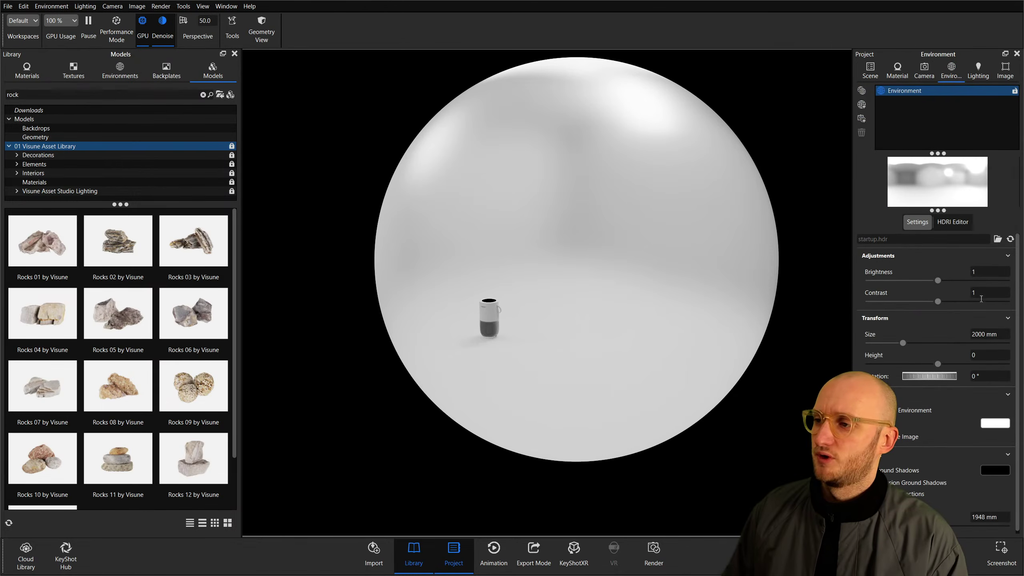
left_click(870, 69)
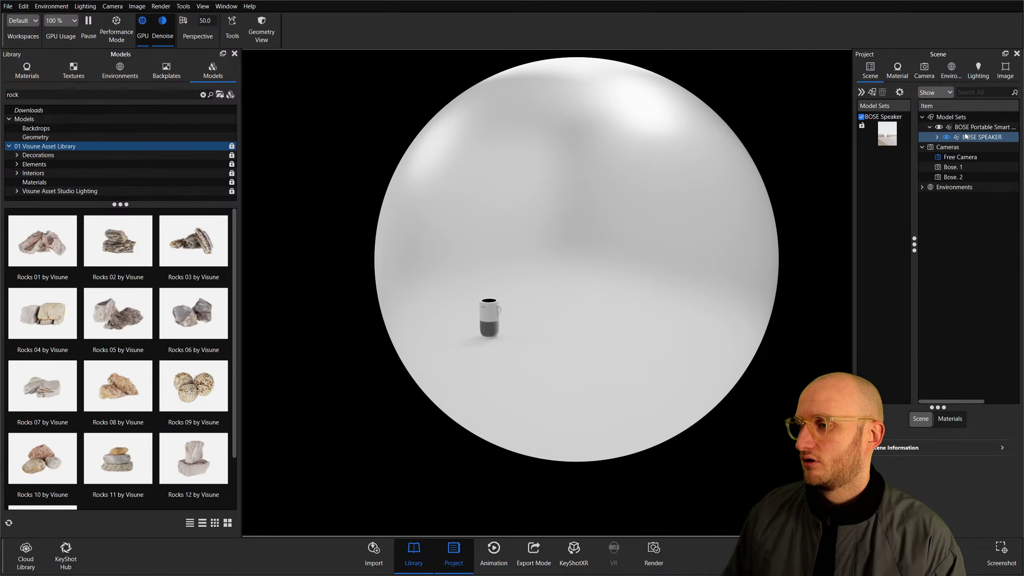
left_click(938, 419)
left_click_drag(572, 355, 766, 363)
left_click_drag(937, 407, 942, 242)
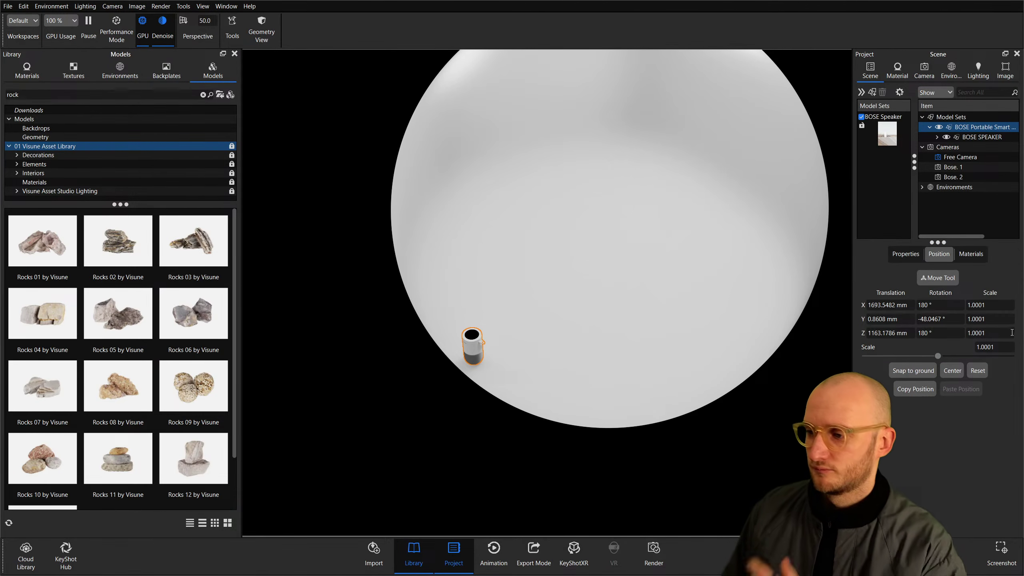
left_click(977, 370)
left_click_drag(504, 283, 430, 220)
Delete the saved cameras Bose. 1 and Bose. 2 and add a new camera.
left_click(924, 69)
left_click(886, 90)
left_click(890, 100)
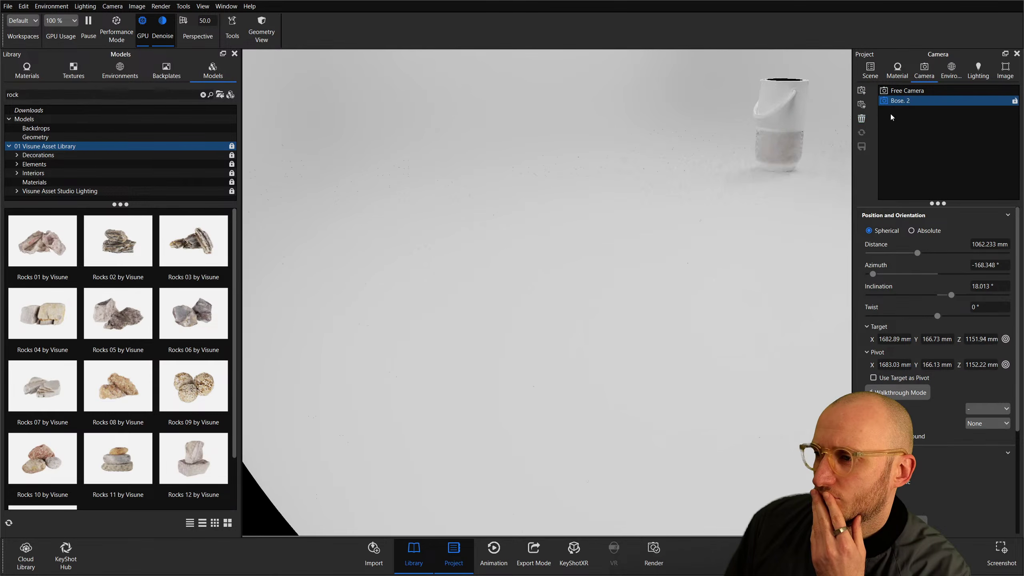
left_click(861, 118)
left_click(862, 90)
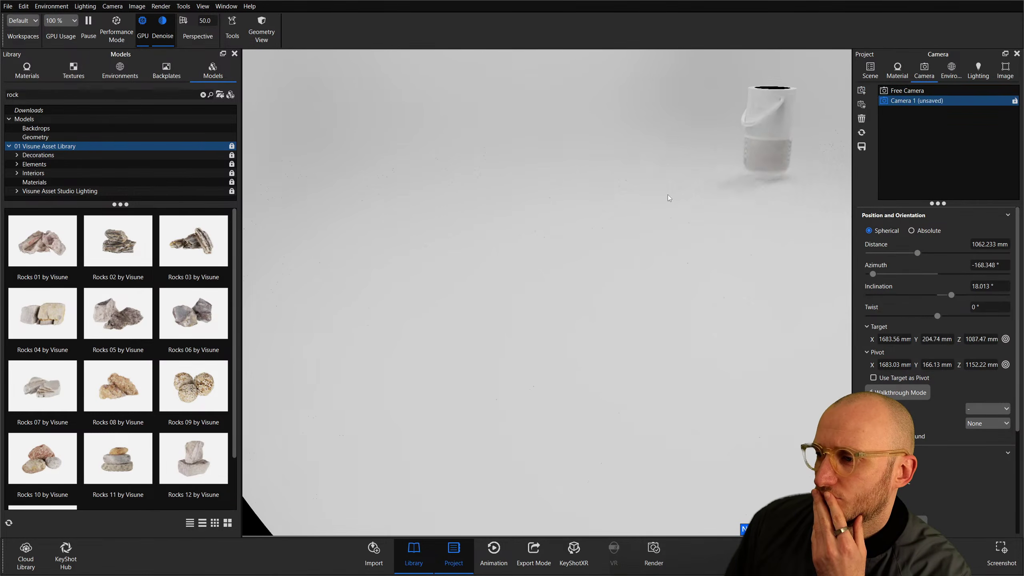
Try to set the new camera's target to the BOSE speaker.
left_click(1005, 339)
left_click(553, 512)
left_click(760, 139)
left_click(596, 523)
left_click_drag(347, 206, 818, 266)
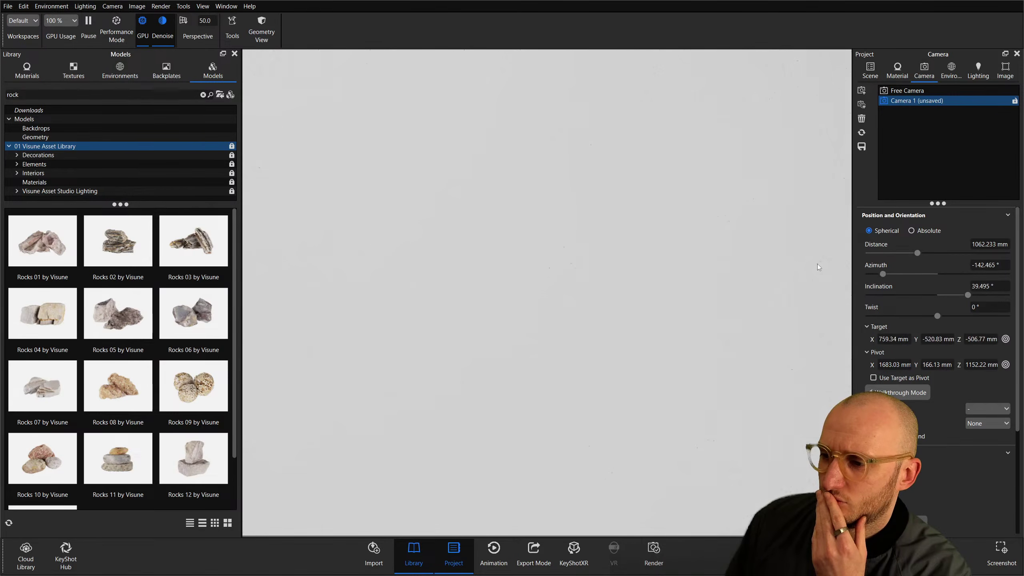
Set the new camera's target and pivot to the BOSE speaker using the Model option.
scroll(707, 263, "down", 10)
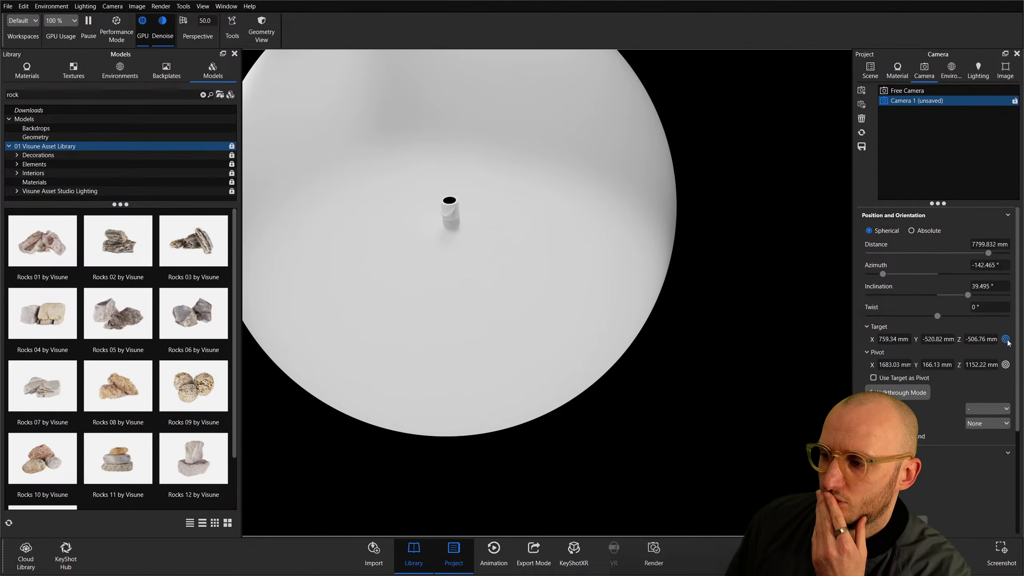
left_click(1005, 339)
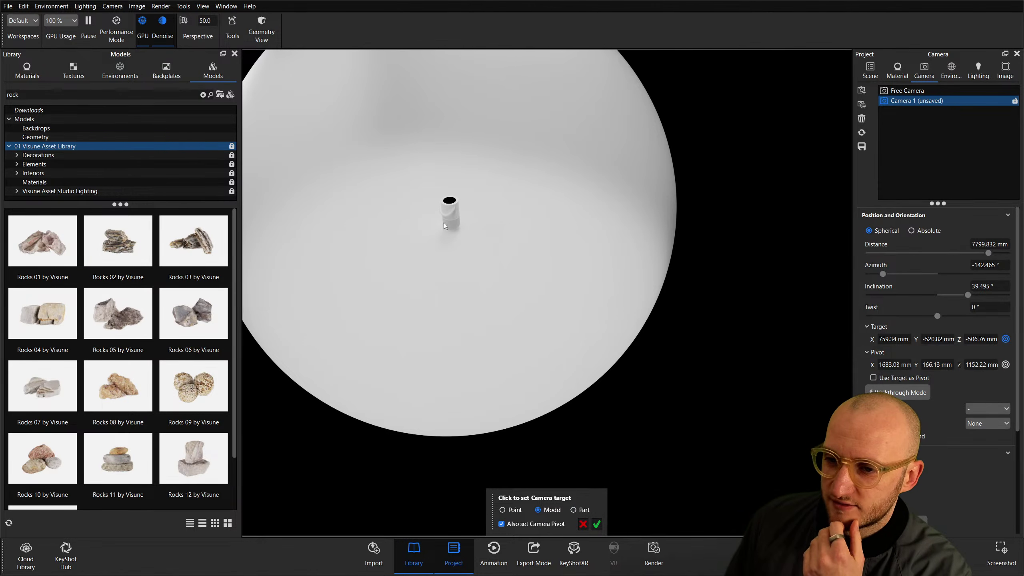
left_click(443, 220)
left_click(596, 524)
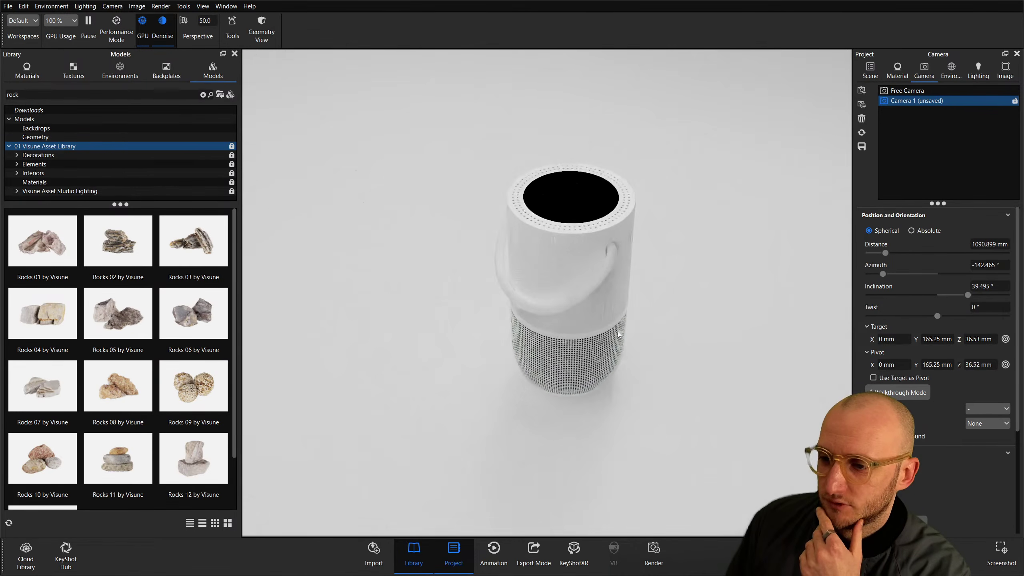
Rename the new camera as Hero.
double_click(904, 100)
type("Hero")
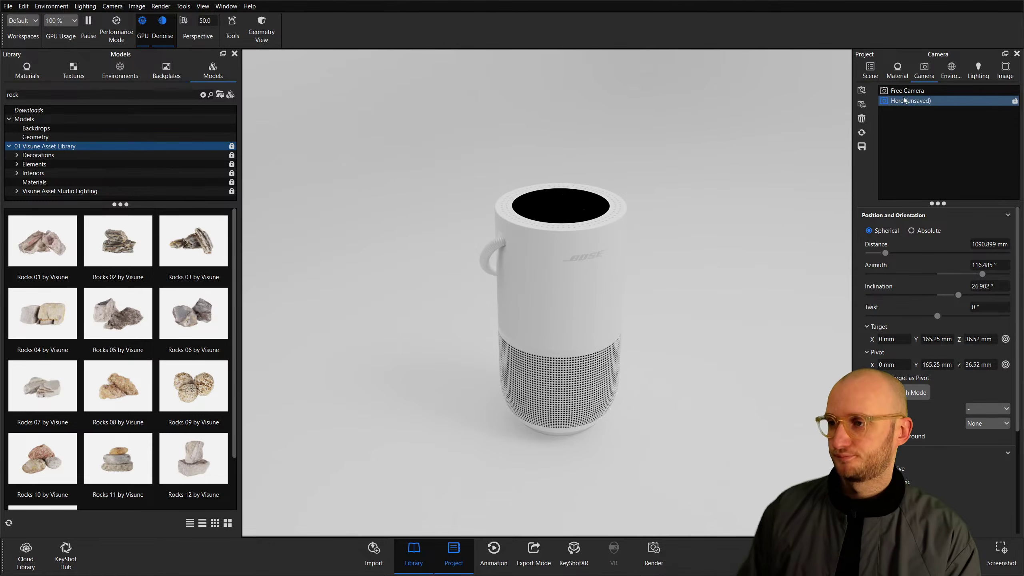
key("Return")
Orbit and pan the Hero camera to frame the speaker's logo side from above, with an inclination of about 18°.
left_click_drag(708, 155, 483, 121)
middle_click_drag(618, 163, 608, 202)
scroll(681, 147, "up", 3)
scroll(608, 202, "down", 3)
left_click_drag(608, 202, 723, 206)
middle_click_drag(723, 206, 738, 197)
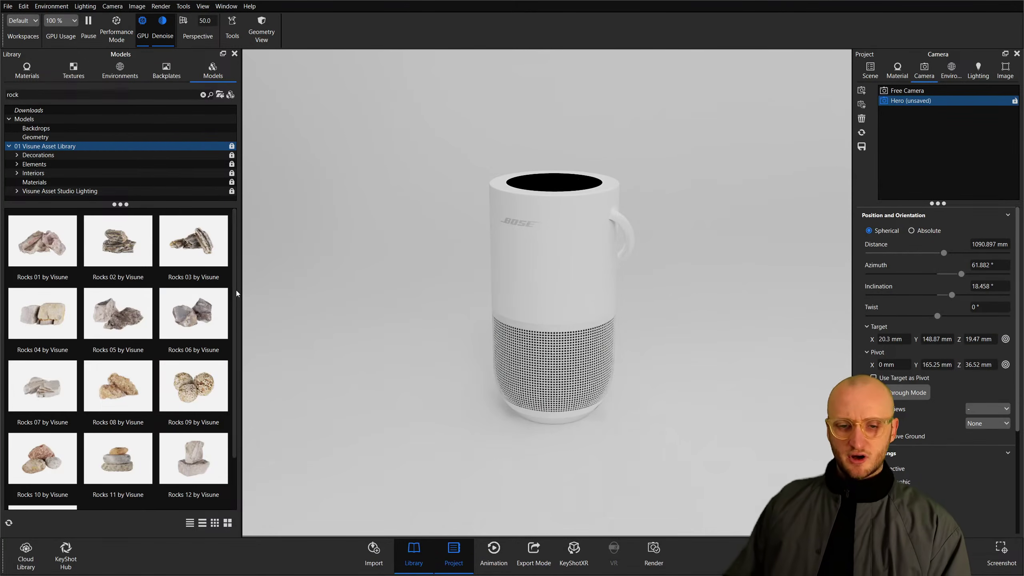
Widen the library to four columns of rock models and lower the Hero camera to about -1° inclination at about 974 mm distance.
left_click_drag(241, 290, 337, 286)
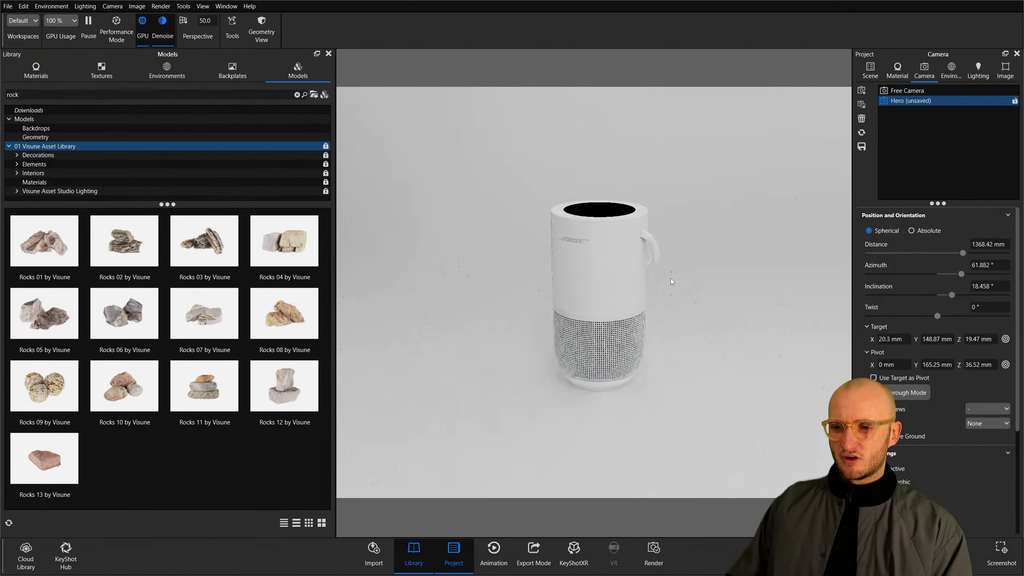
left_click_drag(671, 281, 670, 226)
scroll(670, 226, "up", 3)
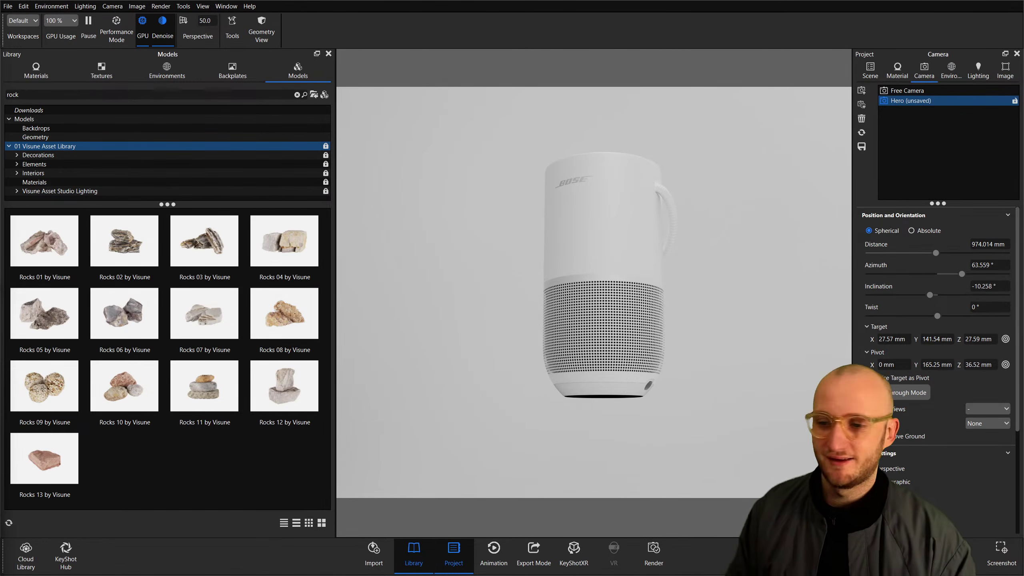
left_click_drag(588, 319, 624, 236)
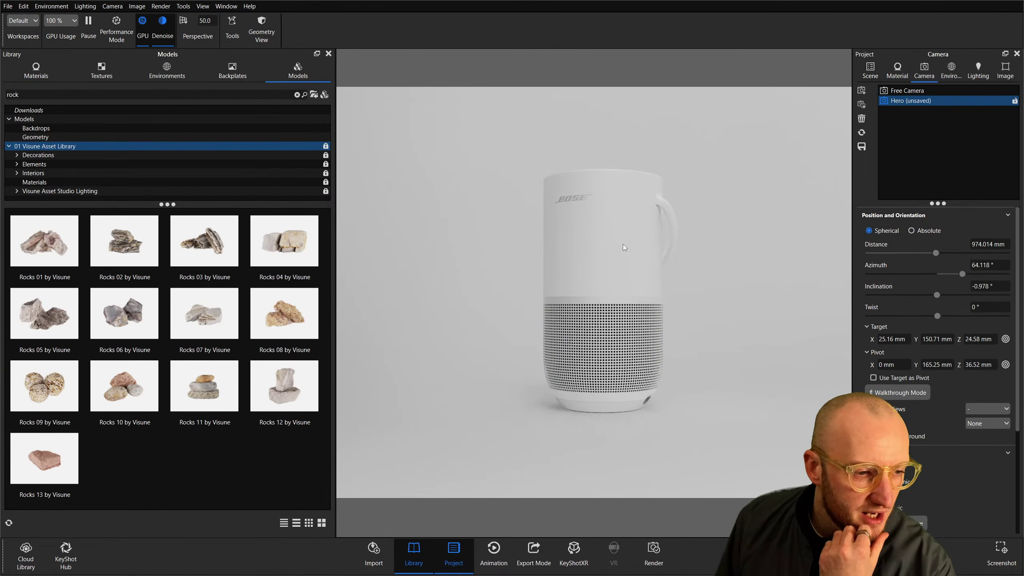
Lower the Hero camera around the speaker to about -5° inclination and about 63° azimuth.
left_click_drag(595, 279, 502, 225)
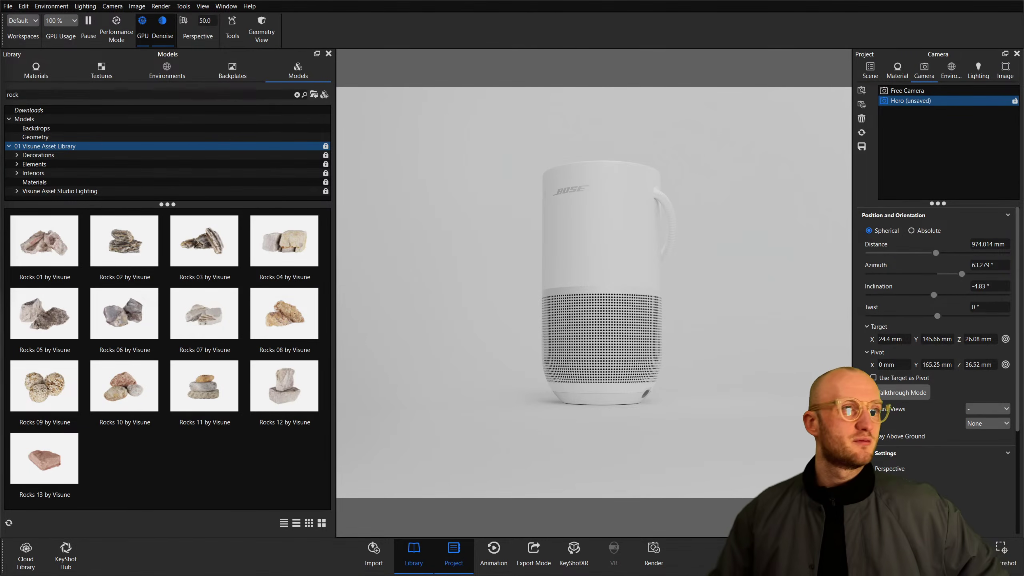
Switch to Pinterest in the browser and examine the product rock photography results for composition references.
key("alt+Tab")
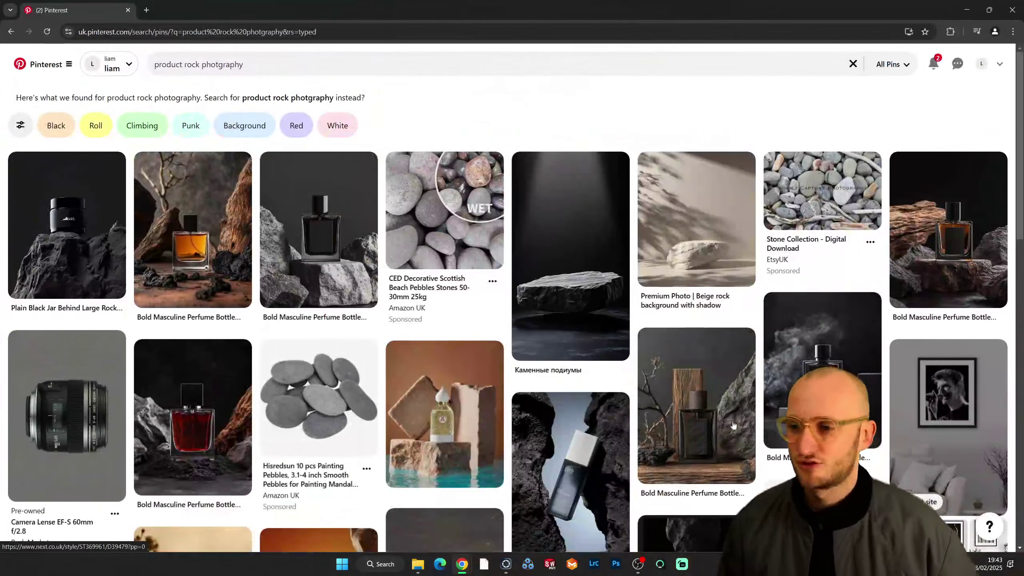
scroll(308, 439, "down", 2)
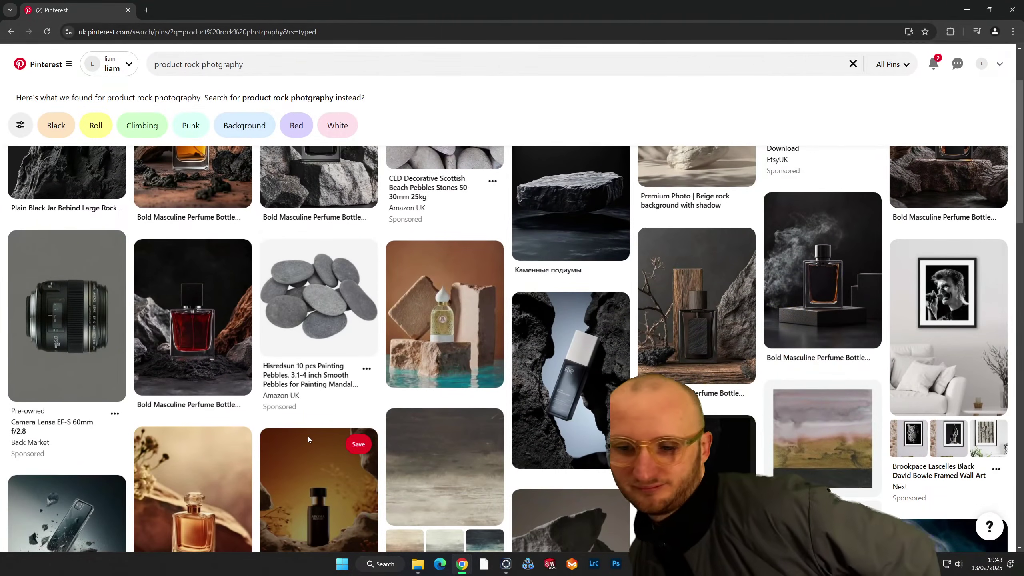
scroll(308, 439, "down", 1)
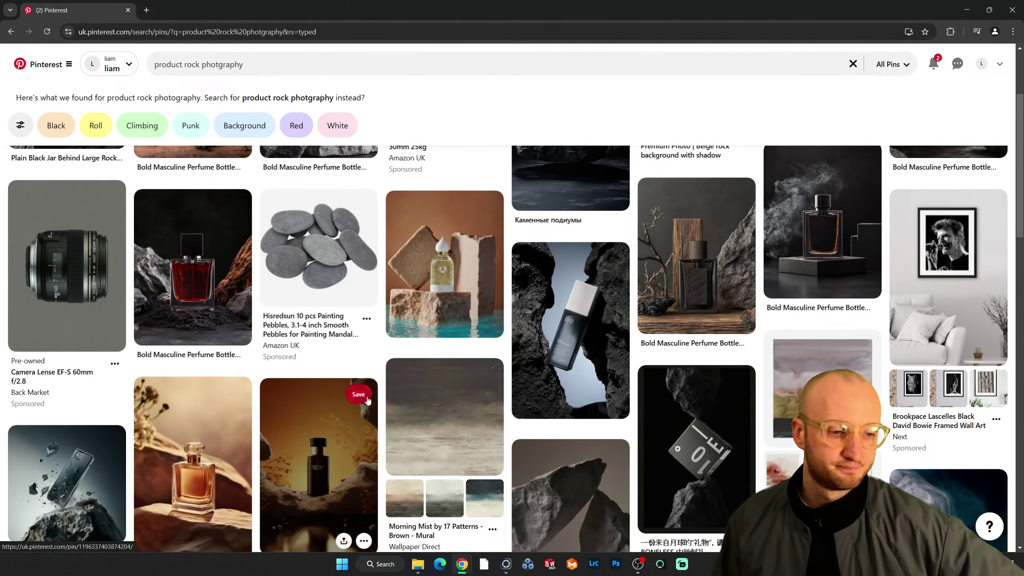
scroll(363, 397, "down", 3)
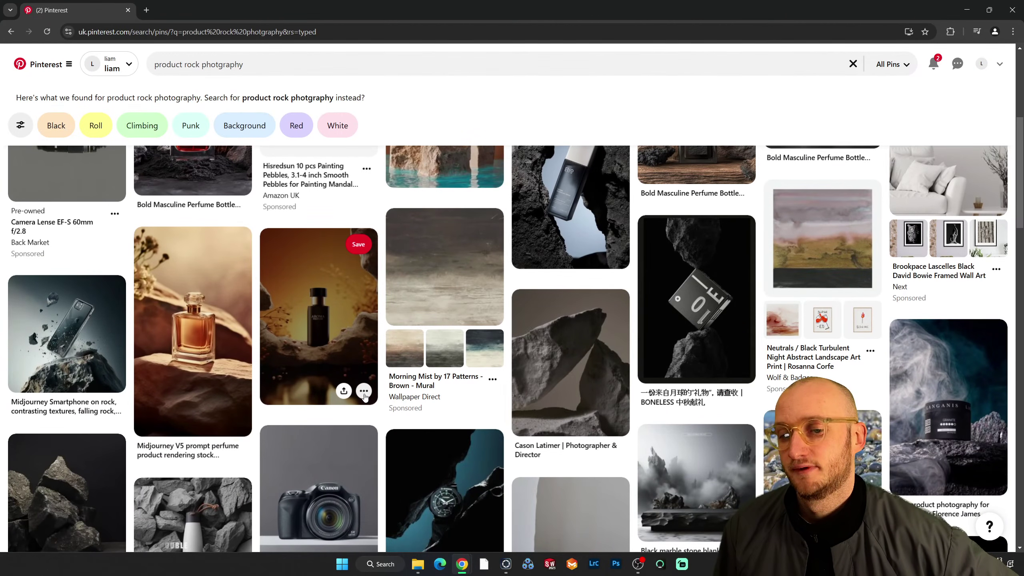
scroll(364, 396, "down", 2)
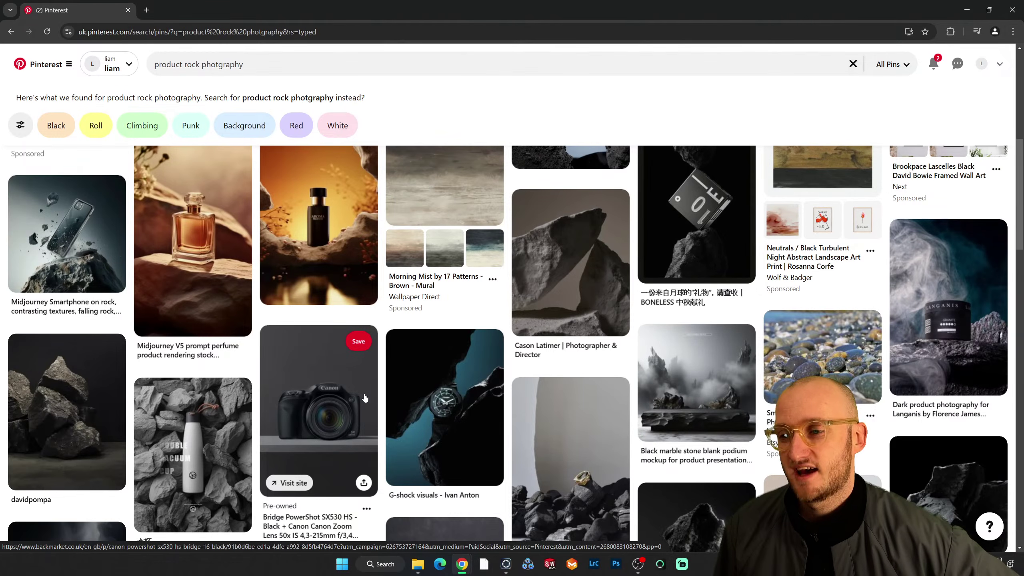
scroll(364, 396, "up", 3)
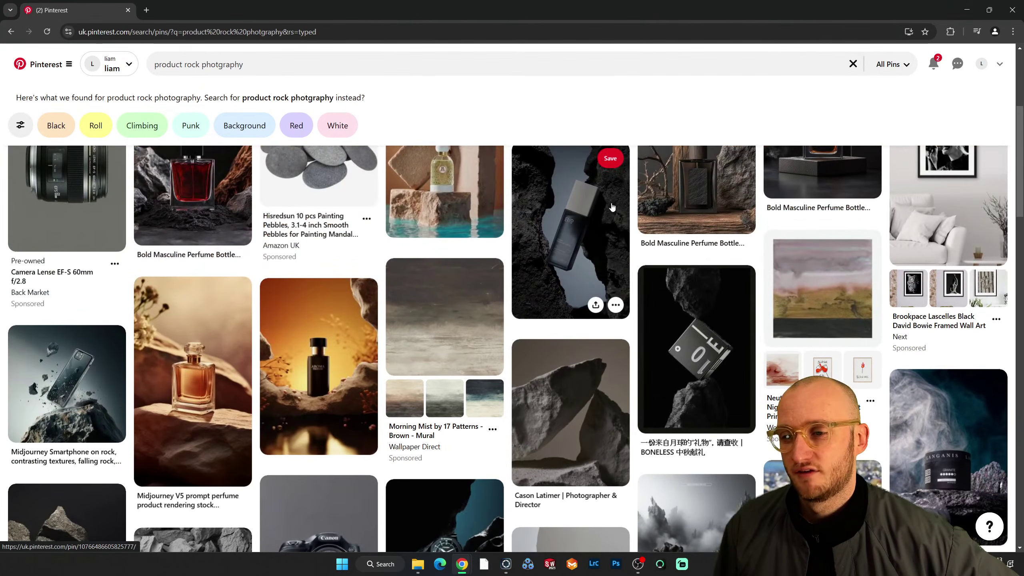
scroll(542, 207, "up", 2)
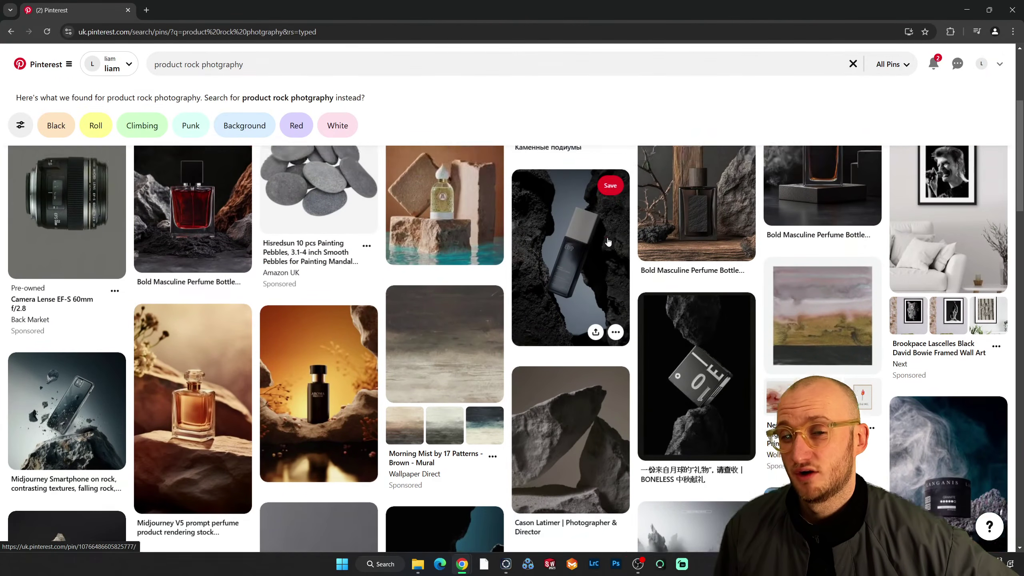
scroll(690, 416, "down", 3)
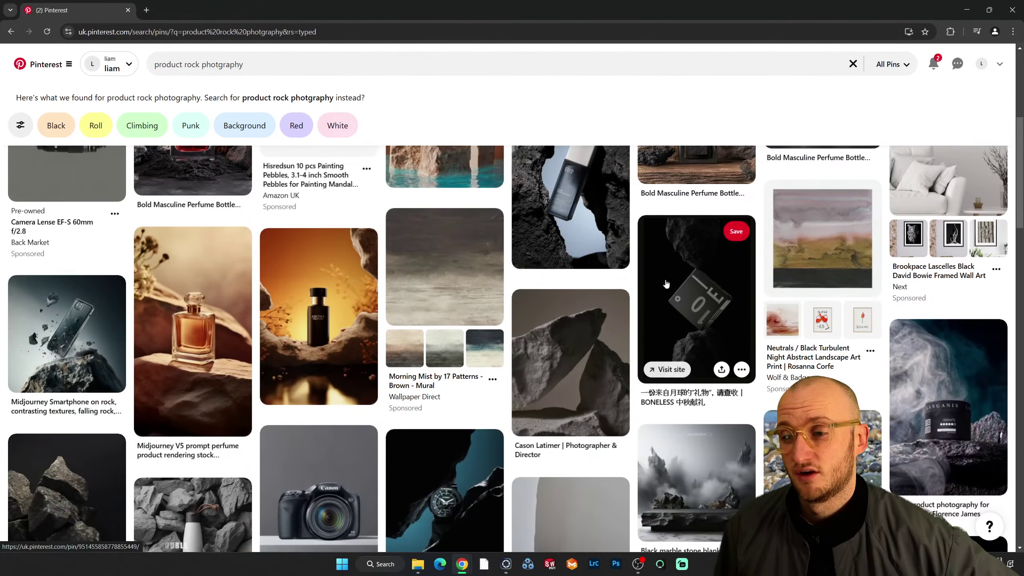
scroll(689, 417, "down", 3)
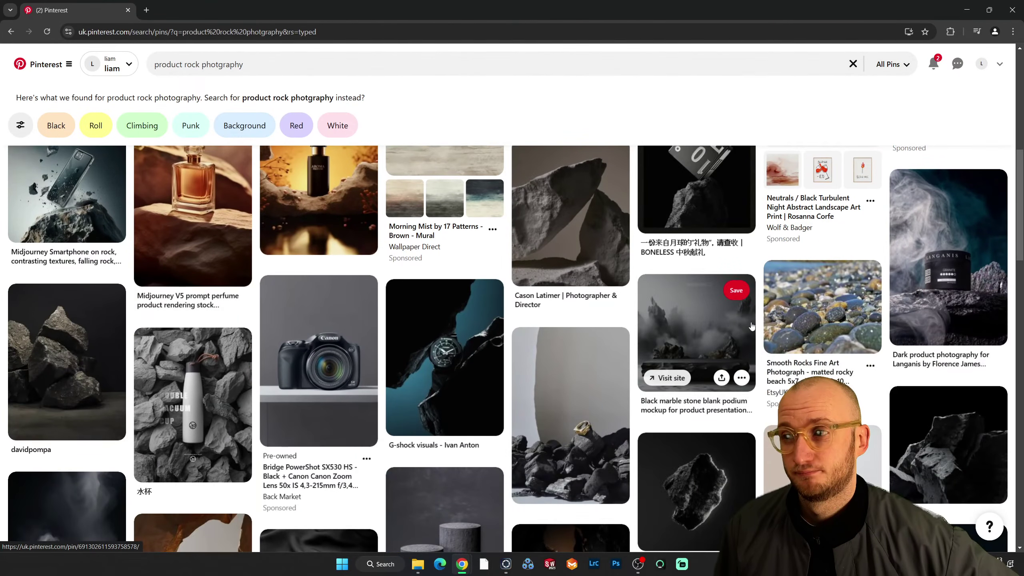
scroll(751, 326, "down", 4)
scroll(751, 326, "down", 6)
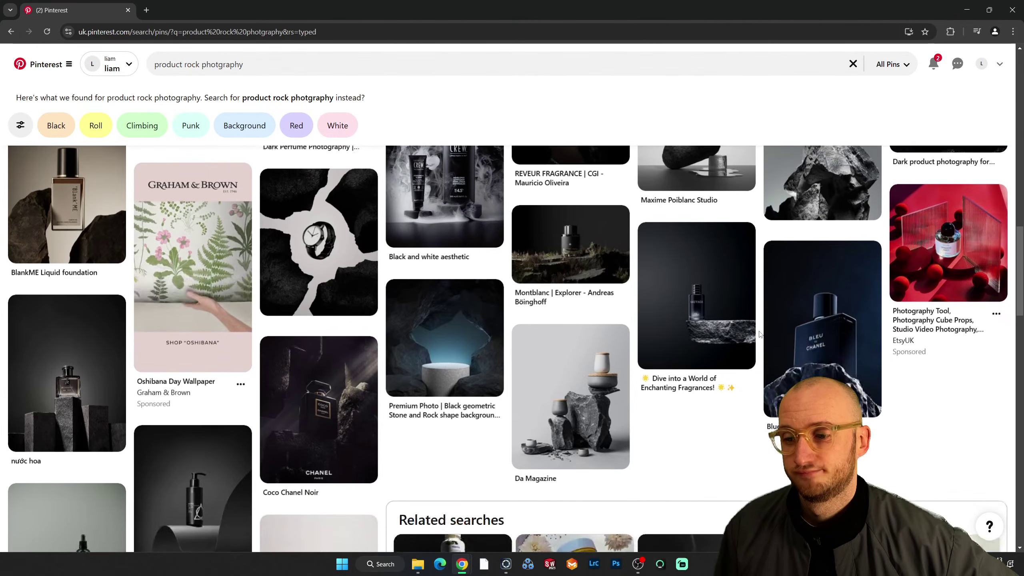
scroll(759, 334, "down", 1)
Open the Bleu de Chanel perfume pin to study its rock composition, and switch back to KeyShot.
left_click(836, 310)
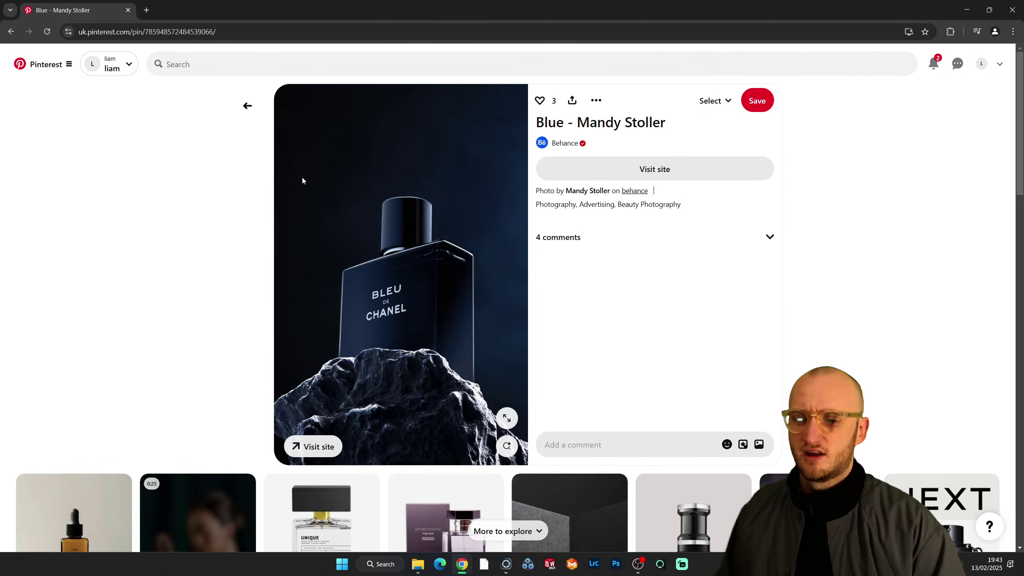
left_click_drag(572, 8, 511, 2)
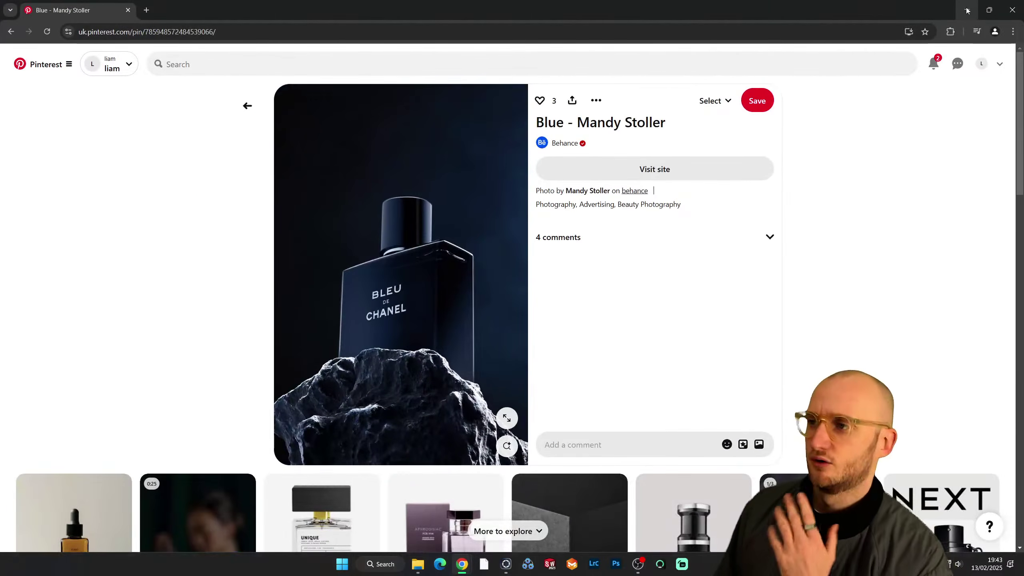
key("alt+Tab")
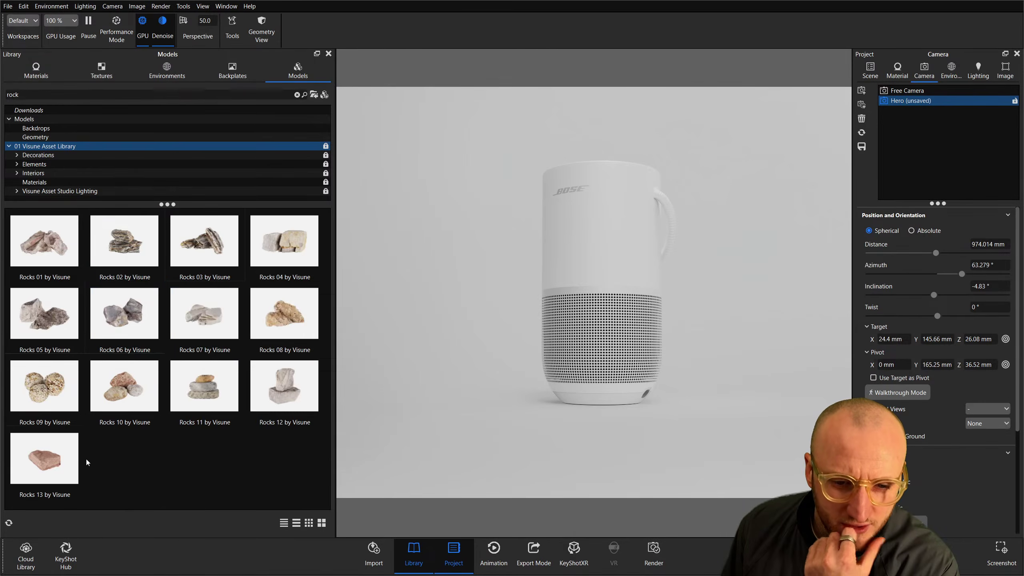
Widen the model library, show its thumbnails at the largest size and preview the Visune rock models.
mouse_move(80, 465)
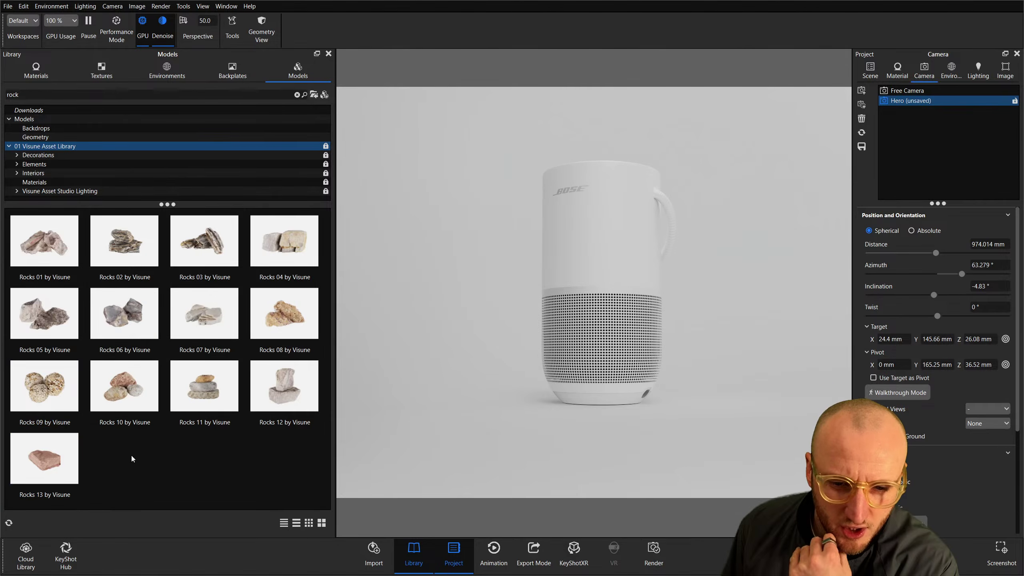
left_click_drag(336, 227, 557, 227)
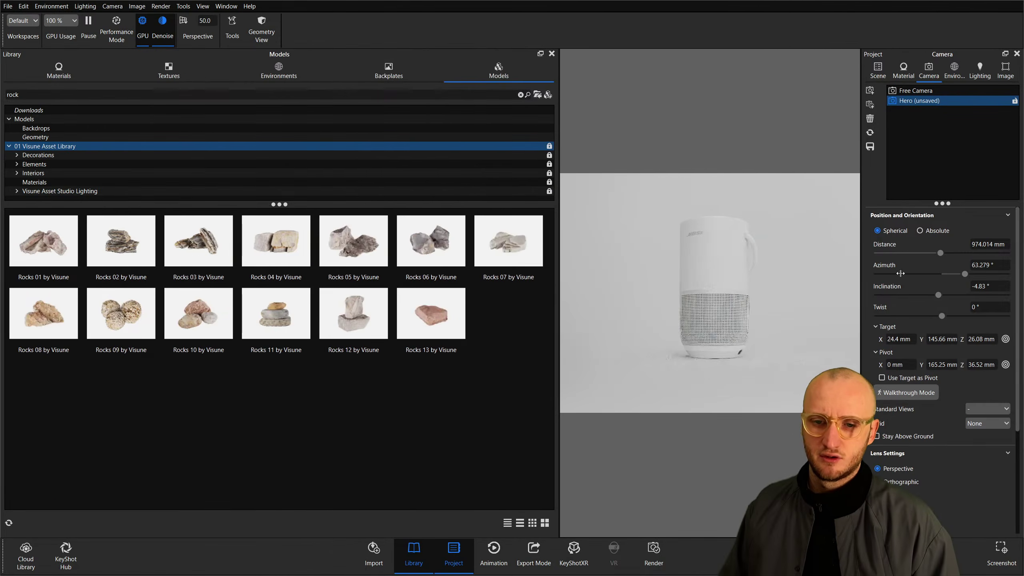
left_click(545, 522)
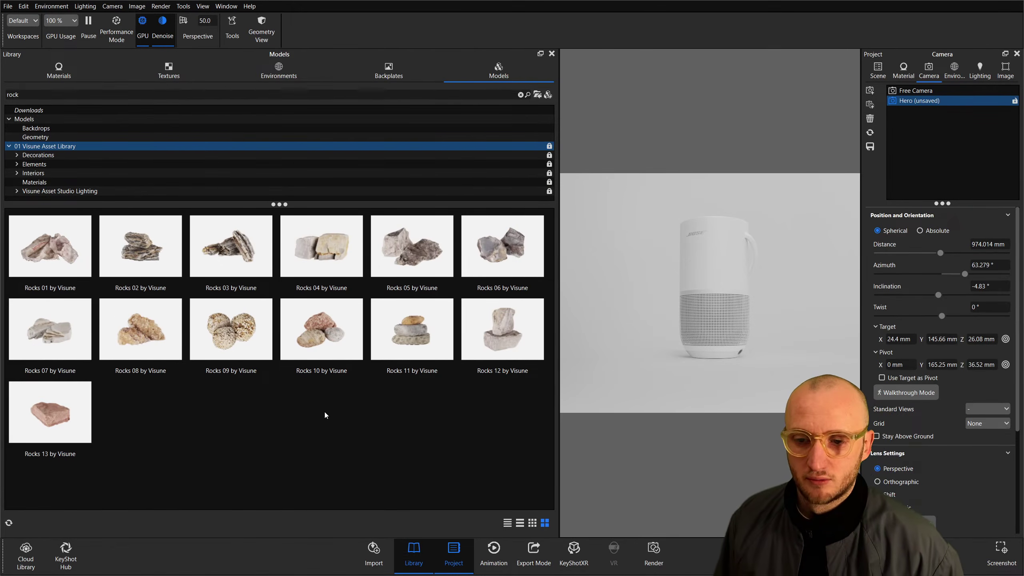
left_click(111, 221)
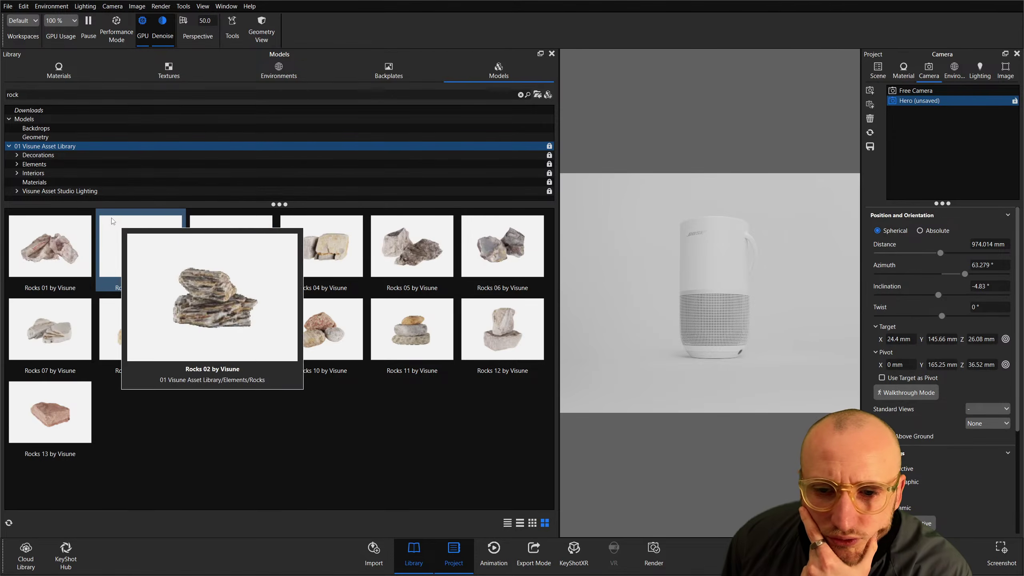
mouse_move(323, 229)
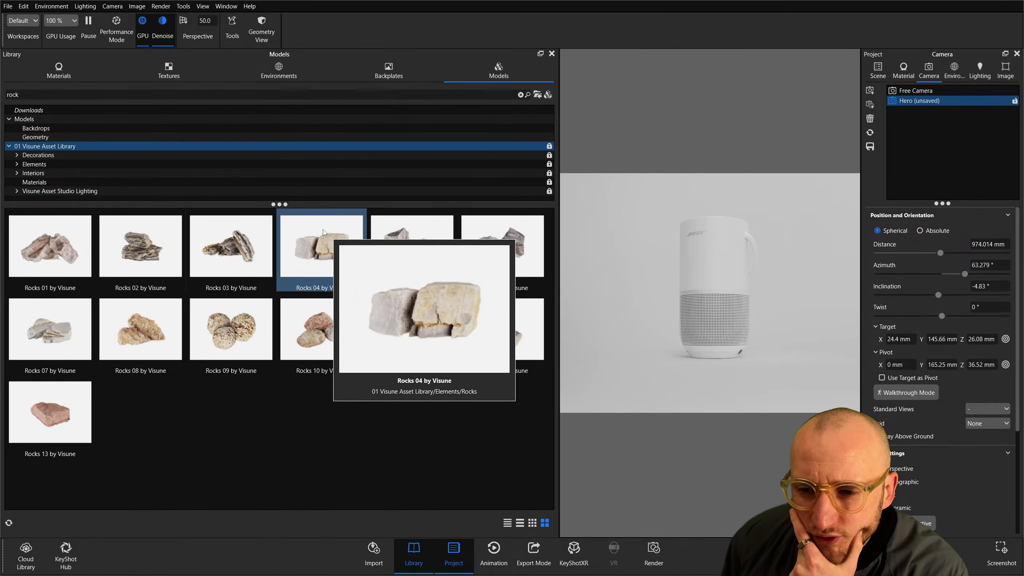
mouse_move(47, 328)
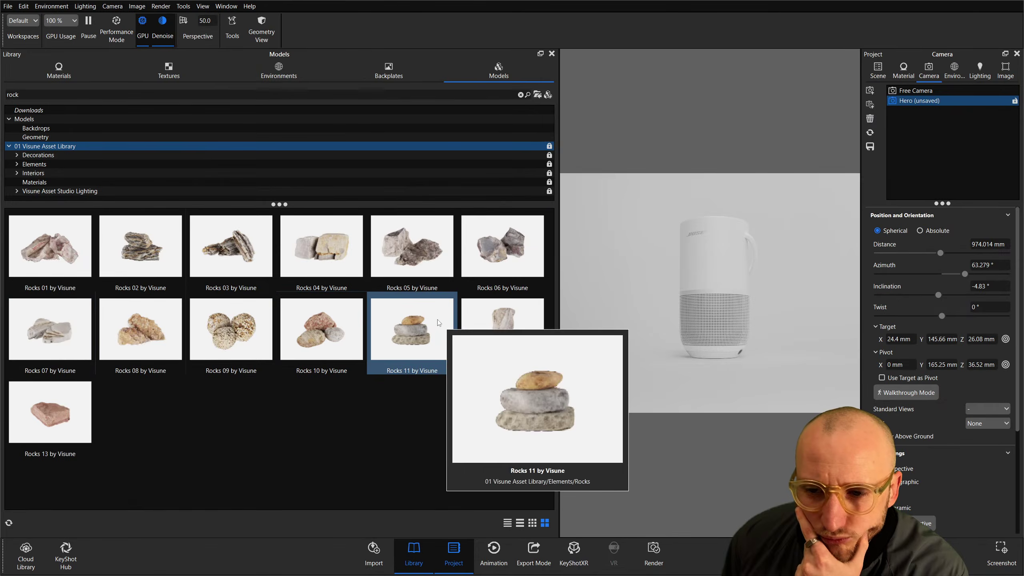
Search the model library for "stone" to check the carved stone models, and return to the "rock" search.
double_click(12, 95)
type("stone")
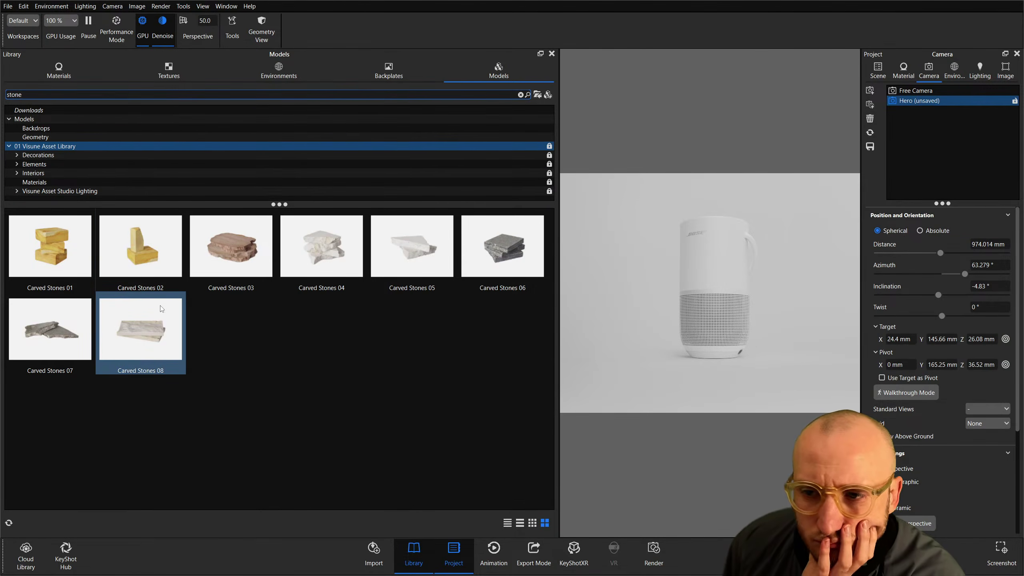
double_click(30, 93)
type("rocl")
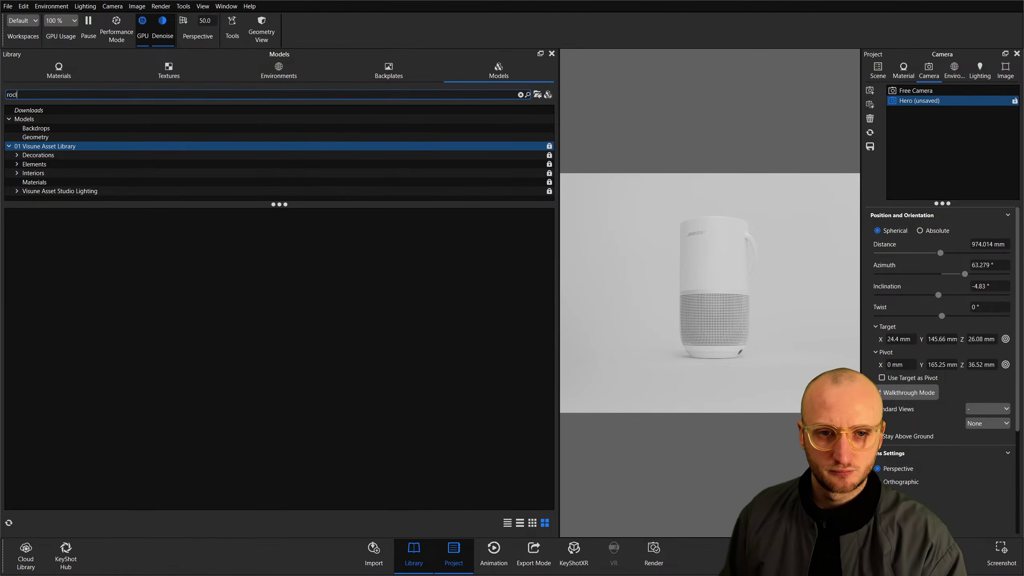
key("BackSpace")
type("k")
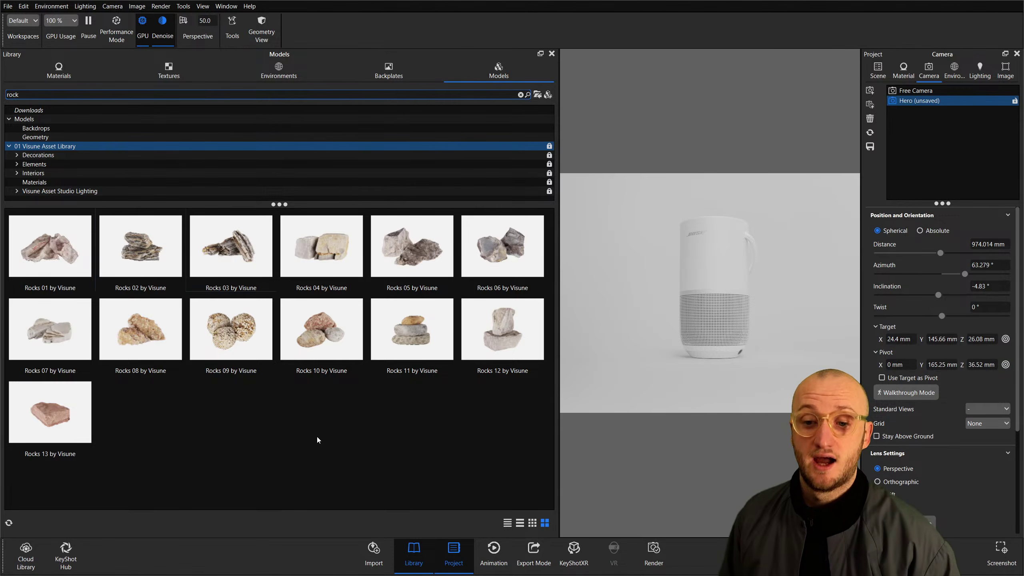
Preview the candidate rocks and add the Rocks 06 by Visune model to the scene, closing the log window and accepting its placement.
mouse_move(500, 334)
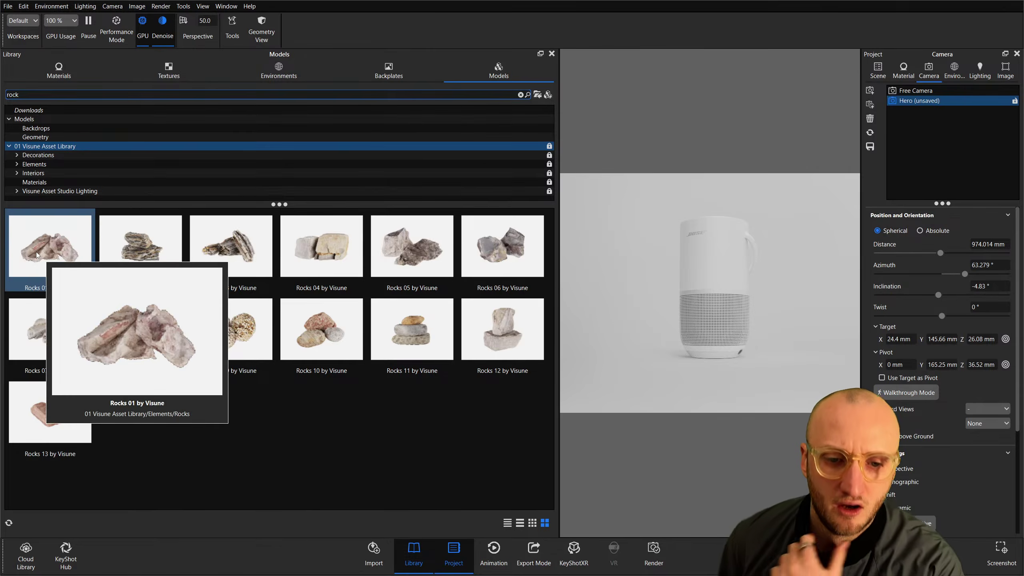
mouse_move(43, 345)
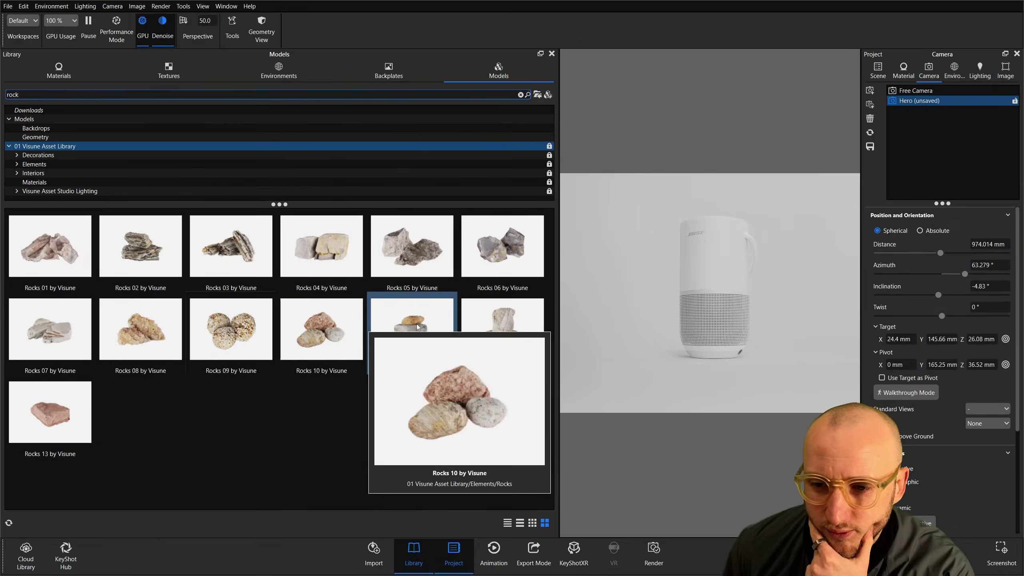
mouse_move(416, 256)
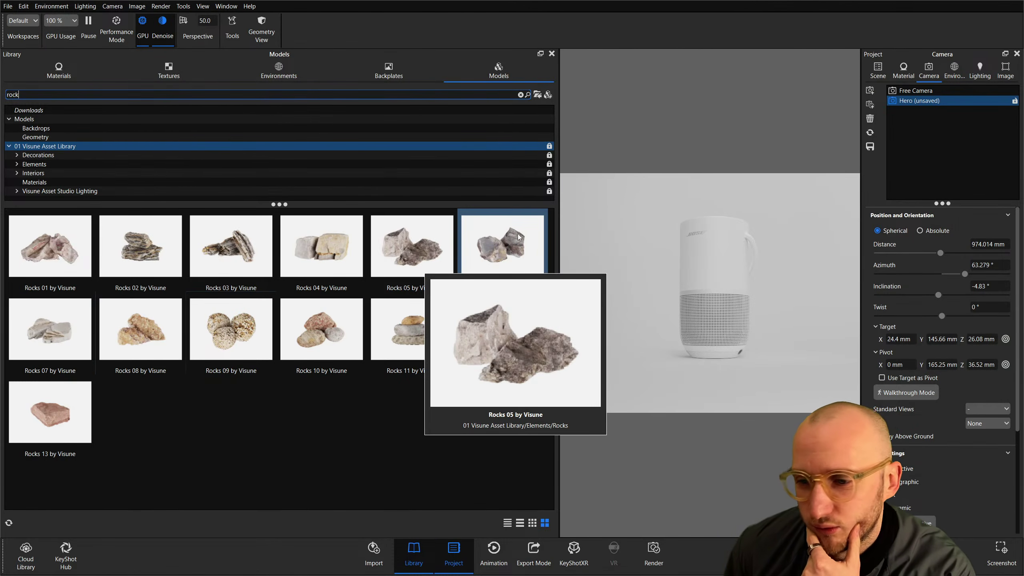
mouse_move(519, 237)
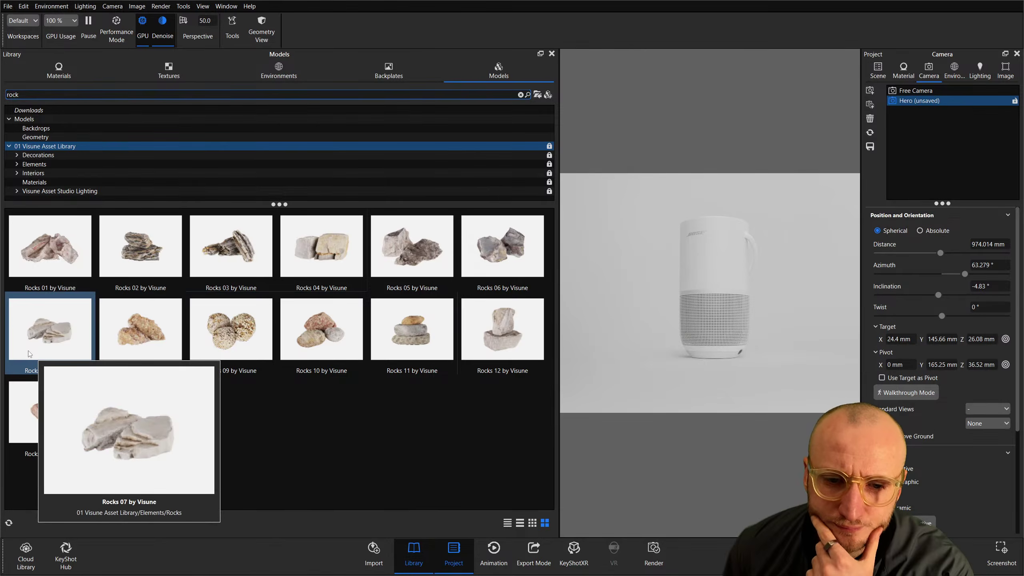
left_click_drag(529, 233, 655, 349)
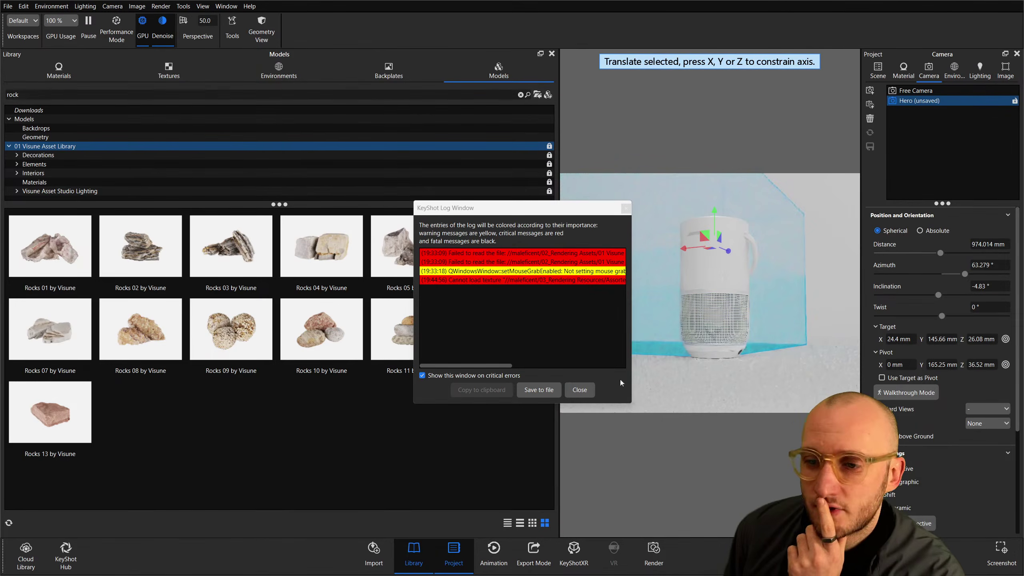
left_click(580, 389)
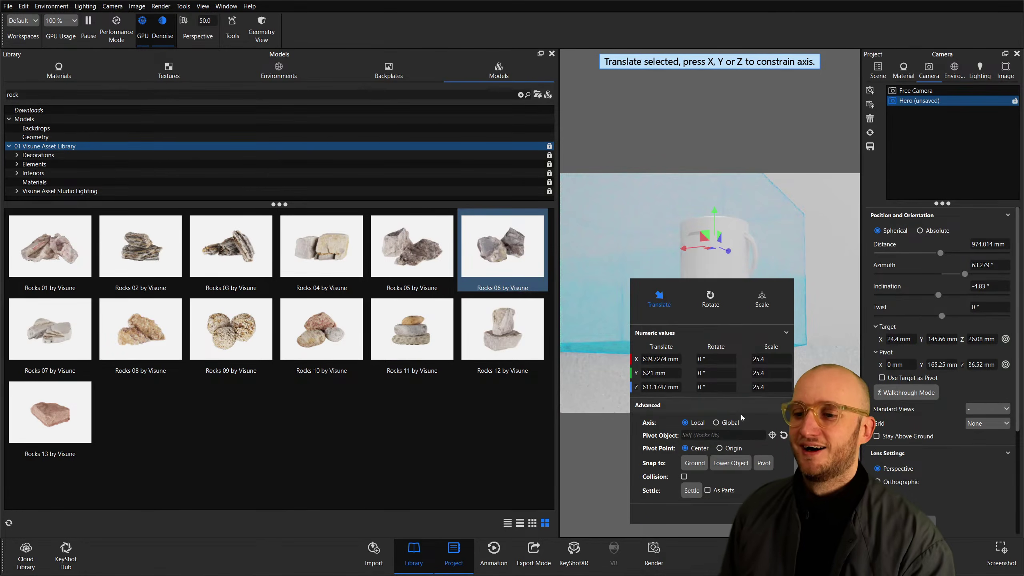
key("Return")
Hide the first of the two Rock parts of the Rocks 06 model in the scene tree.
left_click_drag(702, 291, 677, 261)
scroll(719, 335, "down", 5)
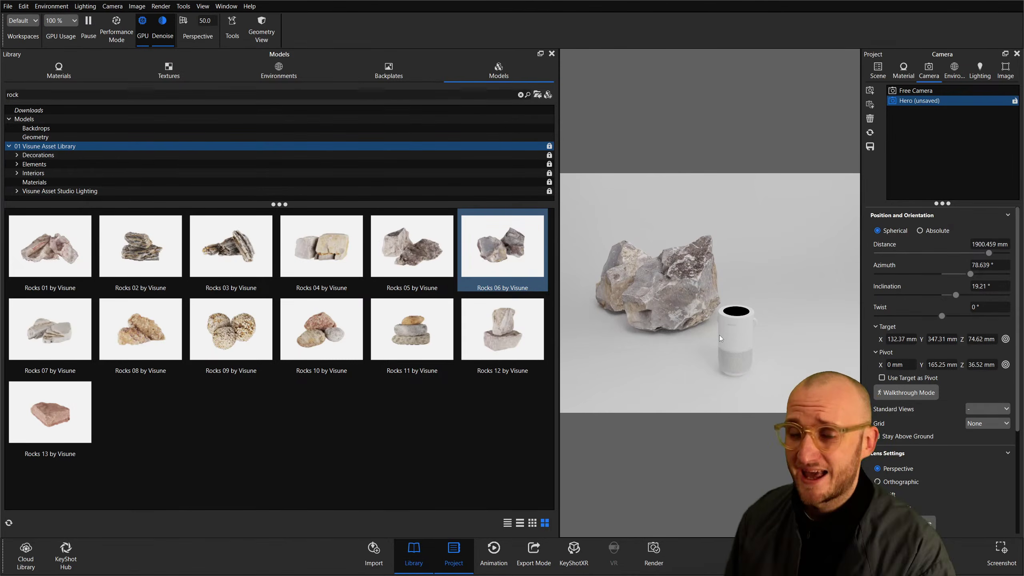
left_click_drag(748, 234, 652, 283)
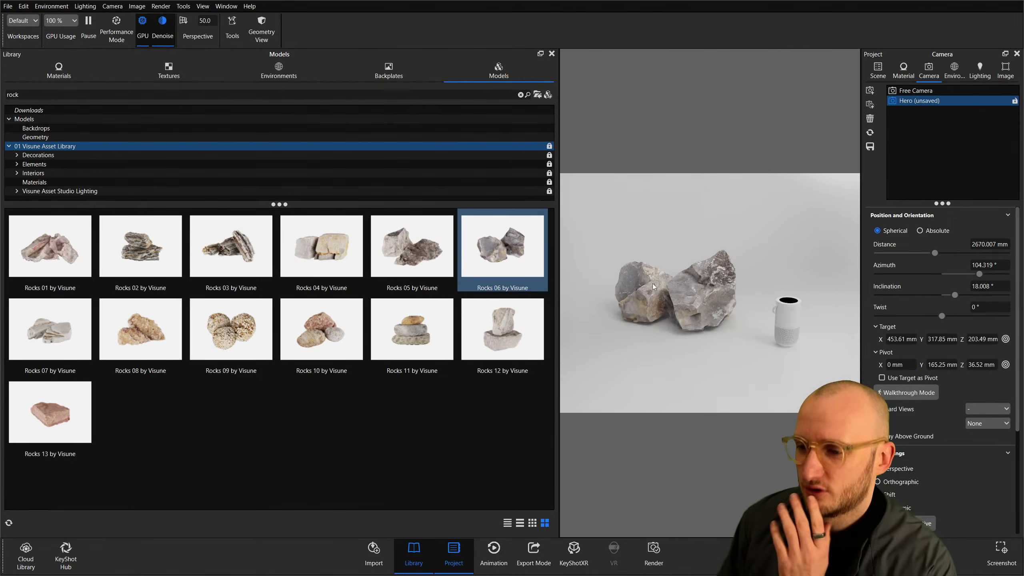
left_click(877, 70)
left_click(962, 178)
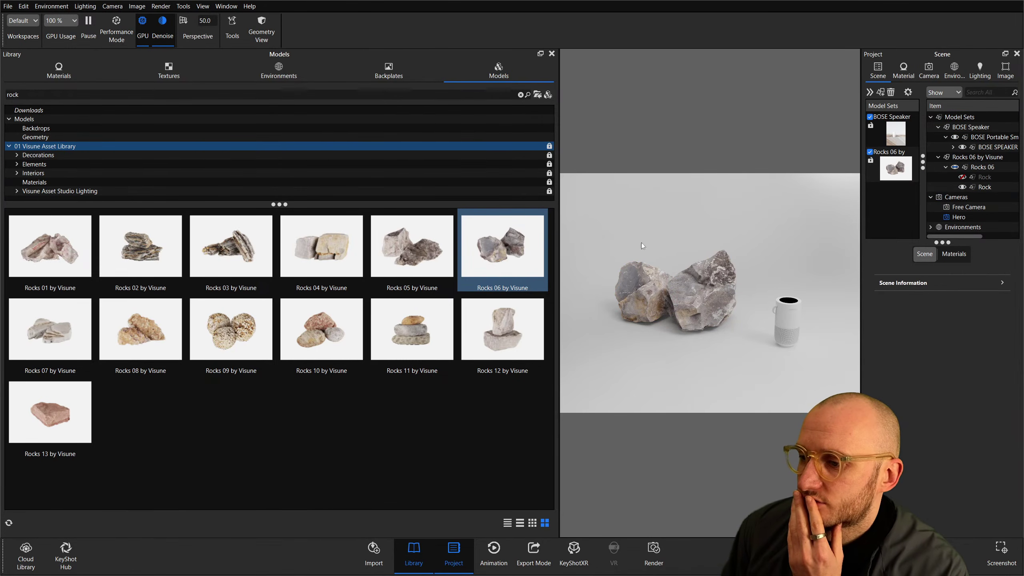
Narrow the library to two columns of models and reframe the Hero camera closer on the visible rock and the speaker.
left_click_drag(559, 202, 193, 203)
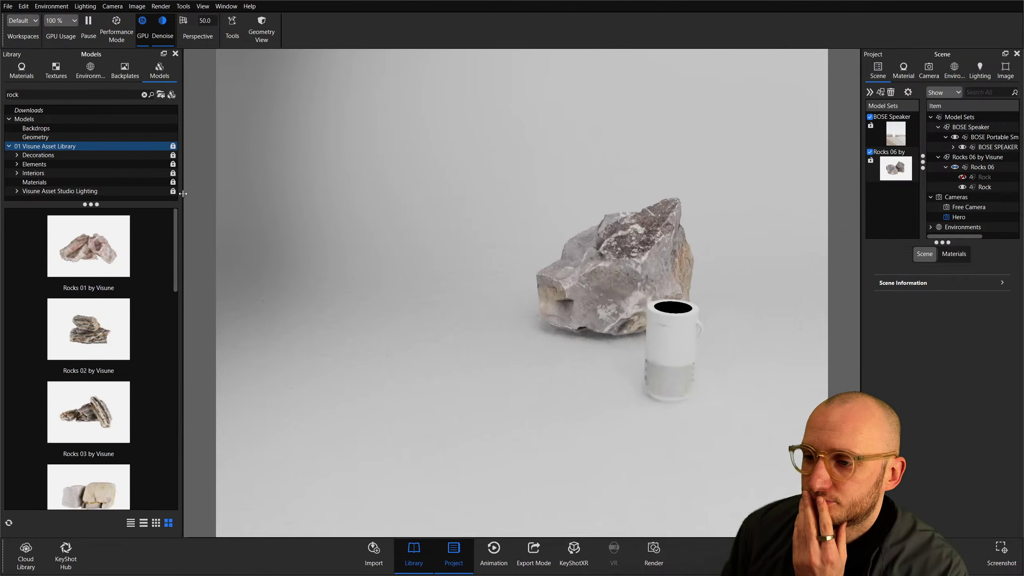
left_click_drag(507, 256, 675, 275)
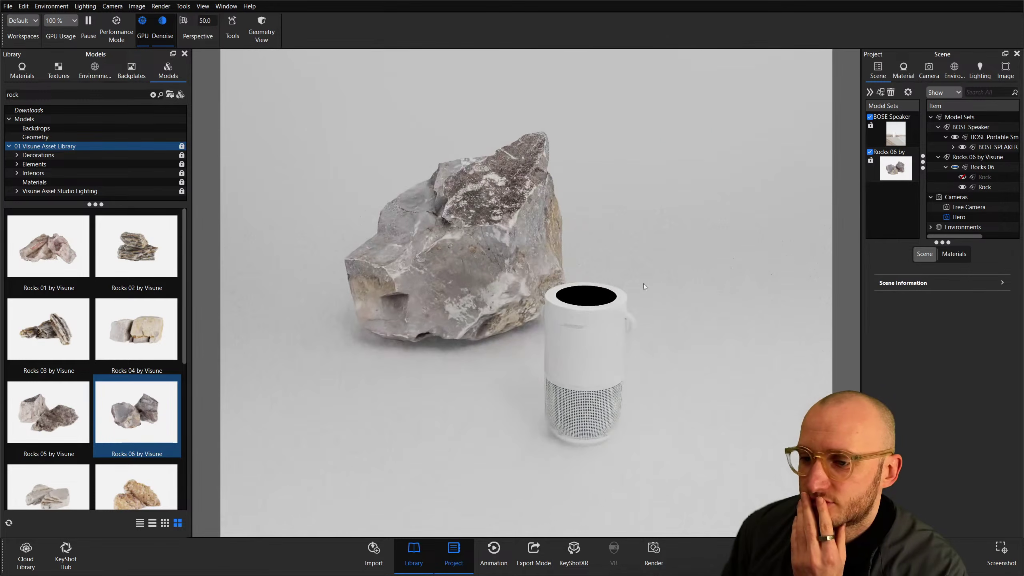
left_click_drag(441, 265, 465, 374)
scroll(466, 375, "up", 10)
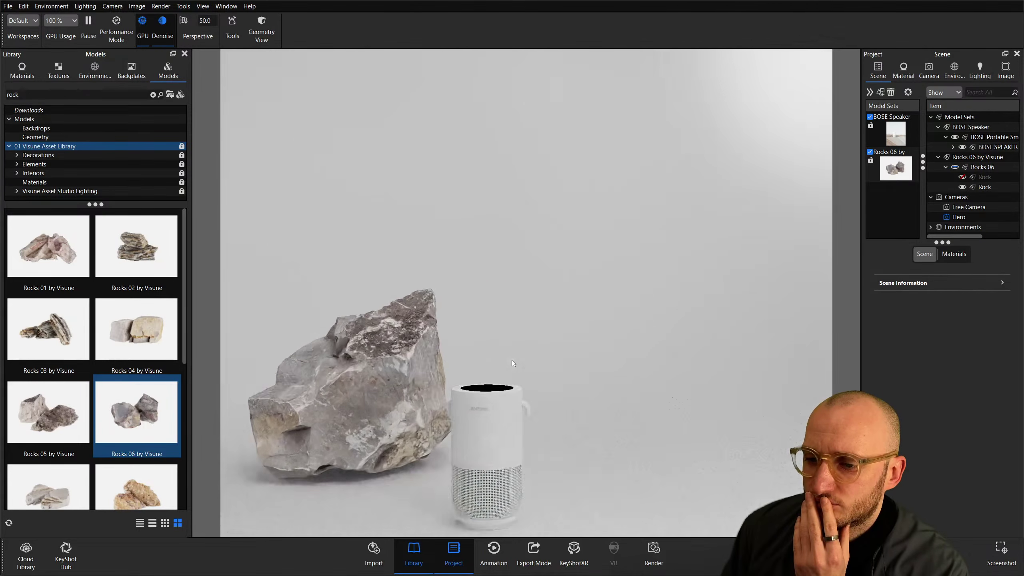
Raise the BOSE speaker model with the Move Tool so it floats above the ground in front of the rock.
scroll(577, 347, "down", 2)
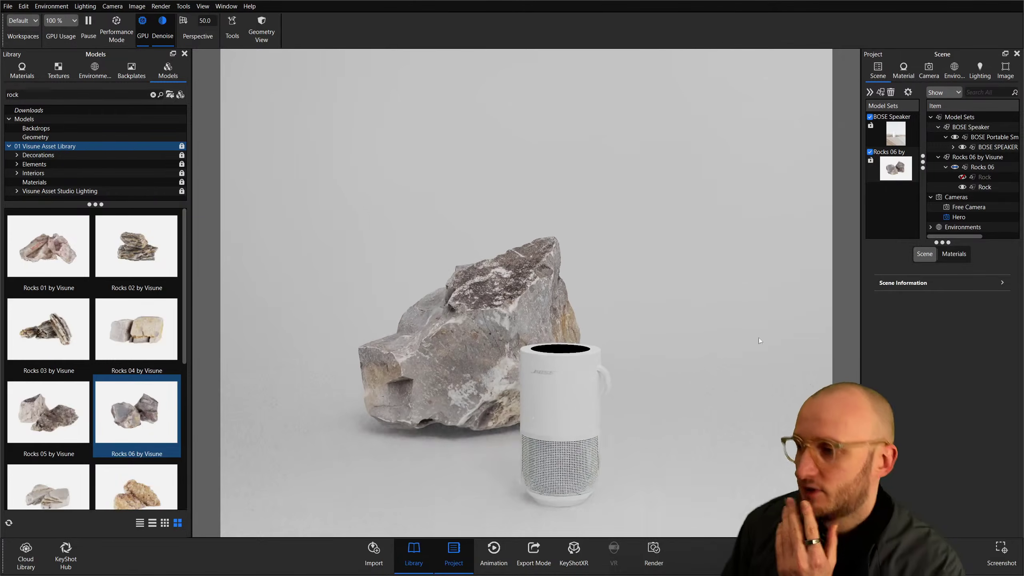
left_click(936, 167)
left_click(977, 137)
left_click(942, 254)
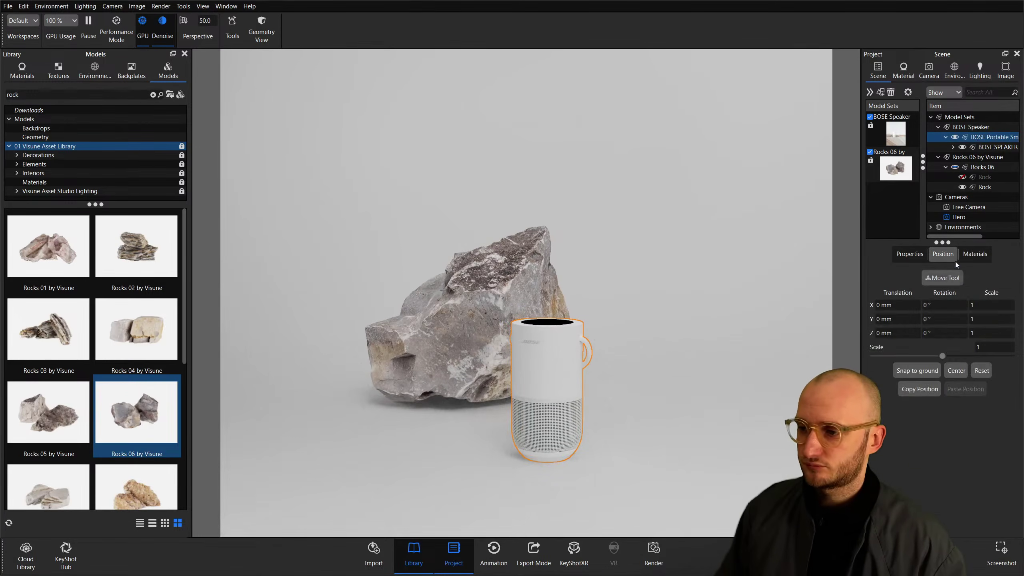
left_click(941, 277)
left_click_drag(556, 307, 818, 303)
left_click_drag(552, 348, 553, 220)
key("Return")
Move the visible Rocks 06 rock beneath the speaker and rotate it to about X -44.7°, Y -20.3°, Z -104.5°.
left_click(556, 355)
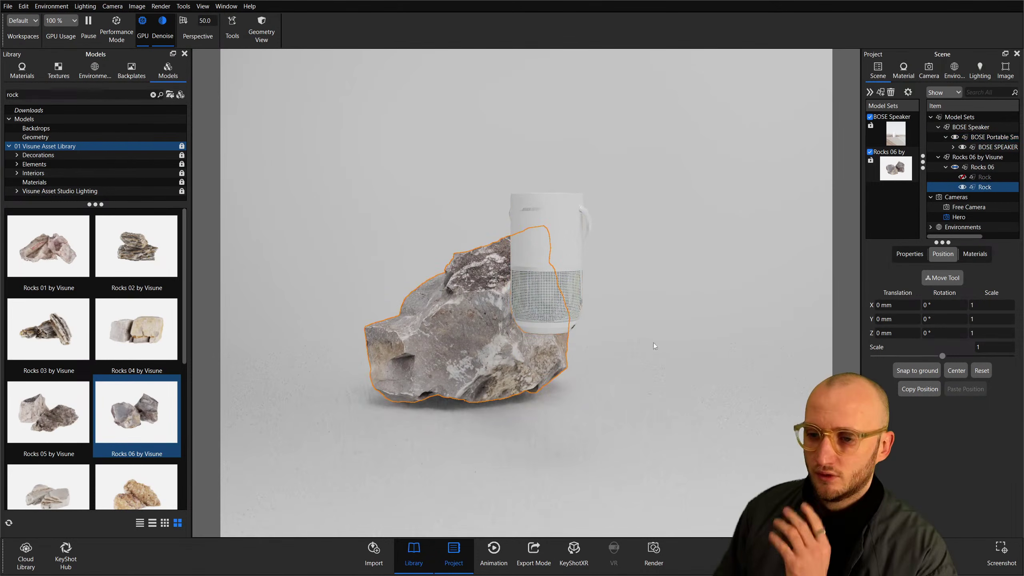
left_click(941, 277)
left_click_drag(479, 308, 618, 335)
left_click_drag(539, 317, 608, 421)
scroll(619, 476, "up", 3)
left_click_drag(560, 390, 583, 343)
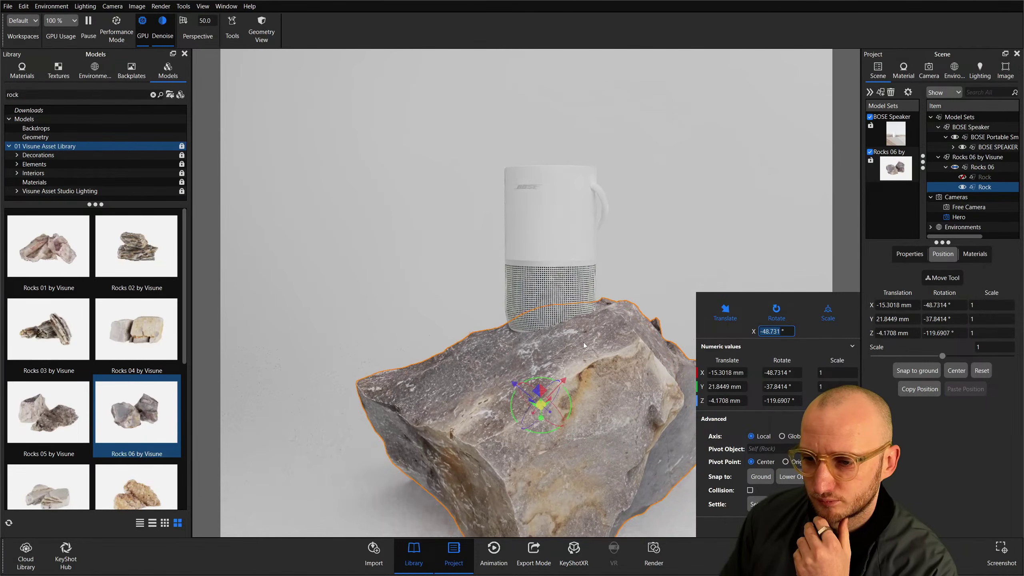
left_click_drag(560, 381, 561, 407)
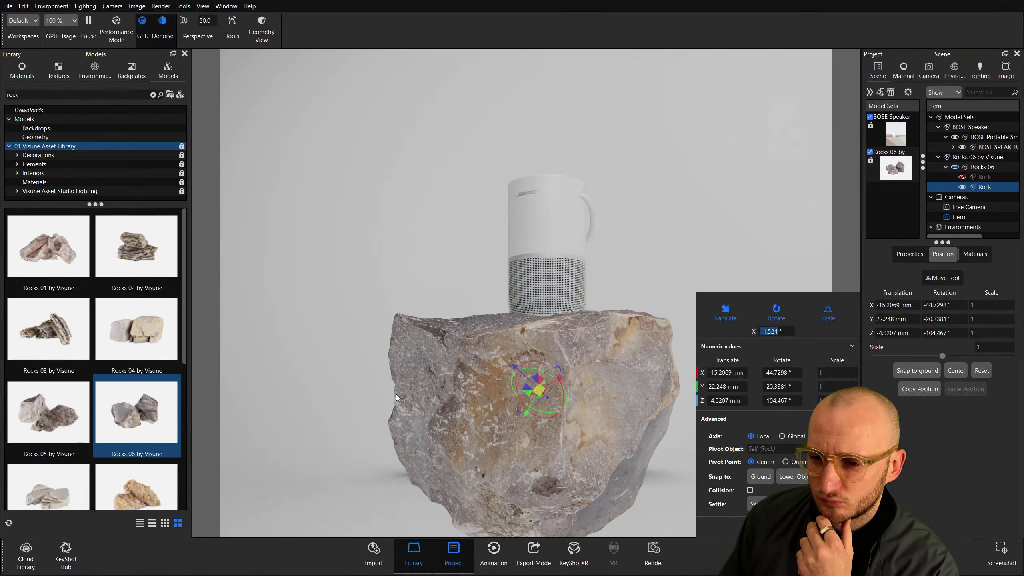
scroll(344, 428, "up", 5)
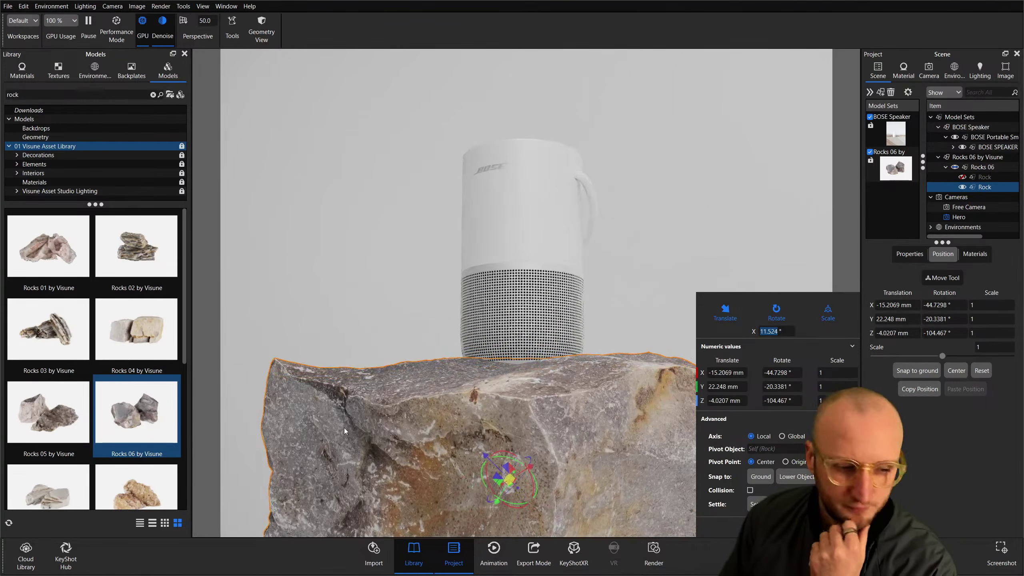
scroll(344, 428, "down", 4)
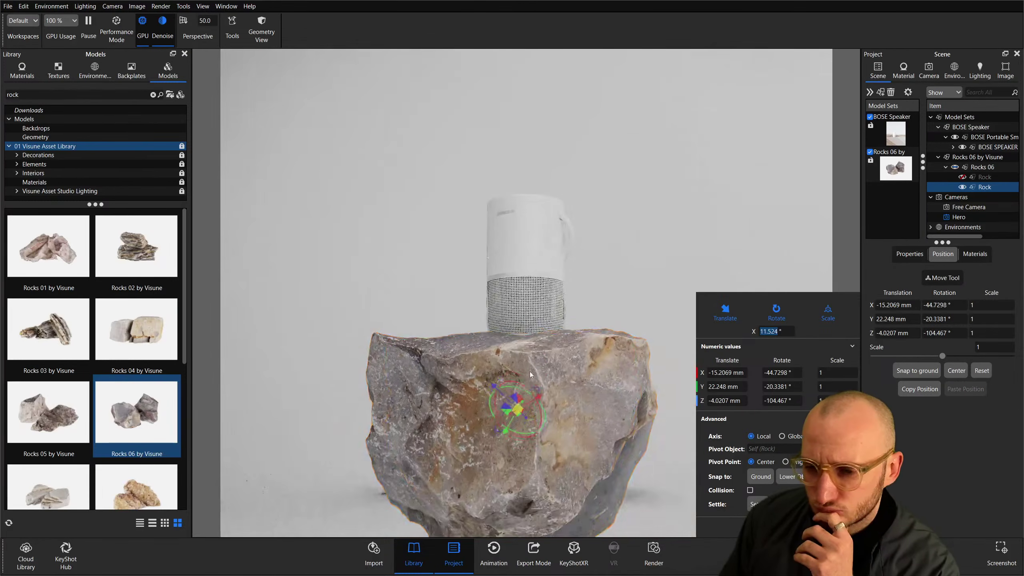
Using global axes, fit the rock's top under the speaker at about X -12.1, Y 16.7, Z -4.7 mm, rotated about -47°, -11.8°, -103.8°.
left_click_drag(529, 372, 504, 406)
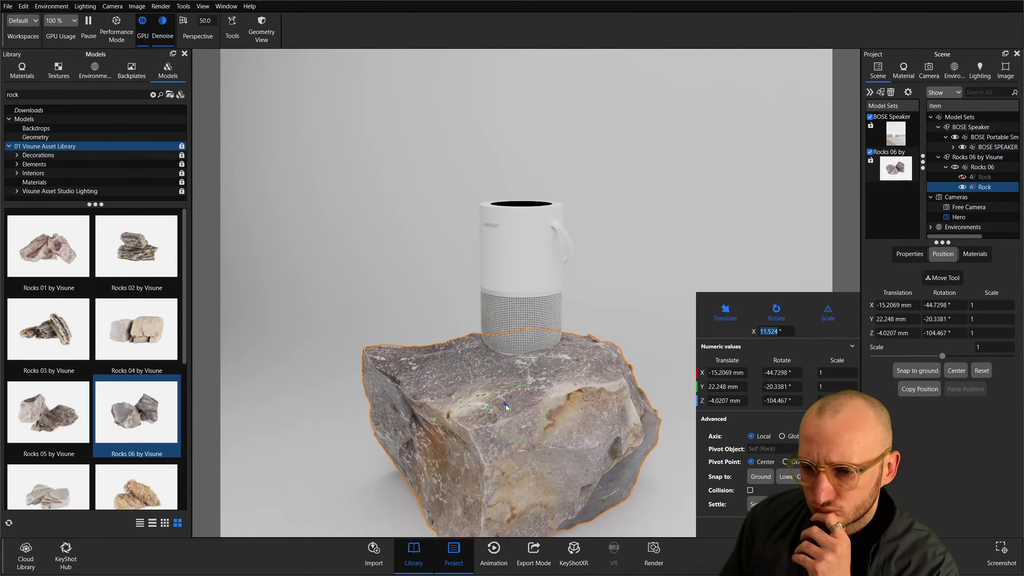
left_click_drag(584, 371, 513, 405)
left_click_drag(544, 374, 610, 312)
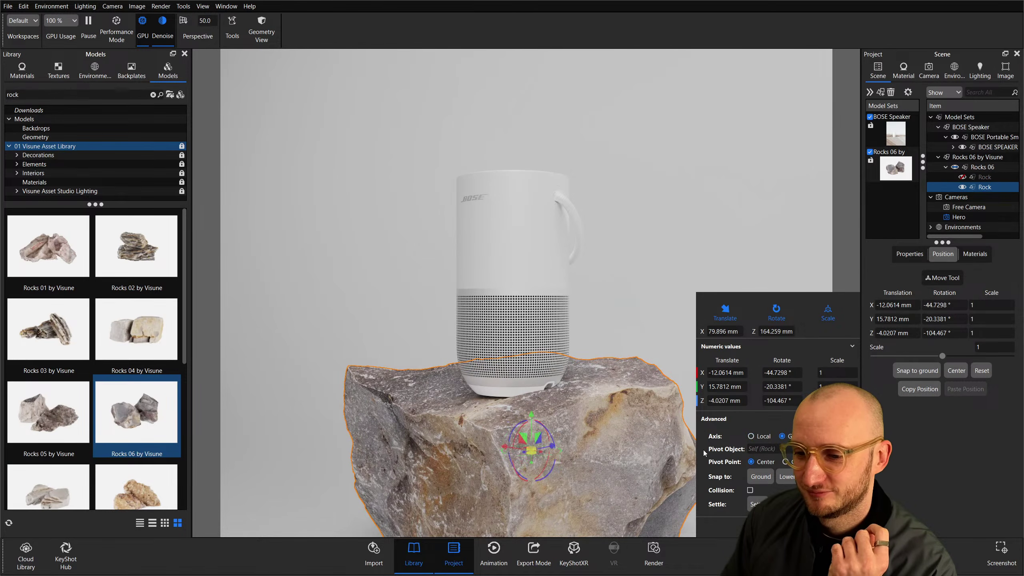
left_click_drag(525, 430, 530, 452)
scroll(596, 335, "up", 5)
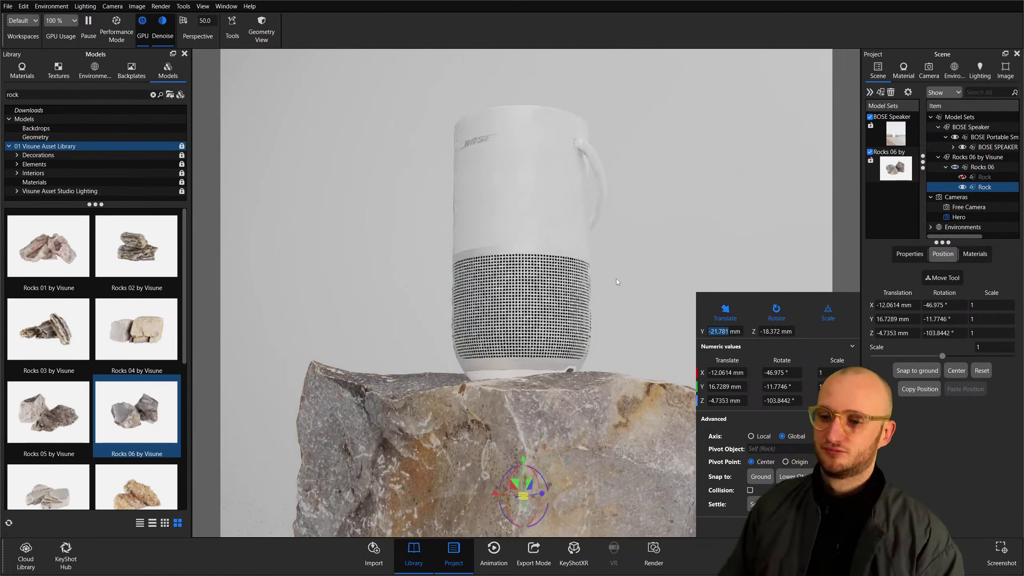
scroll(617, 307, "down", 1)
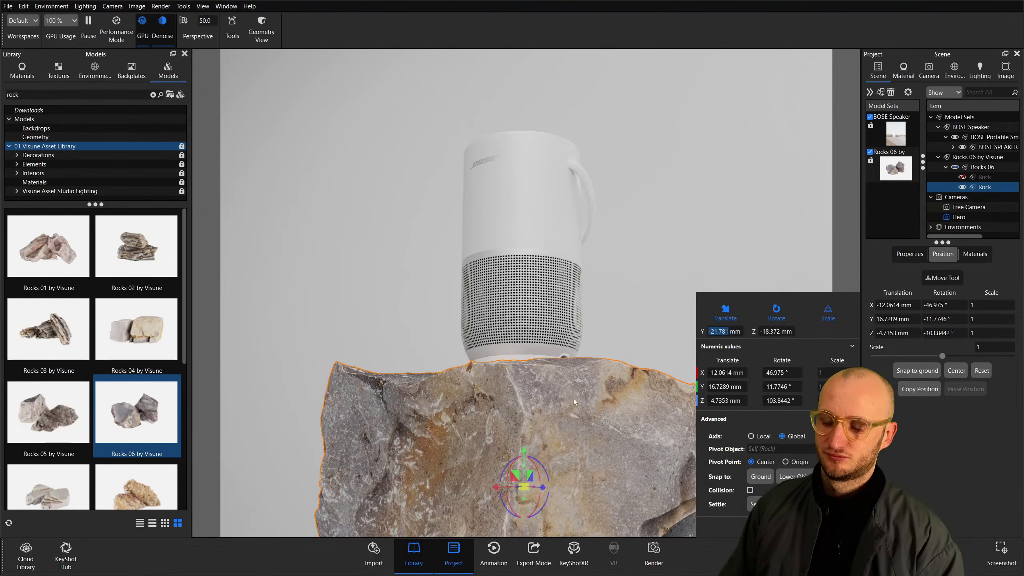
key("Escape")
scroll(614, 382, "down", 2)
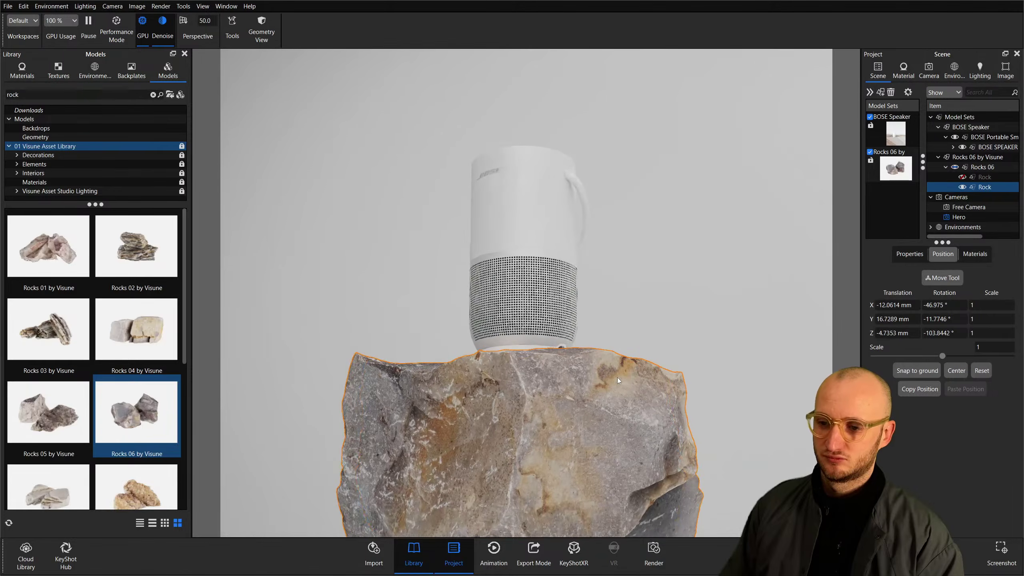
scroll(653, 363, "up", 2)
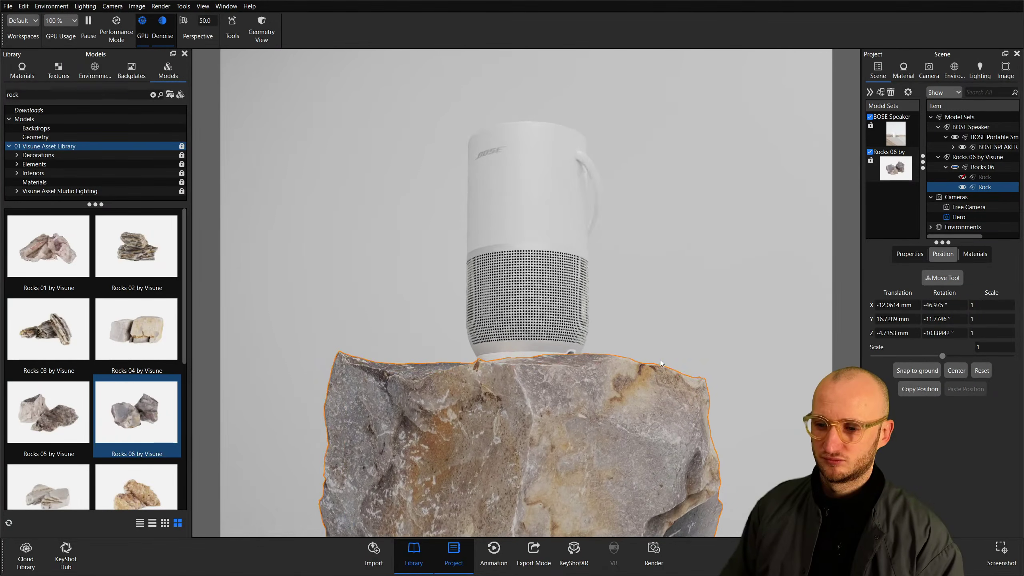
left_click(710, 336)
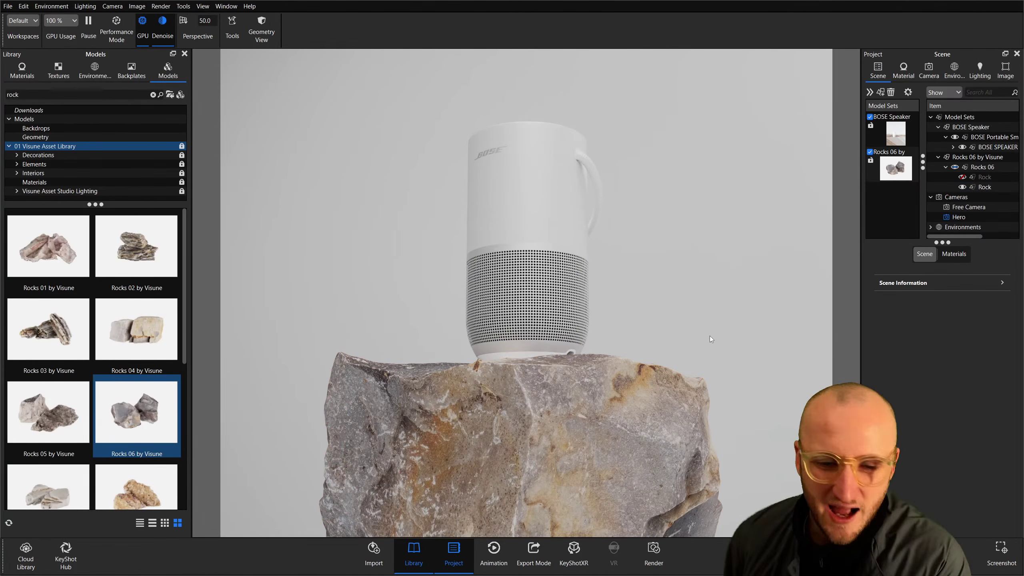
Preview the other rock models in the library and add Rocks 05 by Visune to the scene beside the speaker.
left_click(660, 346)
left_click_drag(661, 346, 507, 316)
scroll(508, 316, "up", 2)
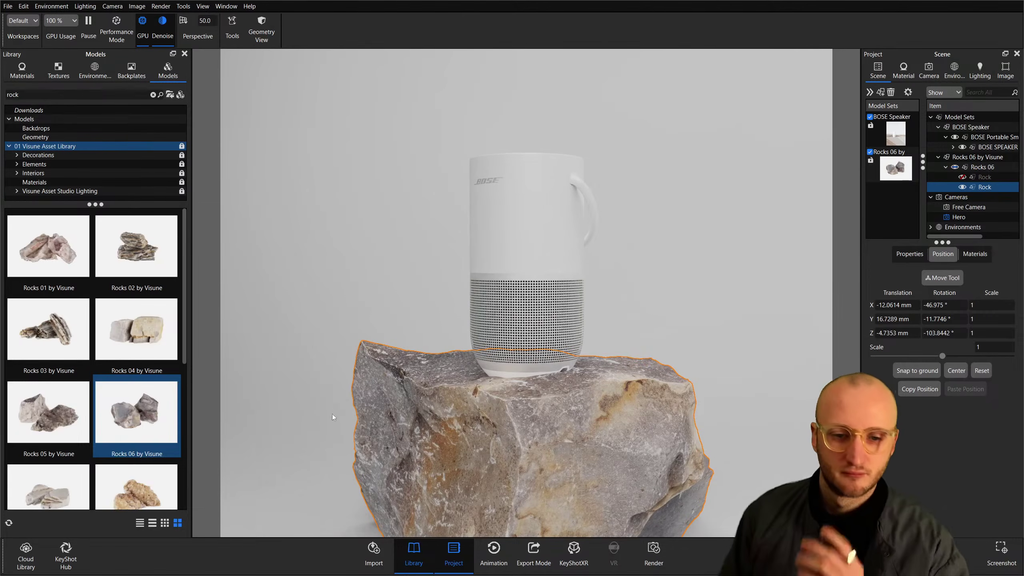
scroll(133, 331, "down", 3)
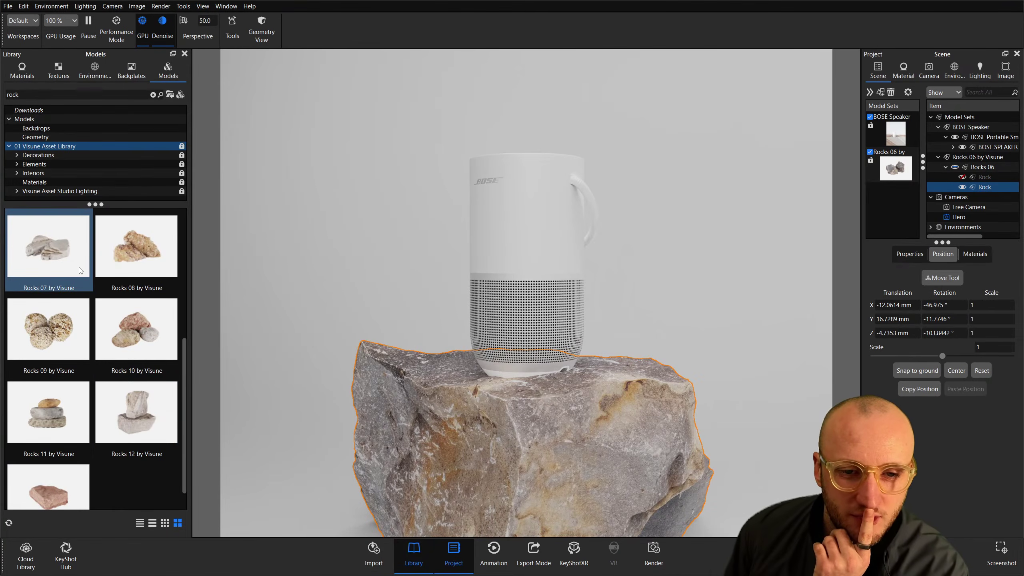
mouse_move(80, 270)
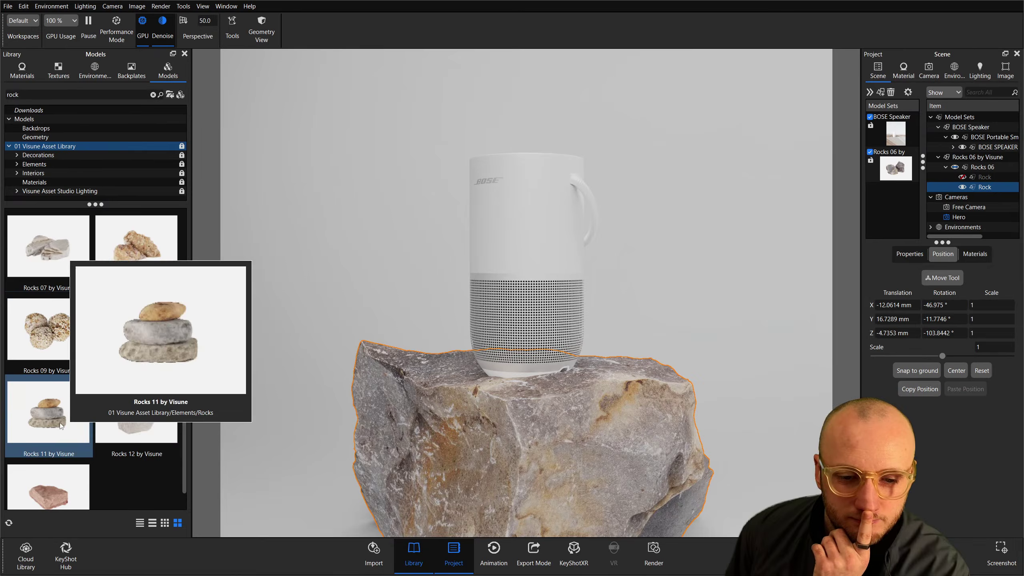
mouse_move(104, 445)
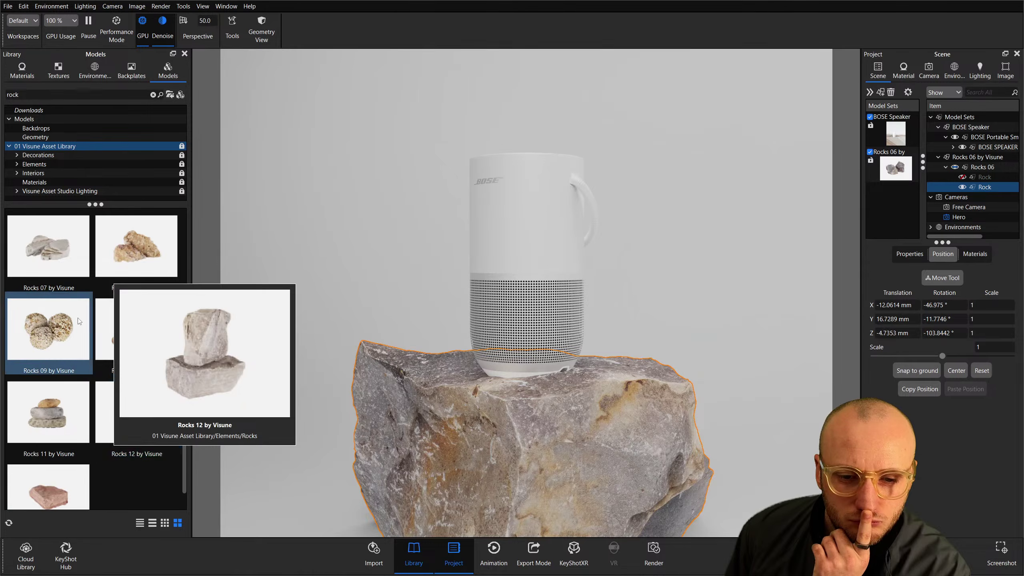
scroll(84, 337, "up", 3)
mouse_move(174, 259)
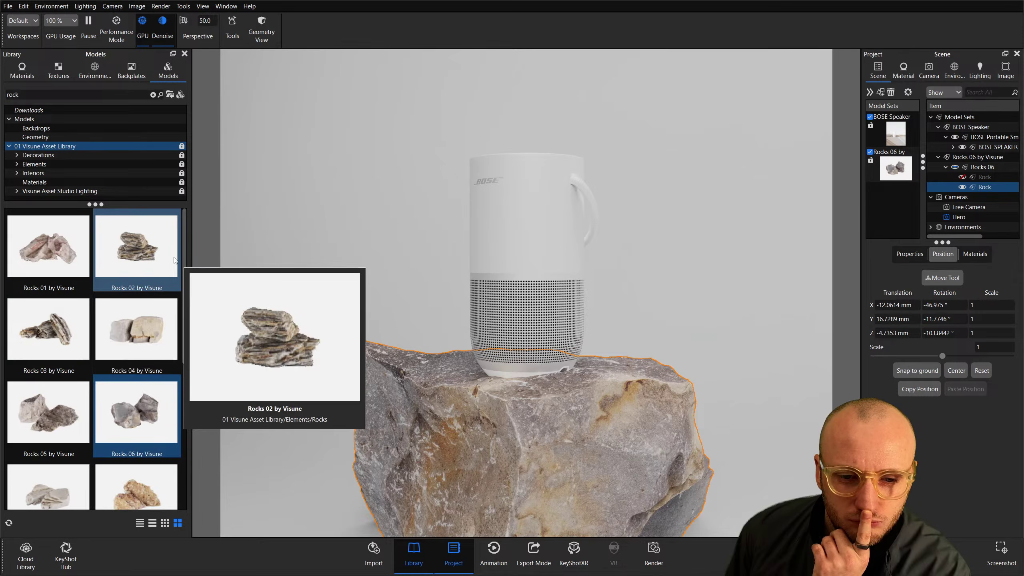
mouse_move(155, 311)
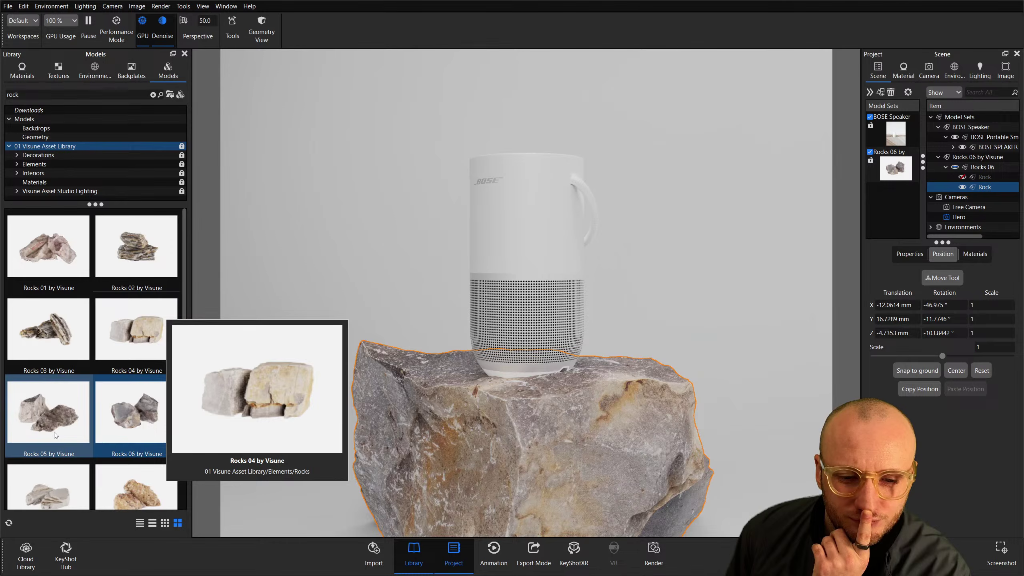
mouse_move(56, 434)
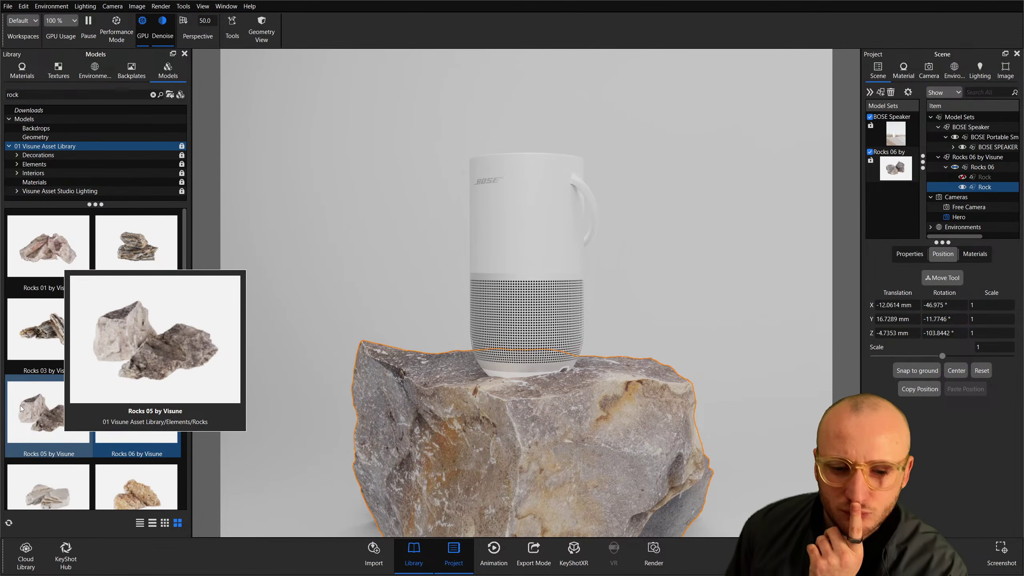
left_click_drag(70, 430, 629, 464)
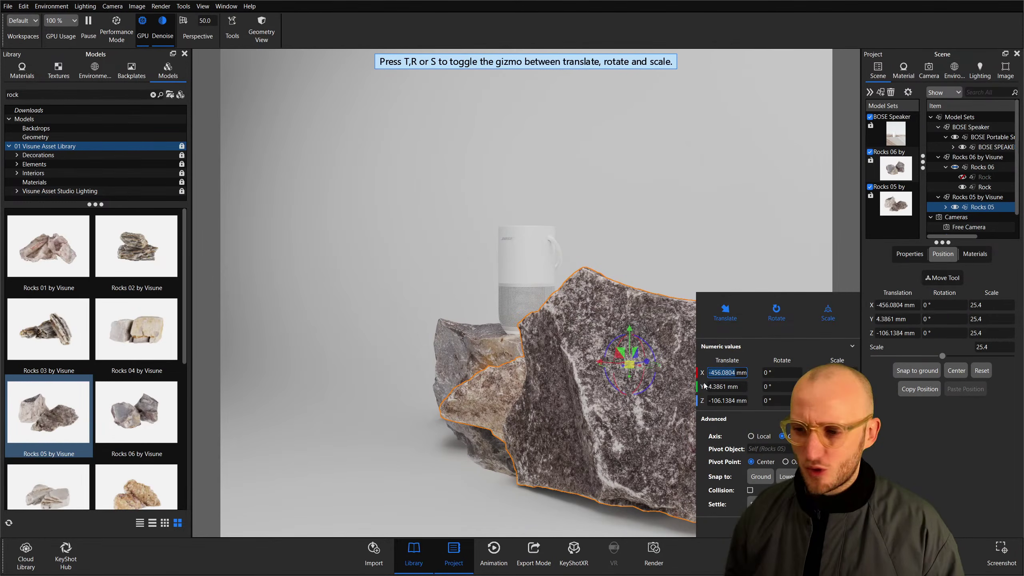
Hide the Rocks 06 model set and bring Rocks 05 under the speaker, turning it about 171° around the Y axis.
left_click_drag(621, 197, 609, 326)
left_click_drag(583, 394, 527, 290)
left_click(869, 152)
left_click_drag(619, 151, 425, 205)
left_click_drag(592, 276, 578, 258)
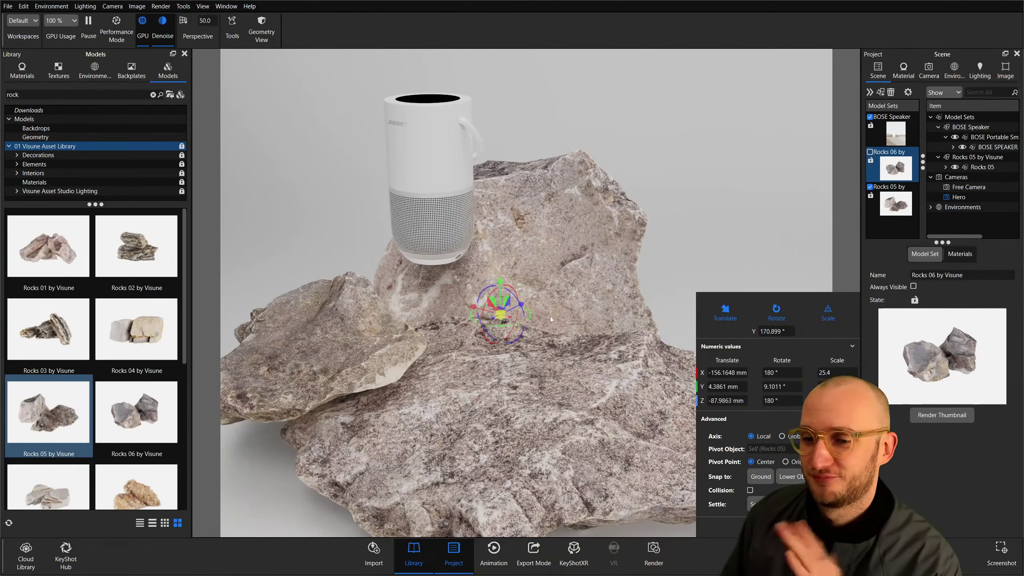
Tilt Rocks 05 to about 172.3° in X and position it under the speaker at about X -118.7, Y 24.1, Z 208.2 mm.
left_click_drag(549, 288, 528, 367)
left_click_drag(523, 429, 640, 333)
scroll(571, 264, "up", 5)
scroll(632, 319, "up", 3)
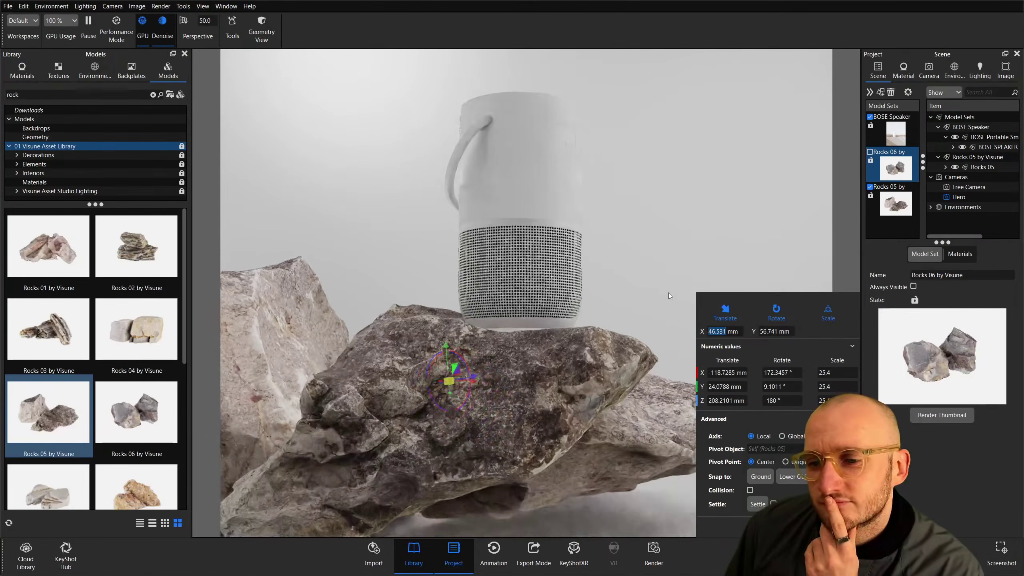
scroll(675, 307, "down", 3)
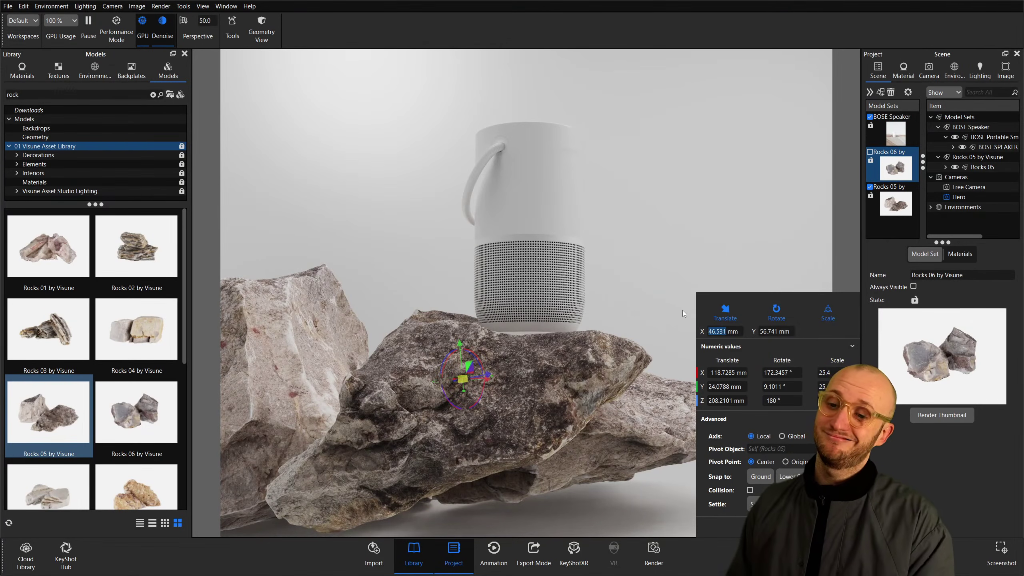
left_click_drag(643, 298, 608, 301)
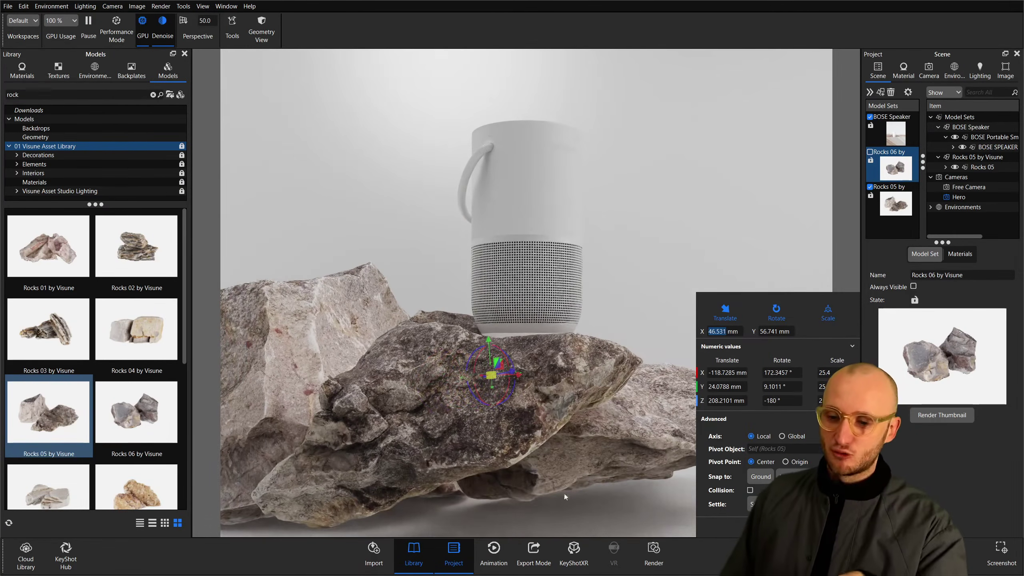
left_click(449, 340)
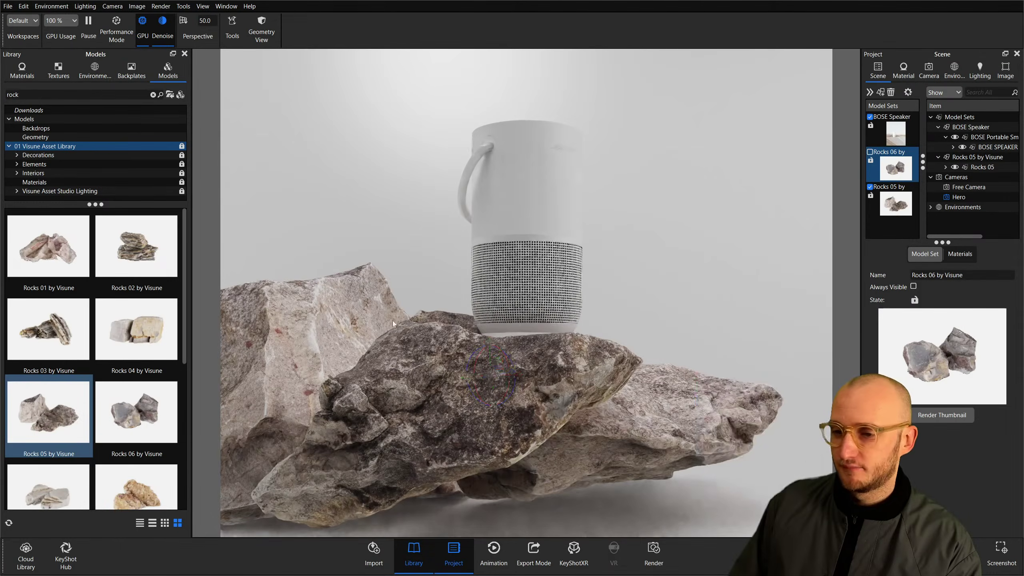
Rotate the pale Rocks 05 rock about -58.8° around X and place it in front at about X -1.9, Y -24.1, Z -8.1 mm.
left_click(333, 321)
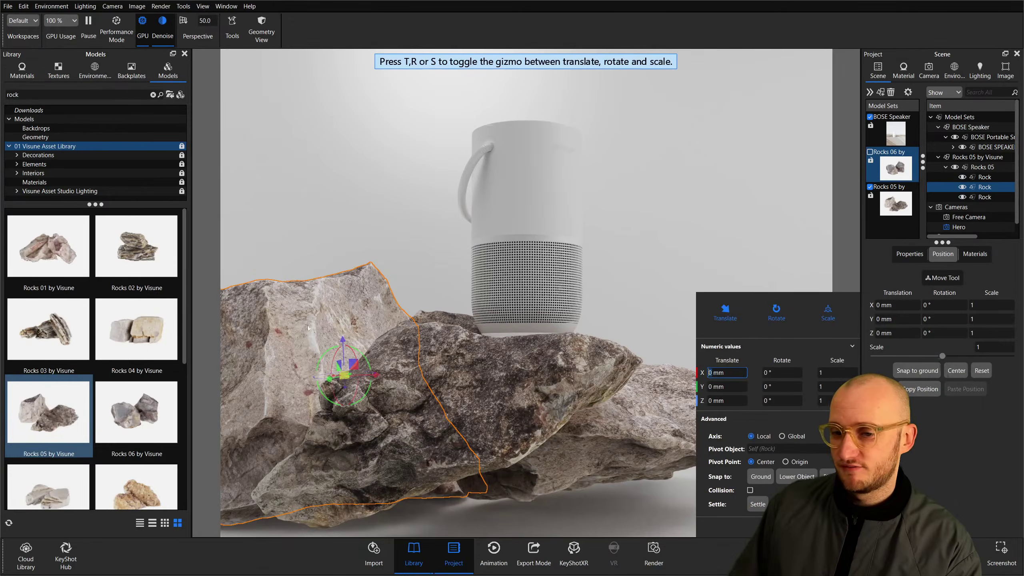
left_click_drag(339, 367, 555, 515)
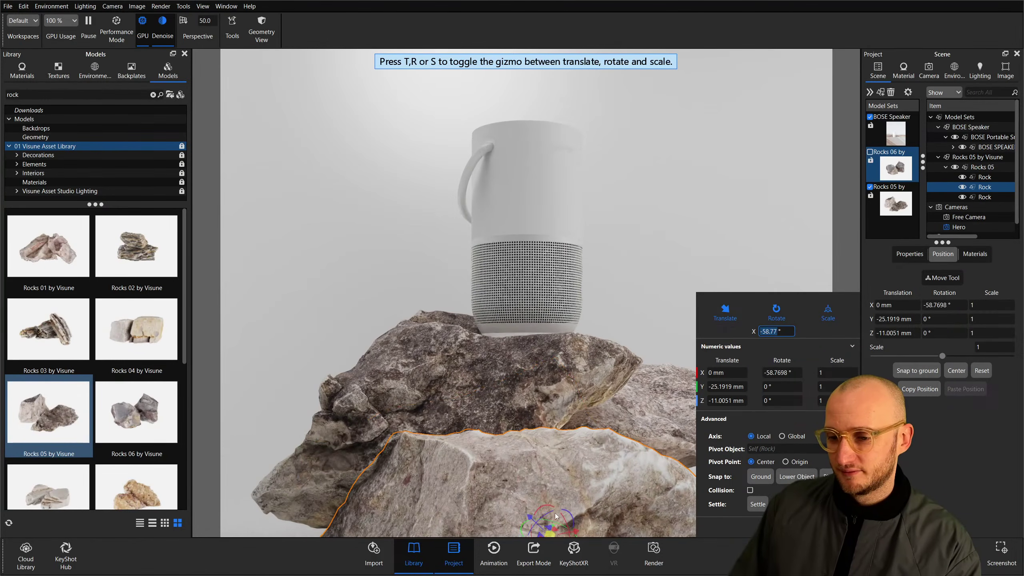
scroll(561, 521, "down", 2)
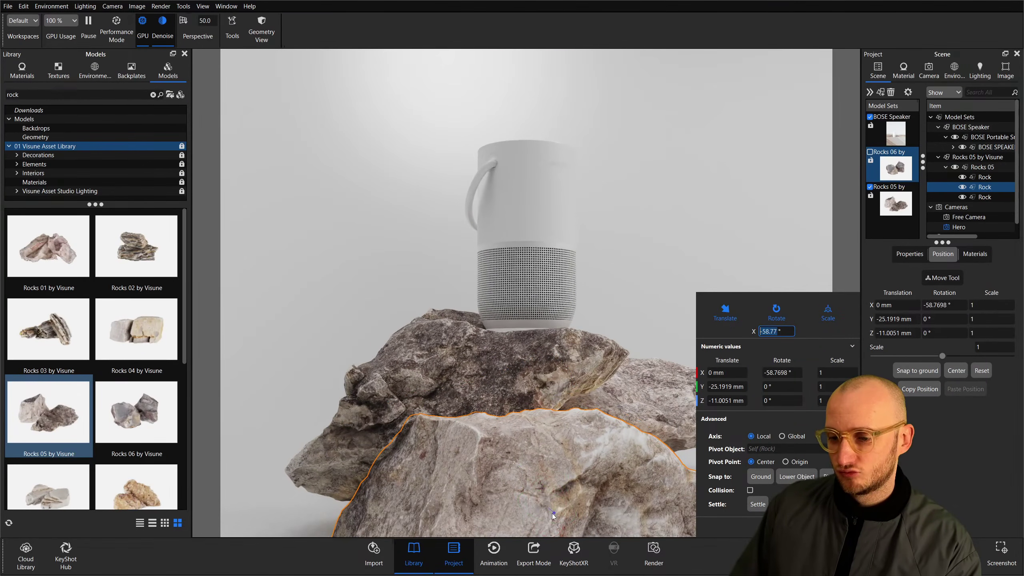
left_click_drag(552, 519, 551, 477)
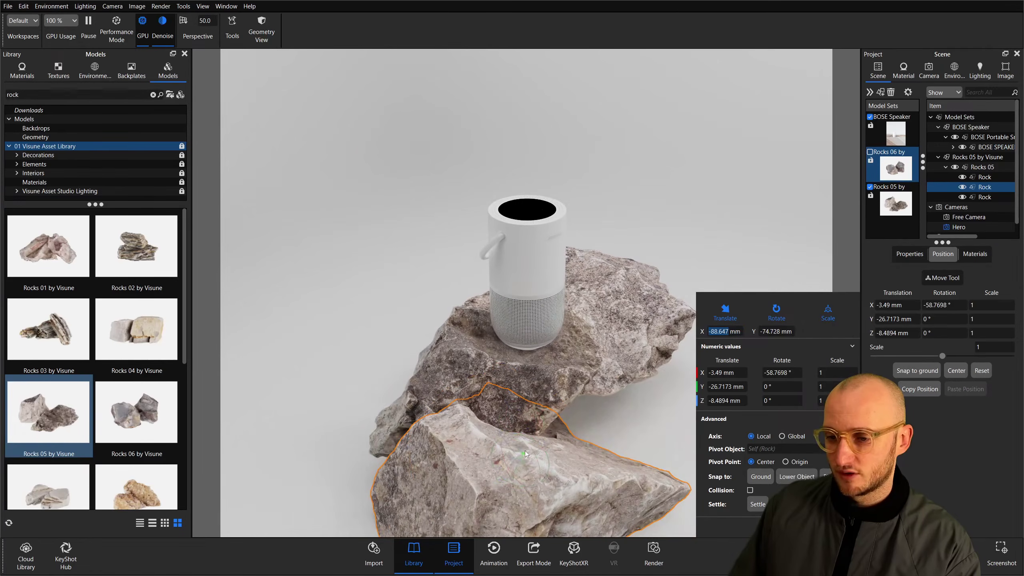
left_click_drag(509, 466, 607, 289)
scroll(610, 390, "up", 1)
scroll(602, 333, "up", 2)
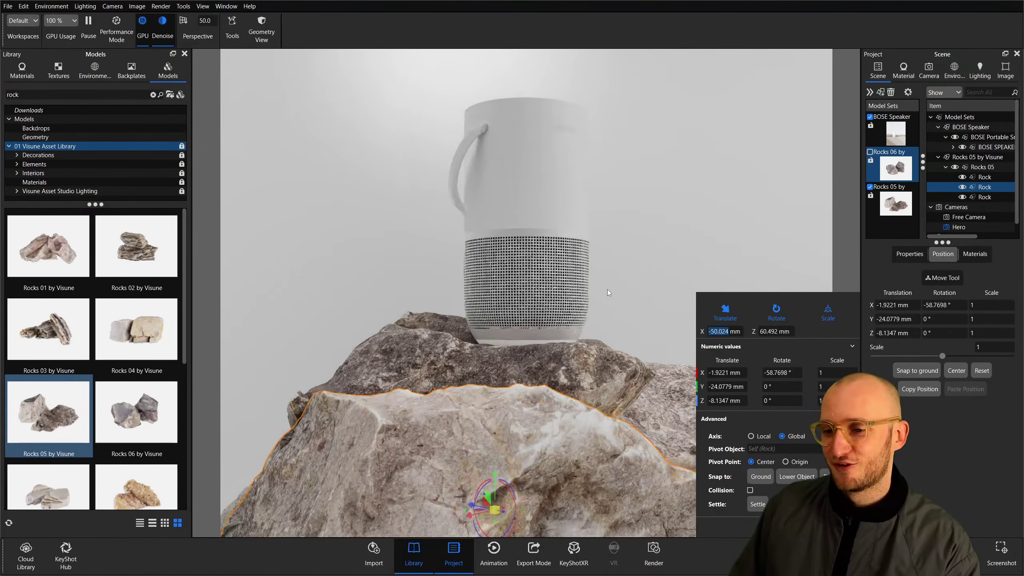
key("Escape")
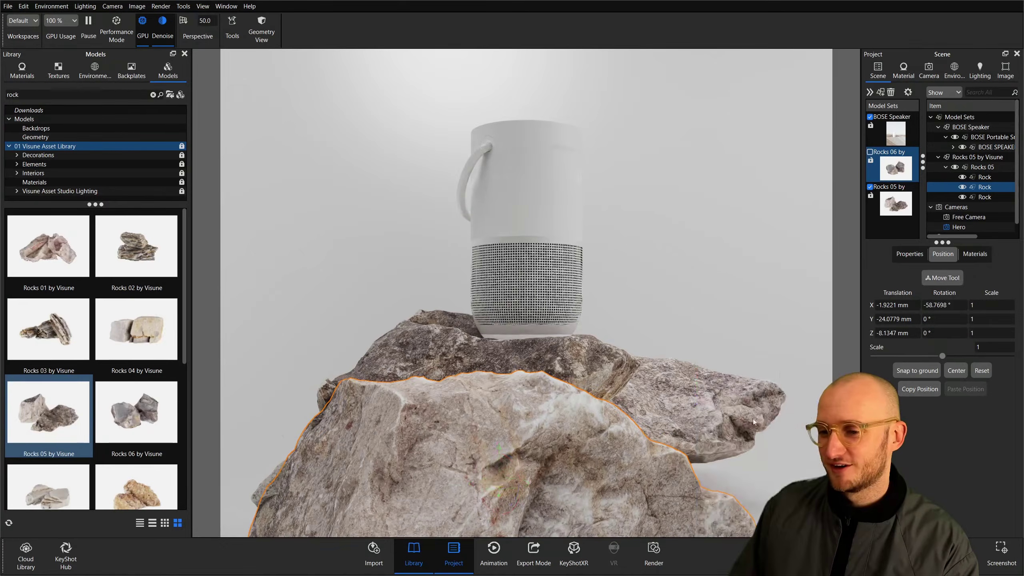
left_click(675, 385)
right_click(675, 385)
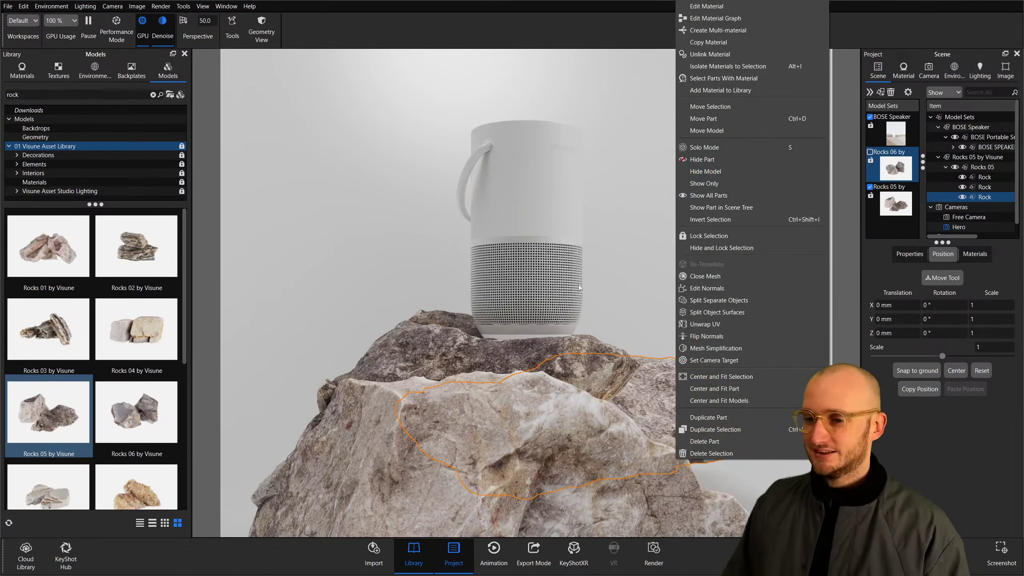
key("Escape")
Reposition the pale front rock at about X -2.8, Y -19.7, Z -7.6 mm, closer to the base of the composition.
left_click(666, 370)
left_click_drag(666, 370, 685, 407)
left_click(928, 278)
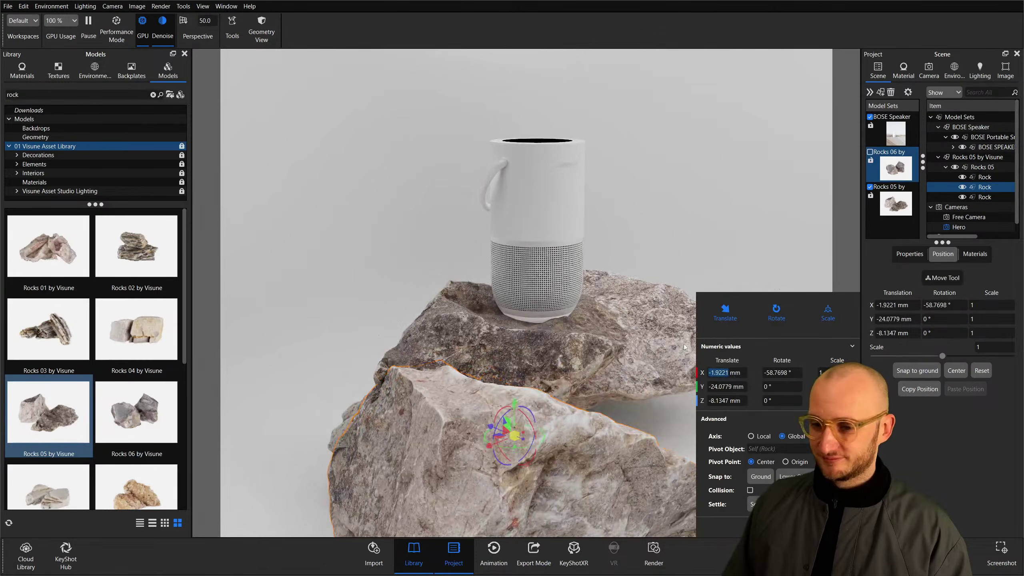
left_click_drag(482, 435, 458, 430)
left_click(833, 526)
left_click_drag(625, 339, 612, 262)
scroll(610, 260, "up", 3)
middle_click_drag(616, 266, 632, 299)
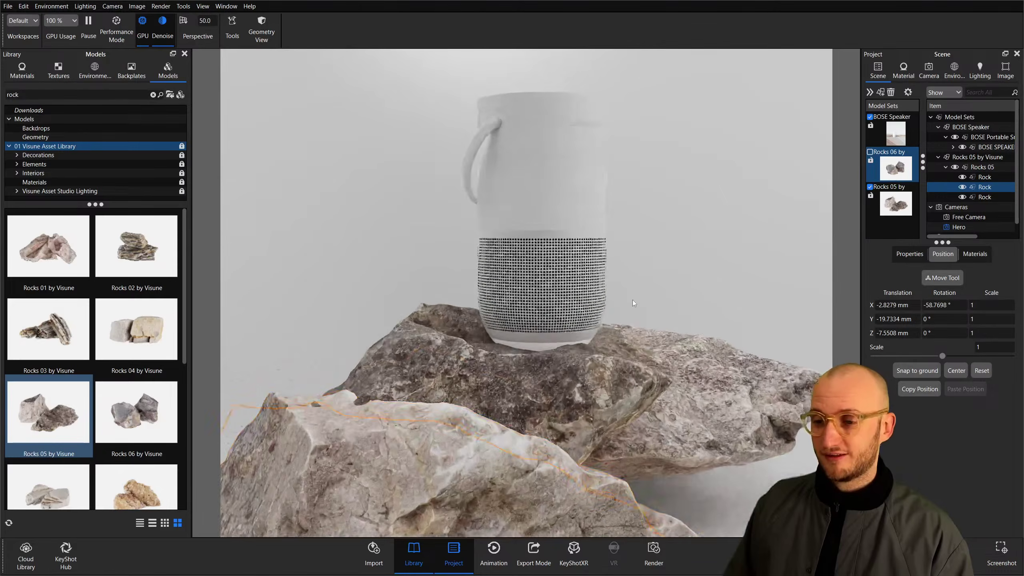
Turn the third rock about 25.7° around Y and place it beside the pale rock at about X -3.3, Y -7.3, Z -3.6 mm.
left_click_drag(631, 299, 632, 283)
scroll(641, 299, "down", 4)
left_click(659, 402)
left_click_drag(659, 401, 755, 354)
left_click(943, 281)
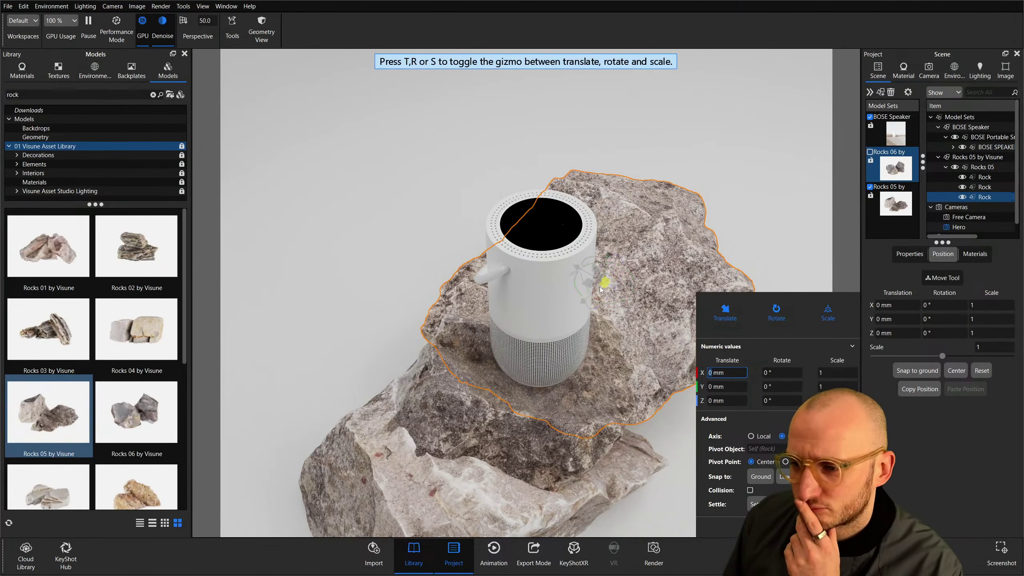
left_click_drag(587, 287, 579, 358)
left_click_drag(799, 316, 407, 130)
left_click_drag(710, 398, 684, 467)
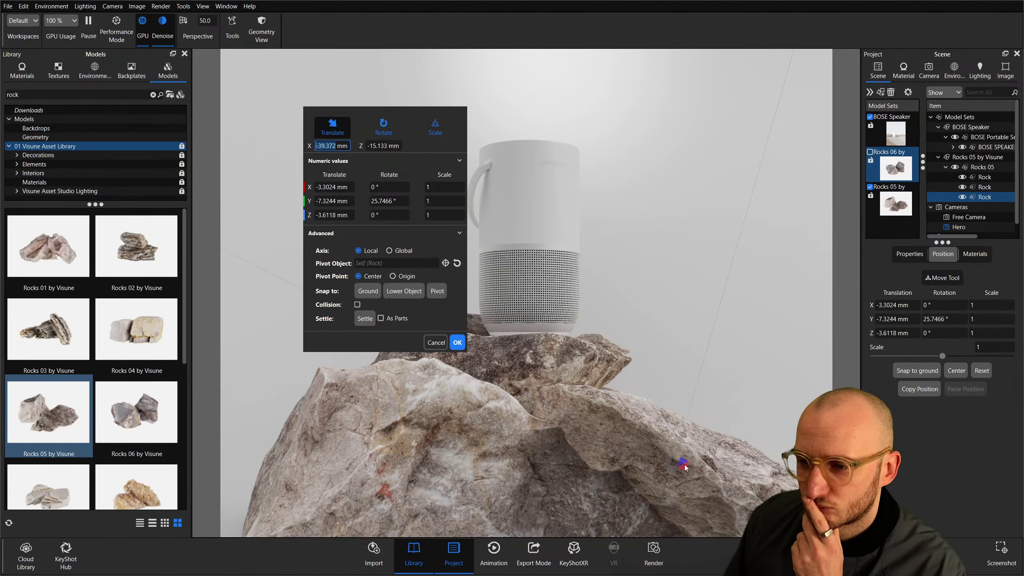
left_click(457, 342)
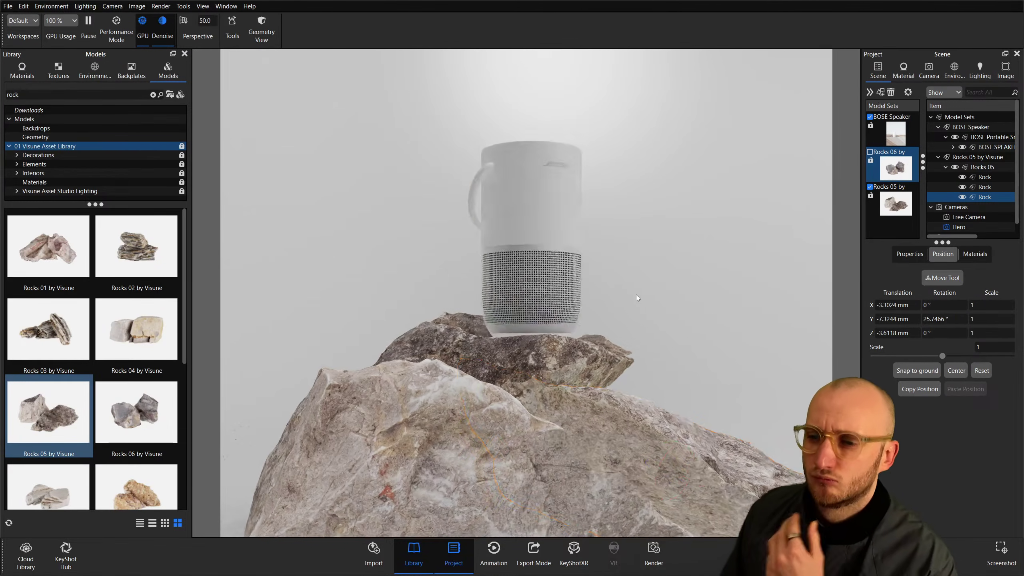
scroll(635, 294, "up", 2)
left_click(677, 277)
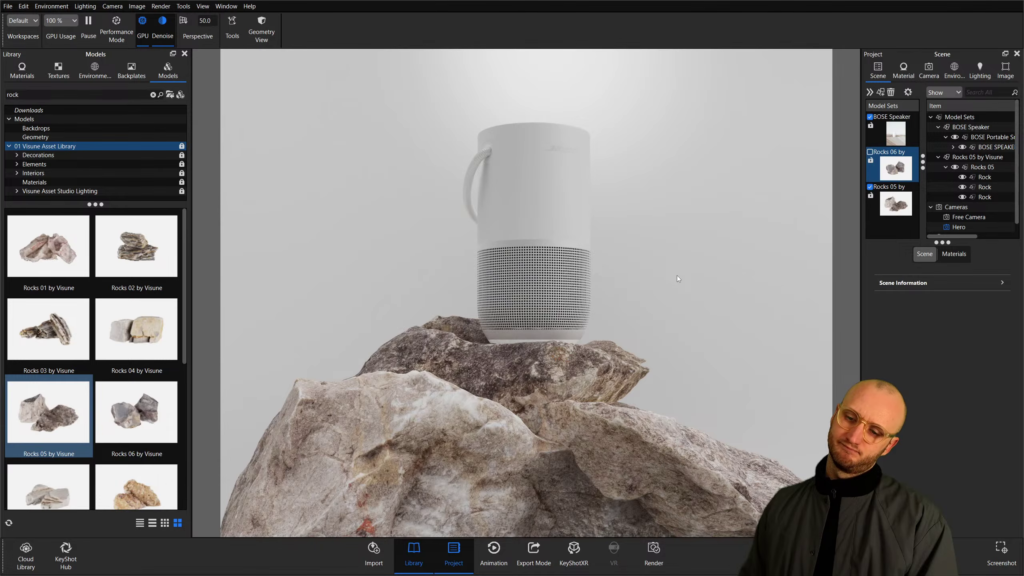
Select both front rocks and shift them together sideways, bringing the third rock to about X -6.7, Y -7.9, Z -3.2 mm.
left_click(620, 426)
left_click(759, 267)
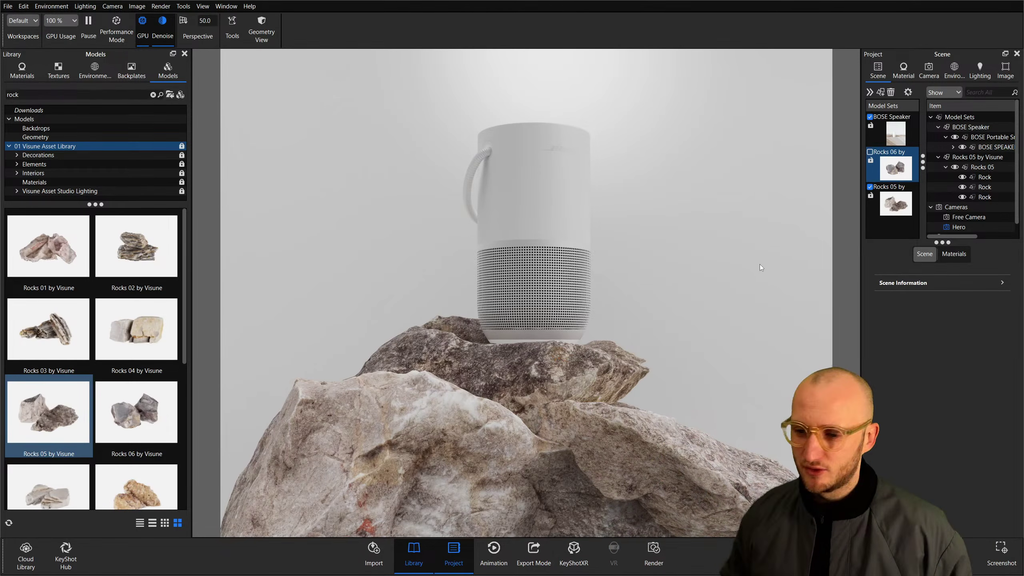
left_click(672, 422)
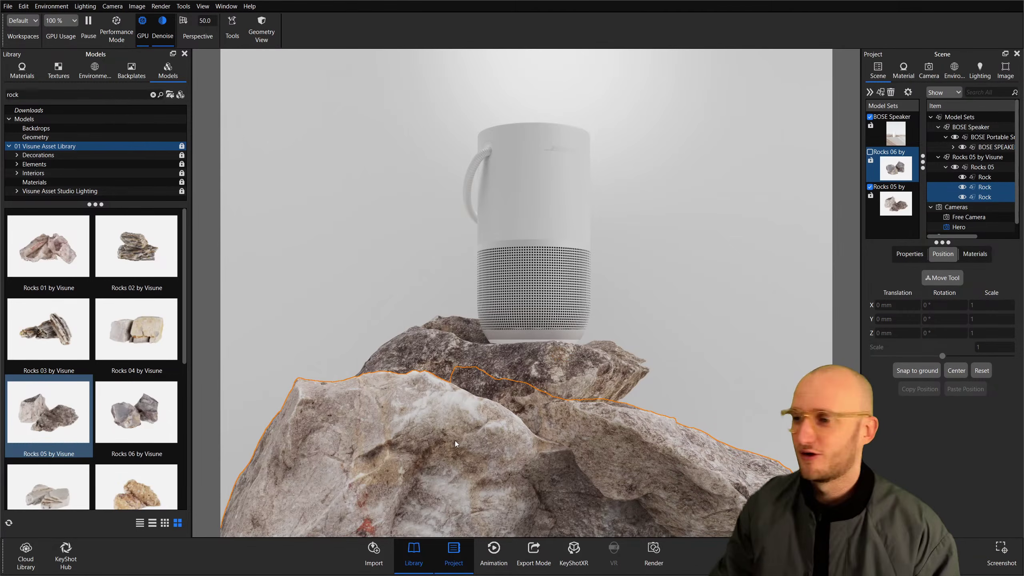
left_click(956, 277)
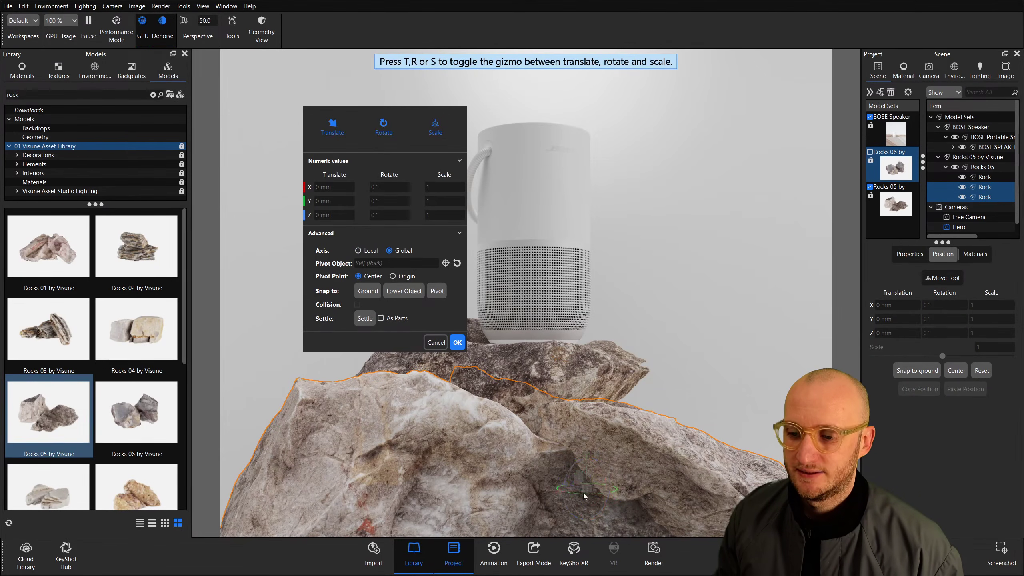
left_click_drag(575, 490, 531, 475)
key("Return")
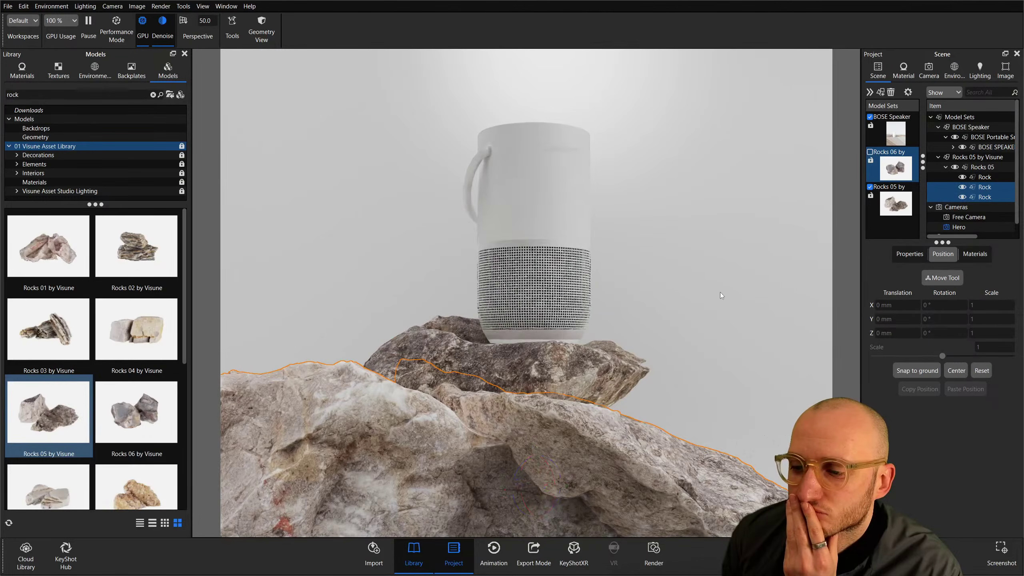
left_click(725, 306)
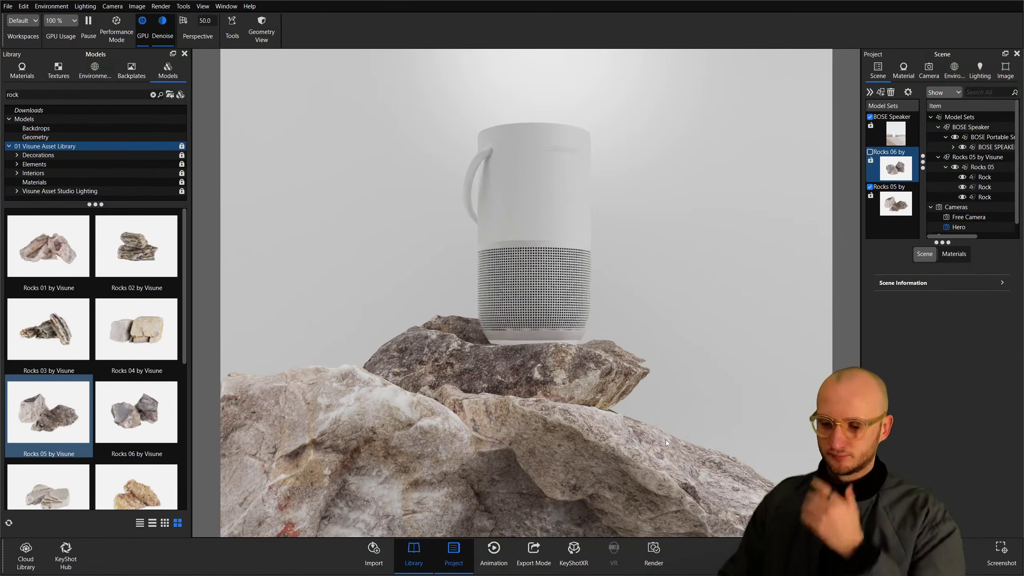
Rotate the third rock to about X 178.4°, Y 47.5°, Z -162° so it stands upright beside the pale rock.
left_click(655, 456)
left_click(942, 278)
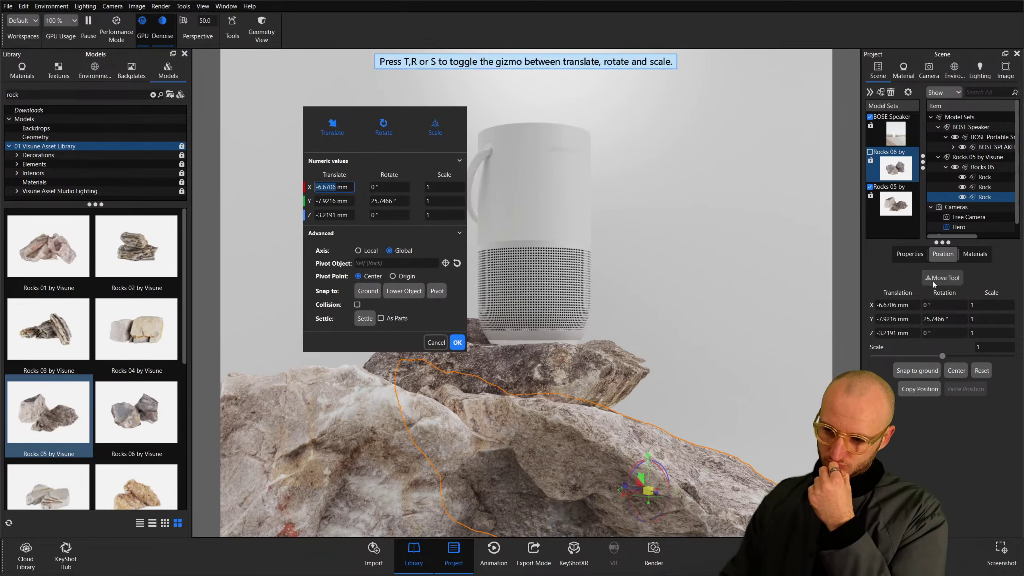
left_click_drag(665, 472, 548, 487)
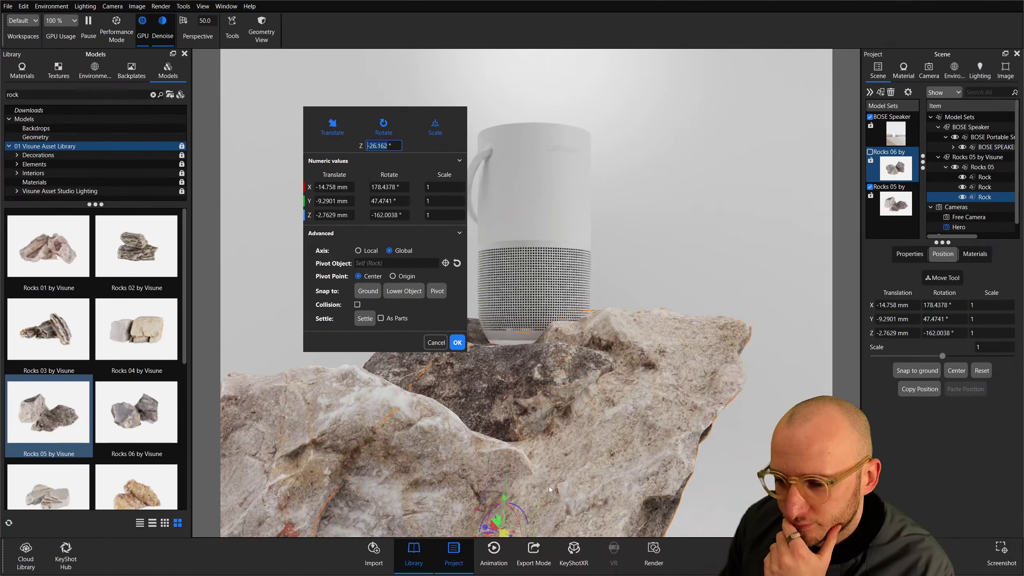
Lower the third rock behind the pale rock and position it at about X -15.7, Y -2.9, Z -3.9 mm.
scroll(525, 470, "down", 3)
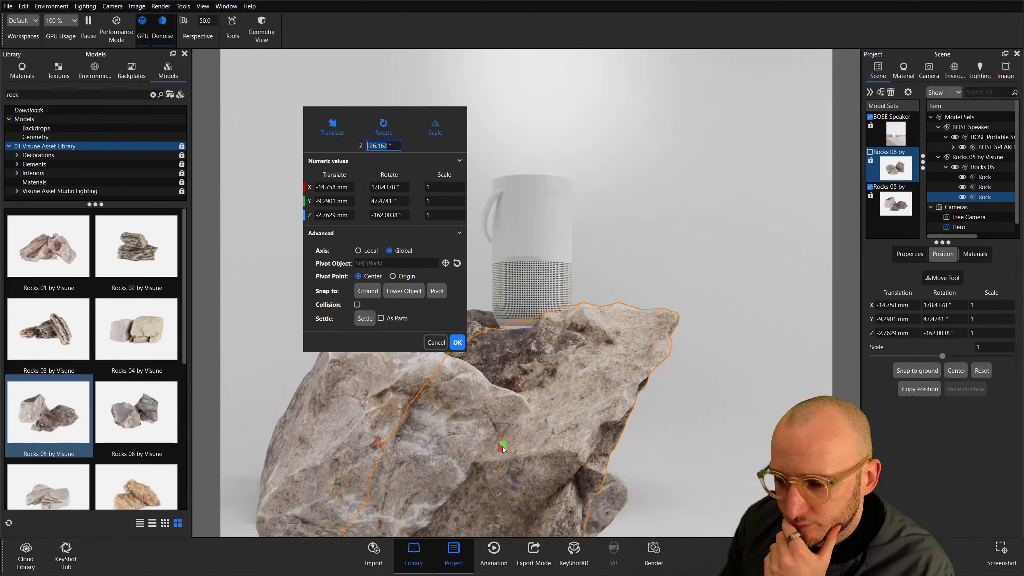
left_click_drag(502, 446, 464, 501)
scroll(602, 440, "up", 2)
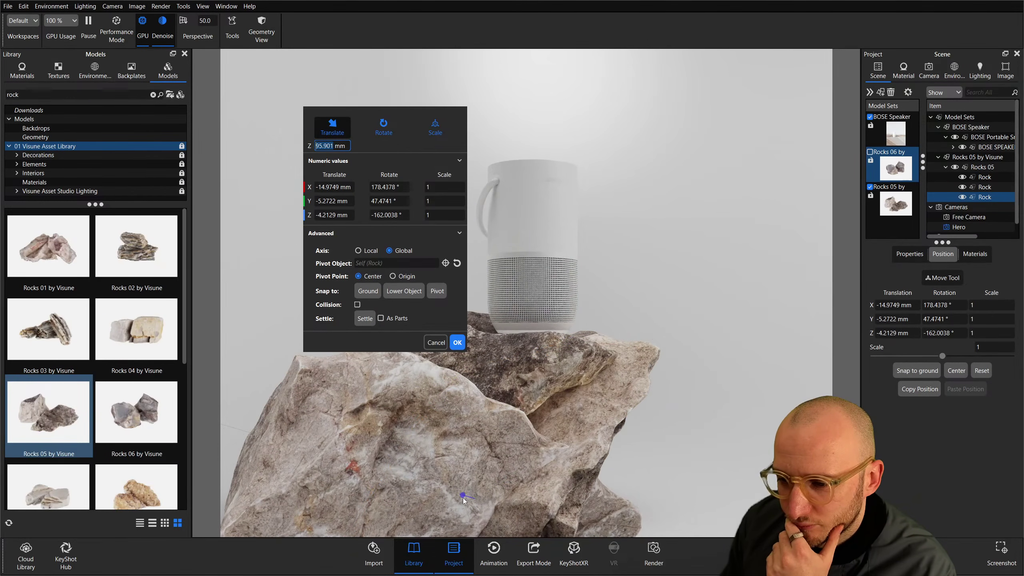
scroll(692, 335, "up", 1)
left_click_drag(599, 478, 438, 466)
left_click_drag(631, 473, 627, 403)
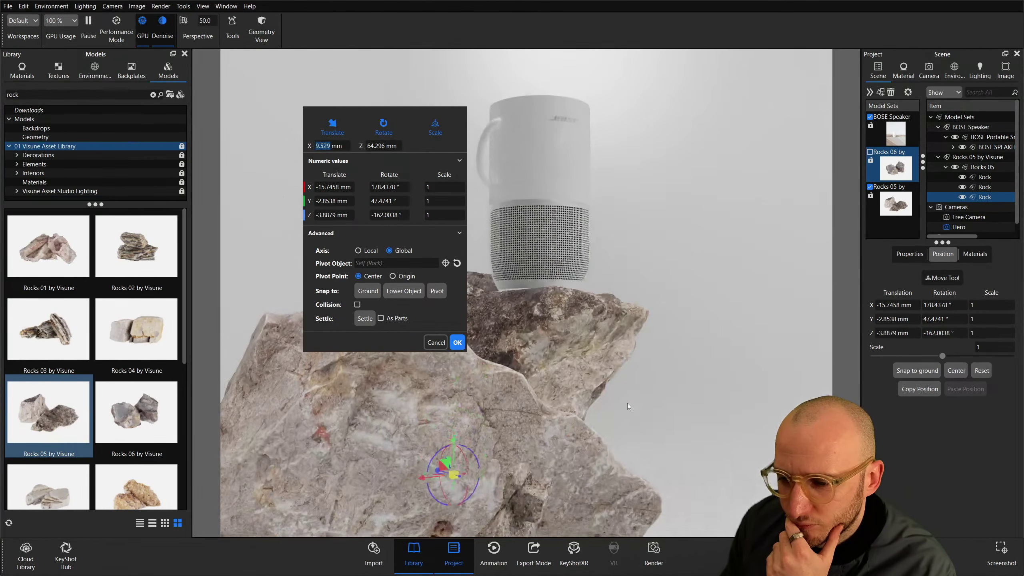
key("Return")
scroll(638, 341, "up", 3)
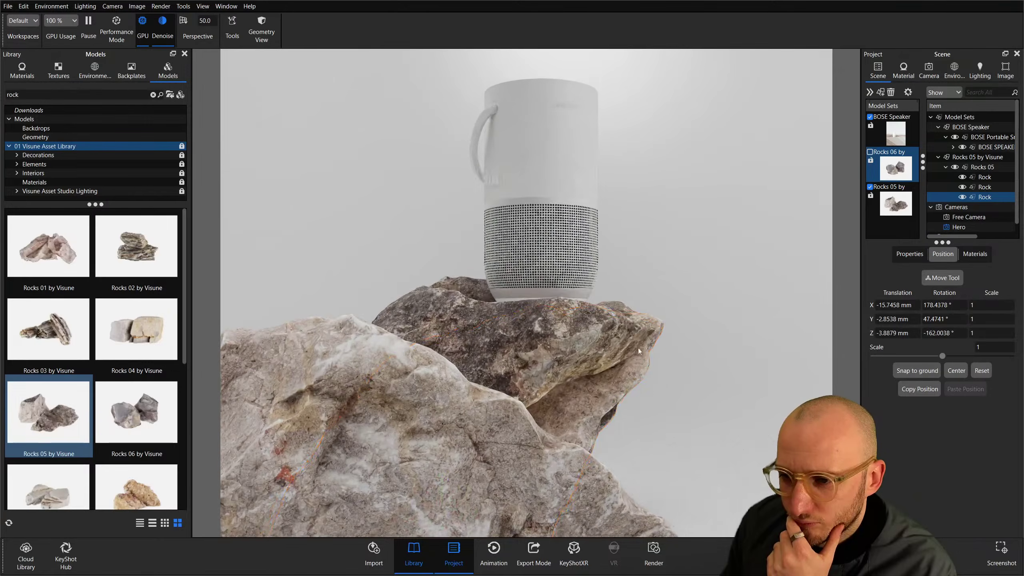
left_click(709, 330)
left_click_drag(708, 330, 704, 372)
scroll(704, 372, "down", 2)
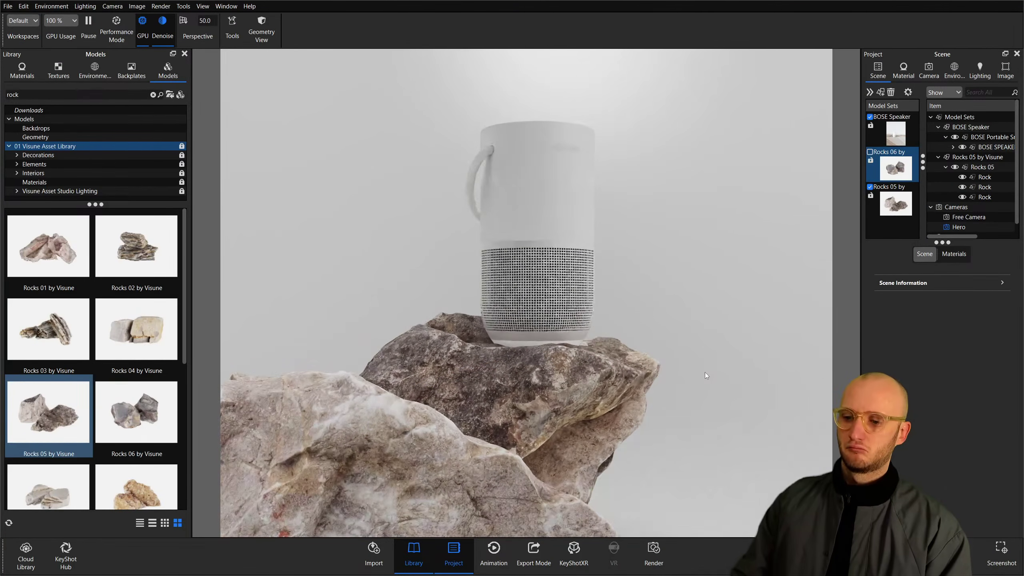
scroll(680, 404, "down", 4)
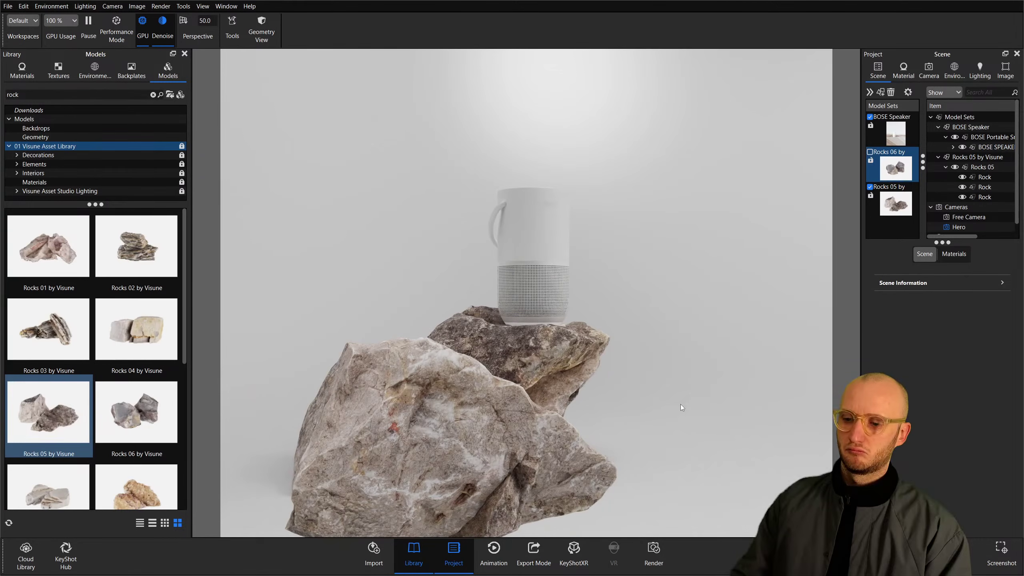
Duplicate the pale front rock and rotate the copy to about X 92.7°, Y 8.1°, Z -169.7° below the speaker.
left_click(611, 376)
left_click_drag(611, 377, 624, 378)
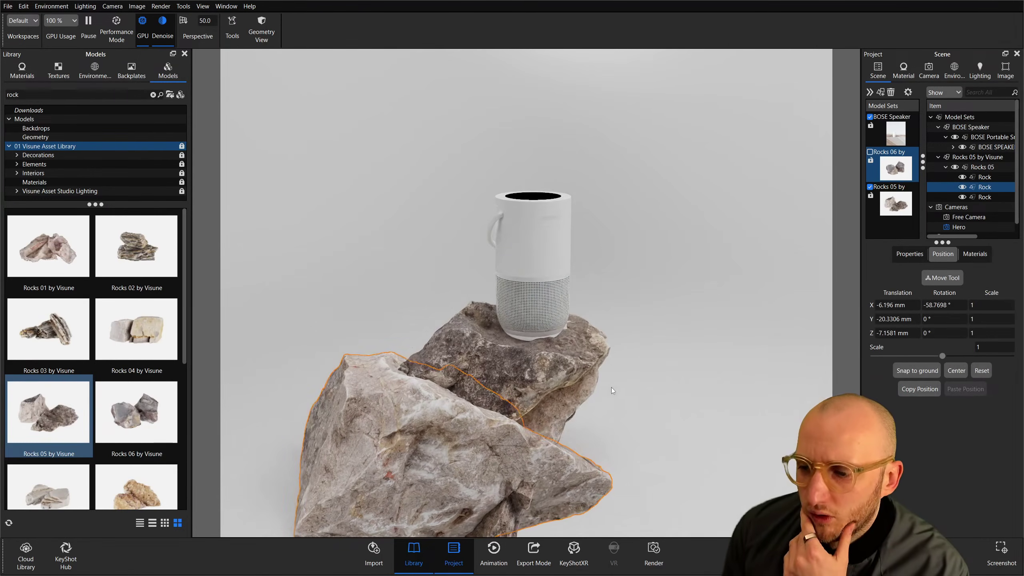
right_click(451, 432)
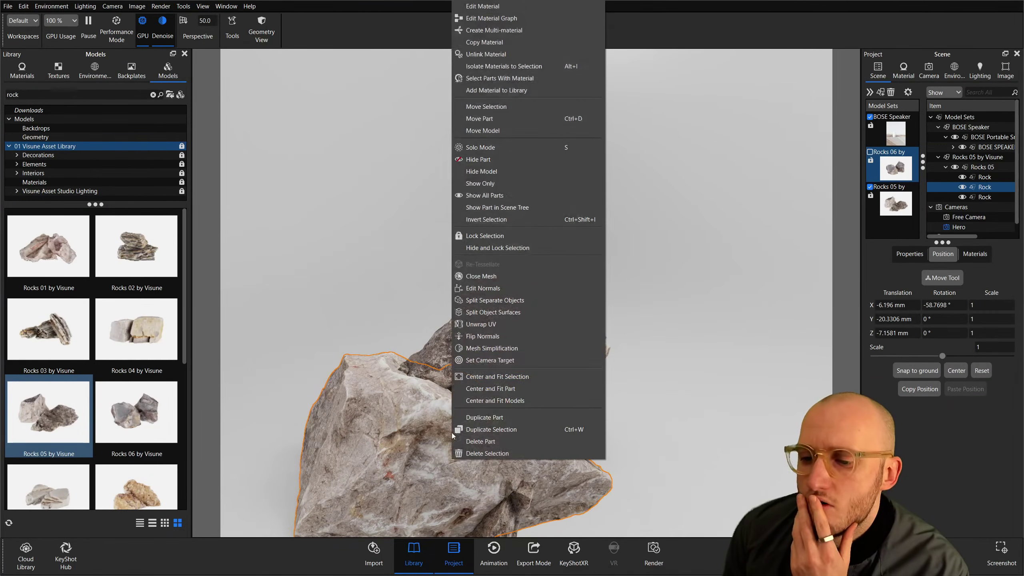
left_click(488, 420)
key("r")
left_click_drag(466, 413, 435, 374)
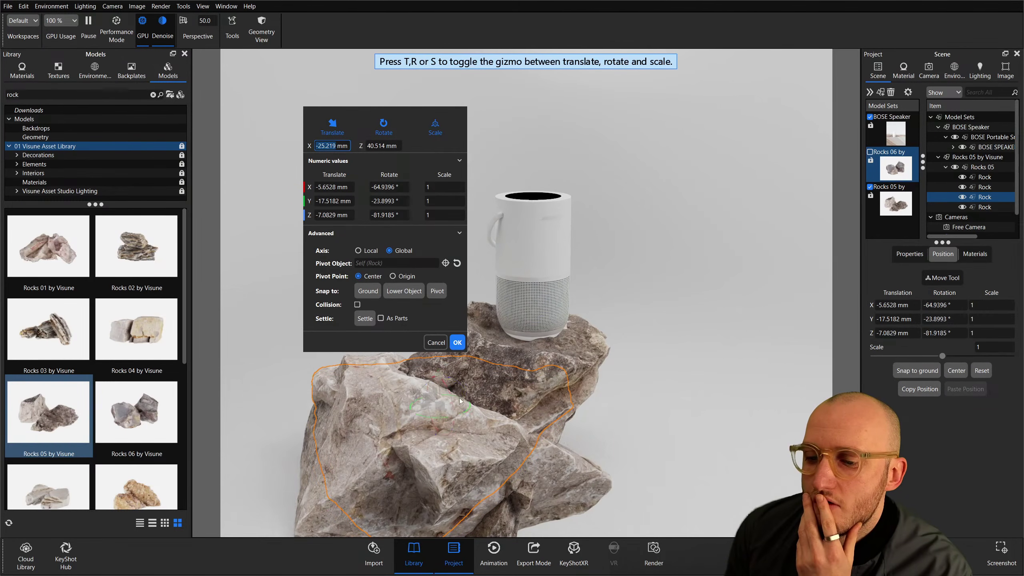
left_click_drag(469, 410, 436, 444)
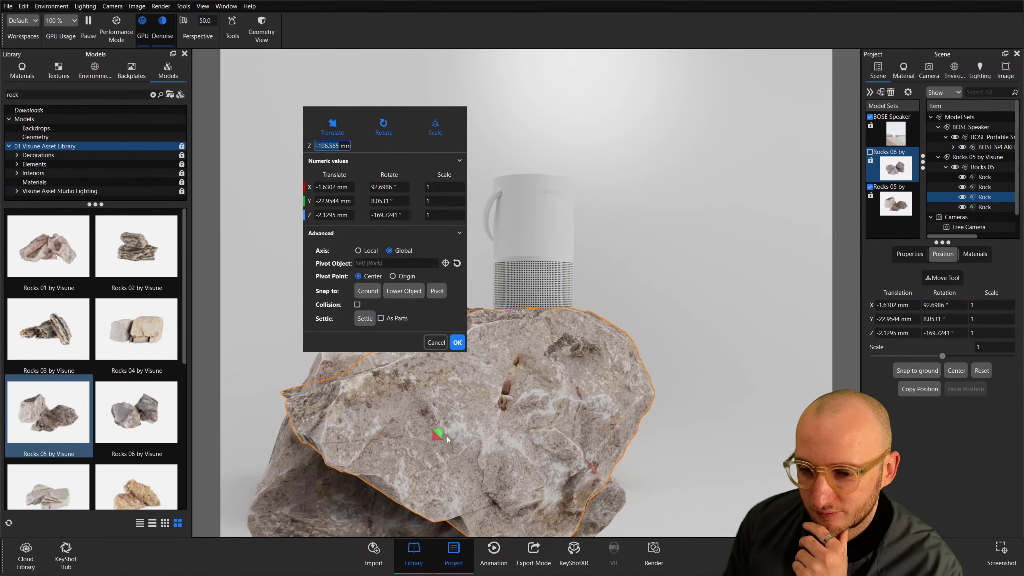
Scale the duplicated rock to about 0.658 and fit it into the gap, rotated to about X 76°, Y 15.1°, Z 164.1°.
left_click_drag(448, 446, 290, 424)
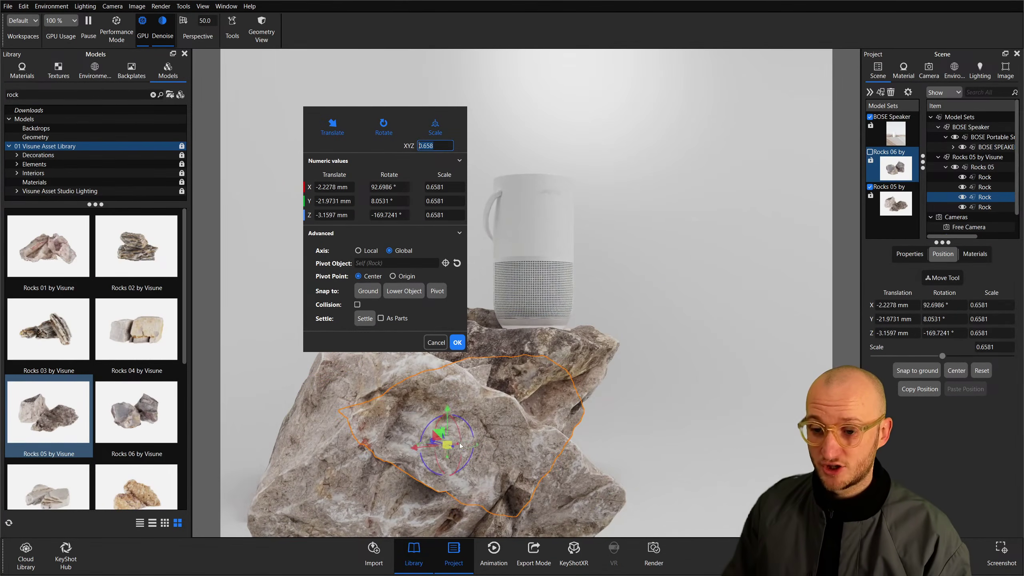
mouse_move(441, 435)
left_mouse_down()
mouse_move(457, 415)
mouse_move(435, 411)
mouse_move(485, 431)
mouse_move(435, 416)
left_mouse_up()
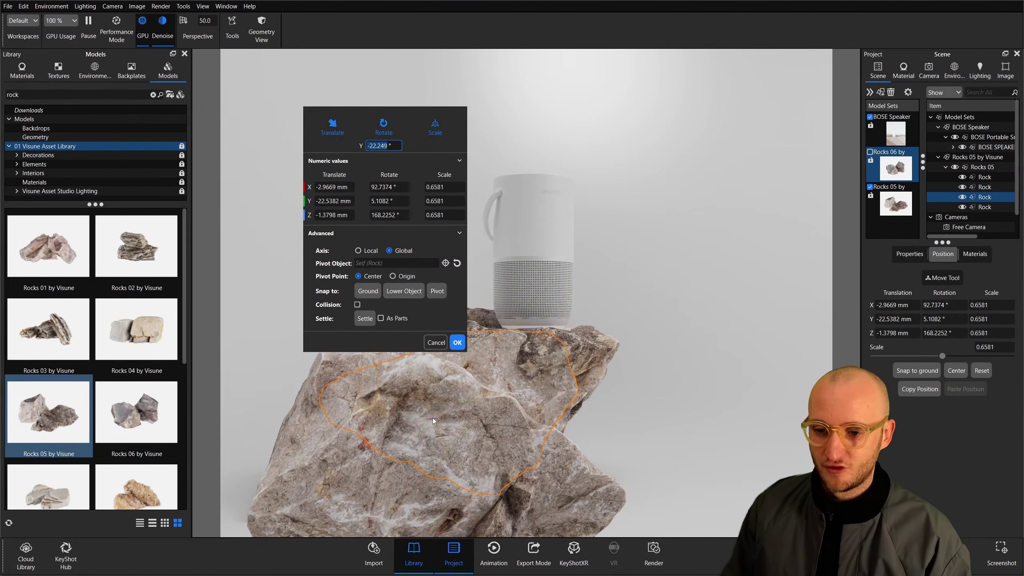
mouse_move(432, 419)
left_mouse_down()
mouse_move(477, 405)
mouse_move(473, 397)
mouse_move(474, 422)
mouse_move(487, 421)
mouse_move(442, 425)
mouse_move(466, 449)
mouse_move(459, 441)
mouse_move(456, 452)
mouse_move(441, 420)
left_mouse_up()
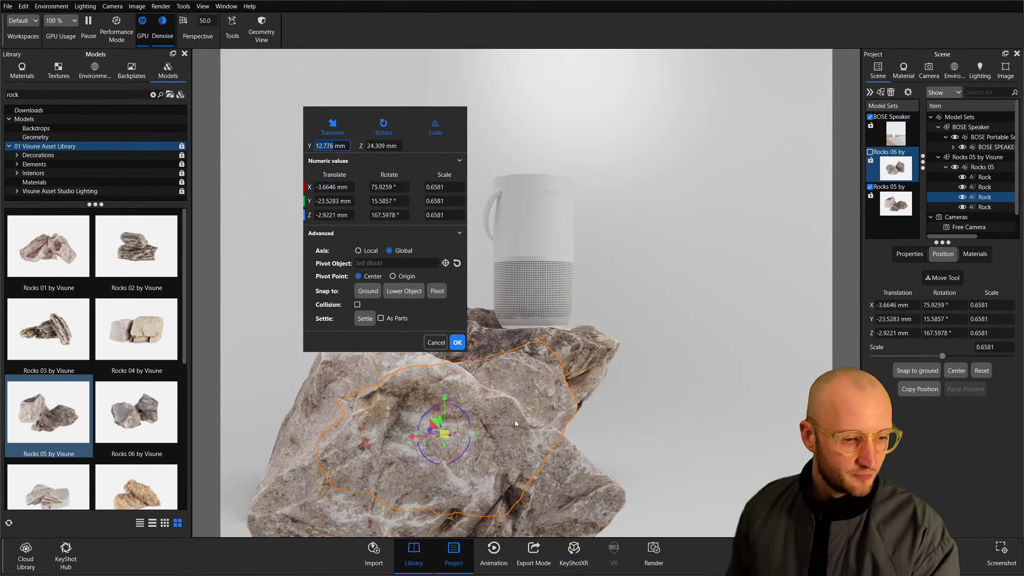
left_click_drag(474, 436, 475, 436)
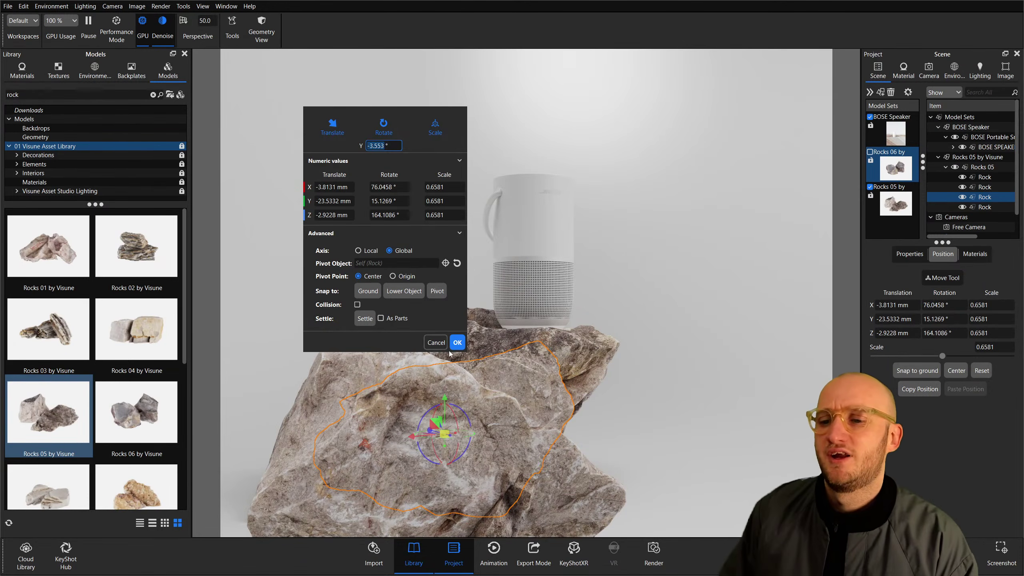
left_click(457, 343)
left_click(628, 263)
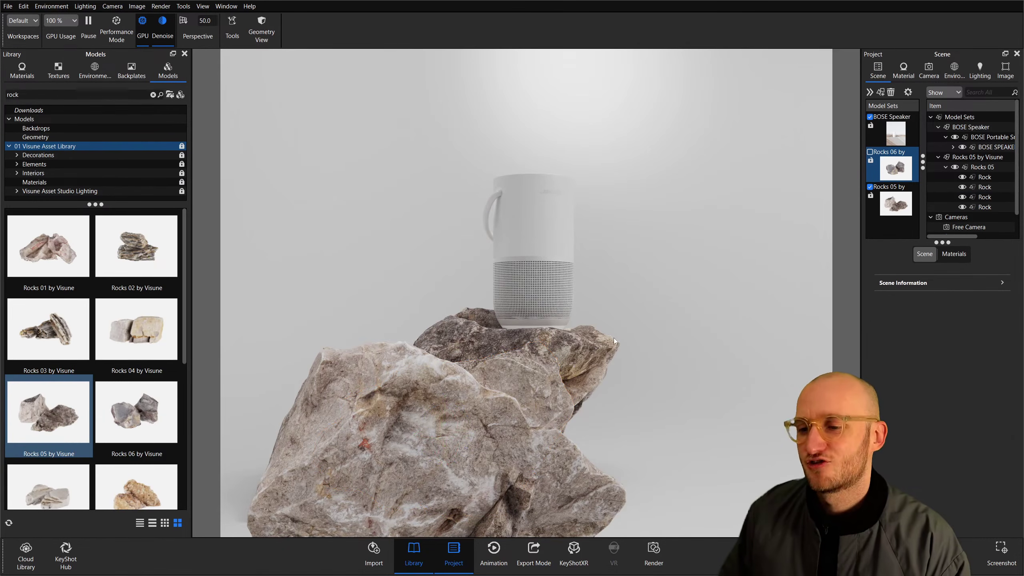
scroll(613, 337, "up", 2)
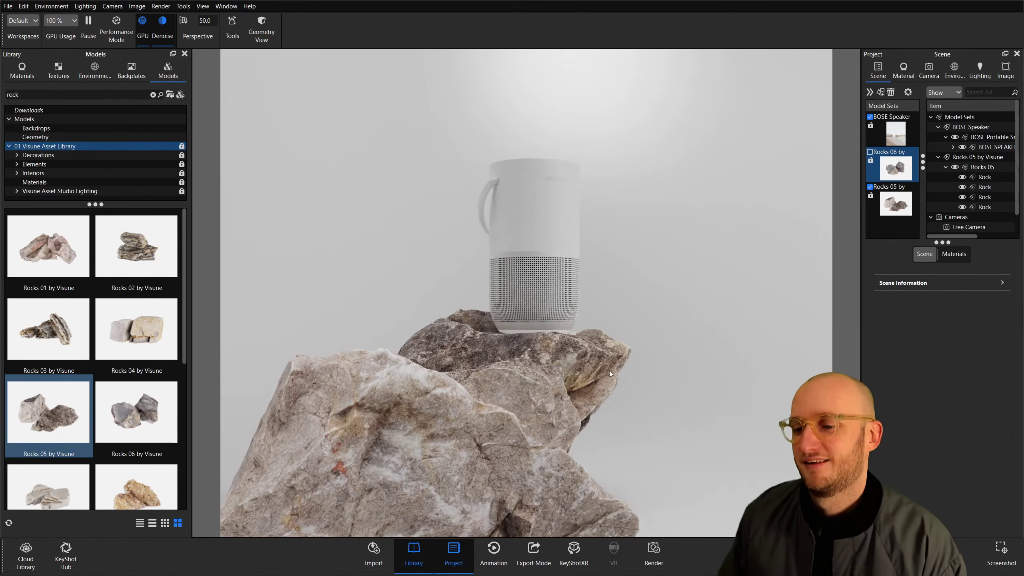
Nudge the small duplicated rock to about X -3.2, Y -23.4, Z -3.1 mm.
left_click(549, 406)
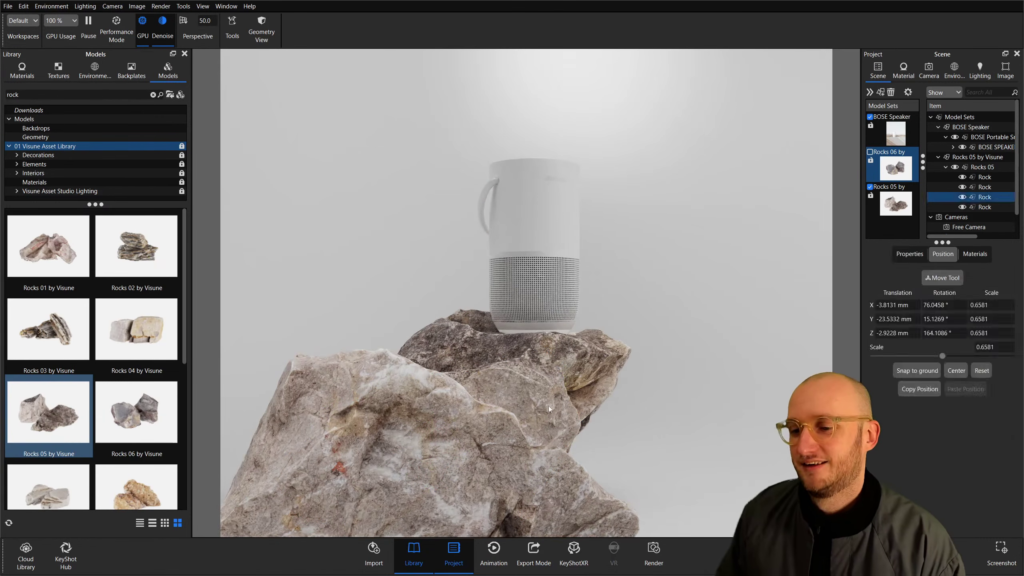
left_click(941, 278)
left_click_drag(425, 456, 434, 447)
left_click(457, 342)
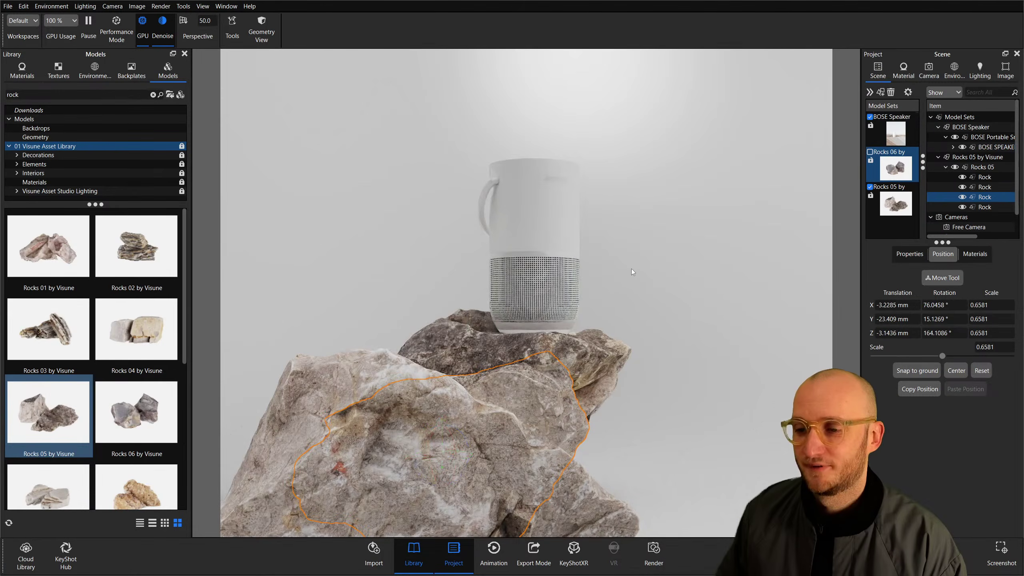
scroll(643, 278, "up", 5)
middle_click_drag(646, 280, 657, 327)
left_click(675, 300)
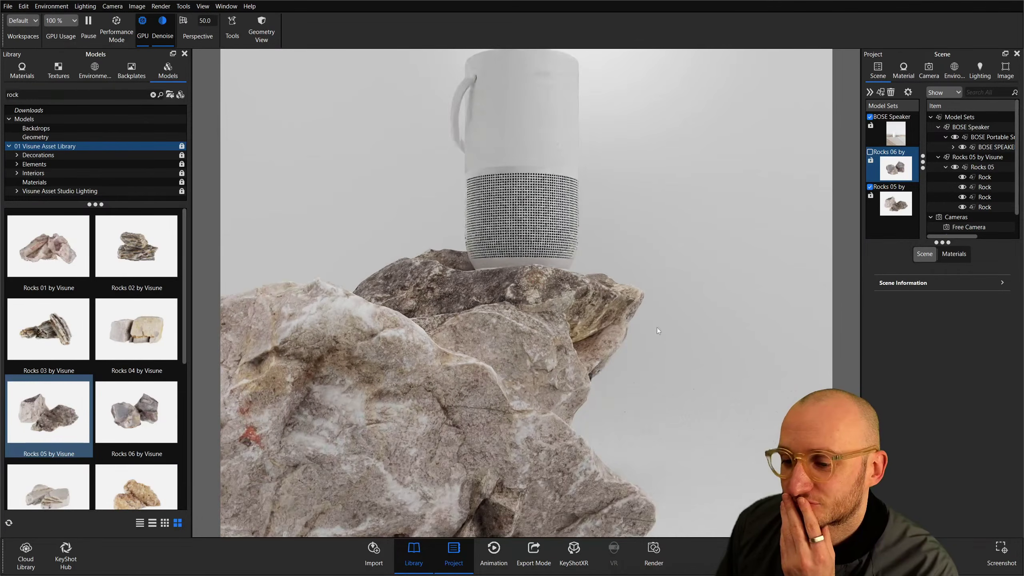
Move the pale front rock to about X -9.4, Y -21.1, Z -6.5 mm and rotate it to about X -57.7°, Y -6.3°, Z -0.9°.
left_click(529, 497)
left_click(936, 279)
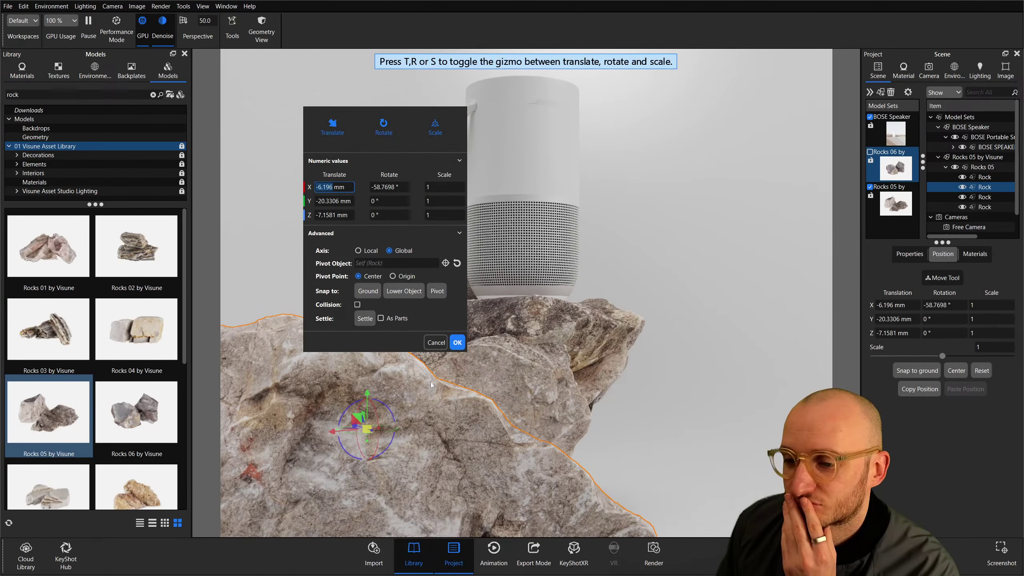
mouse_move(393, 415)
left_mouse_down()
mouse_move(392, 389)
mouse_move(400, 400)
mouse_move(347, 376)
mouse_move(350, 416)
mouse_move(366, 418)
mouse_move(382, 395)
mouse_move(398, 417)
left_mouse_up()
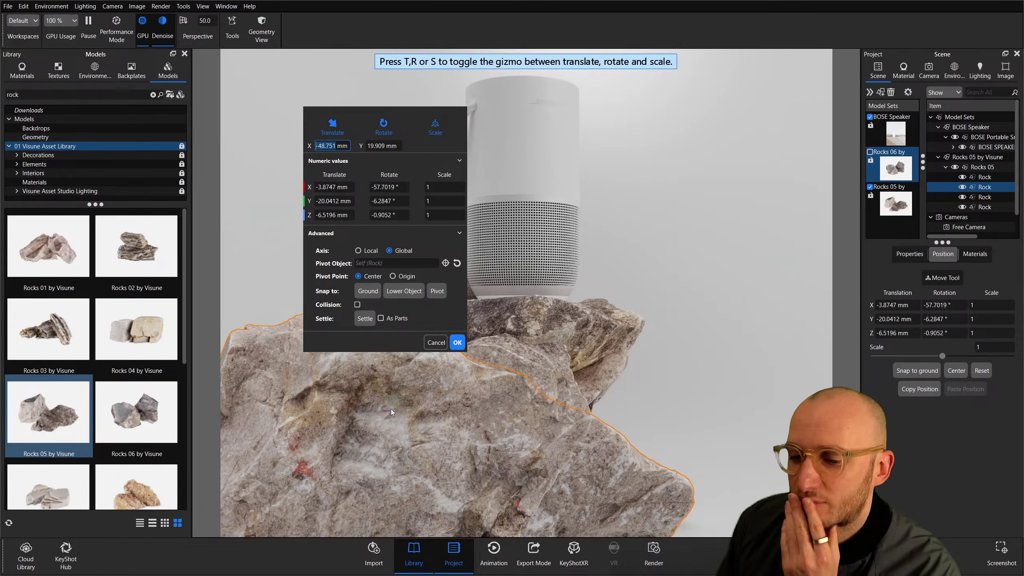
left_click_drag(391, 411, 349, 409)
scroll(380, 434, "down", 3)
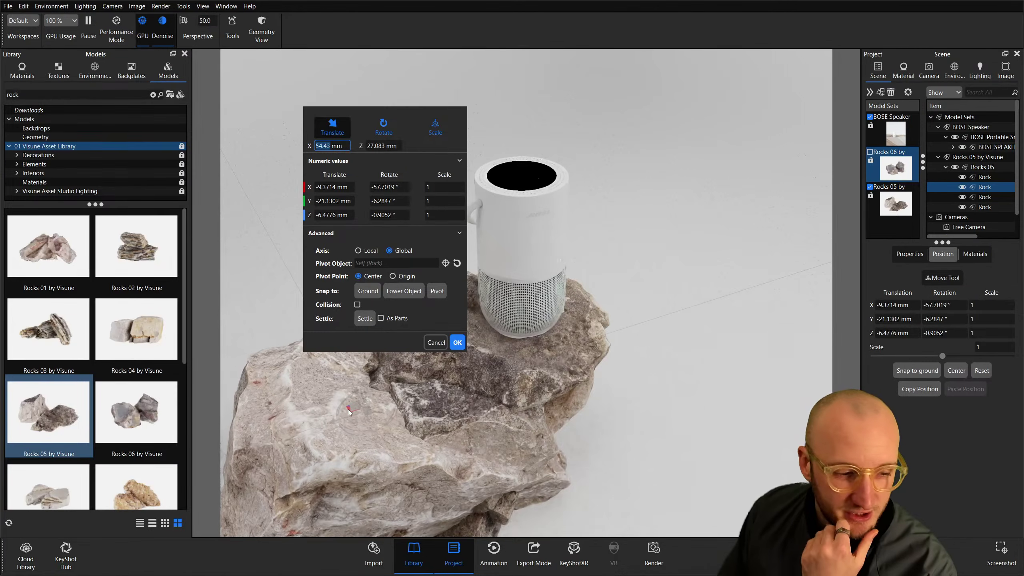
left_click_drag(562, 370, 623, 311)
left_click(457, 342)
Try the Hero camera's perspective at focal lengths of about 33.5 mm and 200 mm.
scroll(619, 354, "up", 3)
left_click_drag(619, 354, 638, 372)
left_click(928, 66)
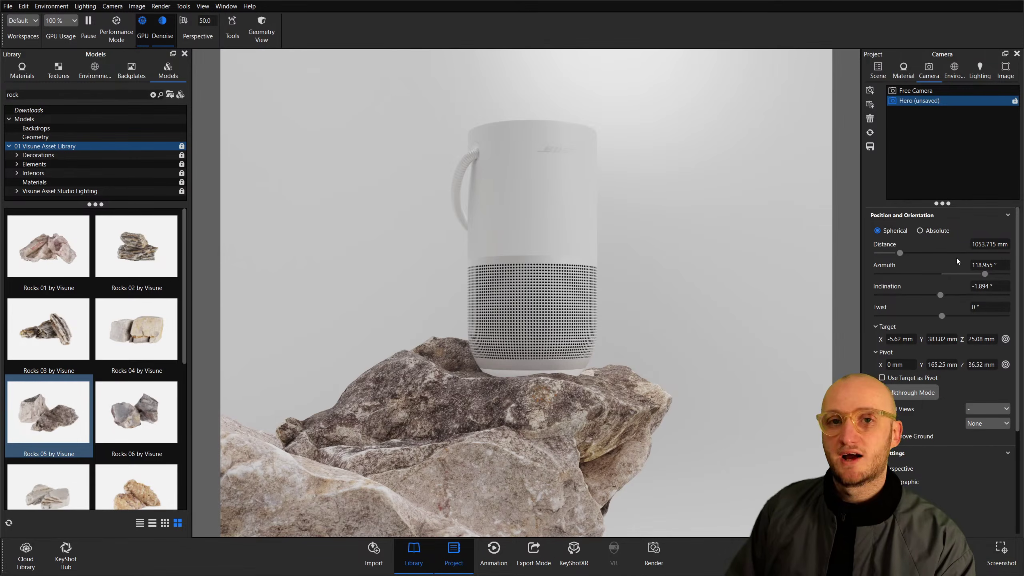
scroll(957, 322, "down", 4)
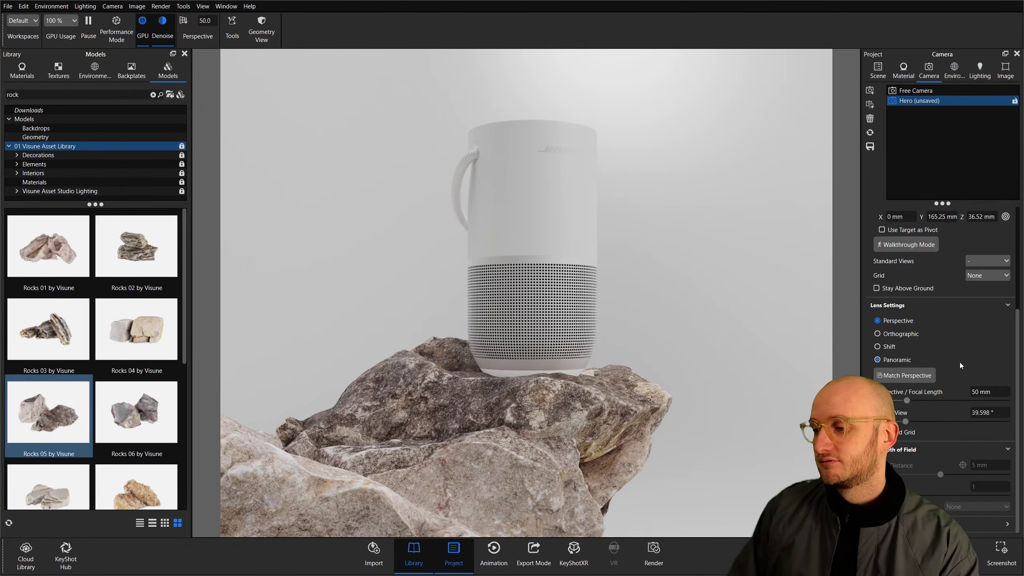
left_click_drag(906, 401, 895, 401)
scroll(632, 289, "down", 3)
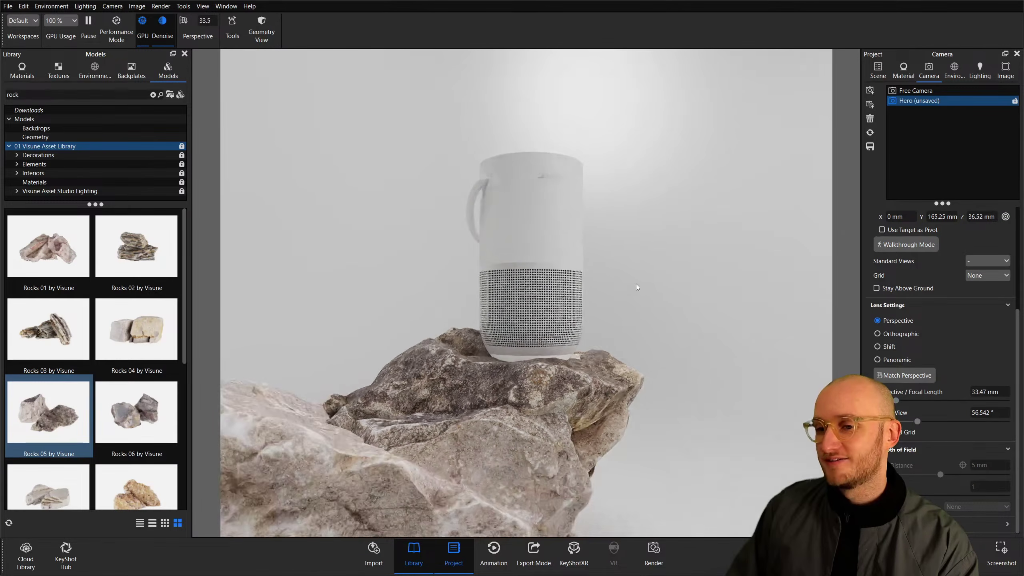
left_click_drag(896, 400, 1006, 400)
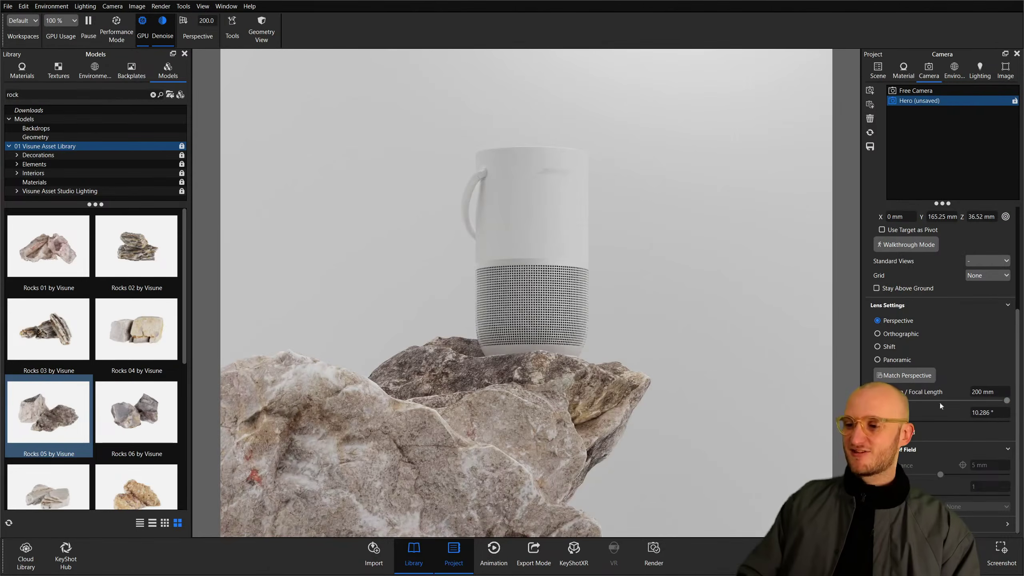
Set the Hero camera's focal length to about 38.7 mm, reframe the speaker and rocks, and save and lock the camera.
left_click(907, 400)
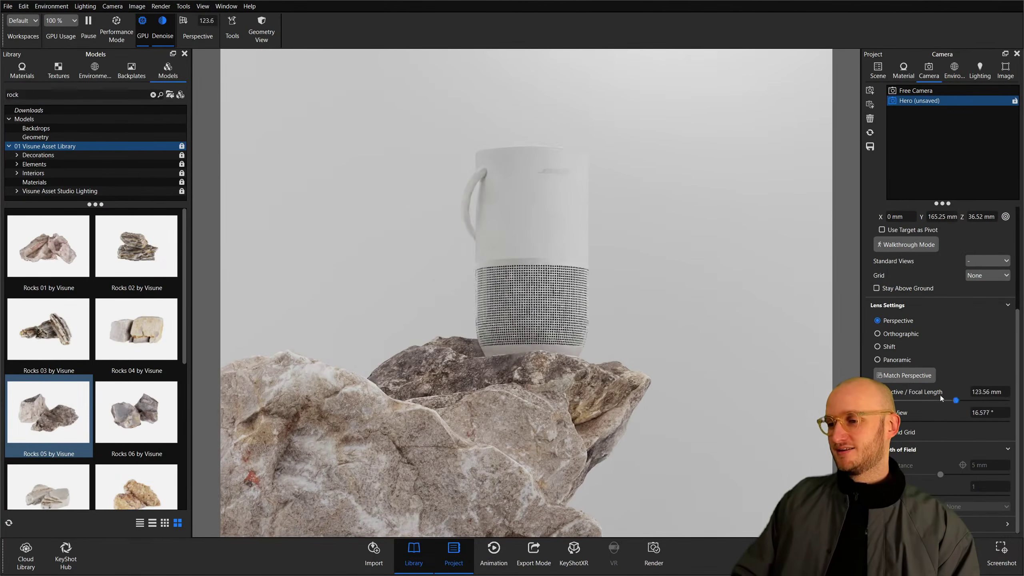
left_click(905, 400)
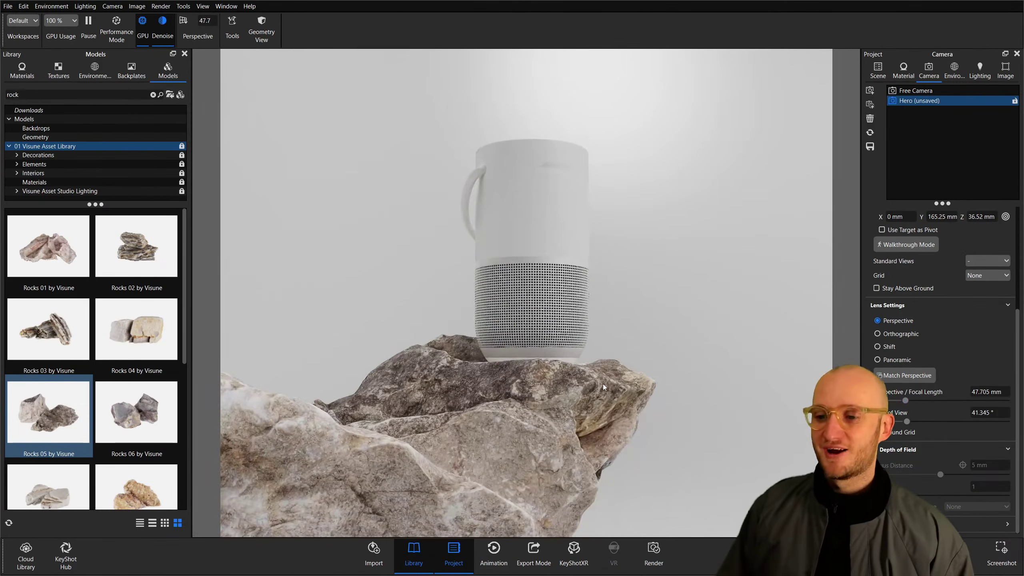
left_click(900, 400)
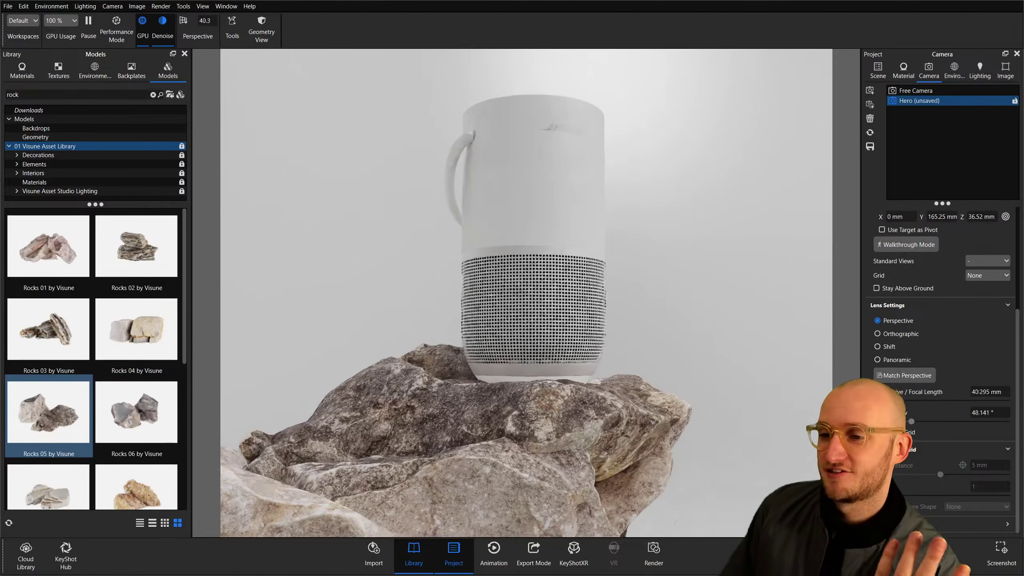
scroll(661, 361, "down", 4)
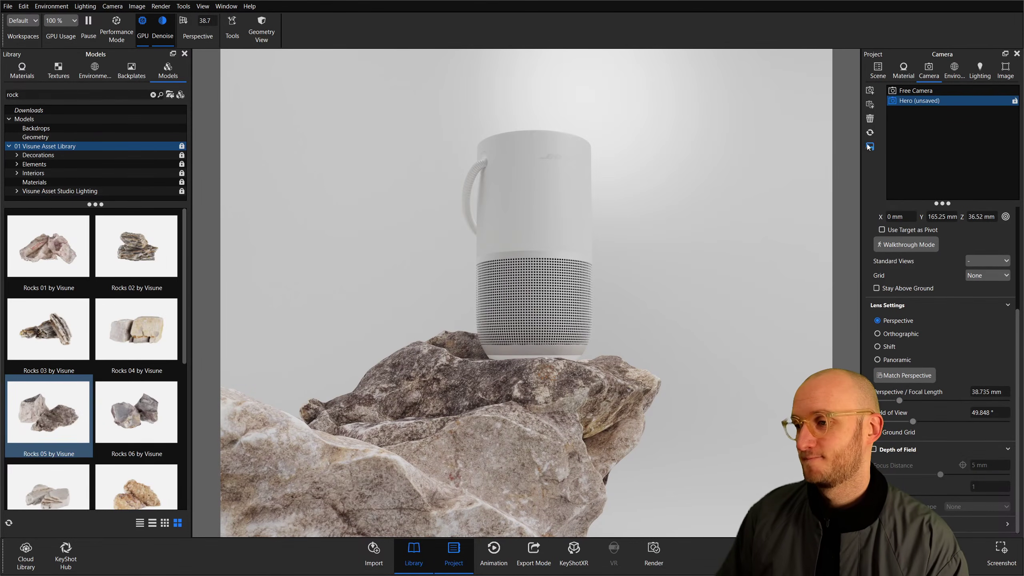
left_click(1014, 101)
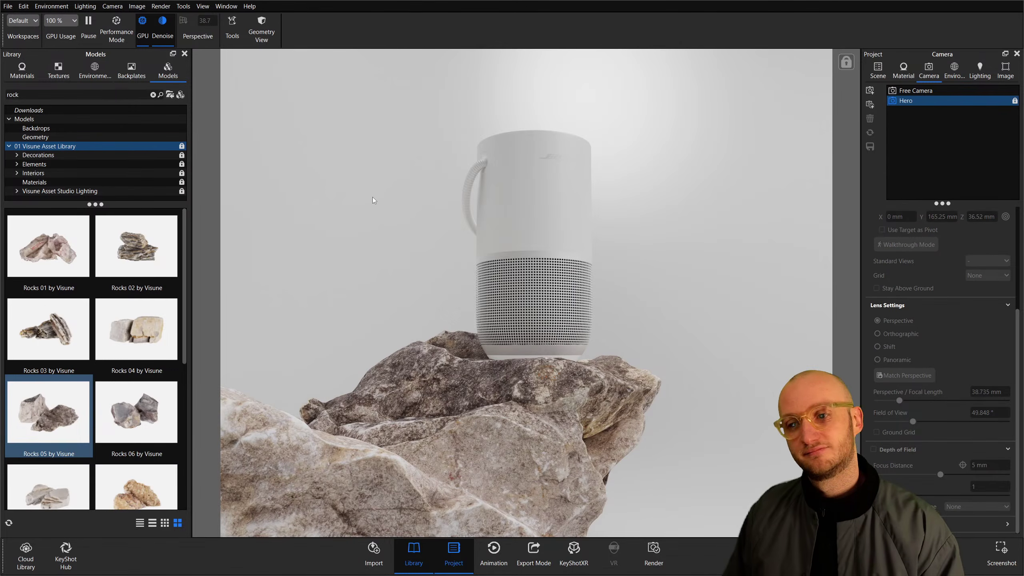
key("shift+p")
key("shift+p")
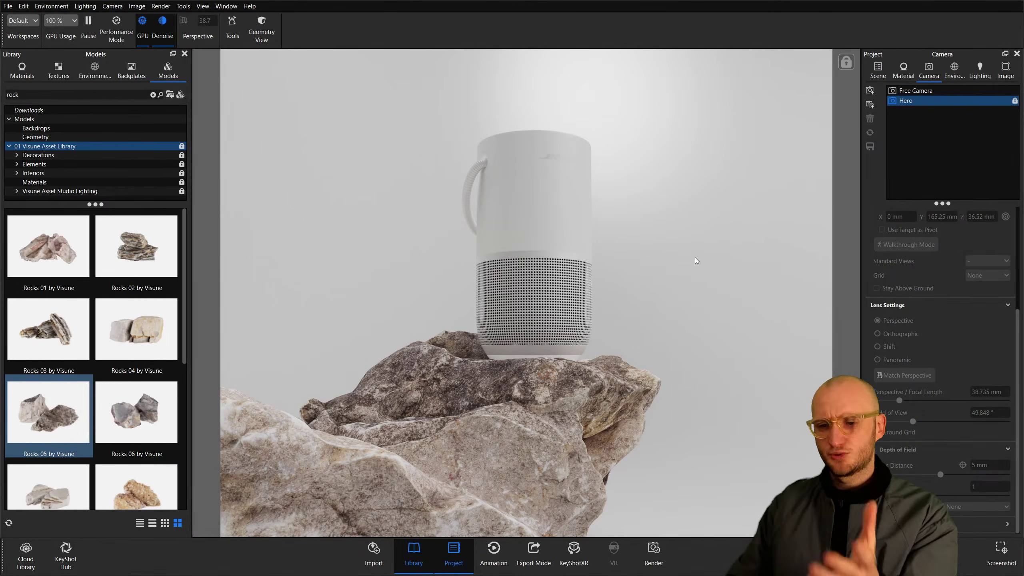
Replace the HDRI background image with a solid black color, hex 000000.
left_click(950, 78)
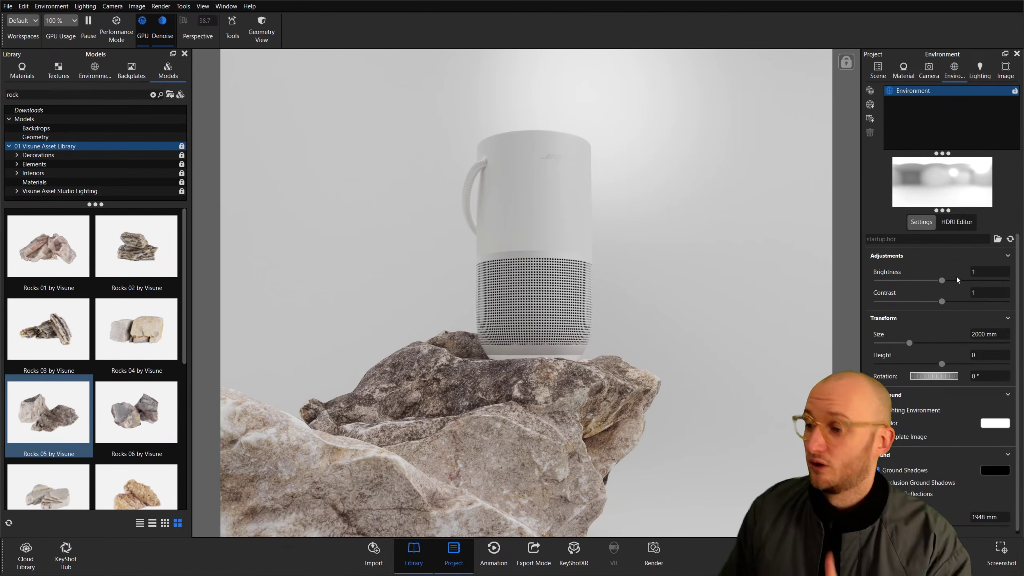
left_click(956, 222)
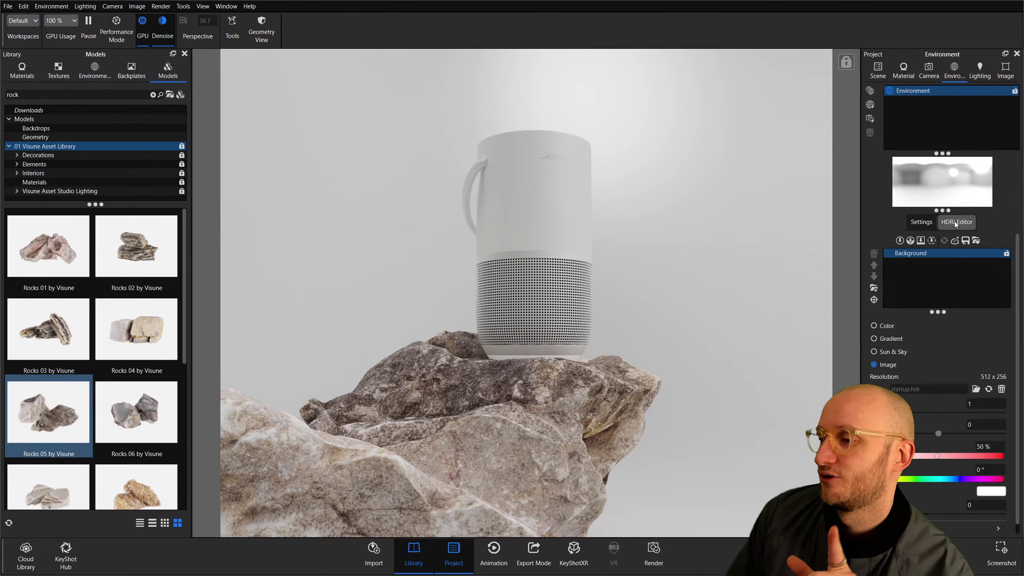
left_click(939, 340)
left_click_drag(921, 275, 809, 382)
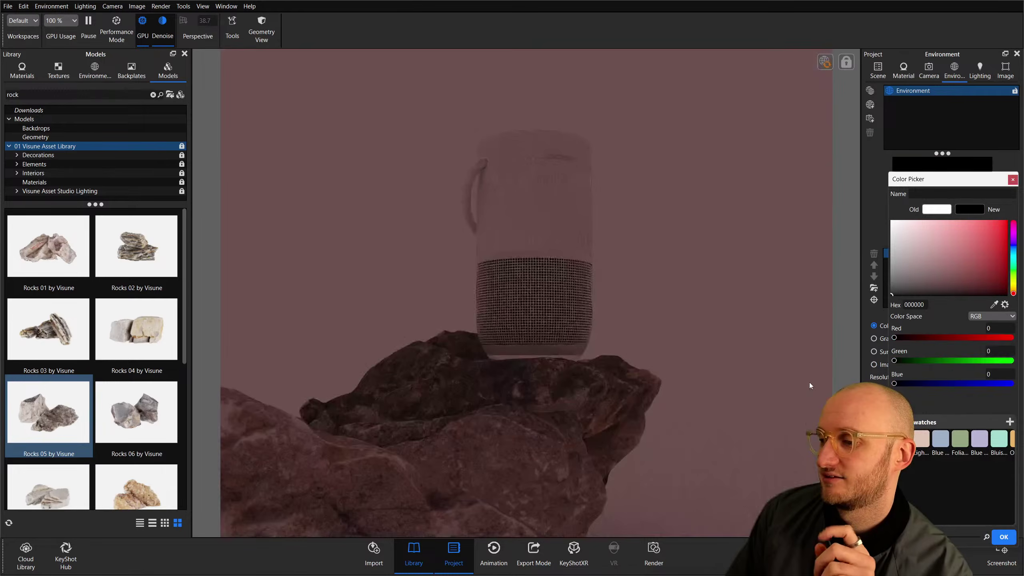
left_click(1003, 537)
Add a circular light pin with a radius of about 54.6 to the HDRI and position it directly behind the speaker.
left_click(901, 241)
mouse_move(932, 187)
left_mouse_down()
mouse_move(938, 177)
mouse_move(953, 197)
mouse_move(949, 179)
left_mouse_up()
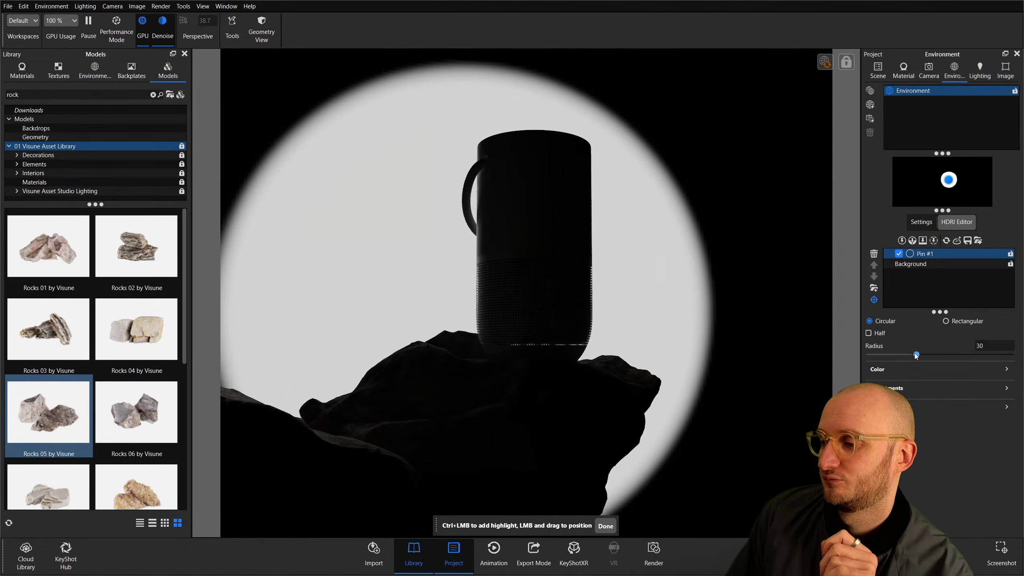
left_click_drag(915, 355, 956, 347)
mouse_move(949, 181)
left_mouse_down()
mouse_move(950, 192)
mouse_move(951, 182)
left_mouse_up()
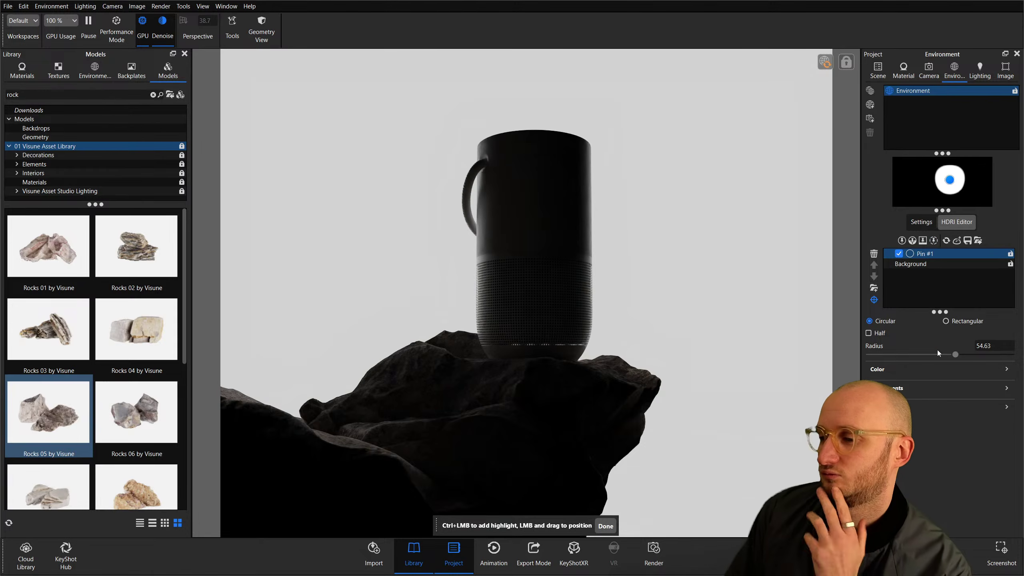
Set the environment's visible background color to black.
left_click(930, 221)
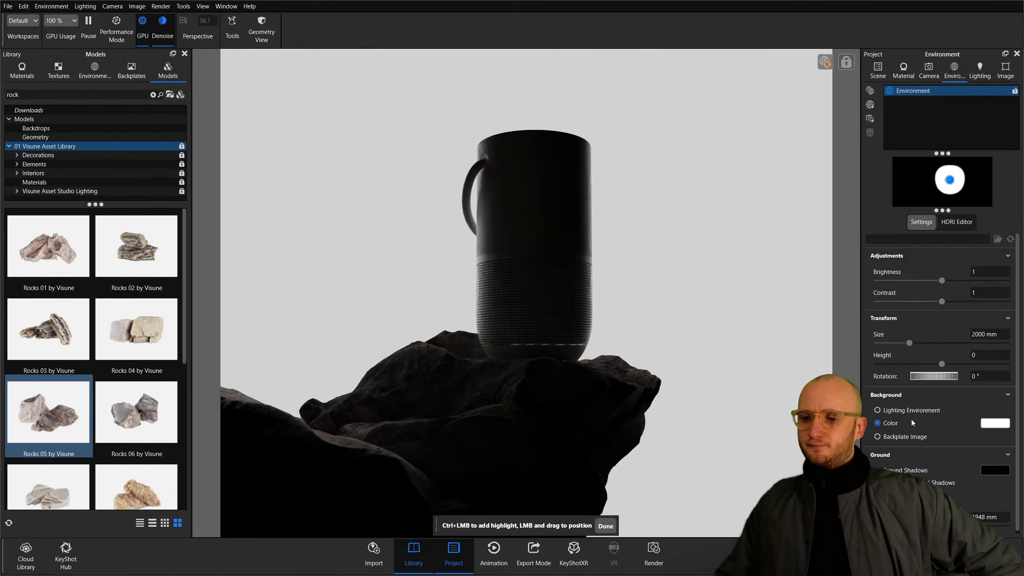
left_click(994, 423)
left_click_drag(918, 289, 891, 294)
left_click(1003, 537)
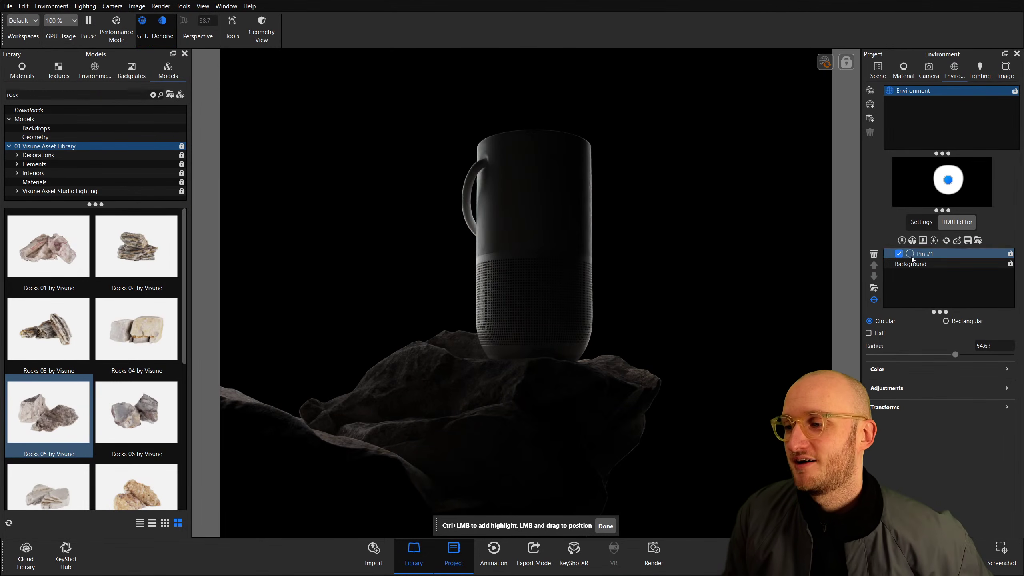
Make the back light pin rectangular, about 42.1 wide and 30 high, place it slightly lower behind the speaker, and enlarge the HDRI preview.
left_click(956, 323)
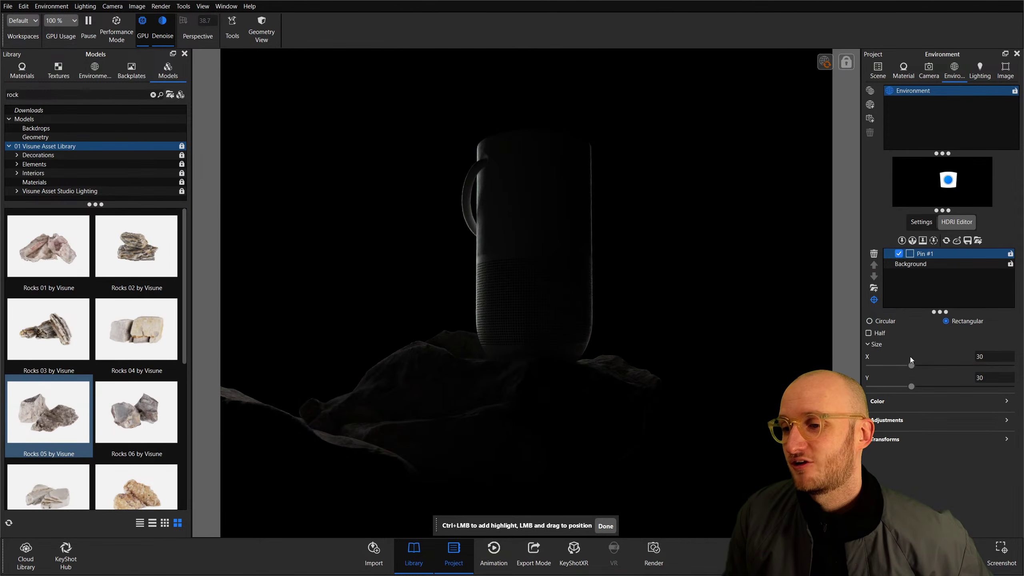
left_click_drag(911, 365, 926, 367)
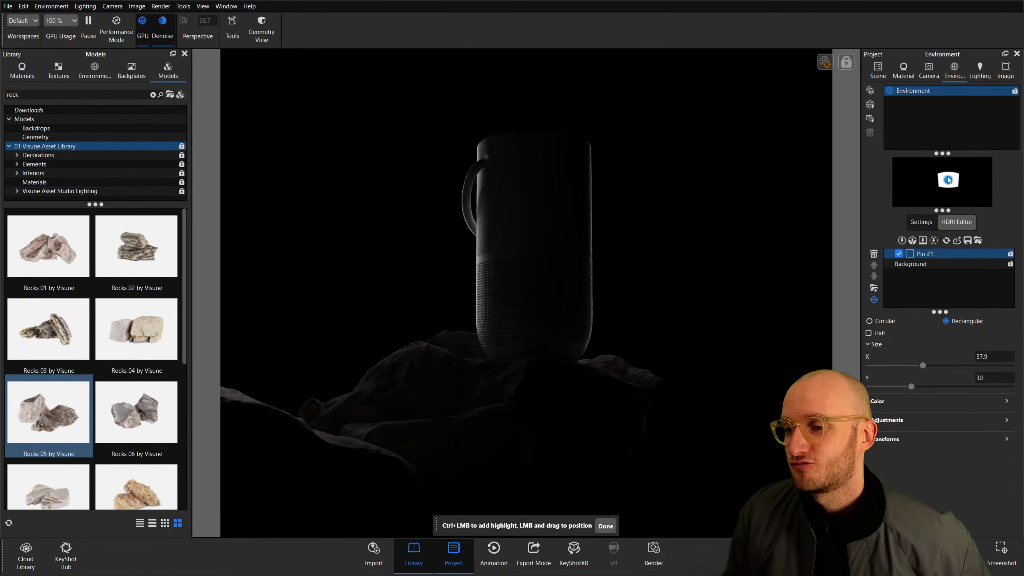
left_click_drag(948, 181, 953, 185)
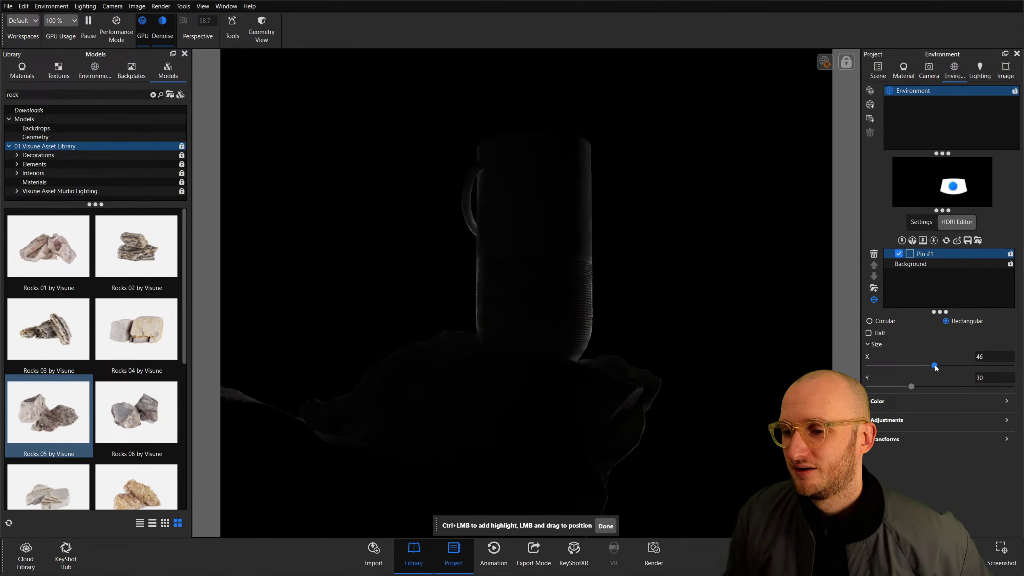
left_click_drag(953, 186, 957, 190)
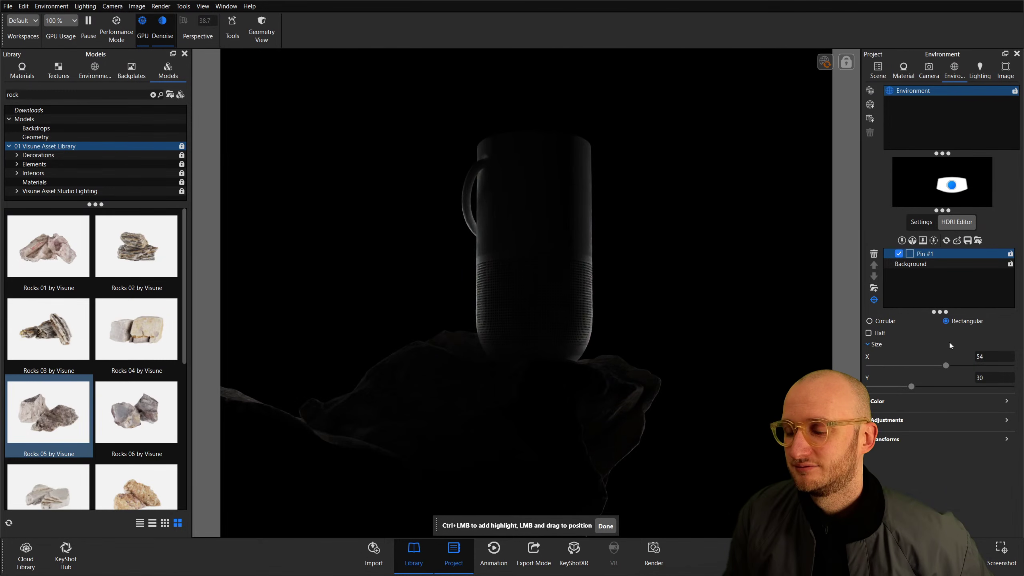
left_click_drag(946, 364, 927, 360)
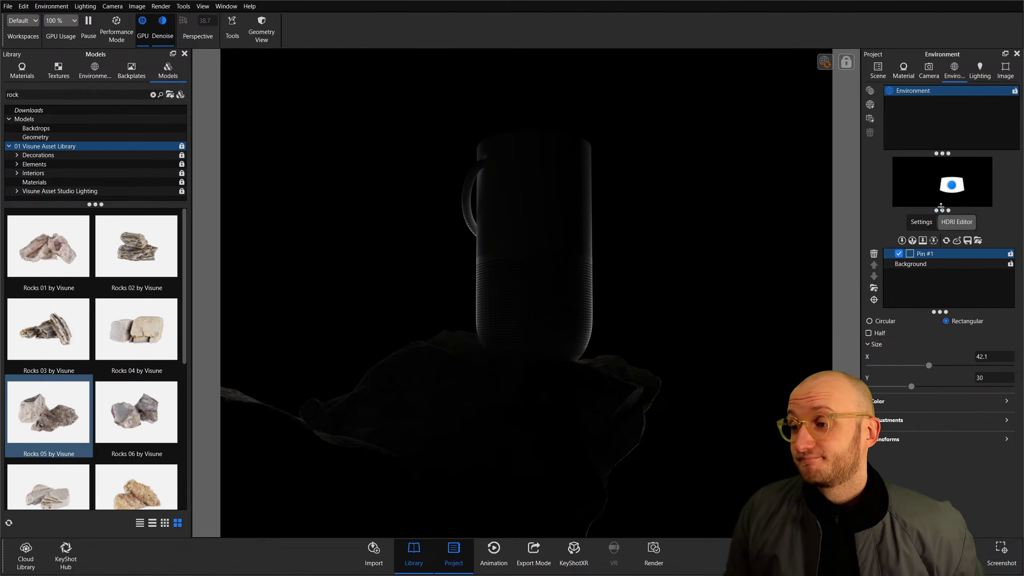
left_click_drag(934, 210, 934, 257)
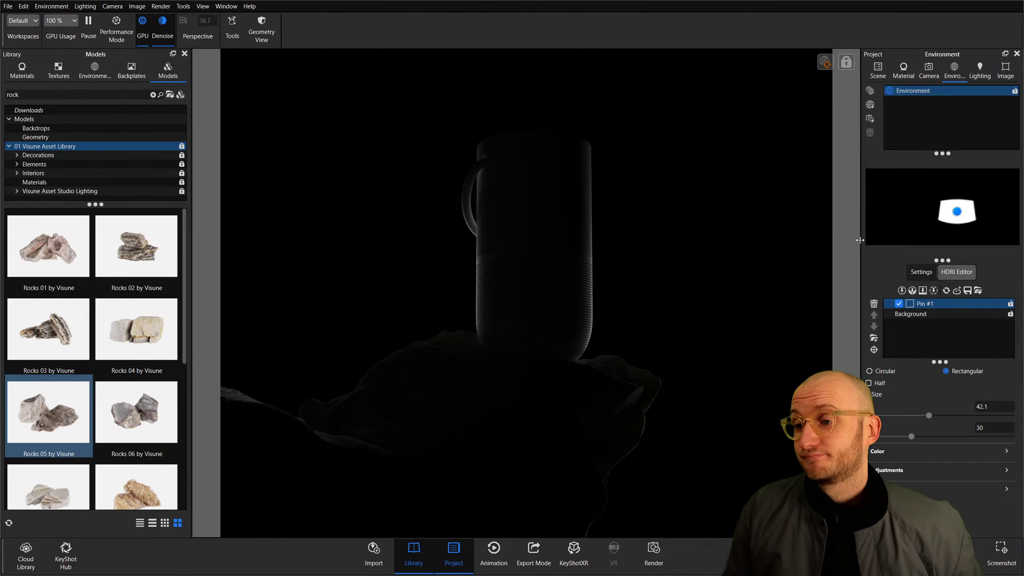
left_click_drag(860, 240, 806, 246)
Try a small circular light pin with radius 14.76 and brightness about 2.965 lighting the speaker from the side, and delete it.
left_click(871, 290)
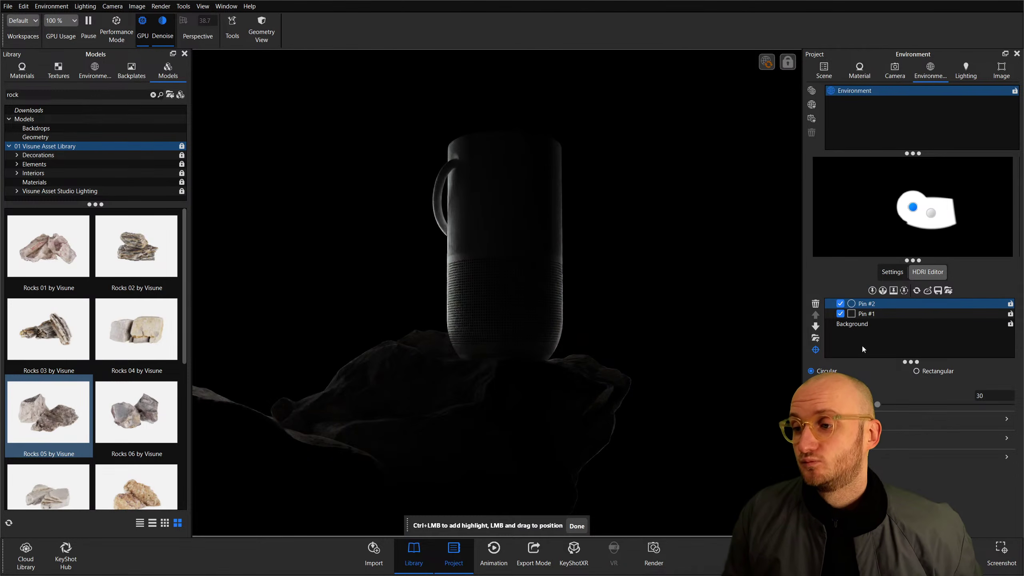
left_click_drag(884, 200, 804, 183)
left_click_drag(878, 404, 855, 404)
left_click(1007, 419)
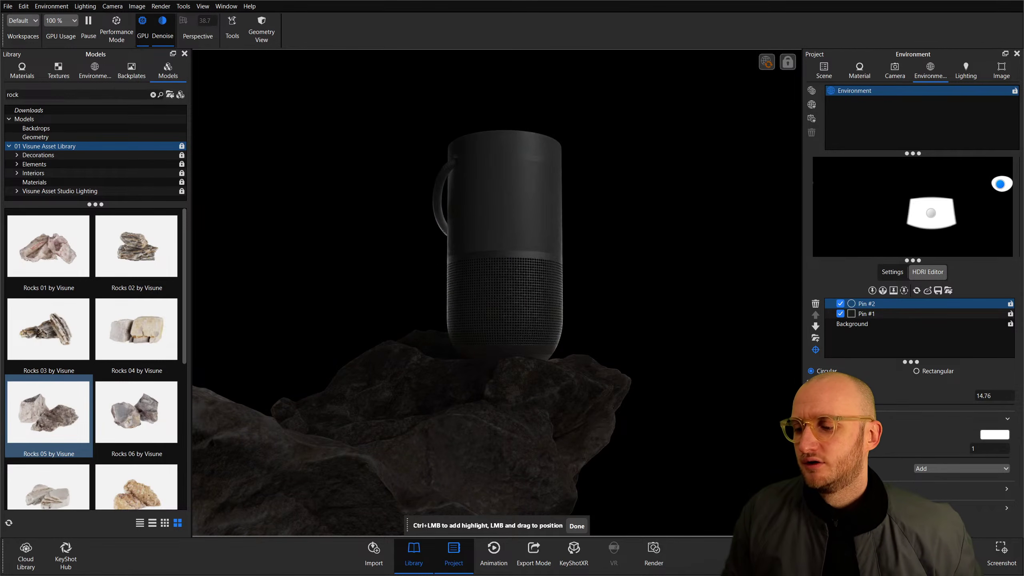
left_click_drag(926, 451, 929, 451)
left_click_drag(995, 185, 969, 185)
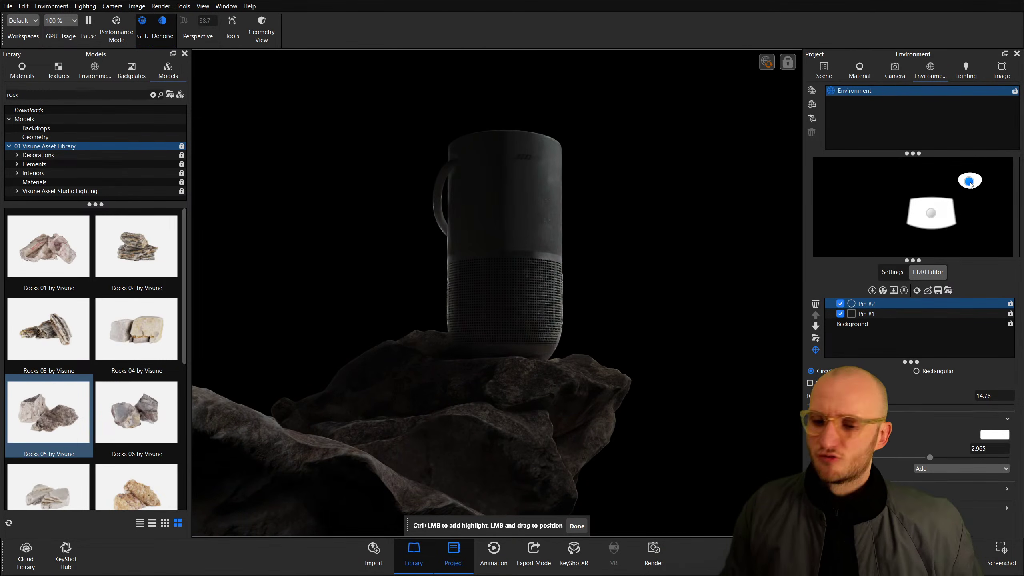
left_click(815, 303)
Add a circular light pin with radius 30 and place it across the HDRI map's side seam to light the speaker's front.
left_click(848, 305)
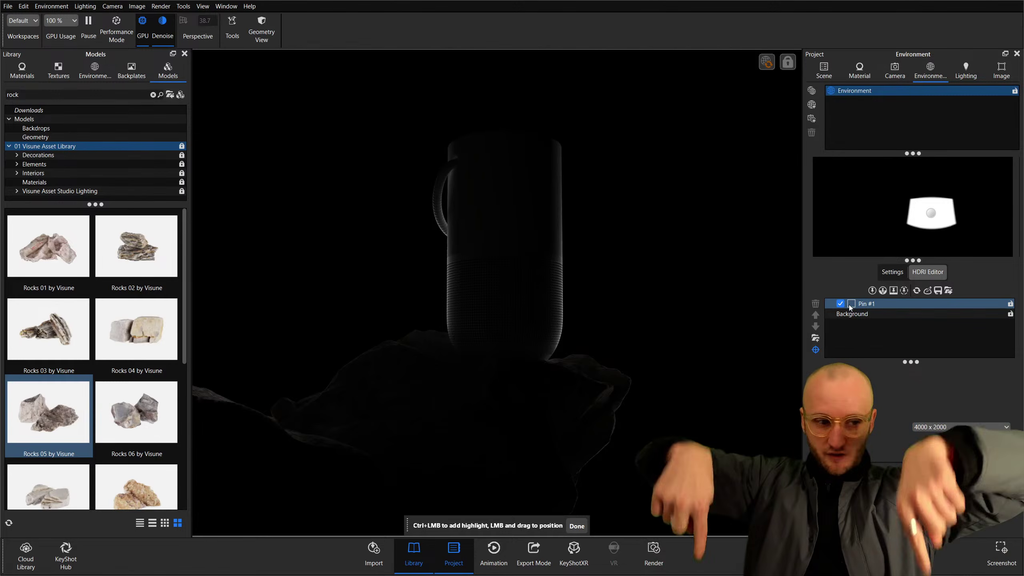
left_click(848, 304)
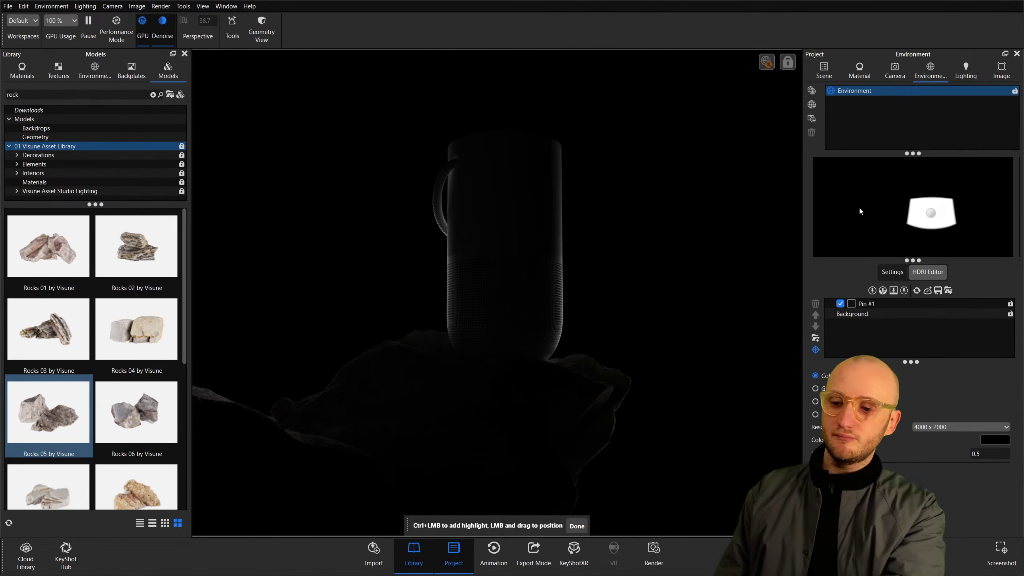
left_click(872, 290)
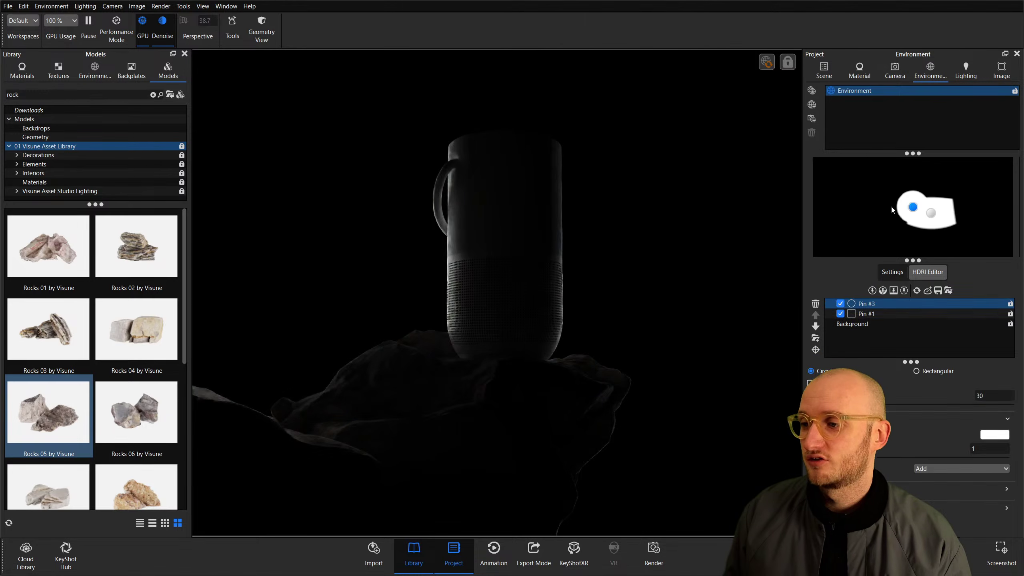
left_click(876, 177)
left_click_drag(913, 208, 811, 195)
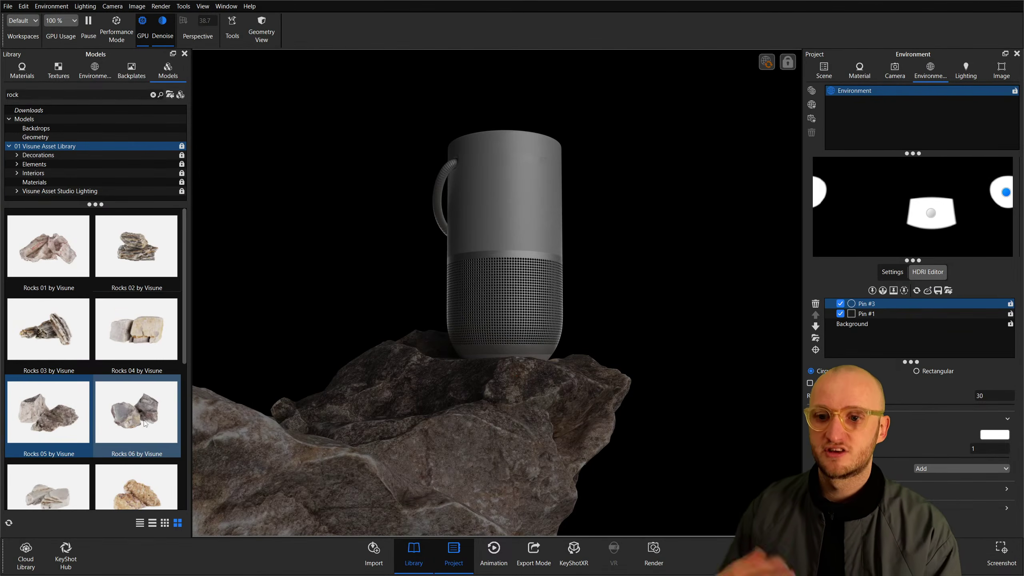
mouse_move(145, 423)
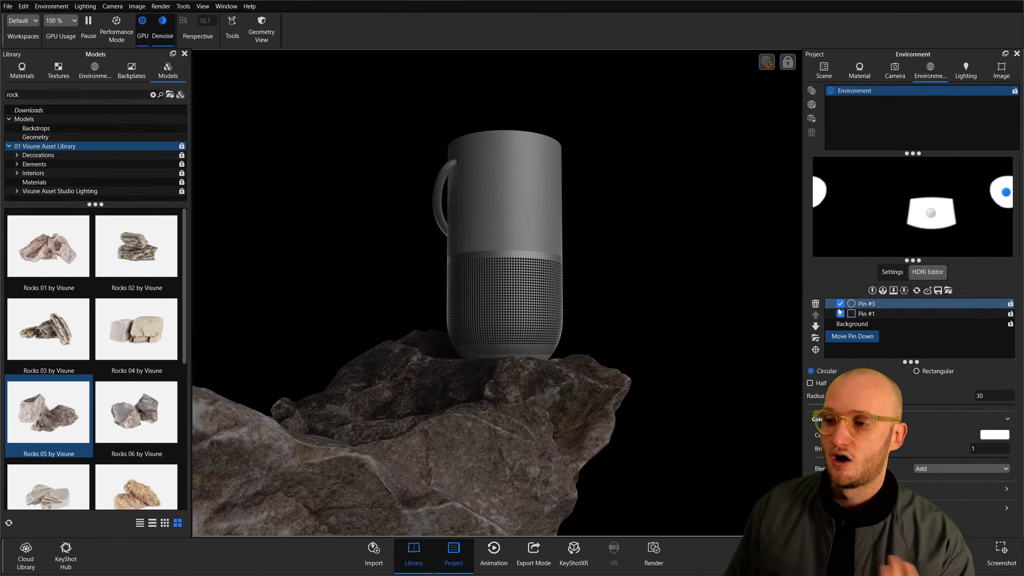
left_click(843, 324)
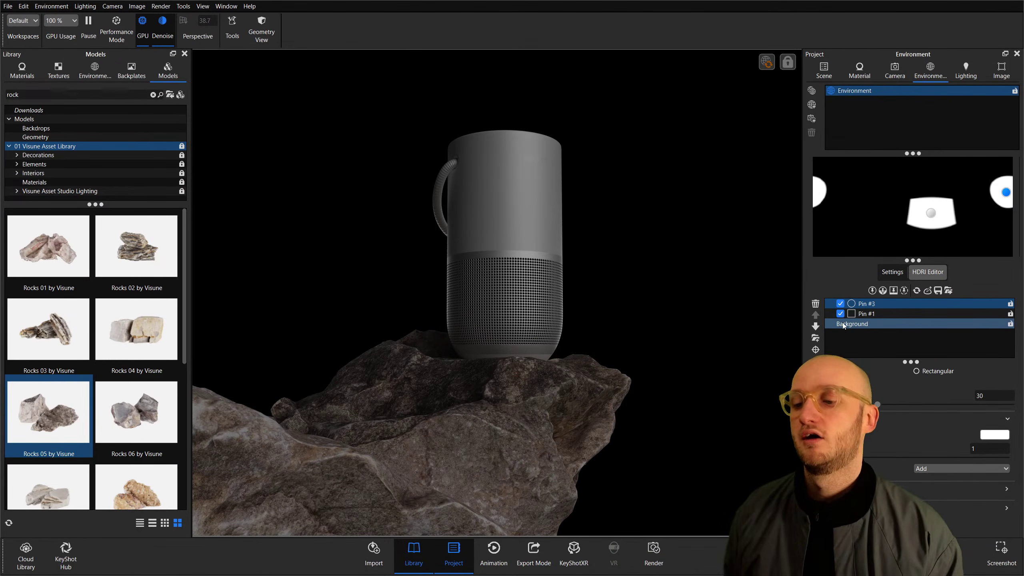
Delete the circular front light pin from the HDRI environment, leaving the rectangular back pin.
left_click(859, 305)
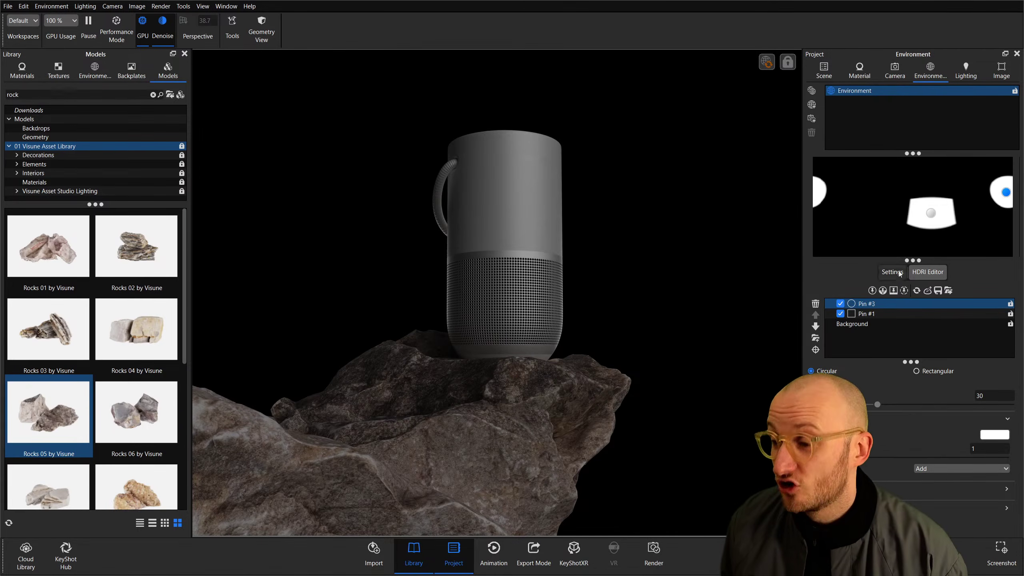
left_click(815, 305)
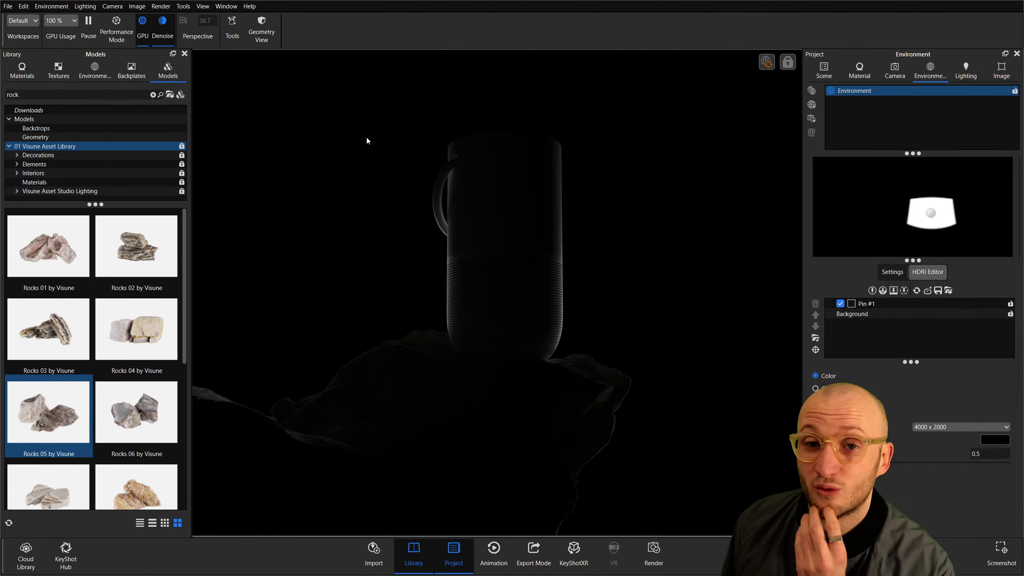
key("super")
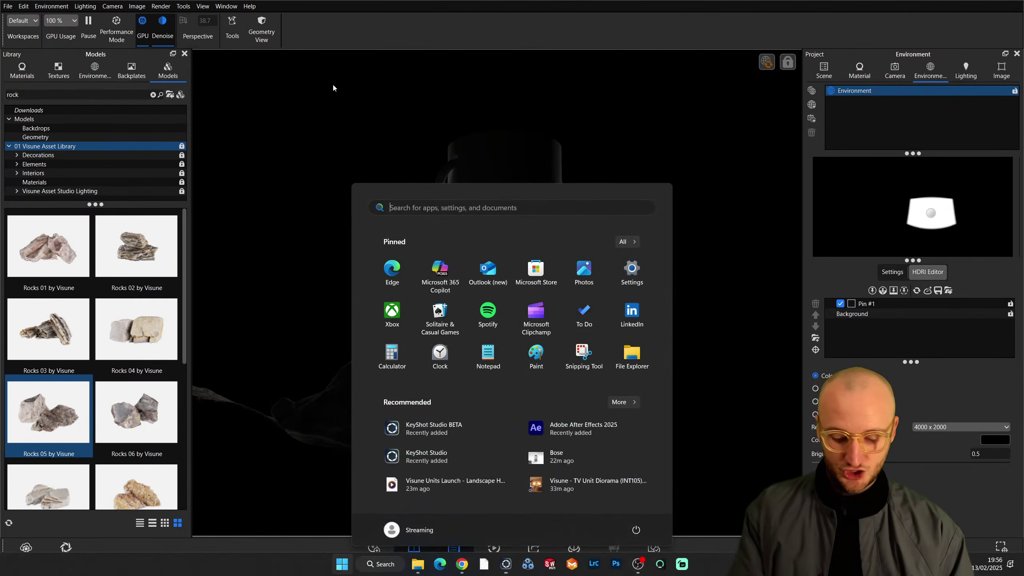
key("super")
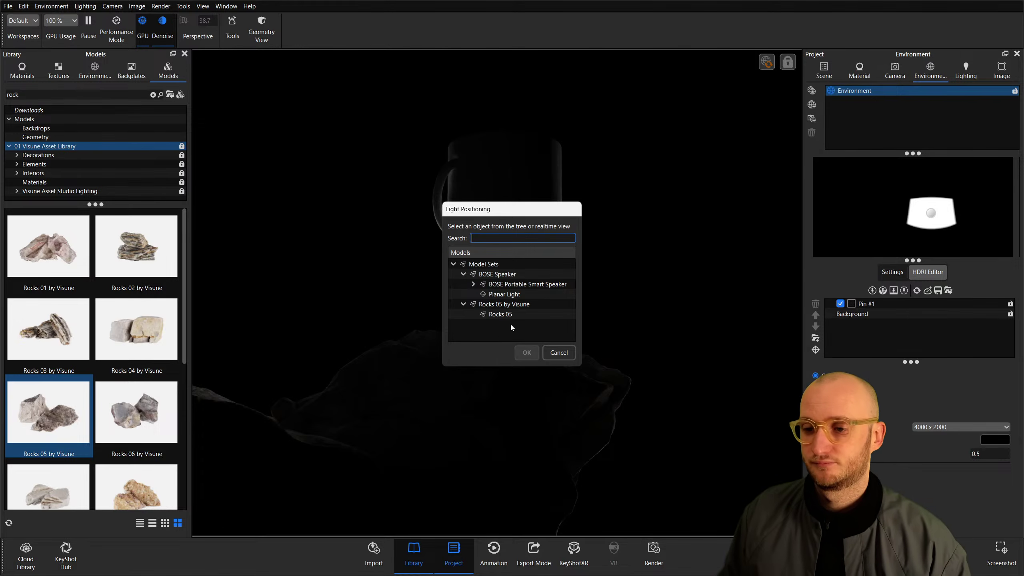
Add a planar light to the scene through light positioning and delete the surplus duplicate planar light.
left_click(559, 352)
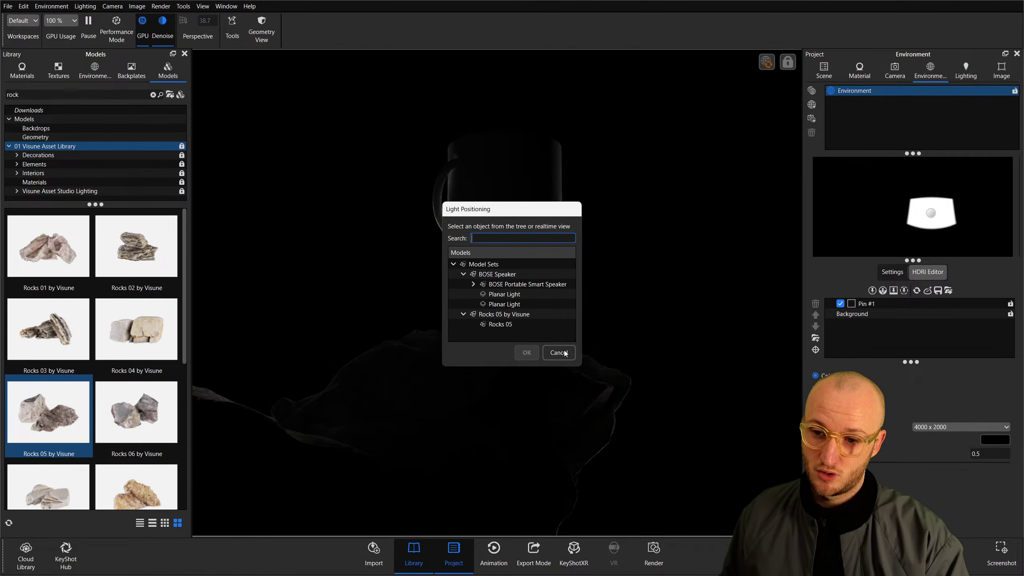
left_click(506, 294)
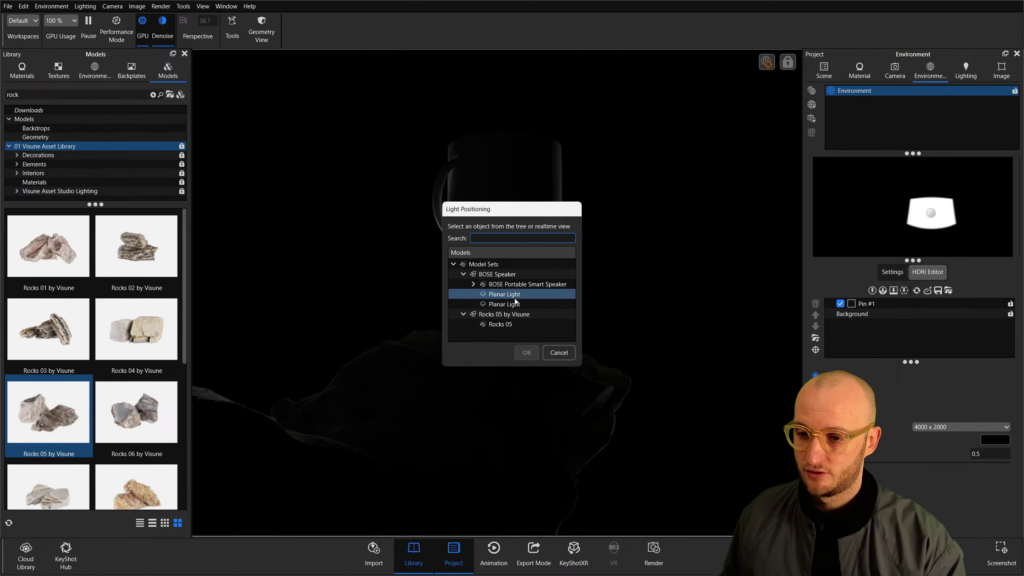
left_click(527, 352)
left_click(839, 69)
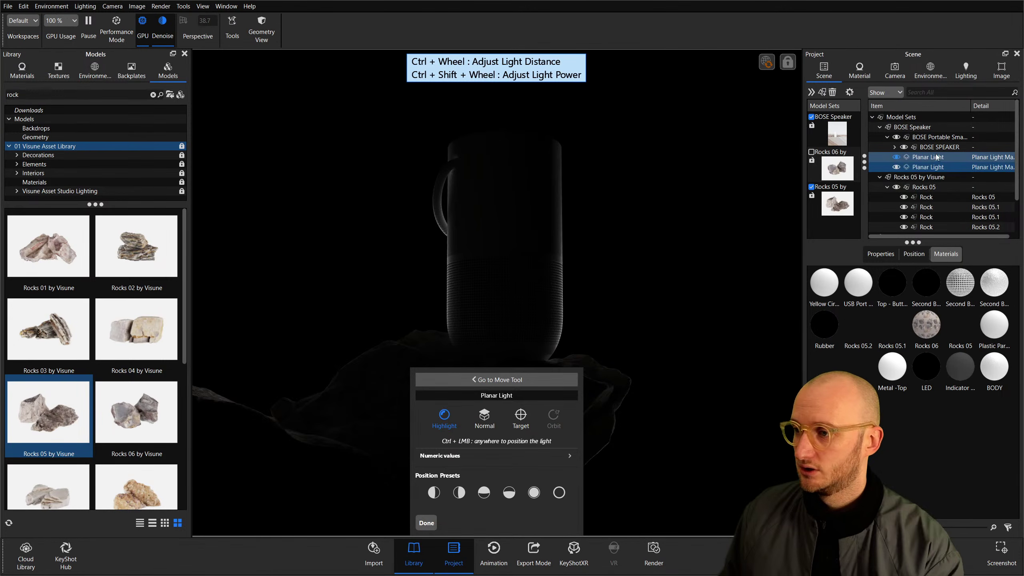
key("Delete")
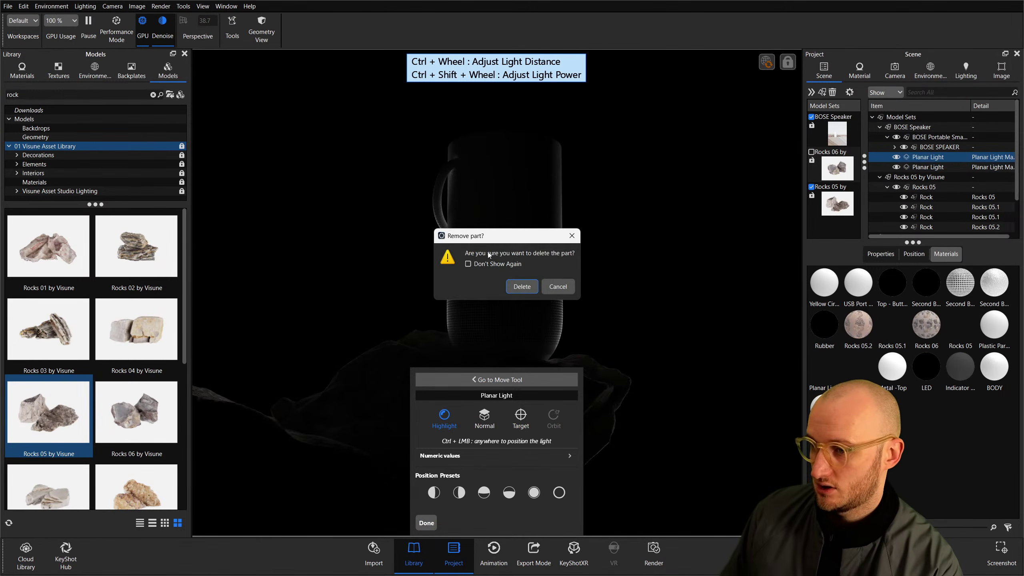
left_click(521, 287)
Position the remaining planar light by its highlight on the speaker's upper body and set its power to about 204 lumen.
left_click(920, 157)
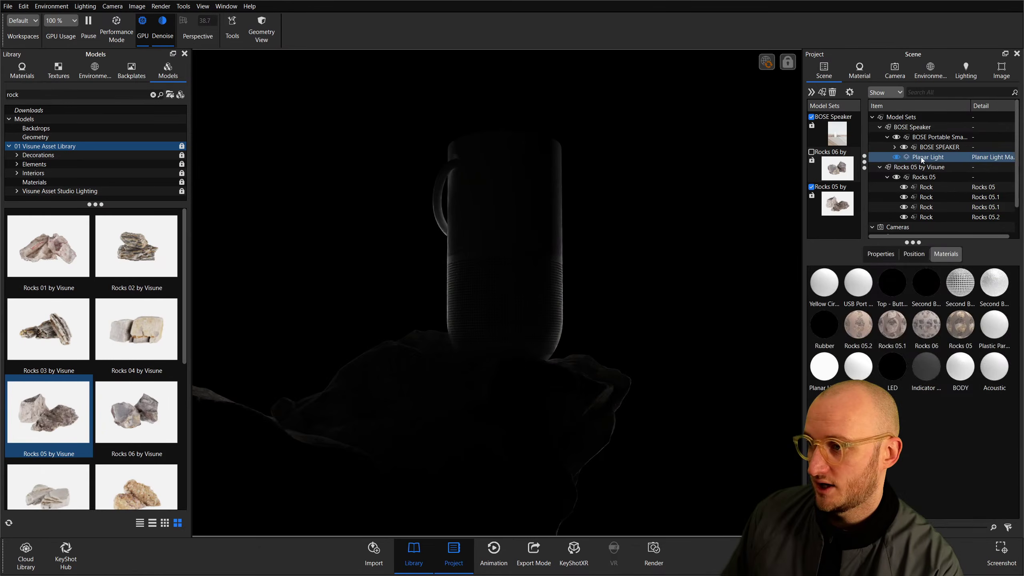
left_click(914, 254)
left_click(914, 278)
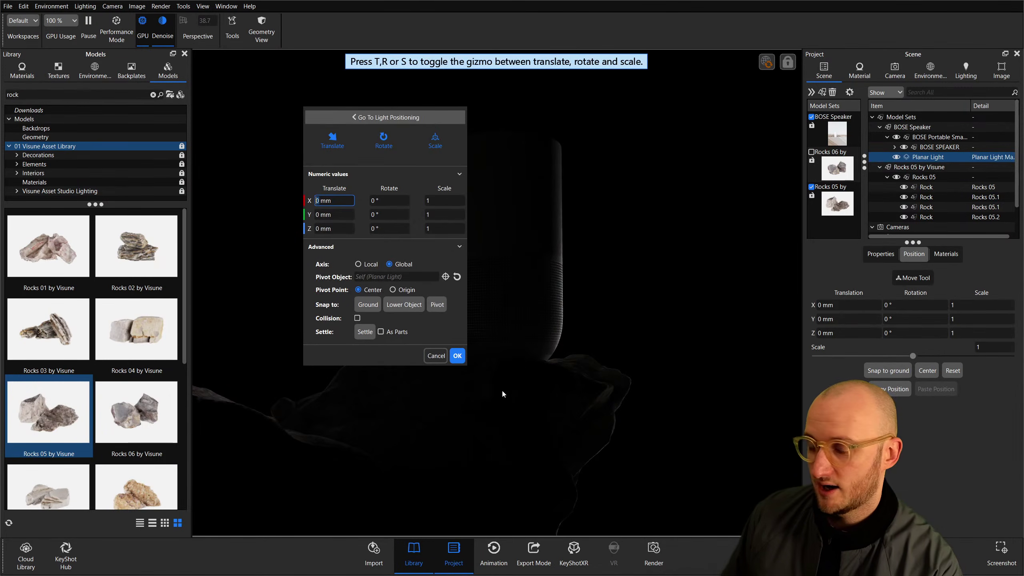
left_click(387, 117)
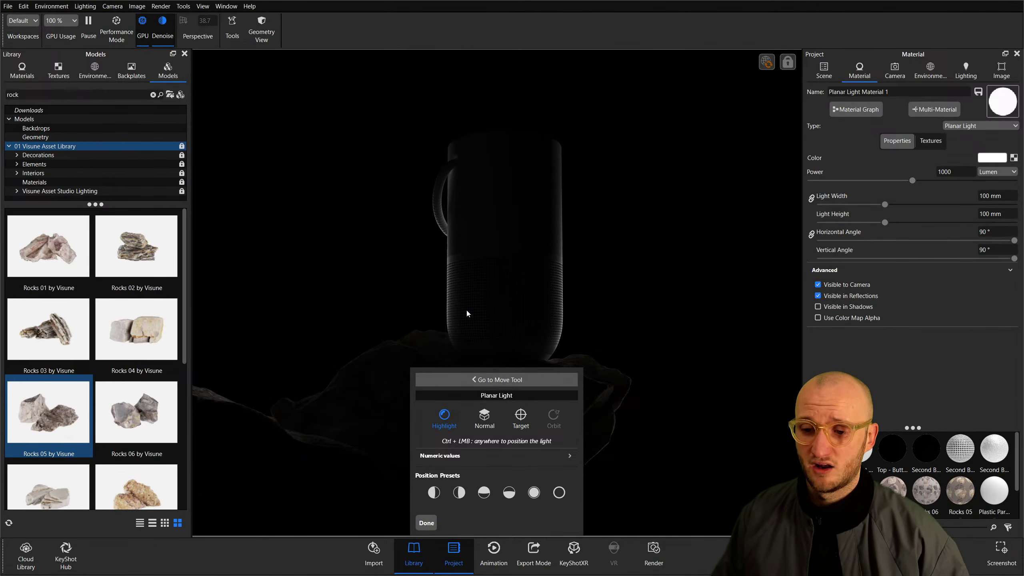
left_click_drag(478, 220, 523, 191, "ctrl")
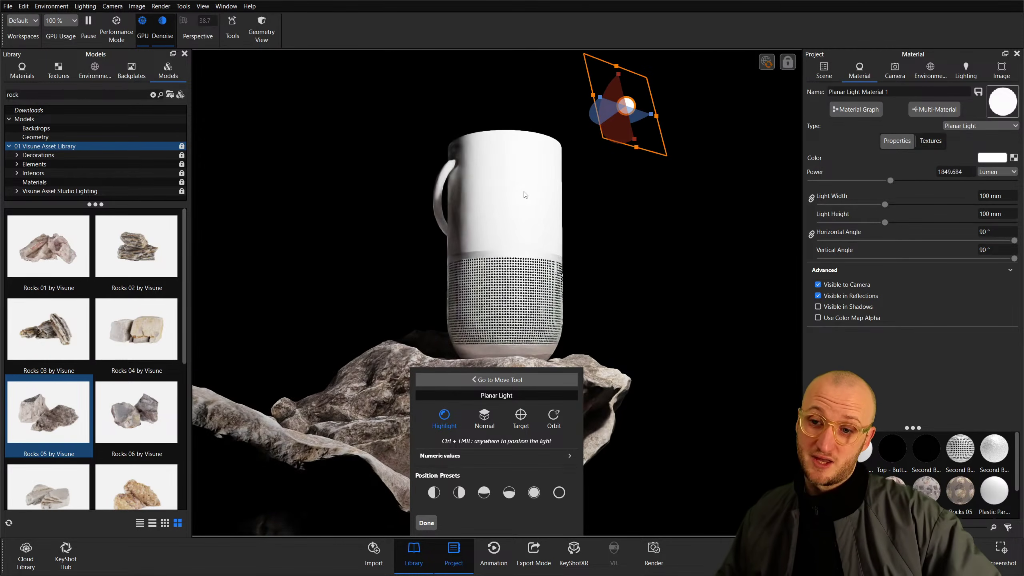
scroll(522, 191, "down", 5)
scroll(523, 191, "up", 1)
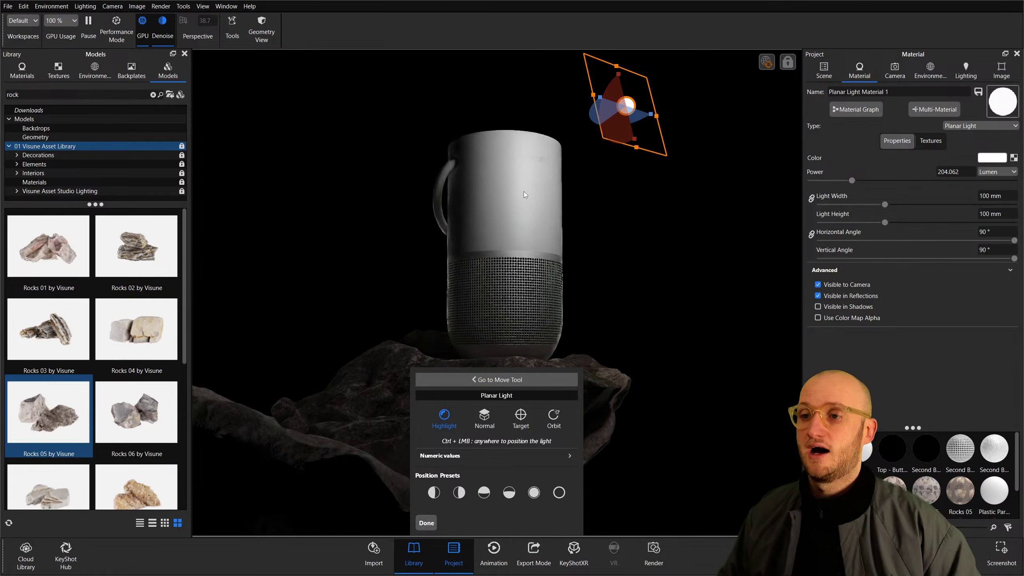
Narrow the planar light's beam to about 34.7° horizontal and 36.4° vertical, and move the light farther from the speaker.
left_click_drag(651, 117, 609, 141)
left_click_drag(656, 116, 643, 184)
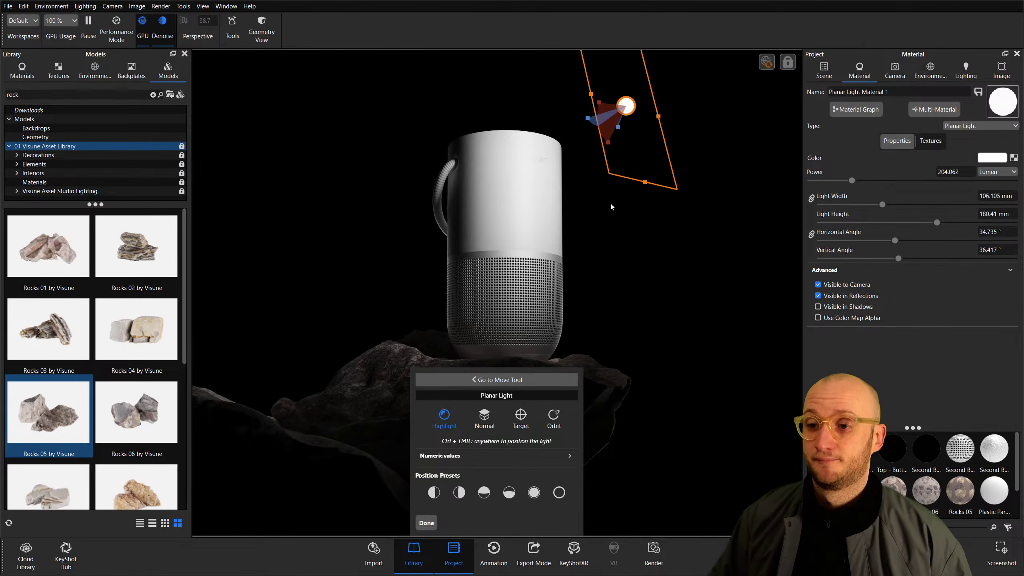
scroll(611, 203, "up", 4, "ctrl")
scroll(610, 204, "down", 10, "ctrl")
scroll(611, 204, "up", 7, "ctrl")
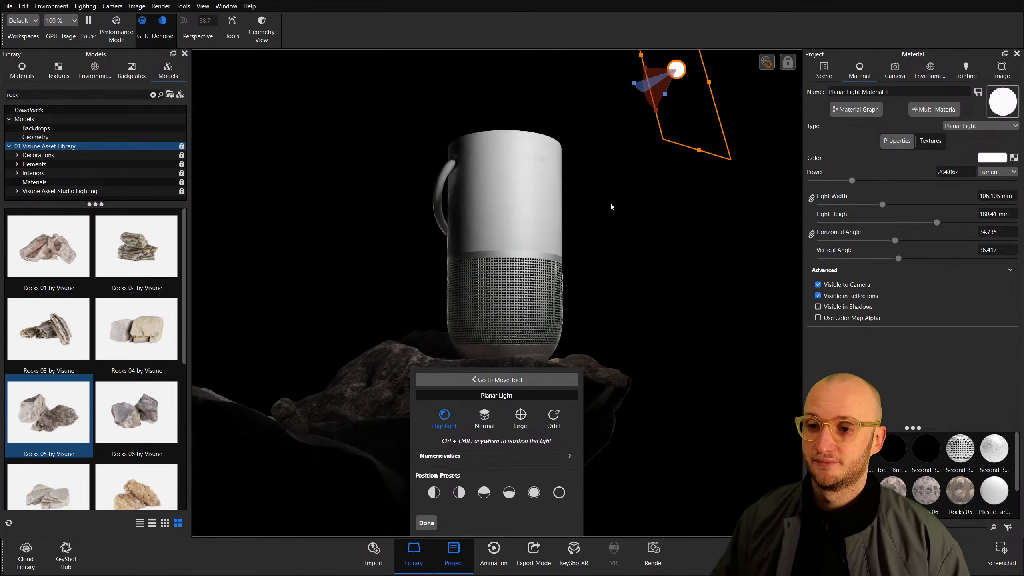
Shrink the planar light to about 47 mm wide and 50 mm high, and orbit it to light the speaker's front and logo.
left_click_drag(698, 150, 689, 118)
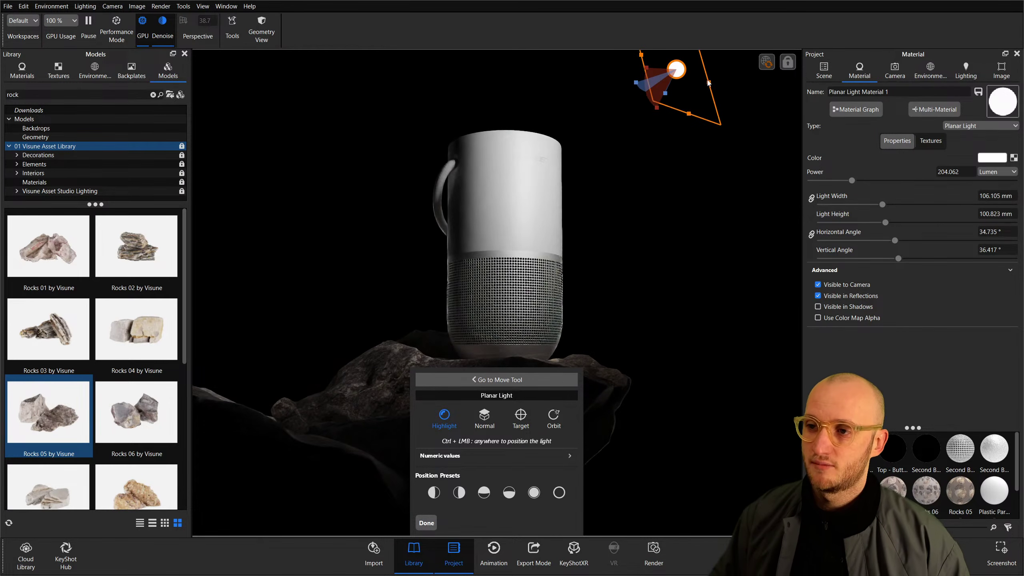
left_click_drag(709, 80, 687, 79)
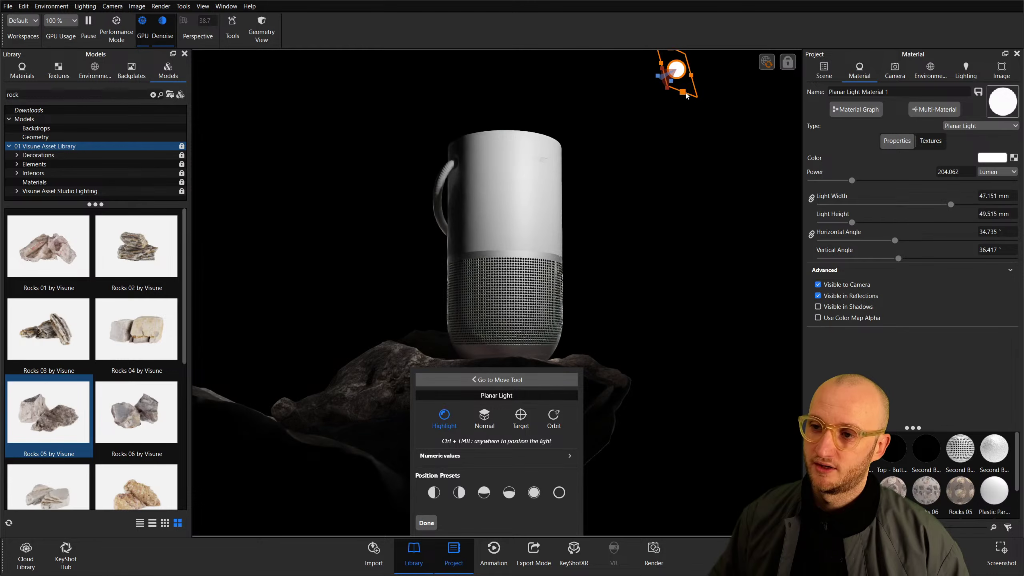
scroll(660, 171, "down", 3, "ctrl")
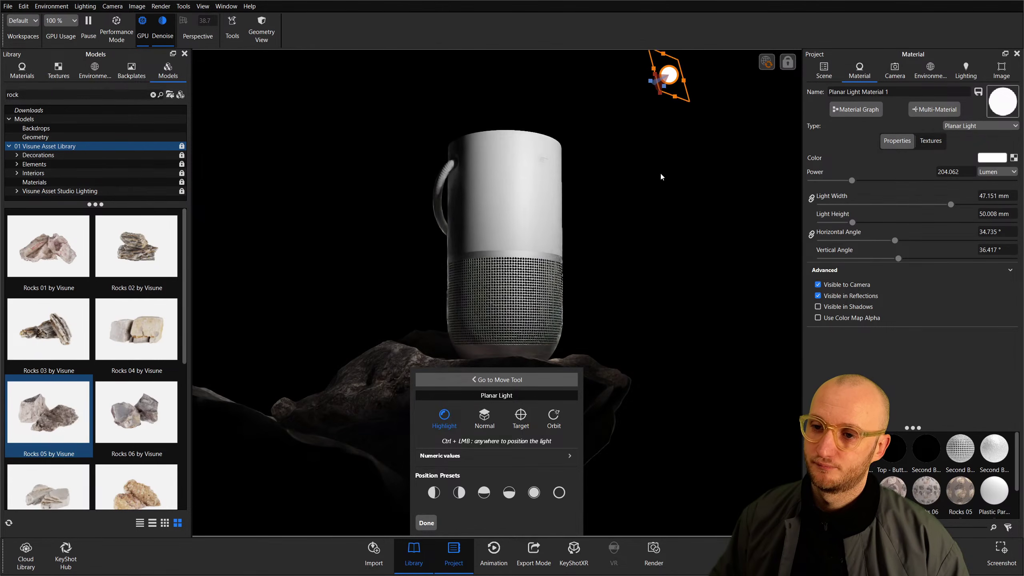
left_click_drag(694, 270, 825, 145)
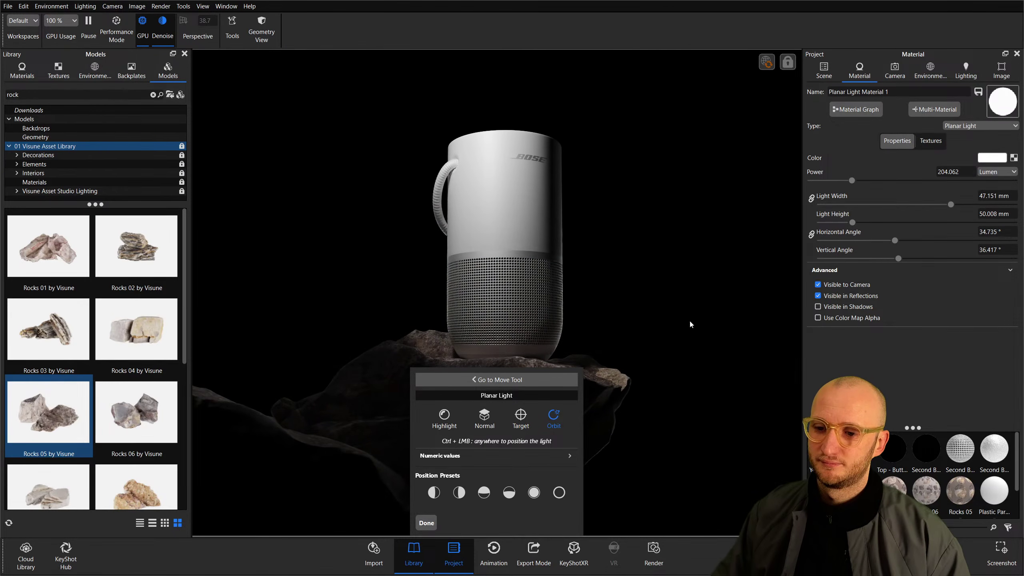
left_click(430, 523)
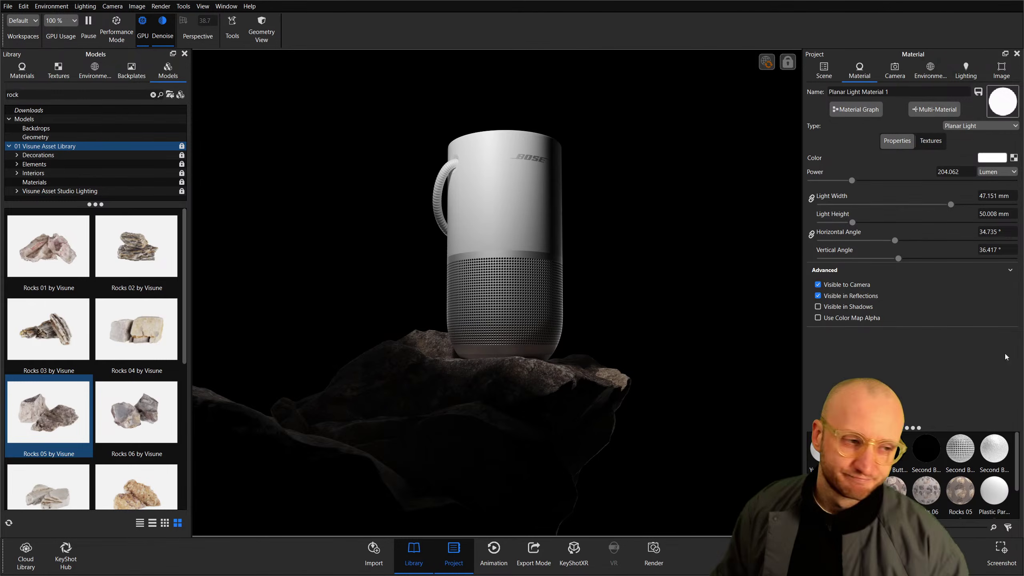
Hide the first planar light and add a second planar light, selecting it for light positioning.
left_click(824, 73)
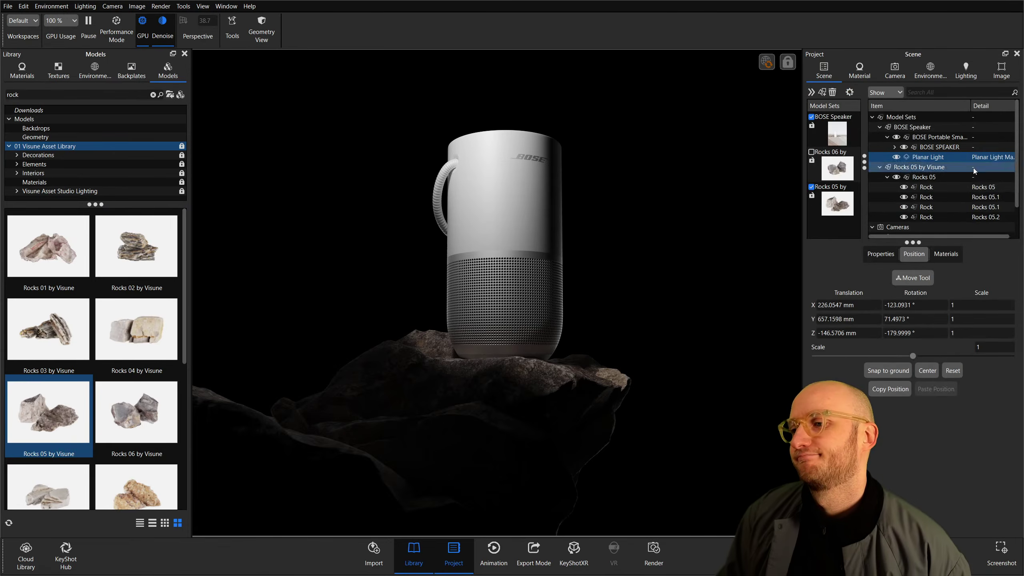
left_click(896, 157)
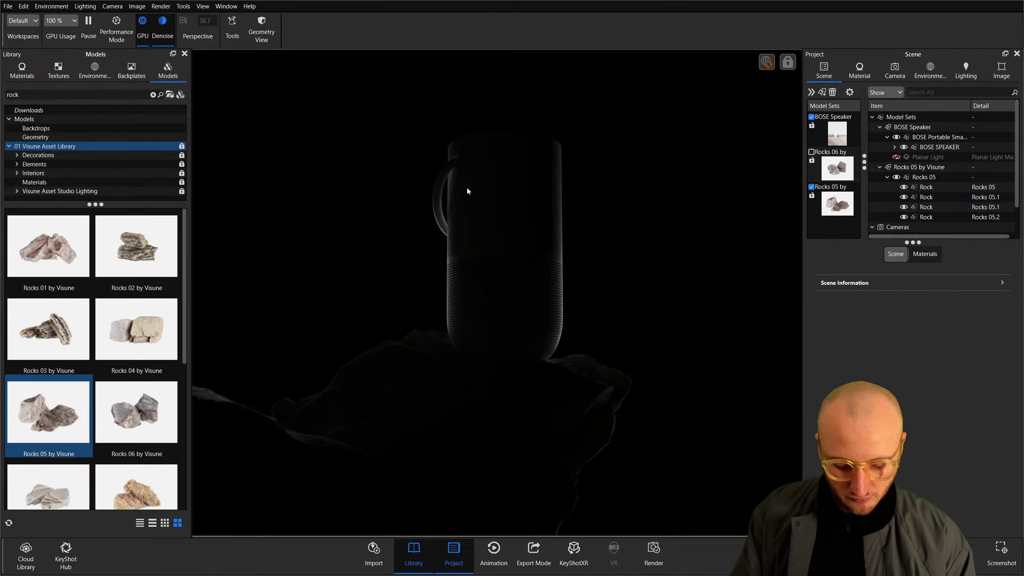
key("ctrl+d")
left_click(531, 303)
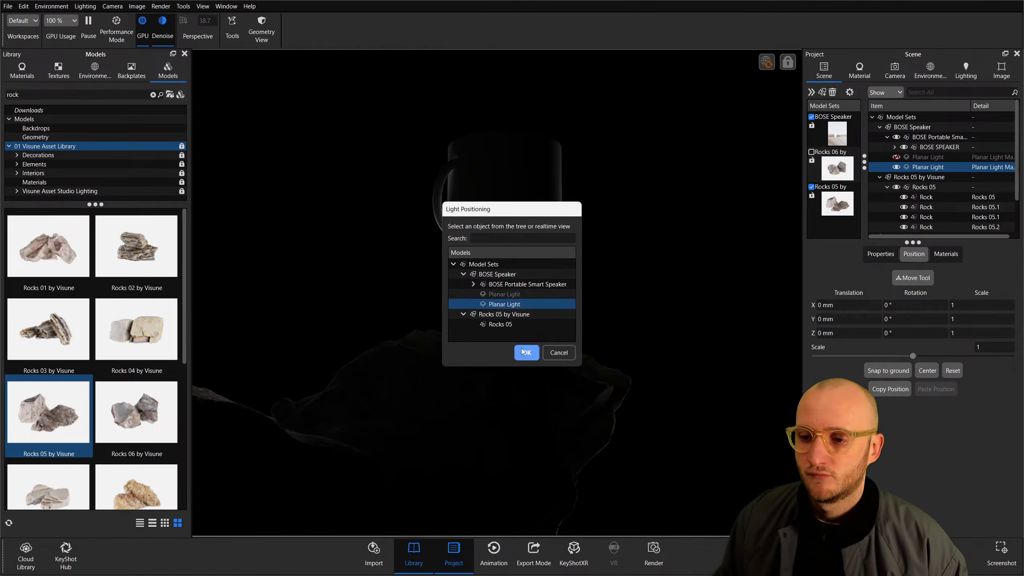
left_click(525, 353)
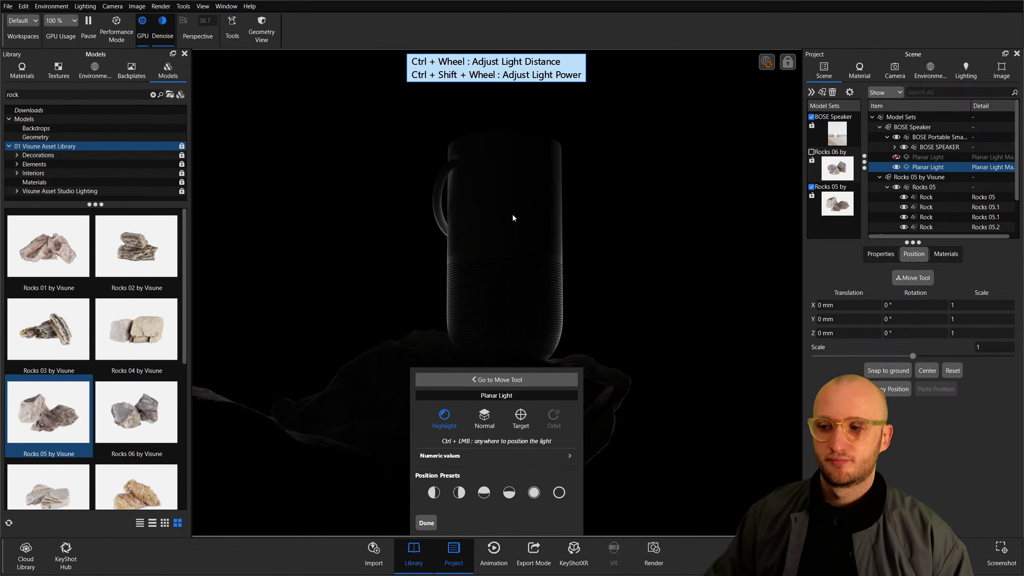
Position the second planar light with Normal placement on the rock below the speaker, at about X -121, Y 751, Z -330 mm.
left_click(550, 163, "ctrl")
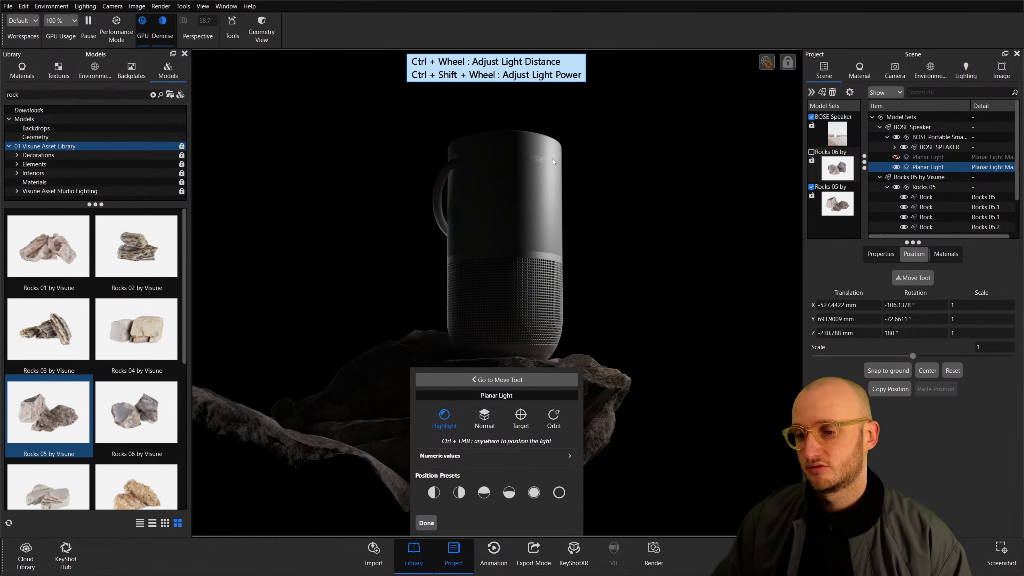
left_click(546, 173, "ctrl")
left_click(481, 422)
left_click(440, 357, "ctrl")
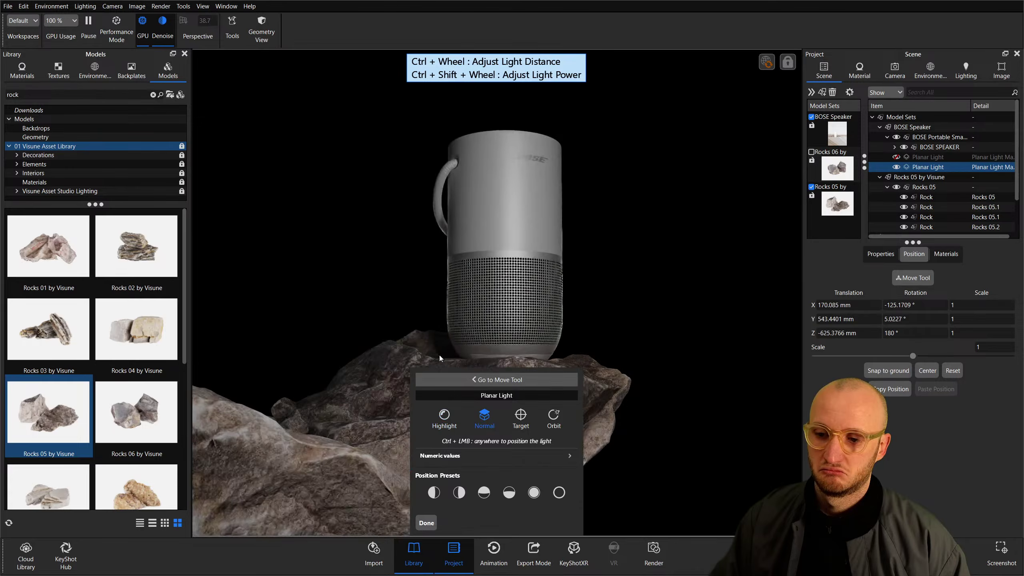
left_click(435, 349, "ctrl")
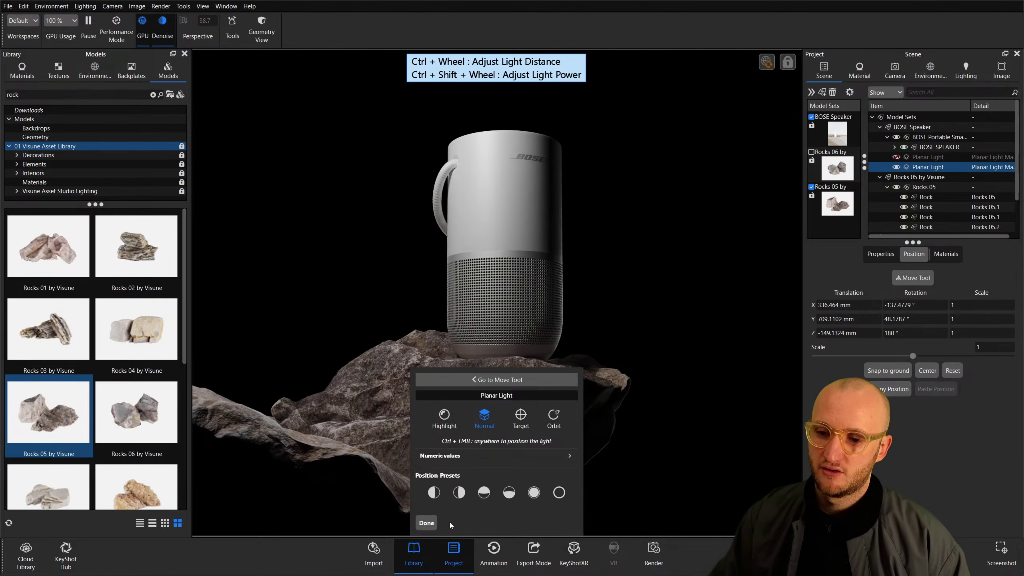
left_click_drag(435, 342, 594, 378, "ctrl")
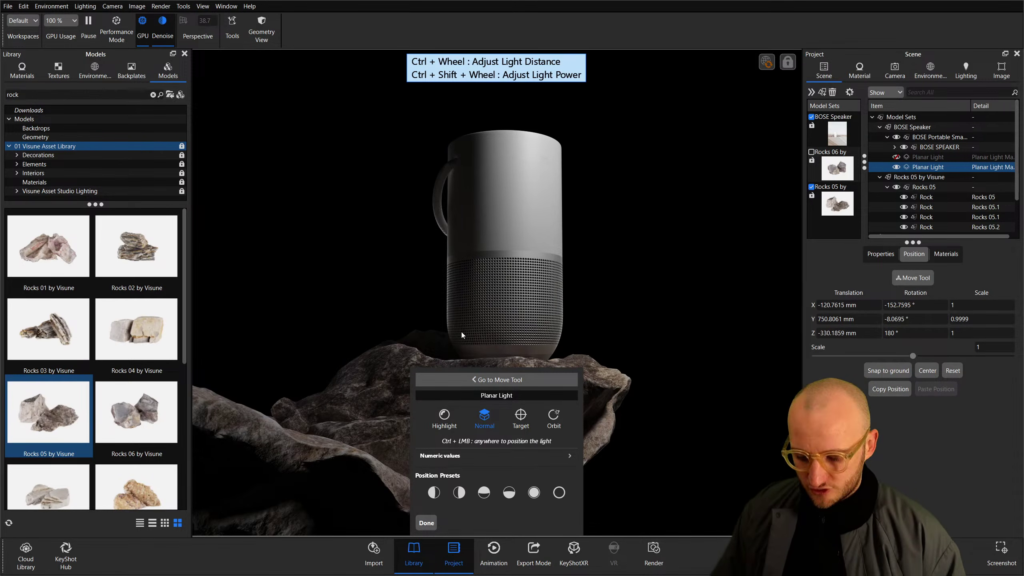
key("4")
key("4")
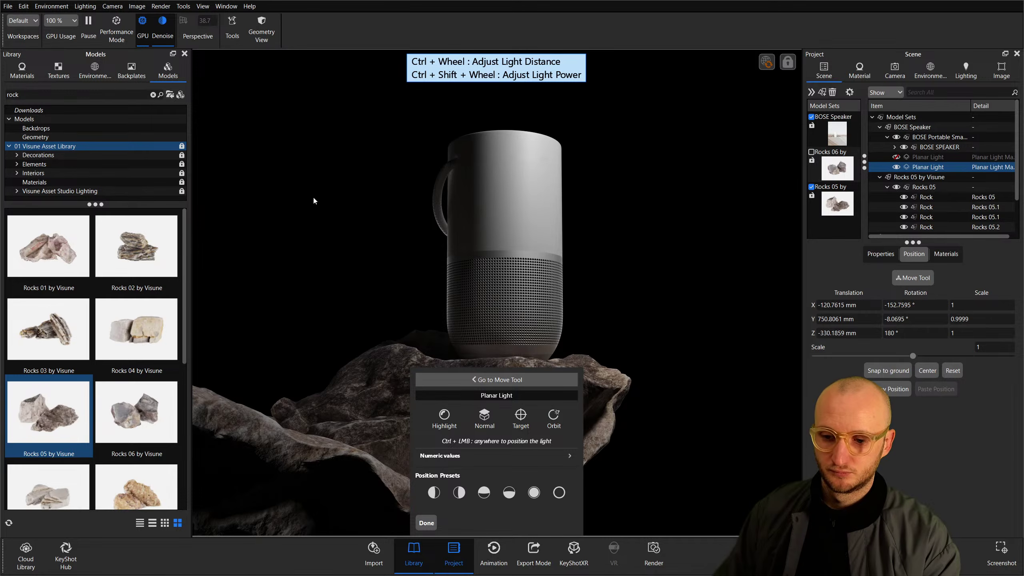
left_click(314, 201)
left_click(426, 523)
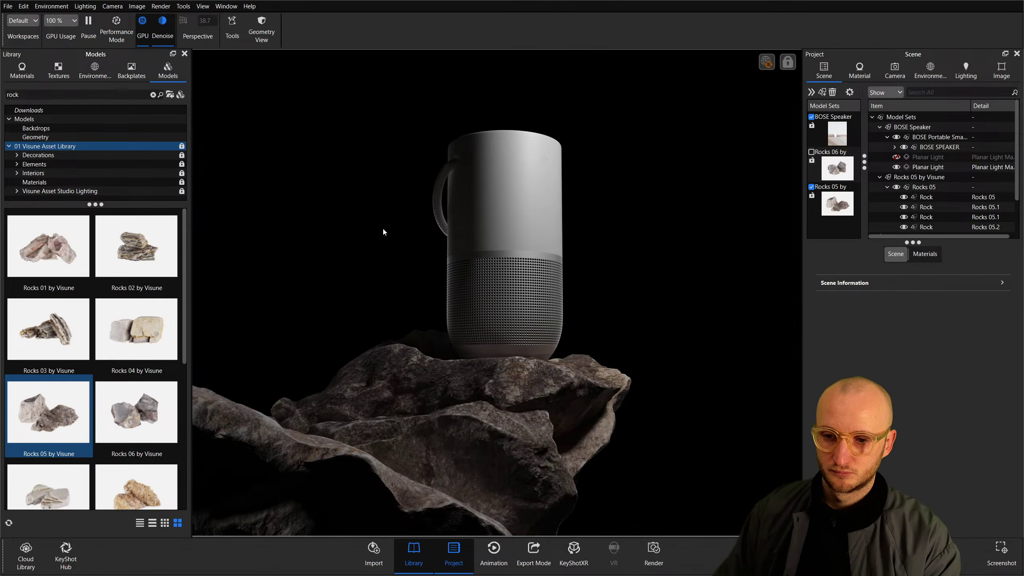
Show the Geometry View in place of the library and widen it beside the realtime view.
key("o")
left_click(307, 53)
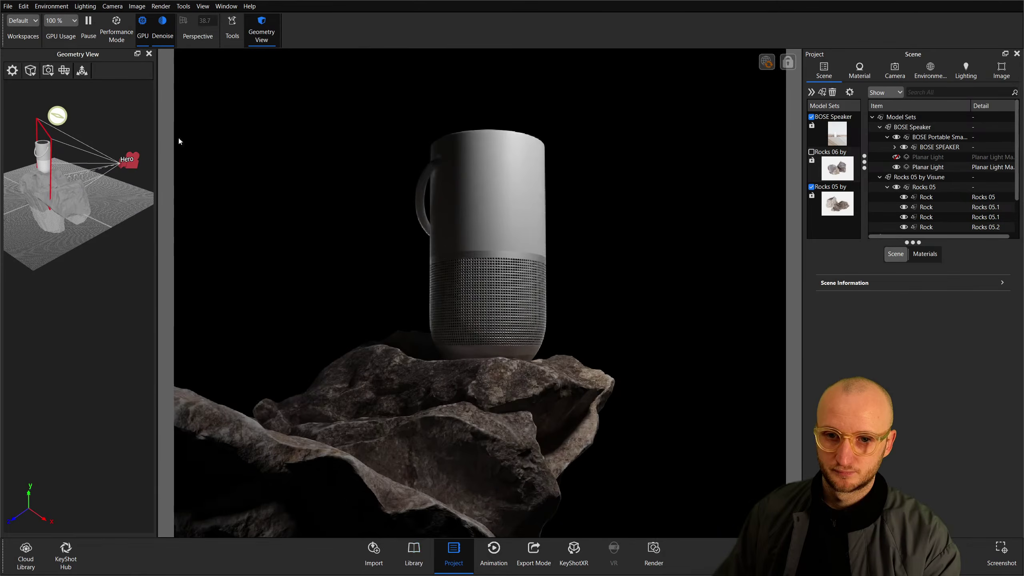
left_click_drag(155, 148, 308, 149)
scroll(128, 137, "up", 3)
scroll(165, 379, "down", 5)
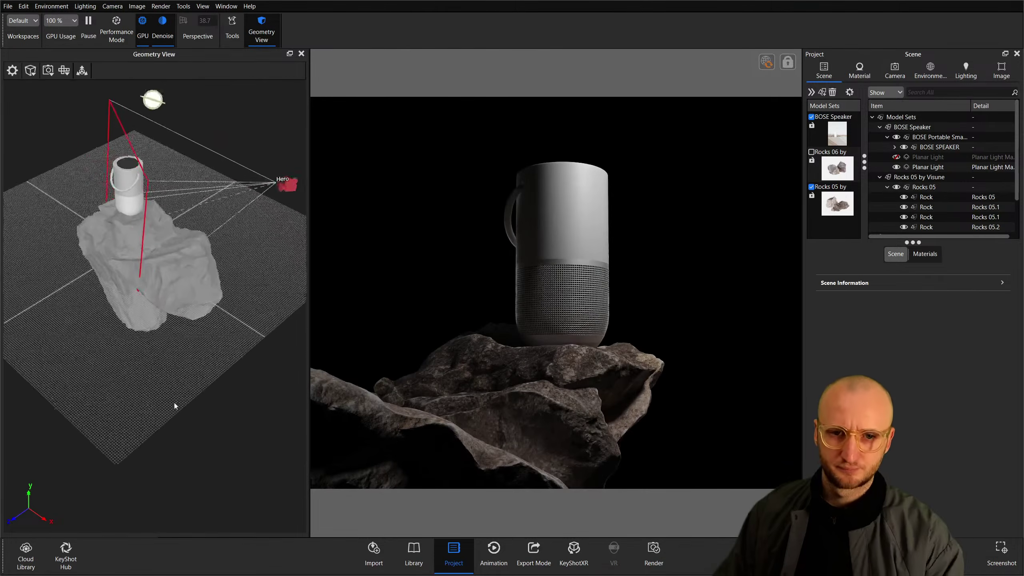
Reposition the second planar light with Normal placement directly above the speaker's top, at about X 2, Y 851, Z 1 mm.
left_click(904, 178)
left_click(927, 167)
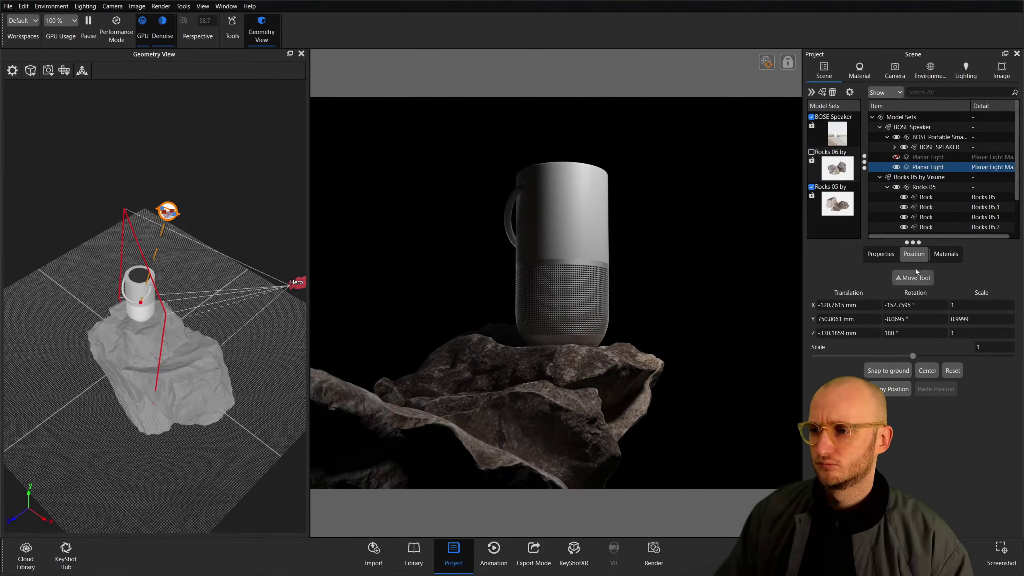
left_click(913, 277)
left_click(383, 118)
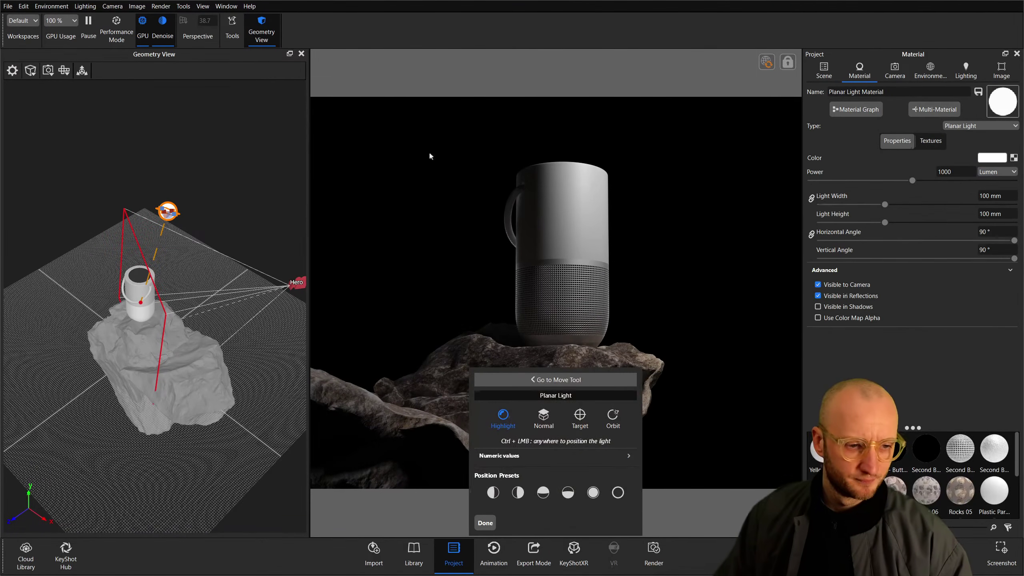
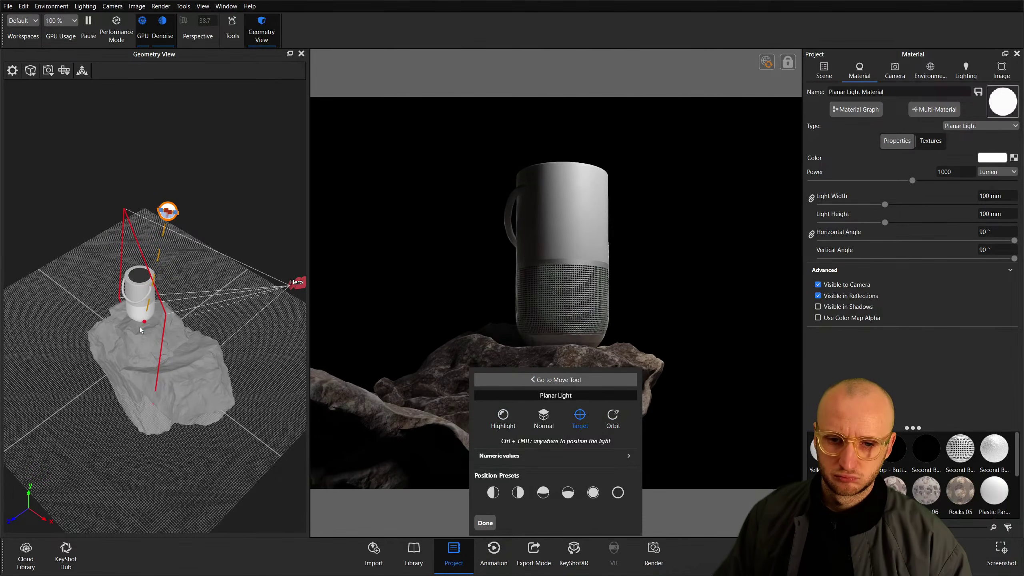
left_click_drag(137, 294, 140, 280, "ctrl")
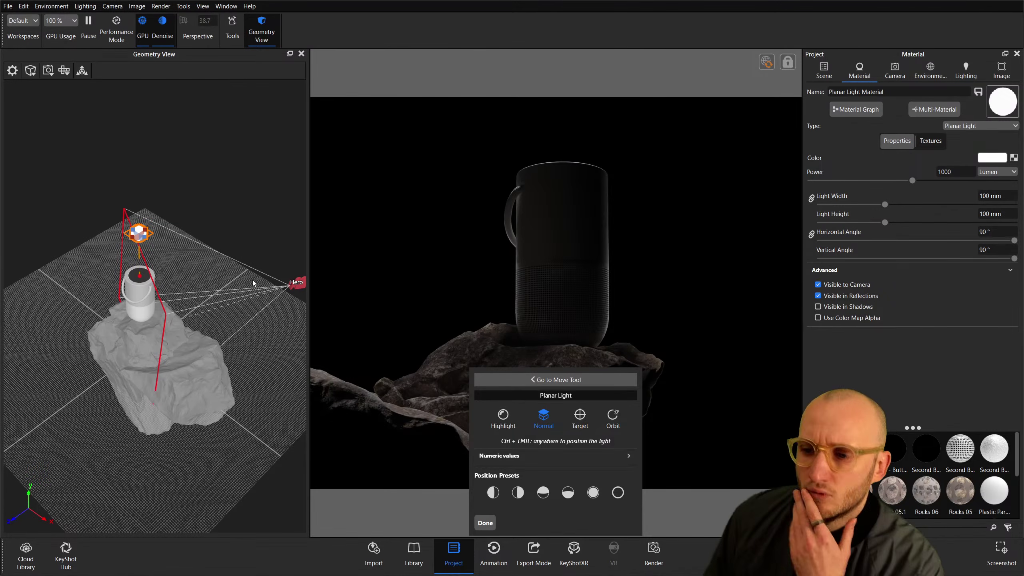
Widen the overhead planar light to about 147 mm and narrow its beam to about 33° horizontally and 25° vertically.
left_click_drag(201, 216, 153, 220)
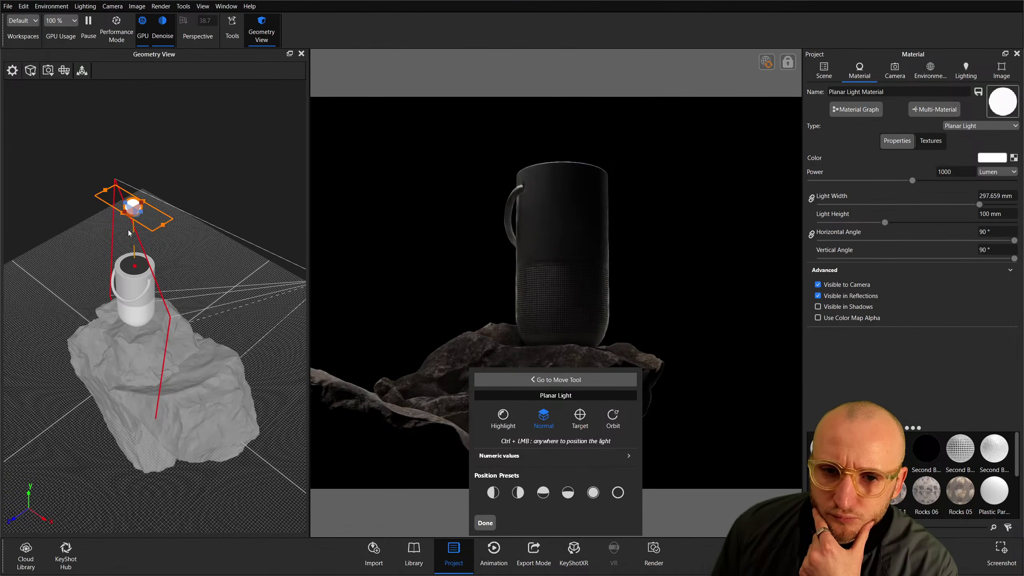
scroll(145, 228, "up", 3)
left_click_drag(167, 225, 149, 202)
scroll(157, 210, "up", 1)
scroll(202, 194, "up", 3)
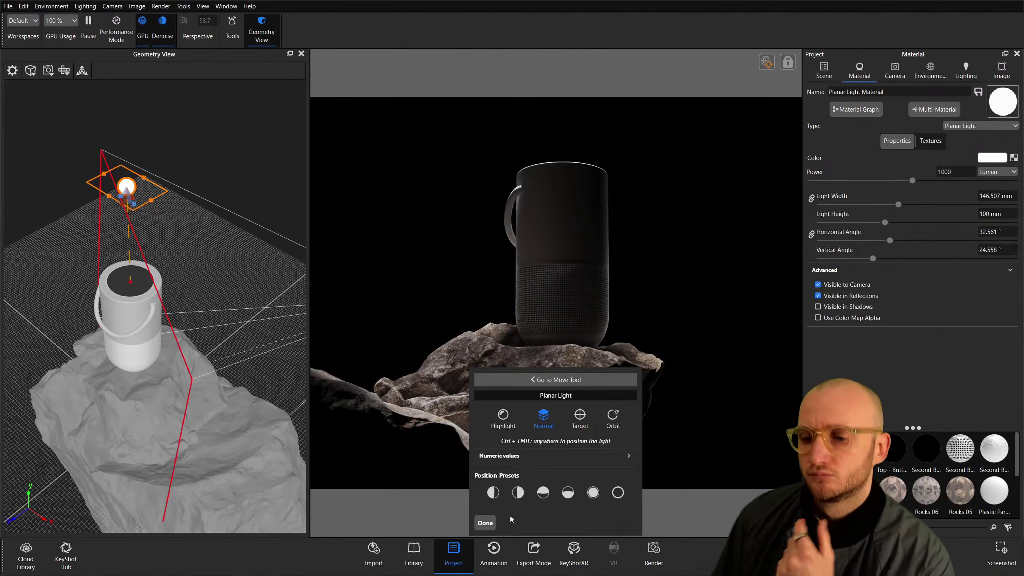
key("Escape")
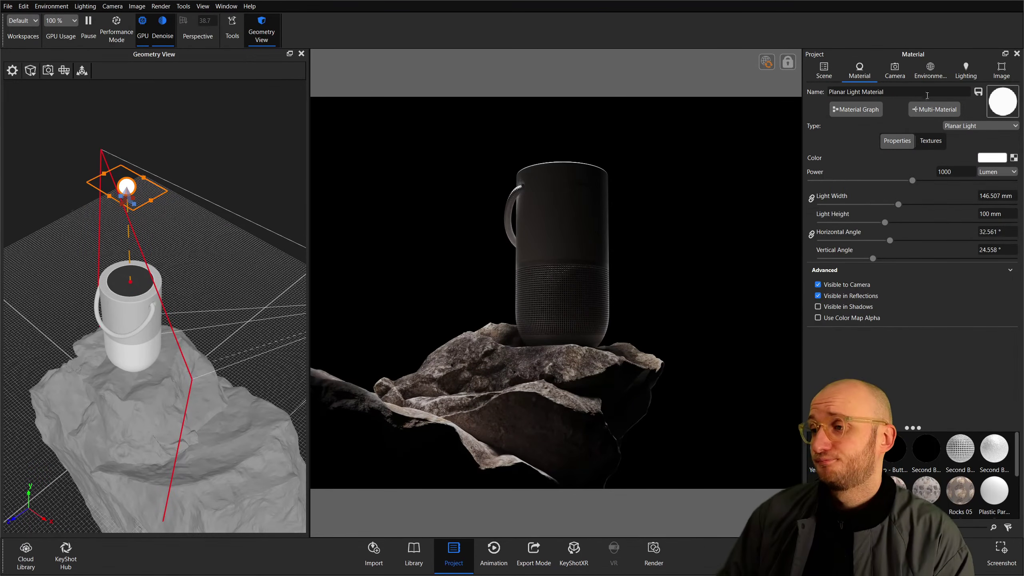
Raise the HDRI pin's brightness to 4.375 and shift the pin slightly sideways to adjust the rim light.
left_click(929, 69)
left_click(929, 215)
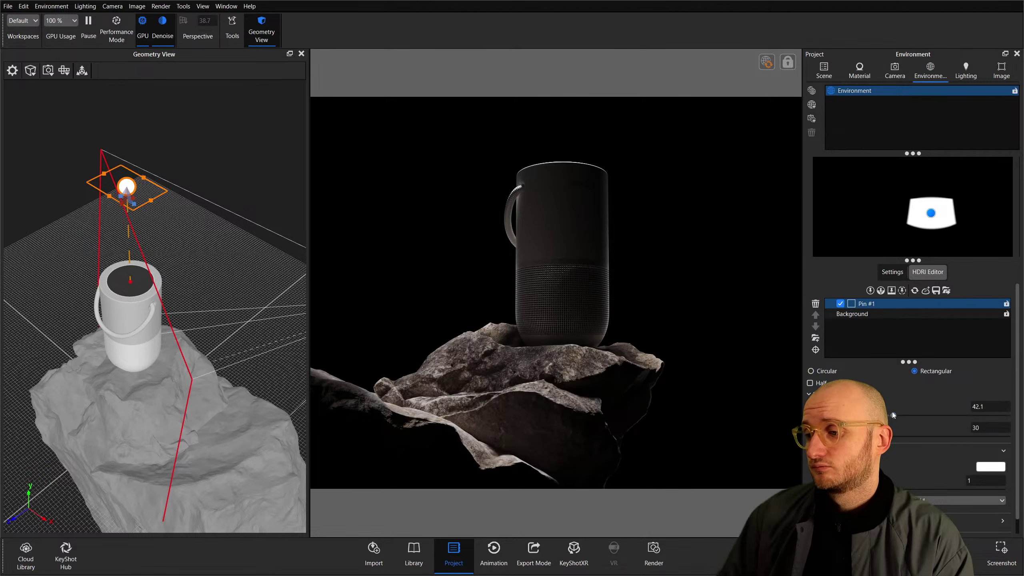
scroll(890, 409, "down", 1)
left_click_drag(918, 474, 979, 481)
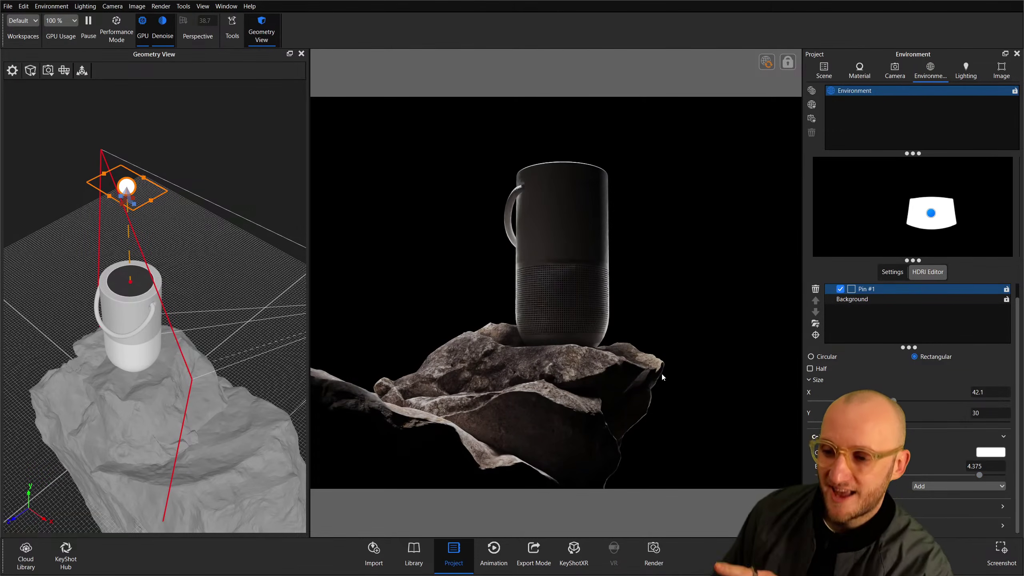
left_click_drag(931, 213, 926, 215)
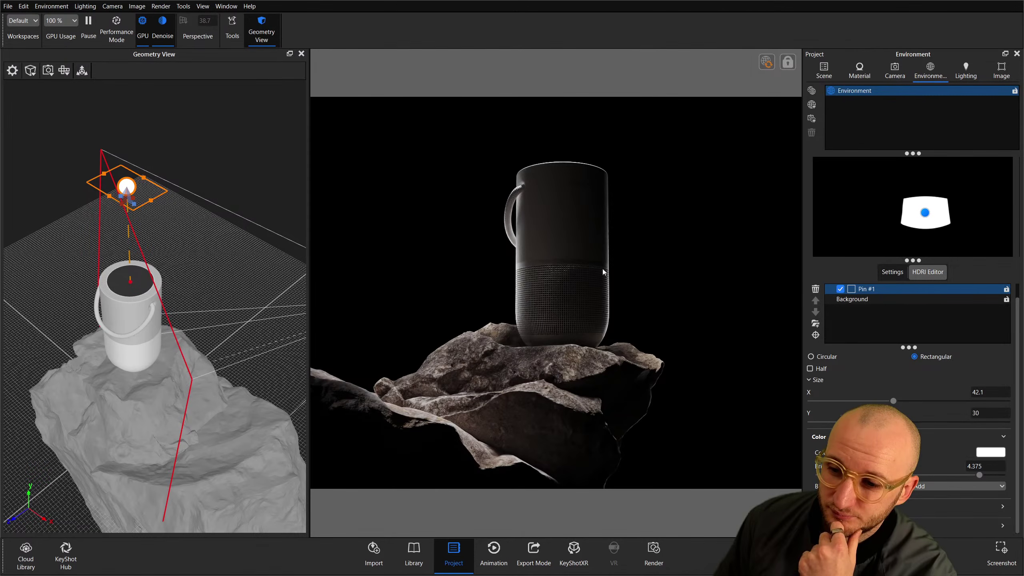
Try a light blue tint of about AAE3FB on the HDRI pin's colour.
left_click(990, 451)
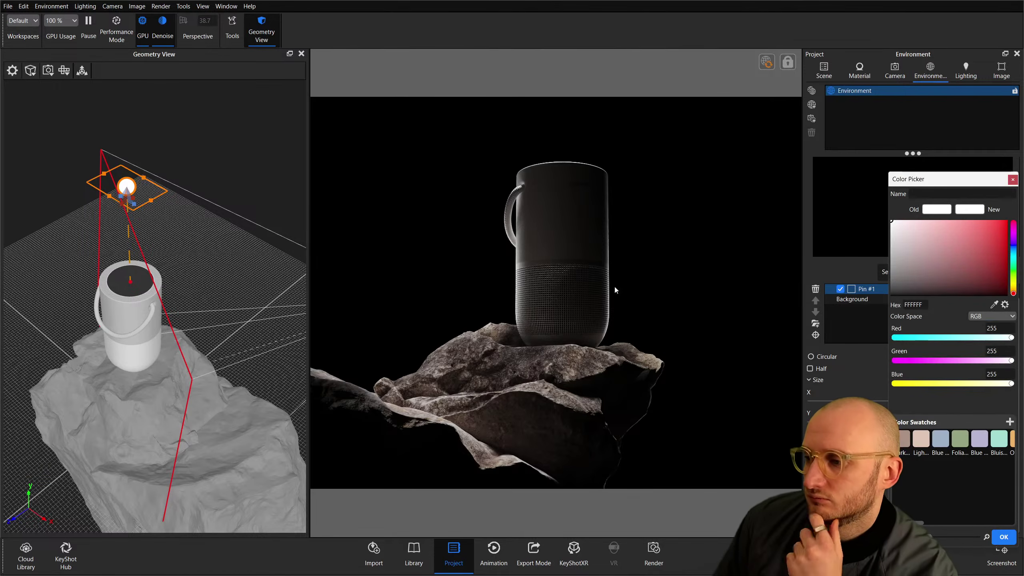
left_click(965, 222)
mouse_move(1012, 250)
left_mouse_down()
mouse_move(1013, 260)
mouse_move(1014, 248)
mouse_move(940, 223)
mouse_move(956, 234)
mouse_move(953, 223)
left_mouse_up()
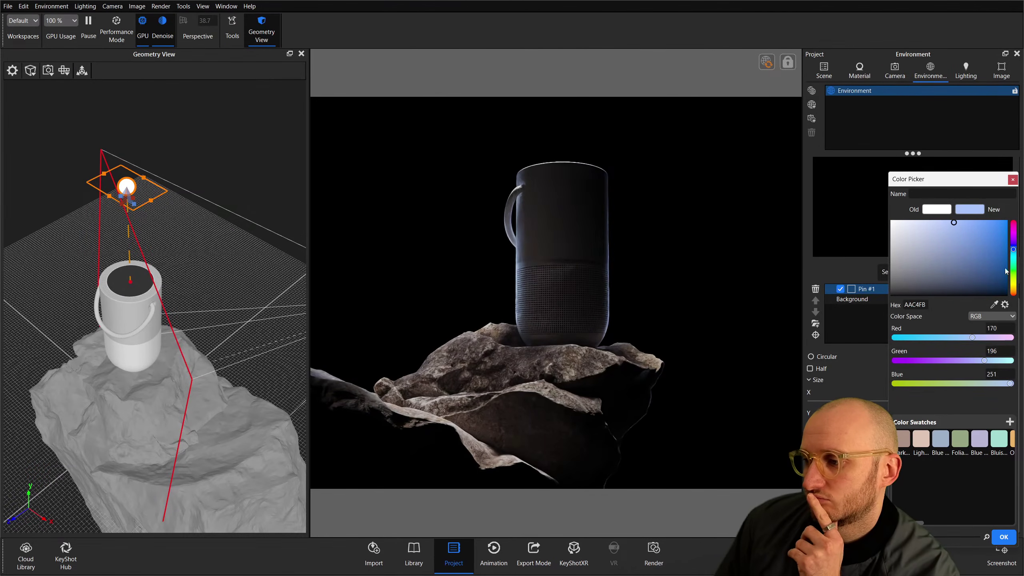
left_click_drag(1013, 251, 1014, 255)
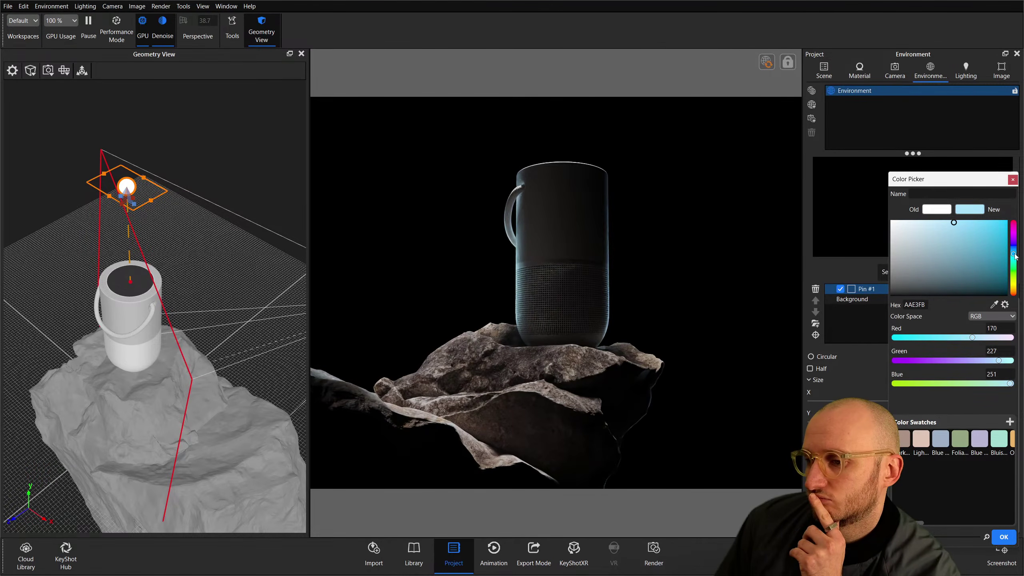
left_click(1004, 537)
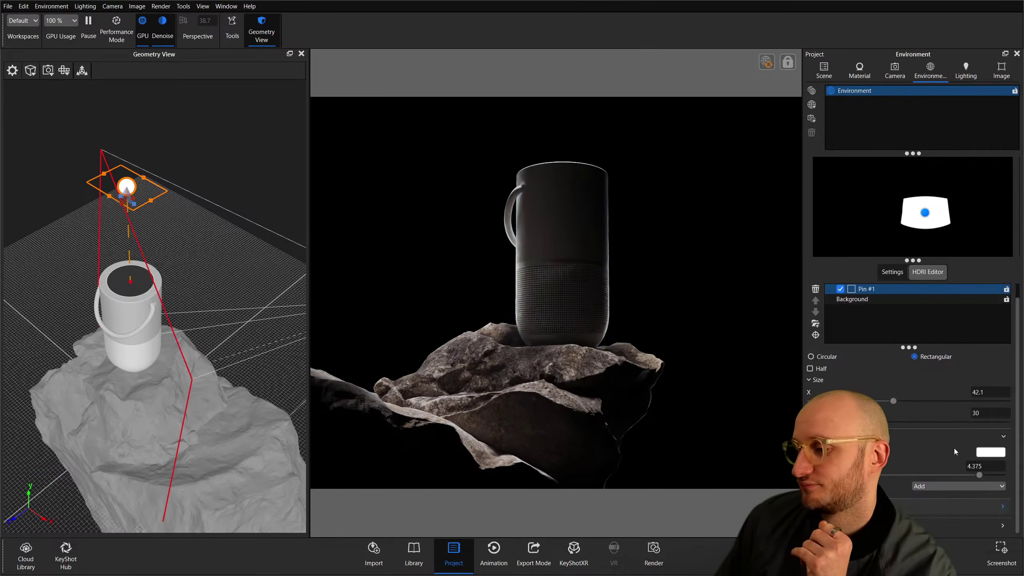
left_click(858, 238)
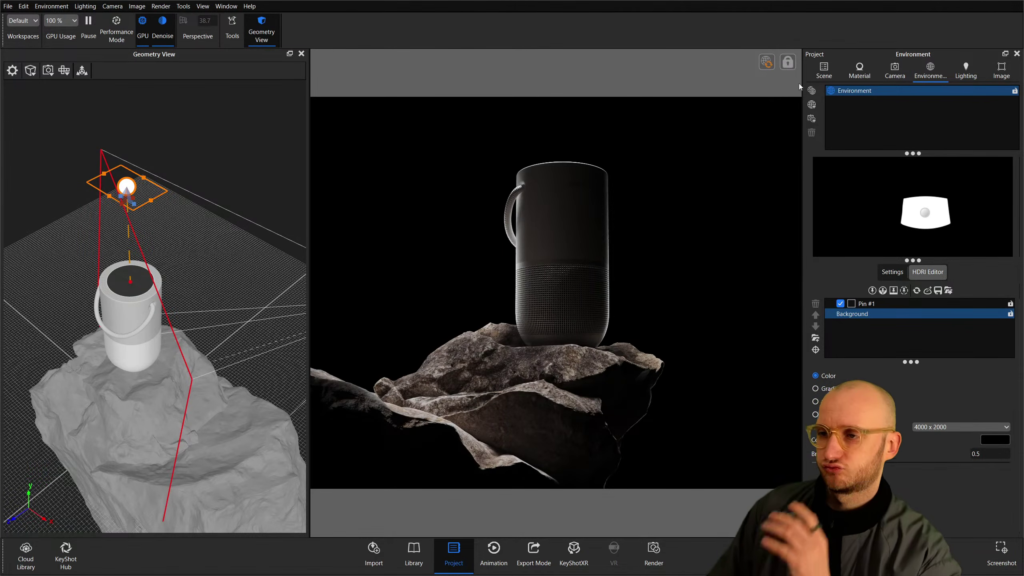
Show the first planar light alongside the overhead one and review both lights' material settings.
left_click(824, 70)
double_click(894, 169)
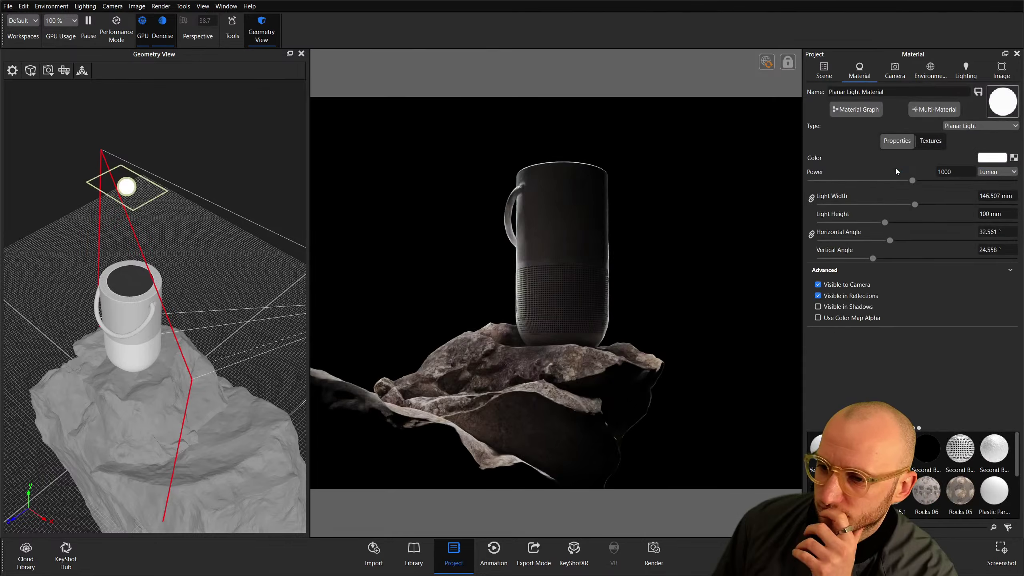
left_click(823, 71)
left_click(896, 157)
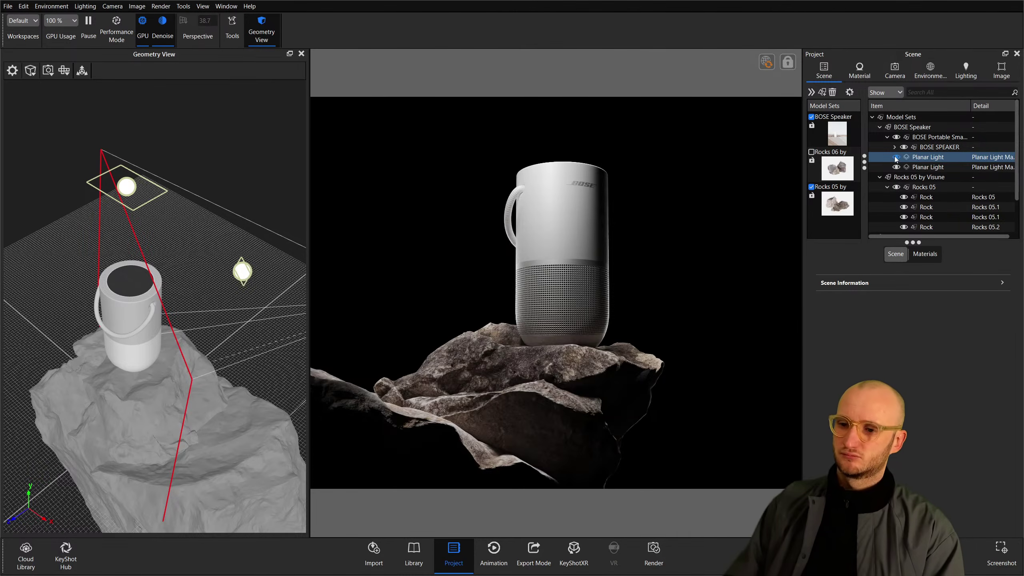
left_click(895, 156)
left_click(894, 158)
double_click(894, 158)
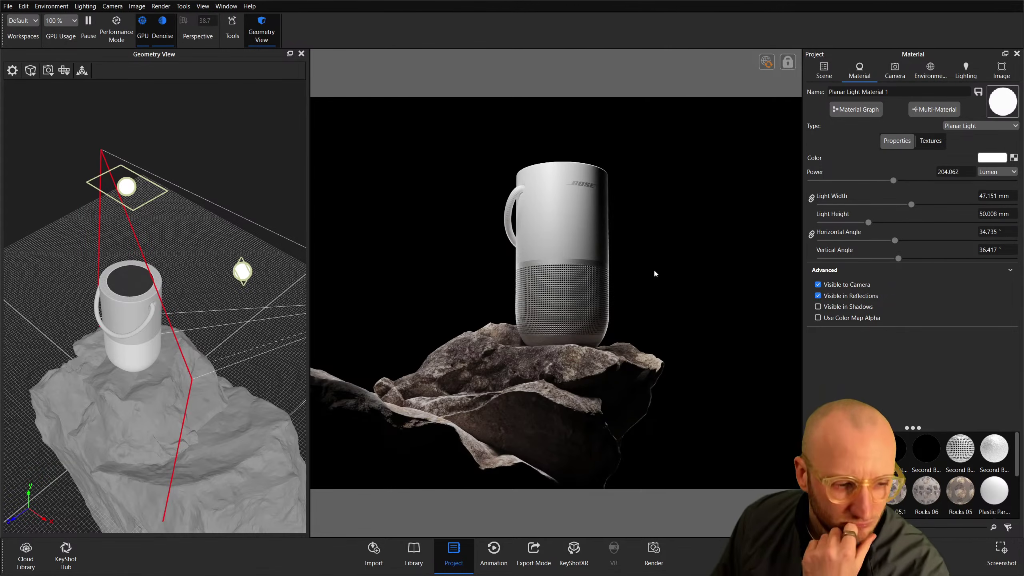
Hide both existing planar lights and save the scene.
left_click(831, 71)
left_click(896, 167)
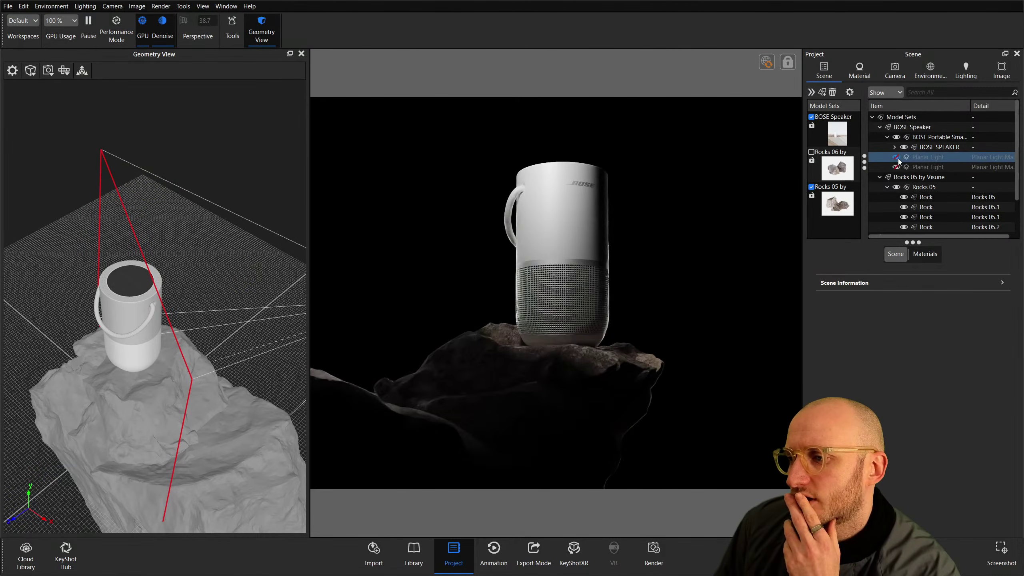
left_click(896, 157)
key("ctrl+s")
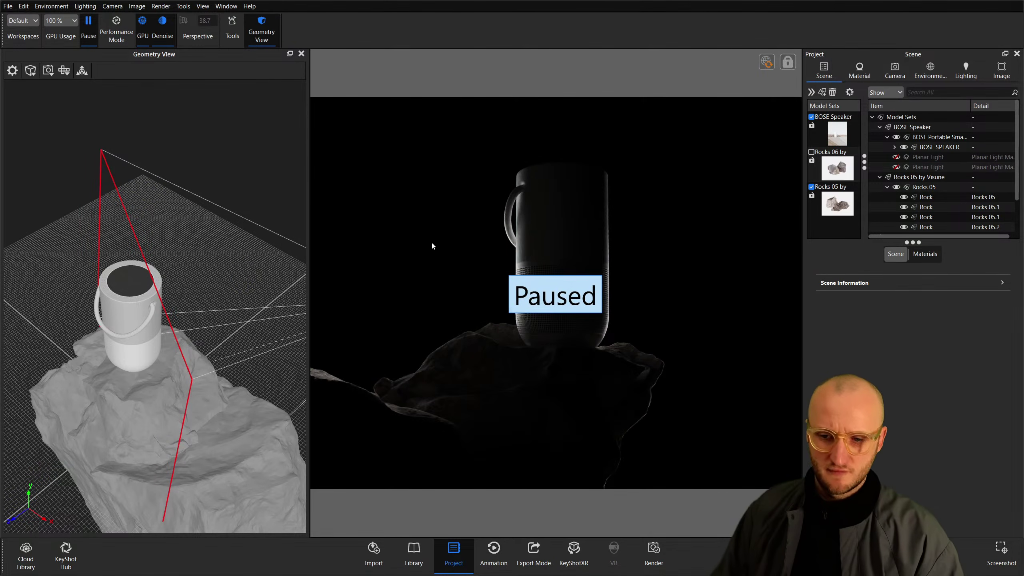
Add a third planar light and place it with Highlight on the speaker's upper body, at about X -373, Y 687, Z -395 mm.
key("ctrl+l")
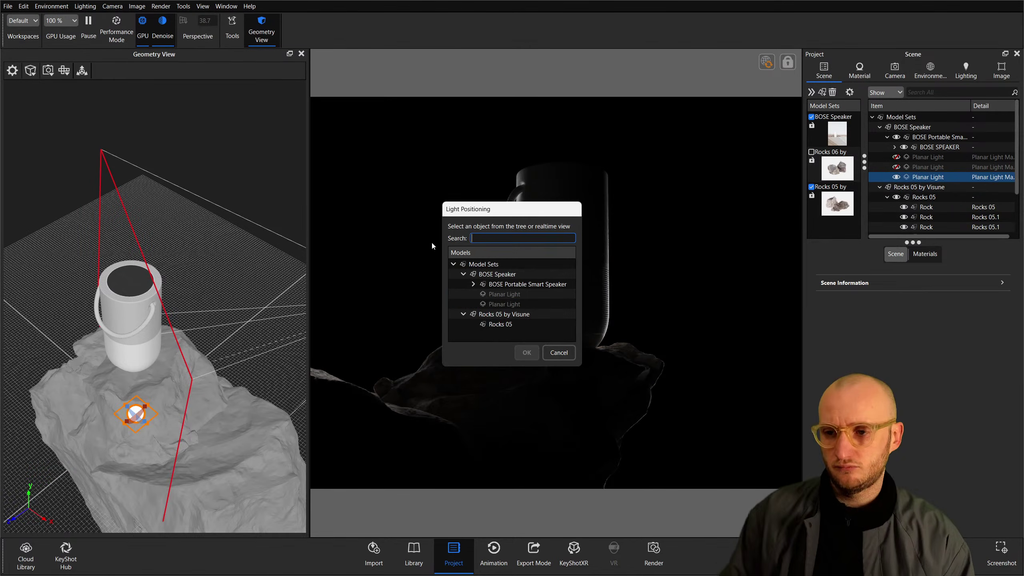
left_click(504, 314)
left_click(526, 352)
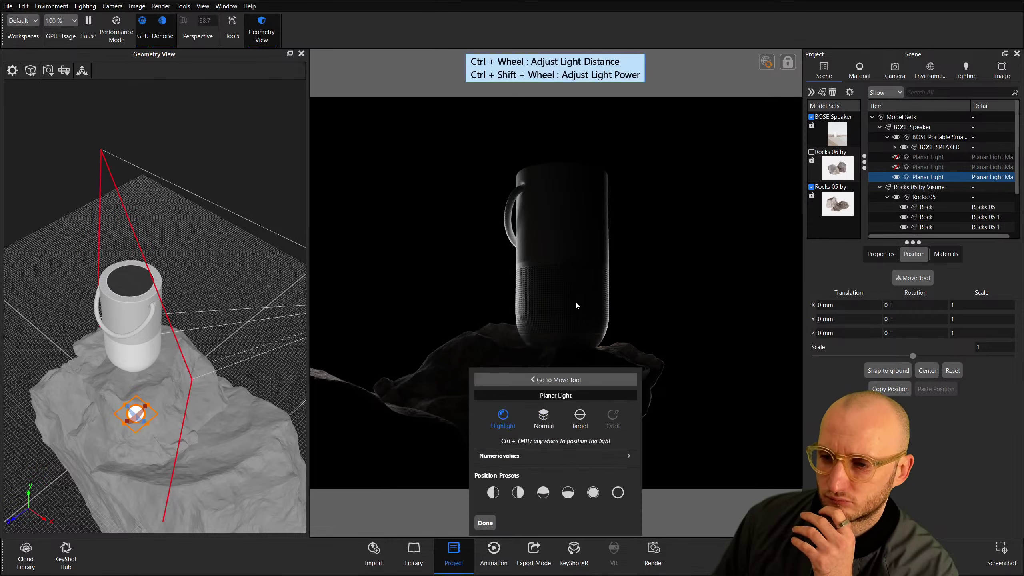
left_click(591, 204)
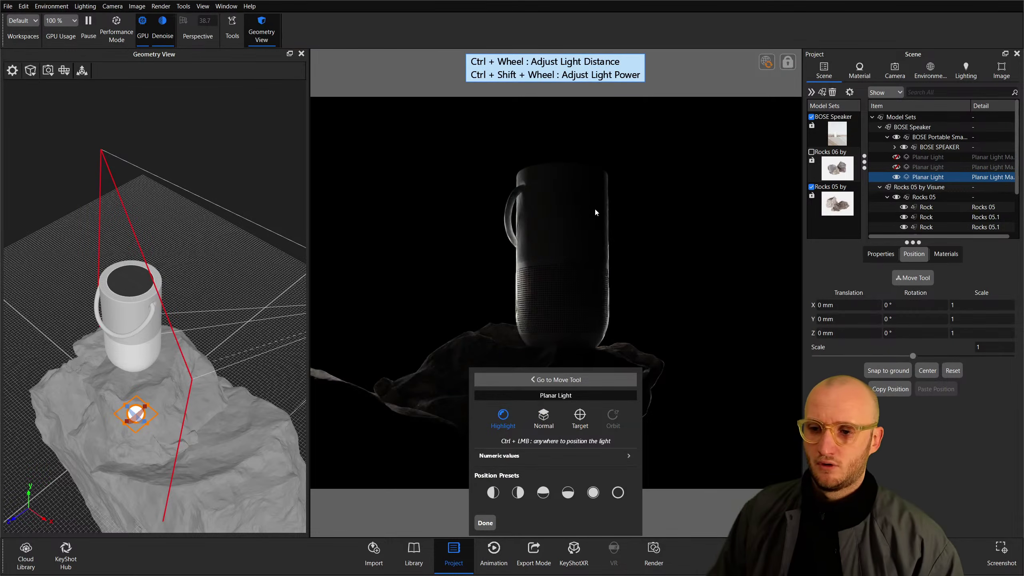
left_click_drag(593, 215, 592, 185)
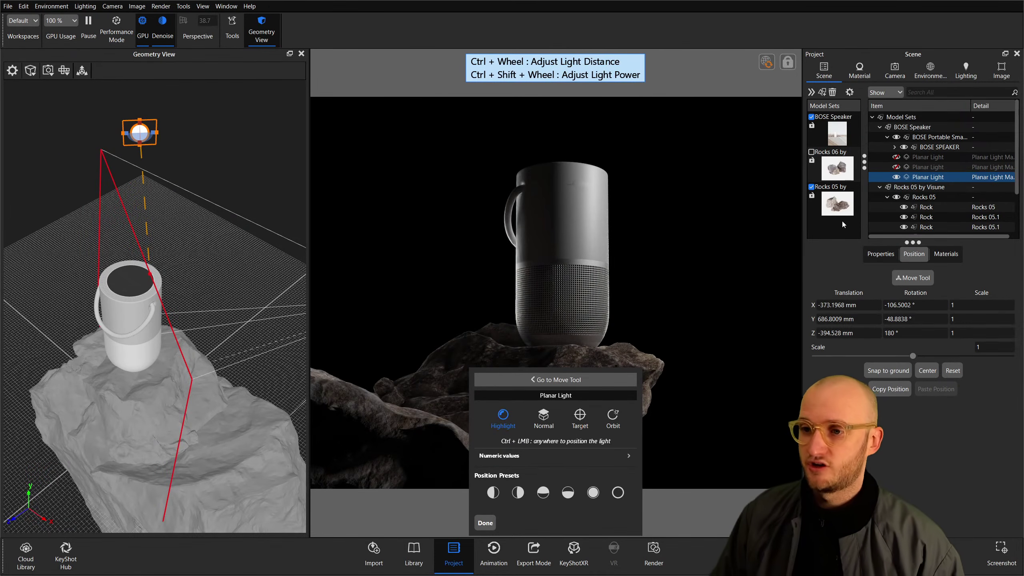
Orbit the third planar light to about X -74, Y 171, Z -360 mm, toggle its visibility and check its material settings.
left_click(611, 418)
left_click_drag(641, 307, 665, 309)
left_click(488, 523)
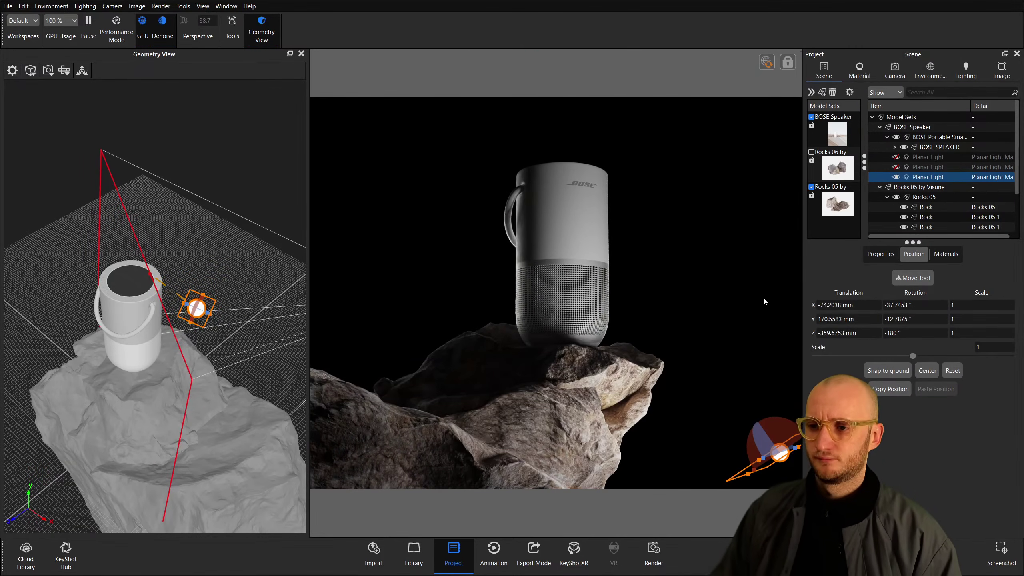
left_click(895, 177)
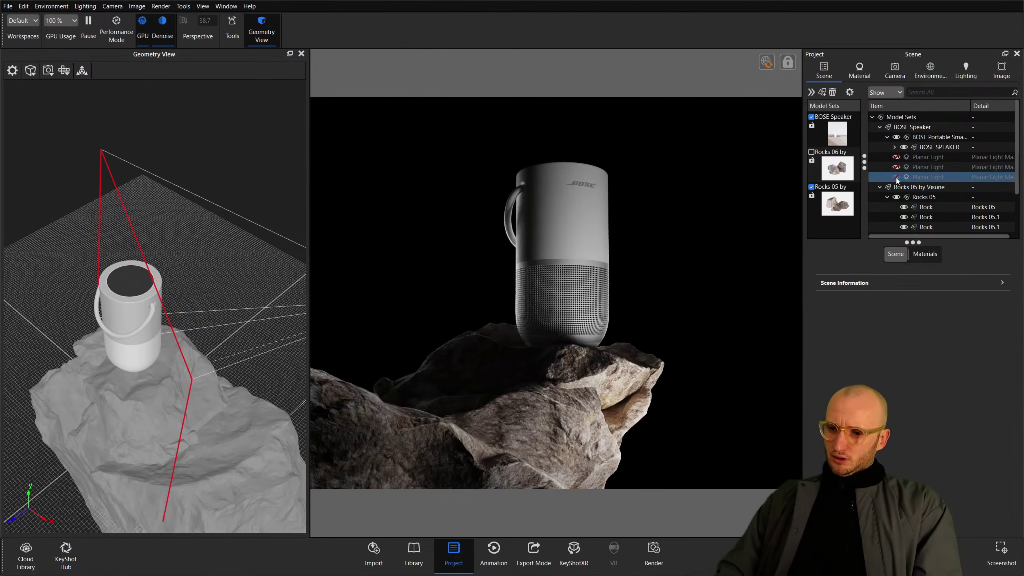
left_click(895, 178)
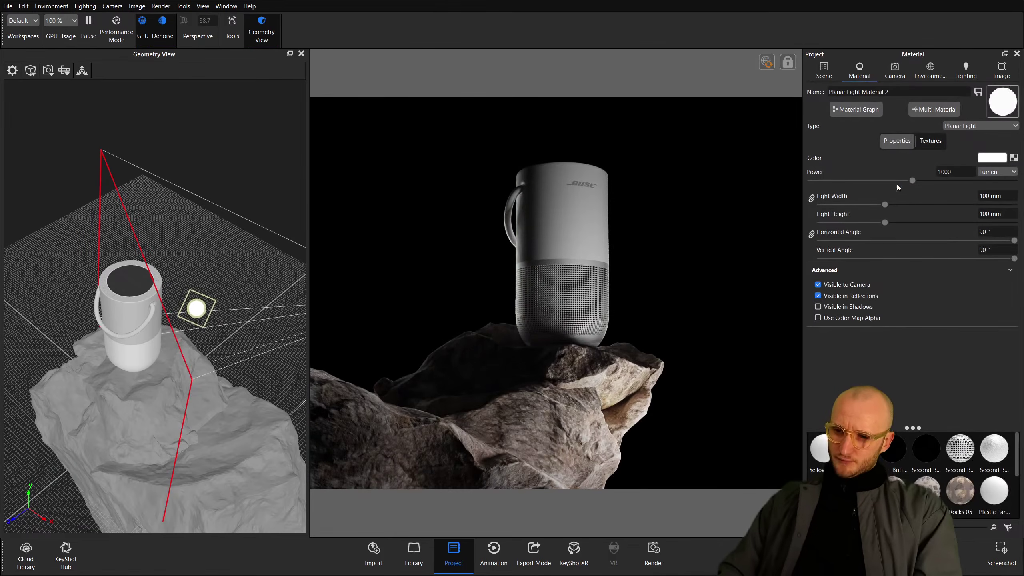
left_click(818, 69)
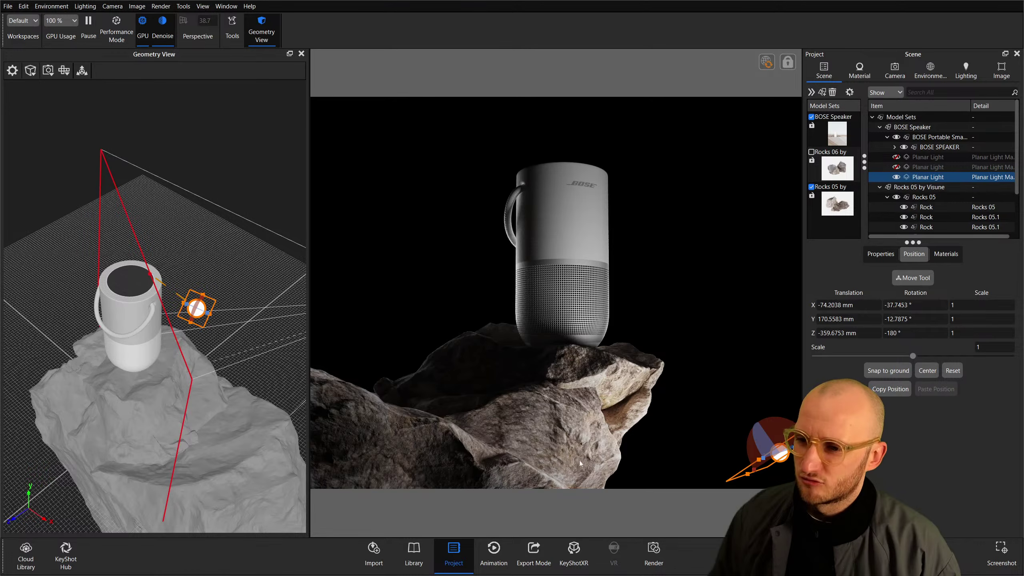
Reposition the third planar light near the speaker's upper handle side, at about X 158, Y 615, Z -58 mm.
left_click(911, 282)
left_click(393, 117)
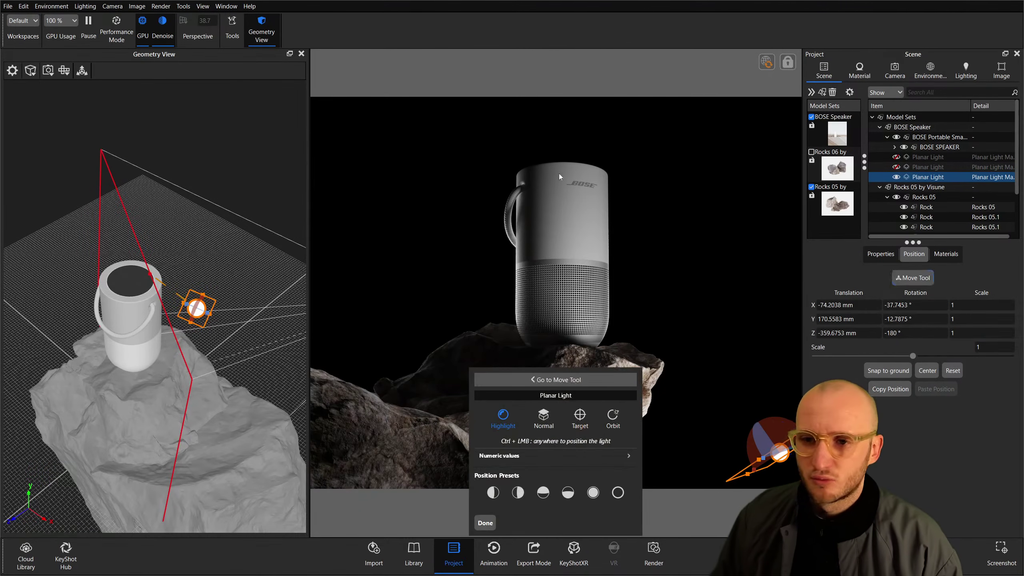
left_click_drag(647, 397, 517, 238)
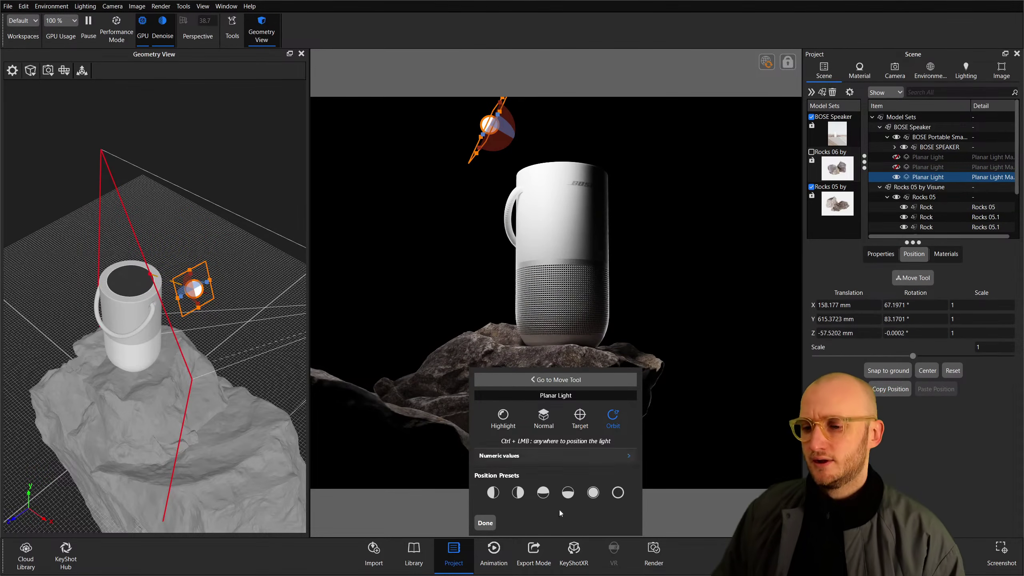
left_click(485, 523)
Hide the third planar light and show the first and overhead planar lights again.
left_click(895, 177)
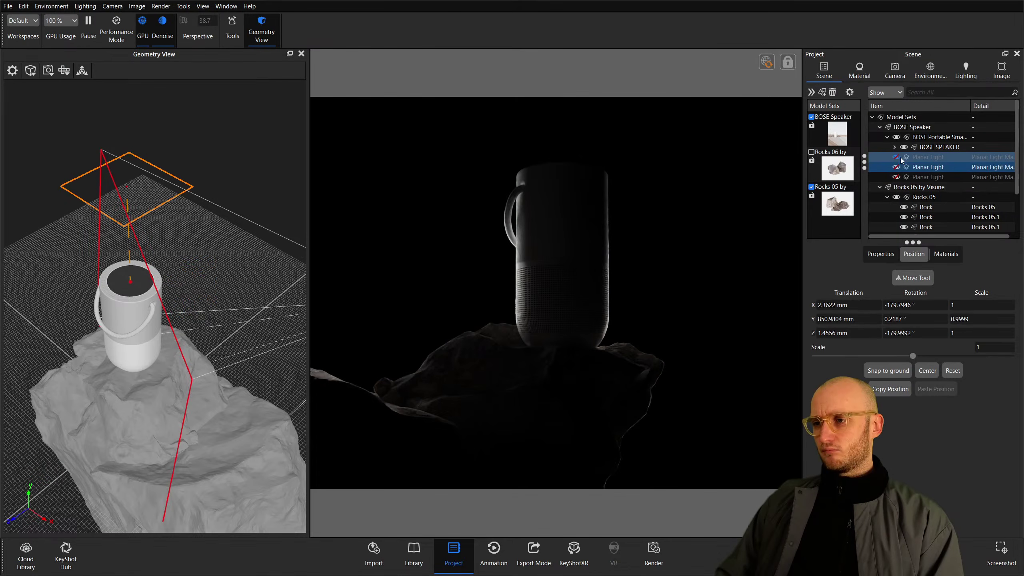
left_click(896, 166)
left_click(895, 157)
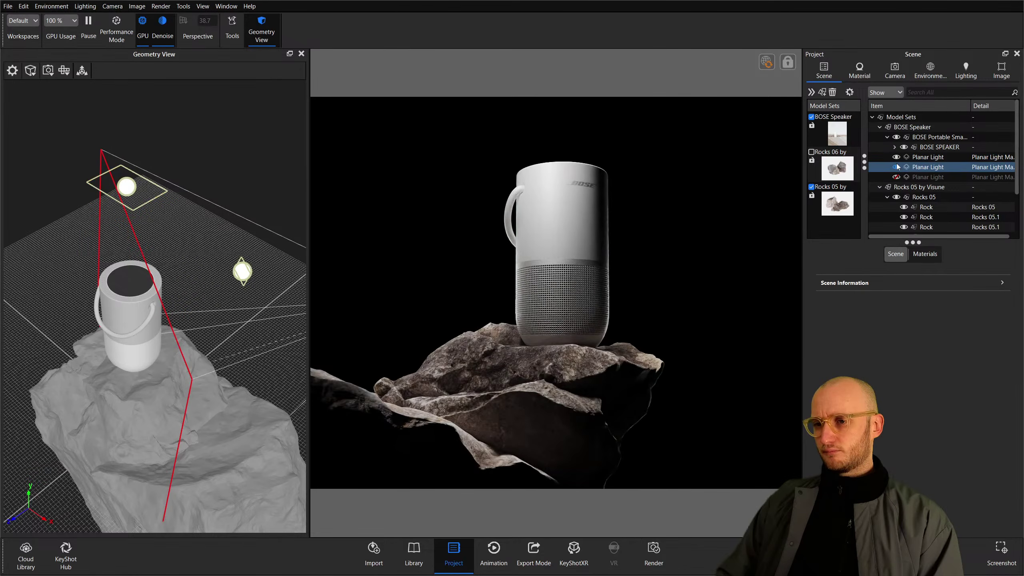
Reshape the overhead planar light to about 101 × 172 mm and adjust its beam to about 6.3° horizontal and 47.4° vertical.
left_click(906, 177)
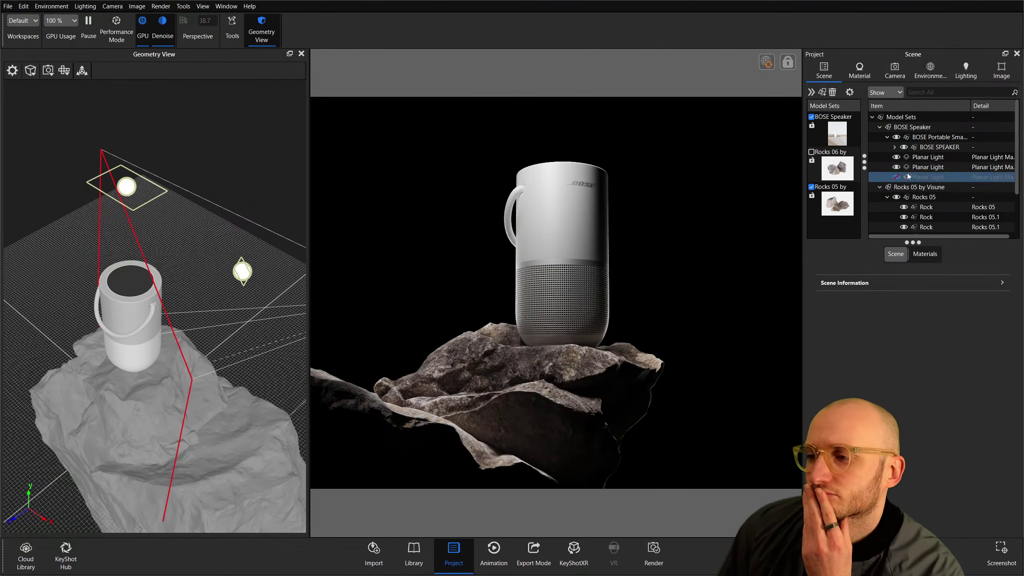
left_click(907, 167)
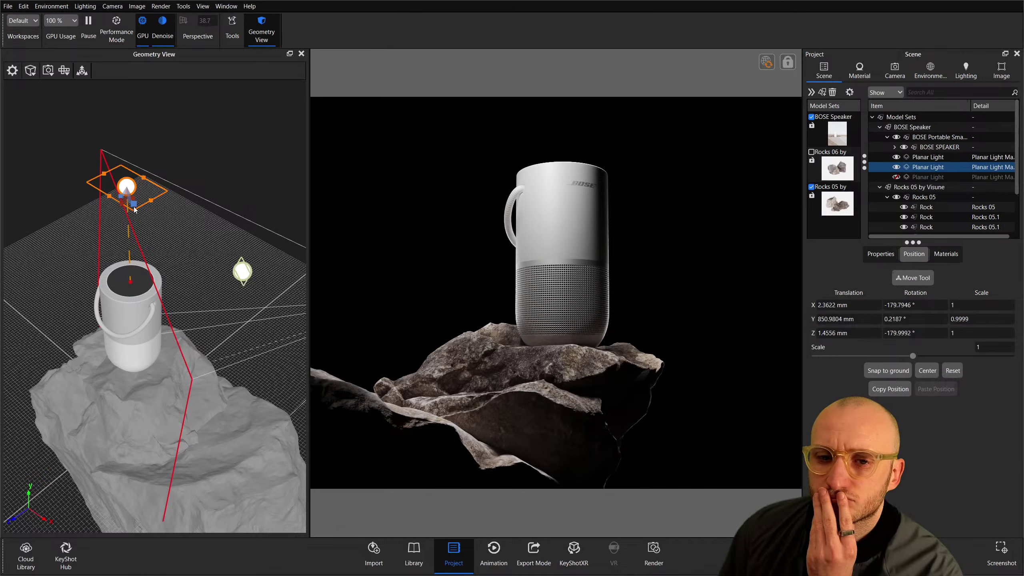
left_click_drag(134, 209, 133, 209)
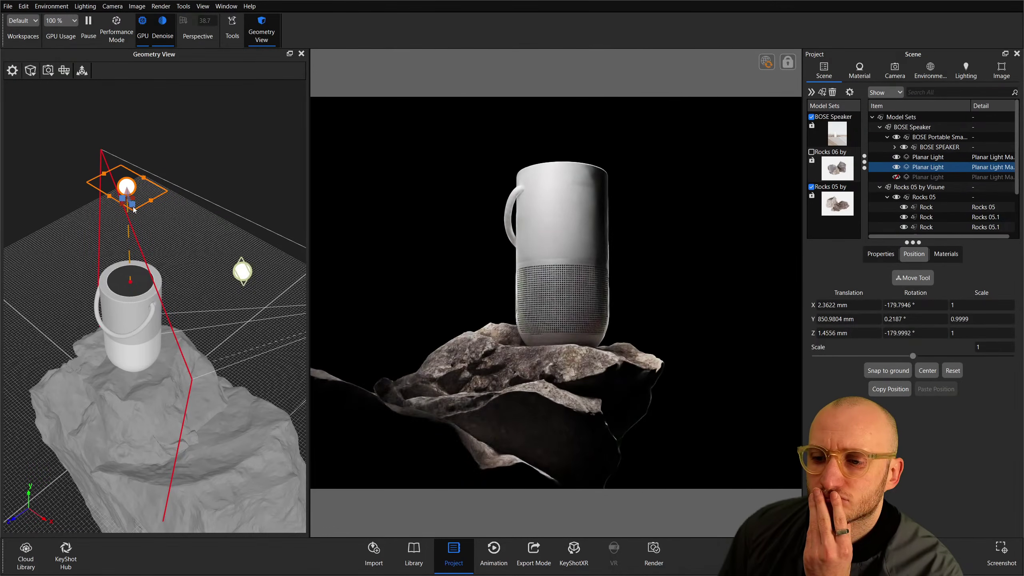
mouse_move(134, 209)
left_mouse_down()
mouse_move(95, 210)
mouse_move(146, 197)
left_mouse_up()
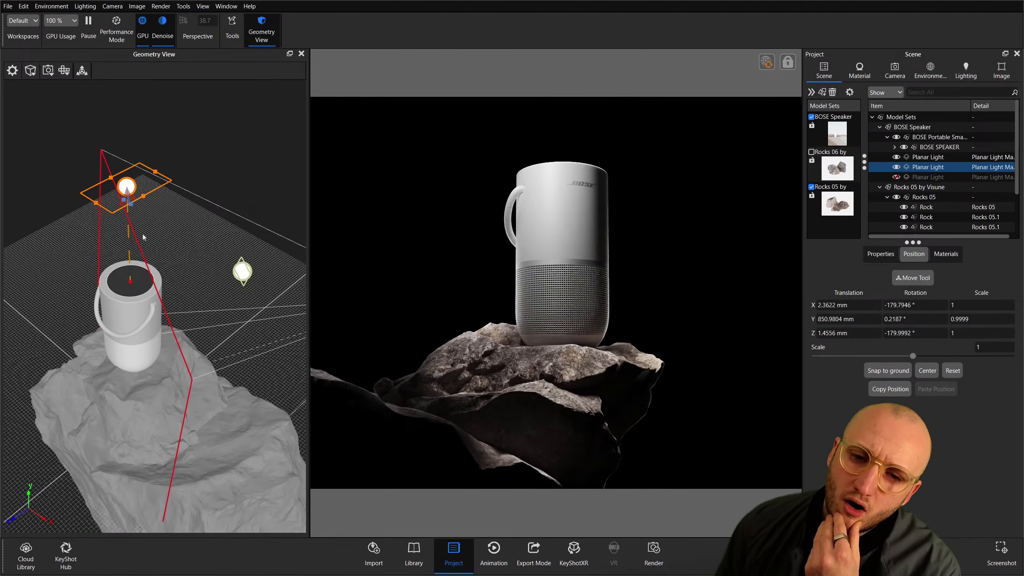
left_click_drag(182, 230, 192, 233)
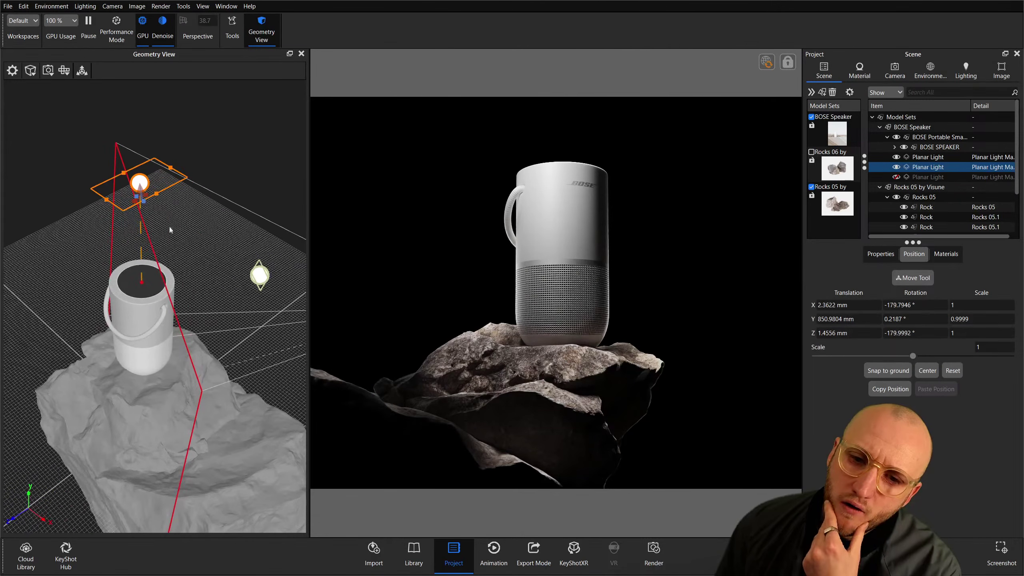
left_click_drag(136, 204, 144, 204)
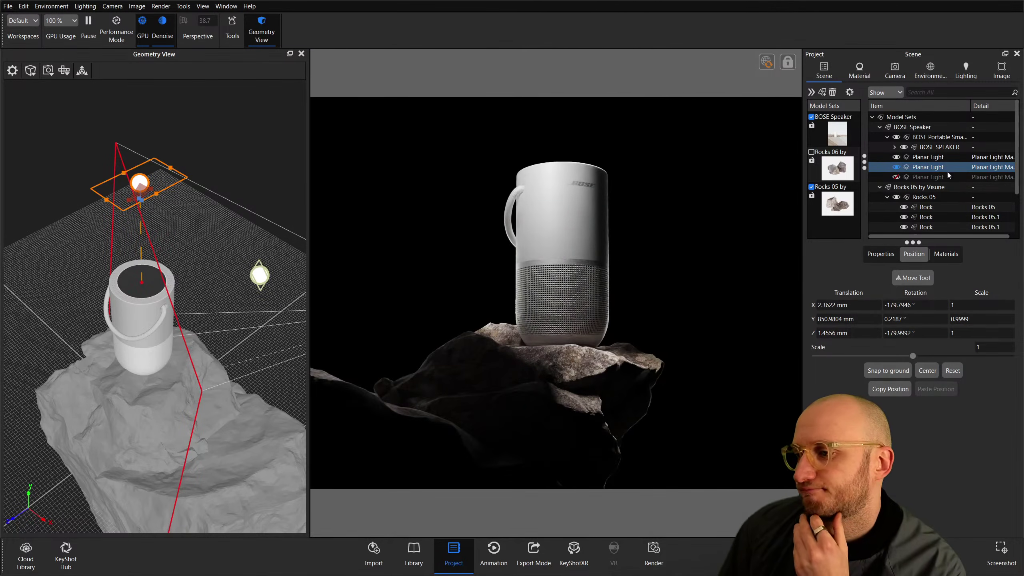
Set the overhead planar light's color to red.
double_click(944, 169)
left_click(991, 157)
left_click_drag(975, 242, 997, 202)
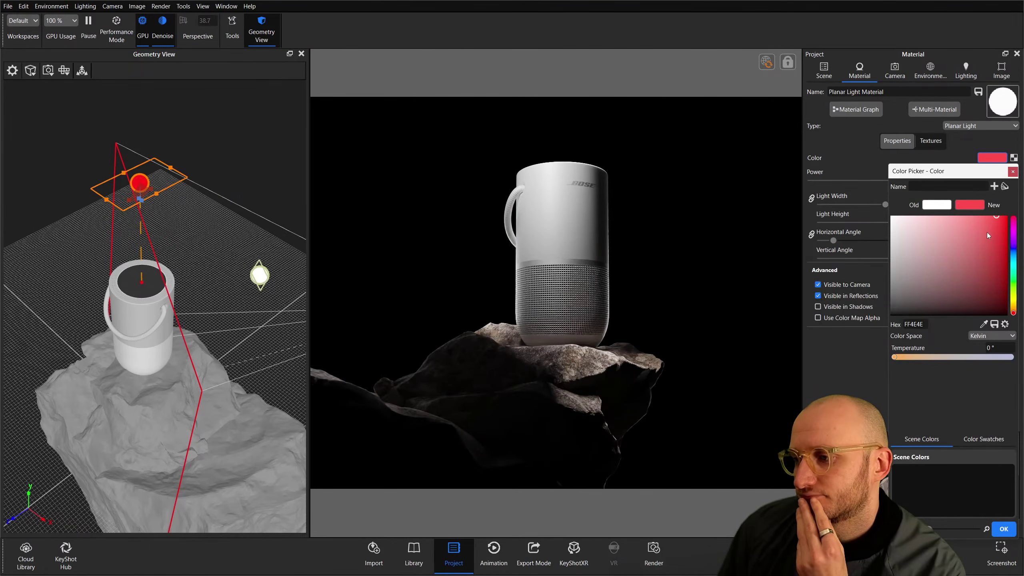
left_click(1009, 530)
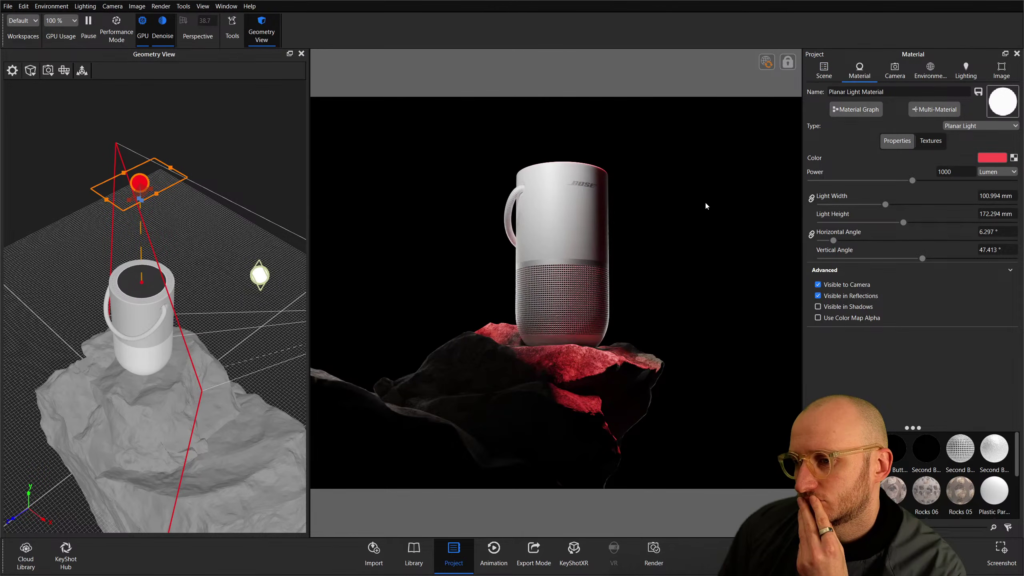
Change the overhead planar light's color to pale lime green, hex CFFD89, and return to the scene tree.
left_click(994, 157)
left_click_drag(1014, 291, 1013, 282)
left_click(973, 217)
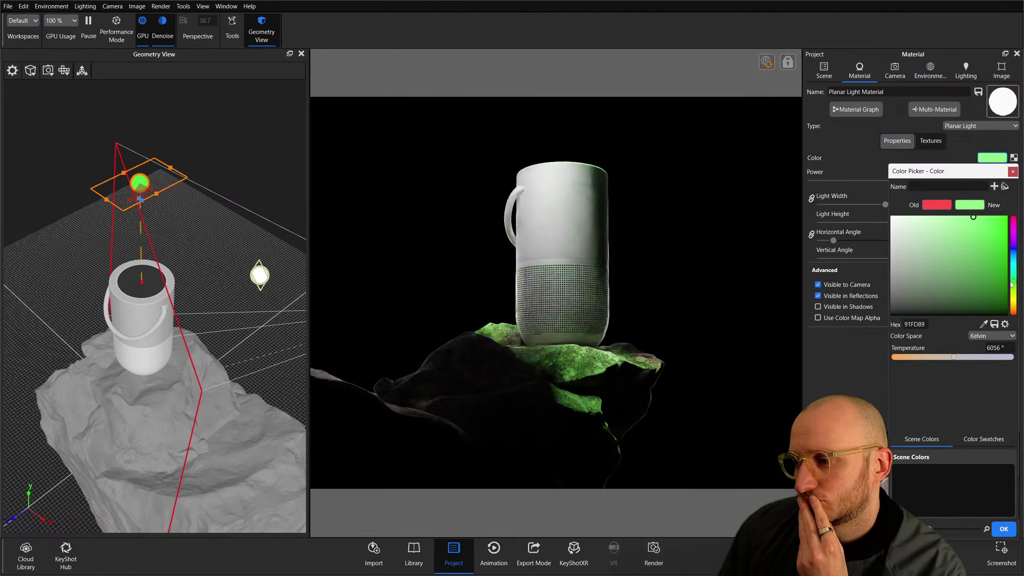
left_click(1014, 289)
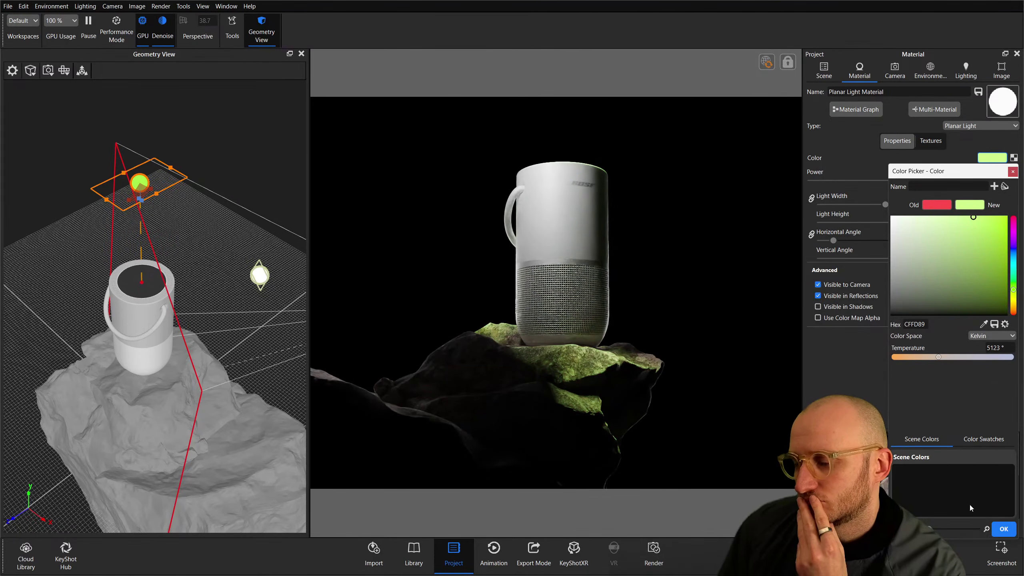
left_click(1003, 528)
left_click(823, 70)
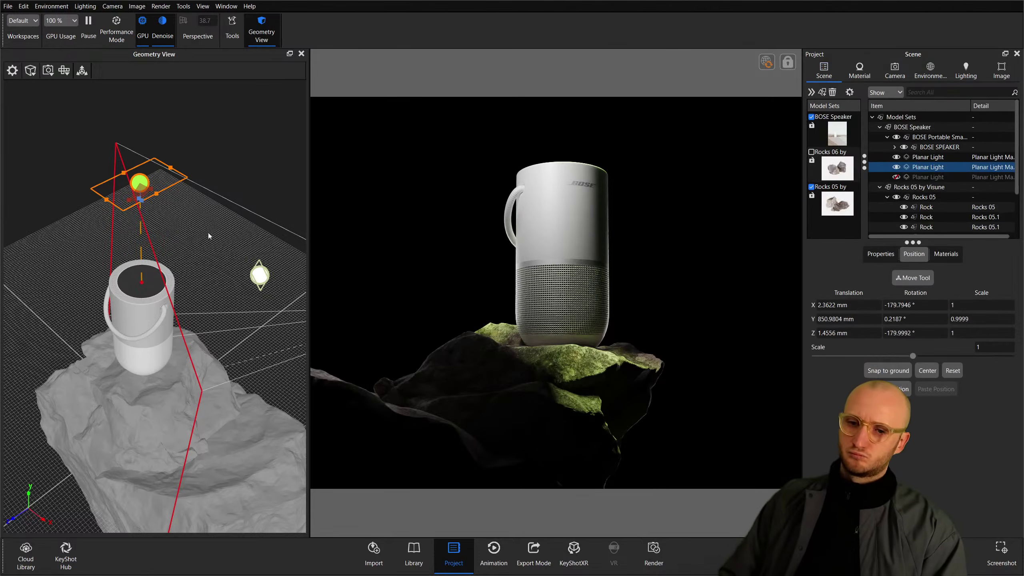
Move the green planar light to about X 46.23 mm, Y 851.62 mm, Z 179.38 mm.
left_click(82, 70)
left_click_drag(153, 108, 217, 254)
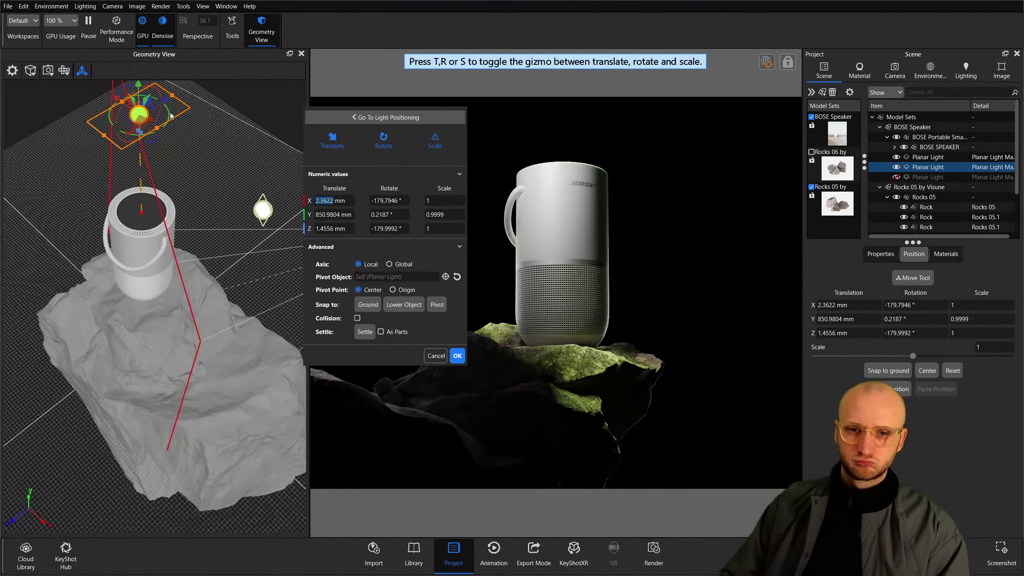
left_click_drag(152, 108, 227, 249)
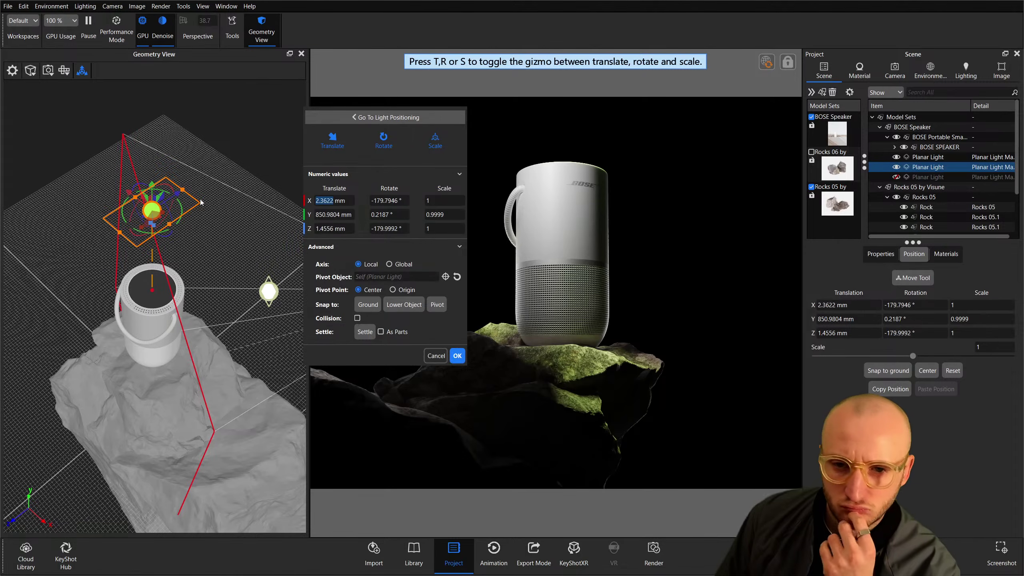
left_click_drag(150, 197, 124, 232)
Try rotating the green planar light about 82.4° around Y and shifting it across the speaker, lastly about -123.2 mm along X.
key("r")
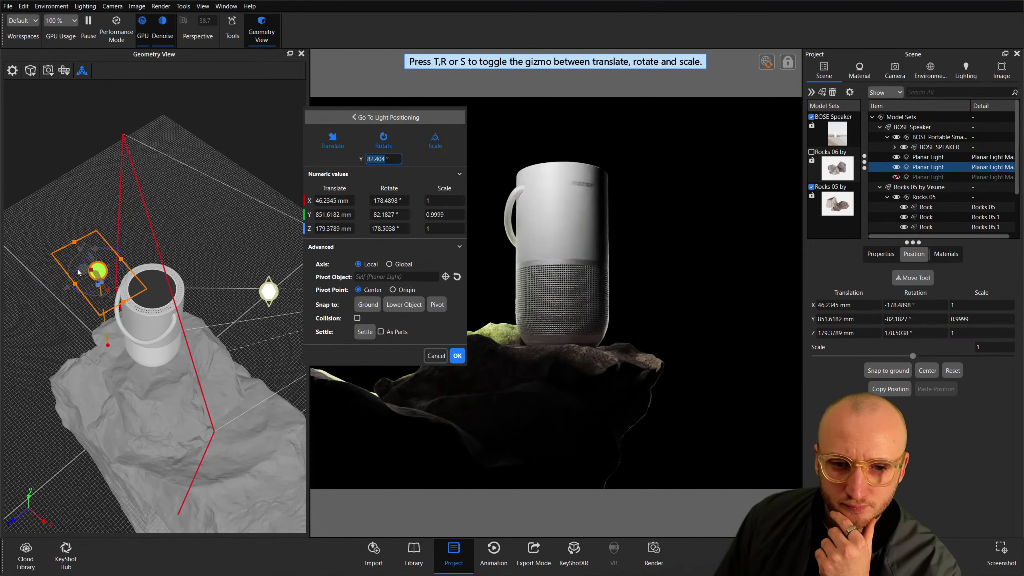
key("t")
left_click_drag(81, 273, 142, 322)
left_click_drag(136, 282, 197, 335)
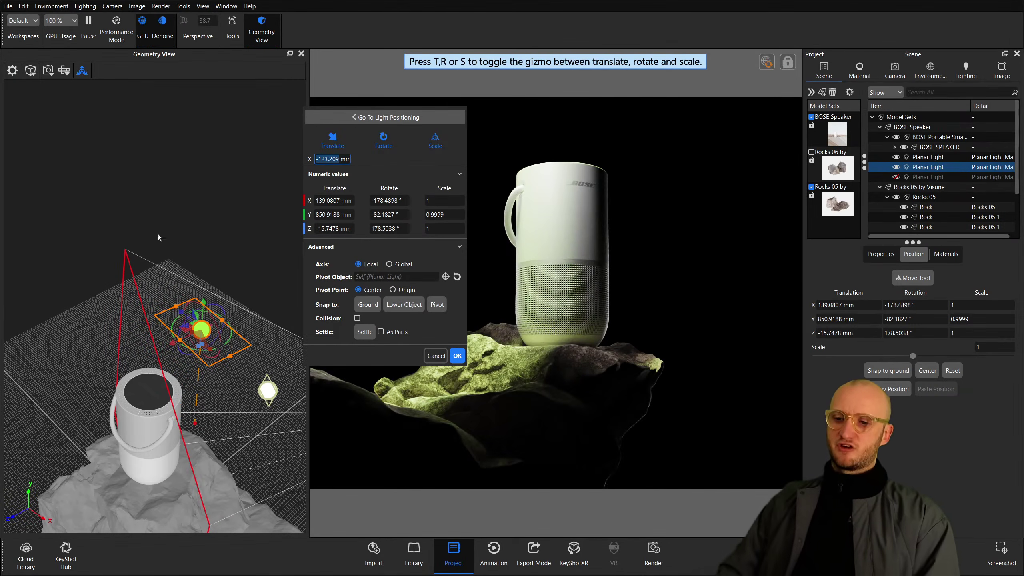
Undo the green planar light's last two moves and its rotation, and accept the restored placement.
key("ctrl+z")
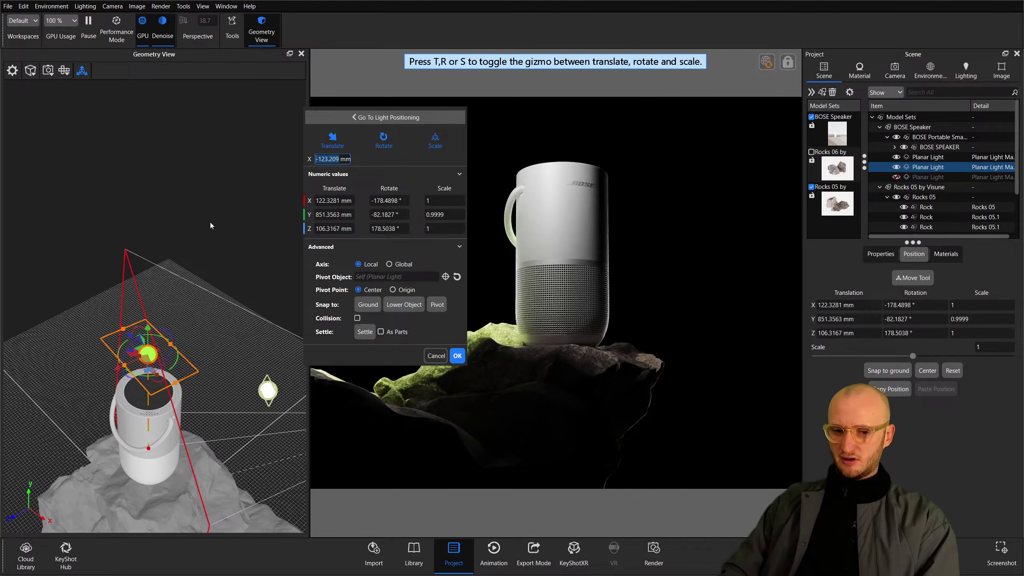
key("ctrl+z")
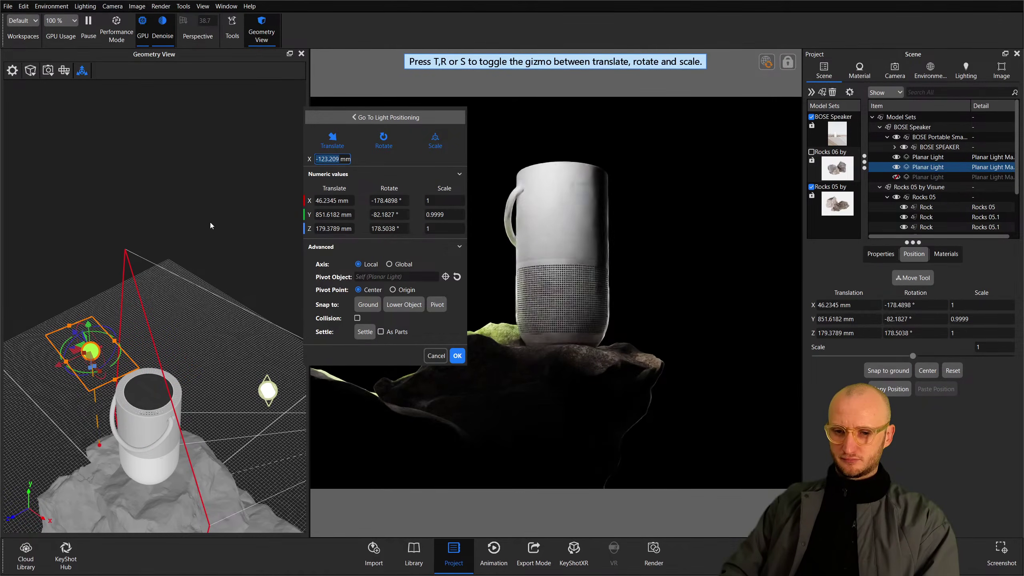
key("ctrl+z")
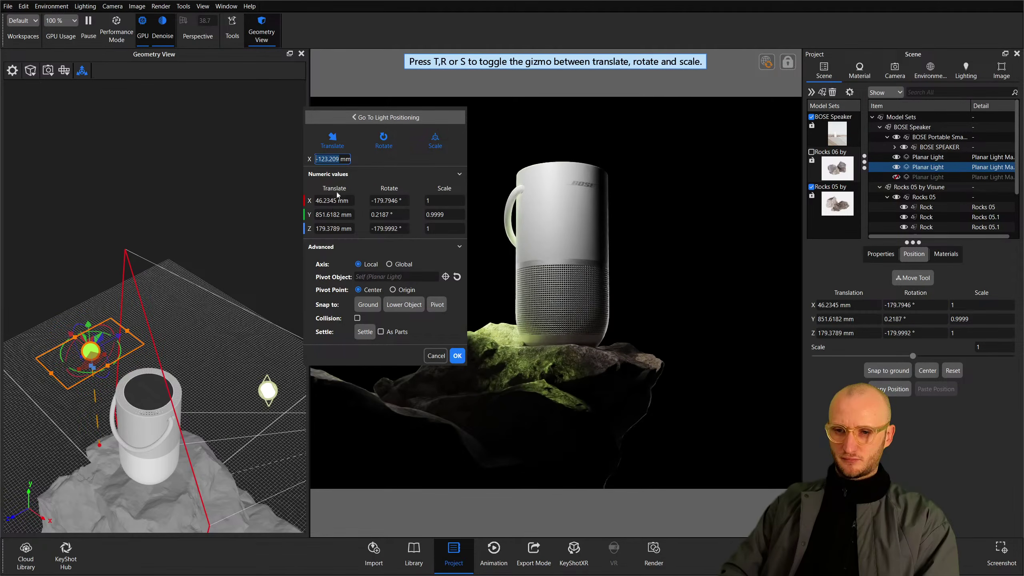
left_click(457, 355)
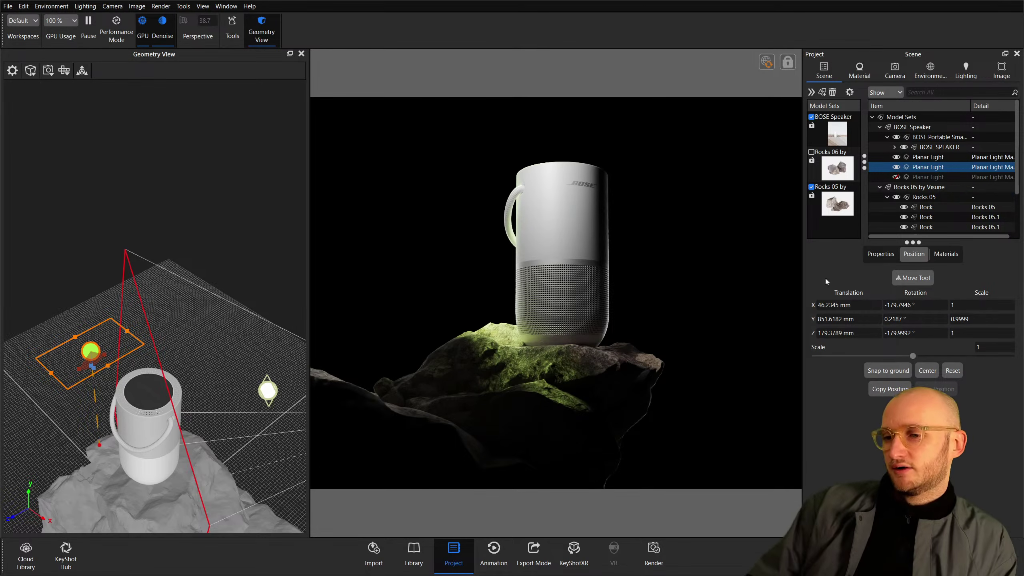
In the Rocks 05.1 material graph, insert a Color Adjust node between the base color texture map and the diffuse input.
left_click(859, 71)
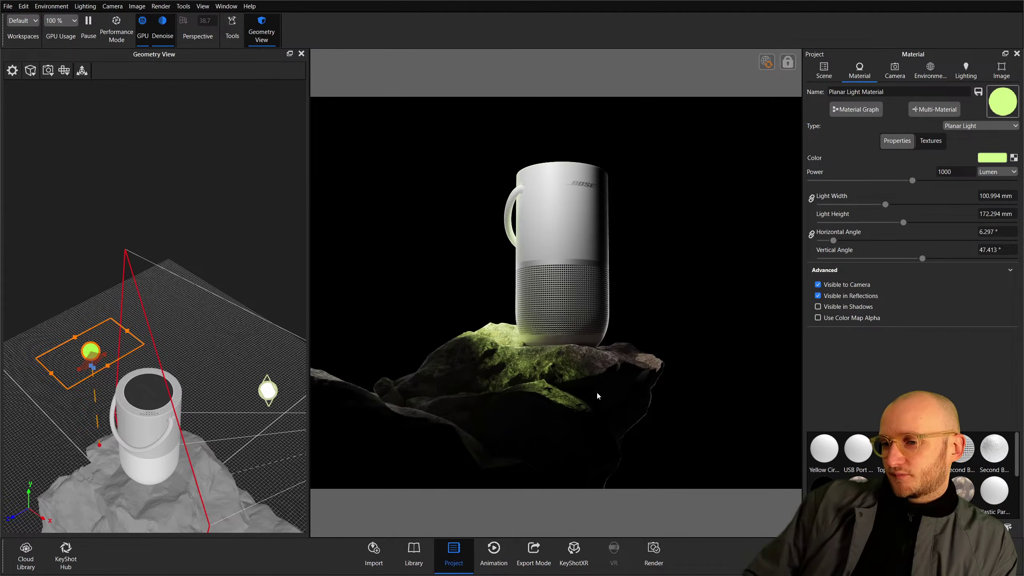
double_click(598, 396)
left_click(914, 139)
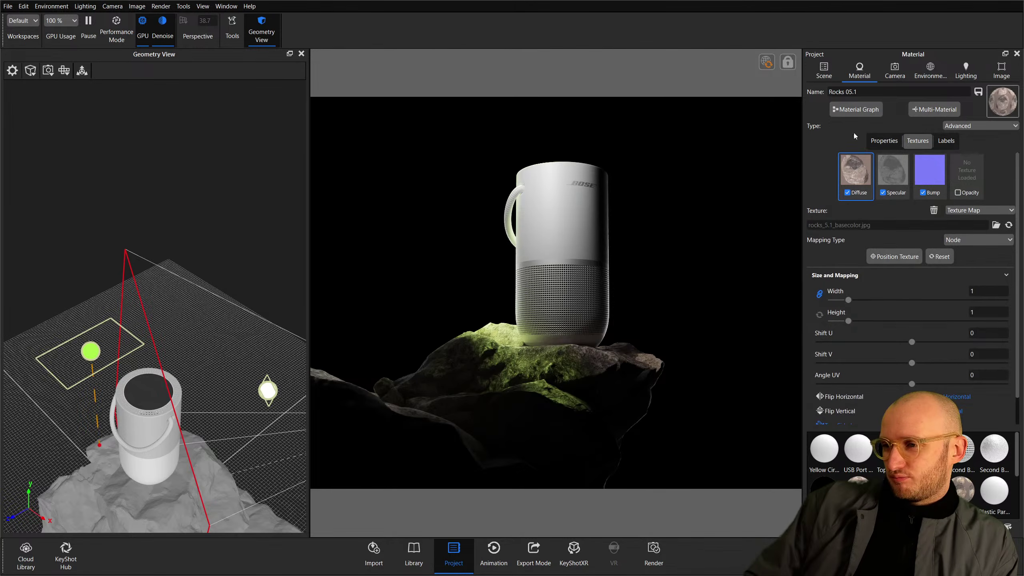
left_click(846, 113)
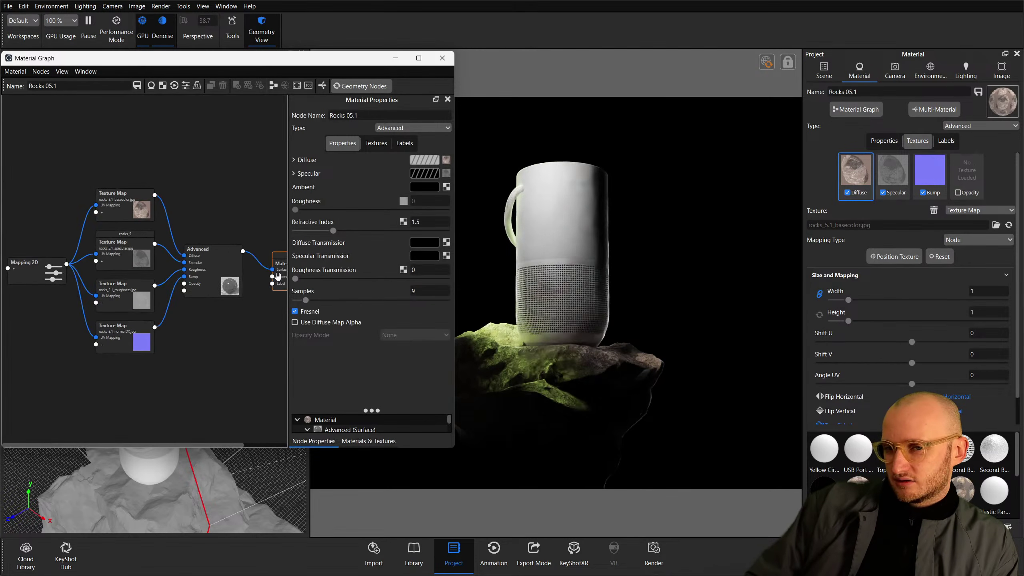
left_click_drag(237, 275, 303, 270)
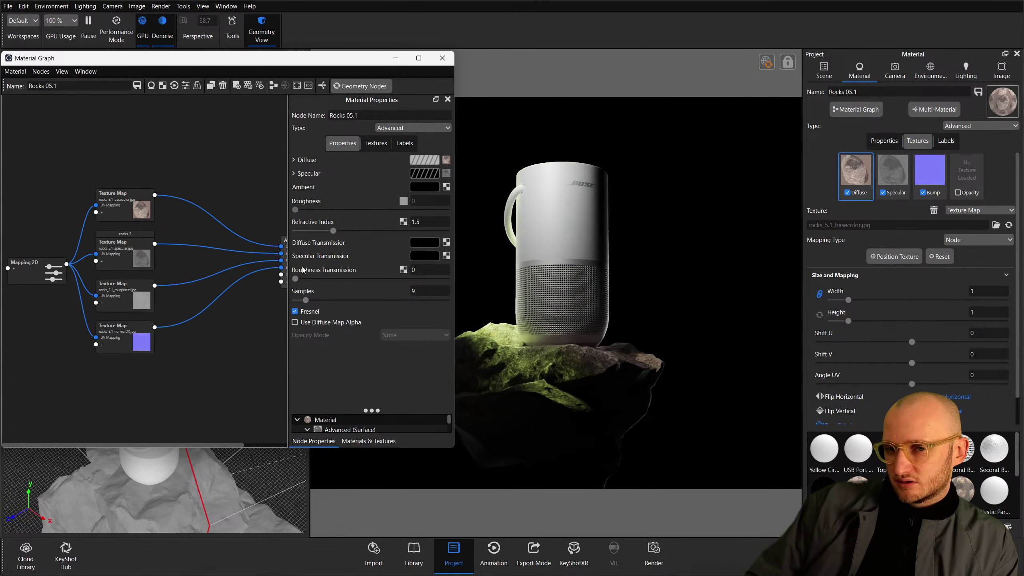
right_click(208, 214)
mouse_move(238, 241)
left_click(282, 249)
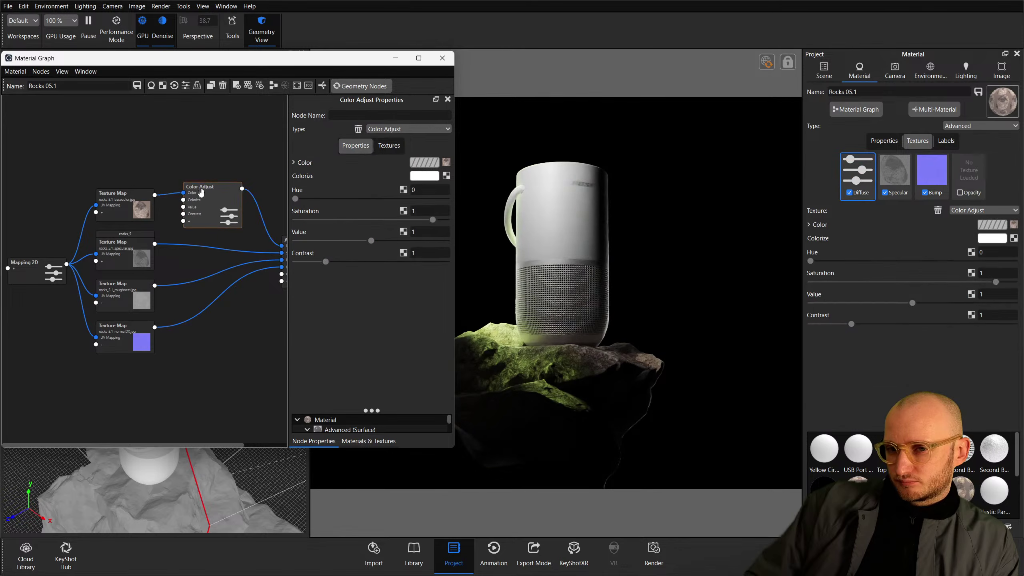
Preview the Rocks 05.1 Color Adjust node in the render and tune its value and saturation to darken the rock.
mouse_move(370, 240)
left_mouse_down()
mouse_move(339, 241)
mouse_move(365, 239)
left_mouse_up()
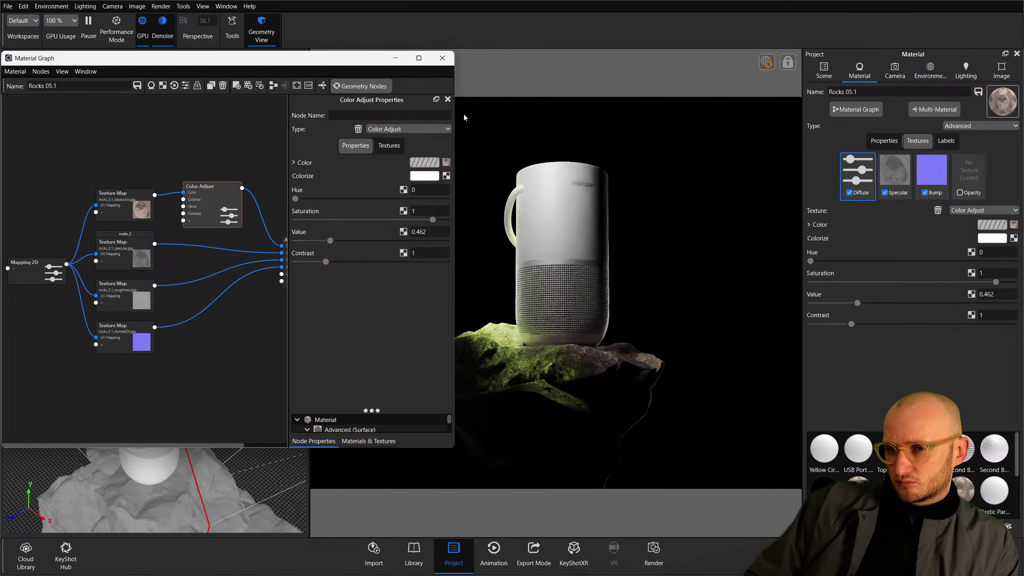
key("c")
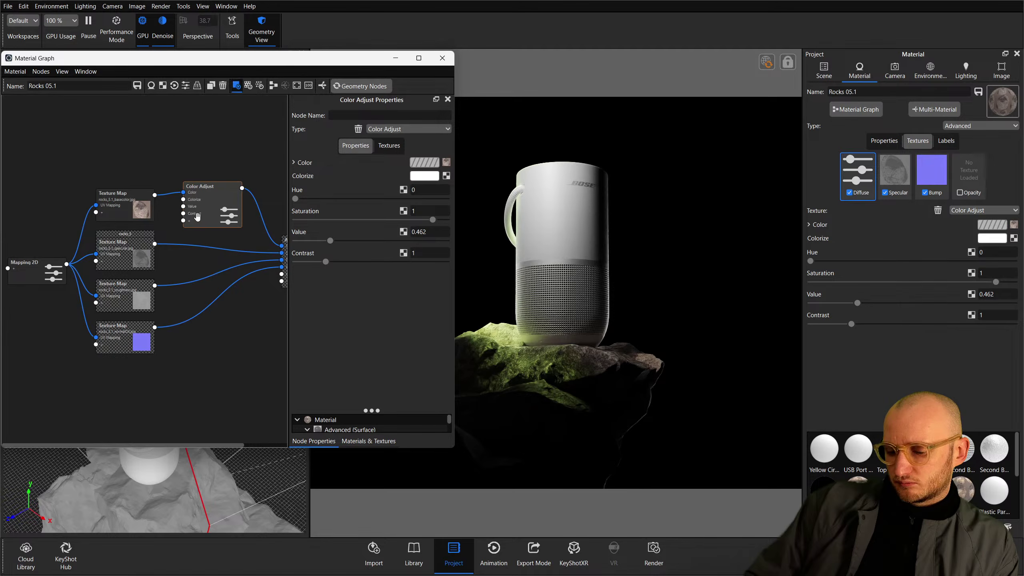
left_click_drag(331, 241, 360, 241)
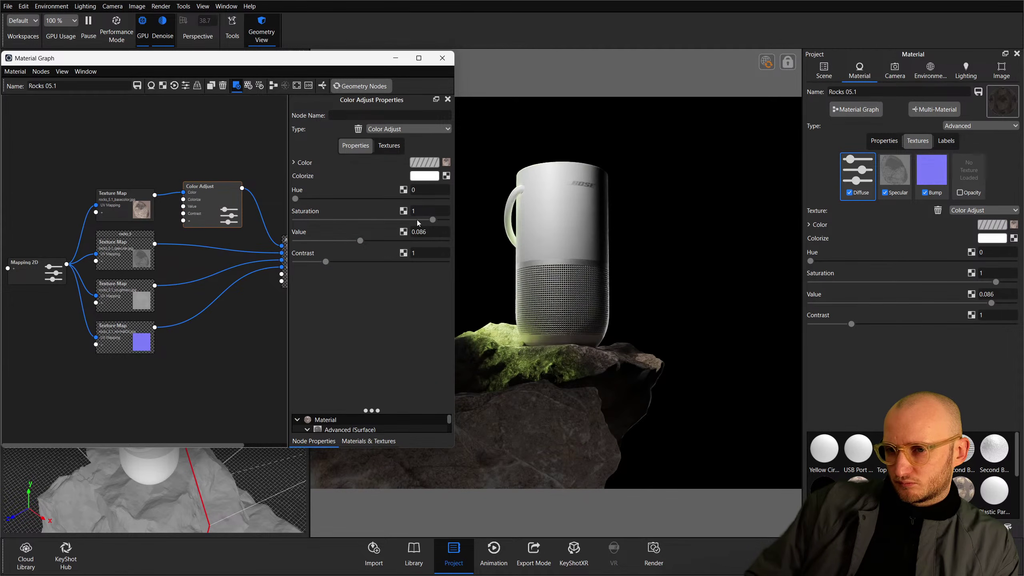
left_click_drag(414, 223, 418, 225)
left_click_drag(359, 242, 340, 242)
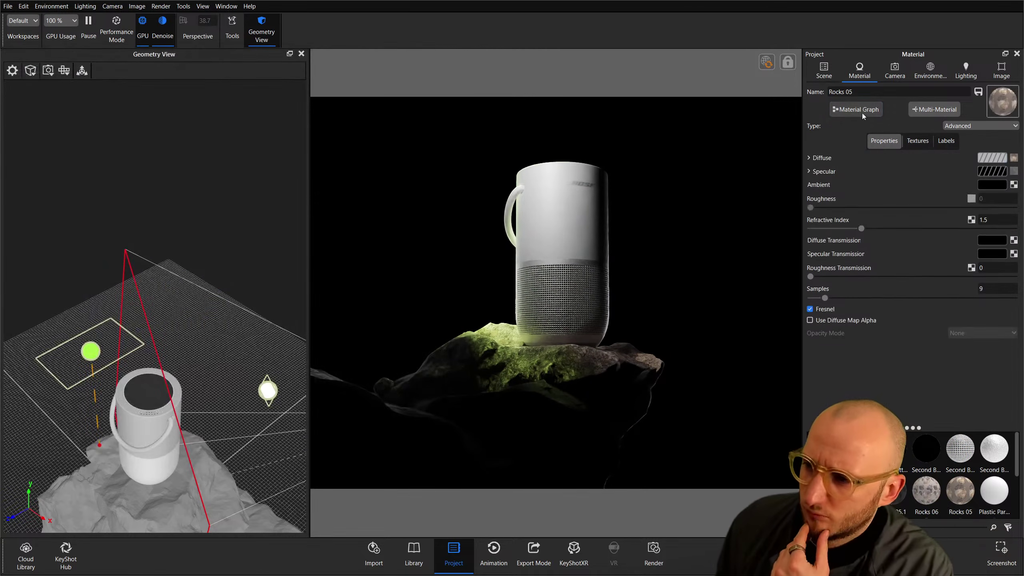
In the Rocks 05 material graph, insert a Color Adjust node between the base color texture map and the diffuse input.
left_click(856, 109)
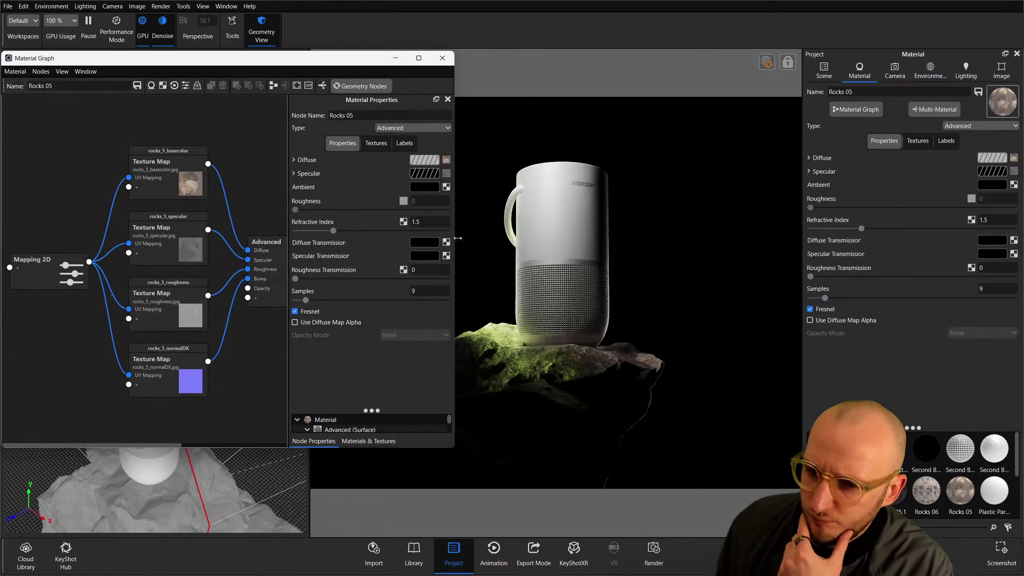
scroll(216, 253, "down", 2)
left_click_drag(189, 285, 267, 279)
right_click(193, 218)
mouse_move(217, 251)
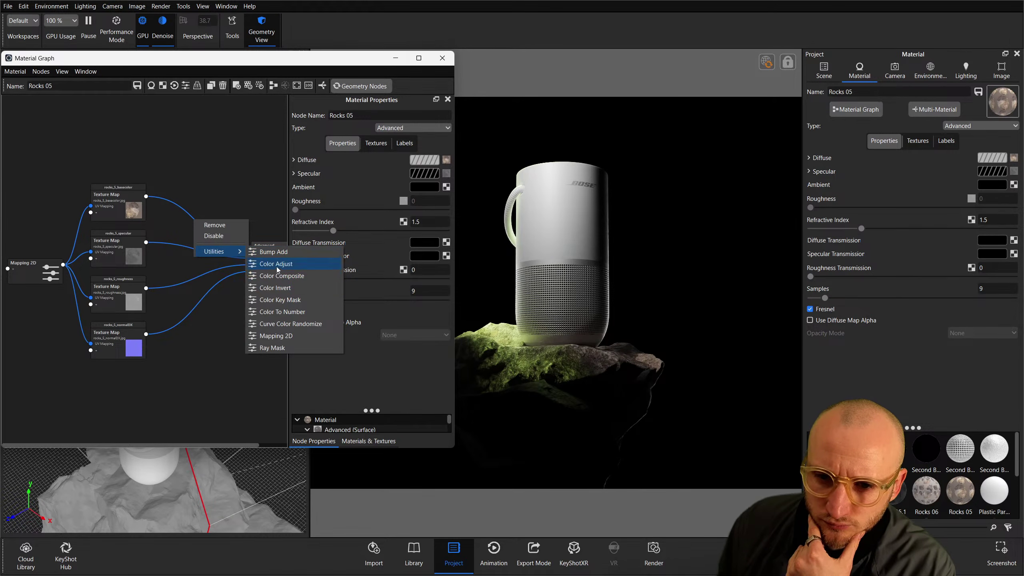
left_click(280, 265)
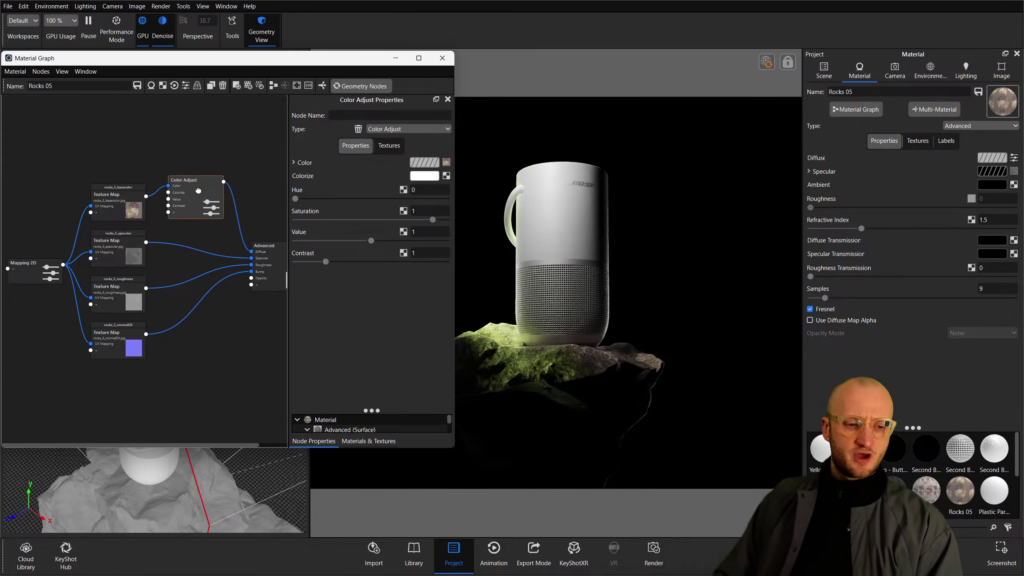
Set the Rocks 05 Color Adjust node to saturation 0.254, value 0.324 and contrast 1.615.
left_click_drag(371, 240, 324, 241)
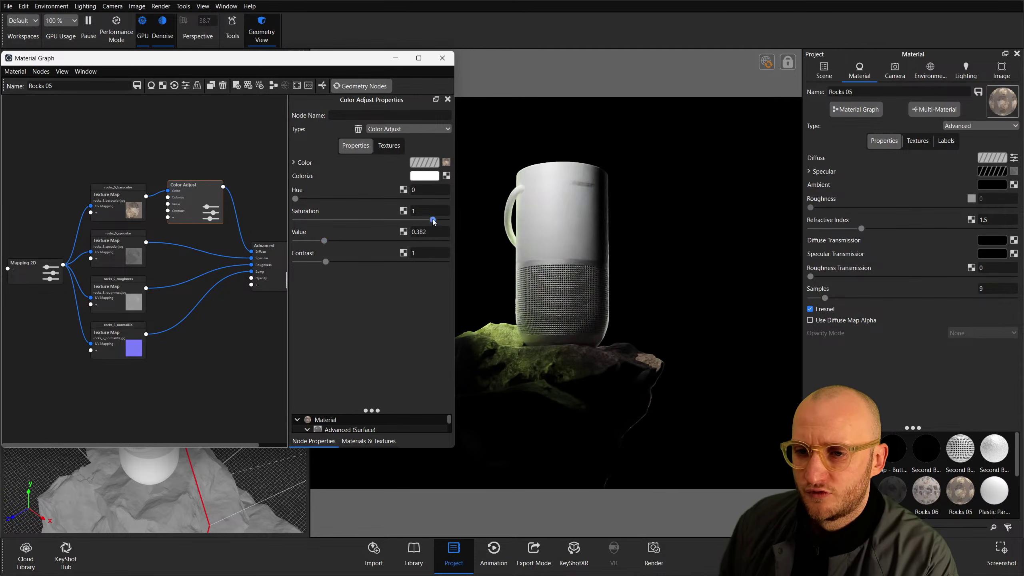
left_click_drag(432, 220, 342, 219)
left_click_drag(325, 261, 344, 261)
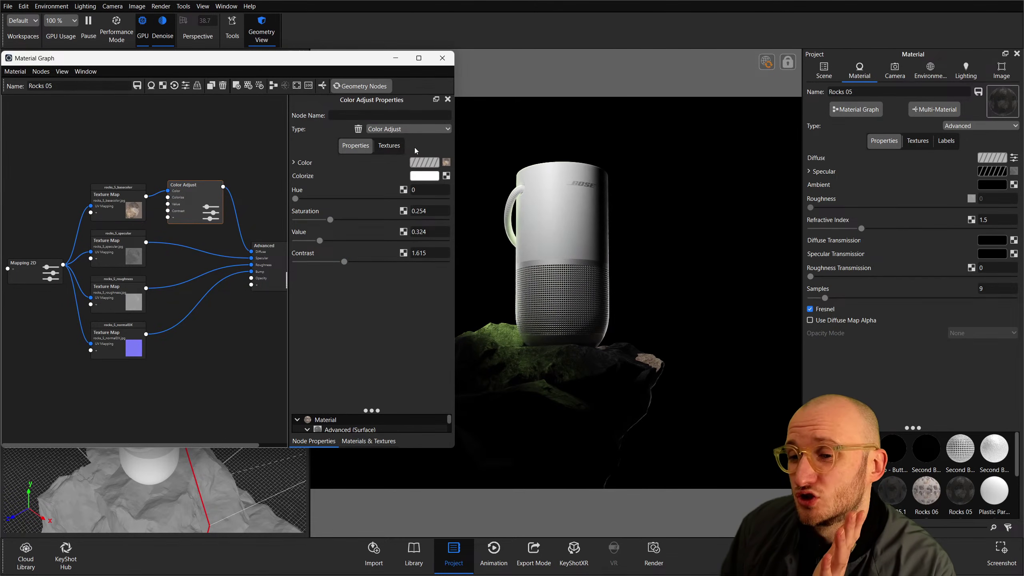
Raise the rocks_5_roughness texture map's brightness to about 1.265 and close the material graph.
left_click(116, 260)
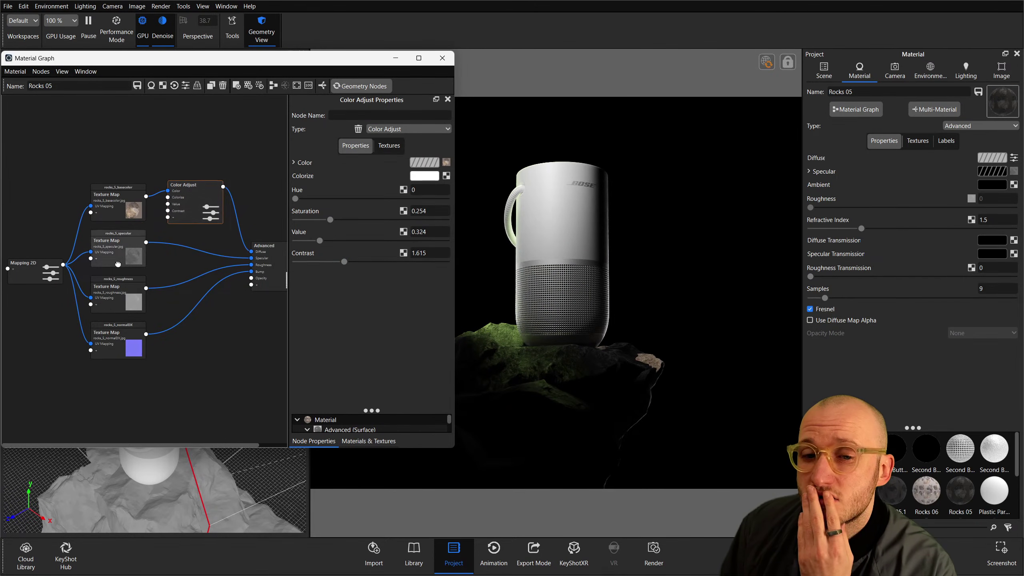
left_click(142, 290)
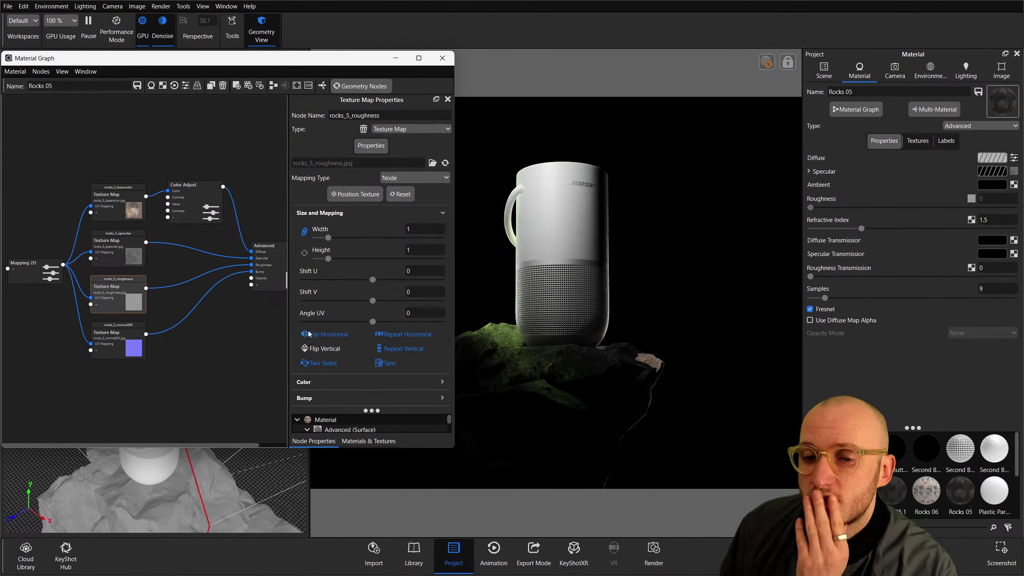
left_click(316, 381)
mouse_move(333, 341)
left_mouse_down()
mouse_move(311, 339)
mouse_move(339, 338)
left_mouse_up()
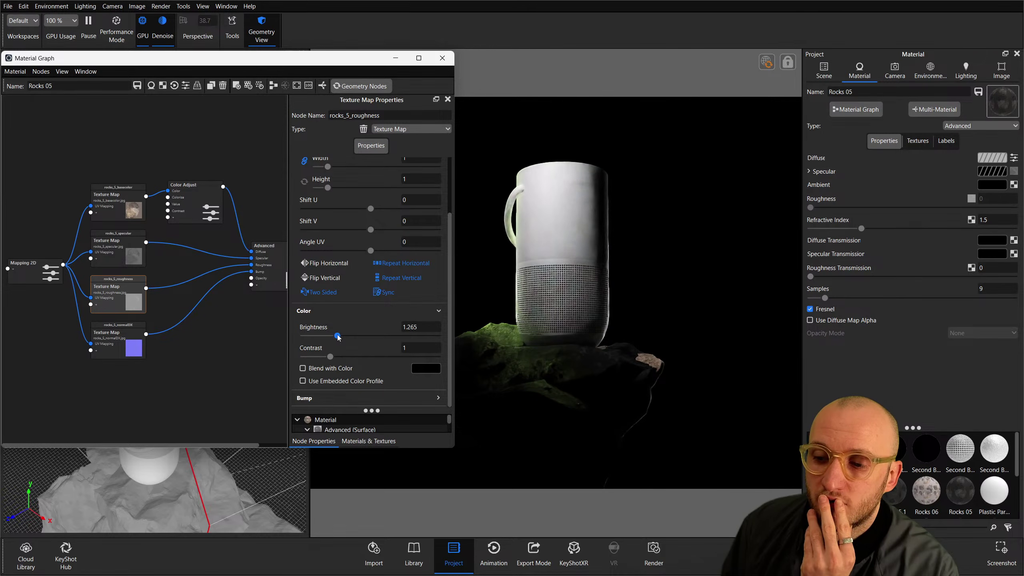
left_click(442, 58)
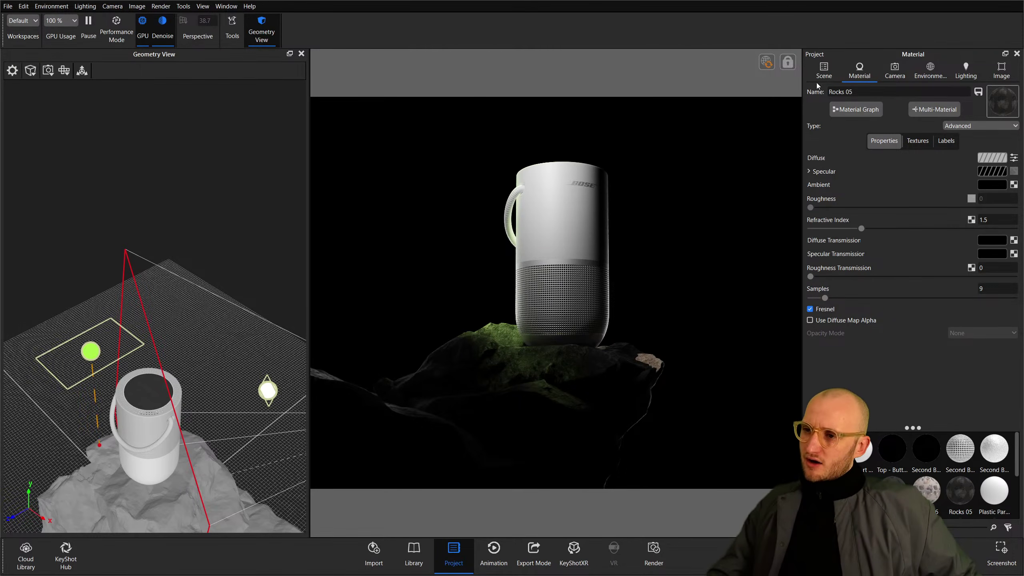
Try duplicating the green planar light in place, and delete the duplicate.
left_click(823, 69)
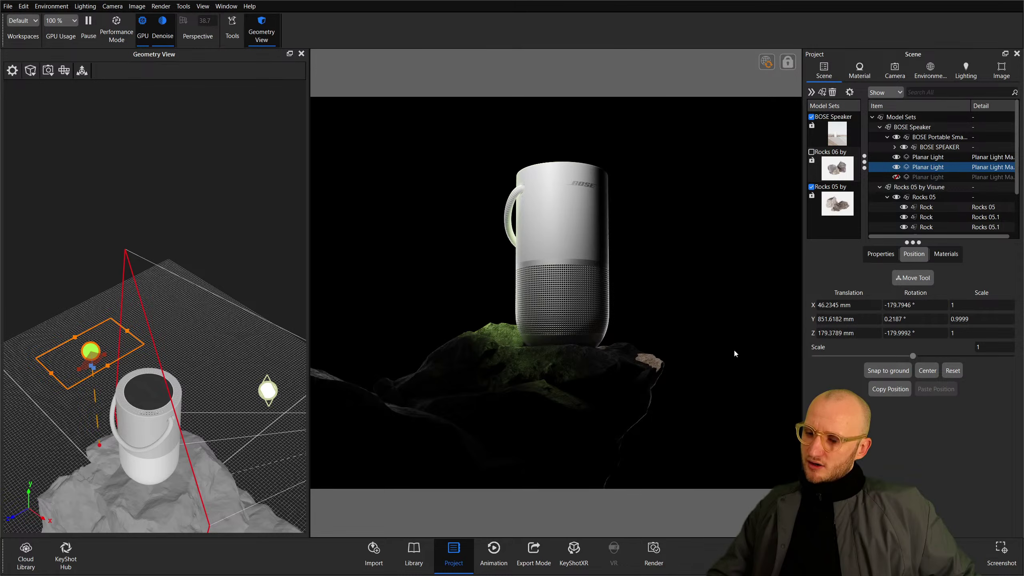
right_click(910, 167)
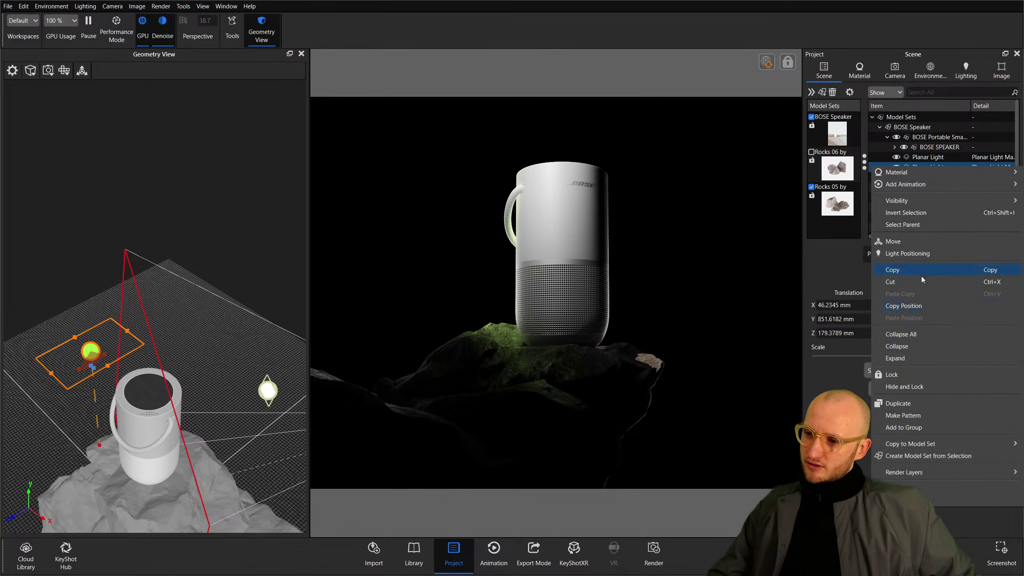
left_click(892, 241)
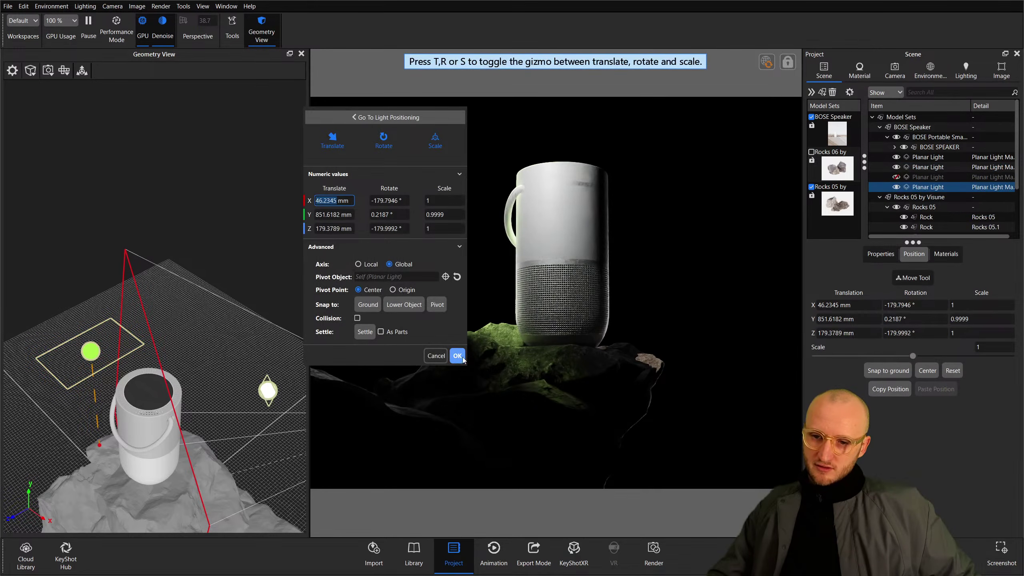
left_click(463, 357)
key("Delete")
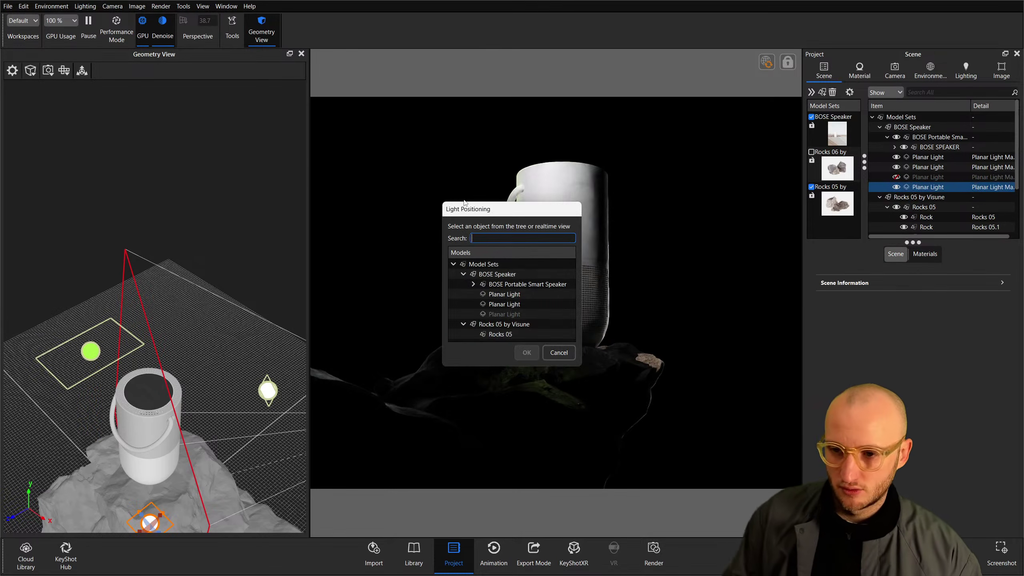
Add a planar light and position it above the speaker's top face with Normal positioning, adjusting its distance from the surface.
left_click(524, 317)
left_click(526, 352)
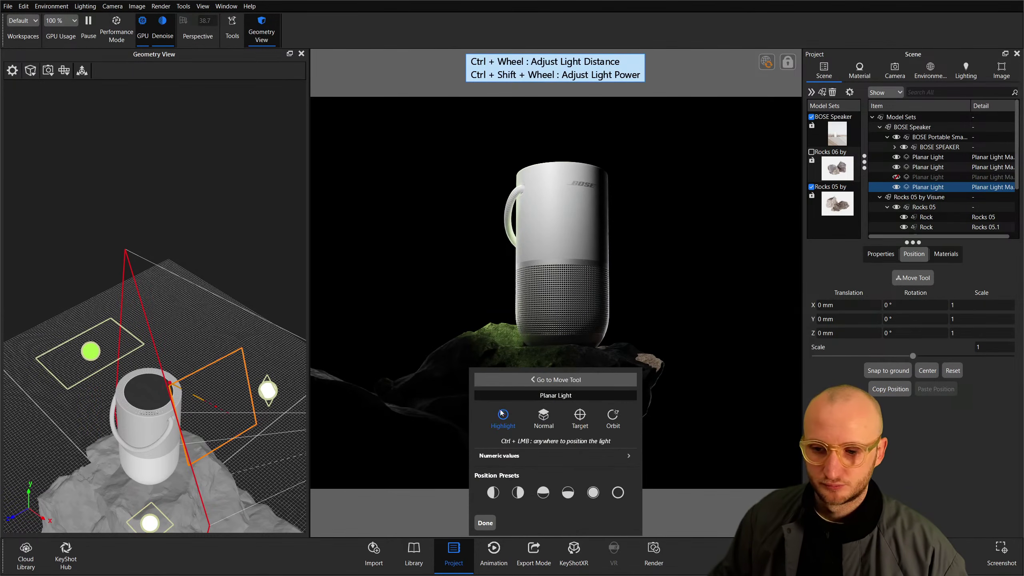
left_click(147, 394, "ctrl")
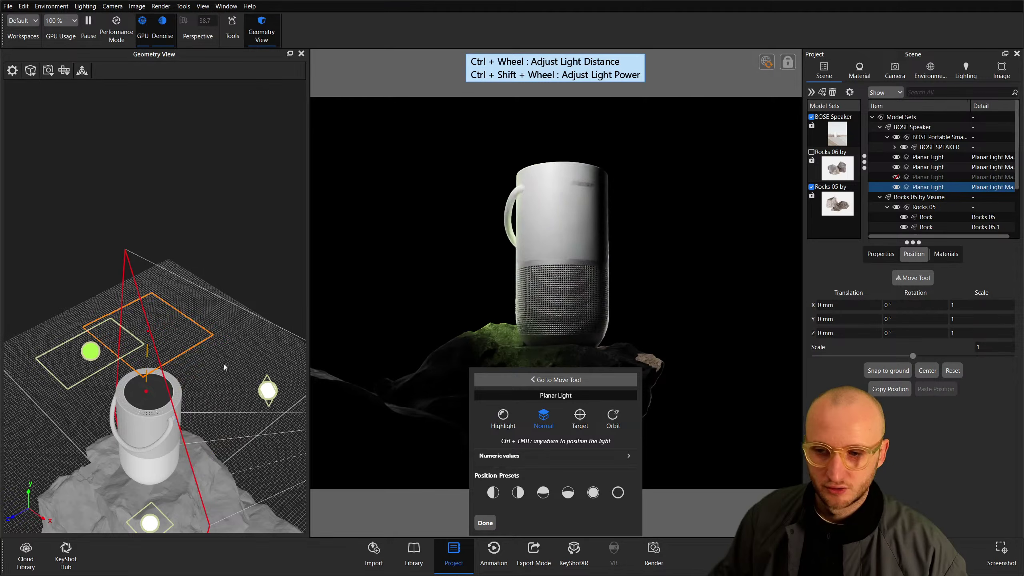
scroll(336, 318, "up", 5, "ctrl")
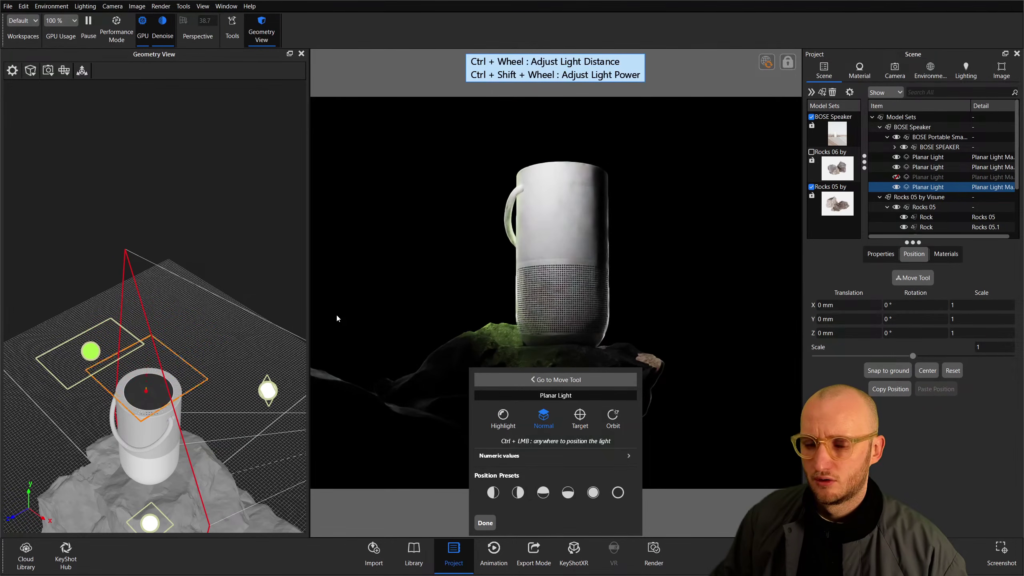
scroll(336, 318, "down", 3, "ctrl")
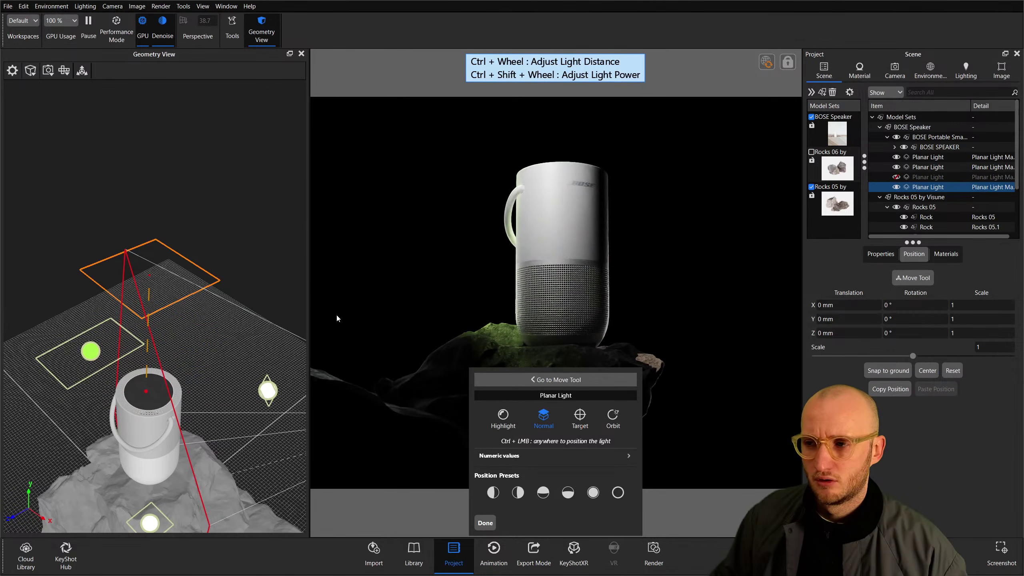
left_click(486, 523)
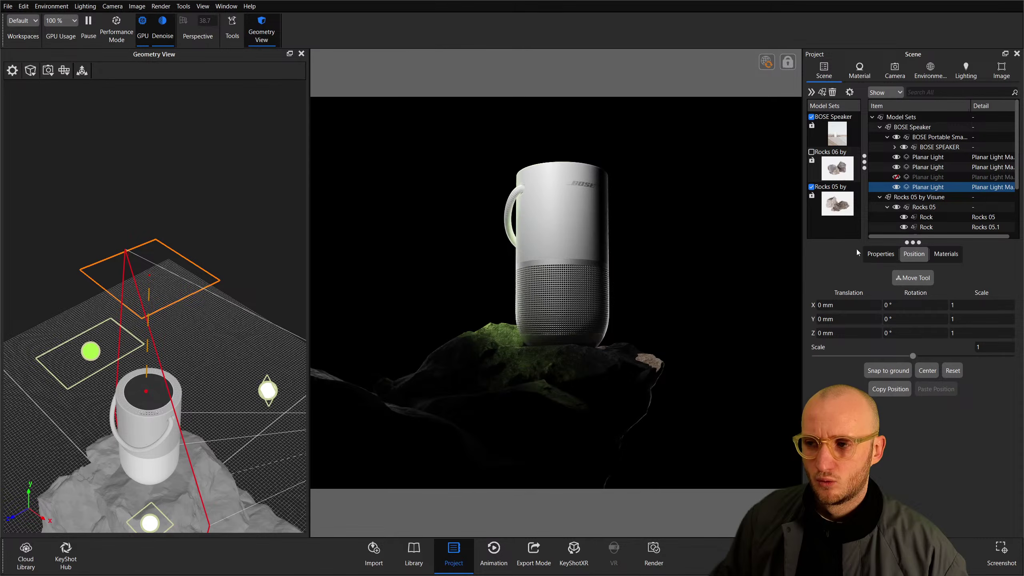
Position the fourth planar light above the speaker's top face with Normal positioning and bring it closer to the surface.
left_click(925, 190)
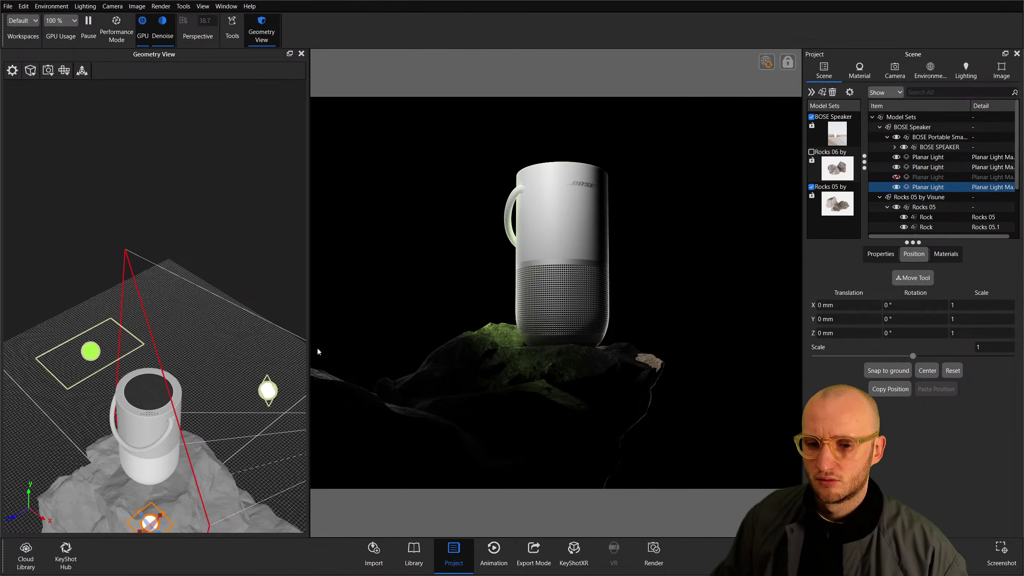
left_click_drag(218, 379, 208, 386)
left_click(913, 277)
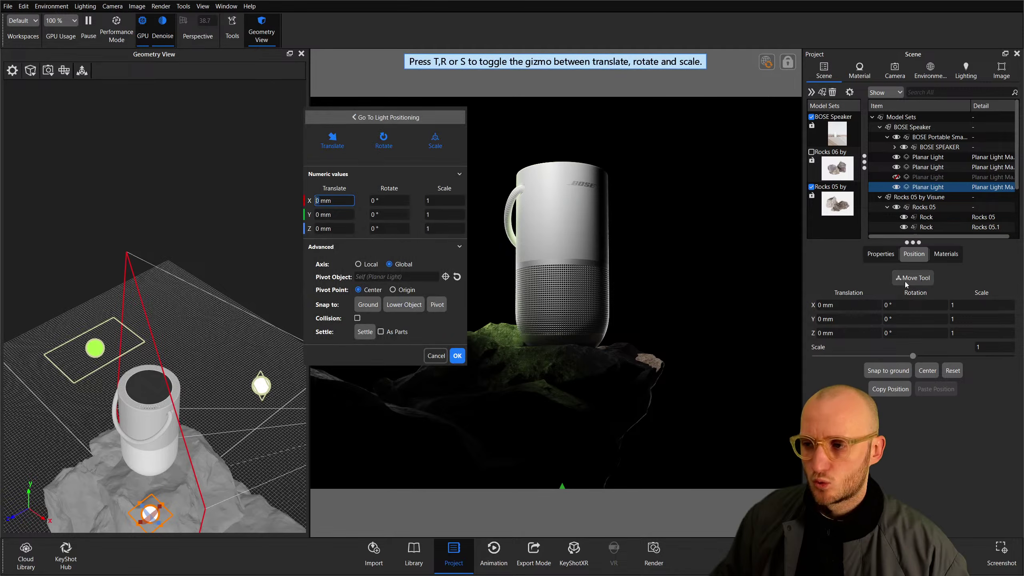
left_click(376, 117)
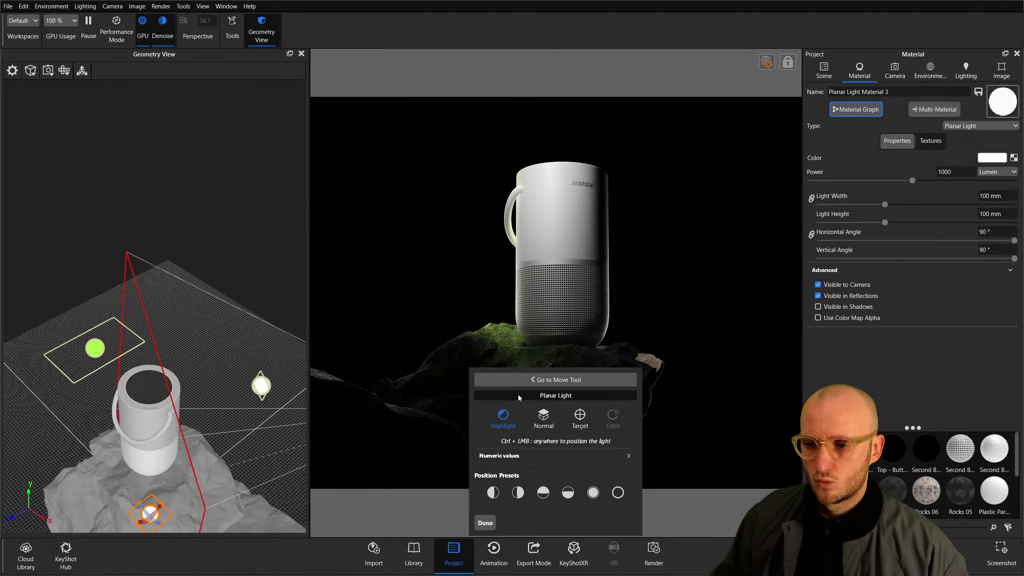
left_click(147, 388, "ctrl")
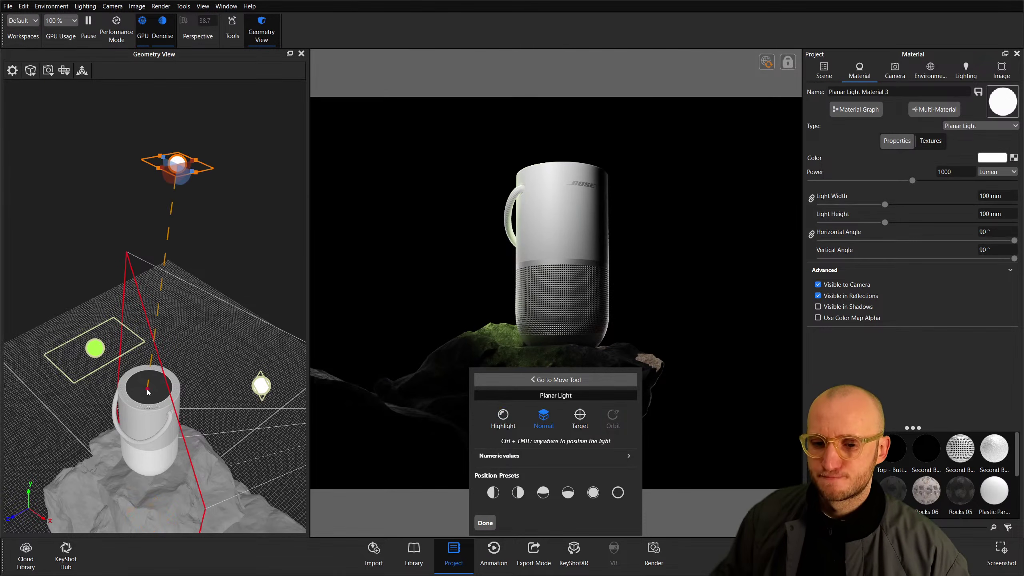
scroll(145, 348, "down", 5)
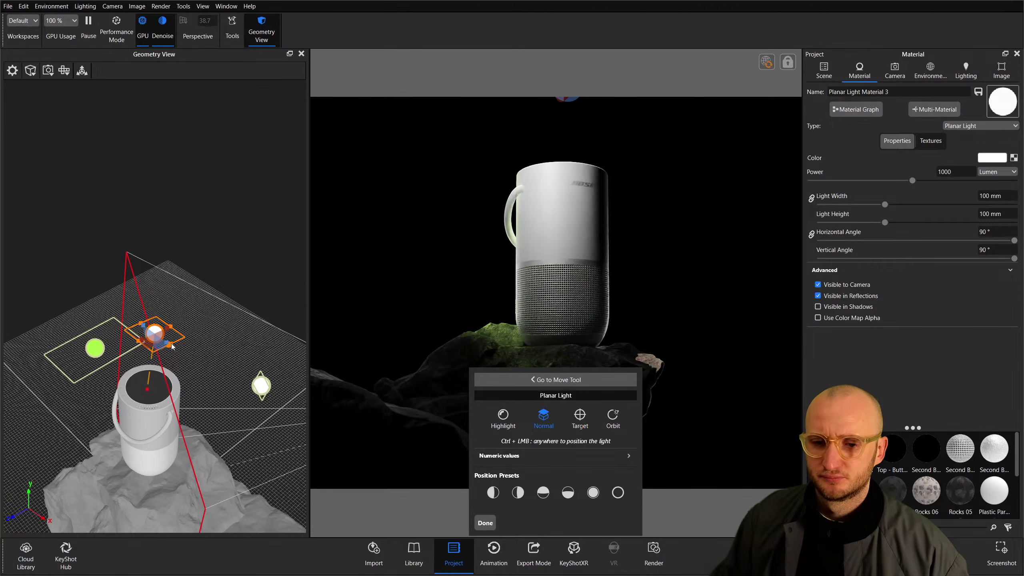
left_click_drag(166, 341, 133, 342)
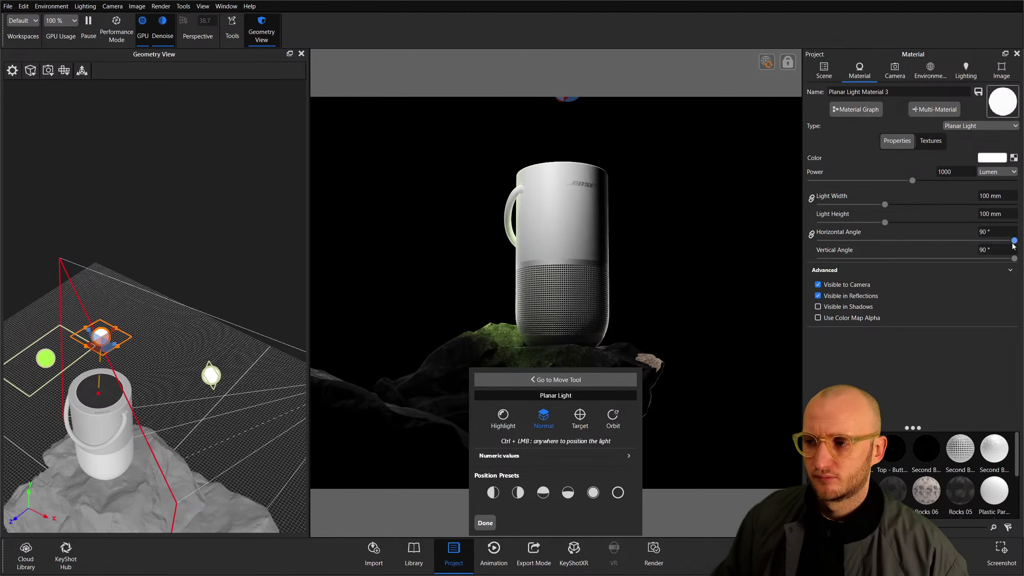
Link the planar light's horizontal and vertical angles, narrow both to about 24°, and set its power to 3000 lumen.
left_click_drag(1014, 241, 975, 241)
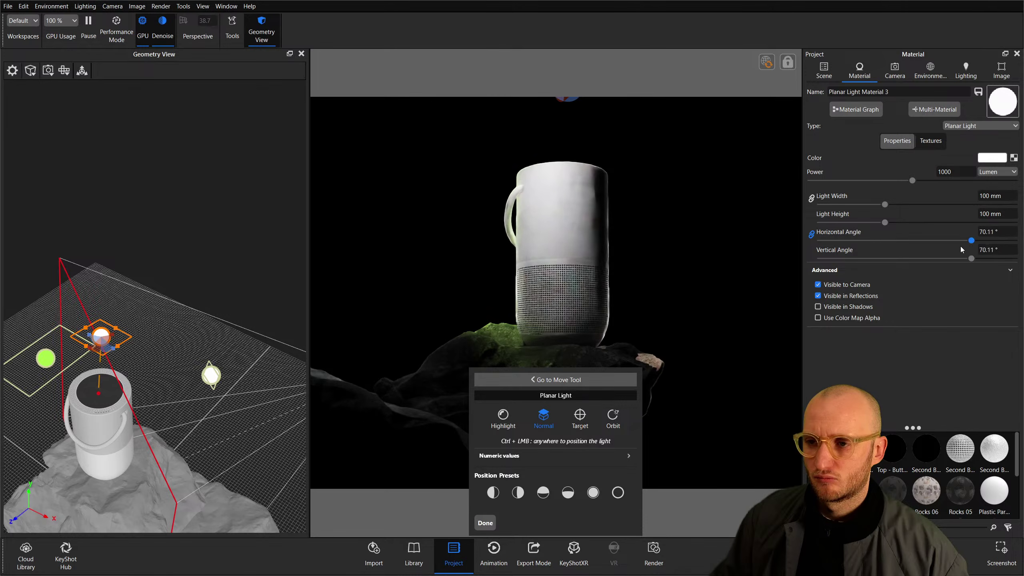
left_click_drag(909, 247, 873, 247)
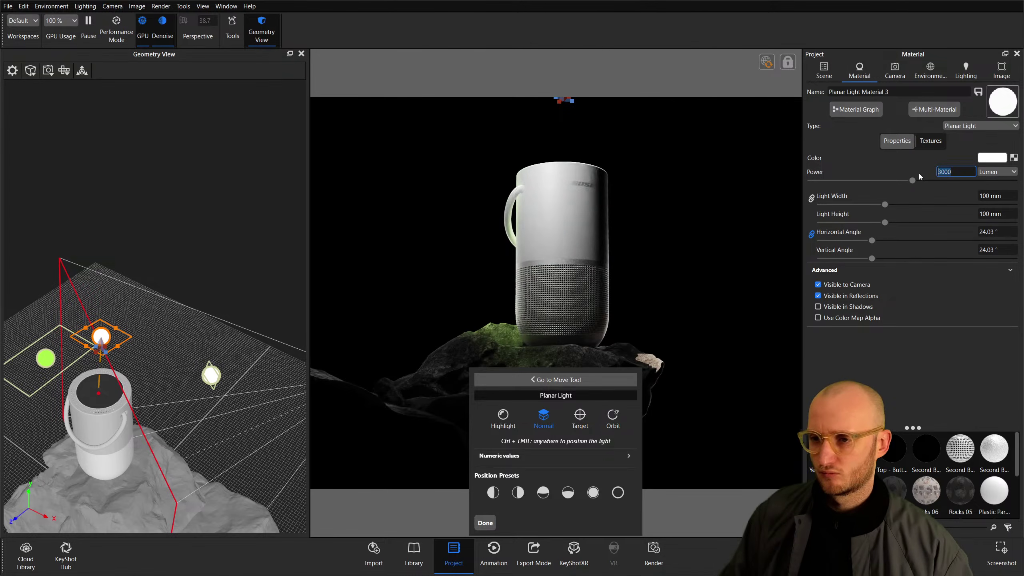
type("3")
key("Return")
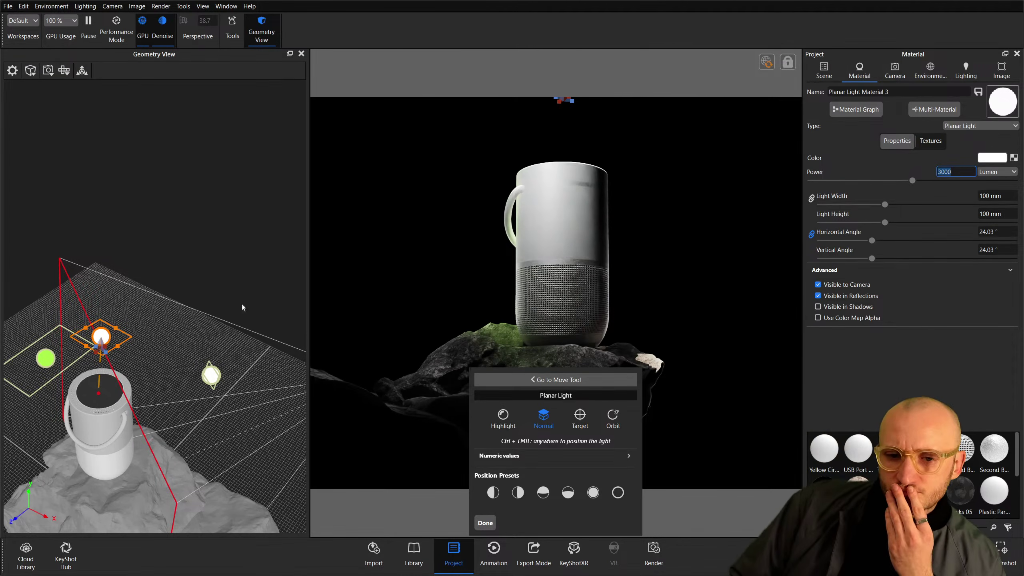
Adjust the planar light's dimensions and set both its width and height to 500 mm.
left_click_drag(117, 351, 107, 342)
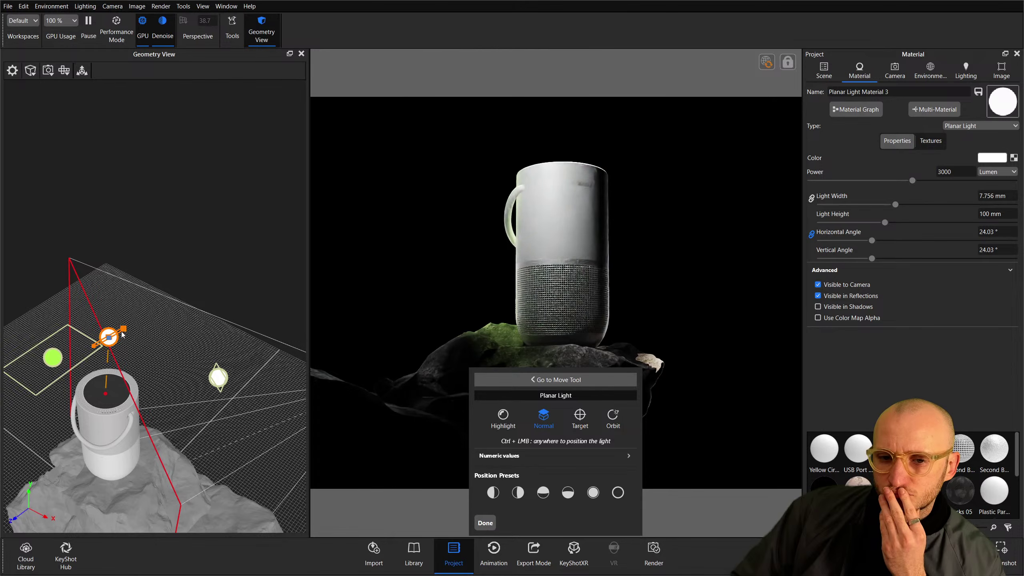
left_click_drag(883, 222, 963, 207)
double_click(993, 195)
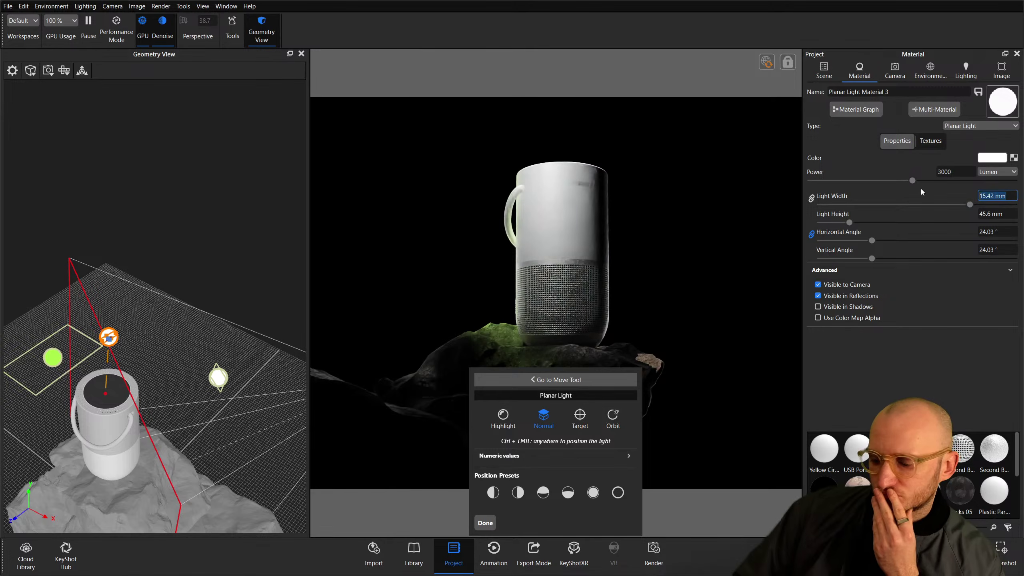
type("500")
key("Return")
key("Tab")
type("500")
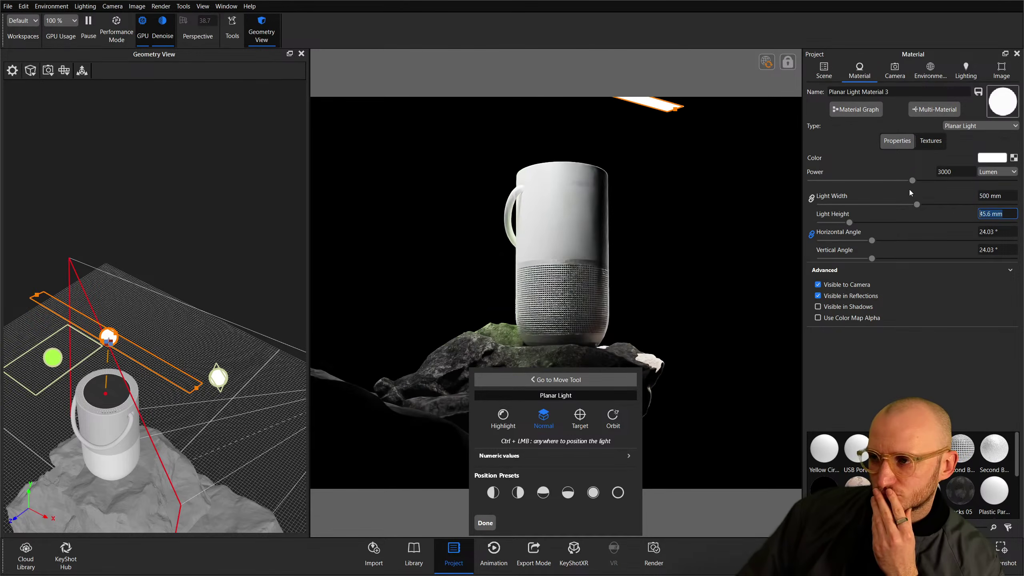
key("Return")
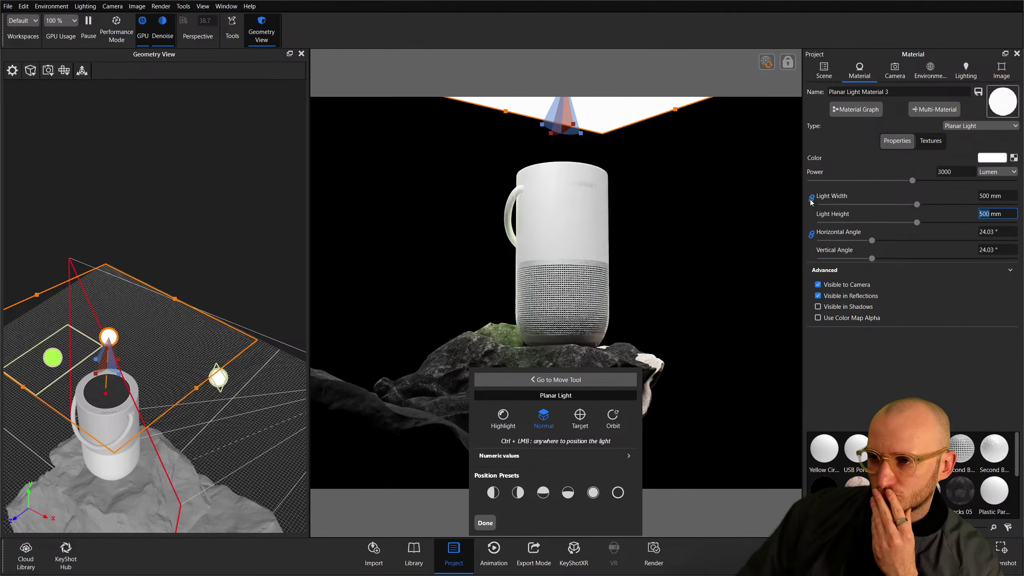
Link the planar light's width and height, reduce both to about 69 mm, and finish the light positioning.
left_click_drag(917, 204, 833, 205)
left_click(485, 523)
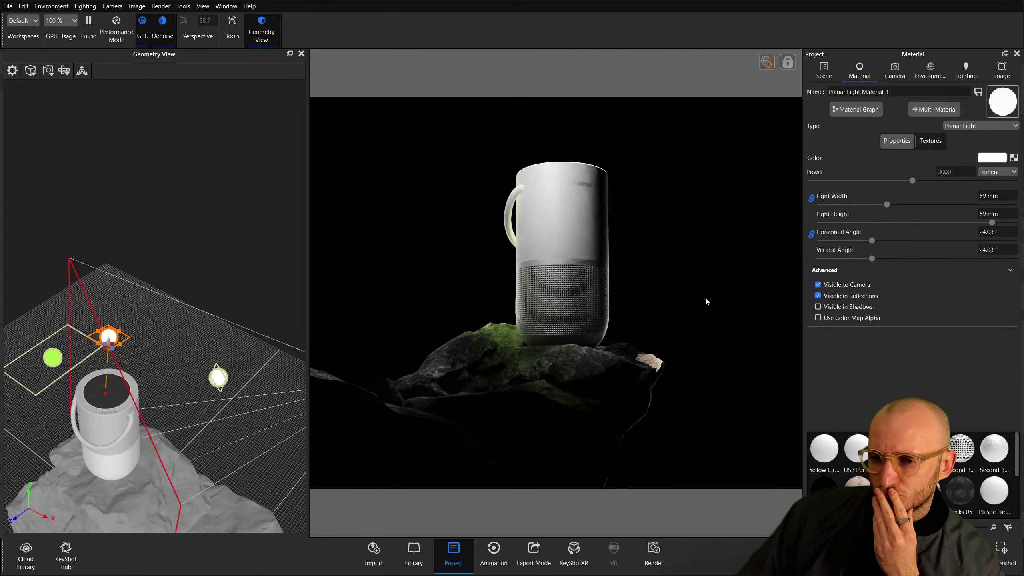
Toggle the fourth planar light off and on to compare its effect, and check its move settings without changing its position.
left_click(823, 69)
left_click(895, 187)
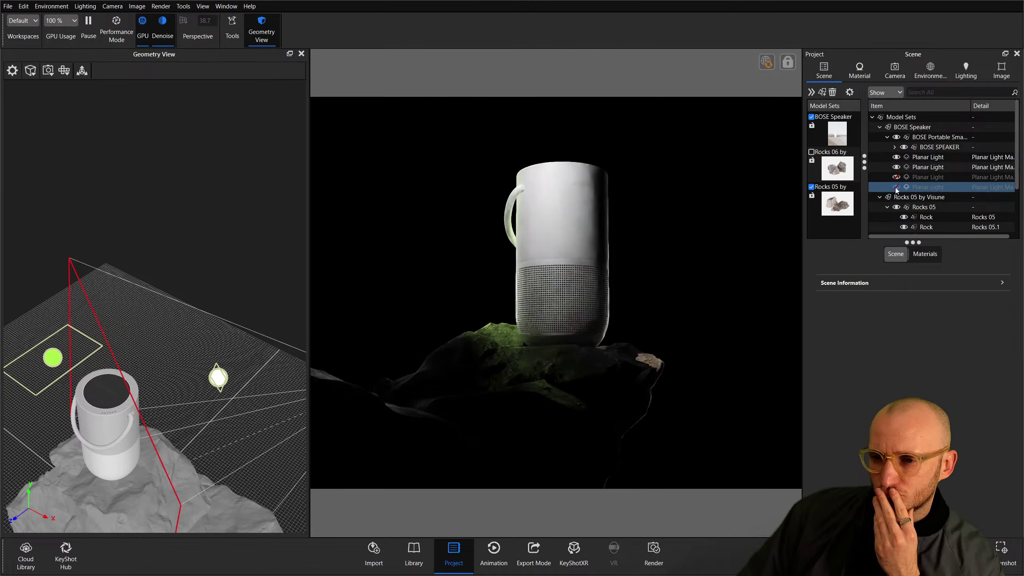
left_click(894, 187)
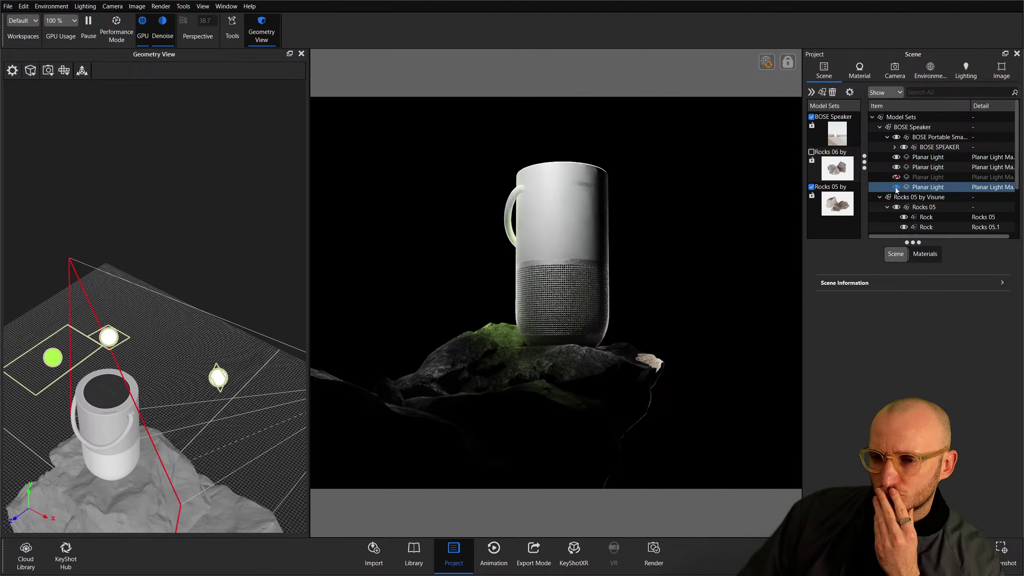
left_click(927, 187)
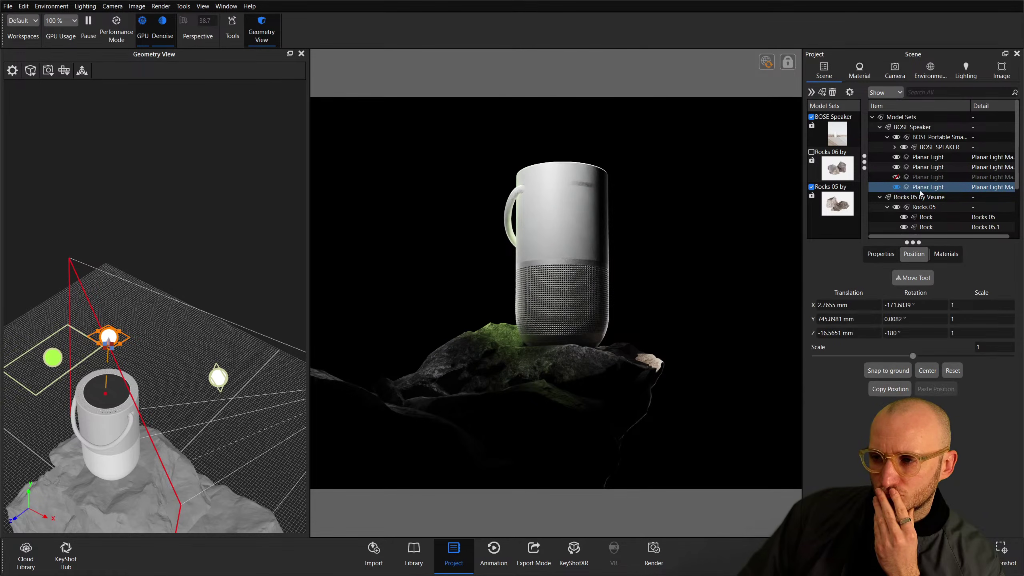
left_click(913, 277)
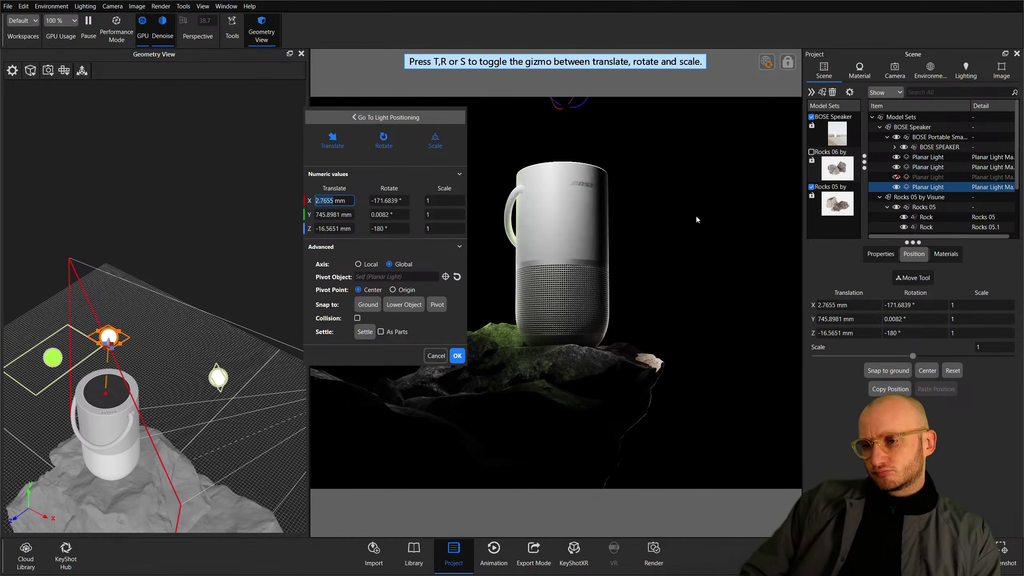
left_click(457, 355)
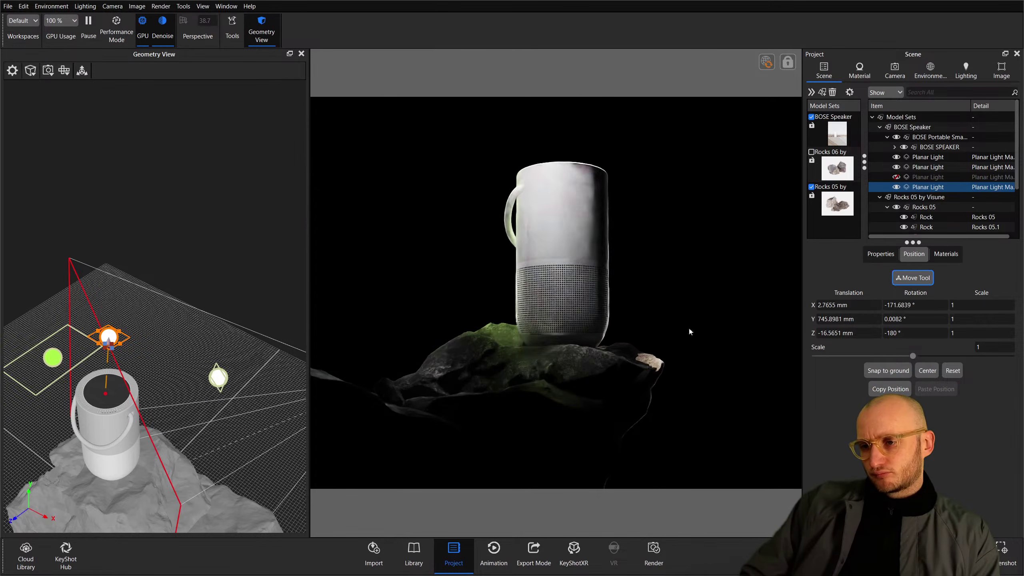
Hide the other planar lights one by one to examine the green planar light on its own.
left_click(896, 157)
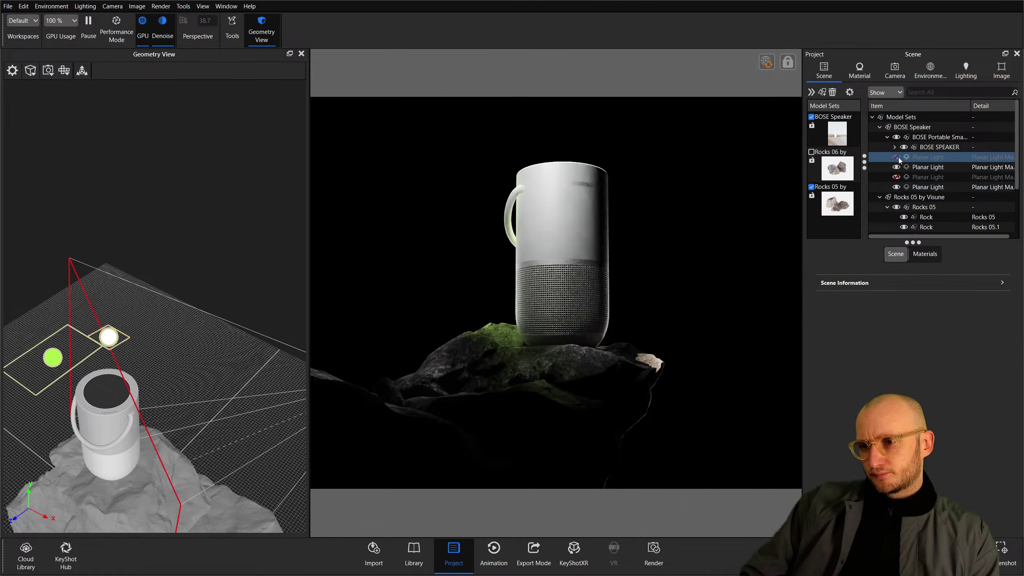
left_click(895, 166)
left_click(897, 197)
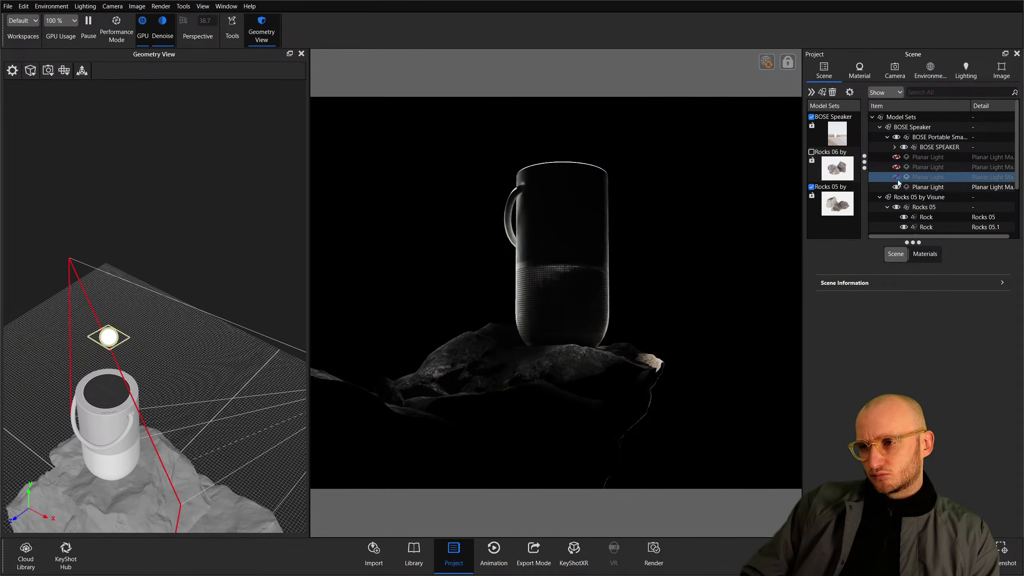
left_click(895, 167)
left_click(895, 187)
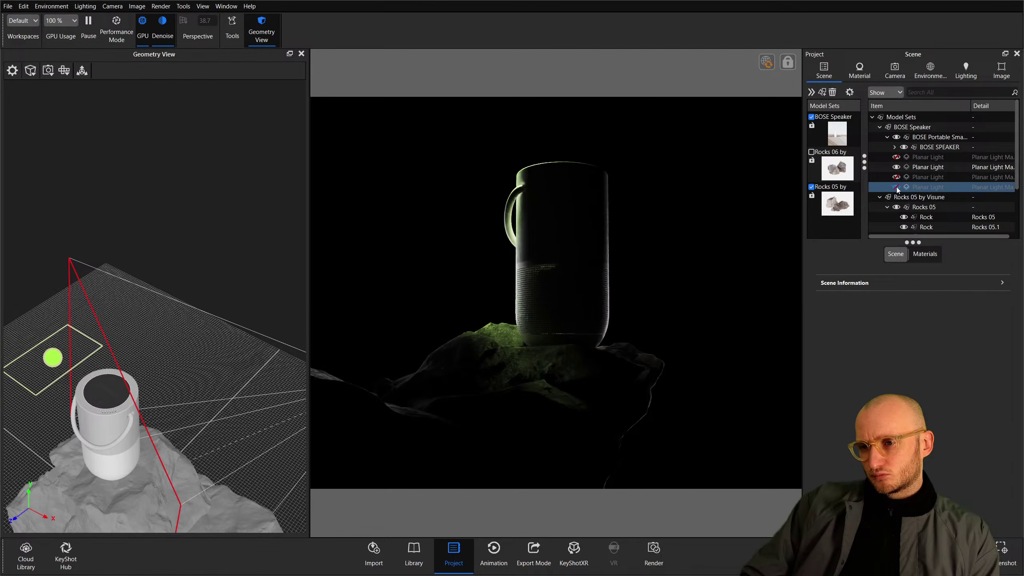
left_click(895, 167)
left_click(895, 166)
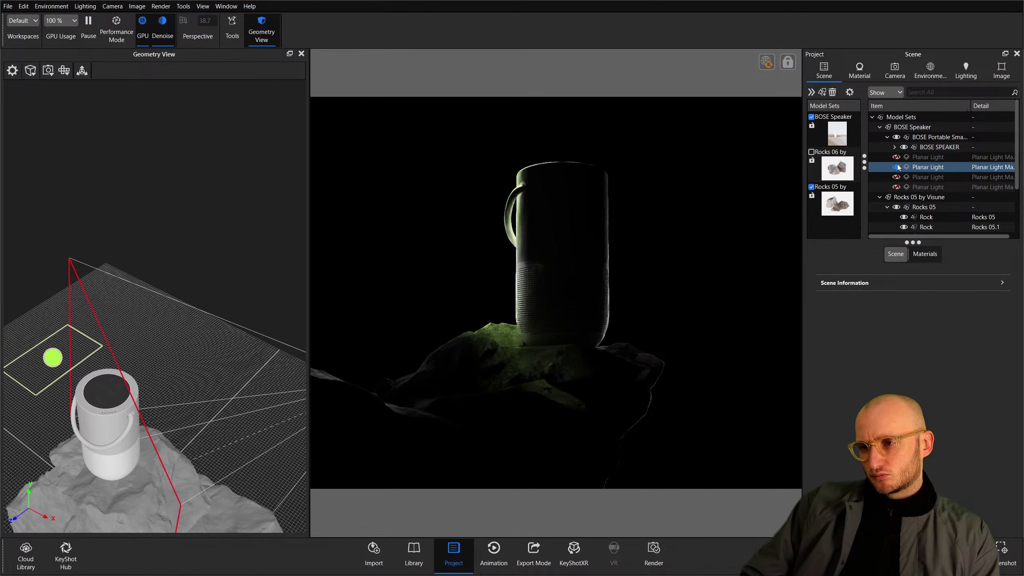
Briefly show the first planar light, hide it again, and turn on the third planar light.
left_click(897, 157)
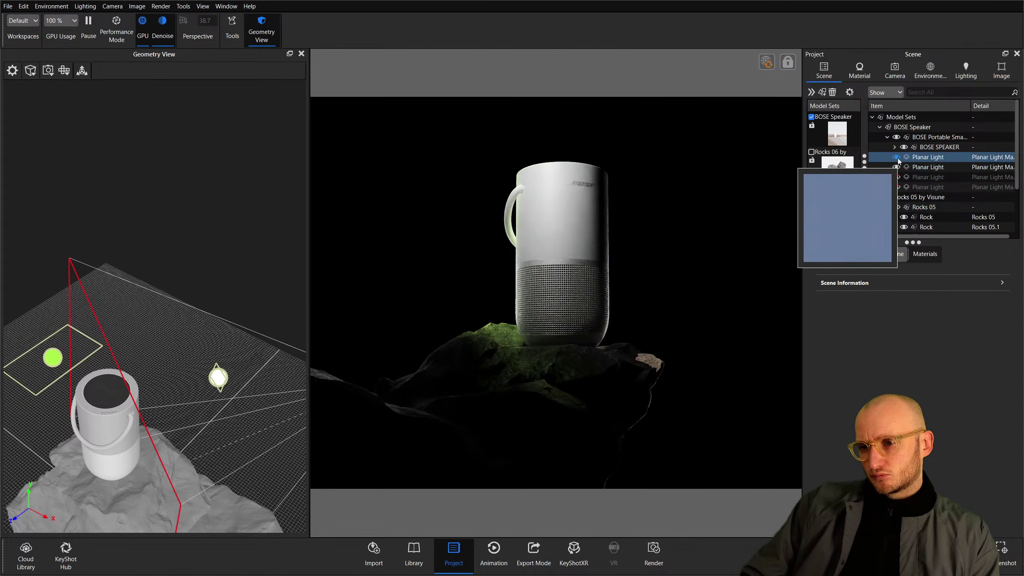
left_click(897, 157)
left_click(895, 177)
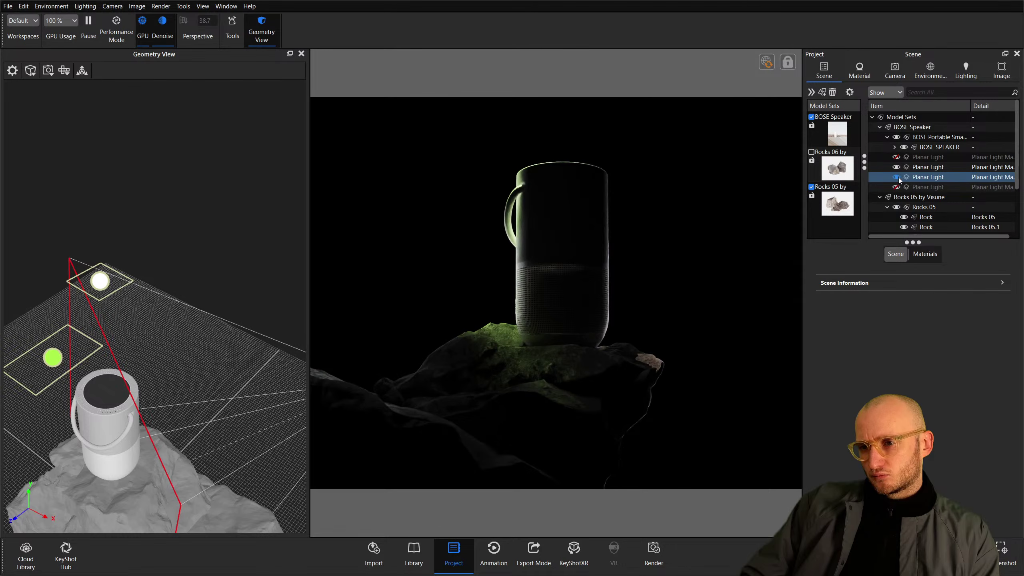
Toggle the fourth planar light repeatedly to compare its effect on the rocks, leaving it turned on.
left_click(895, 187)
left_click(895, 188)
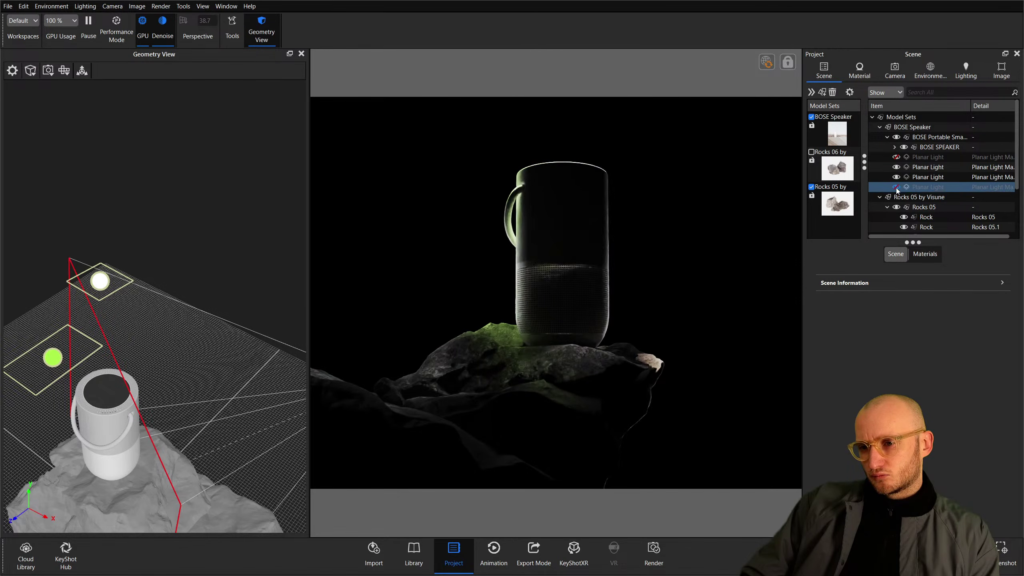
double_click(895, 187)
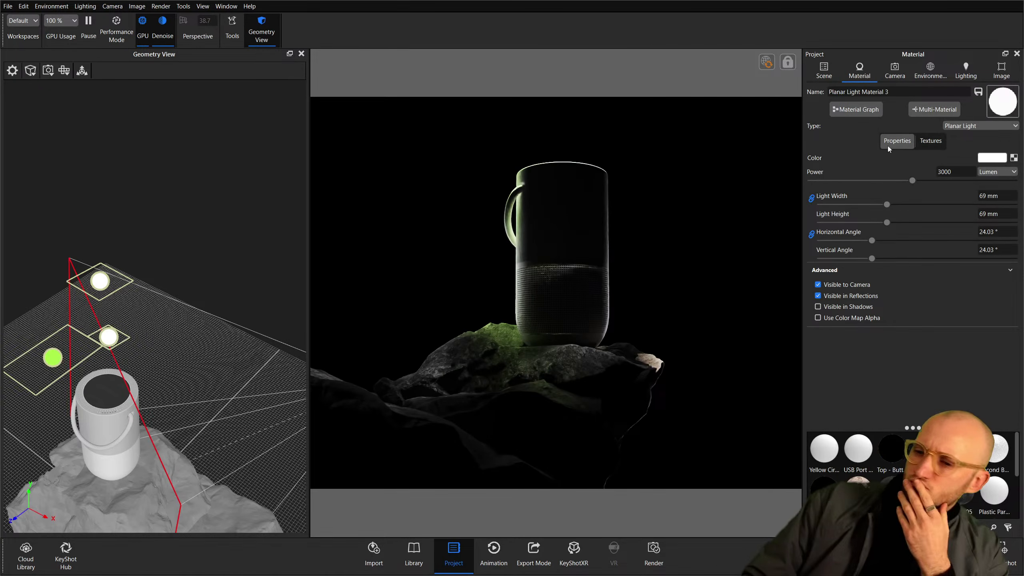
left_click(823, 71)
left_click(895, 187)
left_click(895, 188)
left_click(894, 188)
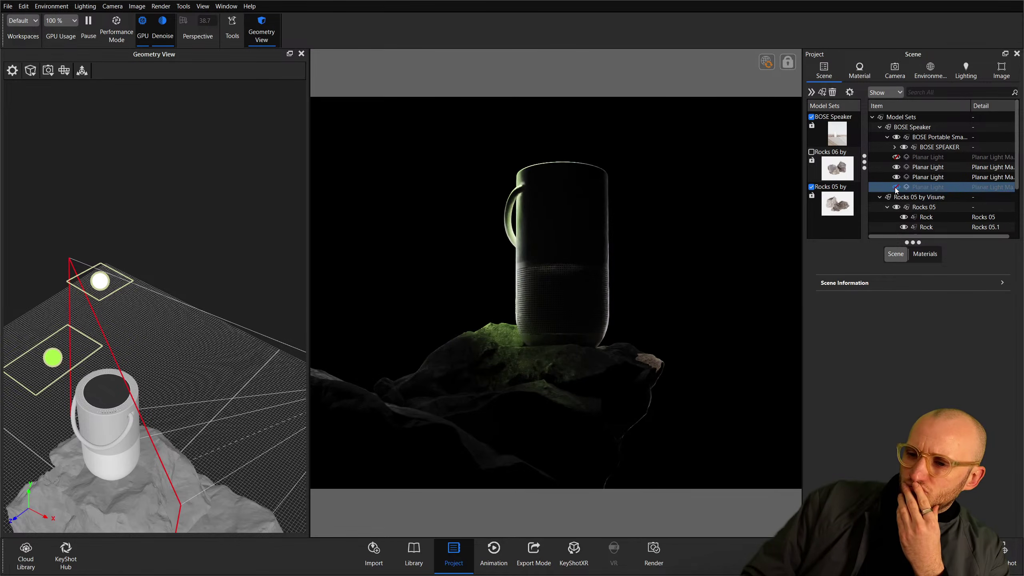
left_click(894, 187)
Raise the fourth planar light's power to 4440 lumen and widen its linked horizontal and vertical angles to about 31.68°.
left_click(945, 191)
double_click(945, 191)
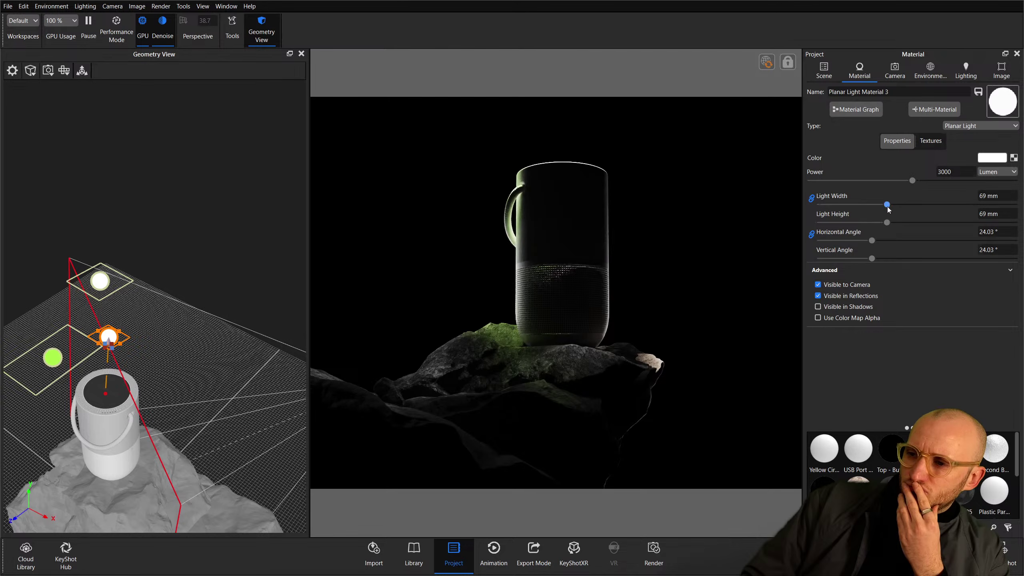
left_click_drag(912, 183, 960, 184)
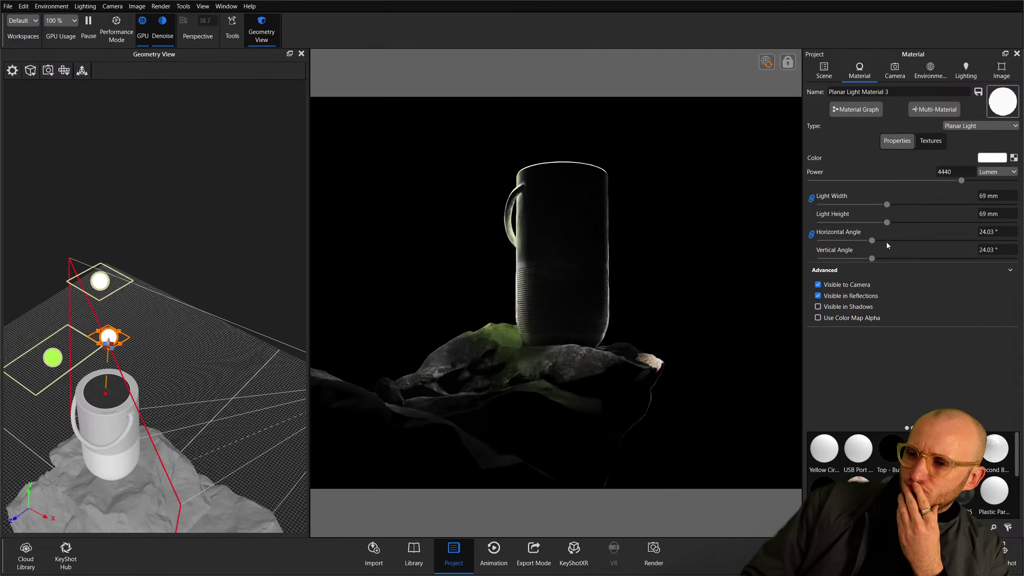
left_click_drag(872, 241, 880, 241)
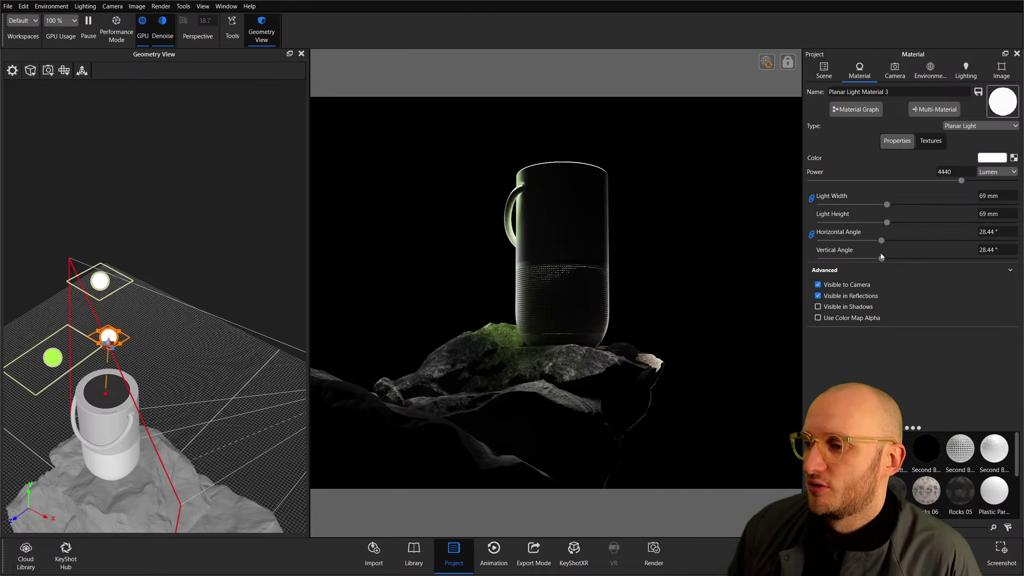
left_click_drag(881, 245, 891, 246)
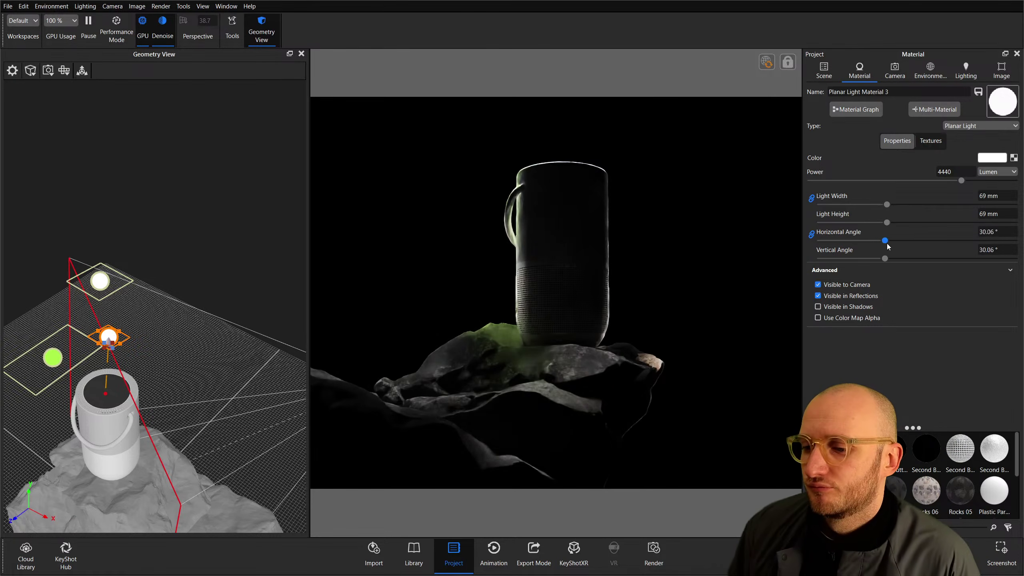
Move the fourth planar light up over the speaker, to about X 2.77, Y 910.66, Z -40.65 mm.
left_click_drag(194, 229, 138, 361)
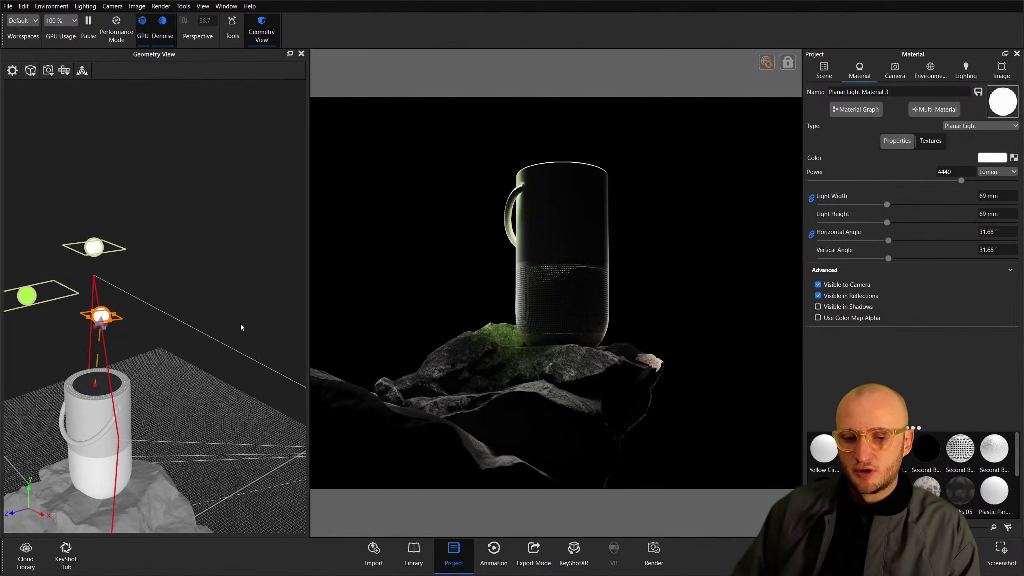
left_click_drag(242, 327, 236, 332)
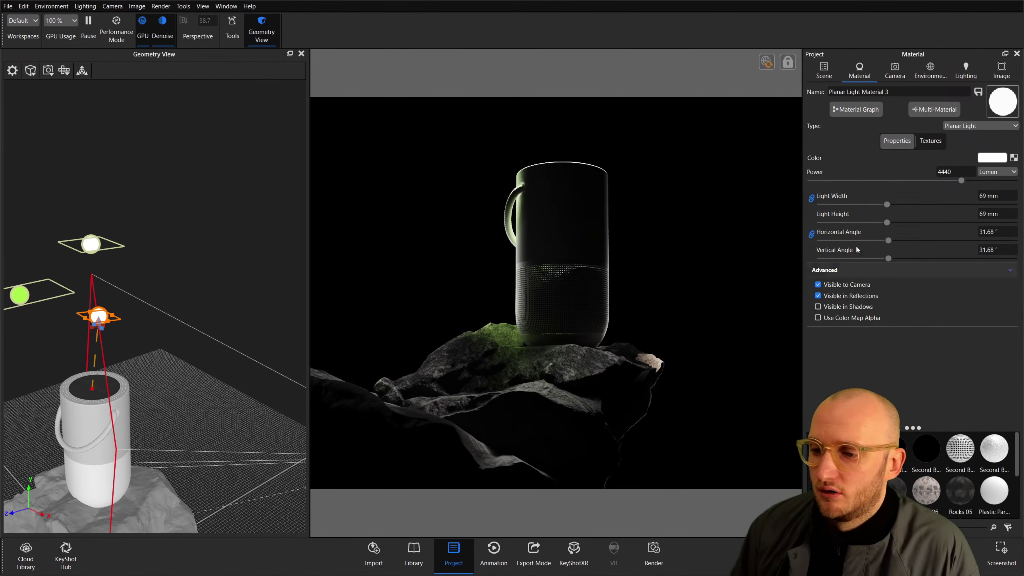
left_click(823, 69)
left_click(922, 278)
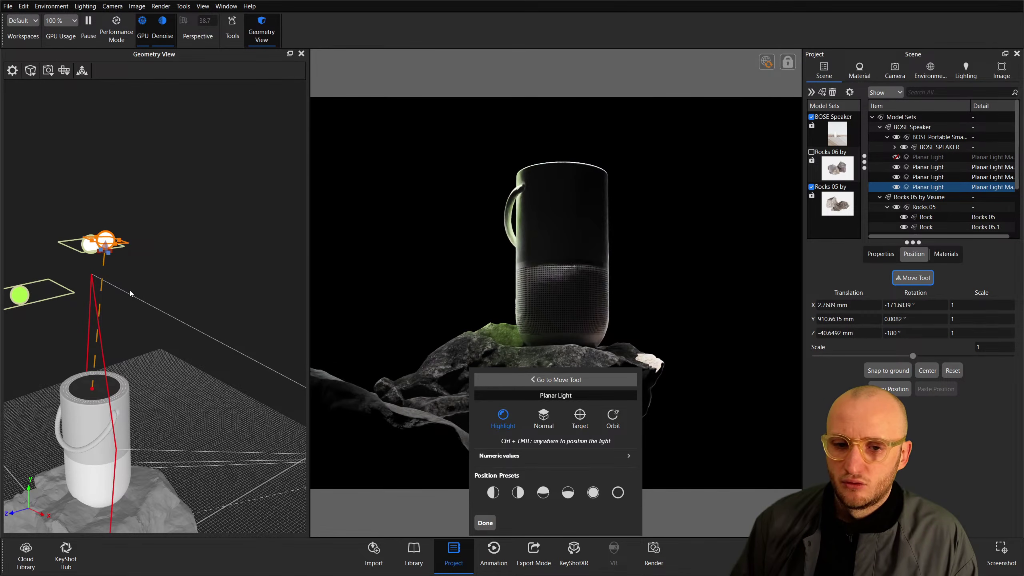
left_click_drag(139, 281, 136, 282)
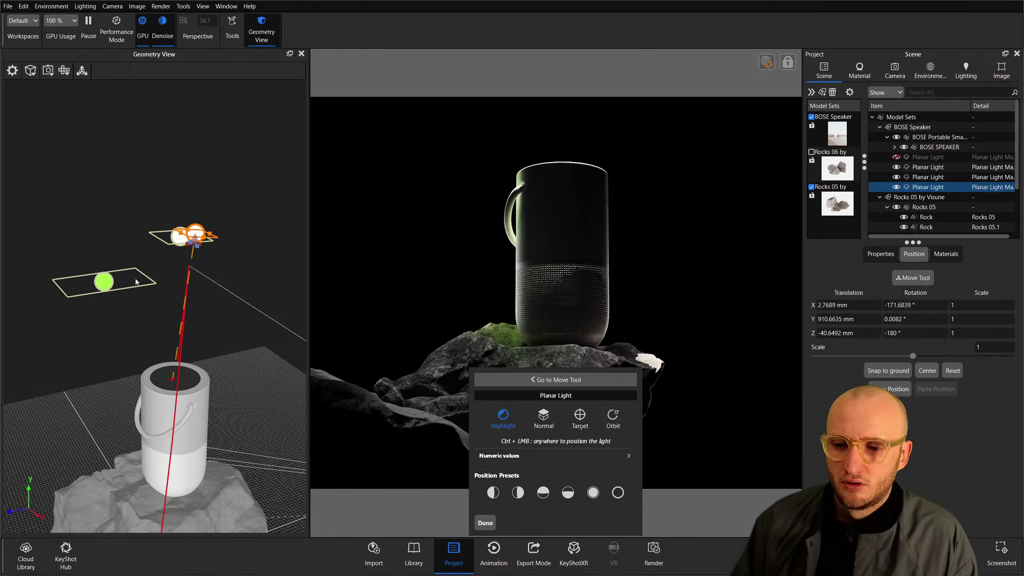
left_click_drag(592, 377, 749, 378)
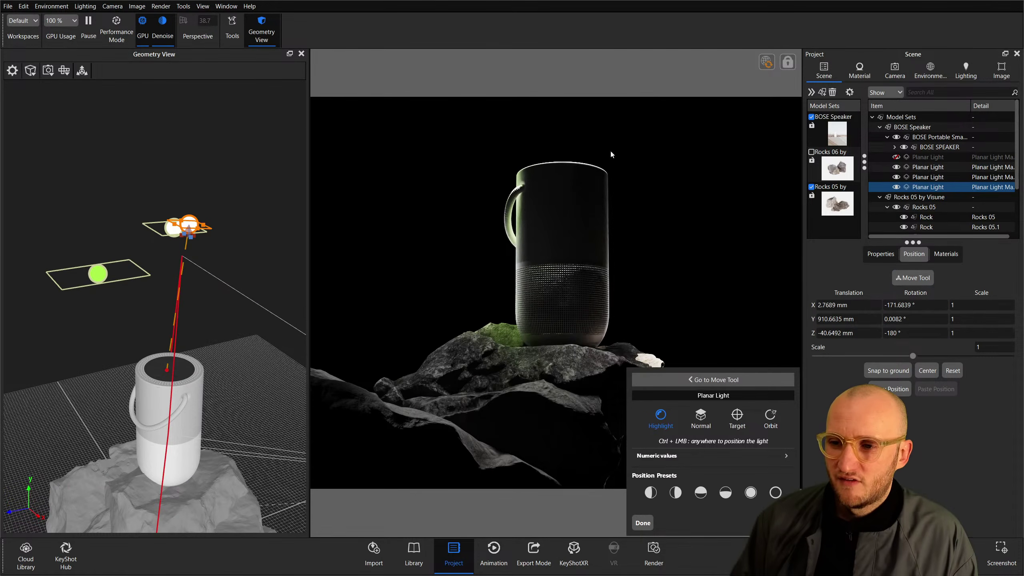
left_click_drag(225, 264, 123, 238)
Compare the second and third planar lights by hiding and showing each, and turn the first planar light on.
left_click(897, 177)
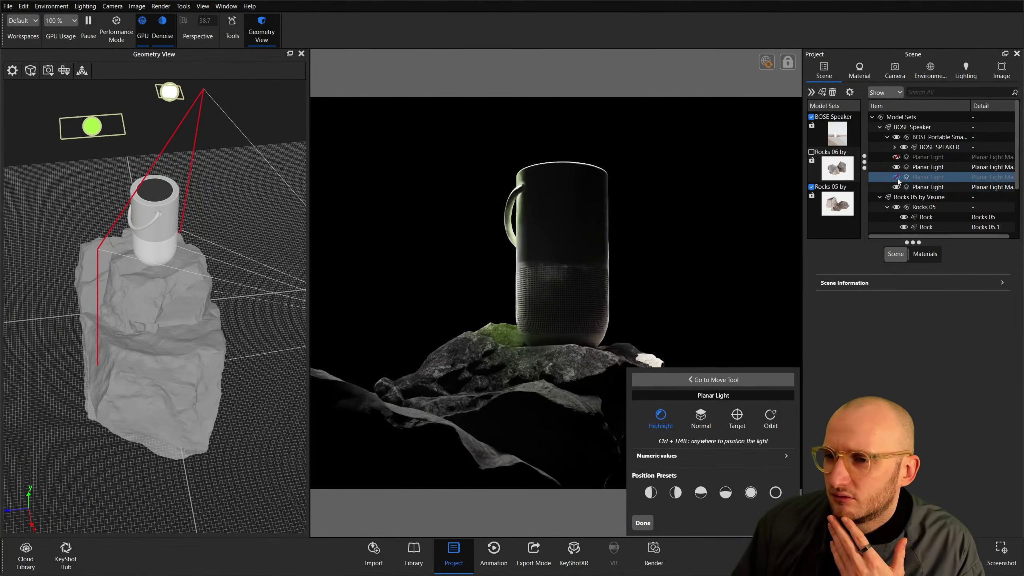
left_click(897, 167)
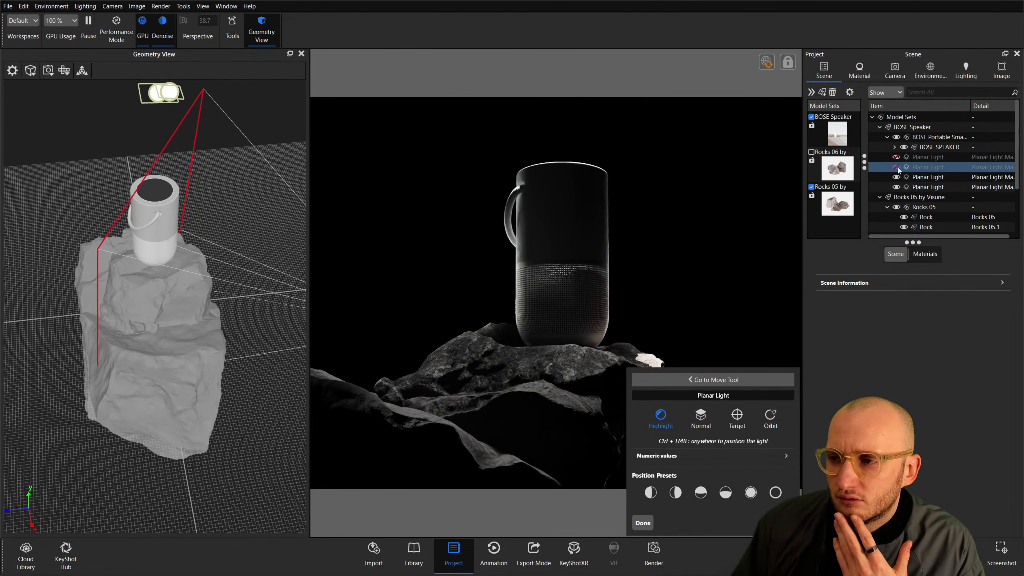
left_click(896, 167)
left_click(896, 157)
left_click(896, 177)
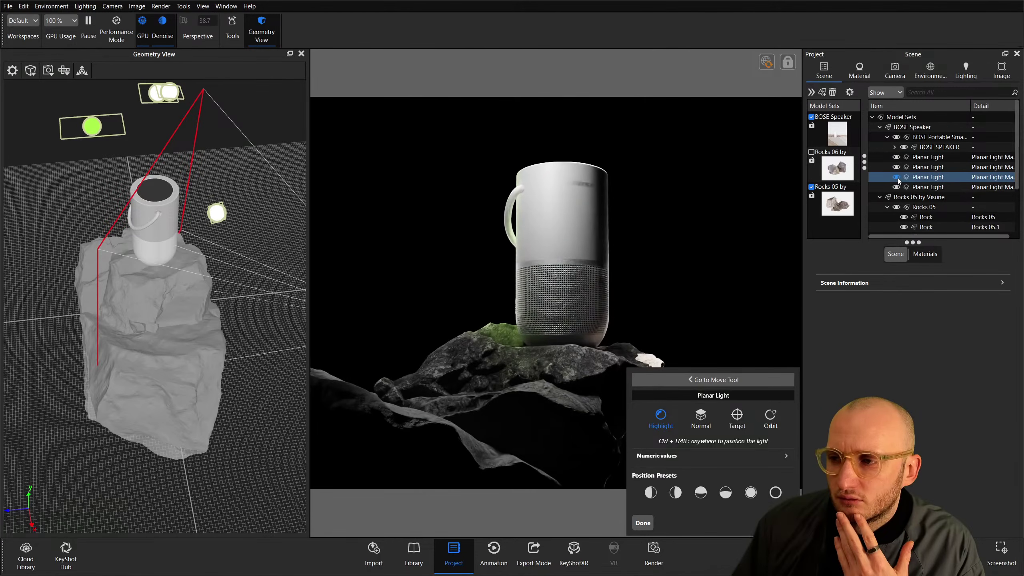
Toggle the third and fourth planar lights to compare how each one lights the rocks.
left_click(896, 186)
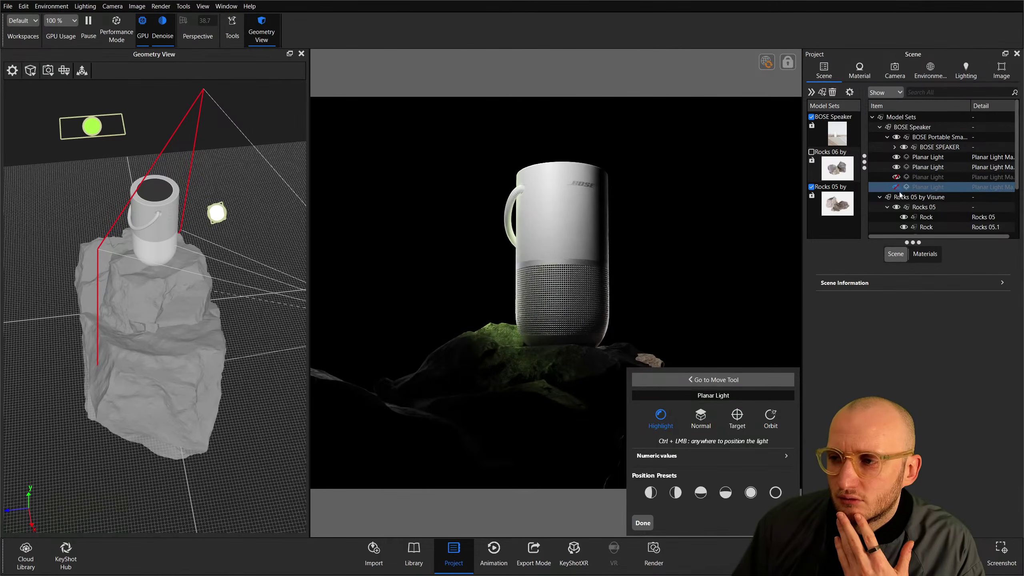
left_click(897, 177)
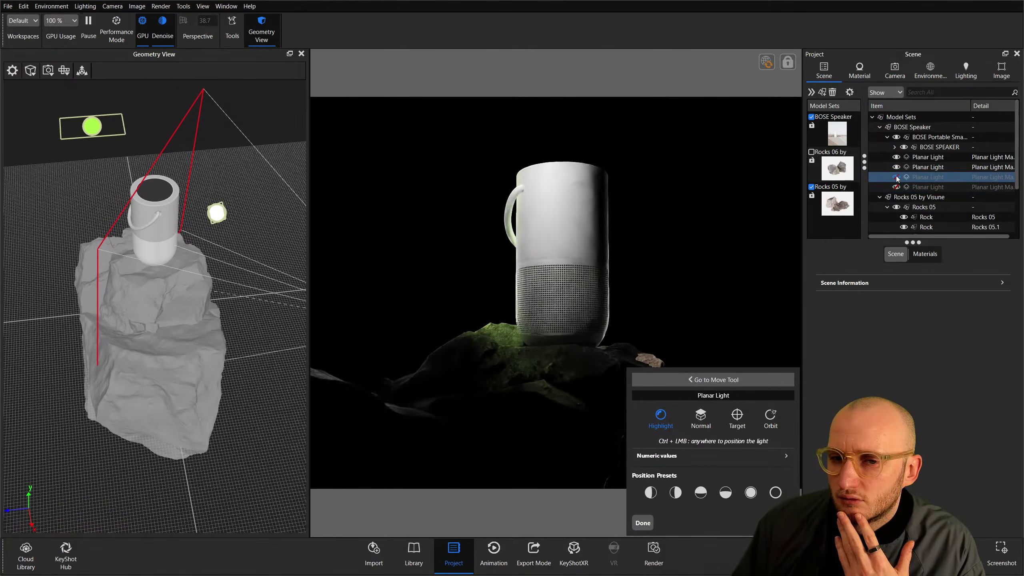
left_click(896, 177)
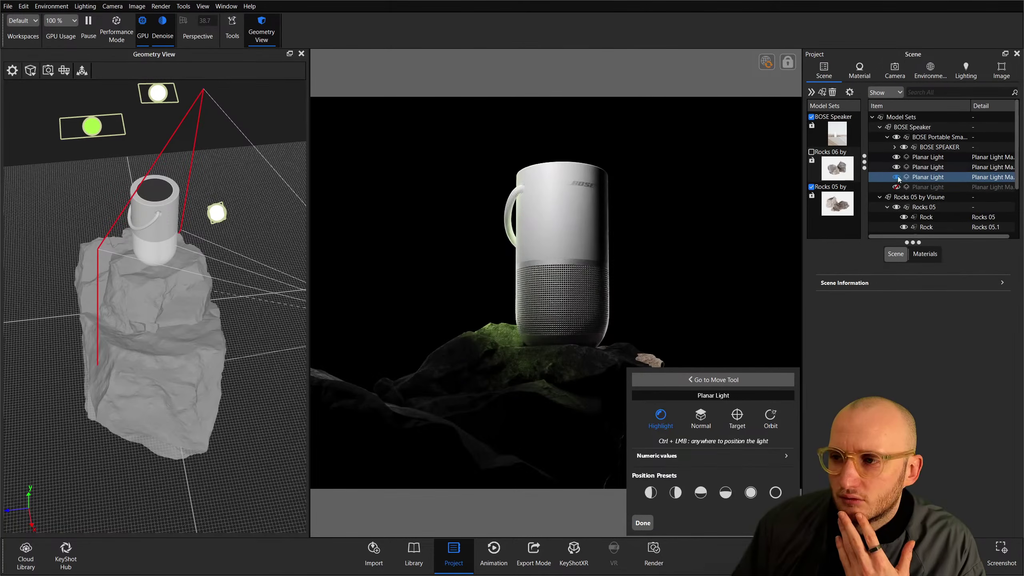
left_click(896, 178)
left_click(898, 188)
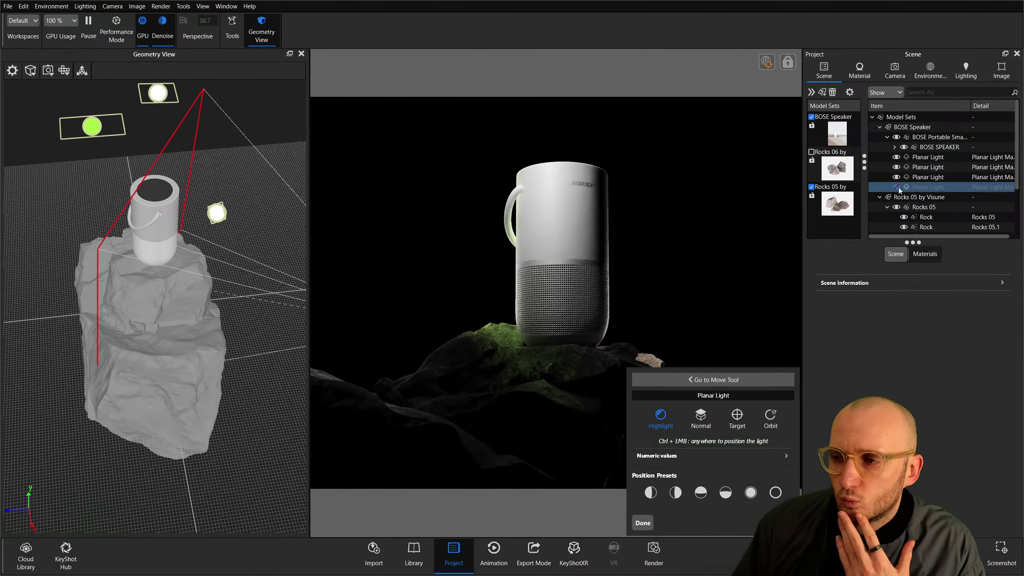
Delete the third planar light from the scene, keeping the higher, repositioned overhead light.
left_click(896, 178)
left_click(941, 199)
left_click(629, 313)
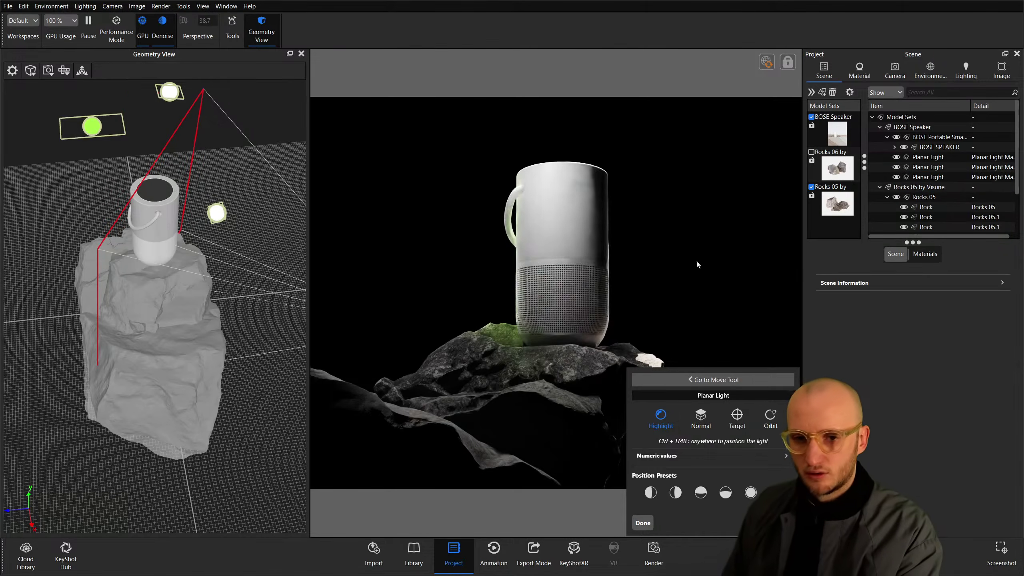
left_click(910, 200)
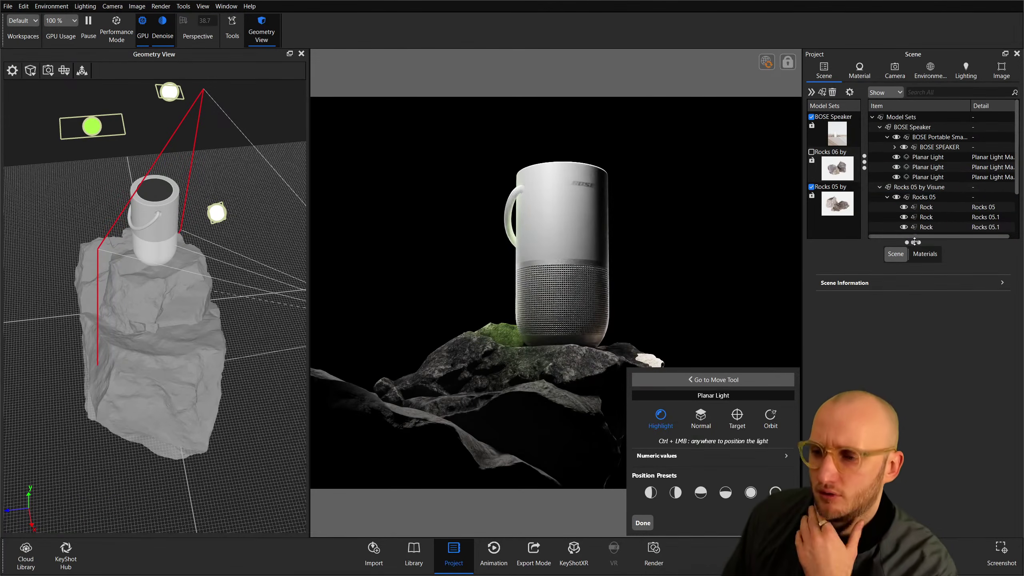
Enlarge the remaining white overhead light's linked width and height to 103.8 mm and narrow its linked angles to 23.15°.
left_click(927, 177)
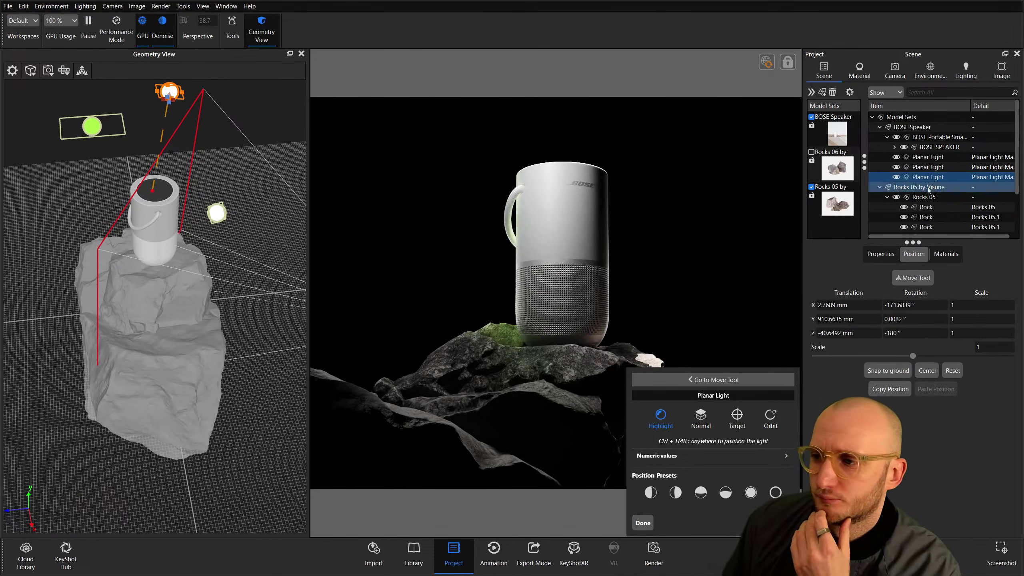
double_click(902, 179)
left_click_drag(890, 208, 925, 207)
left_click_drag(176, 106, 144, 181)
right_click(221, 175)
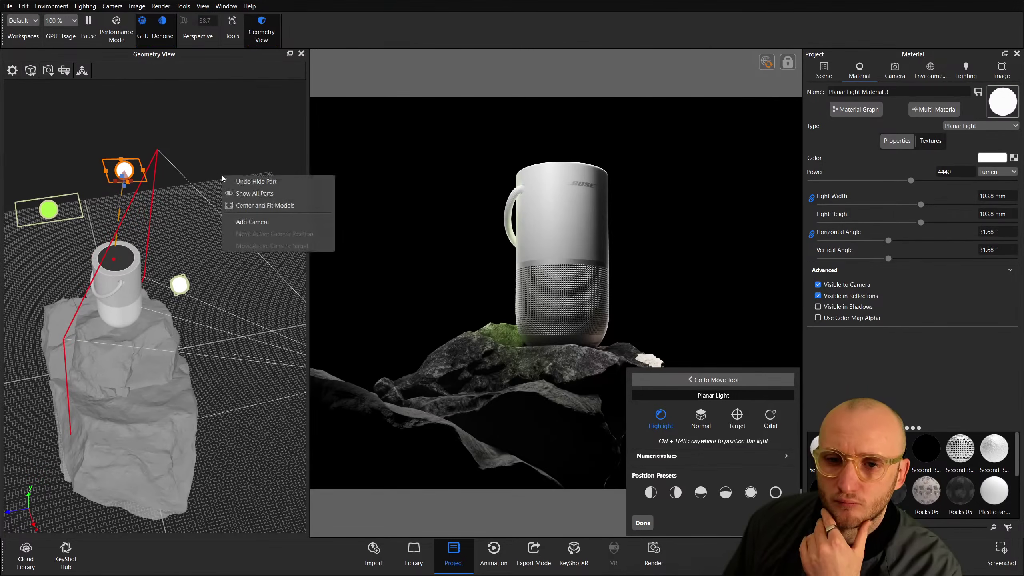
left_click(276, 210)
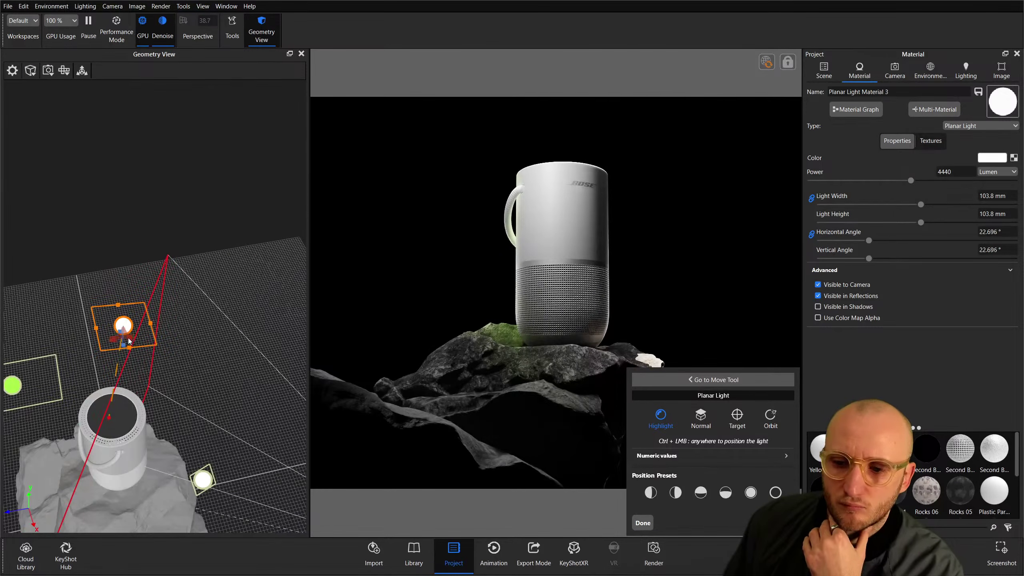
left_click(564, 258, "ctrl")
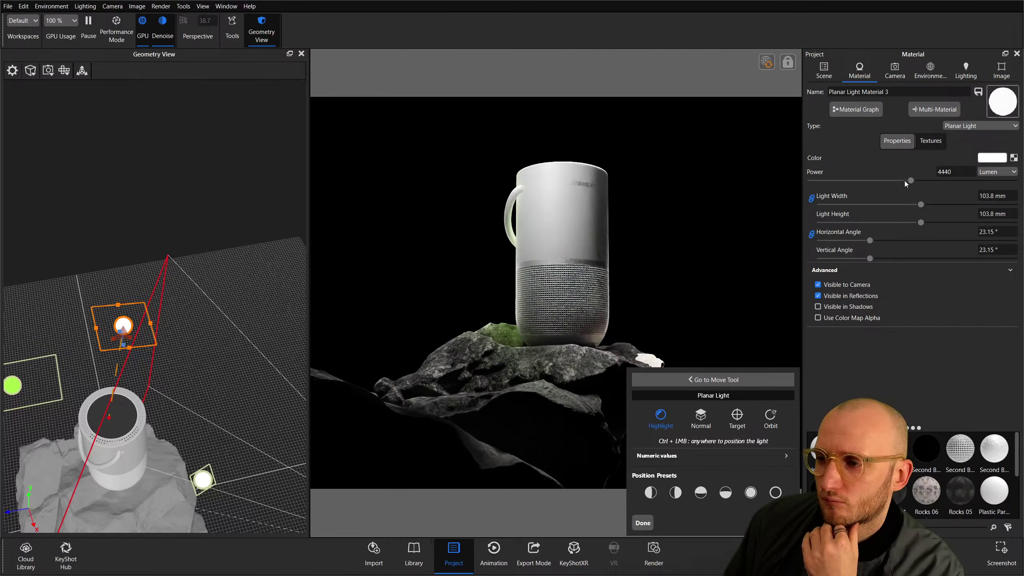
Lower the overhead planar light's power to 1719 lumen and finish the light positioning.
left_click_drag(910, 181, 850, 182)
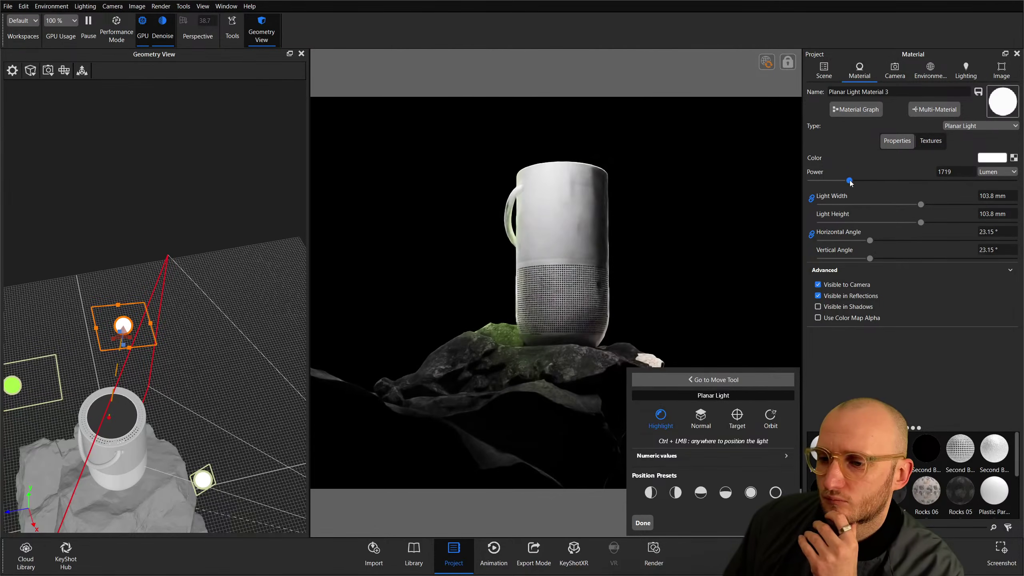
left_click(639, 523)
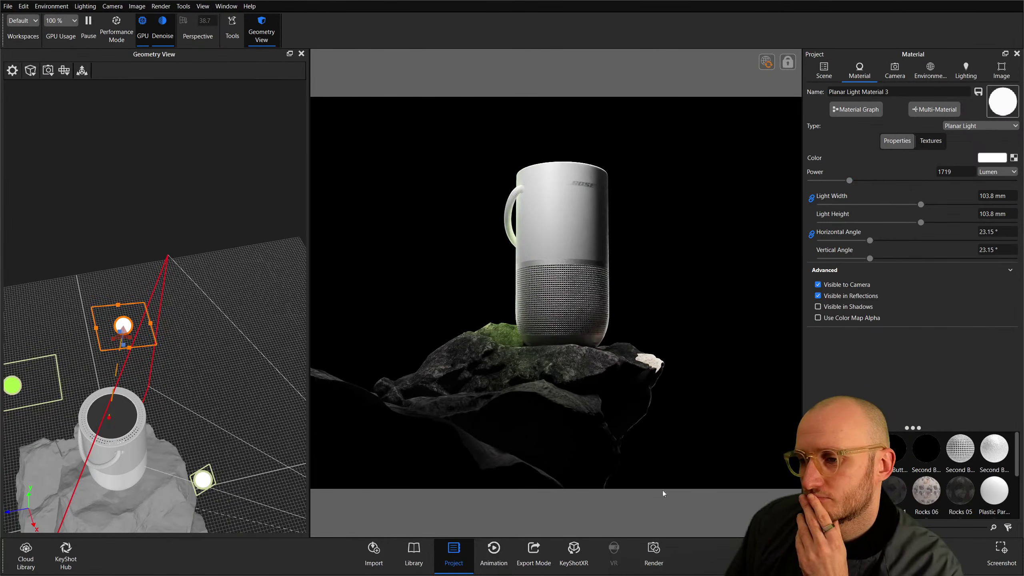
left_click(823, 71)
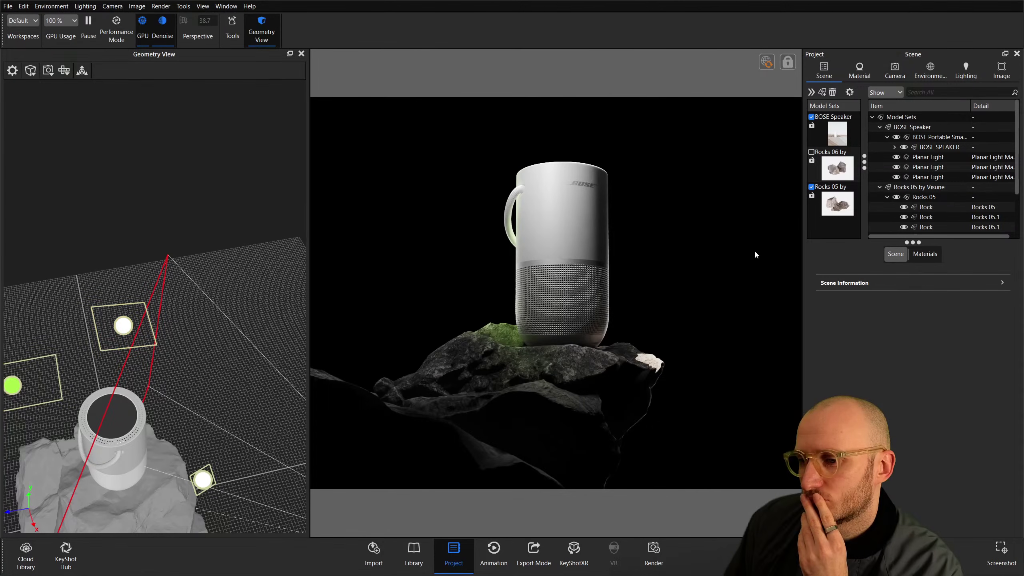
left_click(961, 157)
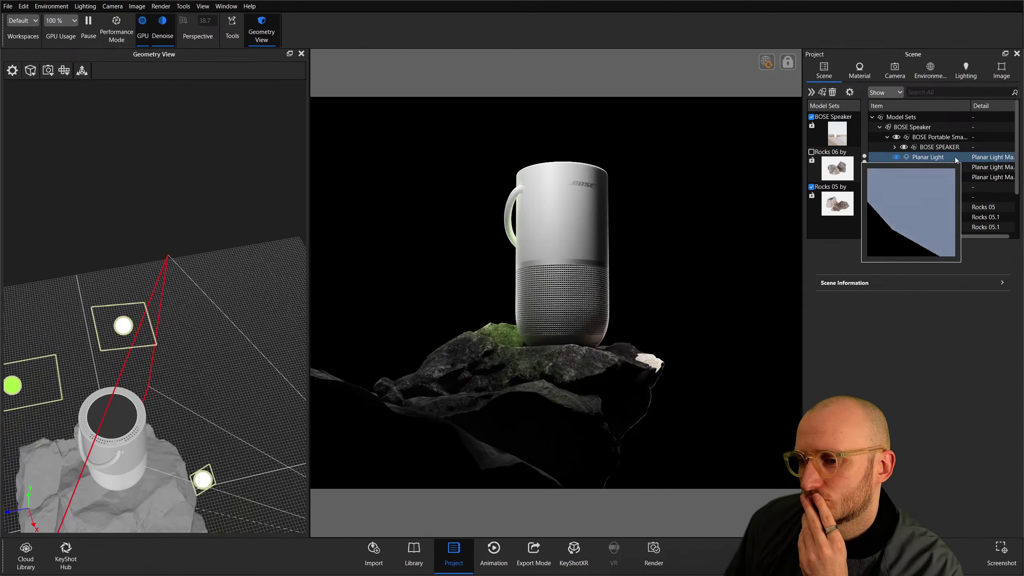
left_click(687, 288)
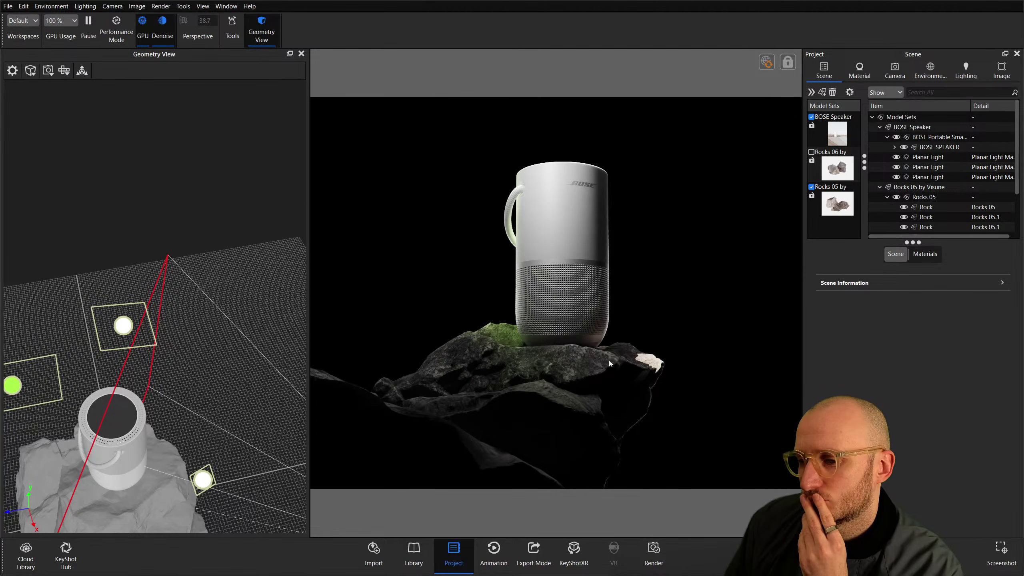
Try a black vignette on the image at strengths 0.735, 2 and 1.954, and switch the effect off.
left_click(1001, 71)
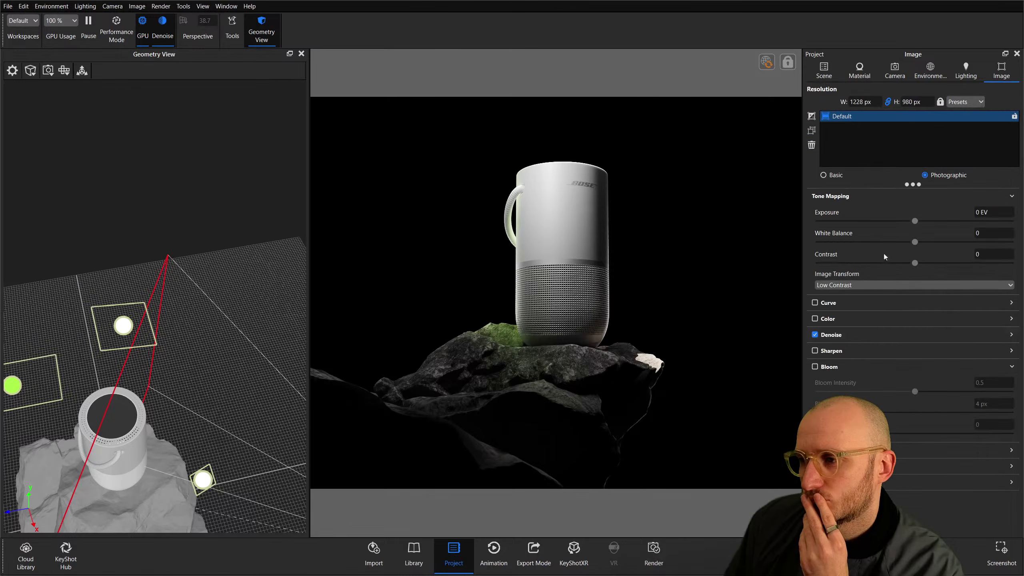
left_click(830, 450)
left_click_drag(832, 474, 957, 474)
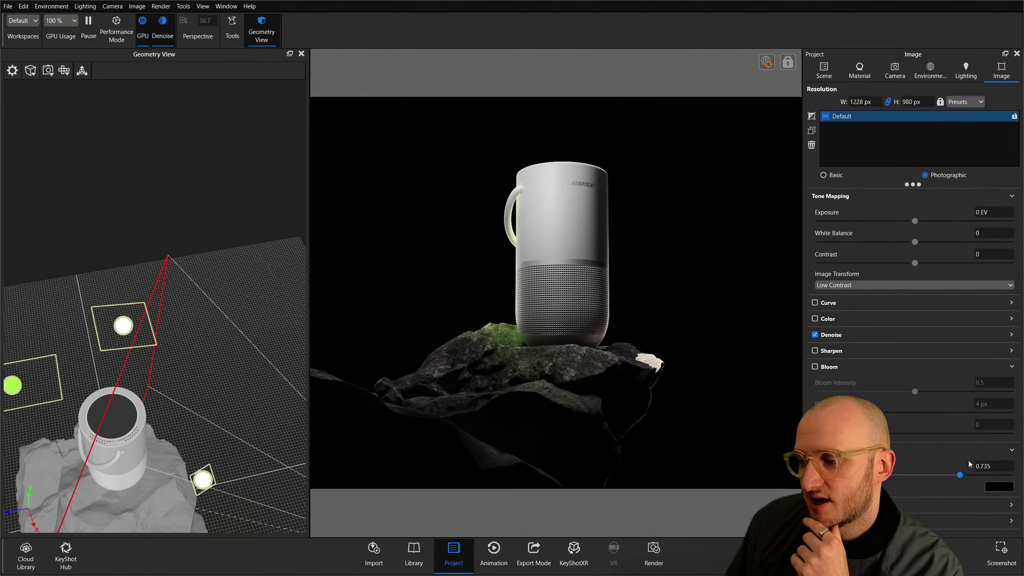
key("ctrl+a")
type("2")
key("Return")
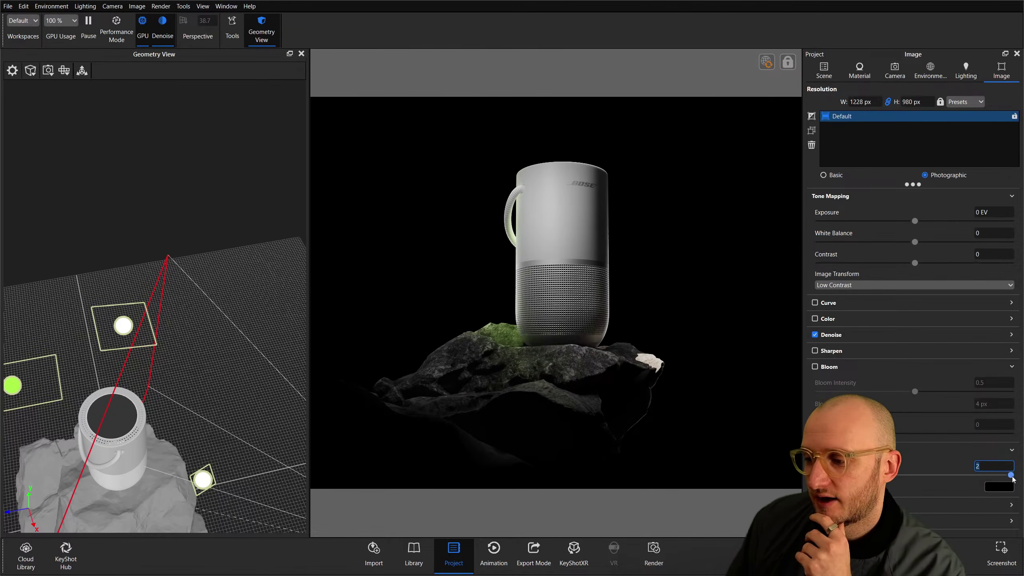
left_click_drag(1009, 475, 954, 476)
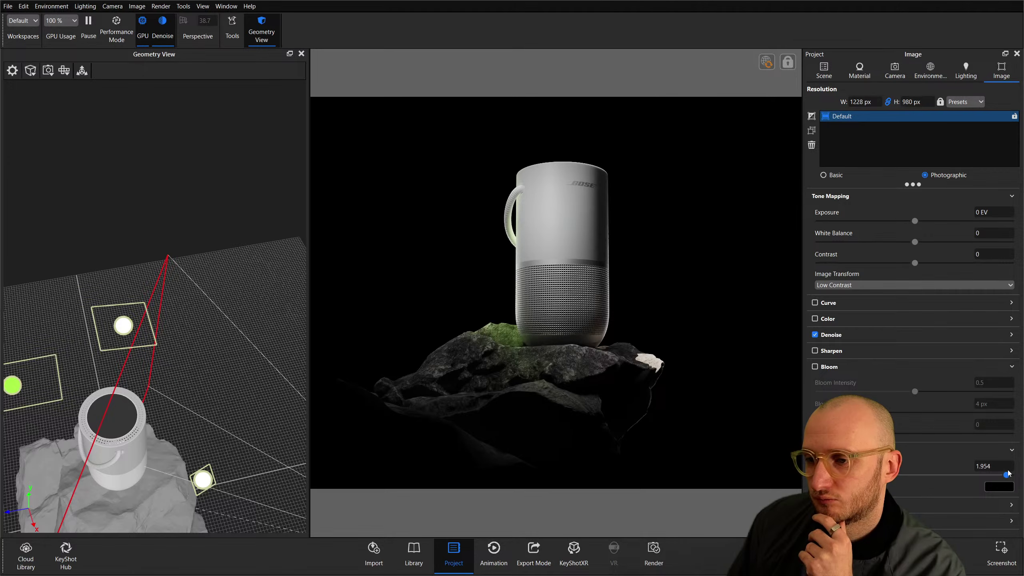
left_click(814, 449)
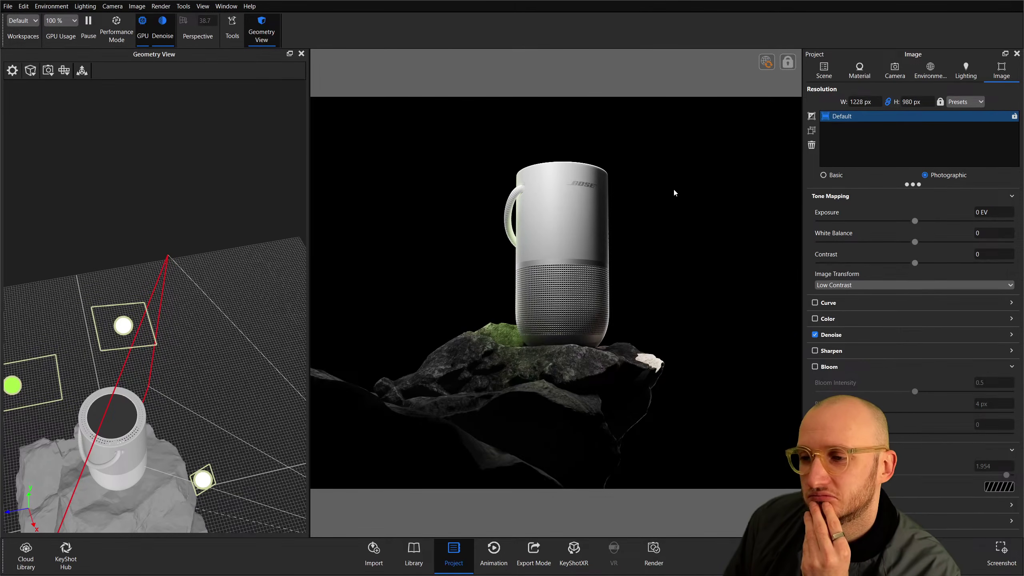
Add a plane to the scene and accept its default placement at 0 mm on all axes with scale 128.
left_click(823, 69)
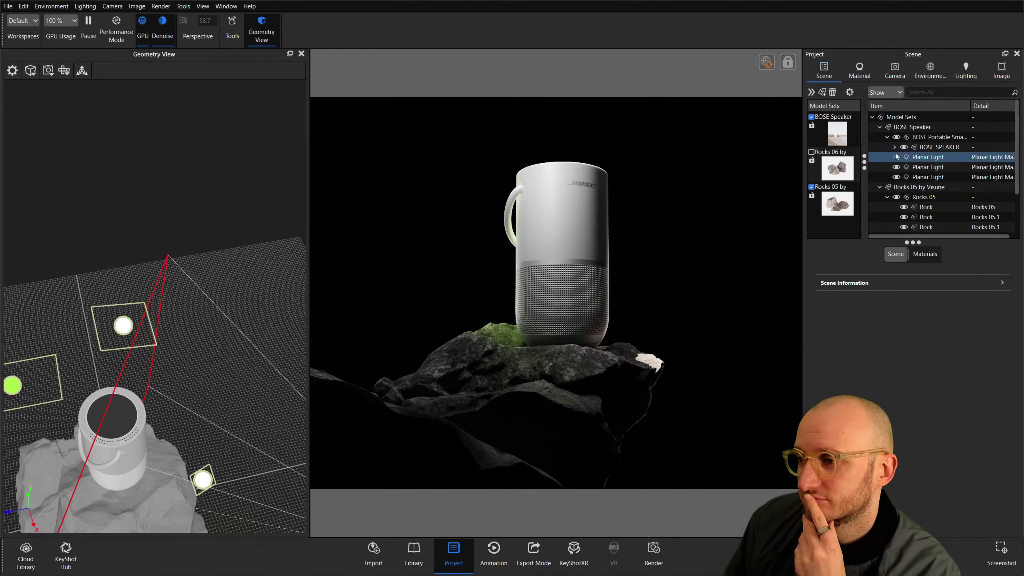
left_click(879, 187)
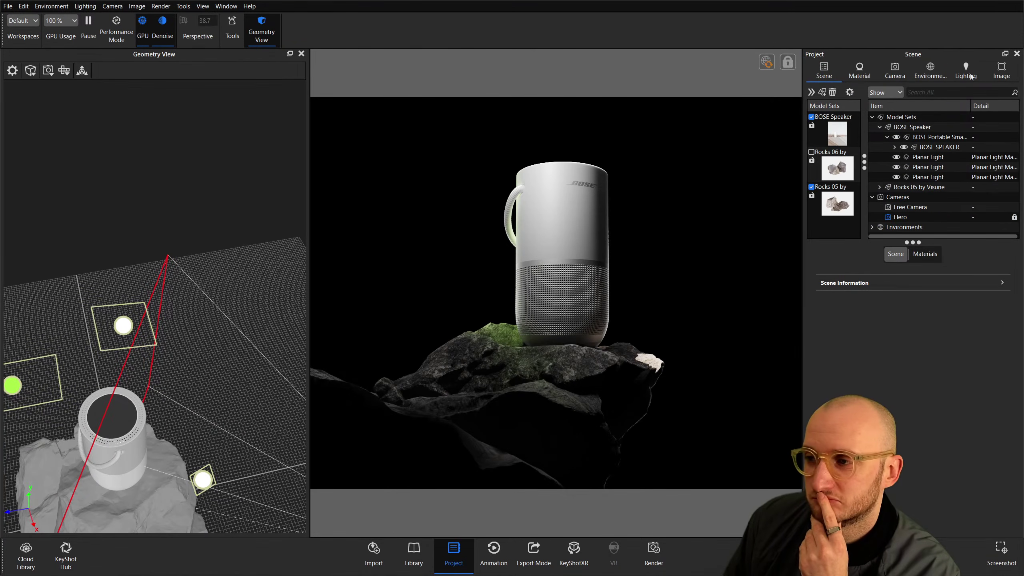
left_click(23, 6)
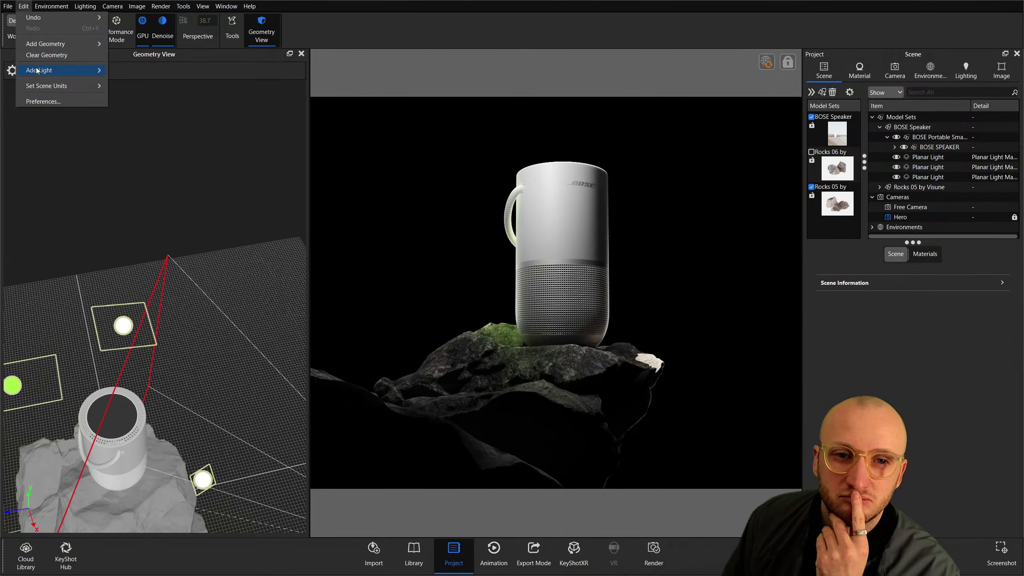
mouse_move(38, 75)
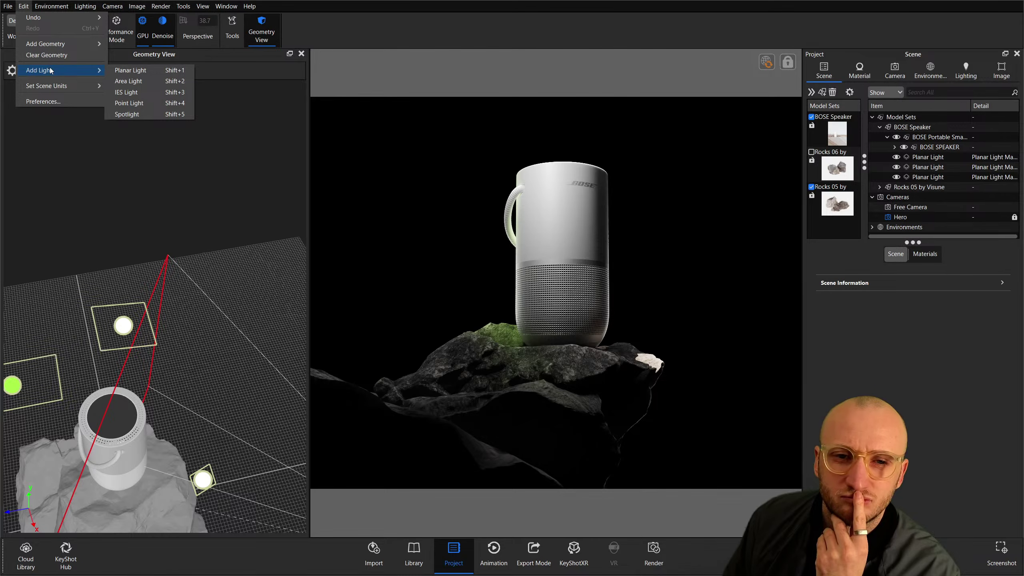
mouse_move(53, 44)
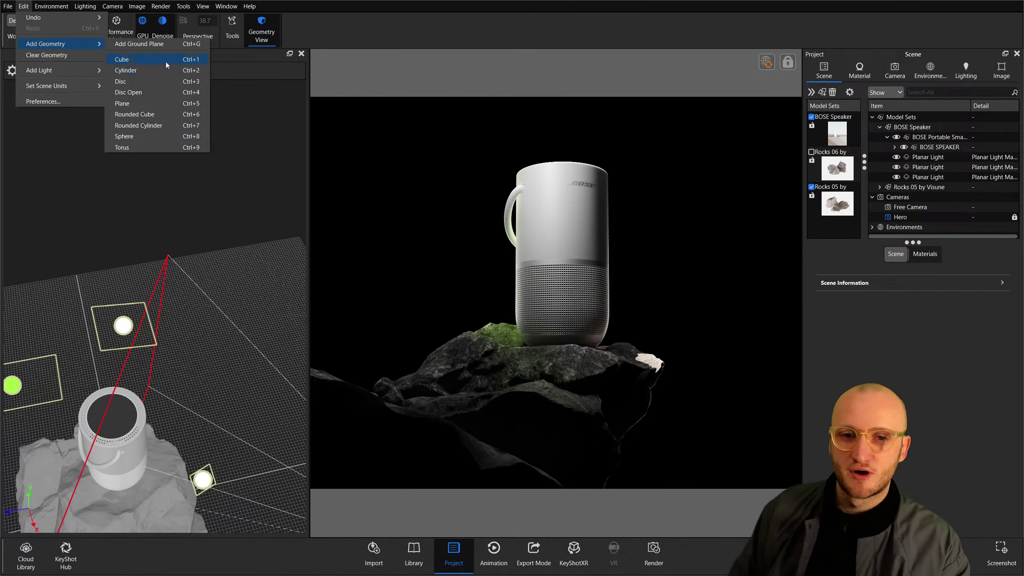
left_click(139, 104)
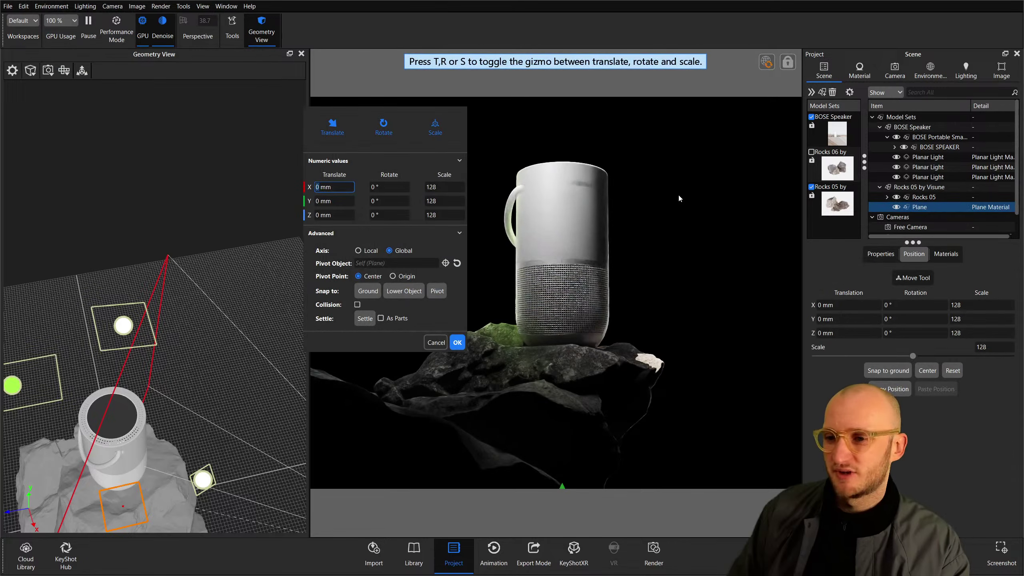
left_click(458, 342)
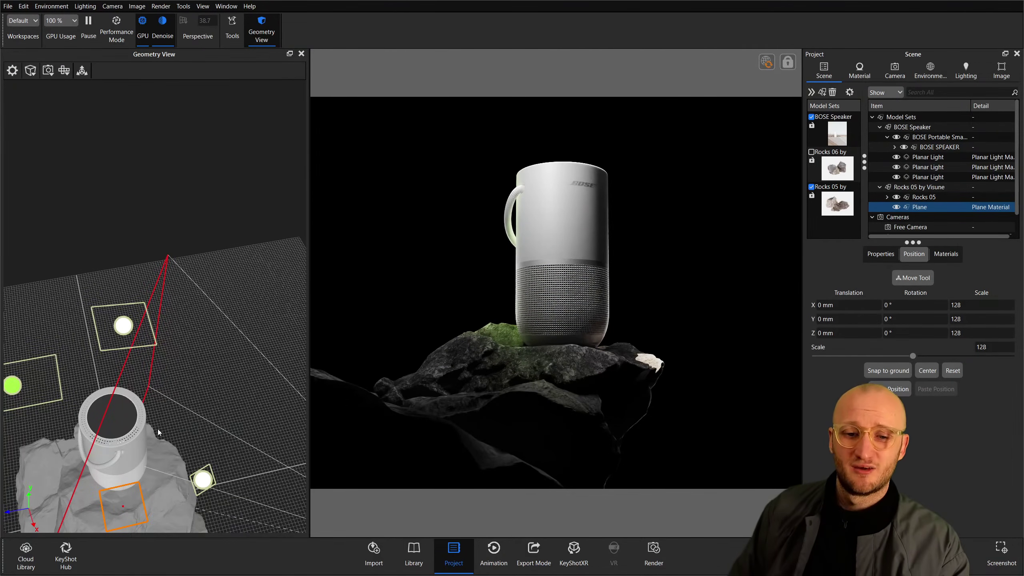
Stand the plane upright as a backdrop behind the speaker, rotated -90° on X and about -22.7° on Y, scaled to about 2240.
left_click(912, 278)
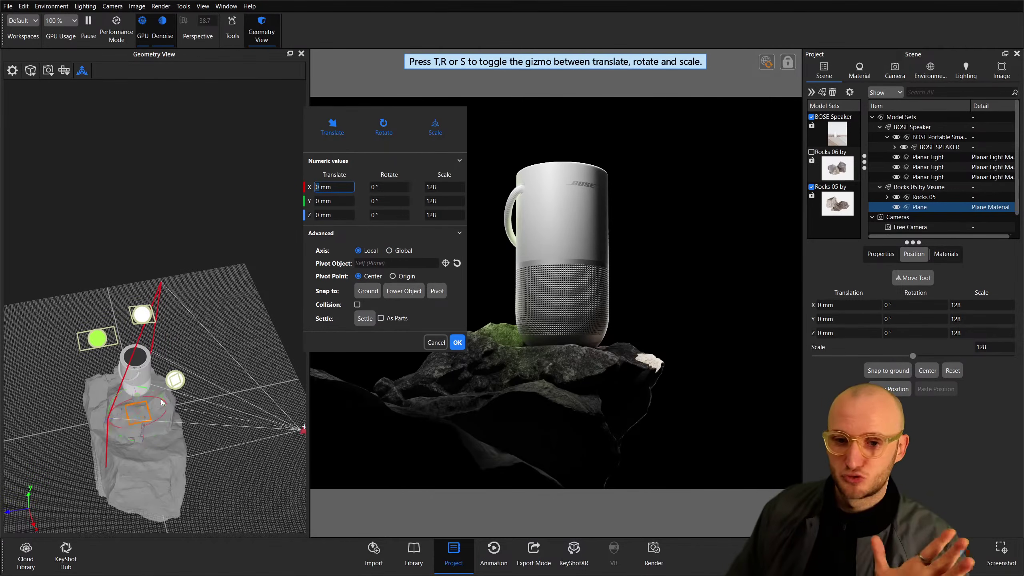
key("s")
left_click_drag(142, 414, 195, 285)
key("r")
key("t")
key("s")
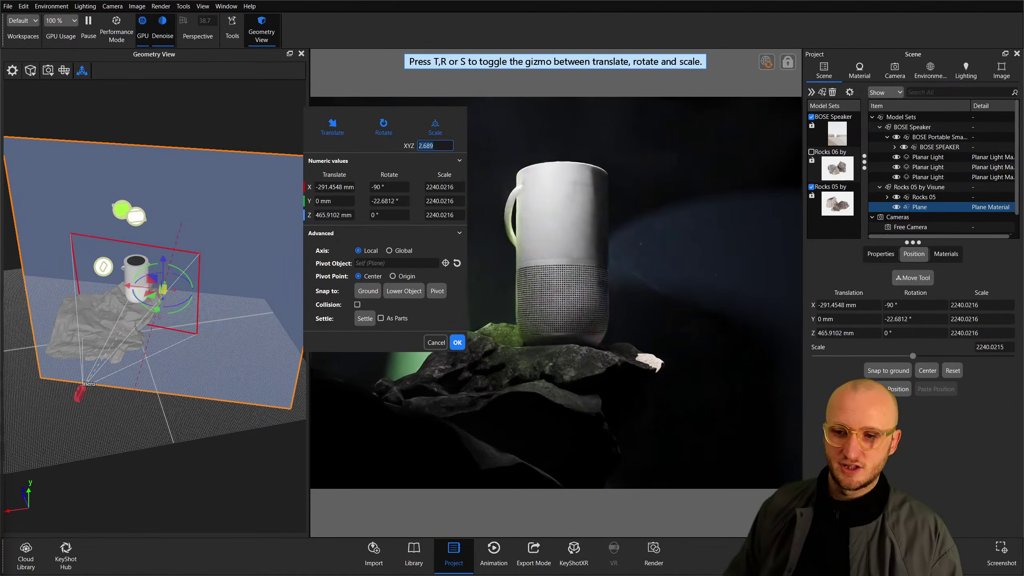
Move the backdrop plane farther behind the speaker to about X -422 mm and Z 779 mm, and accept the placement.
mouse_move(173, 334)
left_mouse_down()
mouse_move(220, 358)
mouse_move(142, 336)
mouse_move(80, 338)
mouse_move(156, 339)
left_mouse_up()
key("t")
left_click_drag(161, 343, 175, 414)
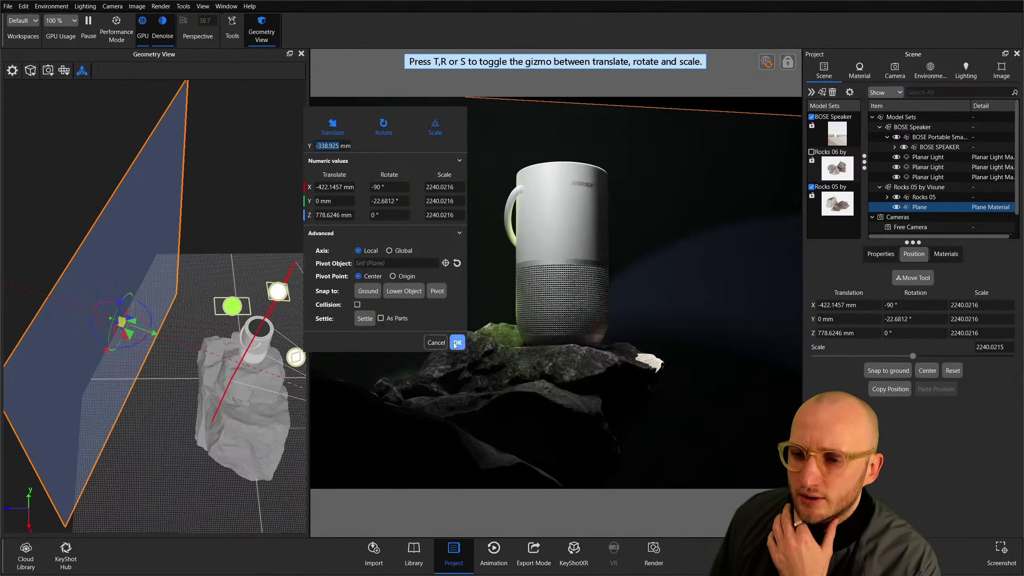
left_click(457, 342)
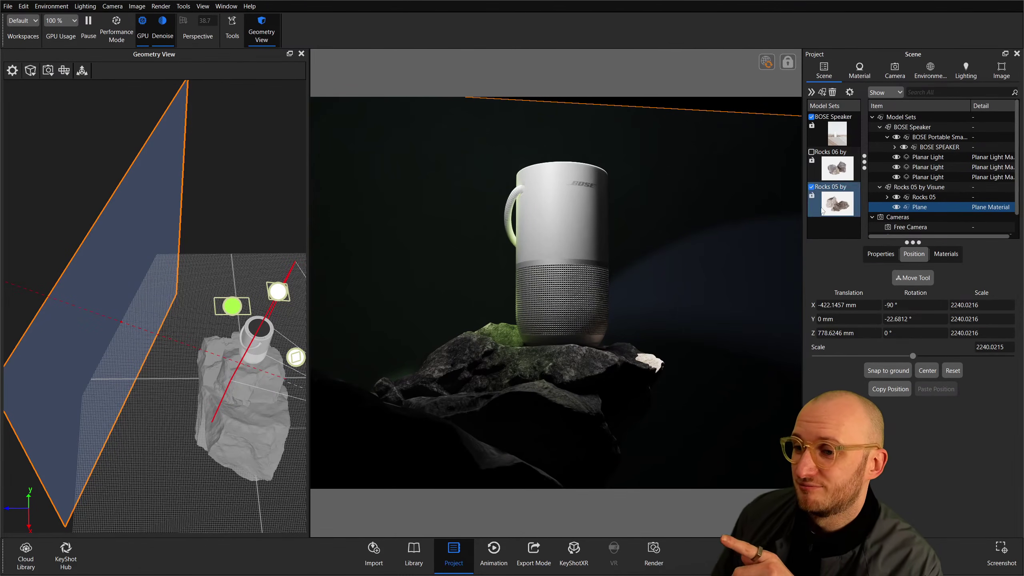
Toggle the planar lights' visibility one at a time to identify which one lights the speaker's front.
left_click(894, 178)
left_click(896, 167)
left_click(895, 167)
left_click(895, 157)
left_click(895, 157)
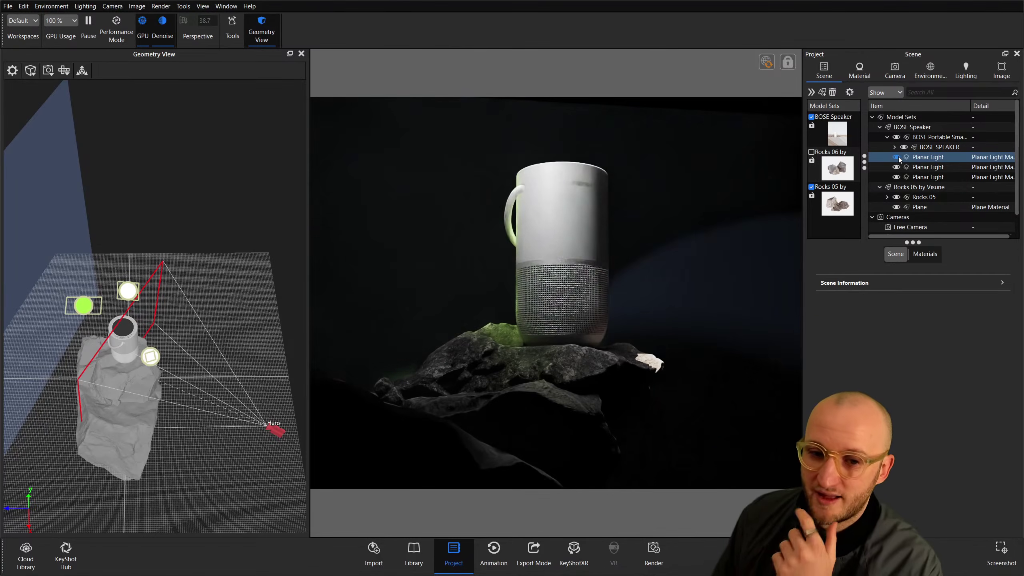
Bring the front planar light slightly closer to the speaker with light positioning, at about X 201.7, Y 640.4 and Z -138.4 mm.
left_click(933, 161)
left_click_drag(173, 225, 182, 256)
scroll(235, 264, "up", 3)
scroll(234, 265, "up", 3)
scroll(216, 269, "up", 3)
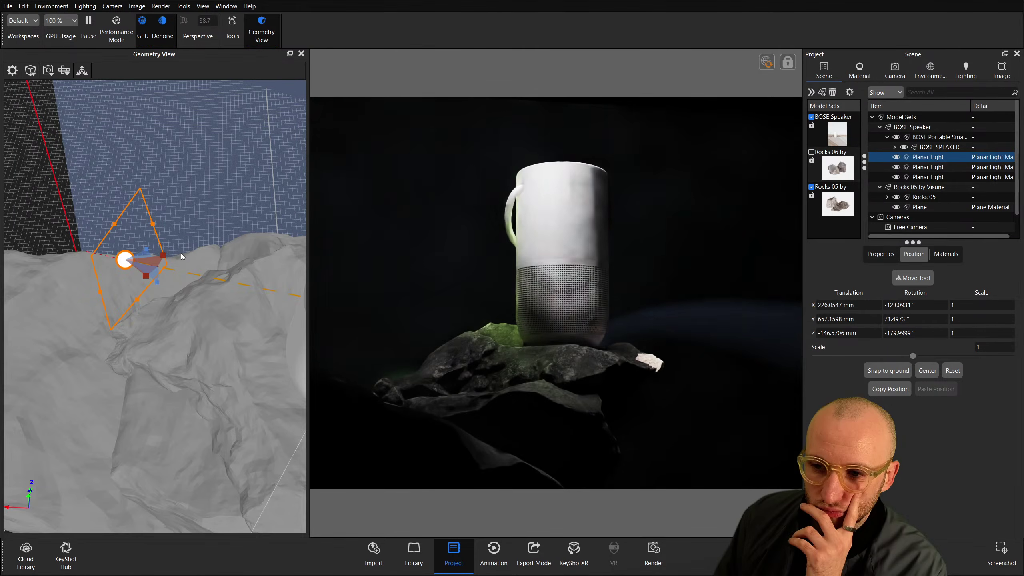
scroll(220, 237, "down", 3)
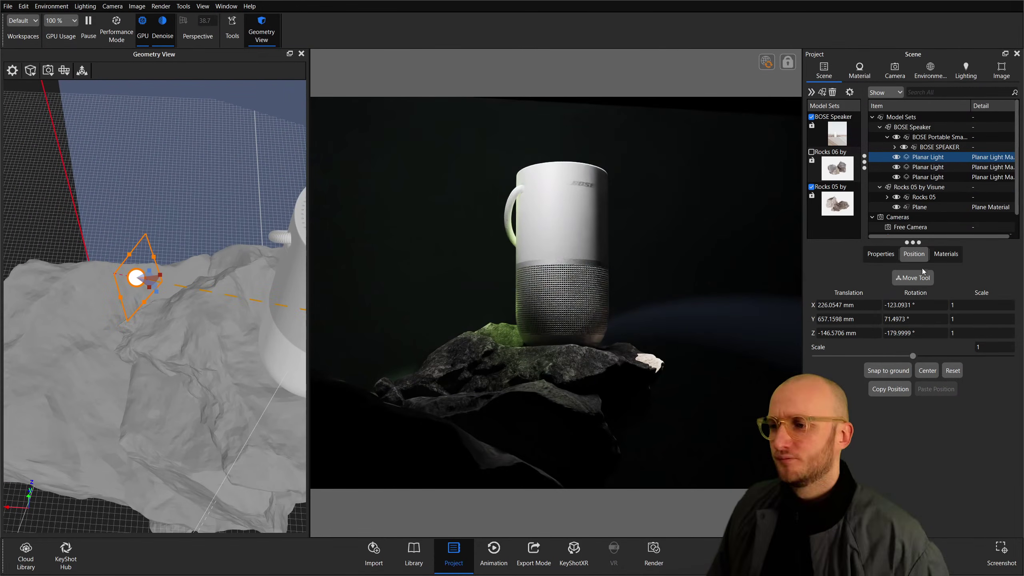
left_click(913, 278)
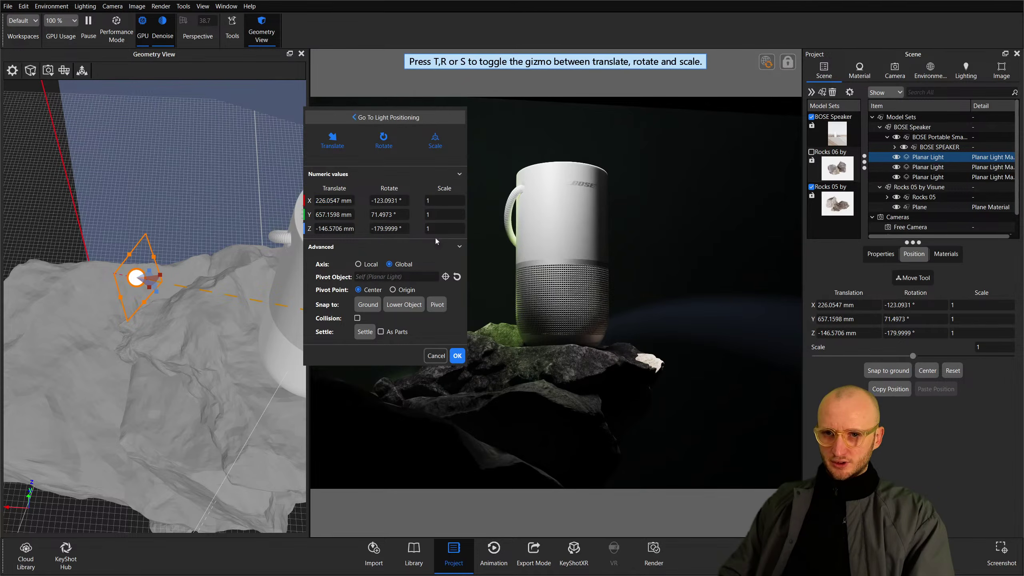
left_click(371, 117)
left_click_drag(197, 310, 209, 244)
scroll(199, 242, "down", 5)
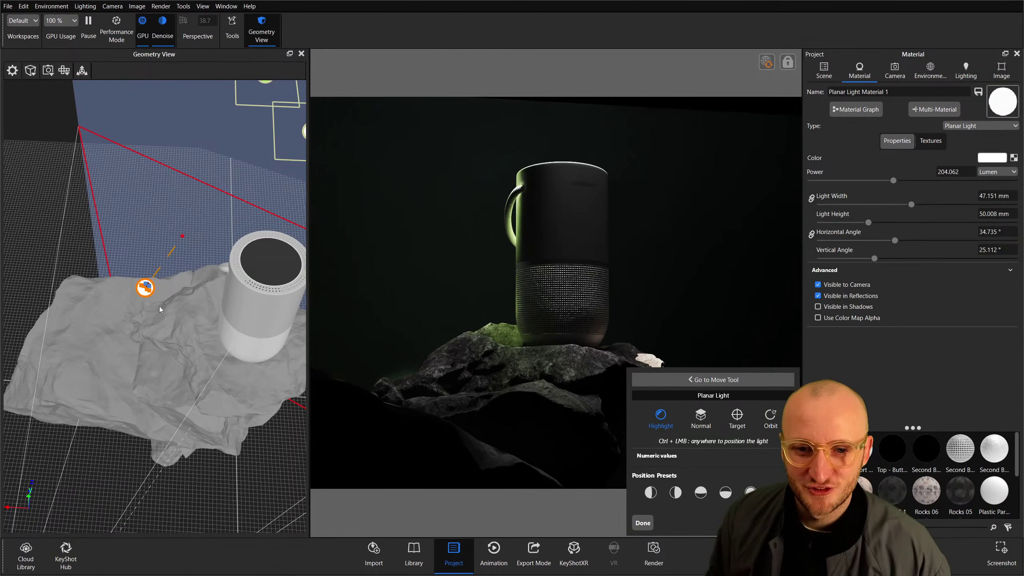
left_click_drag(247, 294, 232, 295)
key("Escape")
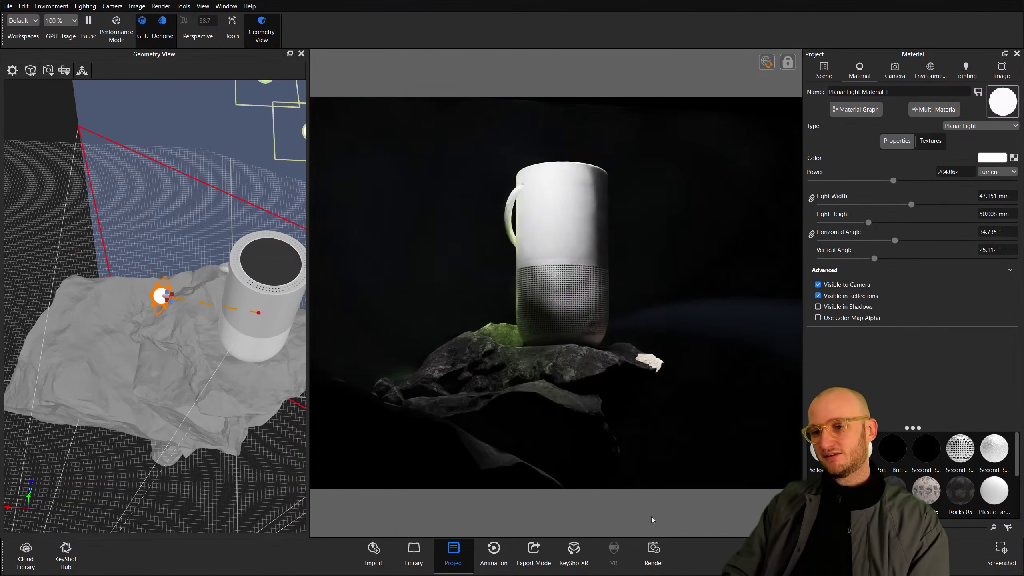
Push the backdrop plane back to about X -567 mm and Z 1126 mm and enlarge its scale to about 2766.
left_click(639, 293)
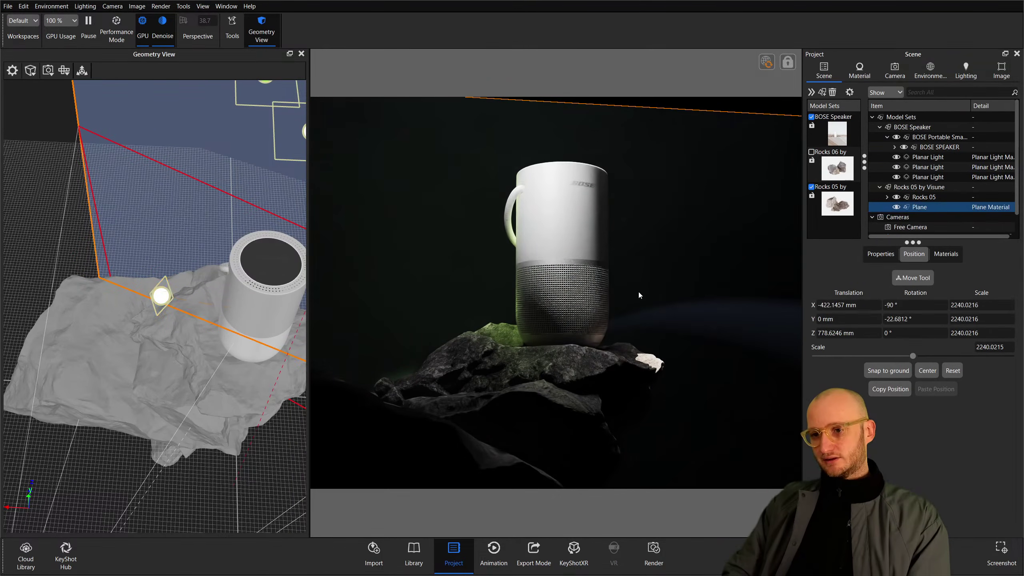
left_click_drag(198, 206, 98, 105)
left_click(82, 70)
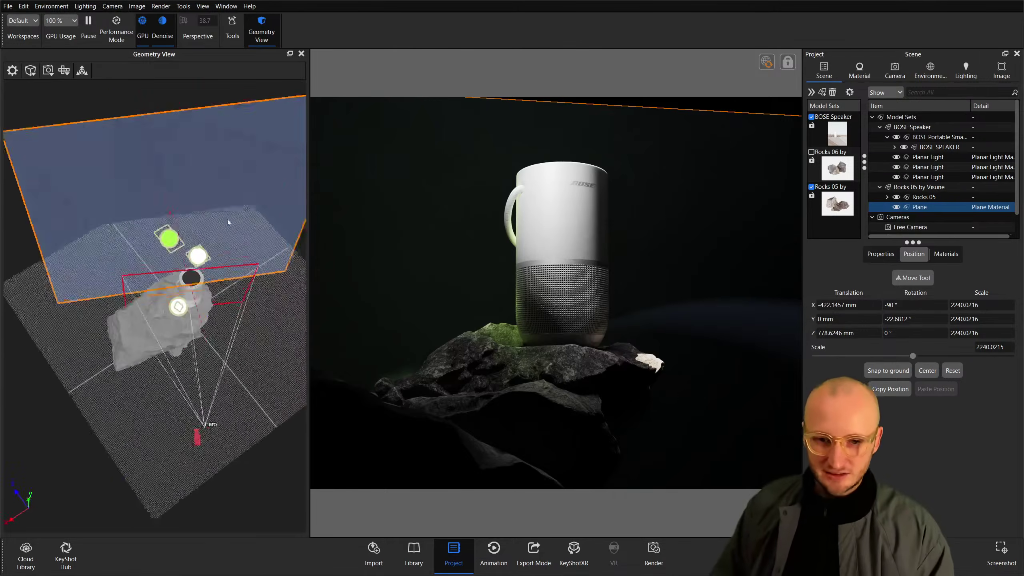
left_click_drag(207, 174, 182, 307)
left_click(172, 274)
left_click_drag(177, 355, 186, 277)
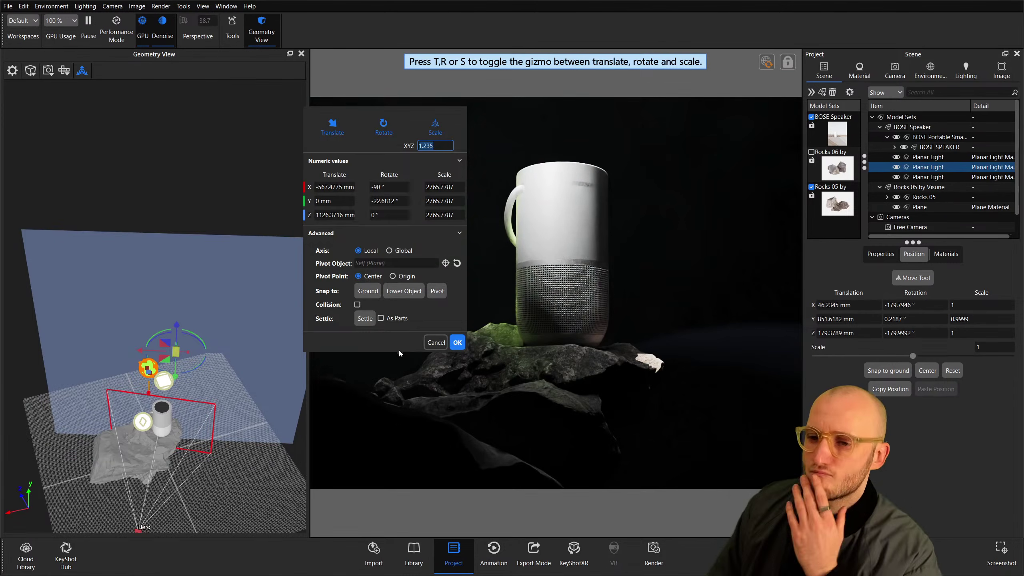
double_click(187, 277)
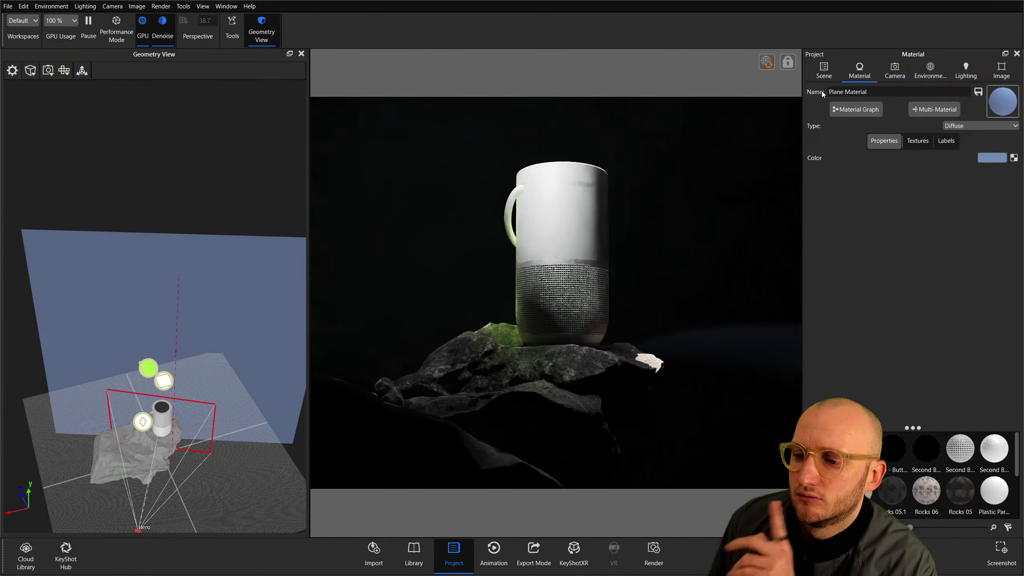
left_click(301, 54)
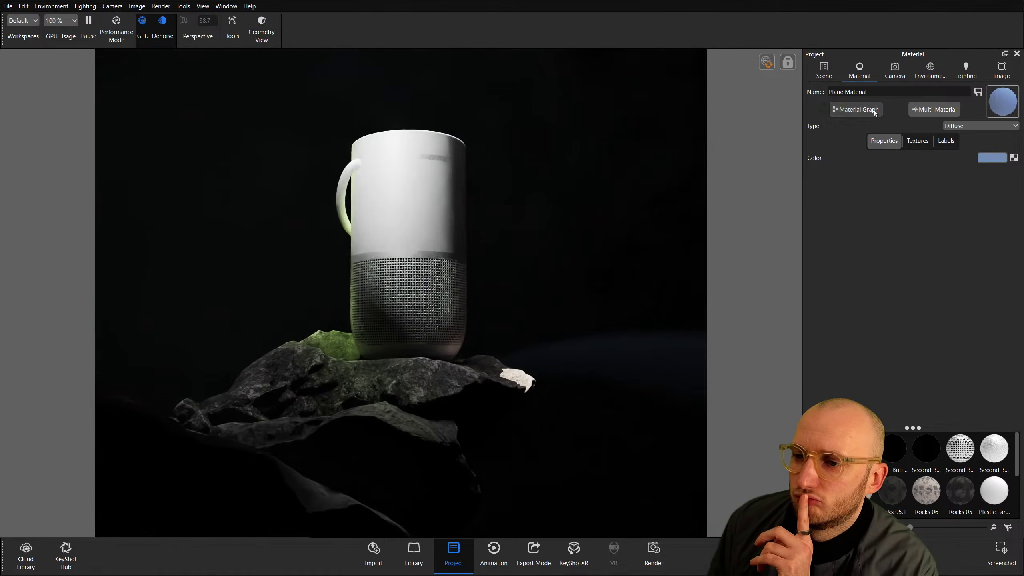
key("u")
key("u")
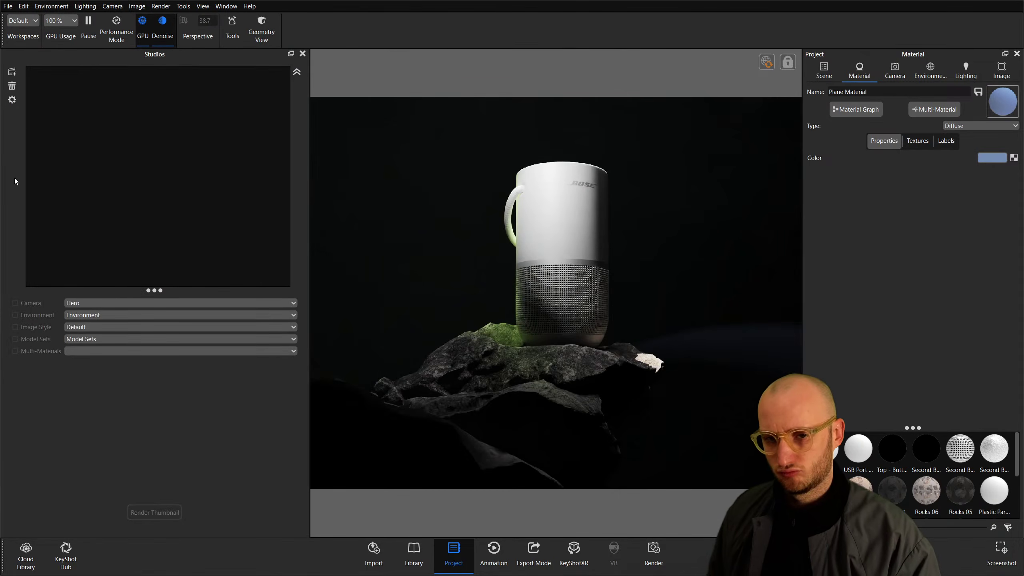
key("m")
key("m")
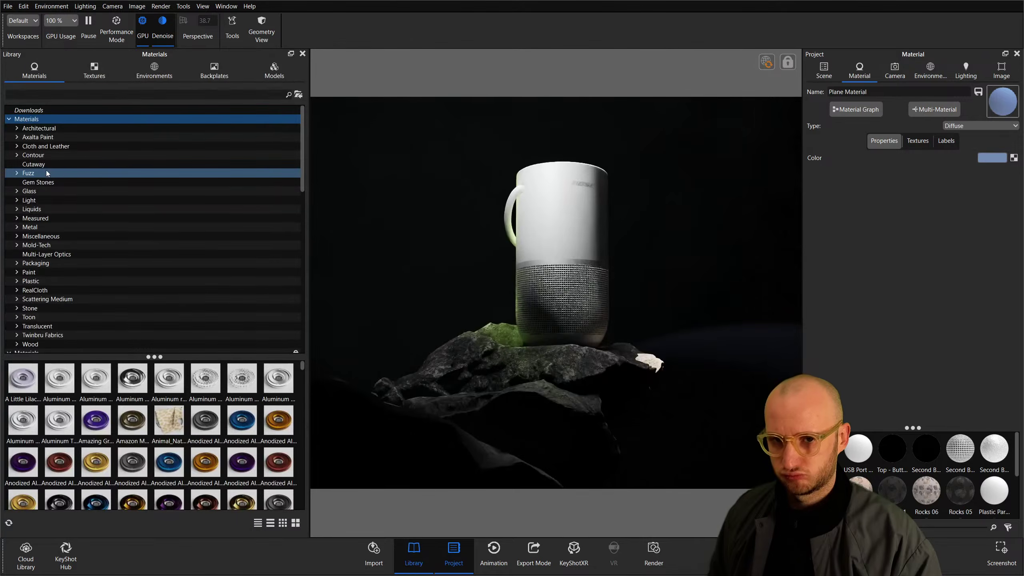
key("o")
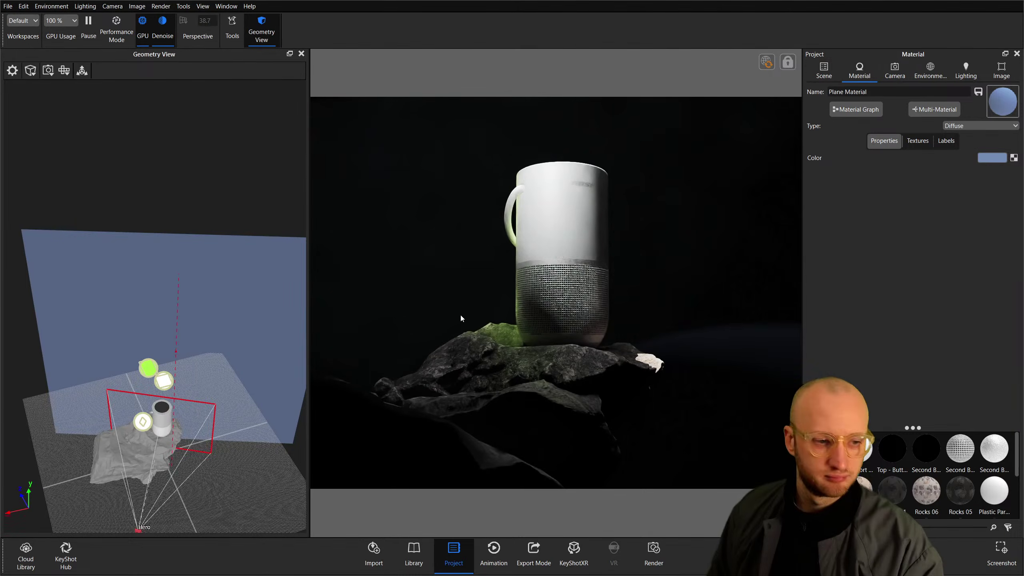
Compare the render with and without the backdrop plane and leave the plane hidden.
left_click(713, 229)
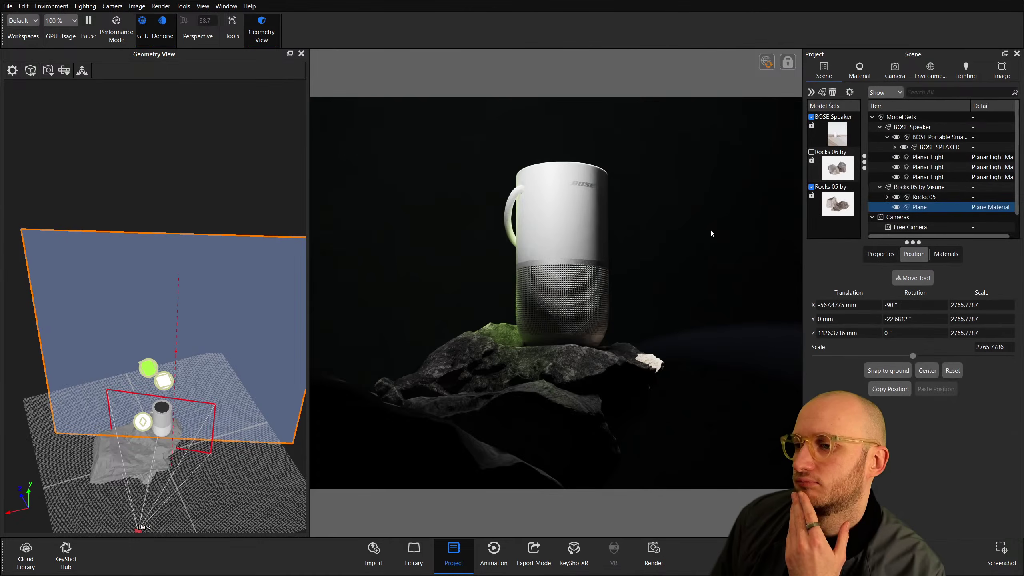
left_click(895, 207)
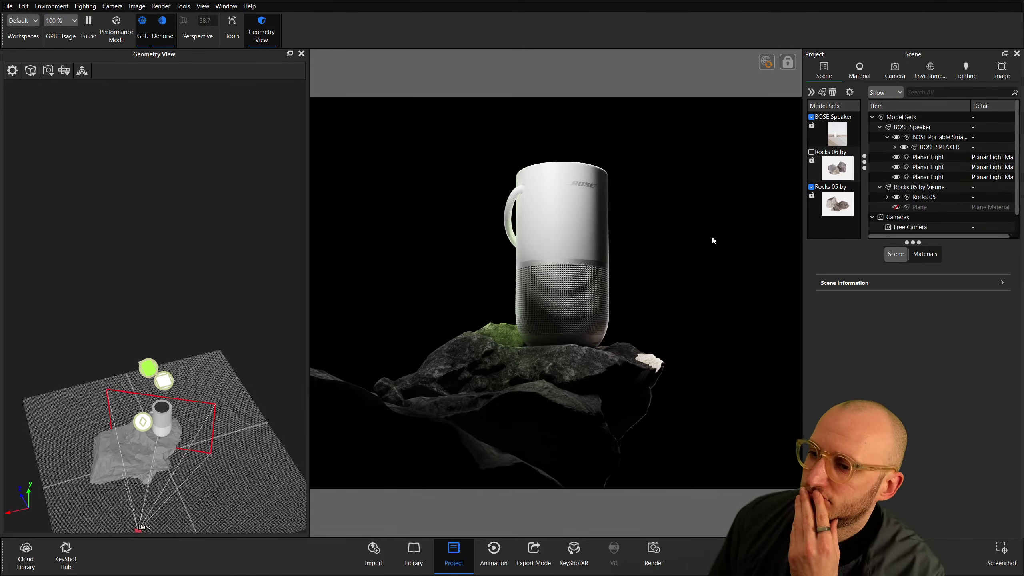
left_click(895, 207)
double_click(895, 207)
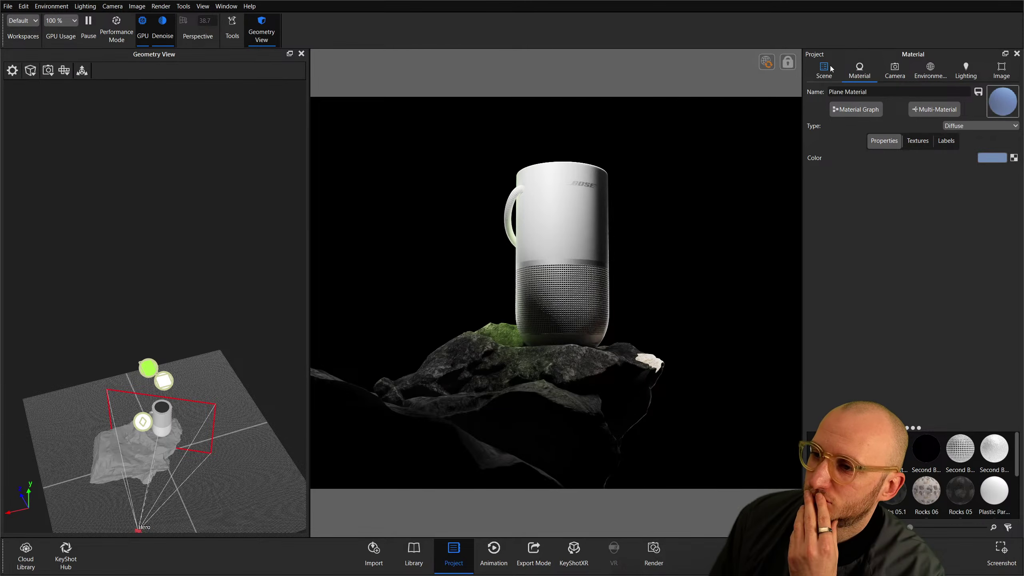
left_click(825, 80)
left_click(959, 186)
left_click(953, 178)
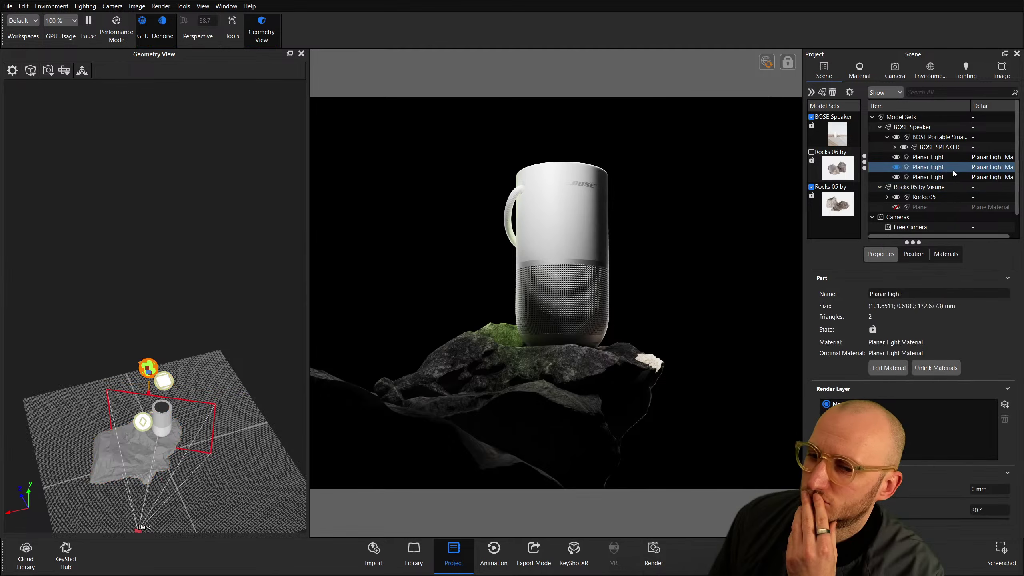
left_click_drag(203, 346, 147, 315)
scroll(228, 302, "up", 5)
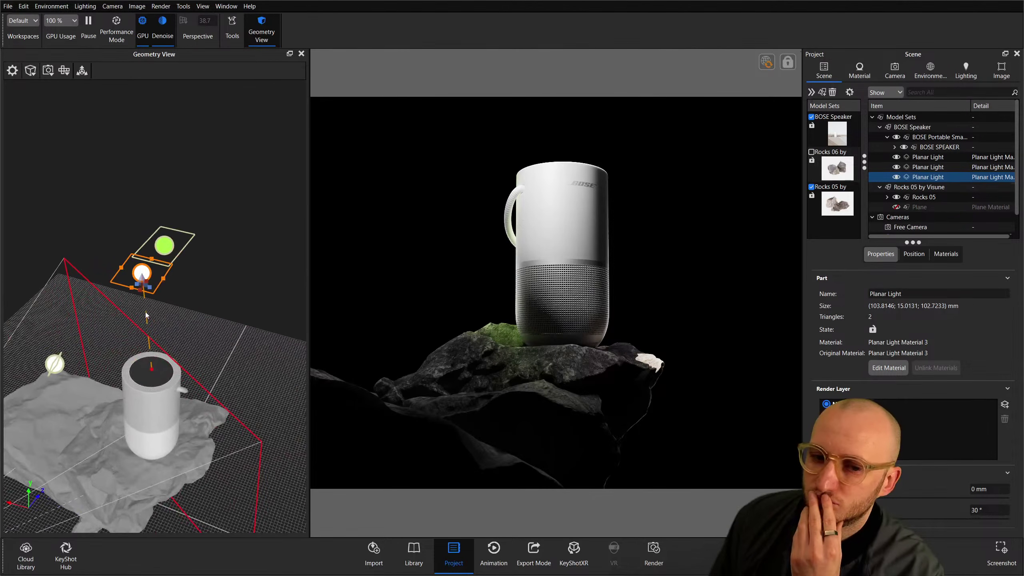
left_click(86, 74)
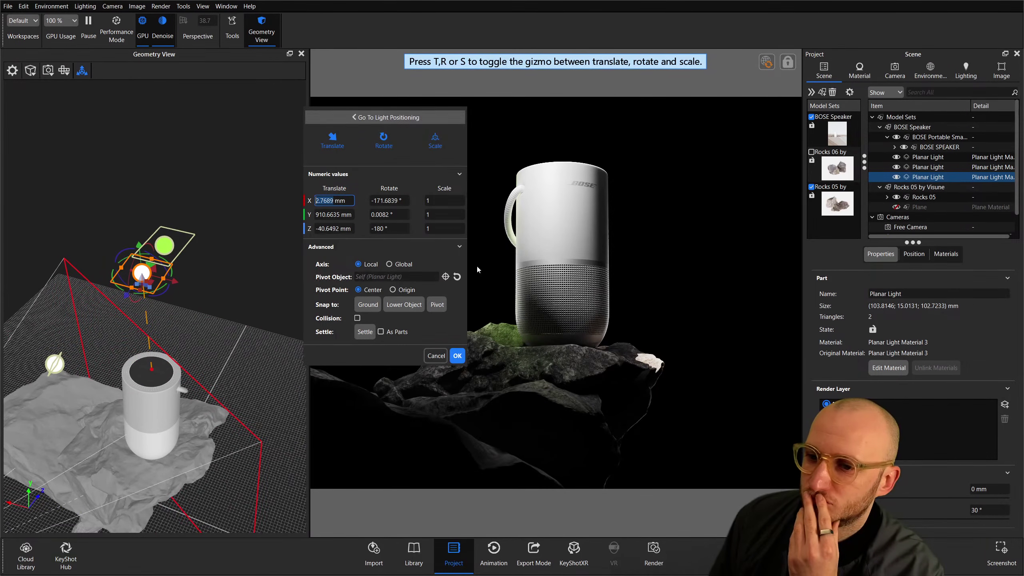
left_click(388, 116)
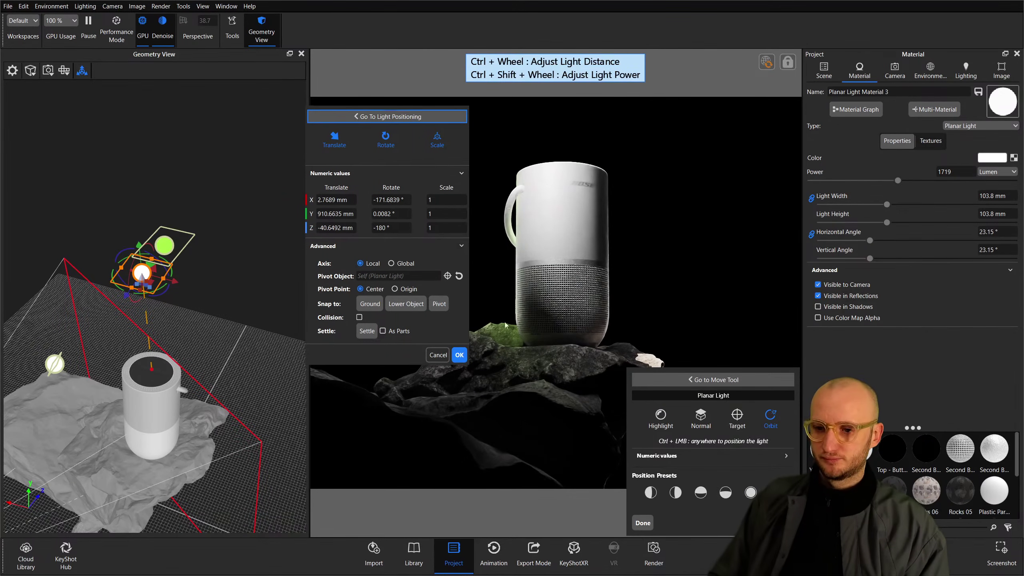
left_click(459, 354)
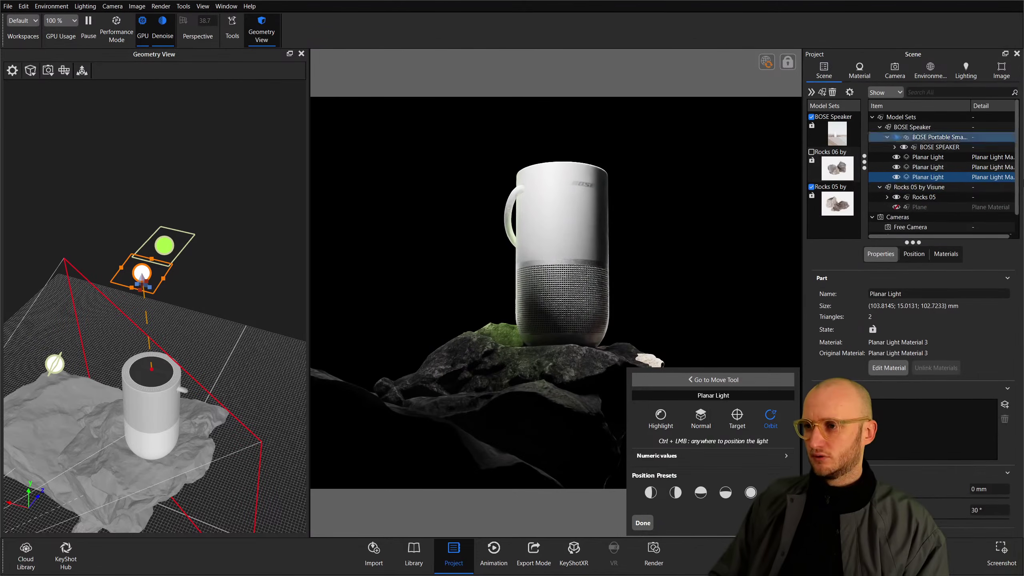
left_click(912, 254)
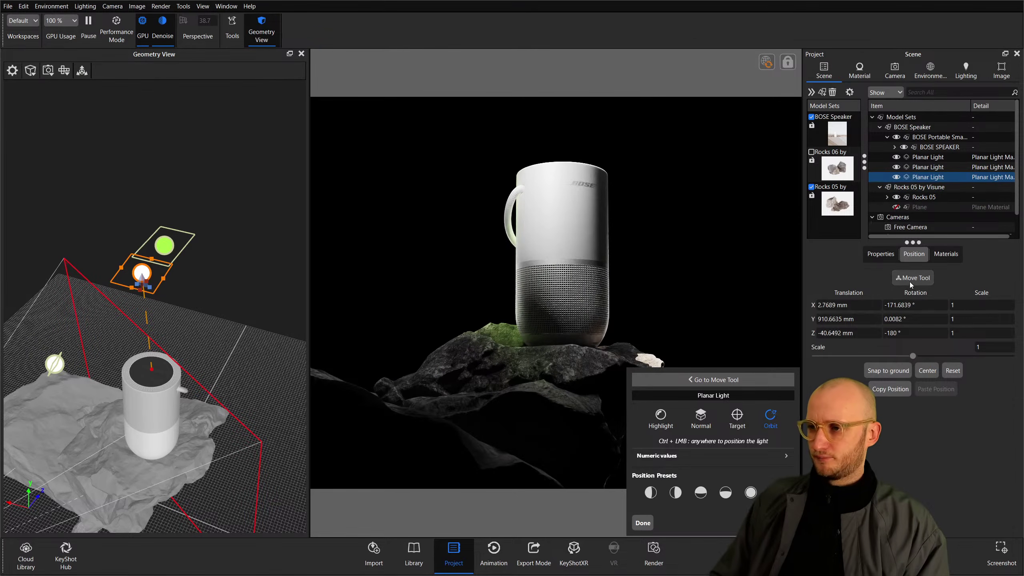
Select the small front planar light and start light positioning on it in Orbit mode.
left_click(927, 166)
left_click_drag(236, 294, 189, 325)
left_click(928, 157)
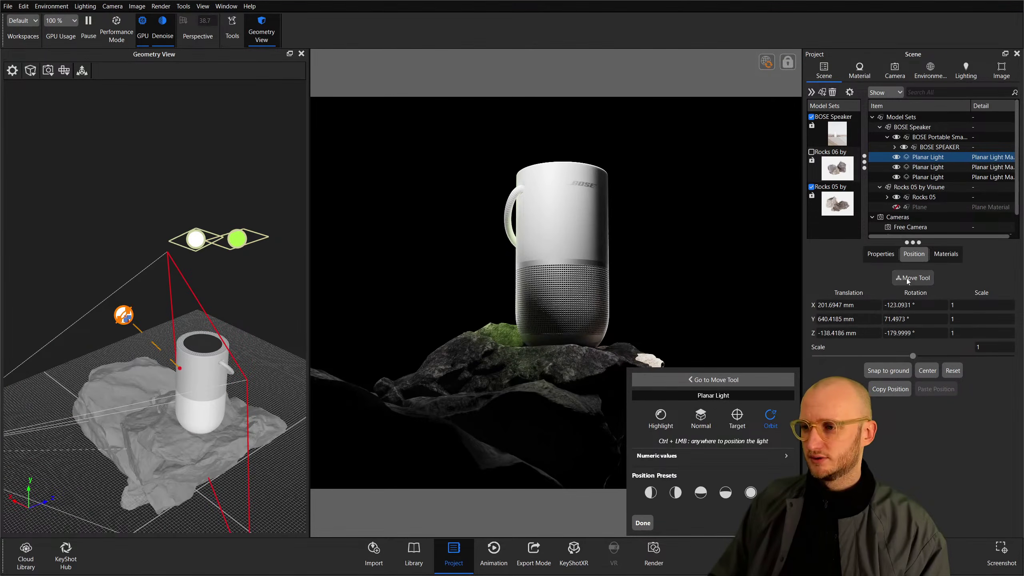
left_click(912, 278)
double_click(361, 275)
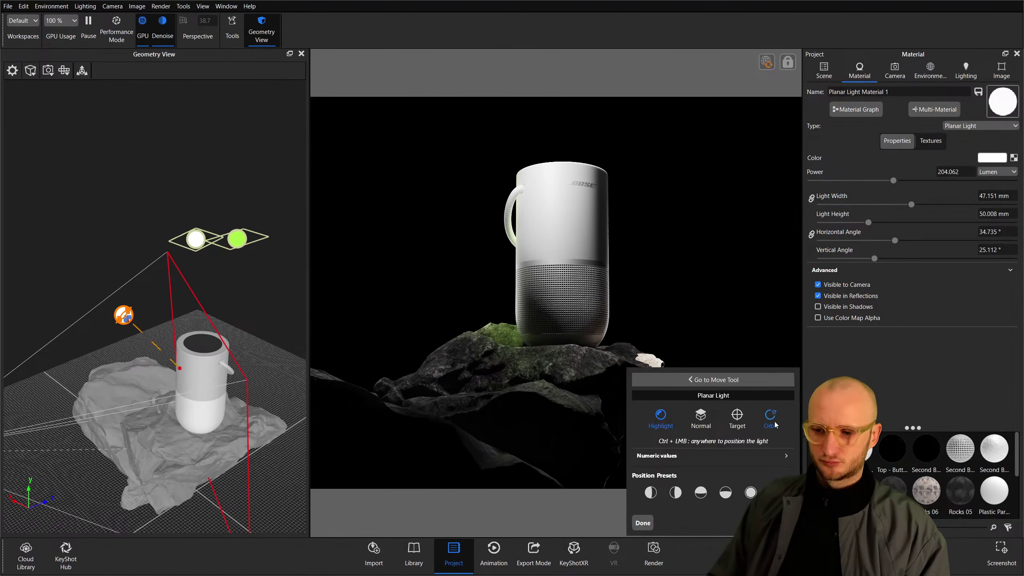
mouse_move(187, 300)
left_mouse_down()
mouse_move(117, 319)
mouse_move(196, 313)
mouse_move(198, 323)
mouse_move(187, 301)
mouse_move(221, 297)
mouse_move(208, 293)
left_mouse_up()
scroll(164, 334, "up", 5)
middle_click_drag(164, 334, 171, 268)
Try the front planar light with a 4.41° horizontal angle and vertical angles of 12.51° and 29.34°.
left_click_drag(873, 259, 847, 261)
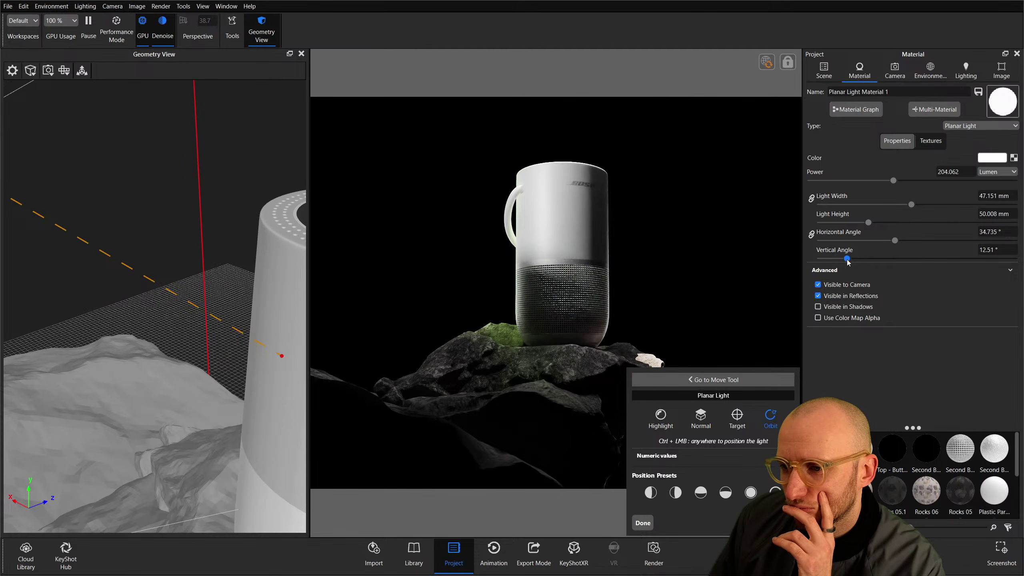
mouse_move(848, 261)
left_mouse_down()
mouse_move(837, 262)
mouse_move(848, 267)
left_mouse_up()
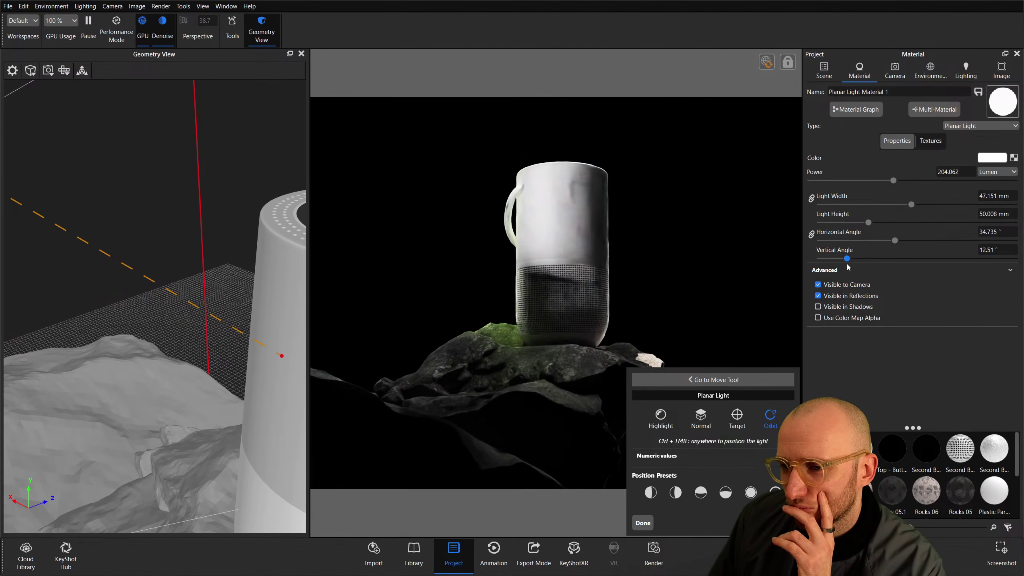
left_click_drag(894, 241, 836, 244)
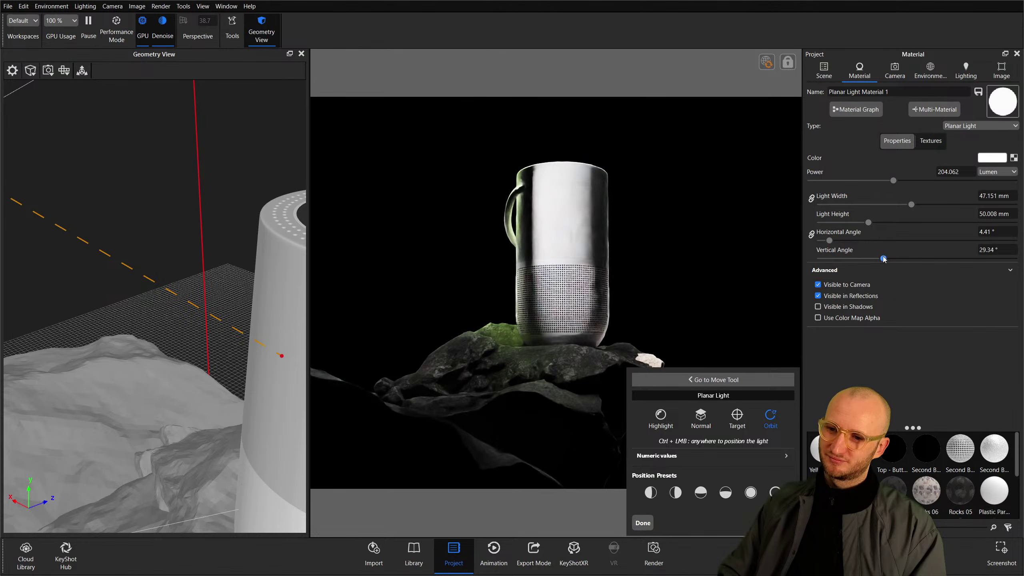
Orbit the front planar light around the speaker and set its horizontal angle to 7.65° and vertical angle to 16.65°.
left_click_drag(242, 283, 206, 324)
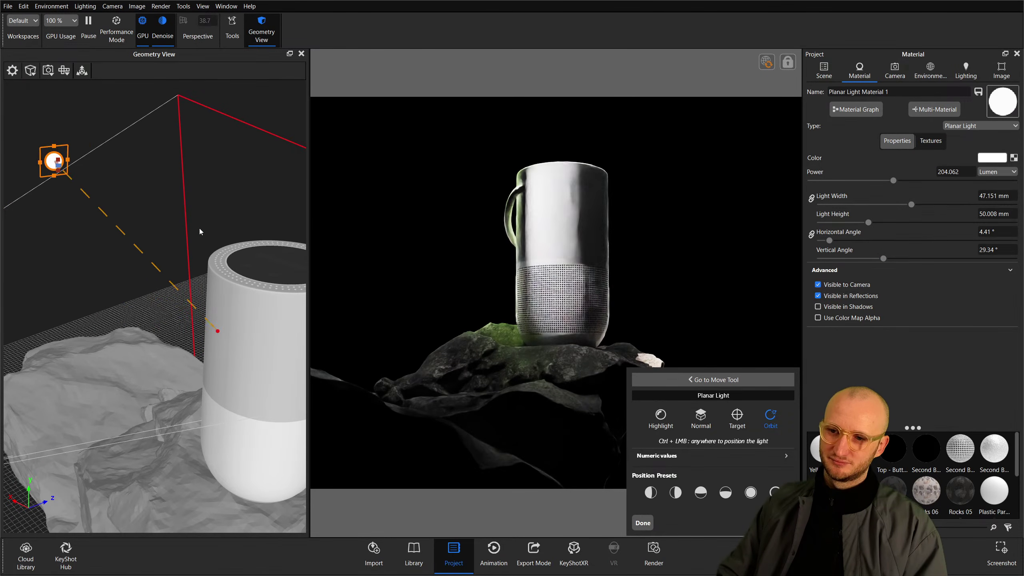
left_click_drag(198, 232, 179, 231)
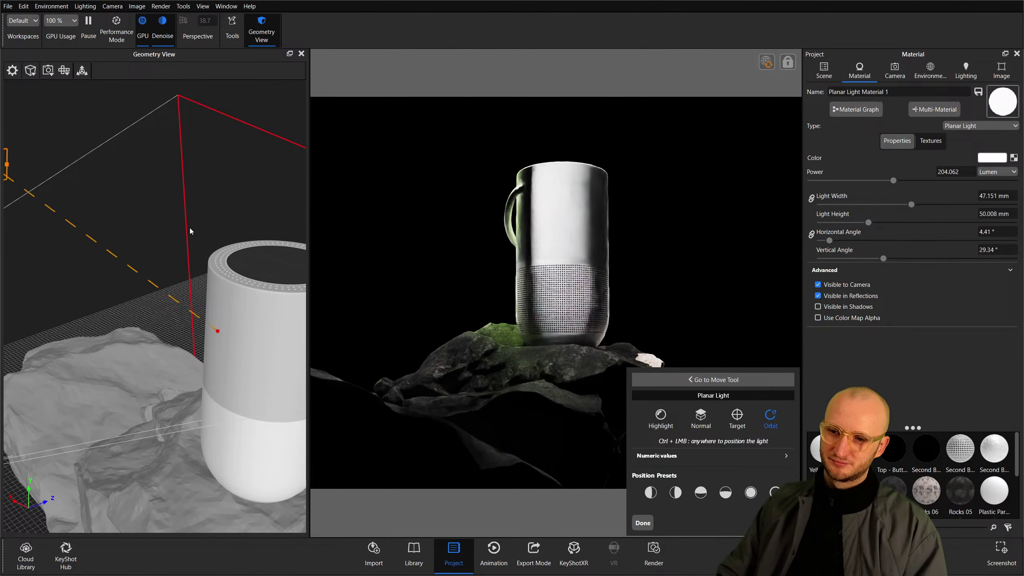
left_click_drag(829, 240, 849, 260)
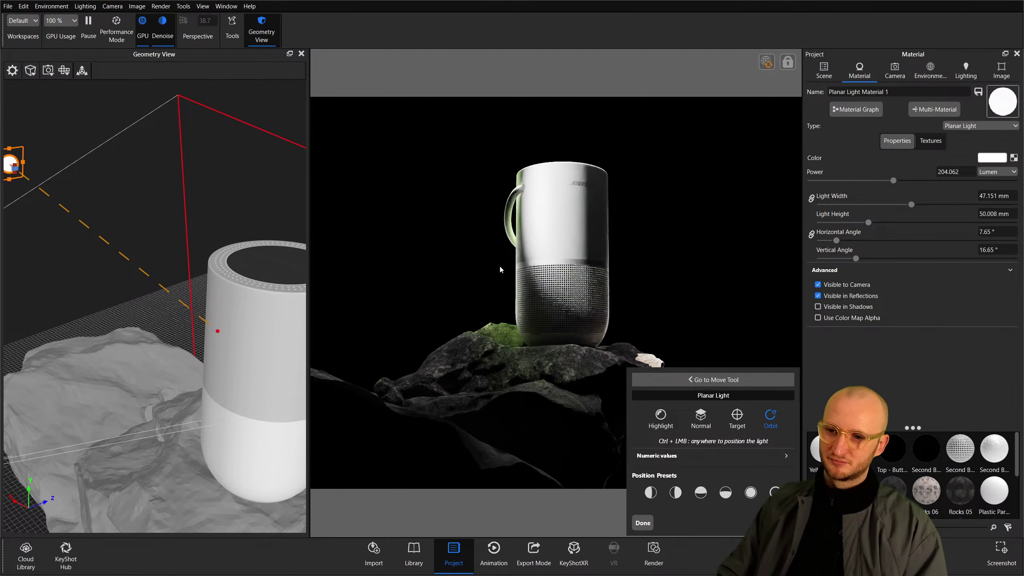
Try rotating the front planar light about its local Y axis by -65.575° and 10.253° with the Move Tool.
left_click(82, 70)
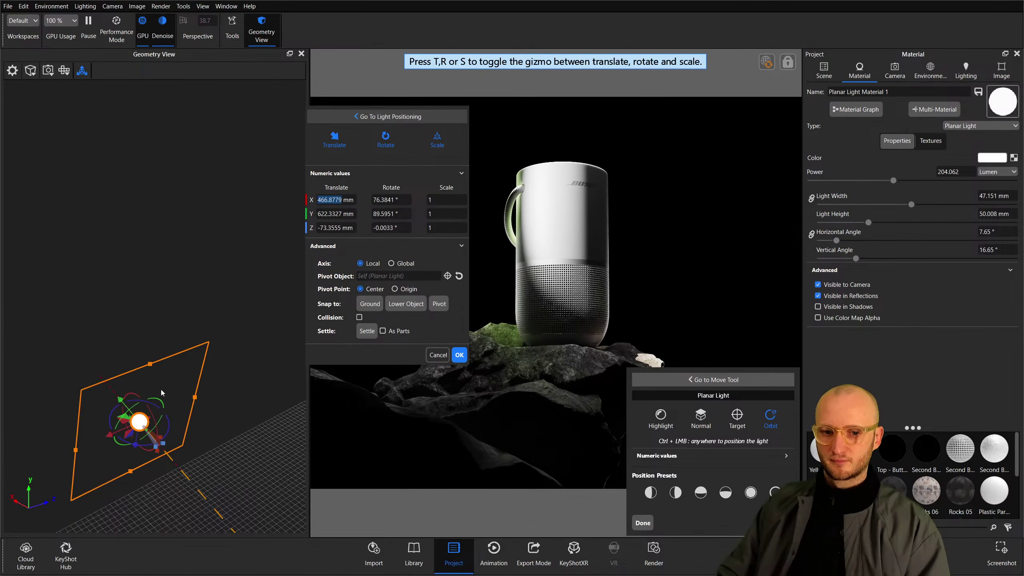
mouse_move(158, 402)
left_mouse_down()
mouse_move(127, 397)
mouse_move(149, 398)
left_mouse_up()
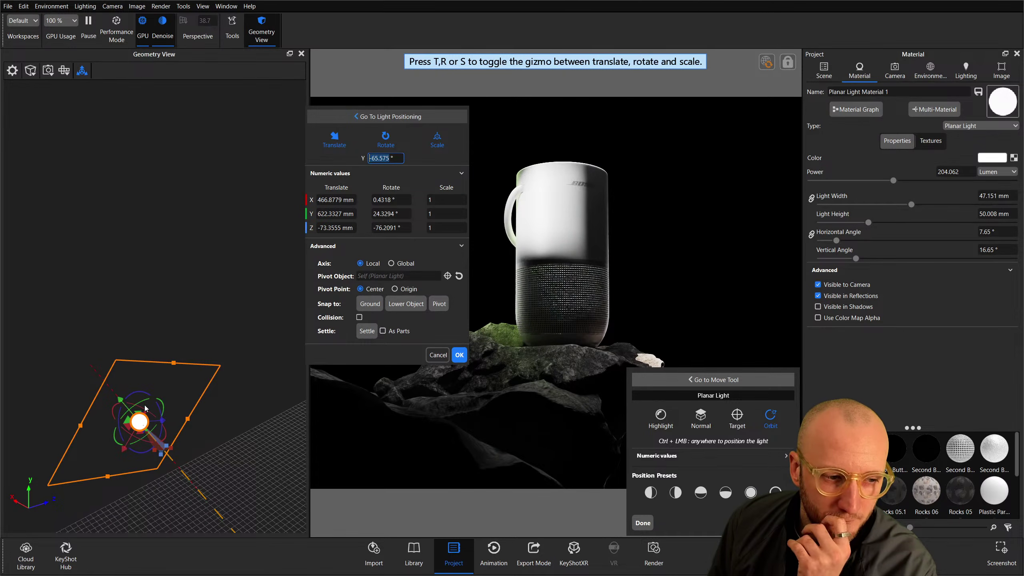
left_click_drag(146, 402, 189, 365)
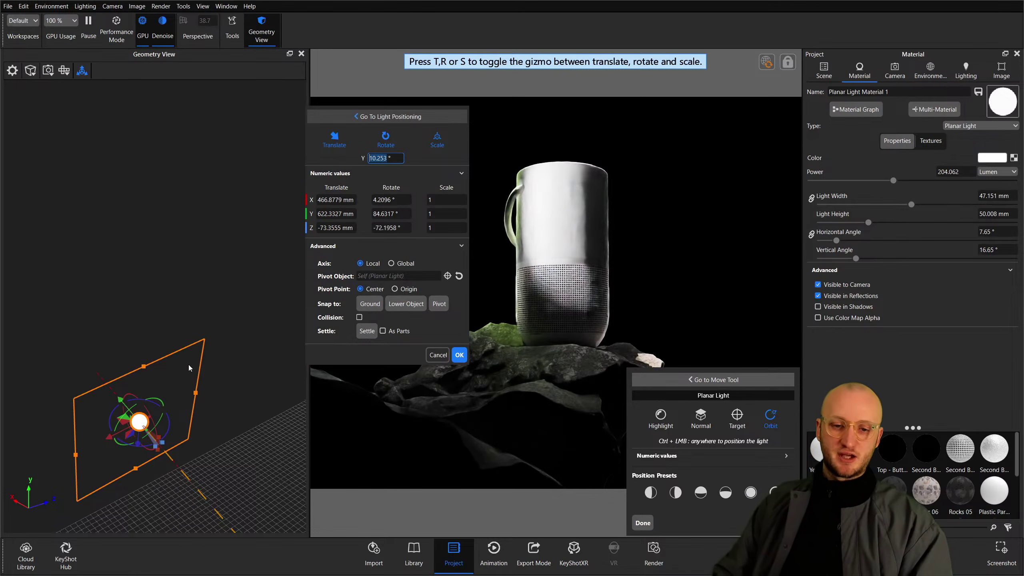
scroll(206, 418, "up", 5)
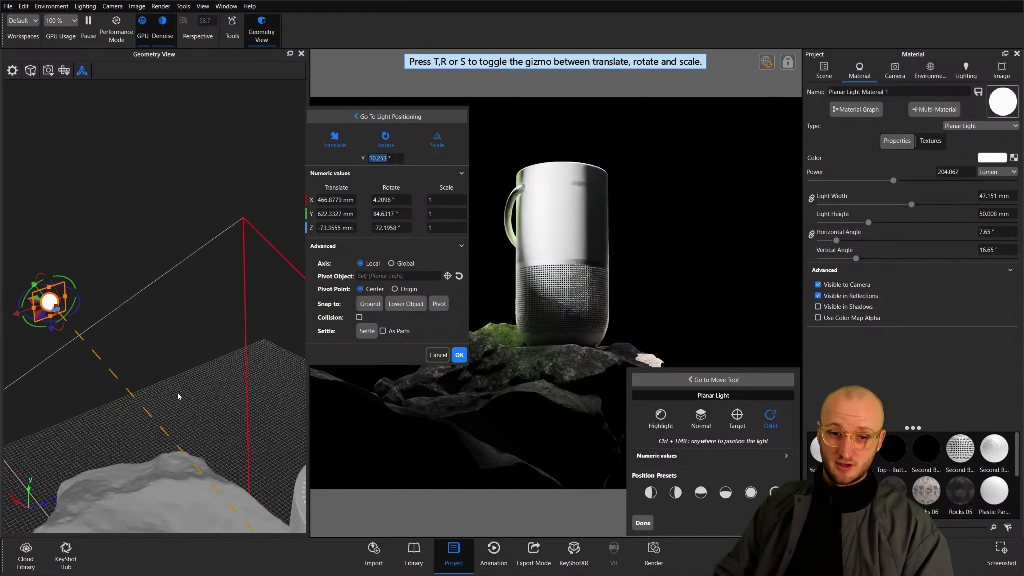
scroll(178, 396, "up", 3)
left_click(643, 523)
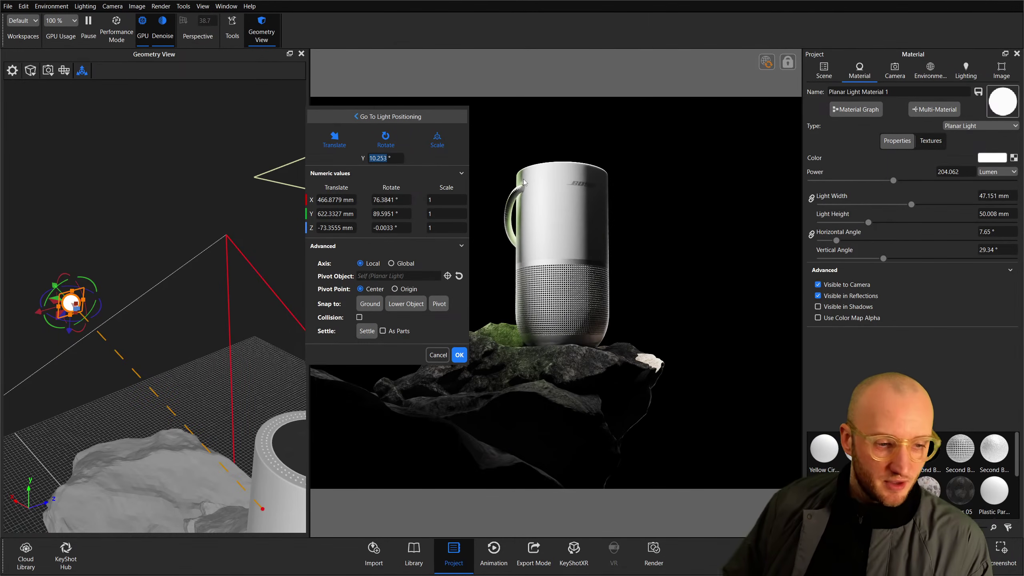
left_click_drag(253, 251, 188, 291)
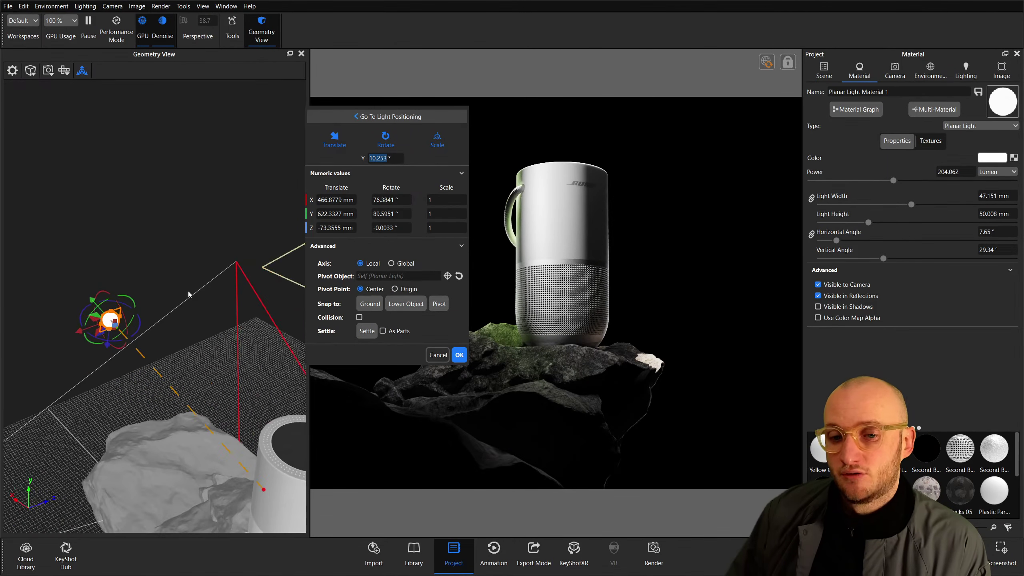
left_click(367, 116)
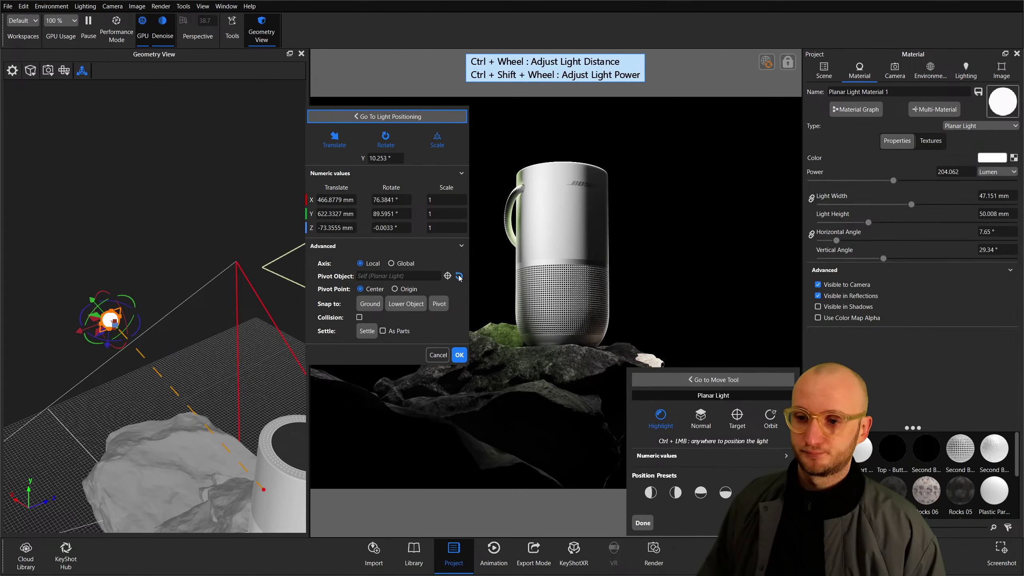
left_click(459, 354)
left_click(643, 522)
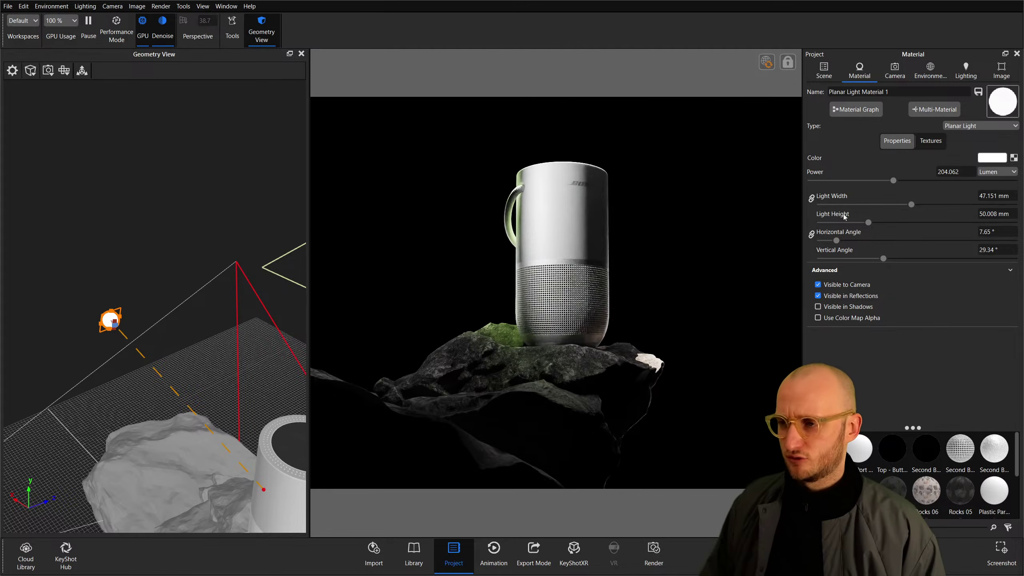
Apply a Color Gradient texture to the color channel of the front planar light's material.
left_click(930, 141)
left_click(935, 172)
mouse_move(951, 176)
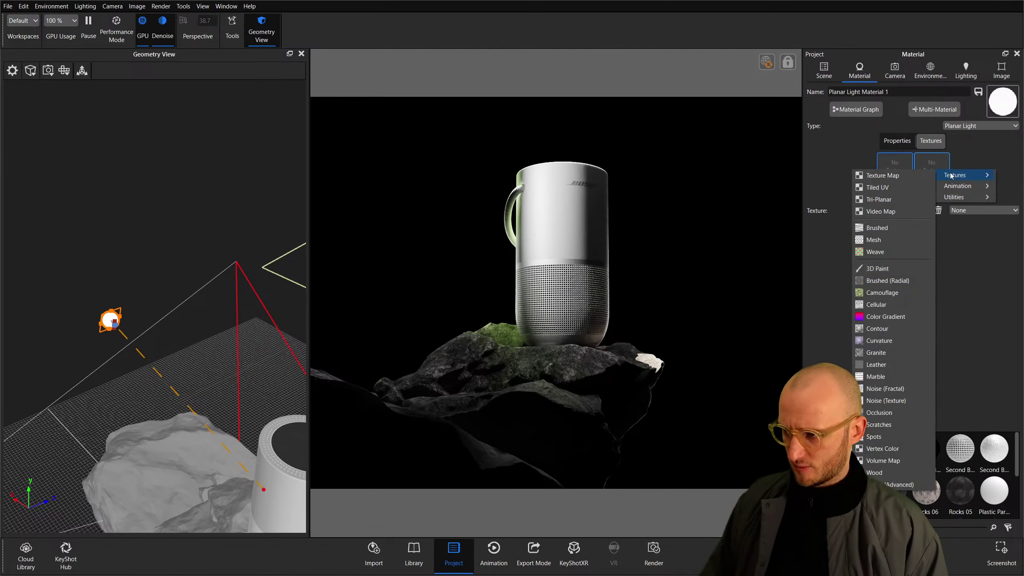
left_click(887, 317)
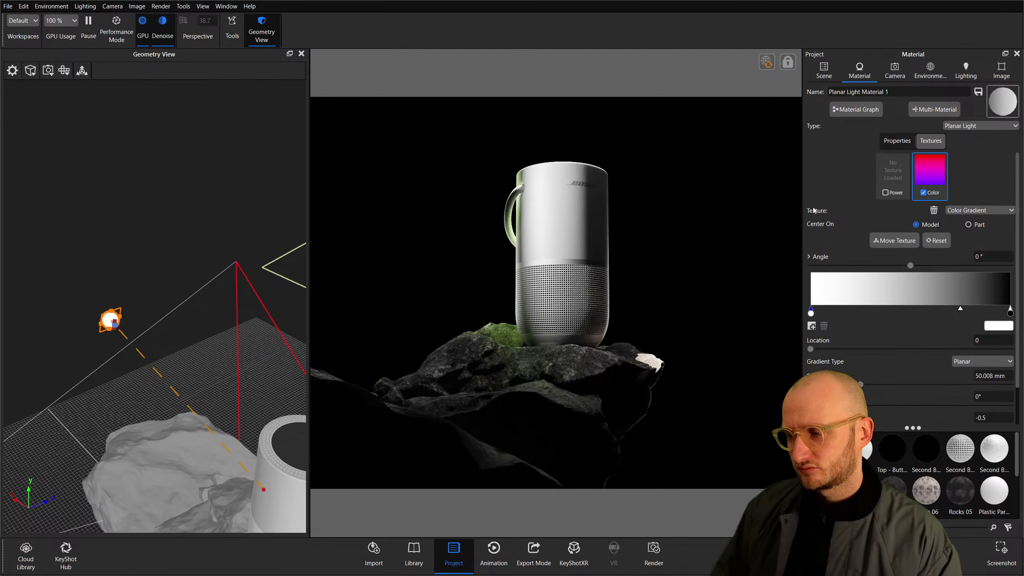
Reopen the front planar light's textures and set the color gradient's scale to 71 mm.
left_click(894, 69)
left_click(925, 71)
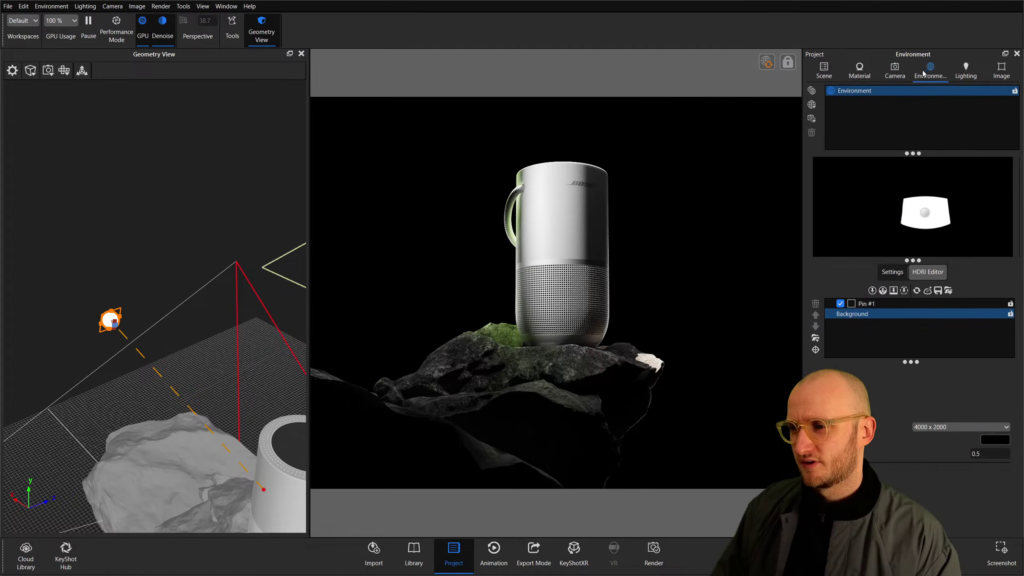
left_click(860, 70)
left_click(823, 69)
double_click(937, 159)
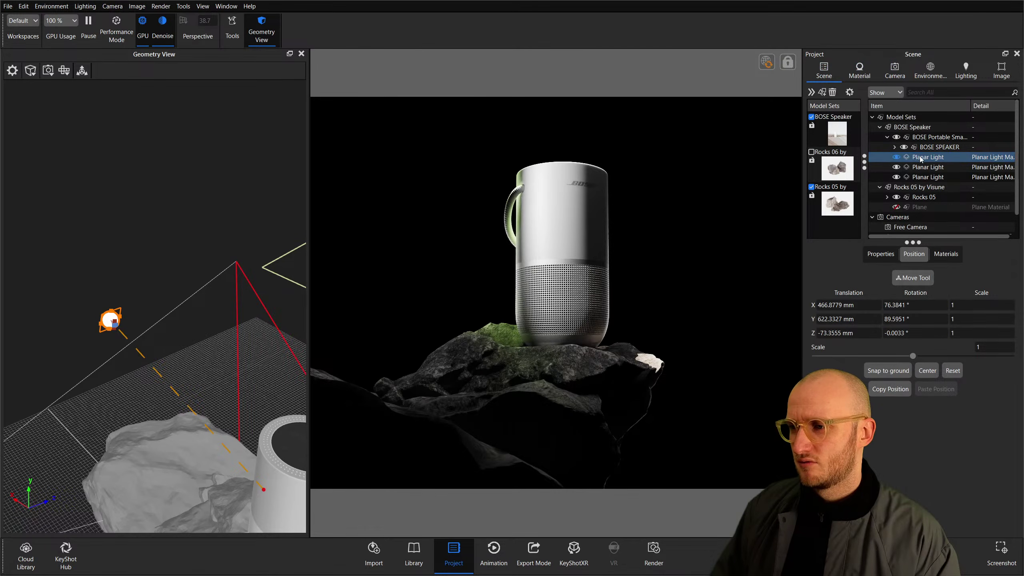
left_click(928, 141)
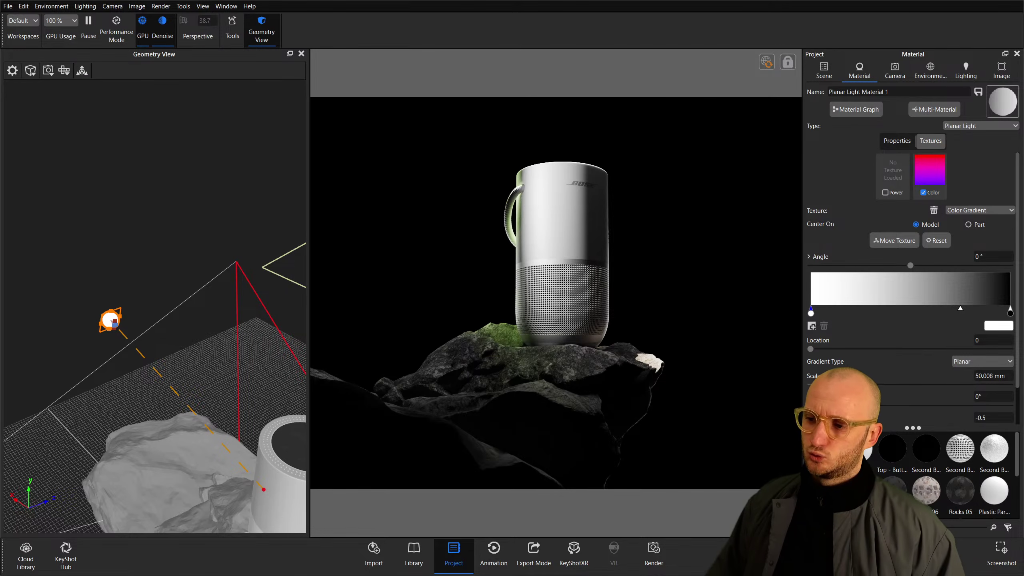
left_click_drag(860, 384, 878, 384)
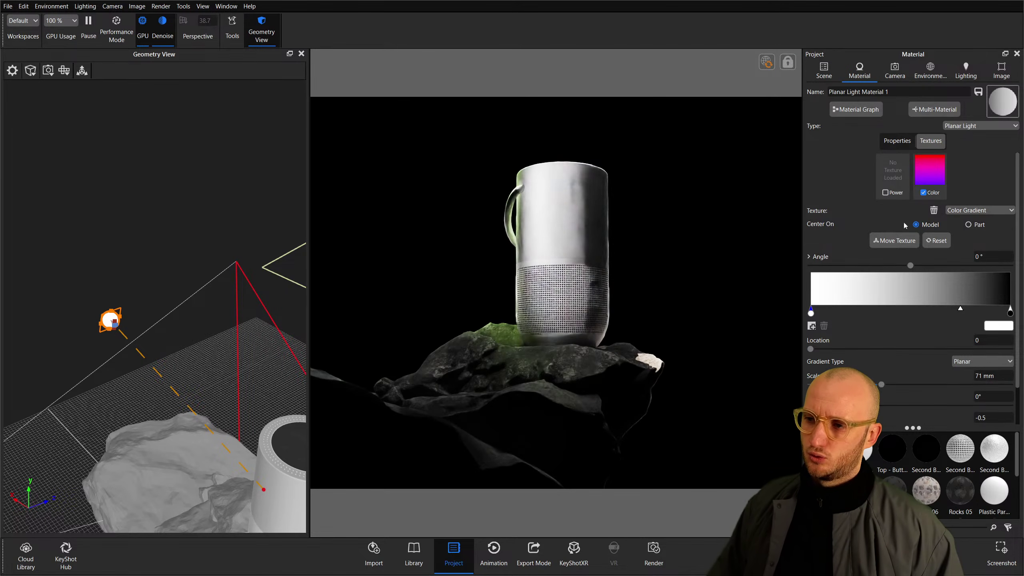
Switch to the Free Camera and bring the front planar light into view.
left_click(894, 70)
left_click_drag(590, 210, 473, 274)
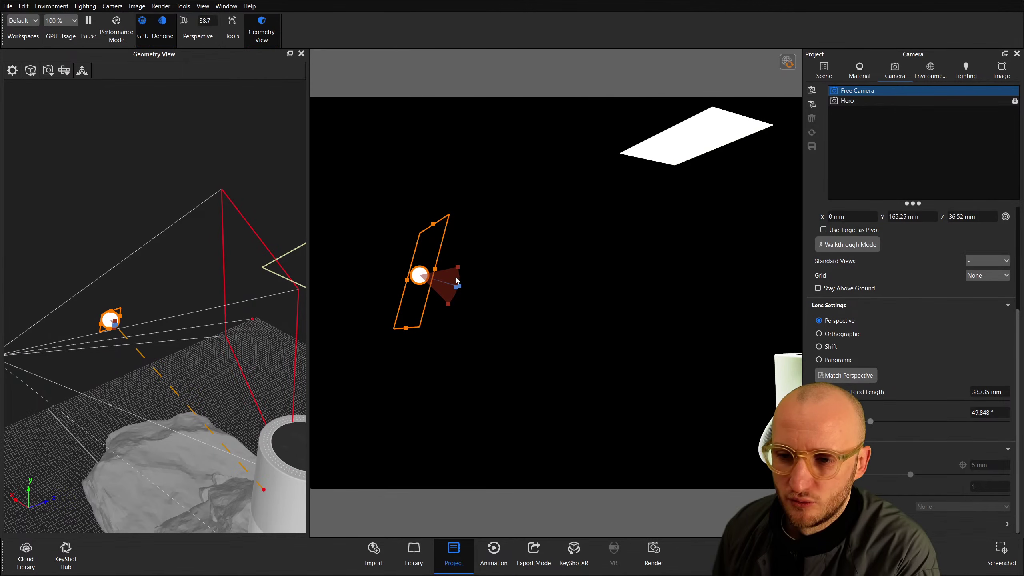
left_click(823, 70)
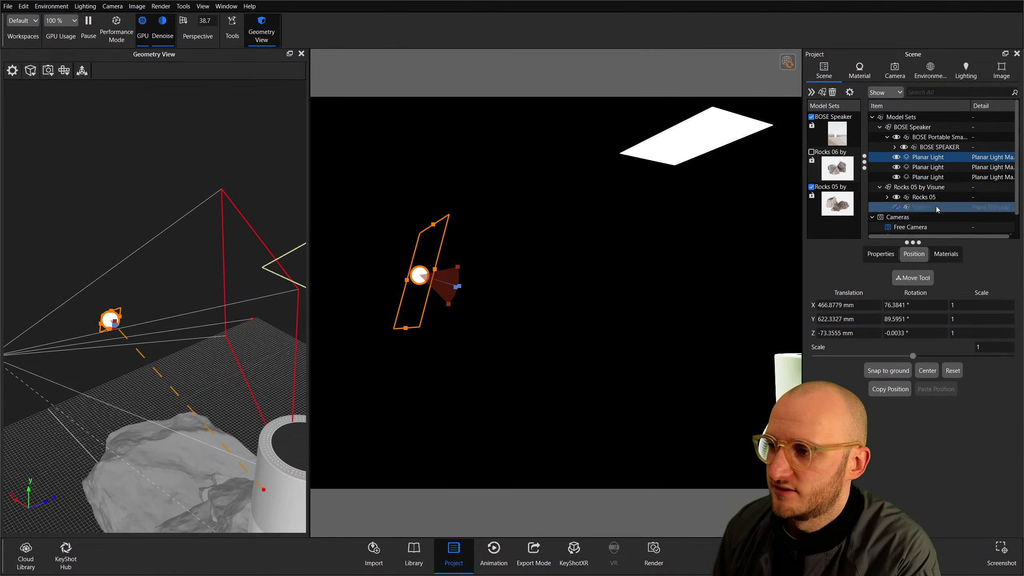
left_click(913, 277)
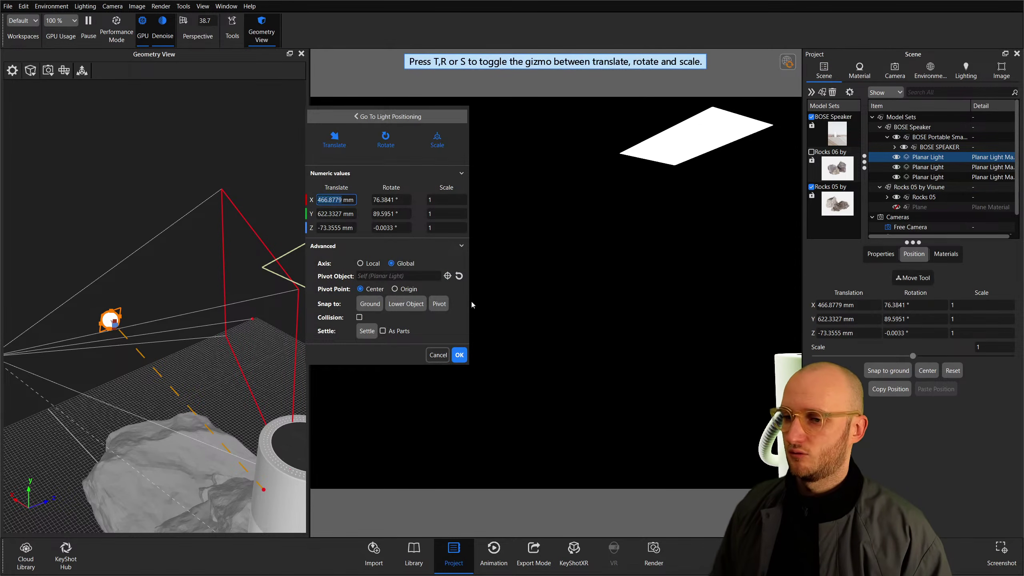
left_click(452, 355)
Preview the Color Gradient node in the front light's material graph with the camera facing the light panel.
left_click(859, 70)
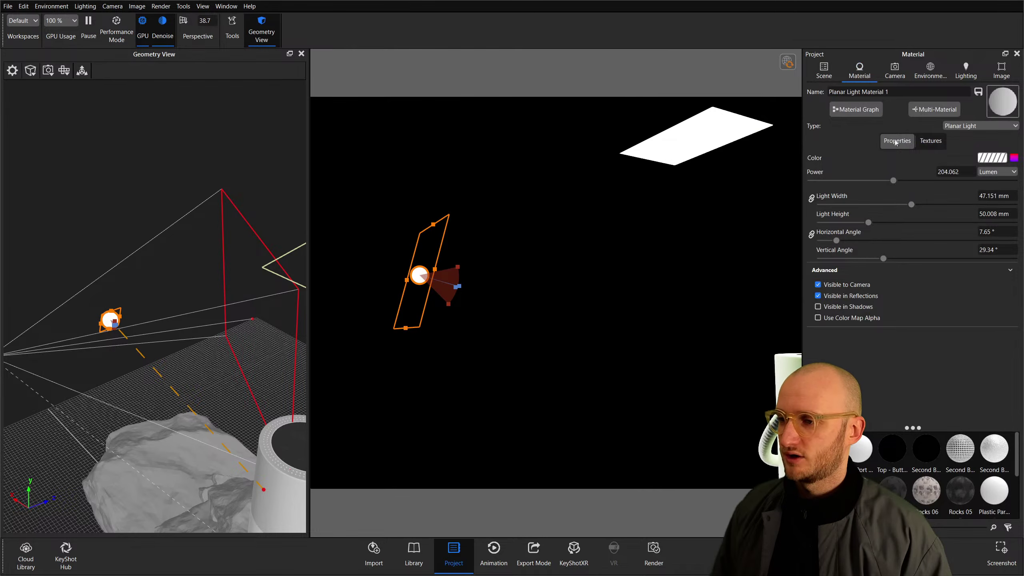
left_click(870, 114)
left_click(70, 265)
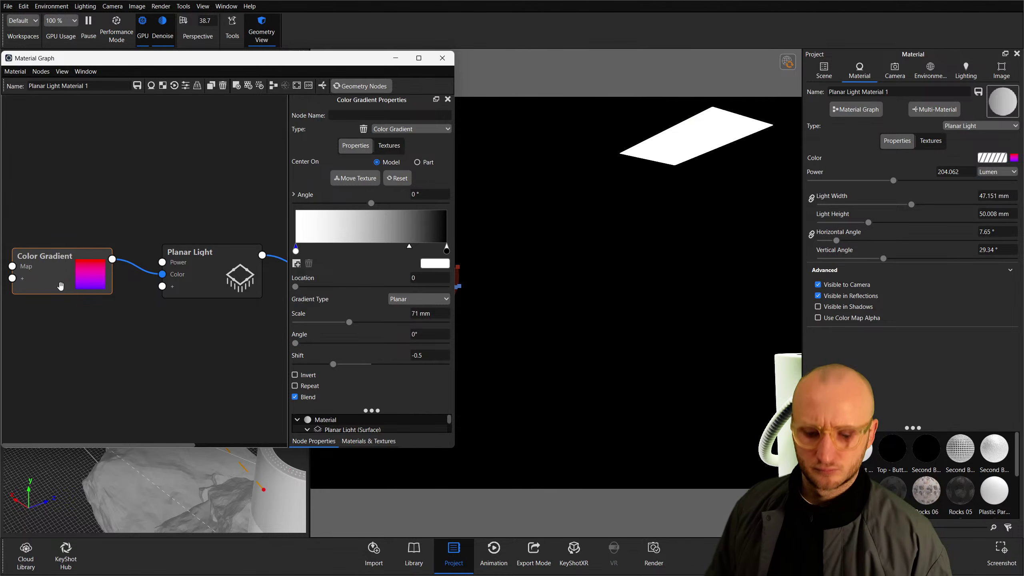
key("c")
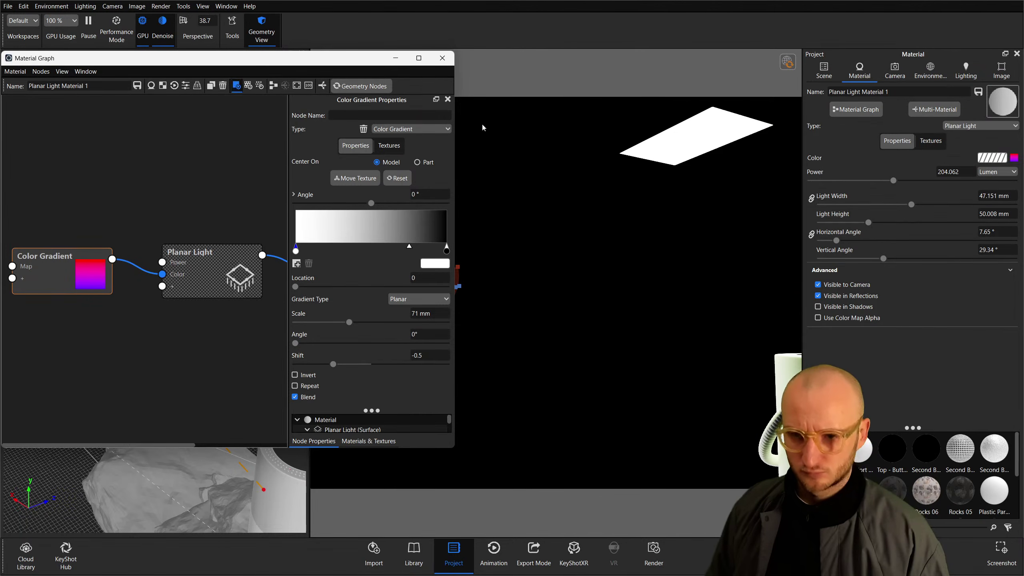
left_click(446, 63)
left_click_drag(543, 247, 616, 344)
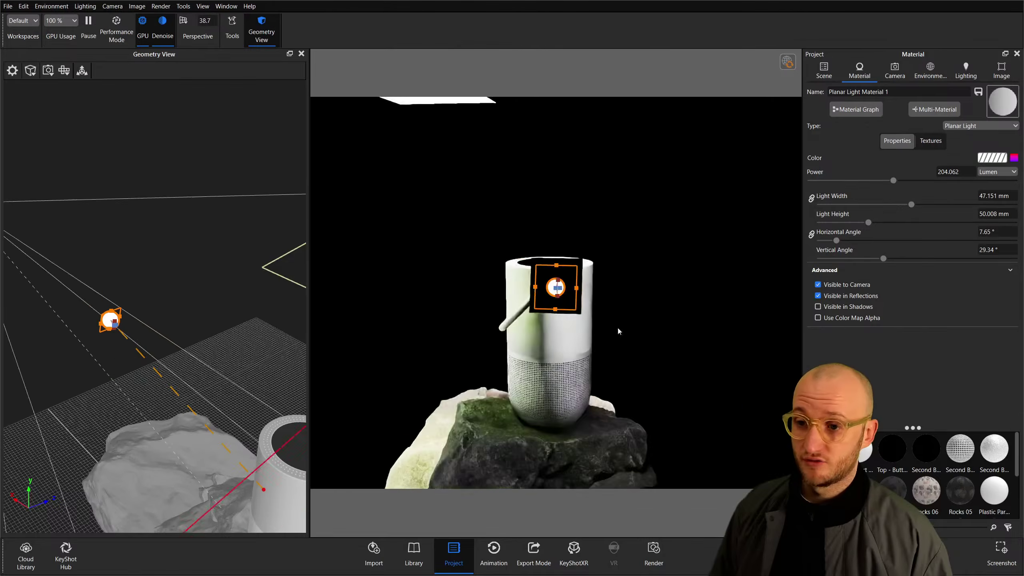
scroll(616, 335, "up", 2)
left_click(857, 109)
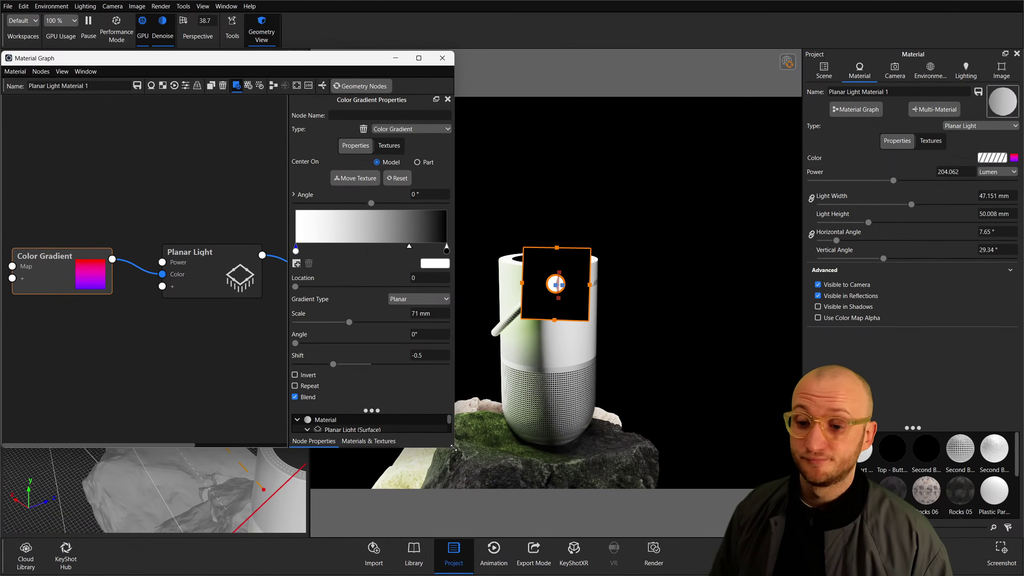
scroll(205, 264, "down", 3)
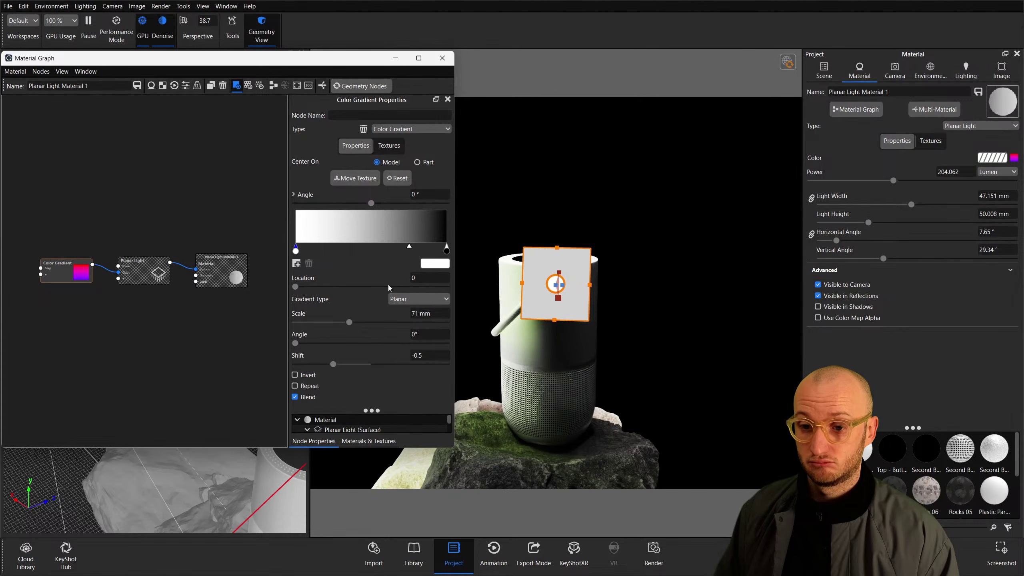
Set the color gradient's scale to 162.4 mm.
left_click_drag(350, 323, 317, 324)
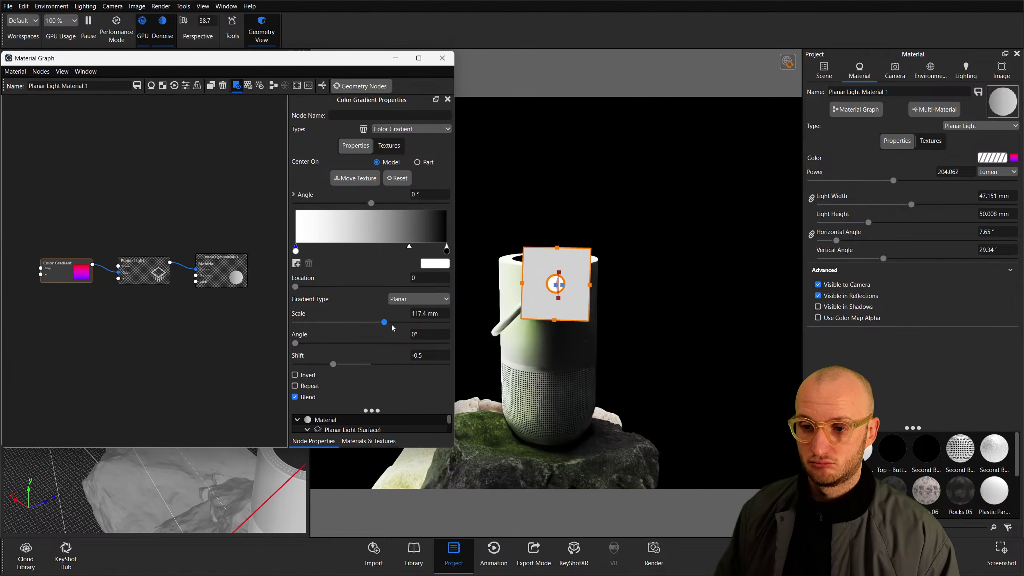
left_click(413, 301)
left_click(413, 309)
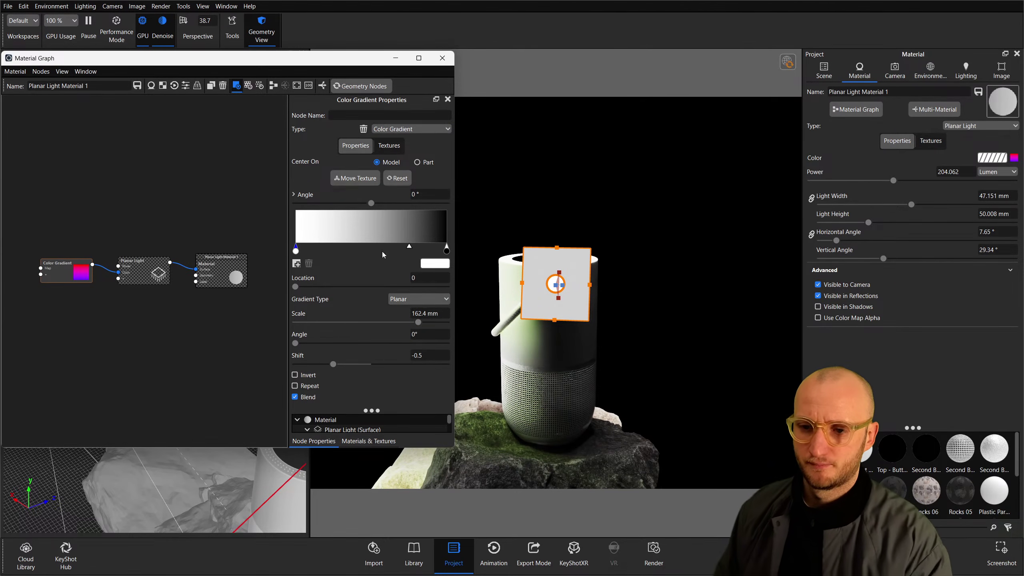
Reposition the gradient texture on the light panel and set its scale to 54.2 mm.
left_click(355, 178)
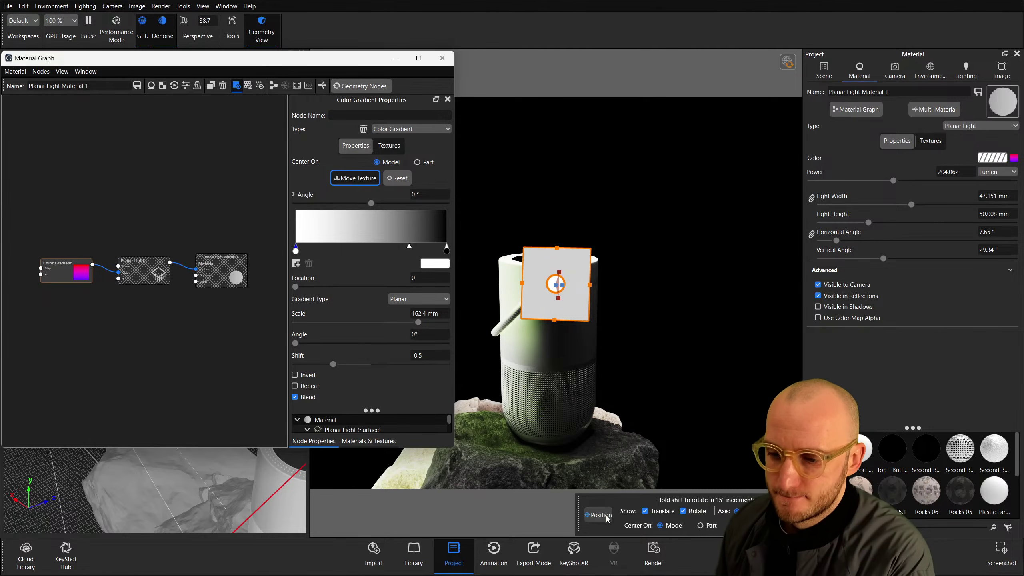
left_click(644, 510)
left_click_drag(572, 289, 546, 305)
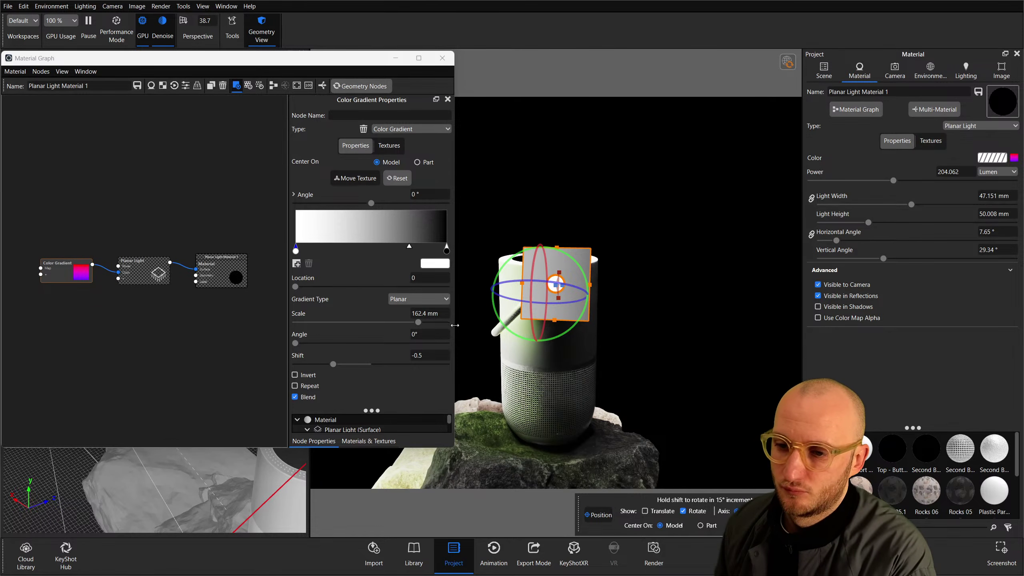
left_click_drag(418, 323, 337, 325)
Rotate the gradient texture to 90° on the light panel, set its scale to 81.8 mm and adjust its position.
left_click(377, 182)
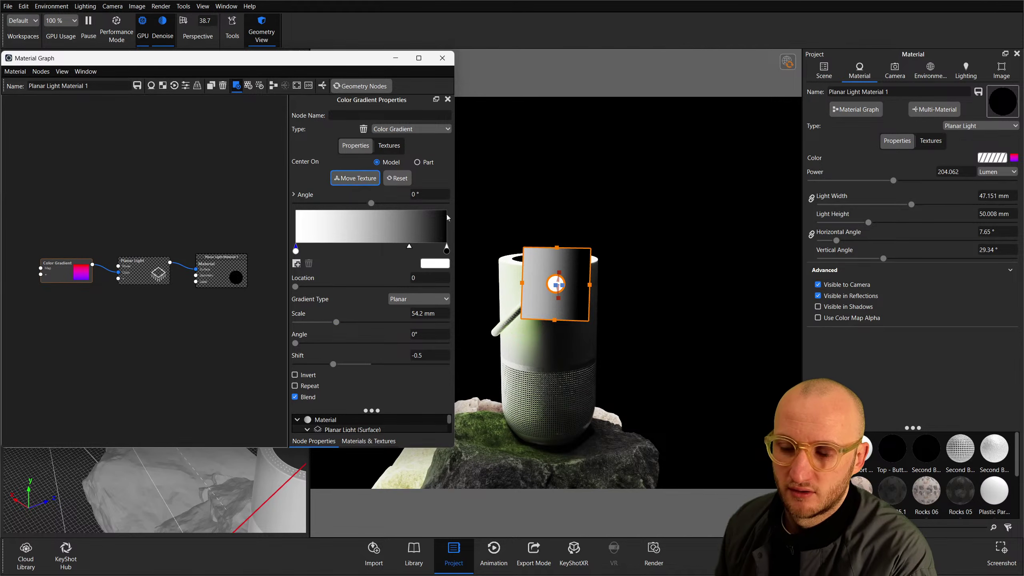
left_click(344, 180)
left_click_drag(580, 268, 597, 365, "shift")
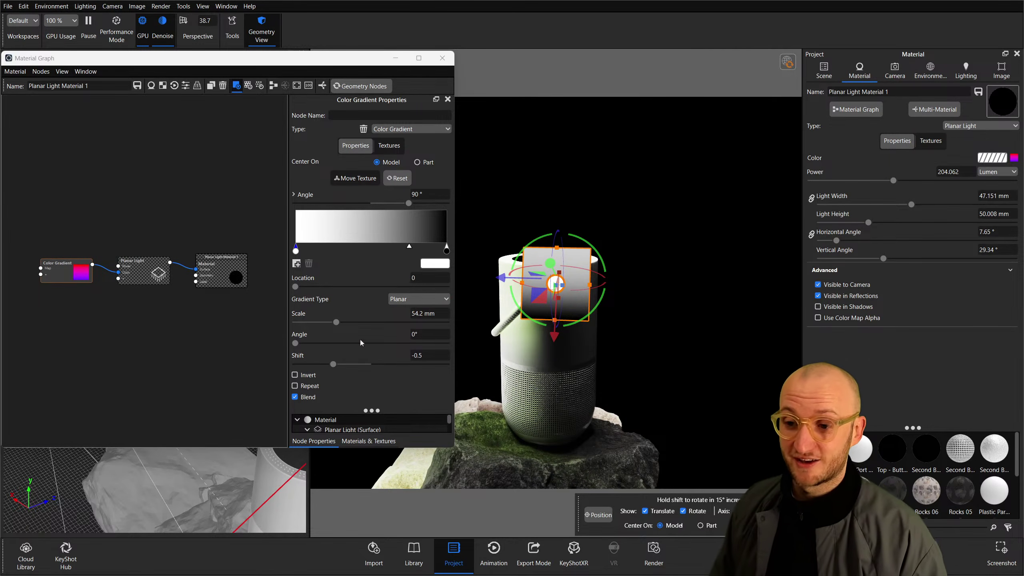
left_click_drag(336, 324, 357, 324)
left_click_drag(558, 341, 555, 327)
left_click(692, 404)
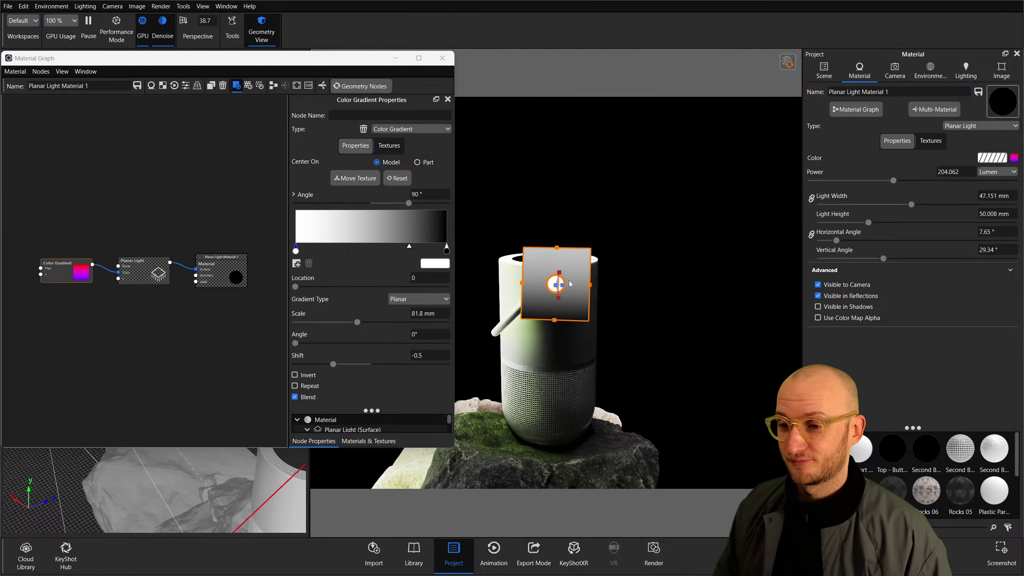
Return to the Hero camera and open the front planar light's material textures.
left_click(442, 57)
left_click(894, 70)
left_click(850, 101)
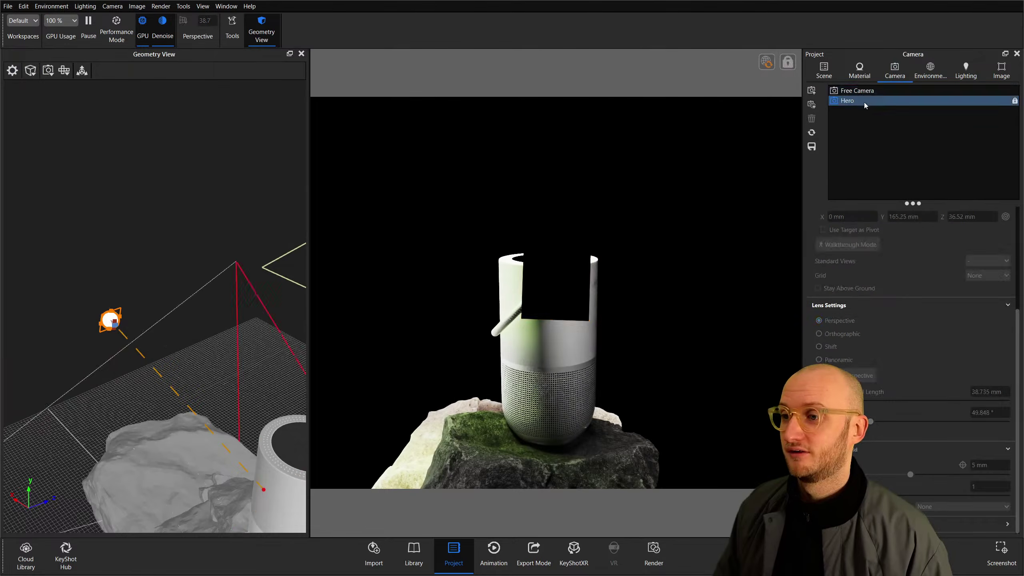
left_click(823, 70)
left_click(926, 160)
double_click(926, 160)
left_click(930, 141)
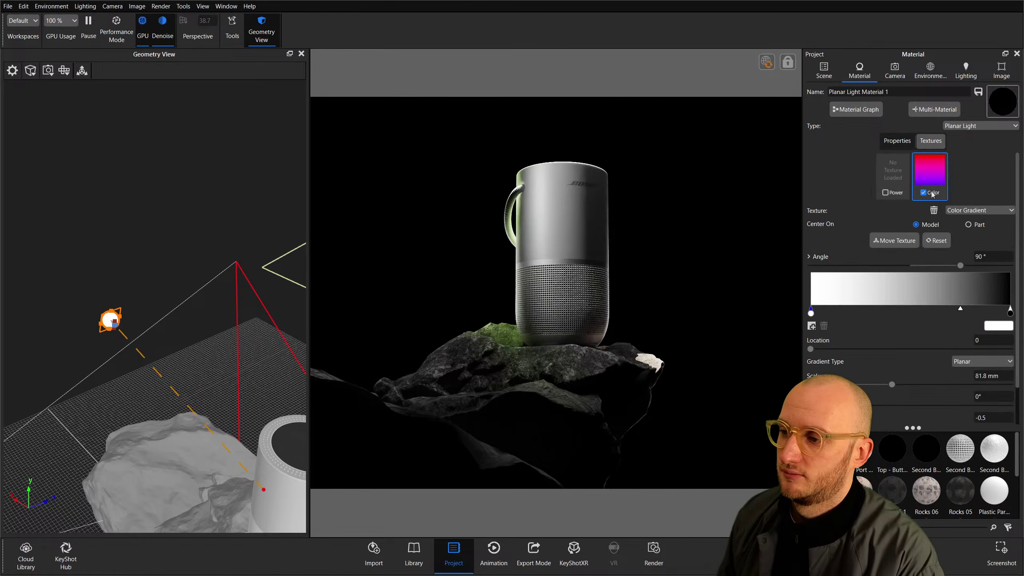
Tighten the gradient into a sharp white-to-black edge, with the white stop at location 0.549 and the black stop just beyond it.
left_click(1010, 312)
left_click_drag(960, 308, 932, 313)
mouse_move(1010, 312)
left_mouse_down()
mouse_move(931, 313)
mouse_move(1010, 313)
left_mouse_up()
left_click(960, 313)
left_click_drag(944, 313, 843, 313)
left_click_drag(979, 313, 931, 313)
left_click_drag(846, 314, 908, 313)
left_click_drag(933, 313, 922, 315)
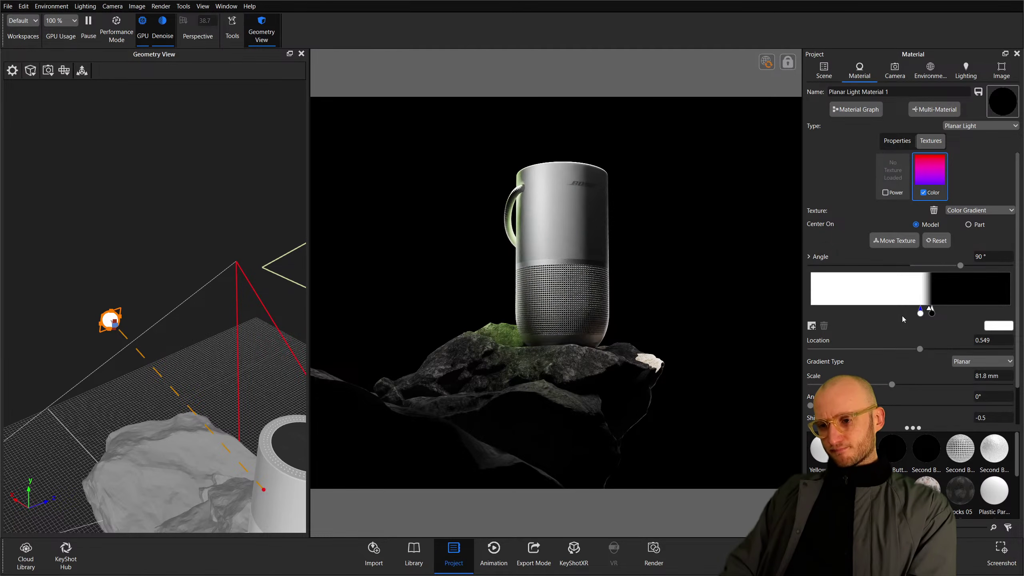
Set the front planar light's power to 318.5 lumen and open the environment's HDRI editor.
left_click(893, 145)
left_click_drag(890, 183, 941, 184)
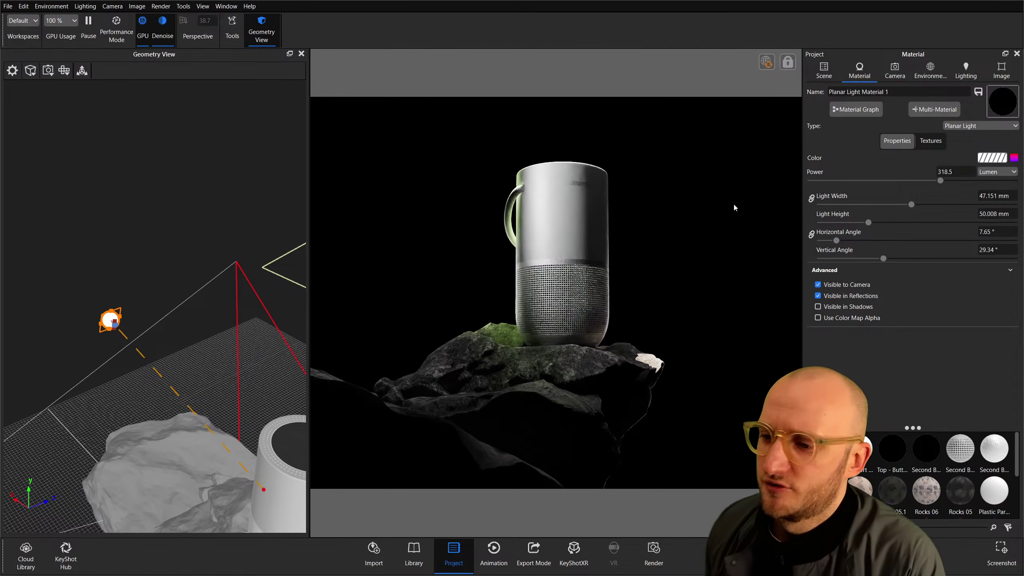
left_click(928, 72)
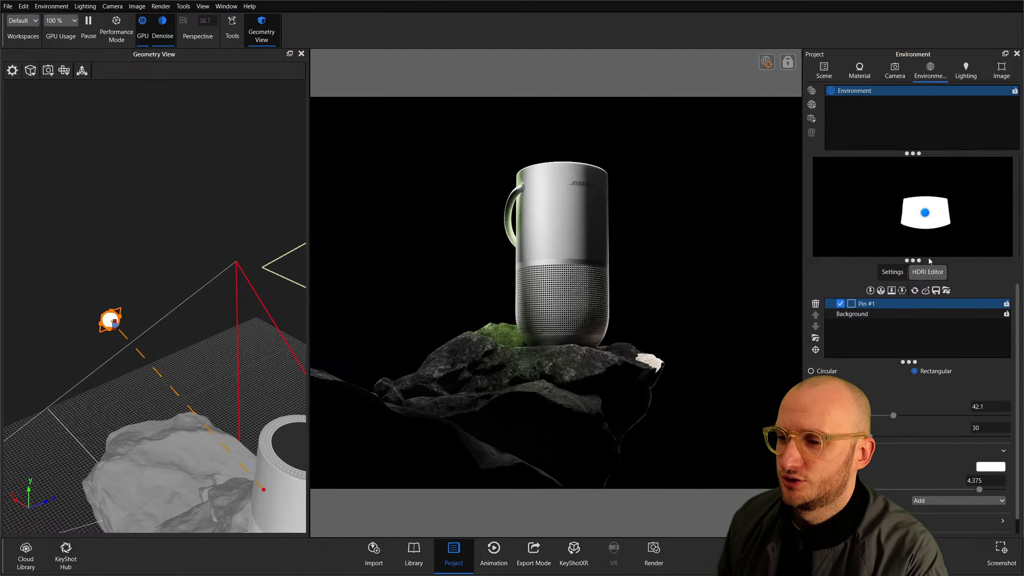
Raise the environment's light pin slightly, then enable bloom in the image settings with intensity 1 and radius 125 px.
left_click_drag(926, 216, 925, 209)
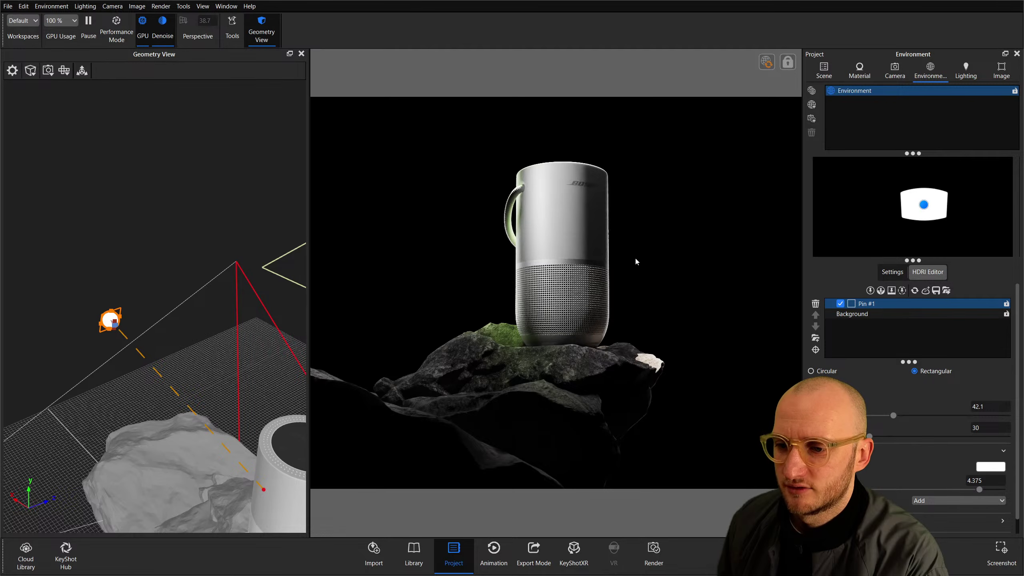
left_click(1001, 70)
left_click(830, 367)
key("BackSpace")
key("BackSpace")
key("BackSpace")
type("1")
key("Tab")
type("12")
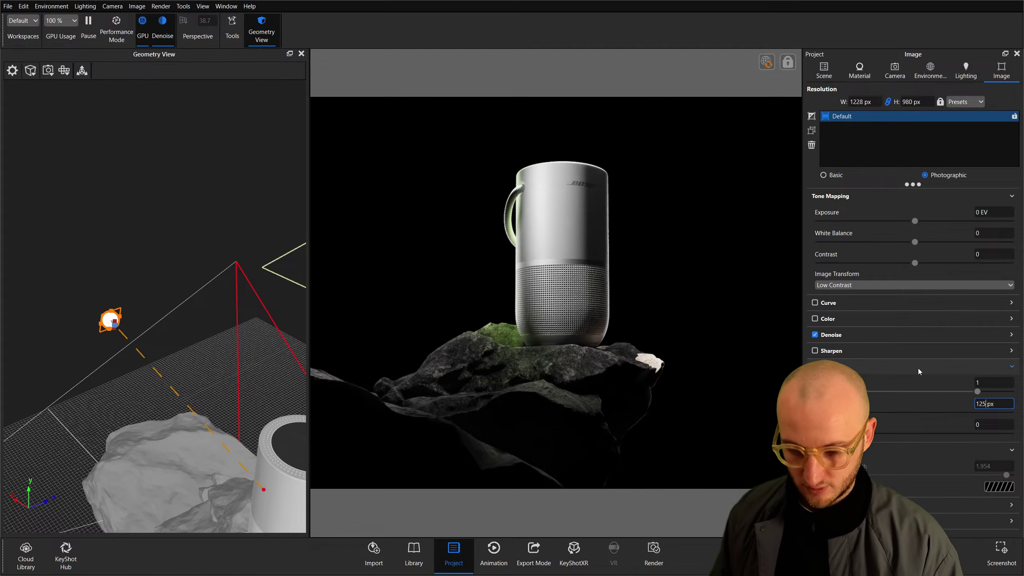
type("5")
key("Return")
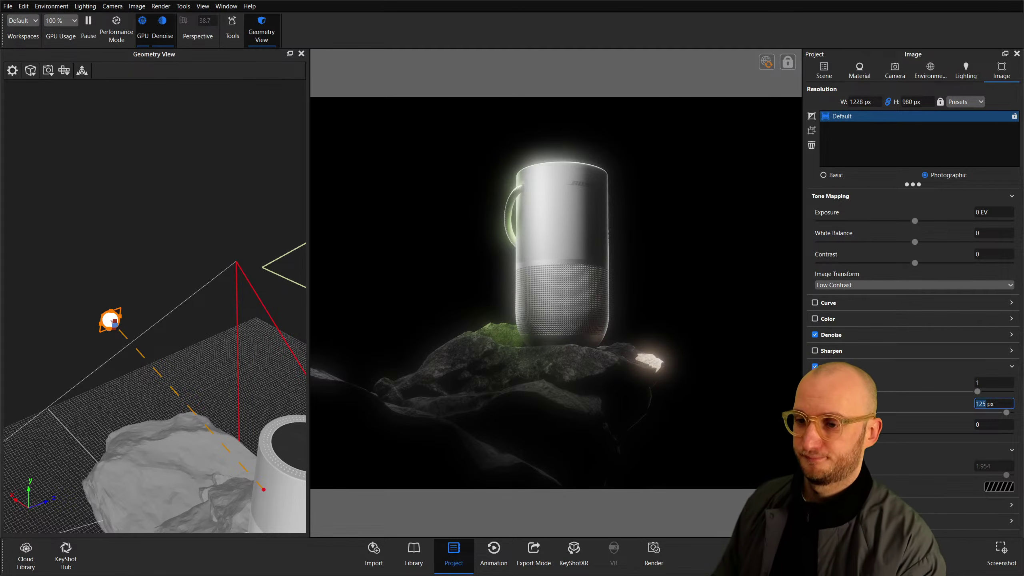
Tune the bloom threshold to 1.46 and its intensity to 0.209.
left_click_drag(898, 433, 998, 434)
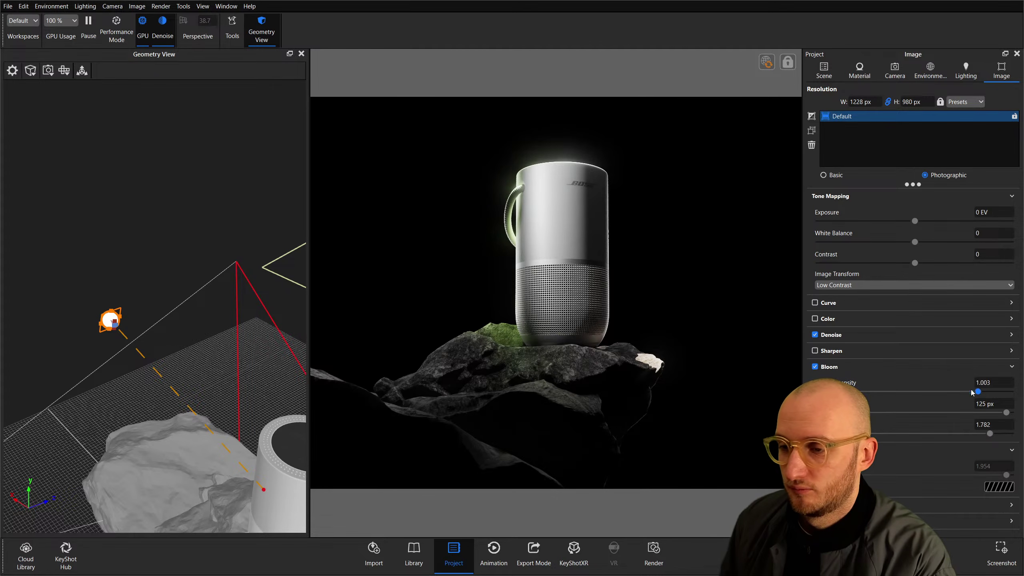
left_click_drag(979, 392, 830, 392)
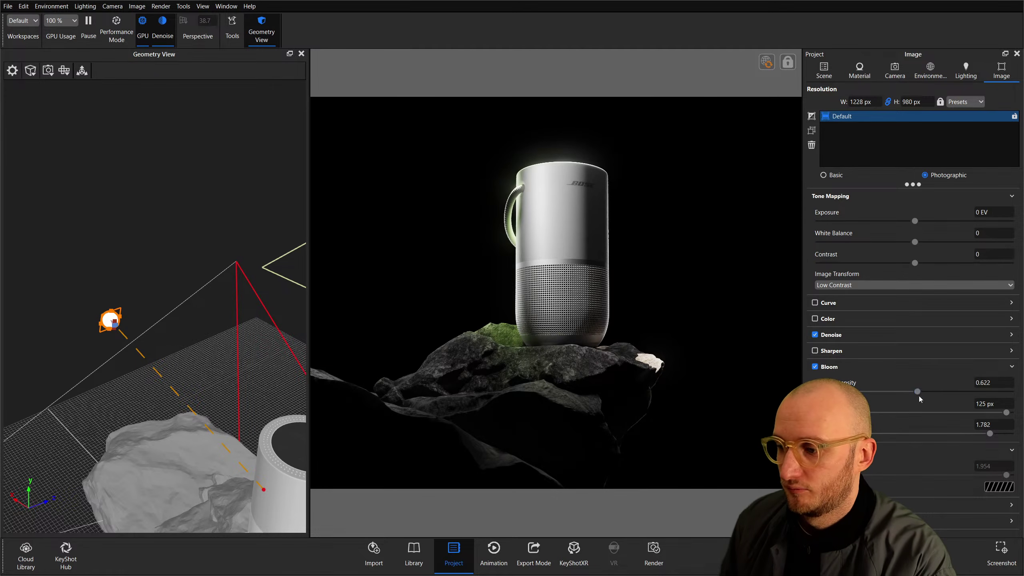
left_click_drag(917, 391, 1010, 391)
left_click_drag(940, 432, 958, 433)
left_click_drag(983, 392, 822, 392)
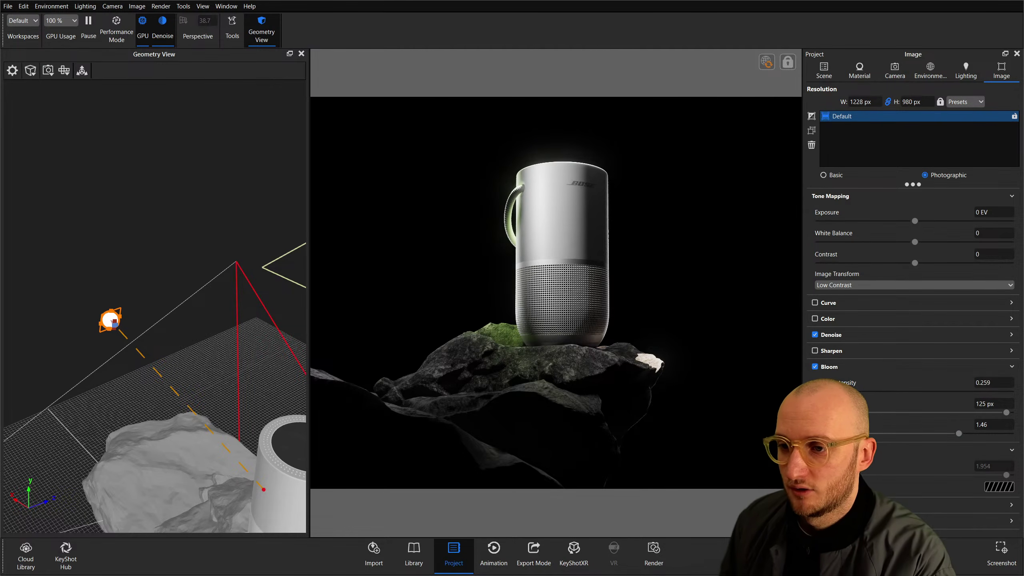
left_click_drag(851, 391, 841, 391)
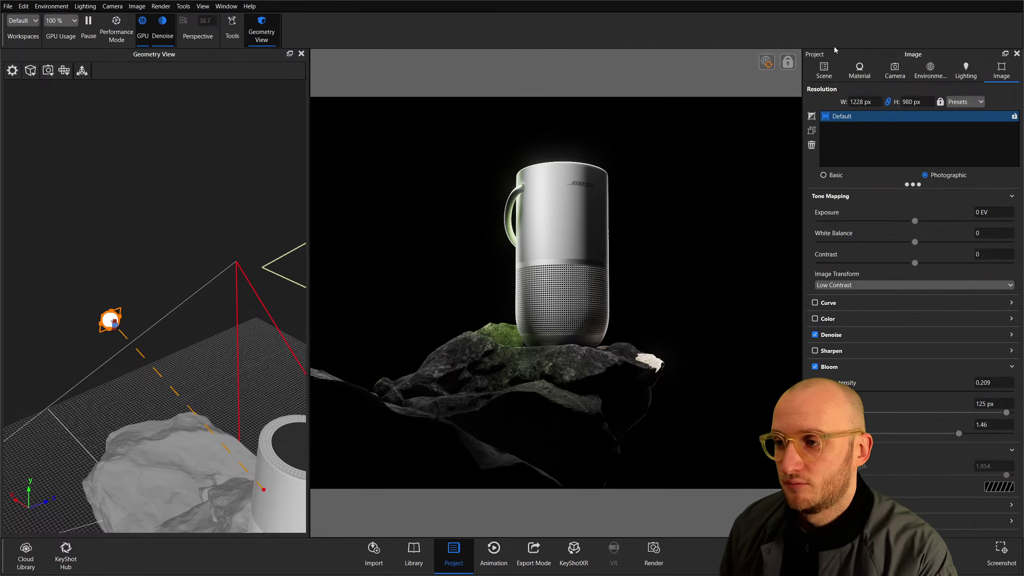
Select the green planar light among the scene's planar lights.
left_click(823, 71)
left_click(937, 178, "ctrl")
left_click(926, 157)
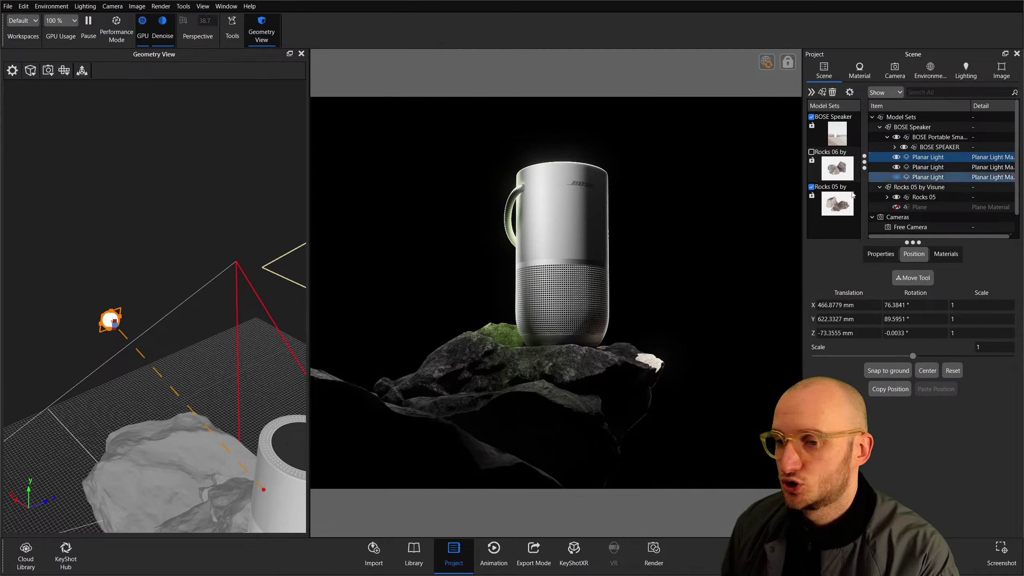
scroll(185, 290, "down", 5)
left_click_drag(186, 293, 272, 455)
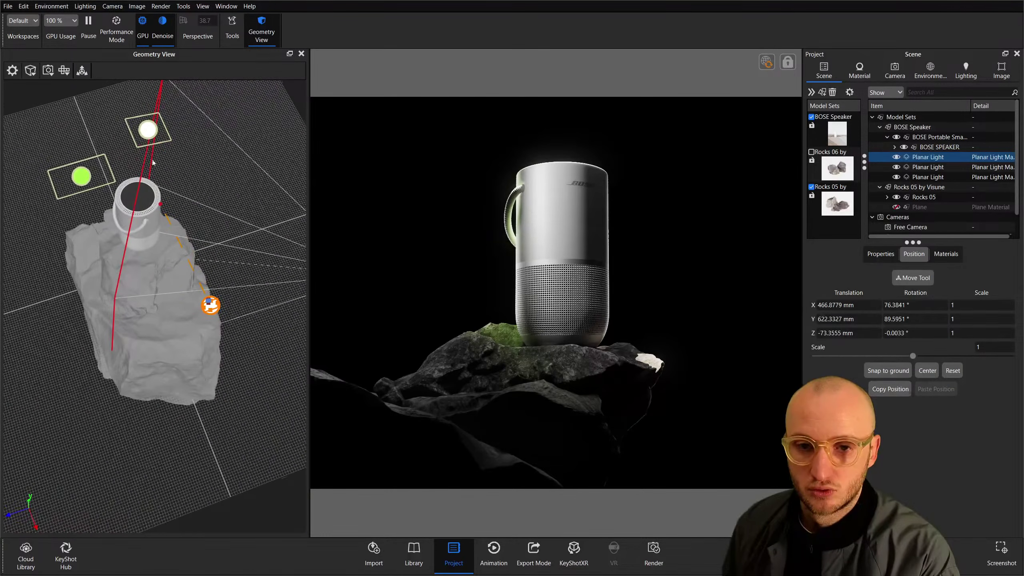
left_click(109, 169)
left_click(927, 178)
left_click(928, 167)
left_click_drag(138, 177, 157, 204)
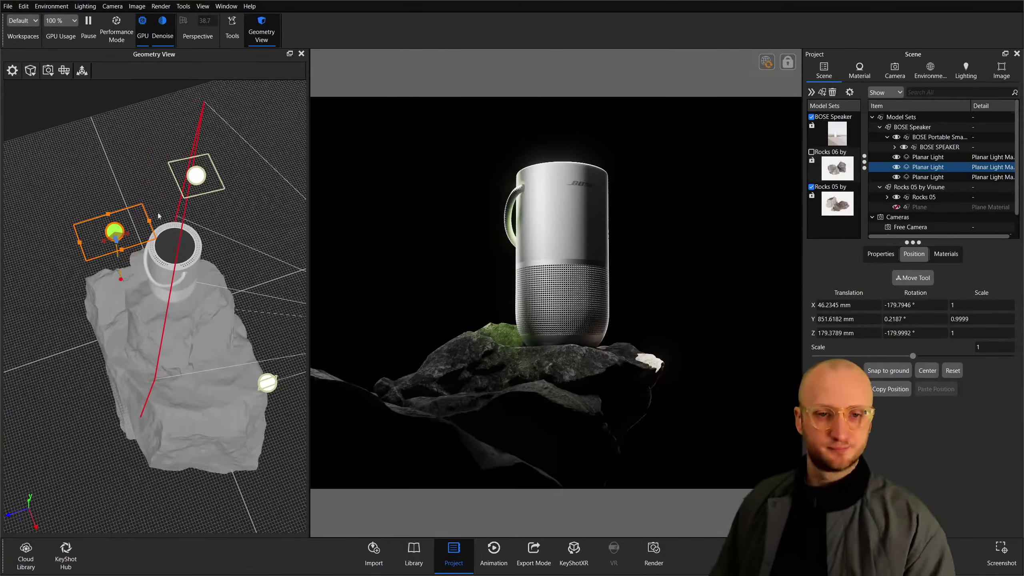
Rotate the green planar light about its Y axis to about 10.5° with the move tool.
left_click_drag(127, 238, 135, 236)
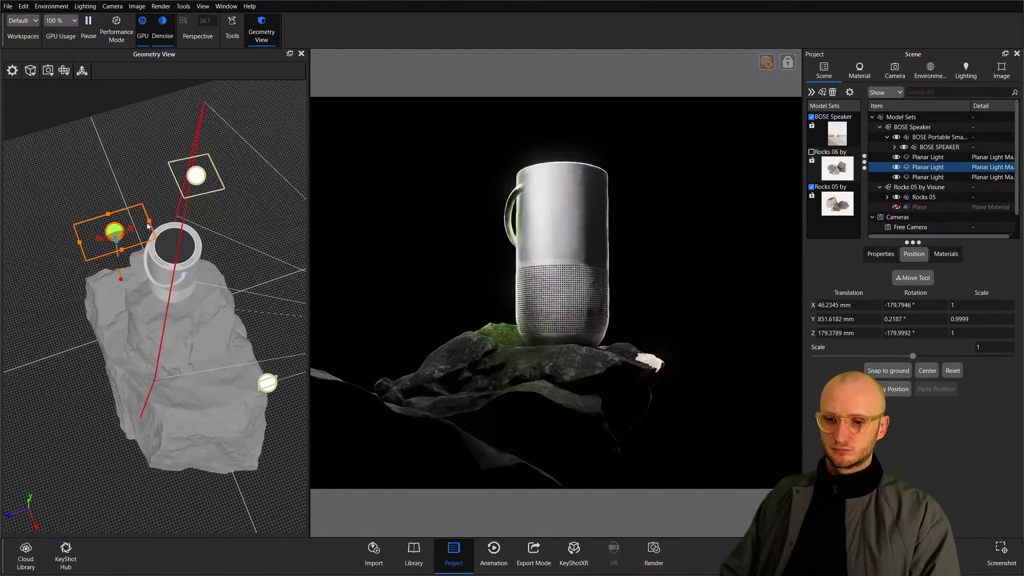
left_click_drag(228, 203, 215, 253)
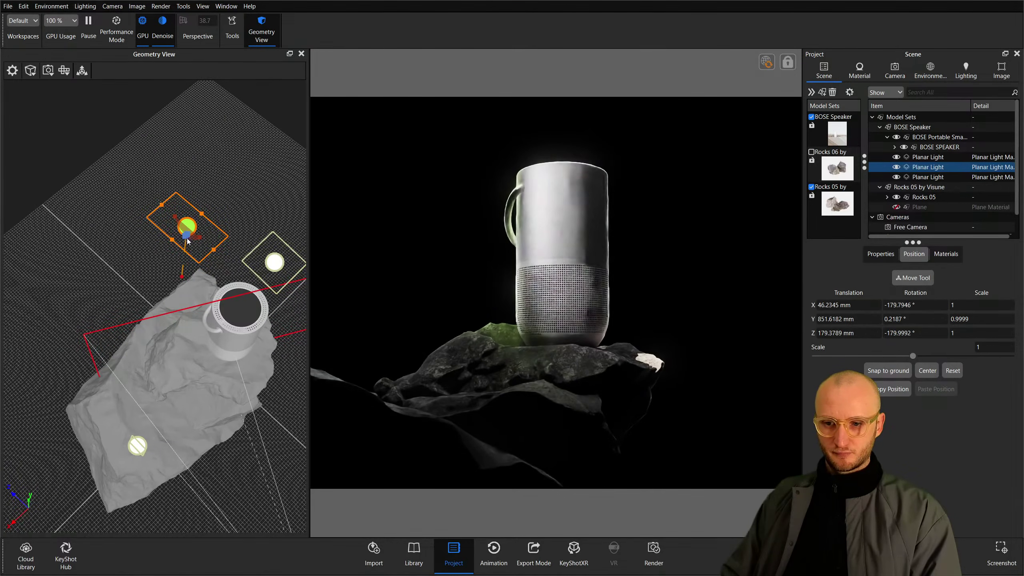
left_click_drag(170, 209, 105, 112)
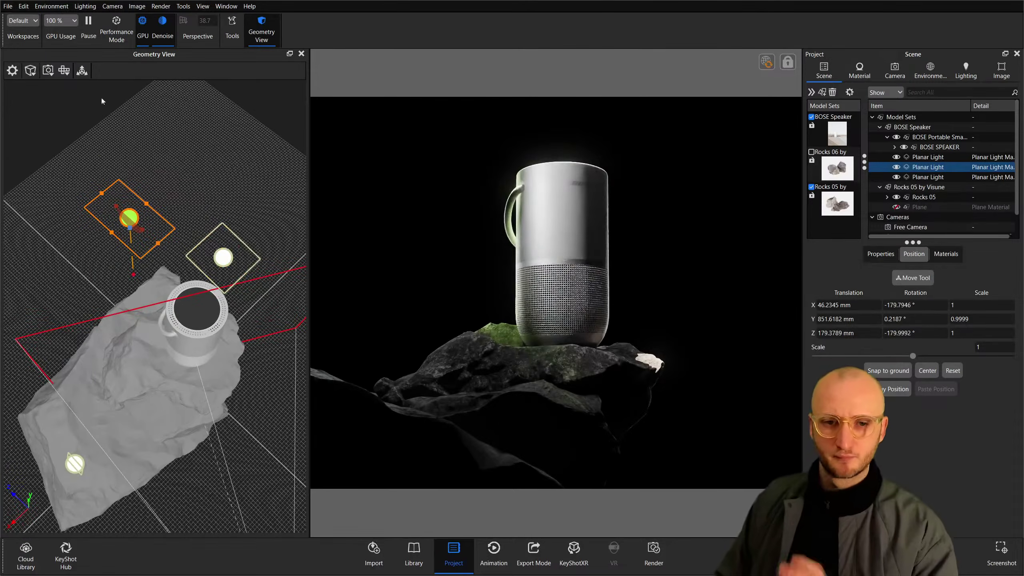
left_click(82, 70)
key("r")
left_click_drag(158, 238, 160, 231)
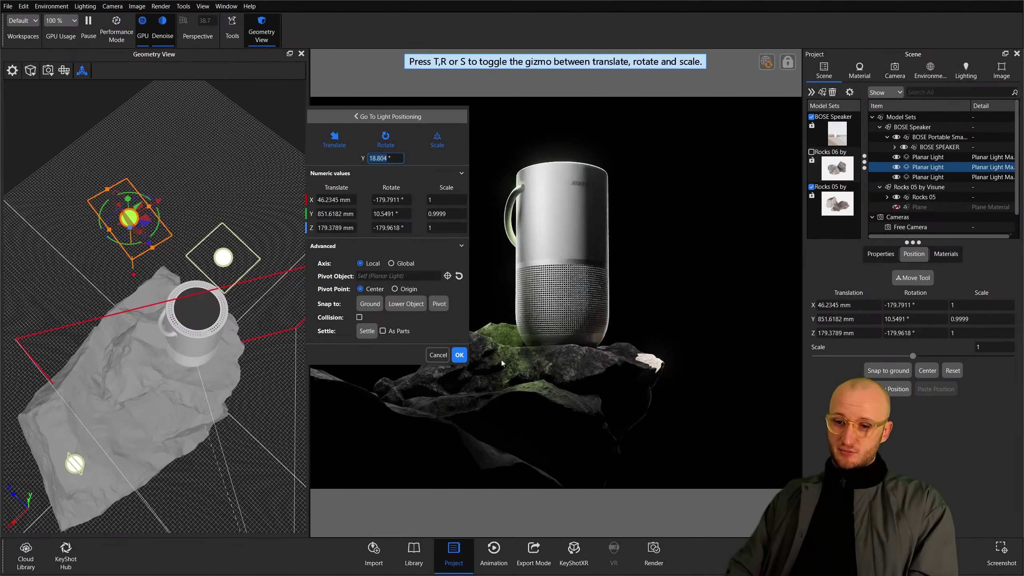
left_click(459, 355)
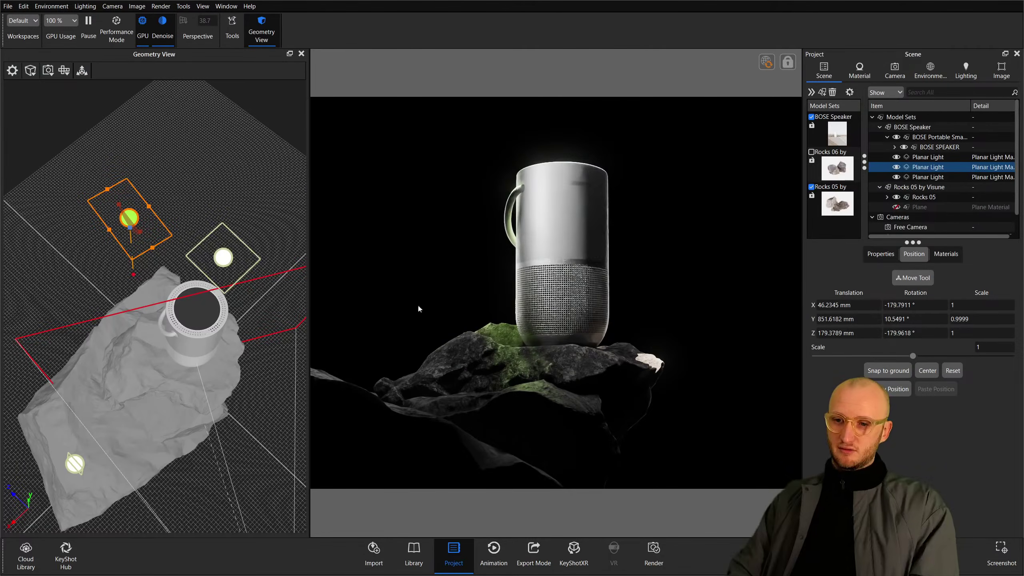
Shift the green planar light slightly to X 42.49 mm, Y 851.60 mm and Z 175.65 mm.
left_click(82, 70)
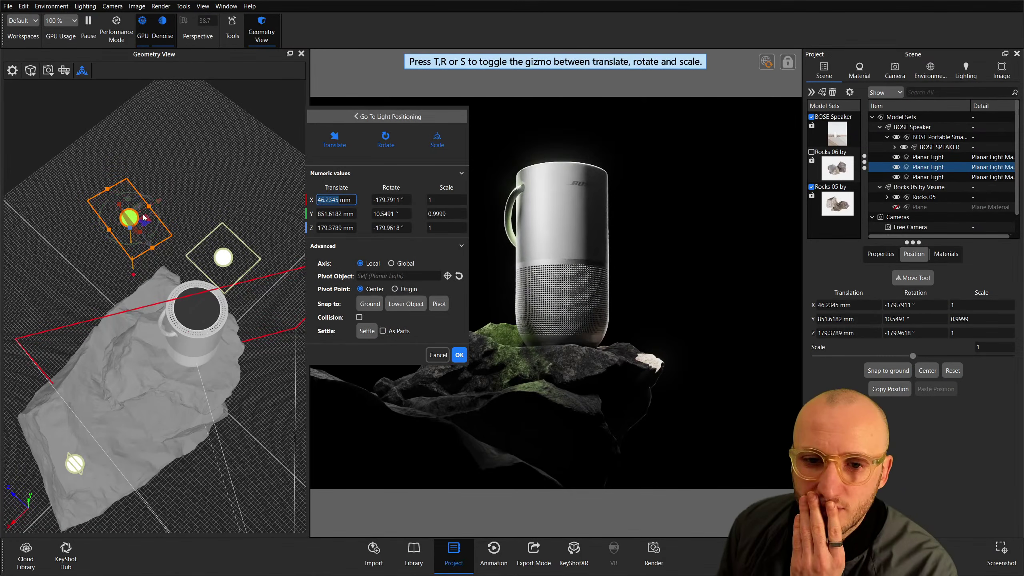
left_click_drag(143, 218, 150, 219)
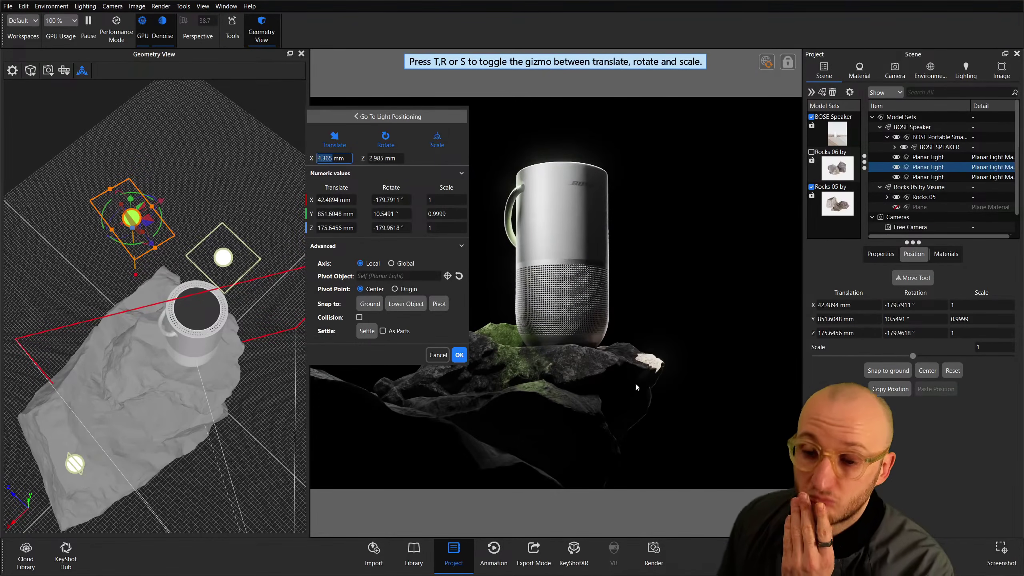
left_click(459, 354)
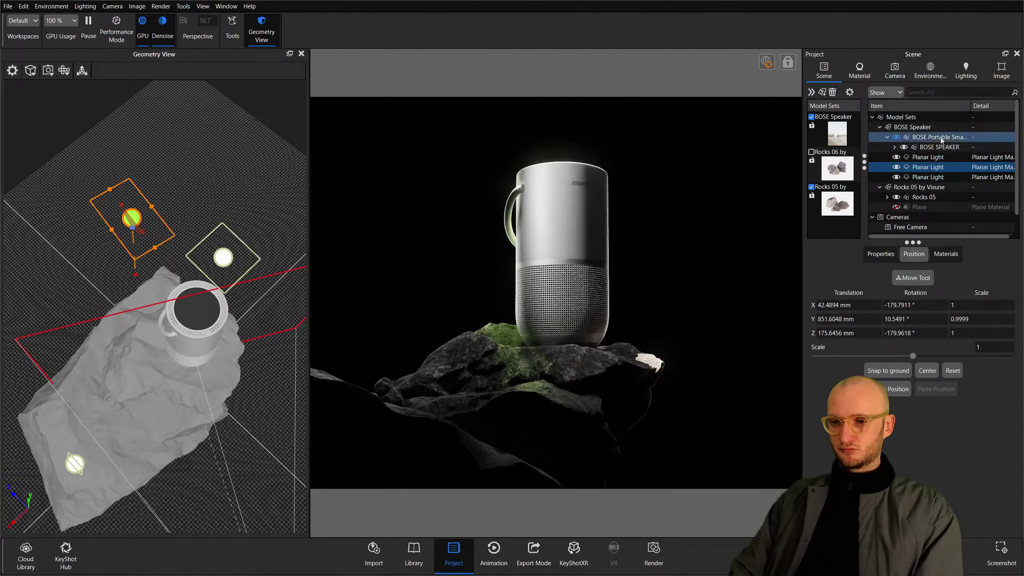
Reduce the bloom intensity to 0.091 and the bloom radius to 101.965 px.
left_click(1001, 69)
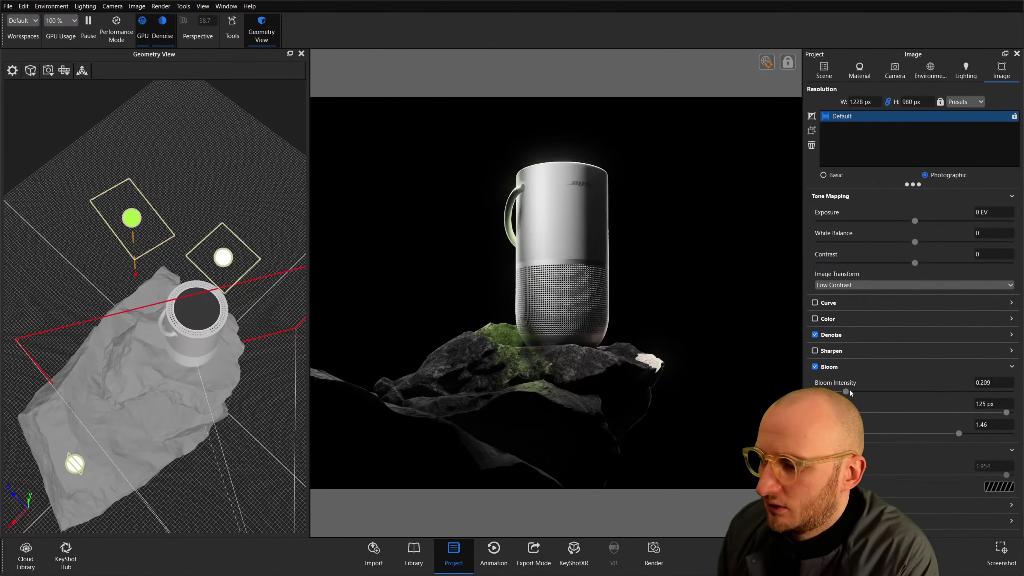
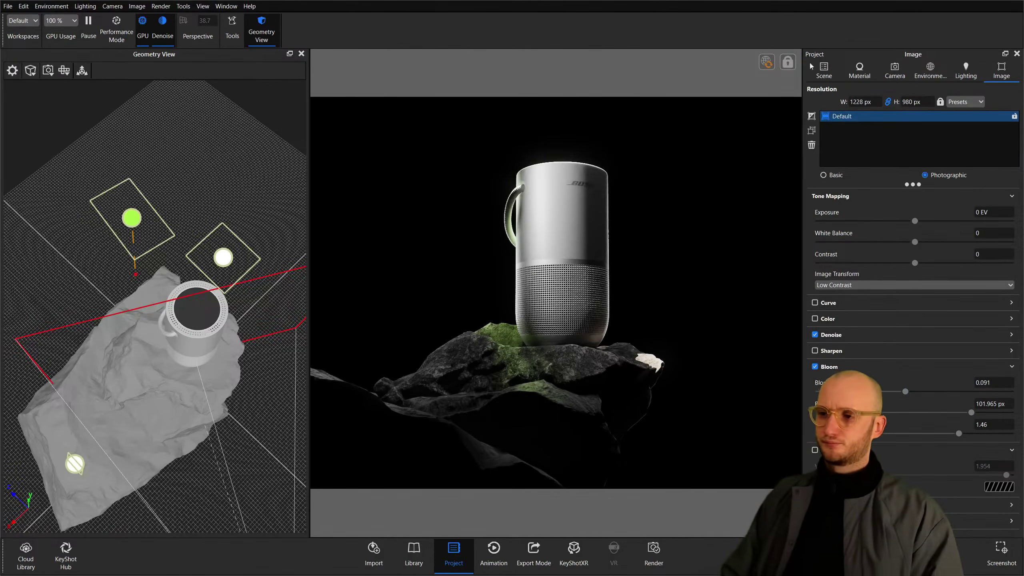
left_click(717, 253)
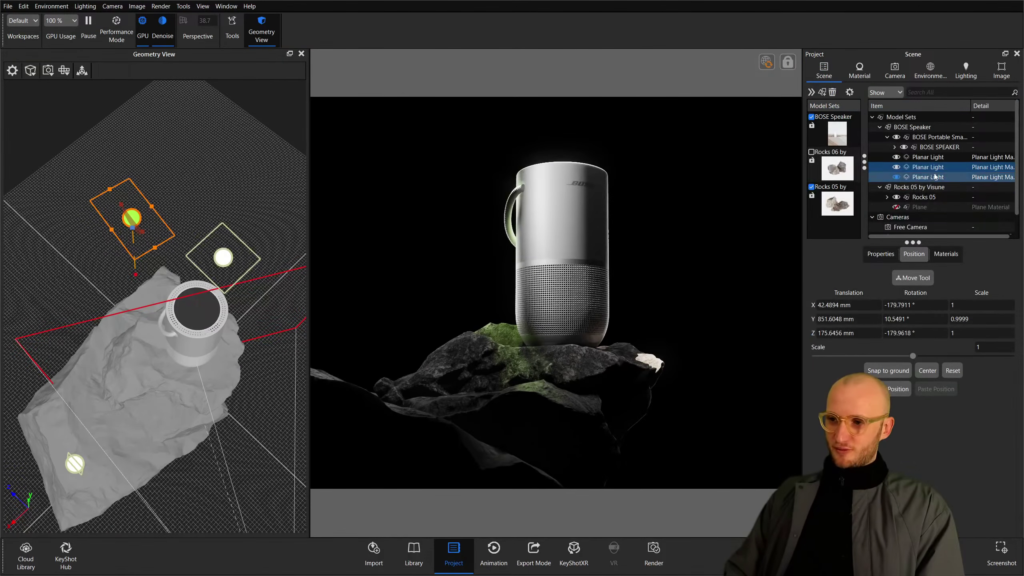
Hide the third planar light, and toggle the front and green planar lights off and back on to compare their contributions.
left_click(896, 177)
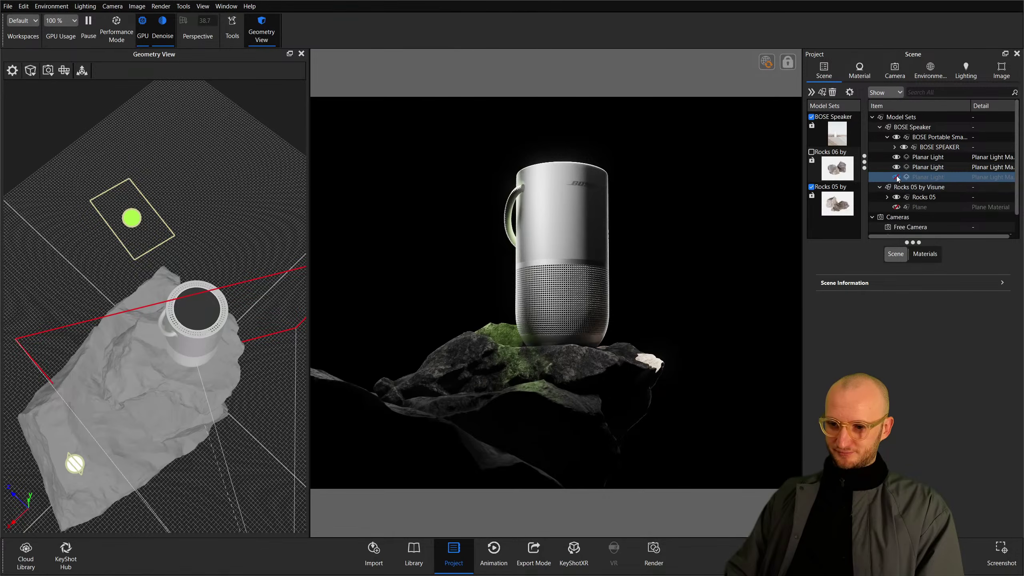
left_click(896, 157)
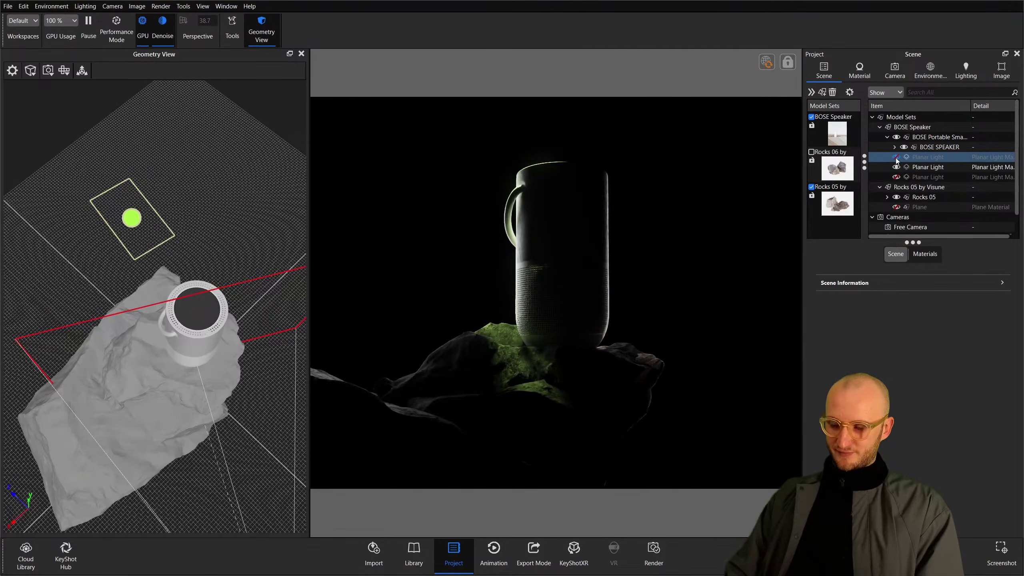
left_click(714, 132)
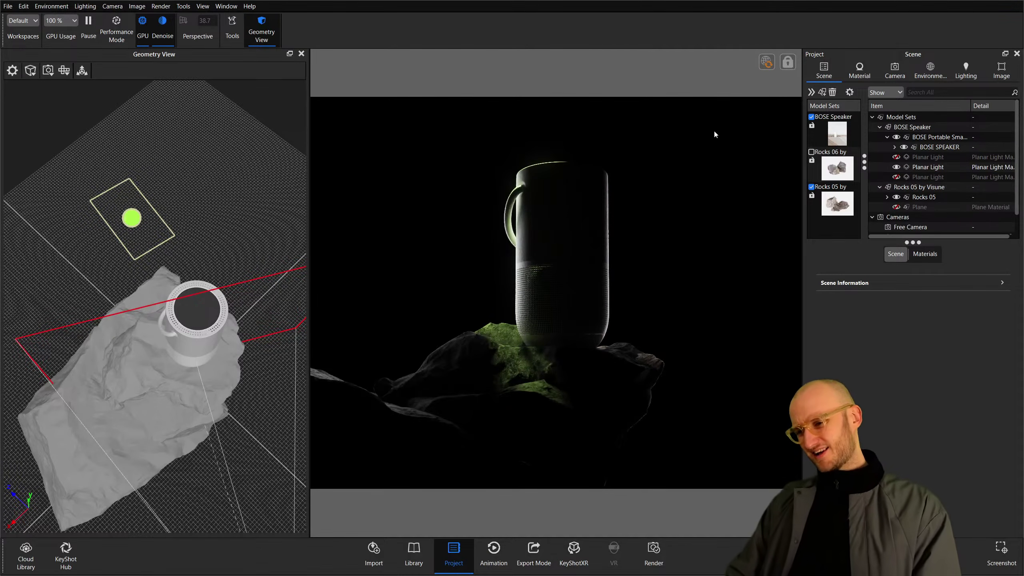
left_click(896, 157)
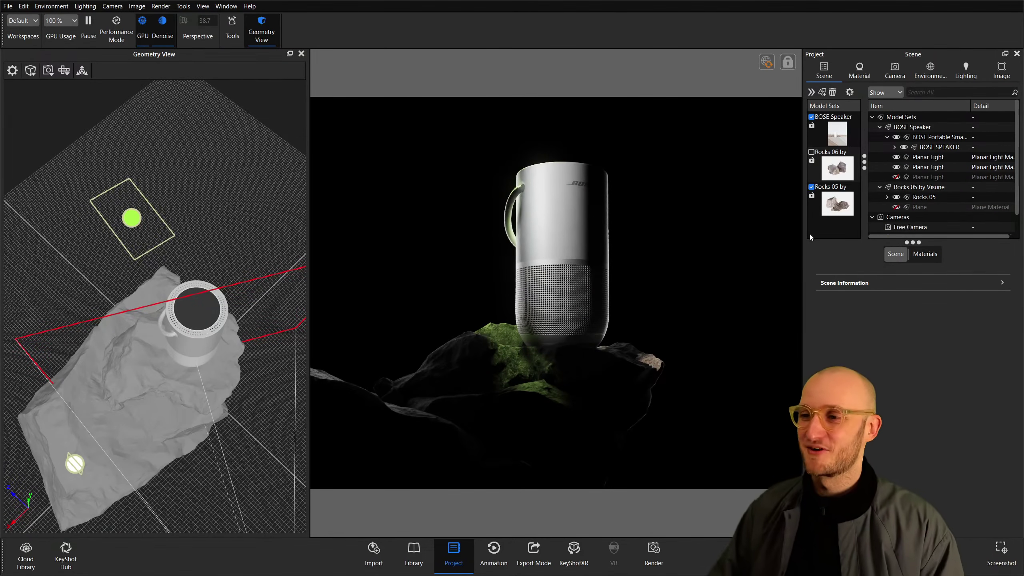
left_click(895, 167)
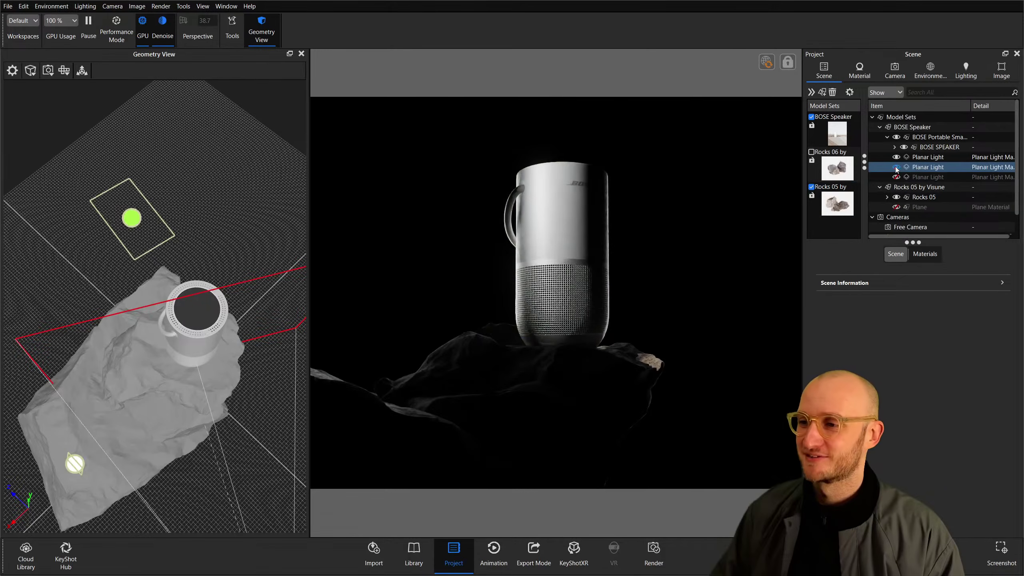
left_click(896, 157)
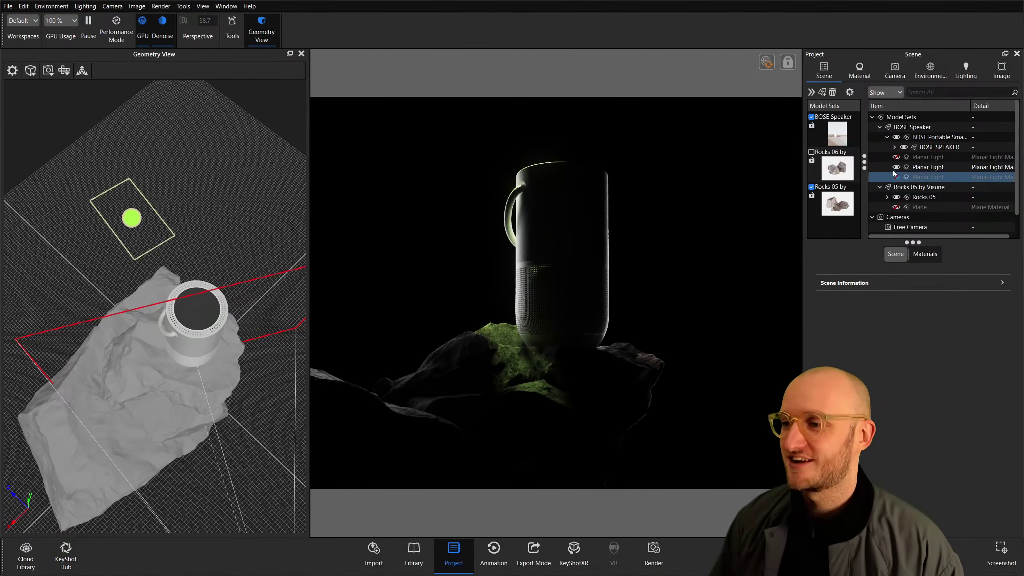
left_click(896, 157)
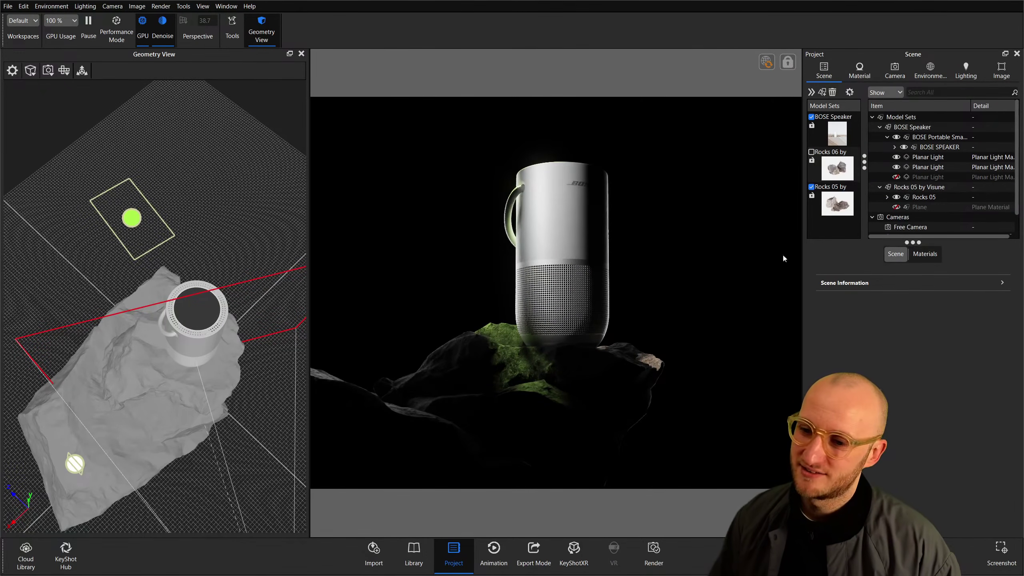
Add a new planar light and position its highlight on the speaker's right side.
key("ctrl+l")
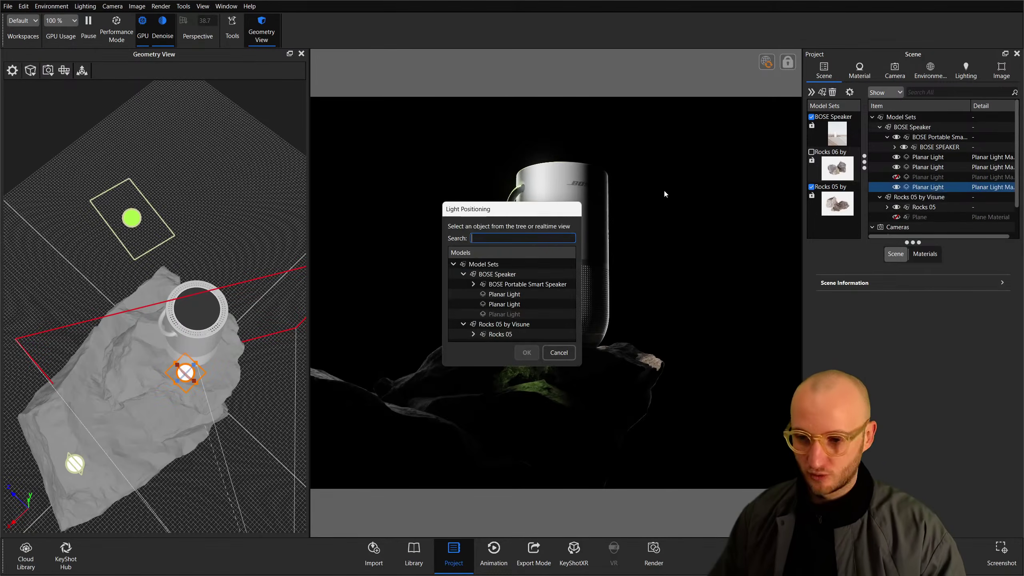
left_click(527, 353)
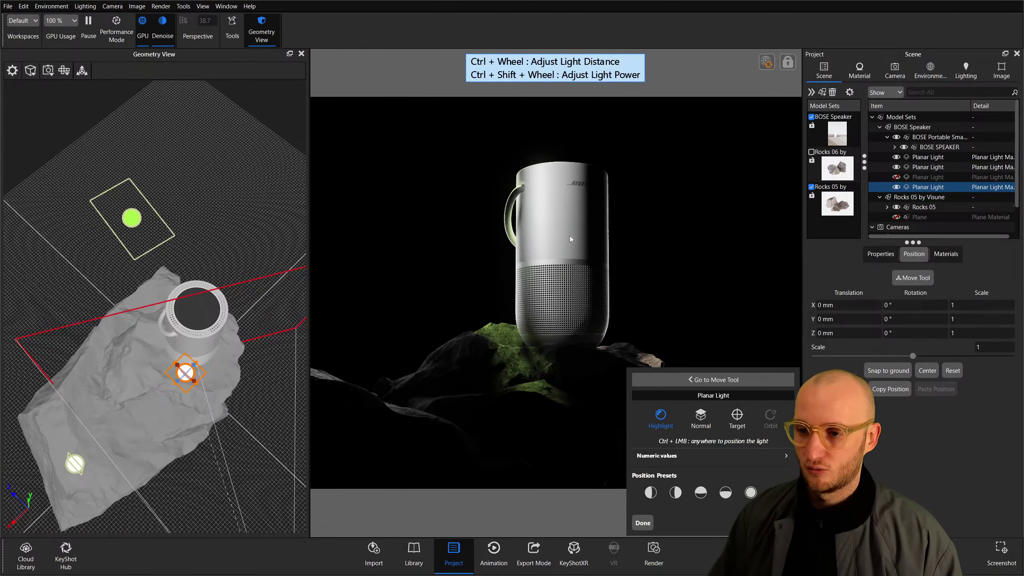
left_click(611, 367, "ctrl")
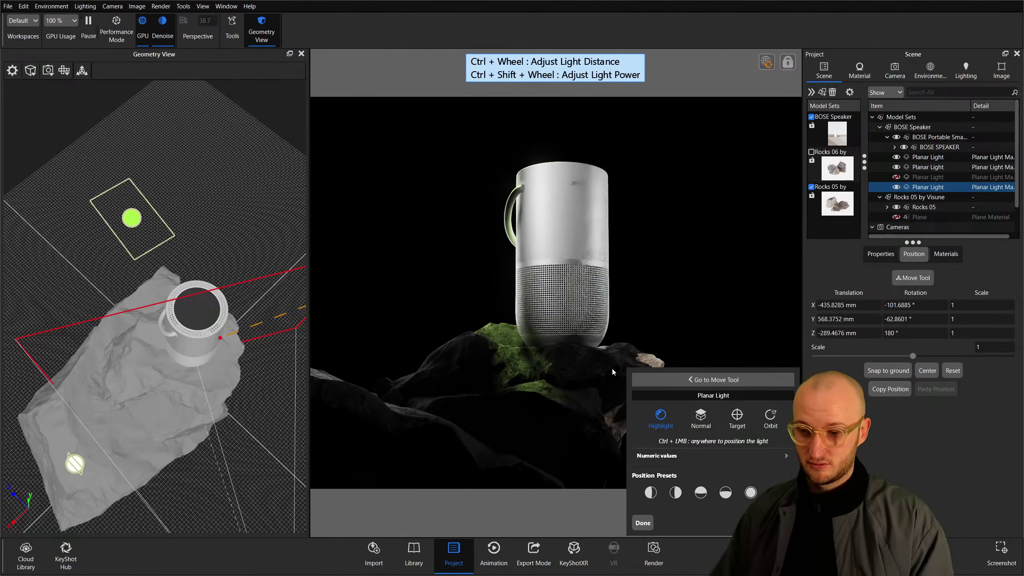
left_click(591, 241, "ctrl")
left_click(601, 248, "ctrl")
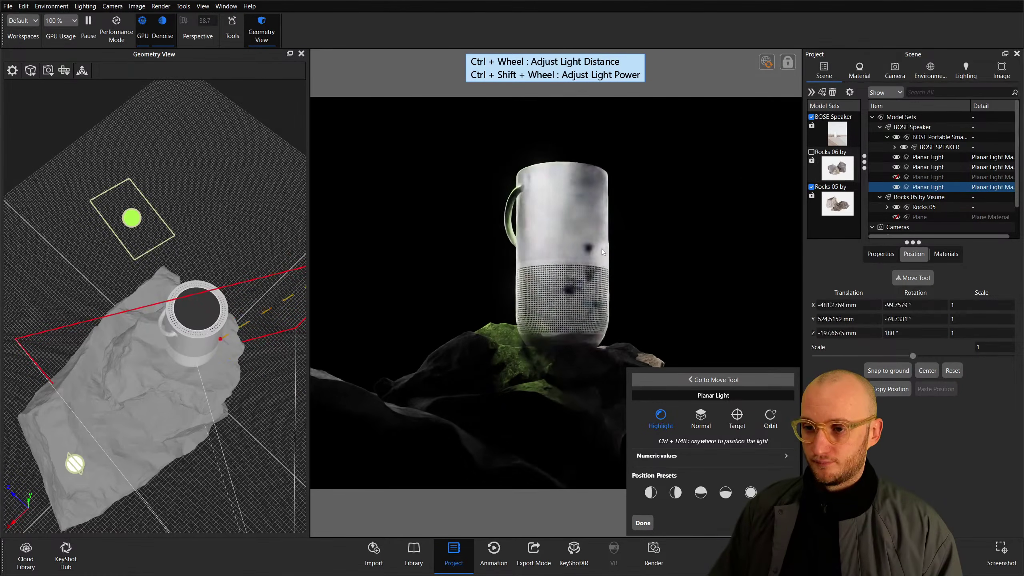
Link the new planar light's dimensions, set width and height to 300 mm, and place its highlight near the speaker's right edge.
left_click_drag(166, 253, 226, 226)
scroll(935, 160, "down", 1)
double_click(936, 159)
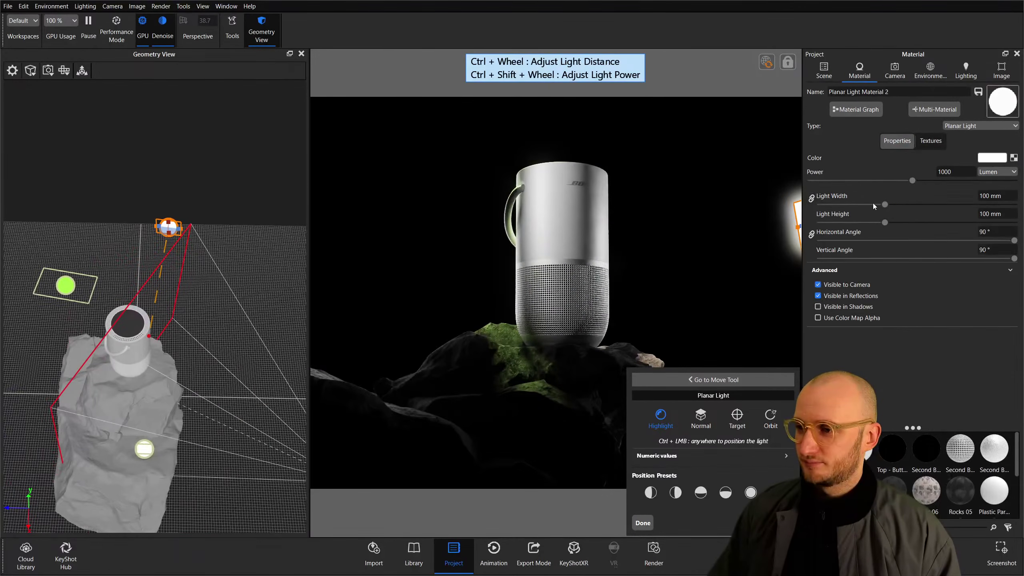
left_click(811, 197)
left_click_drag(885, 205, 1014, 204)
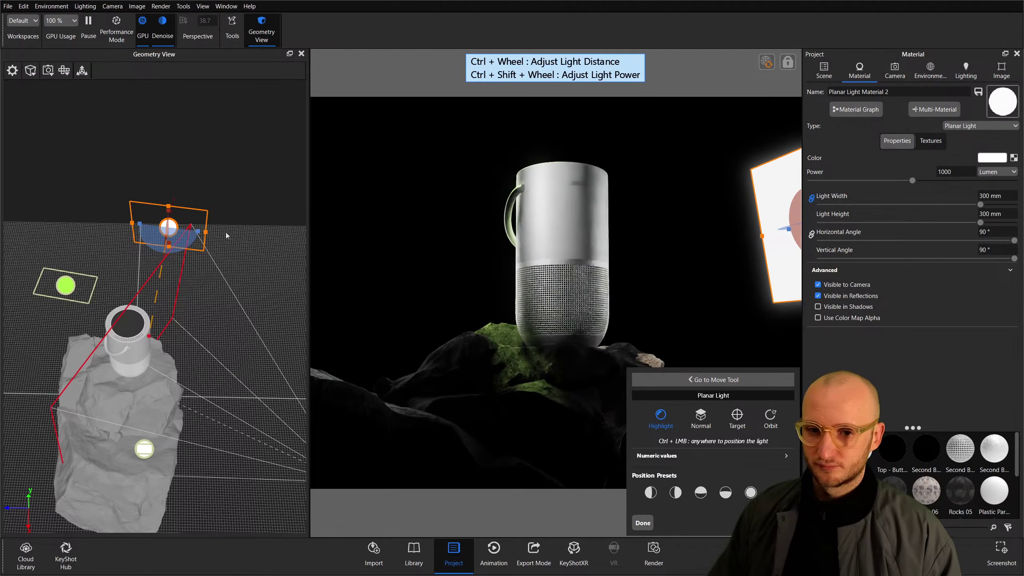
left_click(599, 218, "ctrl")
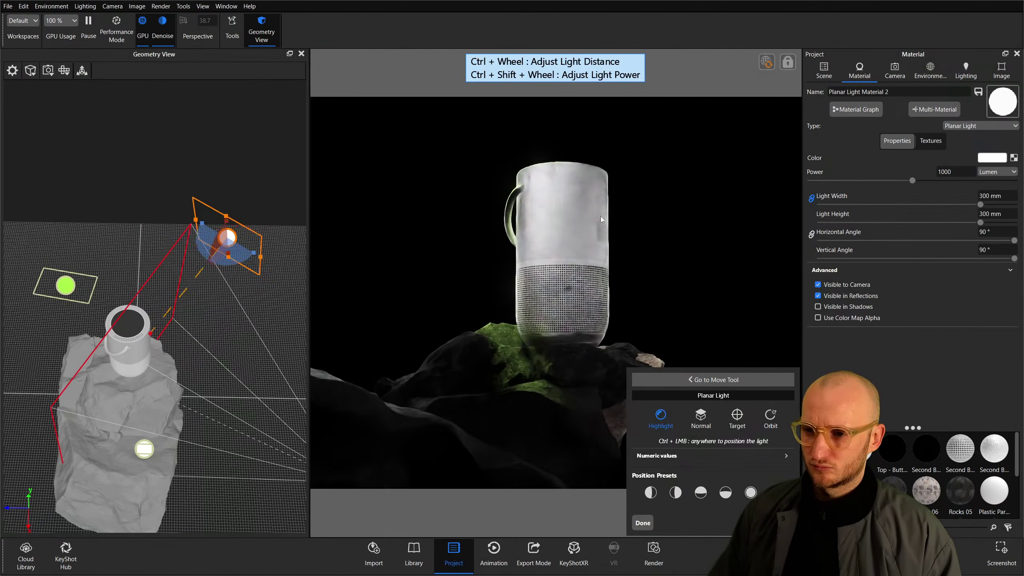
Reduce the new planar light's power to 216 lumen, move the light farther from the speaker and finish positioning it.
left_click_drag(907, 182, 802, 182)
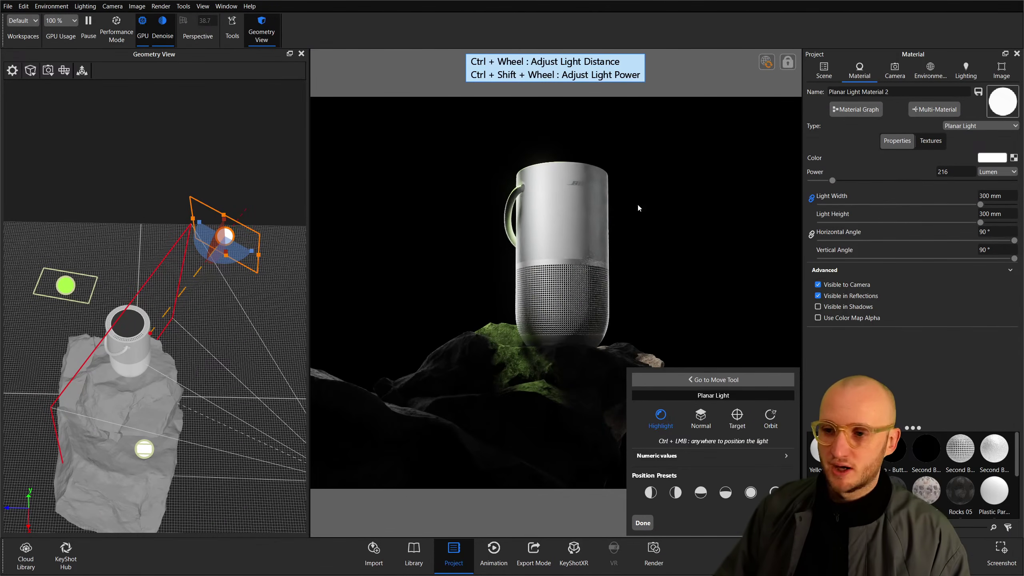
left_click_drag(595, 195, 593, 220)
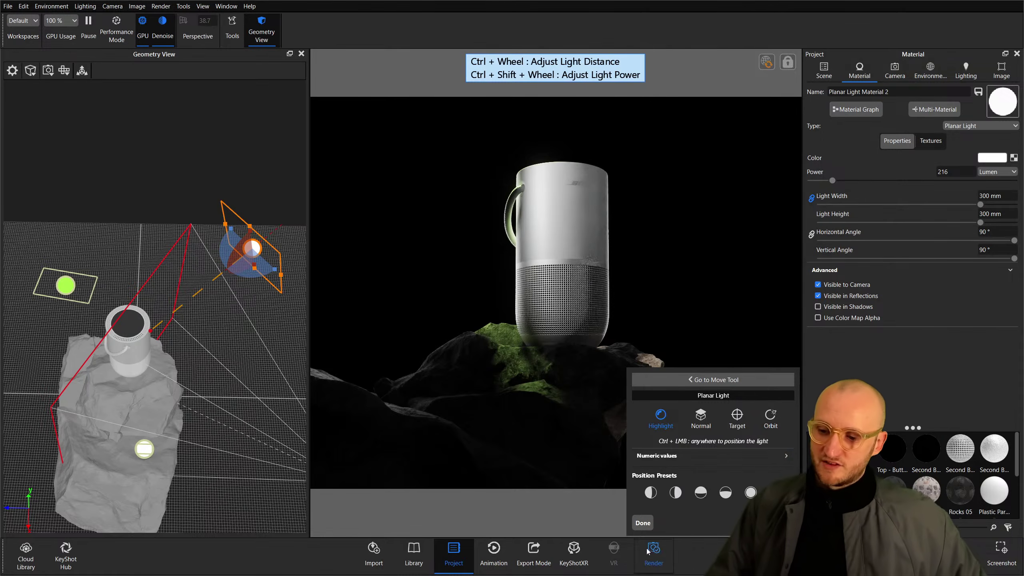
left_click(643, 522)
Toggle the new planar light off and back on to compare its effect on the speaker.
left_click(822, 73)
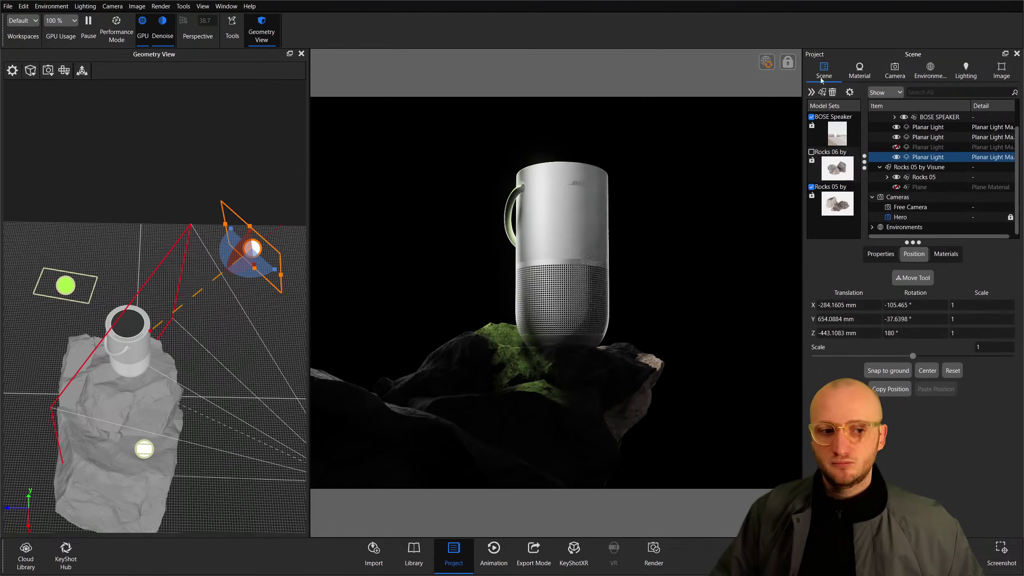
left_click(896, 157)
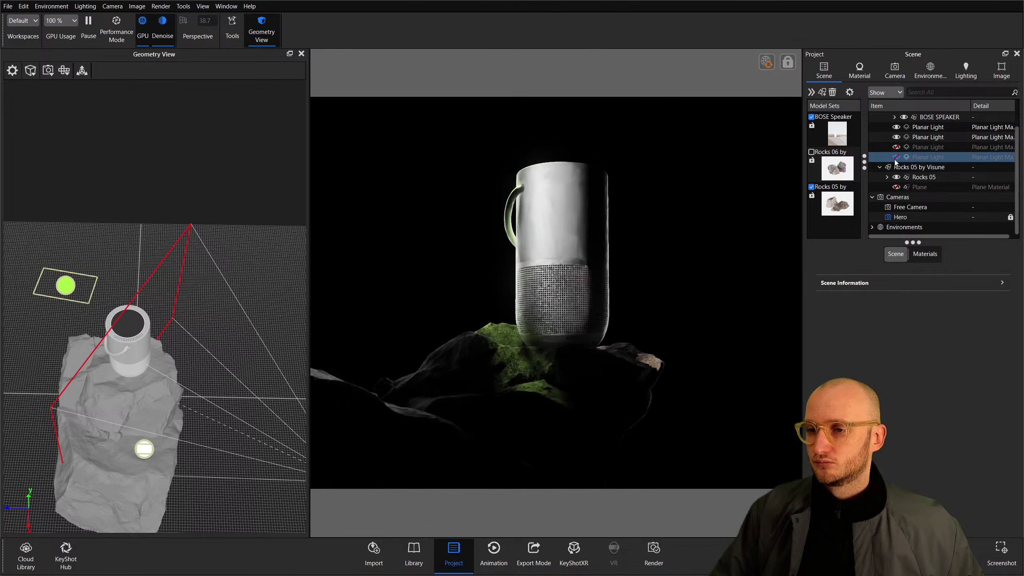
mouse_move(895, 161)
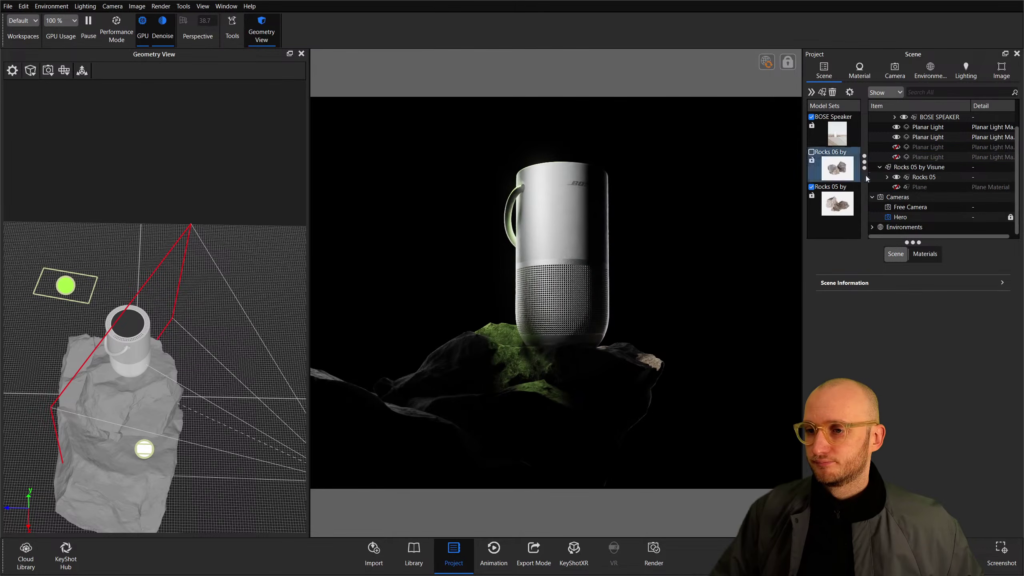
left_click(896, 158)
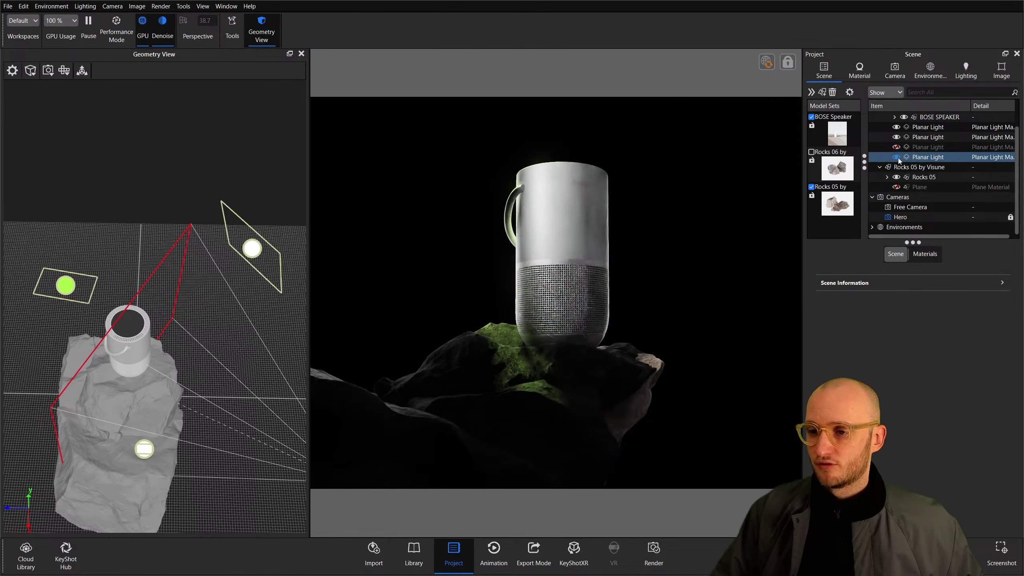
Lower the new planar light's power to 100.5 lumen in its material properties.
double_click(938, 156)
left_click_drag(898, 181, 861, 184)
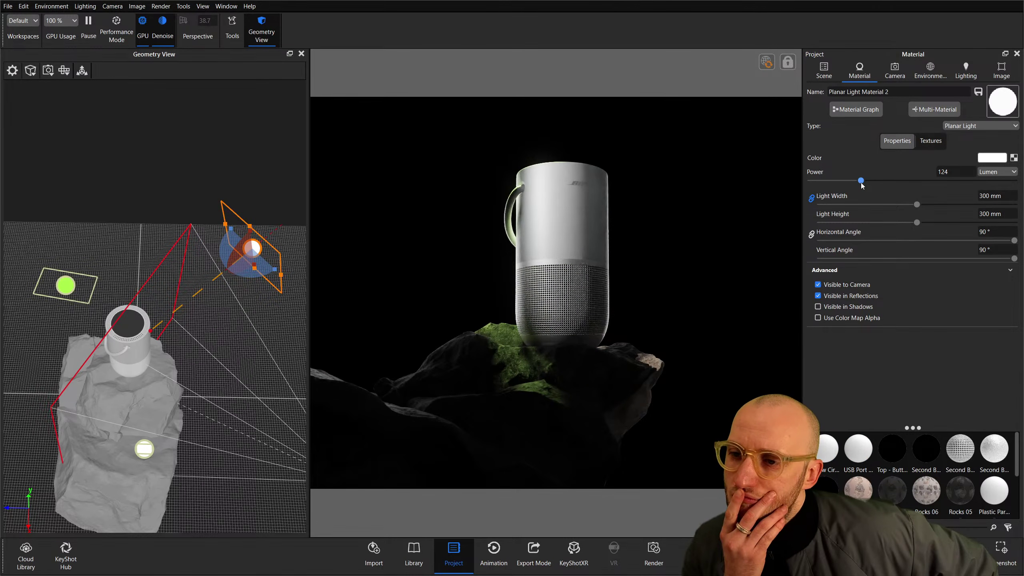
mouse_move(862, 182)
left_mouse_down()
mouse_move(838, 184)
mouse_move(851, 180)
left_mouse_up()
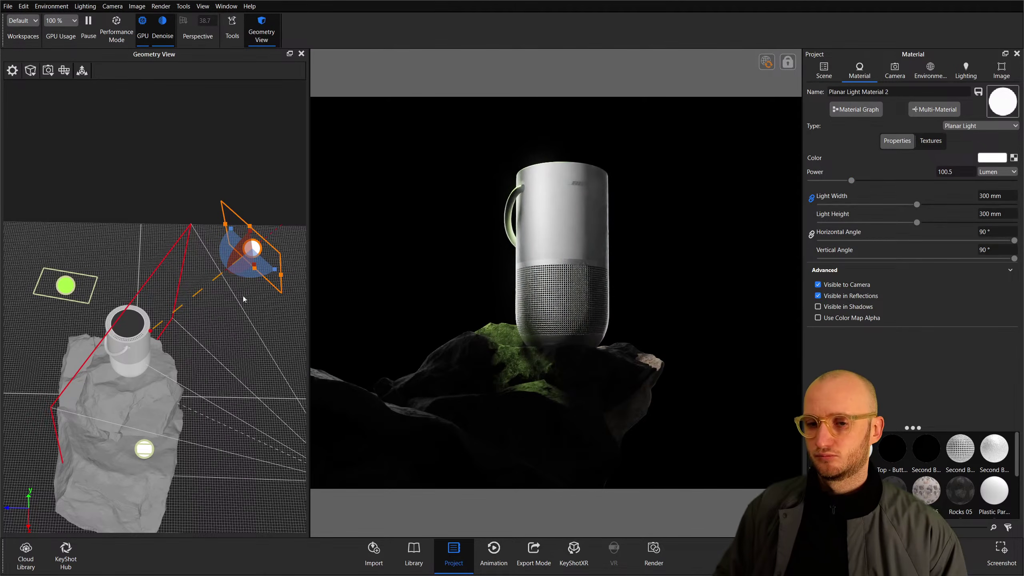
Use light positioning to move the new planar light closer, to about X -153 mm, Y 595 mm, Z -273 mm.
left_click(833, 72)
left_click(915, 279)
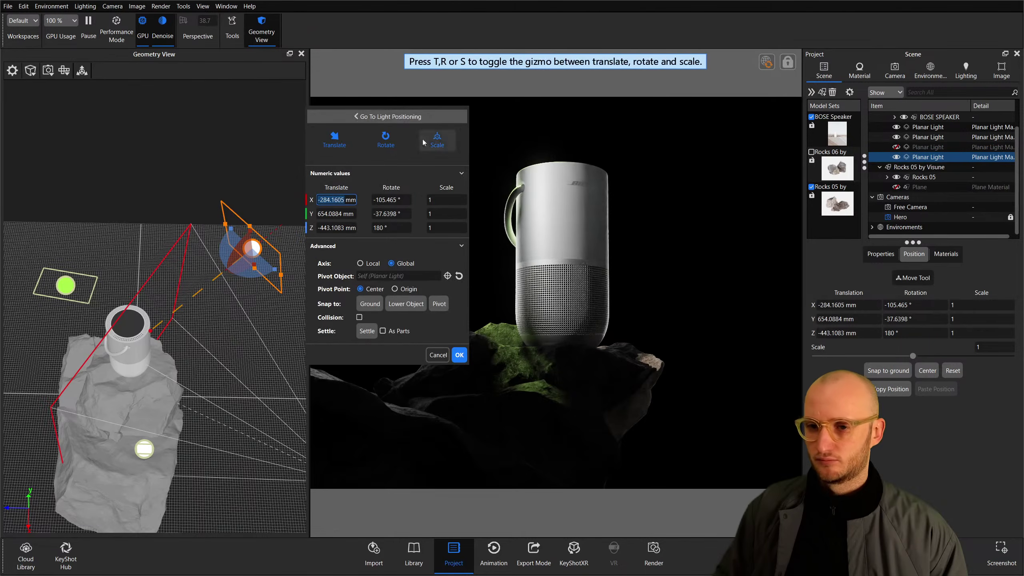
left_click(394, 116)
left_click(182, 335, "ctrl")
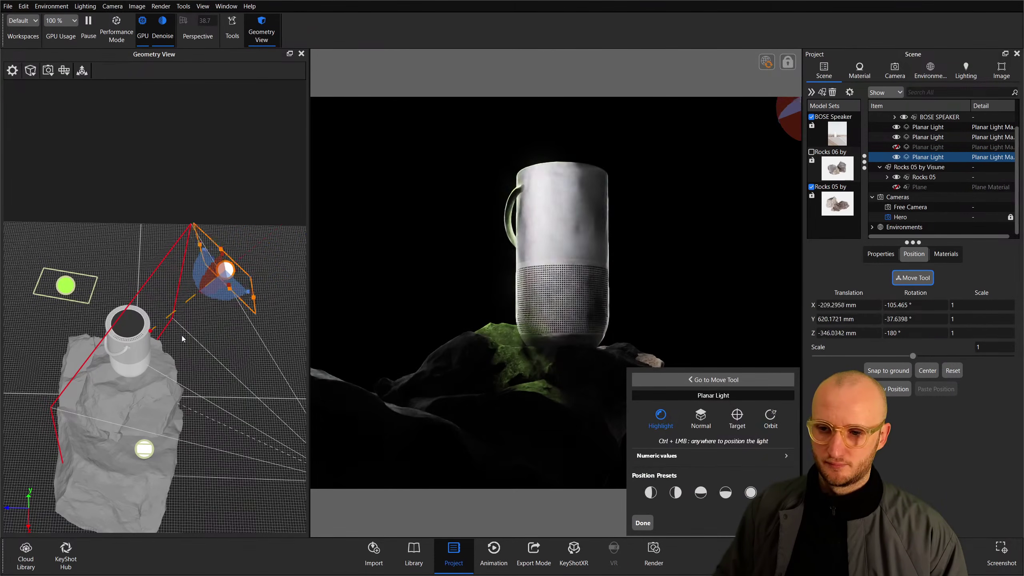
left_click(181, 335, "ctrl")
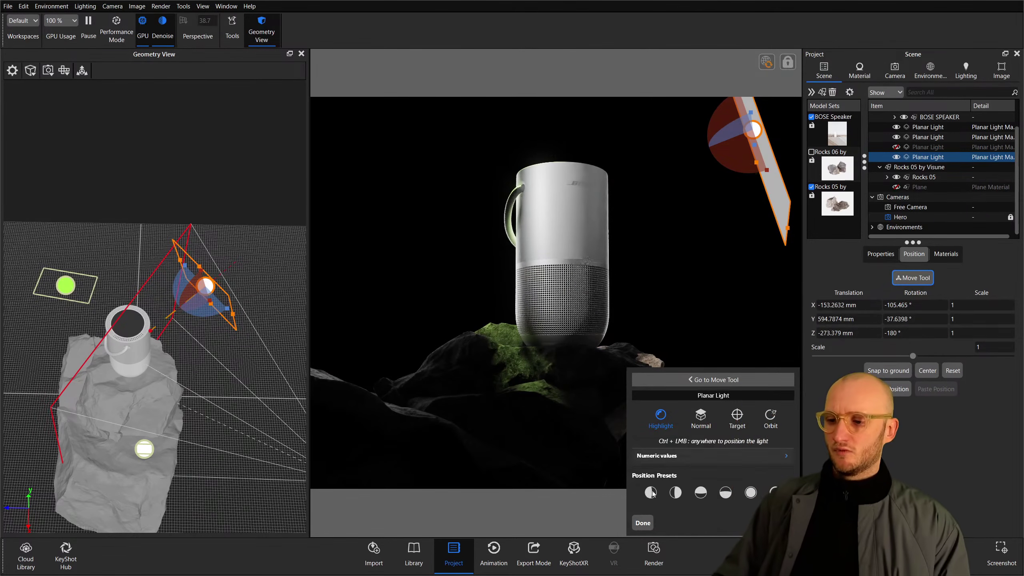
left_click(642, 522)
Hide the newest planar light and show the third planar light above the speaker instead, keeping the geometry view open.
left_click(896, 157)
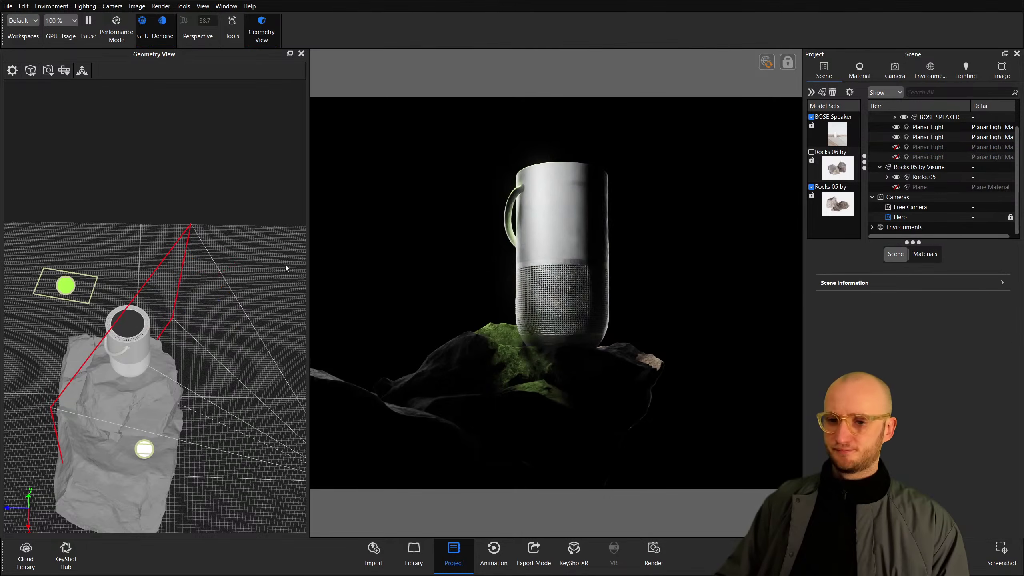
left_click(301, 53)
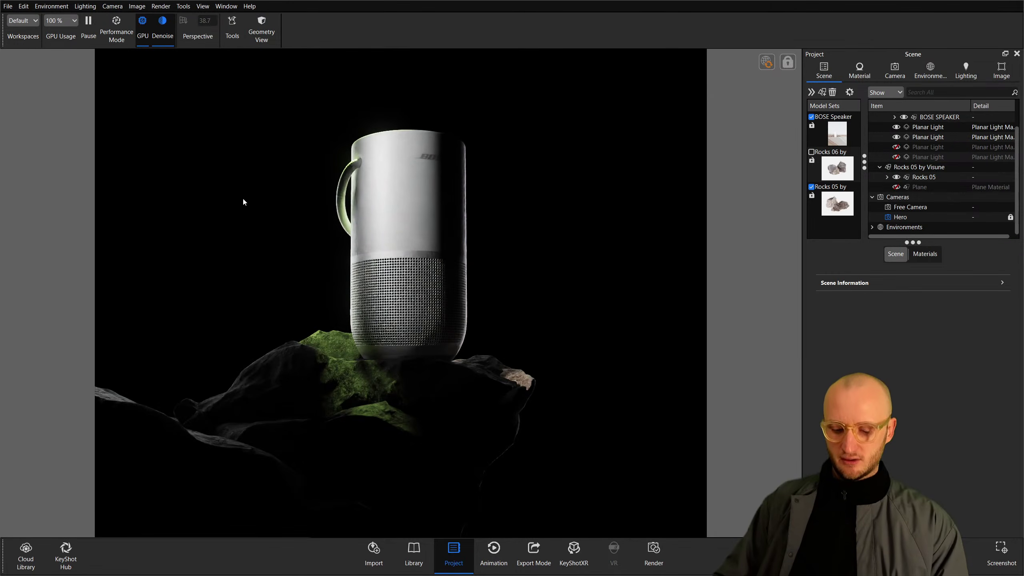
key("o")
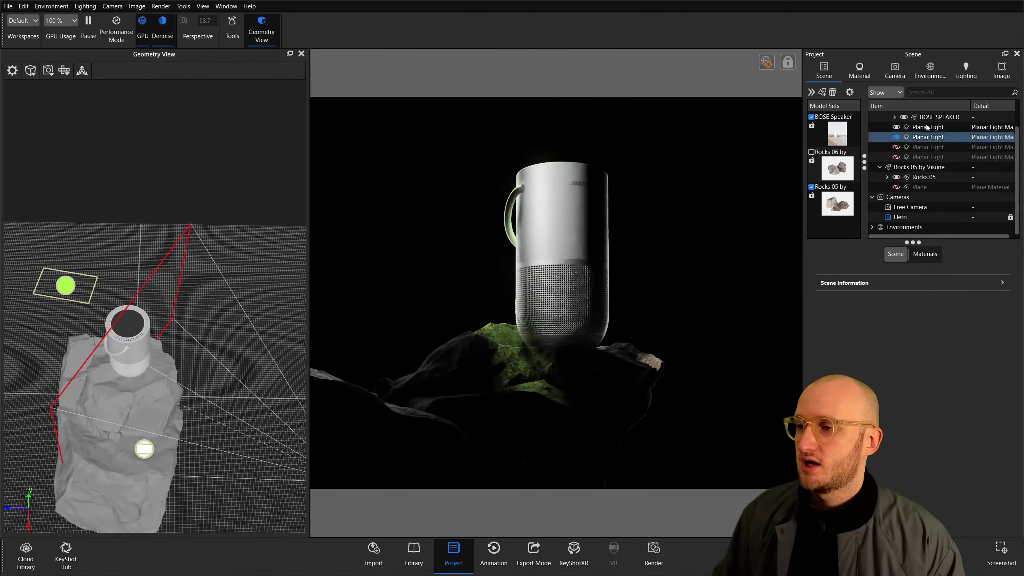
scroll(926, 162, "up", 1)
left_click(926, 161)
left_click(896, 178)
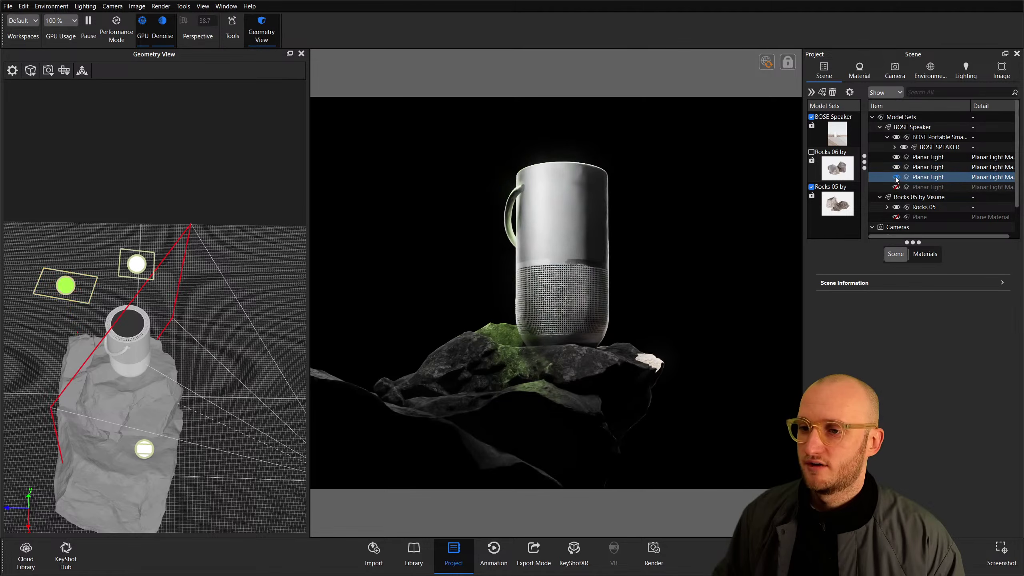
Move the third planar light along its local axes above the speaker, to about X 9.5 mm, Y 913 mm, Z -26 mm.
left_click_drag(133, 282, 149, 269)
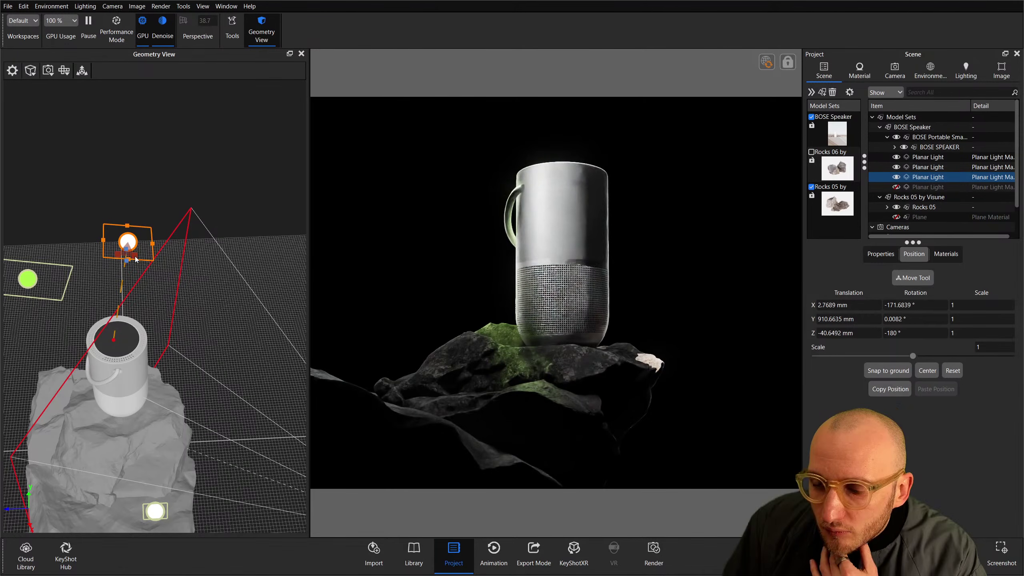
scroll(260, 267, "up", 2)
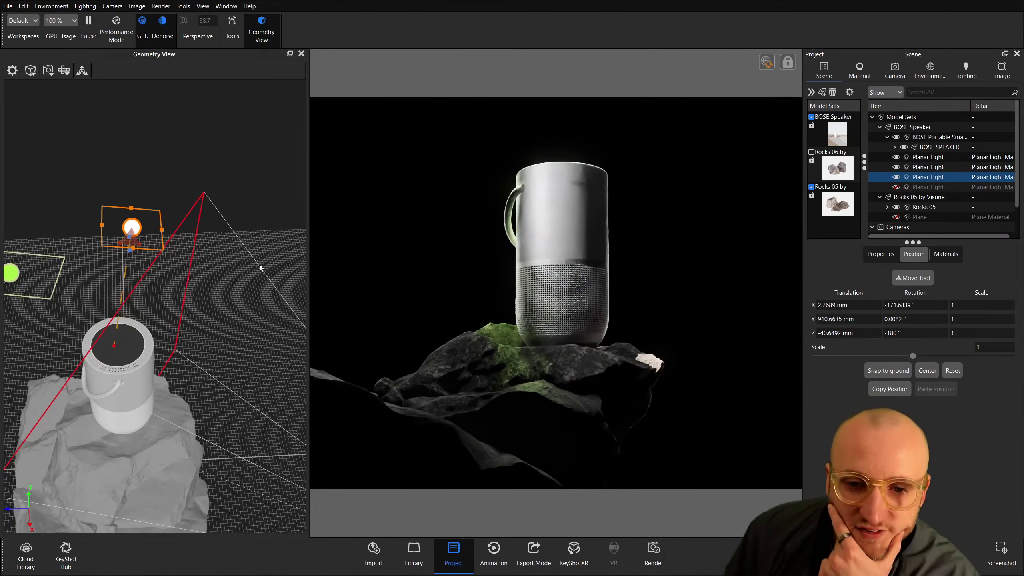
left_click_drag(260, 264, 138, 288)
left_click(81, 71)
key("t")
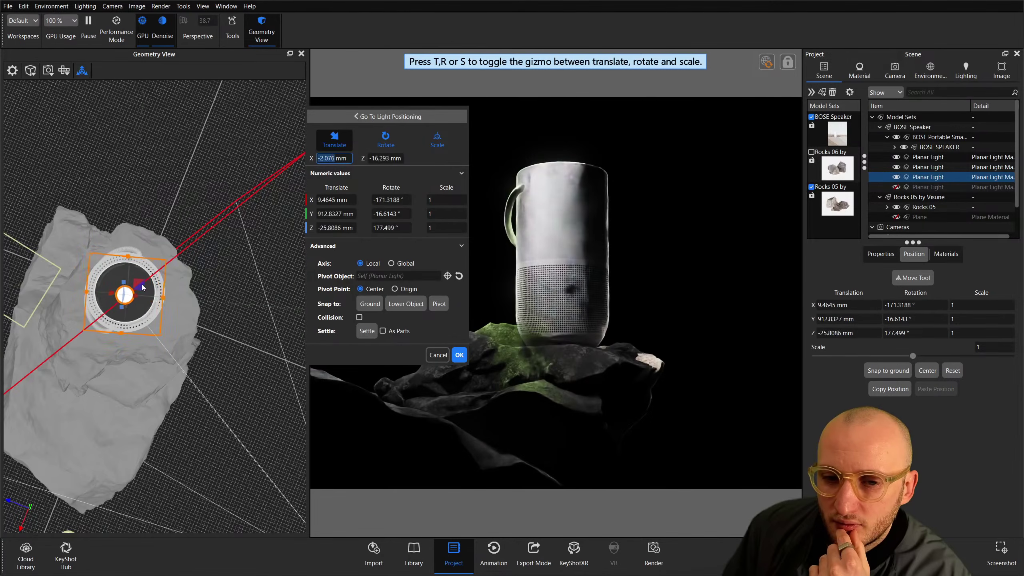
left_click(459, 354)
Try narrowing the front planar light's beam angle in the geometry view.
left_click(670, 280)
left_click_drag(101, 387, 207, 308)
left_click(97, 451)
left_click_drag(151, 277, 157, 270)
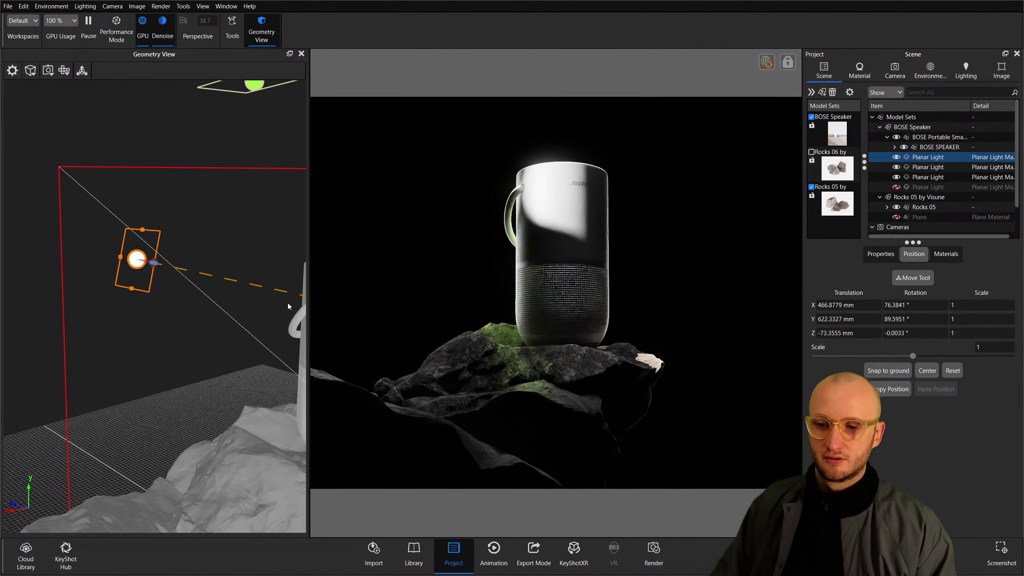
left_click(378, 209)
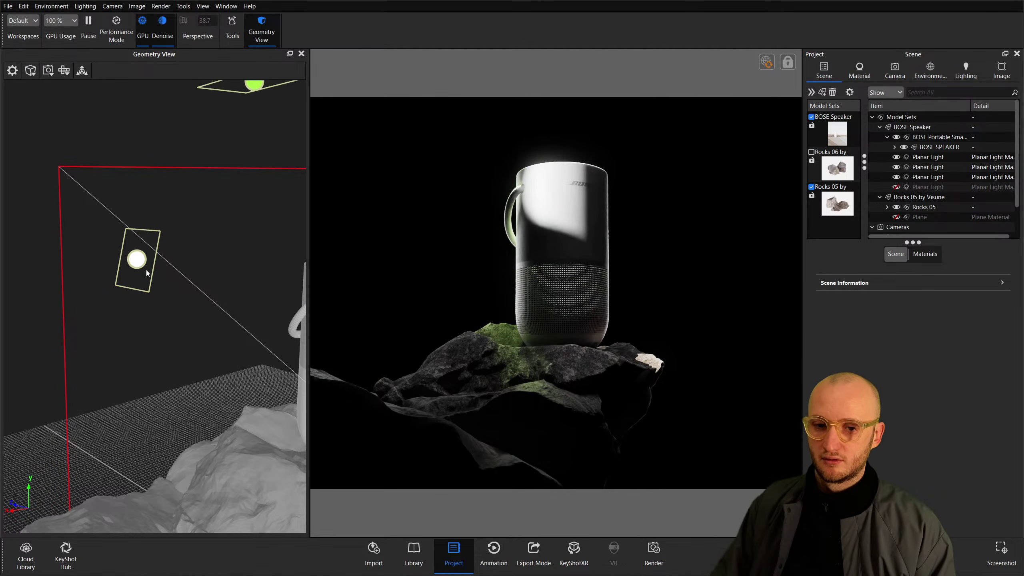
Identify the front planar light among the scene's lights and widen its beam angle to cover the whole speaker.
left_click(943, 176)
left_click(927, 197)
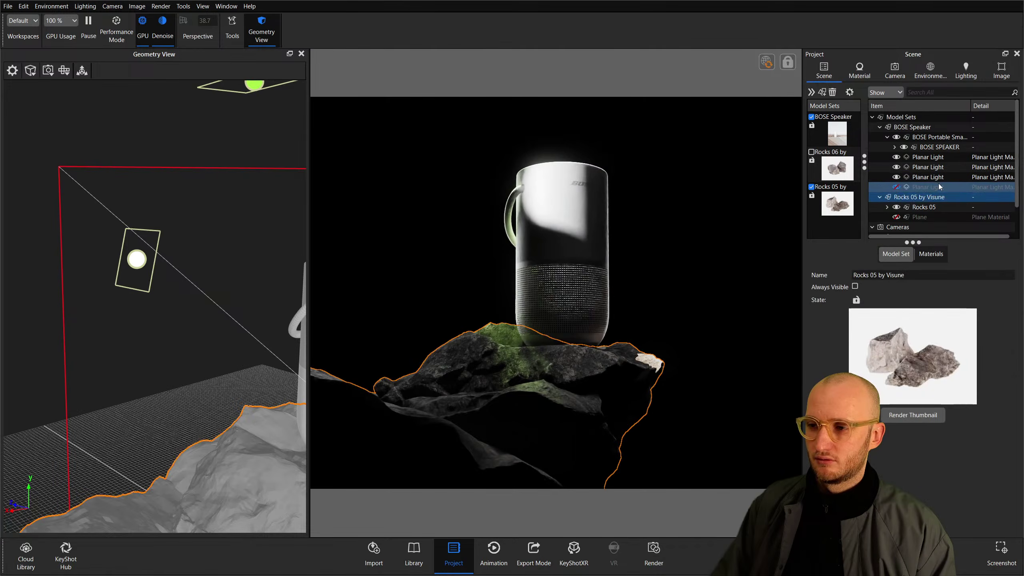
left_click(937, 187)
left_click(941, 176, "shift")
left_click(941, 177)
left_click(939, 167)
left_click(942, 159)
left_click(941, 168)
left_click(937, 186)
left_click(935, 178)
left_click(142, 259)
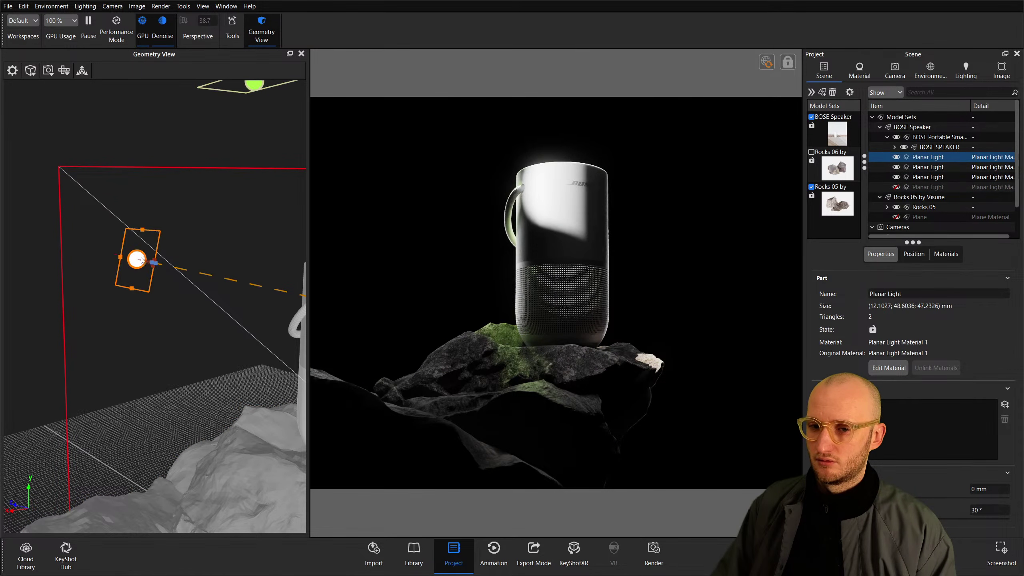
left_click_drag(153, 271, 152, 286)
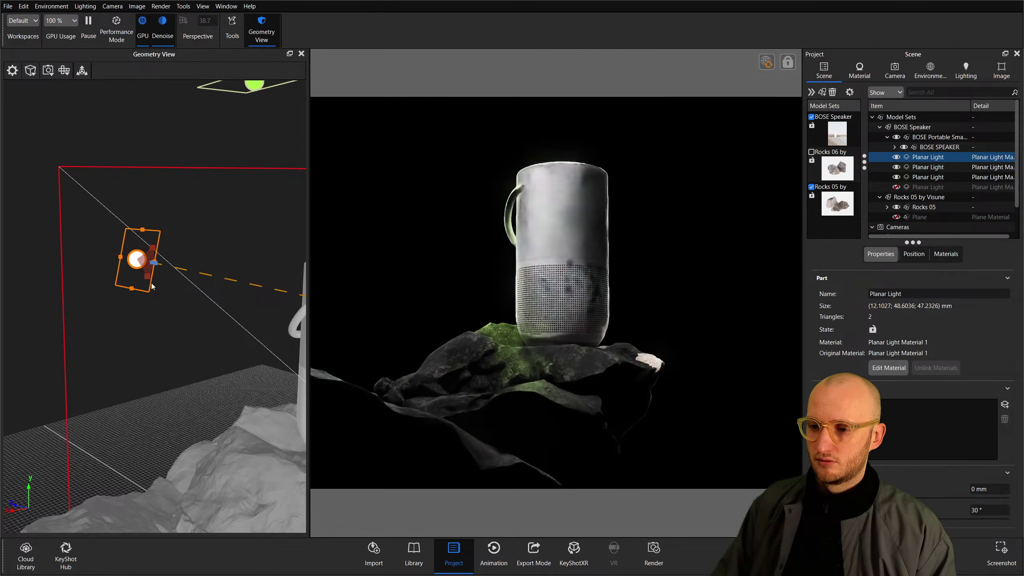
Toggle the first, green and third planar lights off and back on to compare their contributions.
left_click(895, 158)
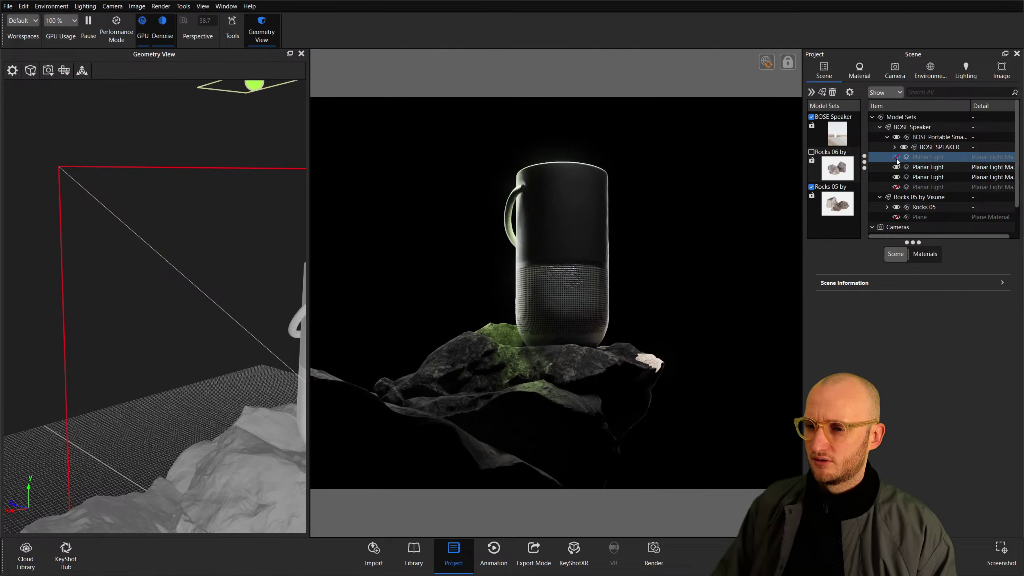
left_click(896, 166)
left_click(895, 176)
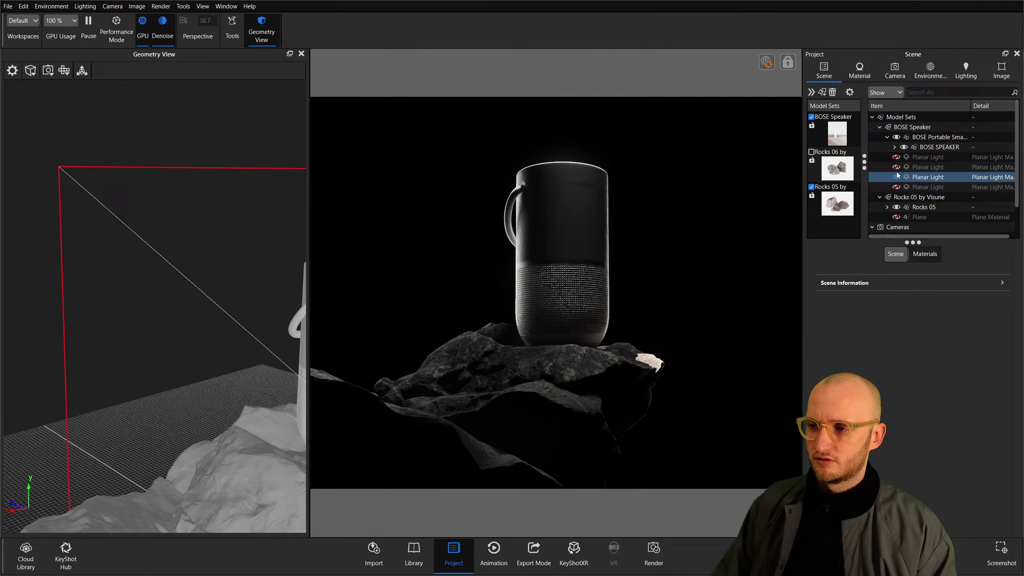
left_click(895, 177)
left_click(895, 166)
left_click(896, 157)
Inspect the third planar light's placement above the speaker, its visible effect and its material settings.
scroll(201, 246, "down", 3)
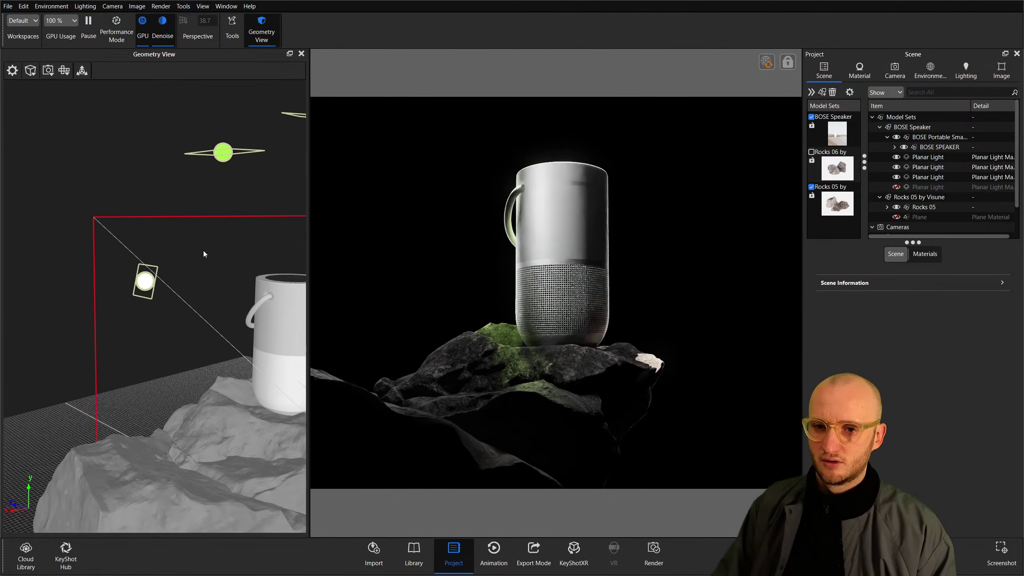
left_click_drag(203, 253, 176, 236)
left_click_drag(206, 163, 226, 165)
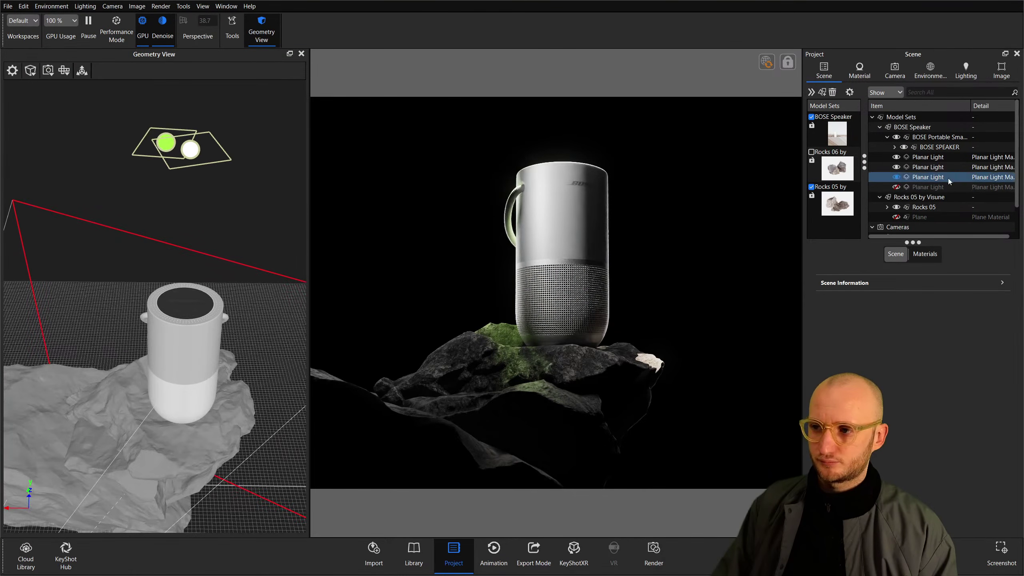
left_click(927, 176)
left_click_drag(169, 279, 173, 258)
left_click(895, 177)
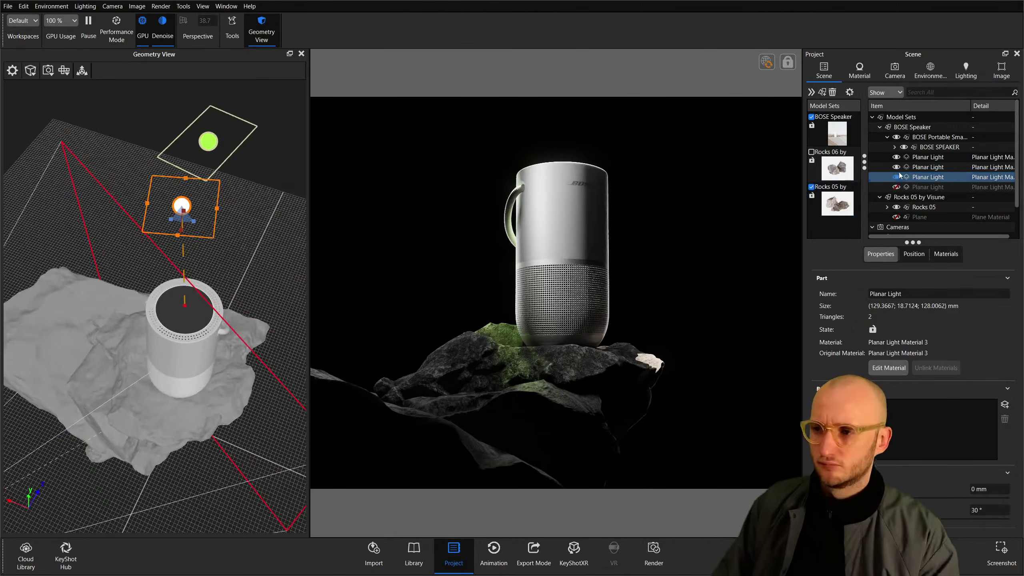
left_click(896, 177)
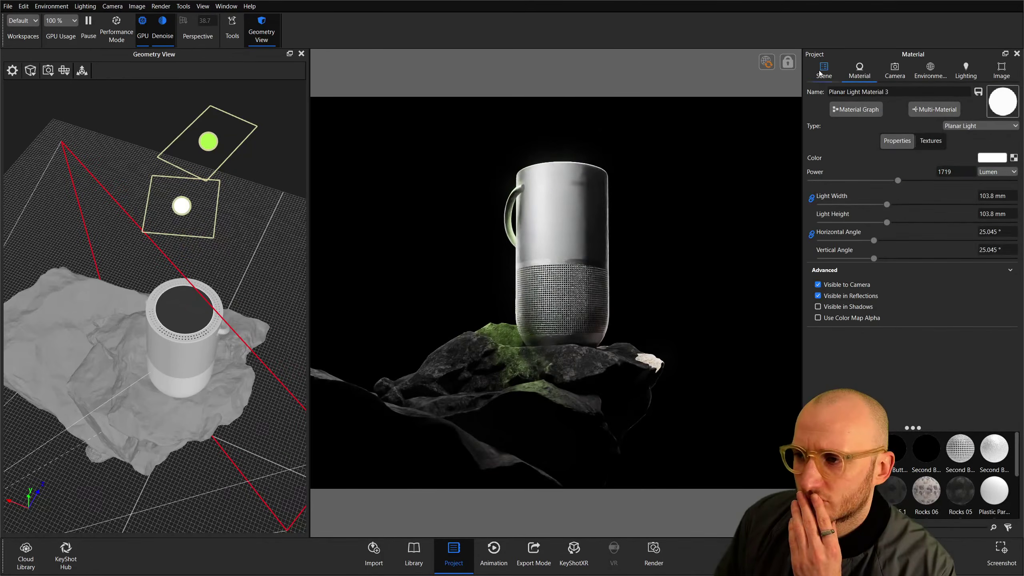
left_click(900, 215)
Examine the three main planar lights individually and in combination by hiding and showing them, ending with all three on.
left_click(895, 177)
left_click(896, 167)
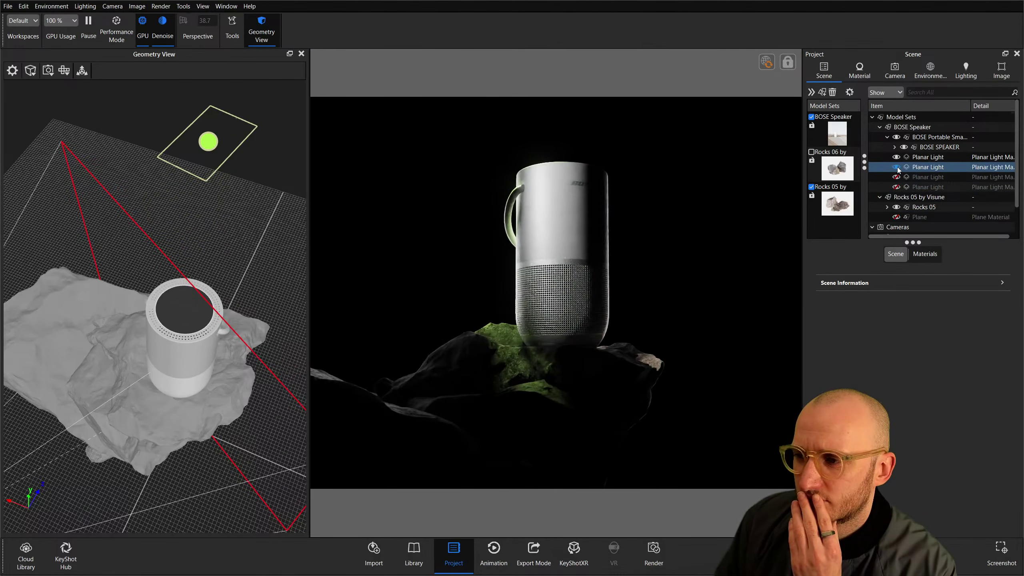
left_click(896, 157)
left_click(895, 157)
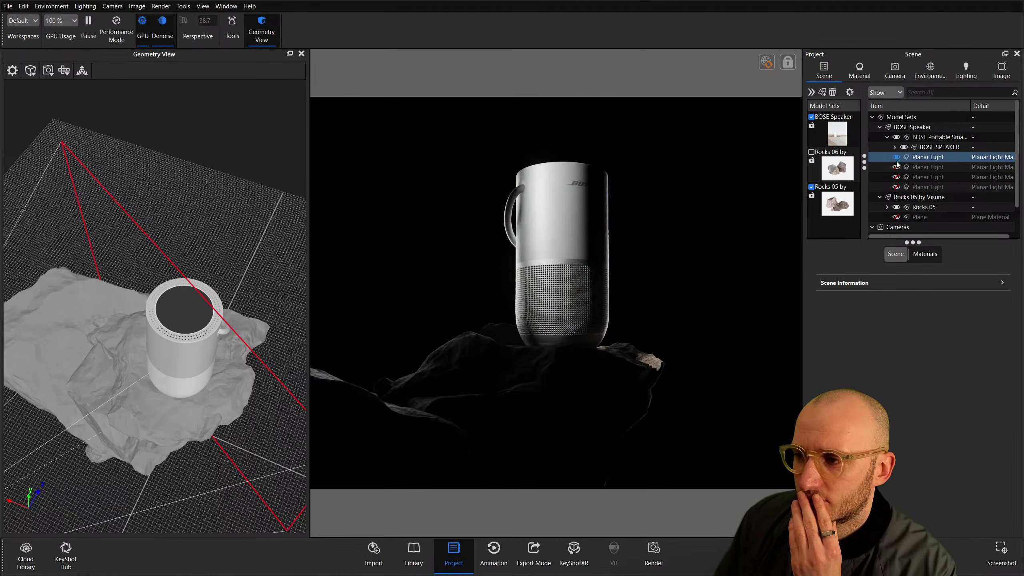
left_click(895, 166)
left_click(895, 177)
left_click(895, 167)
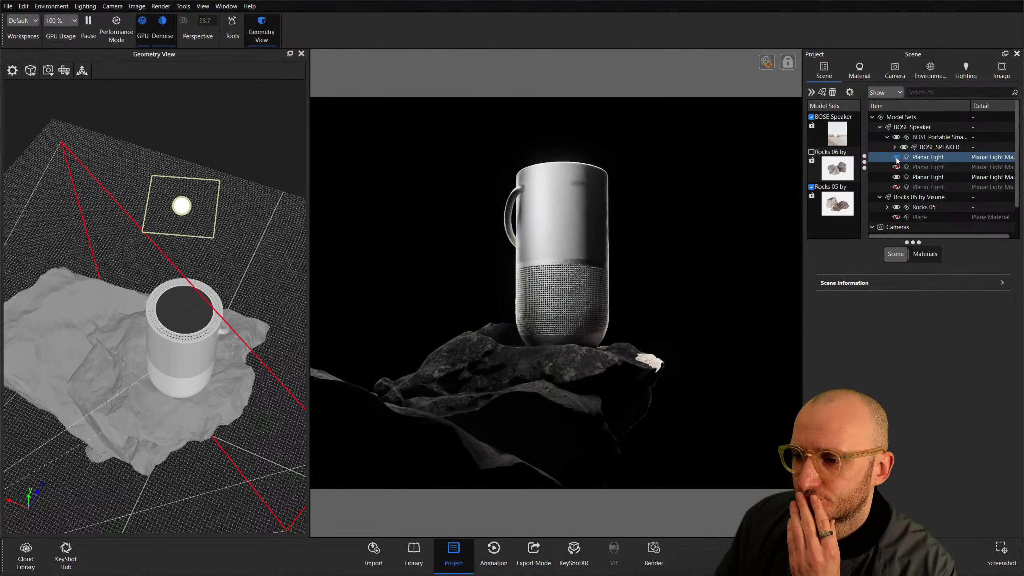
left_click(895, 157)
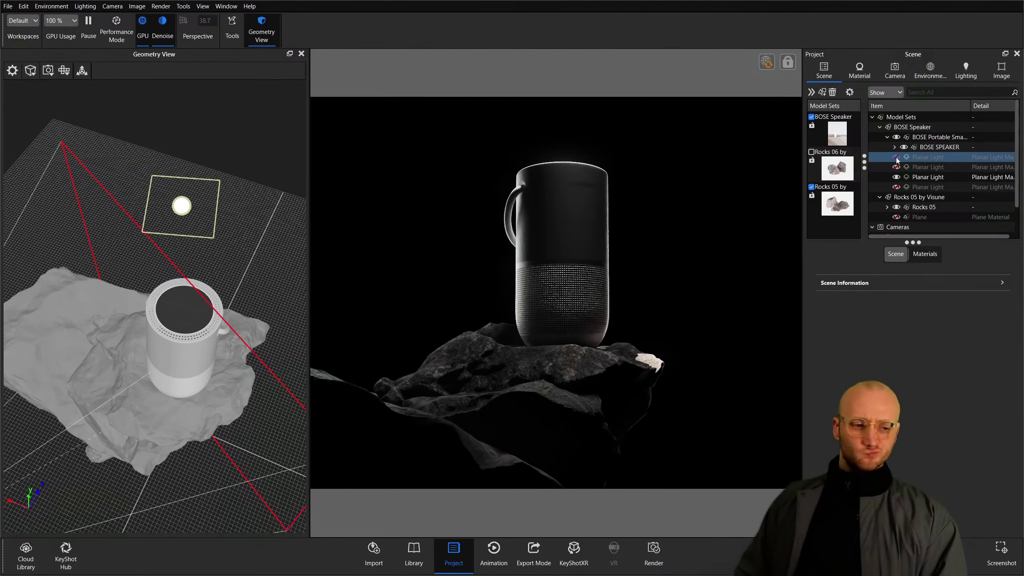
left_click(895, 157)
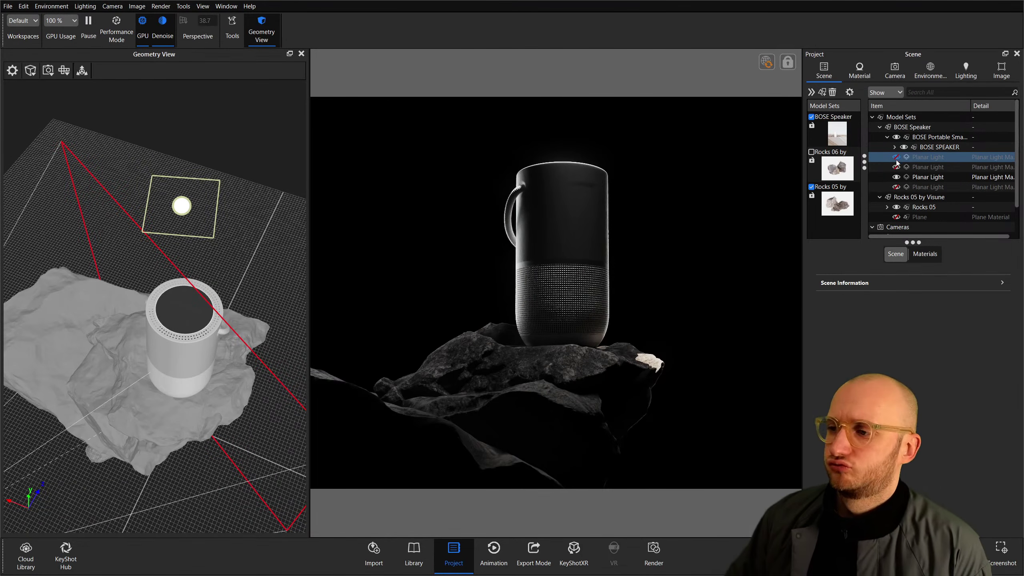
left_click(895, 167)
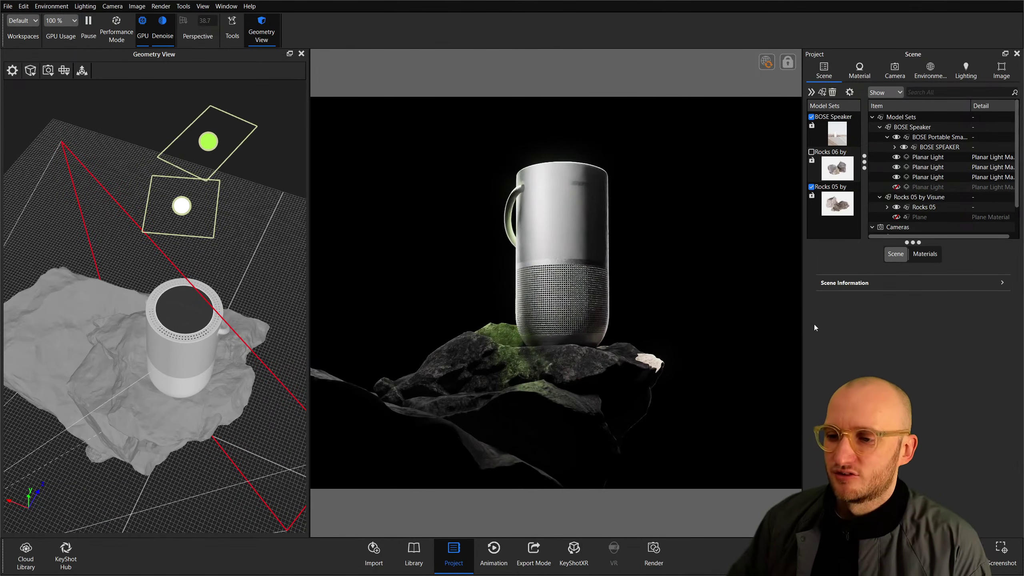
Isolate the third planar light by hiding the first two, and delete the already hidden fourth planar light.
left_click(896, 178)
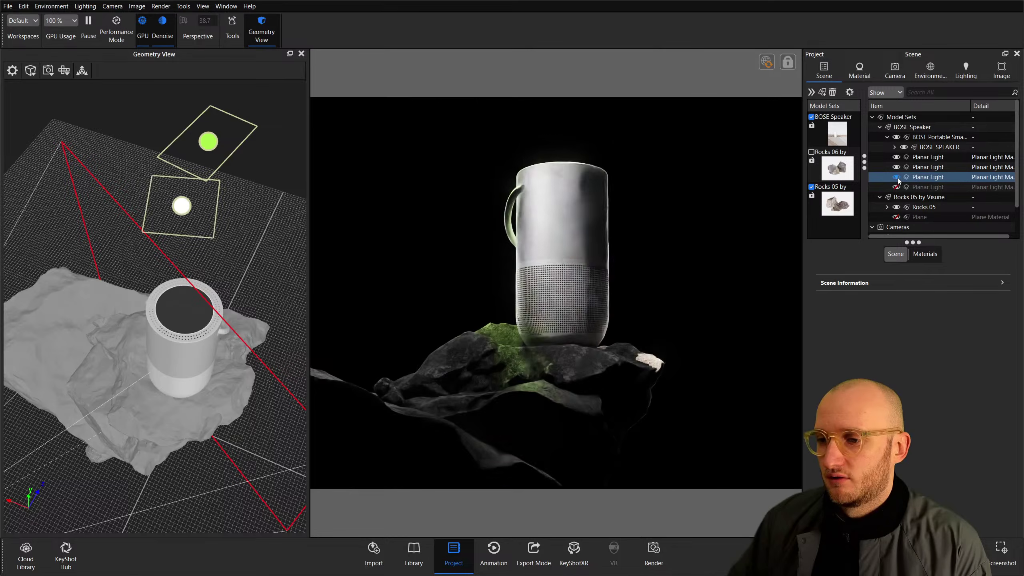
double_click(897, 179)
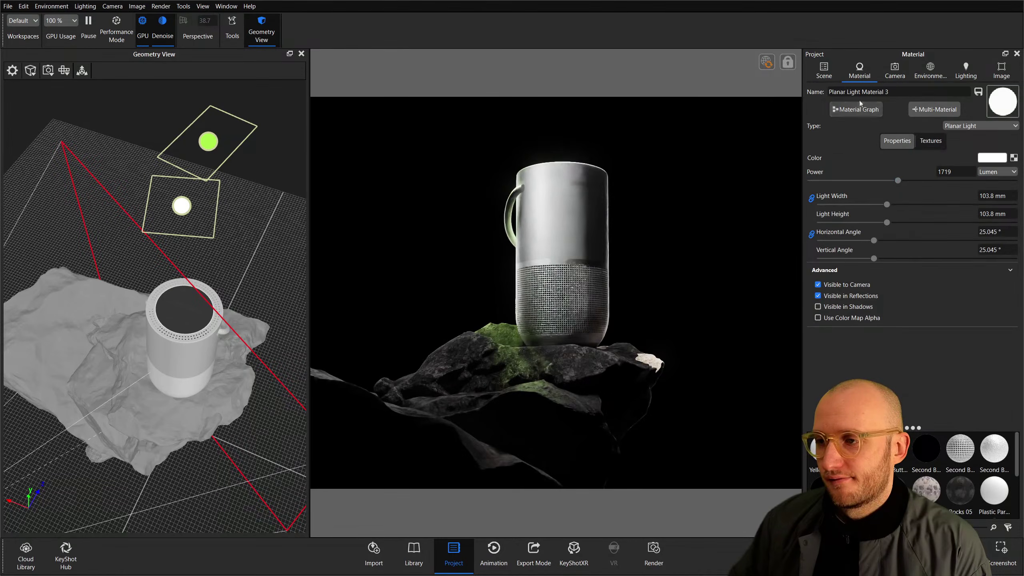
left_click(831, 72)
left_click(898, 167)
left_click(894, 159)
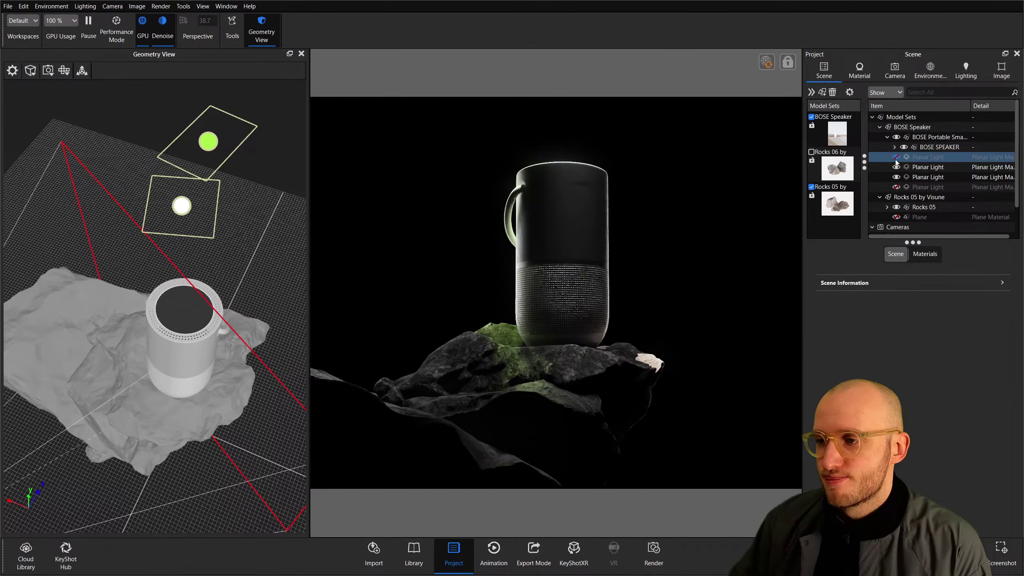
left_click(895, 166)
left_click(917, 187)
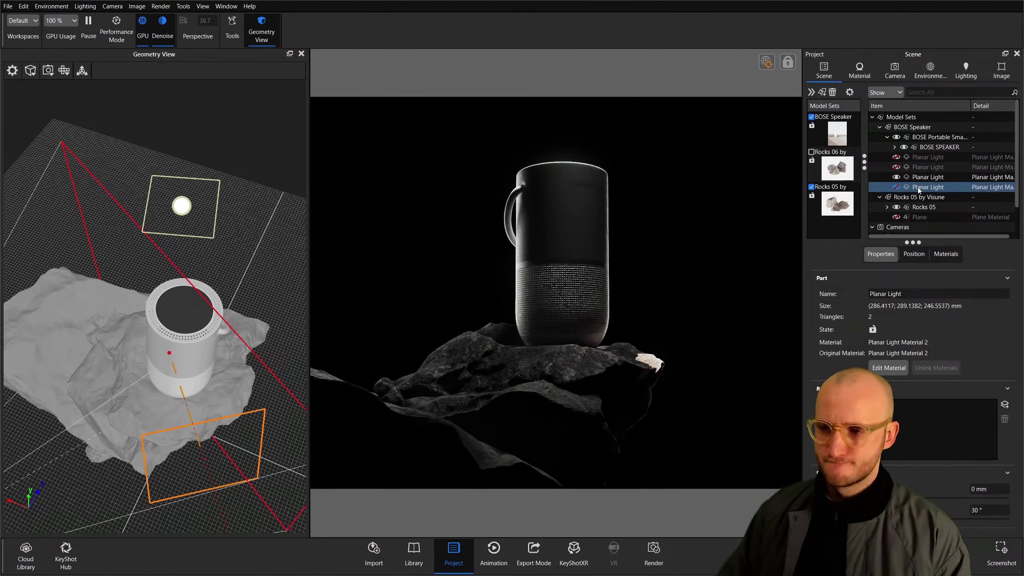
key("Delete")
Widen the third planar light's horizontal and vertical beam angles to 49.937° and unlink the two angles.
left_click(919, 178)
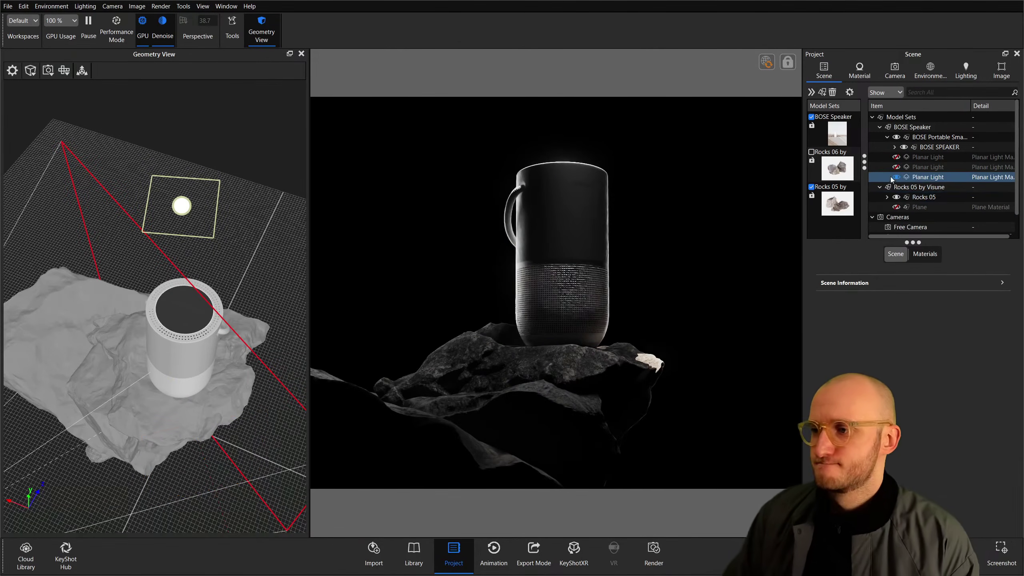
left_click_drag(220, 228, 188, 232)
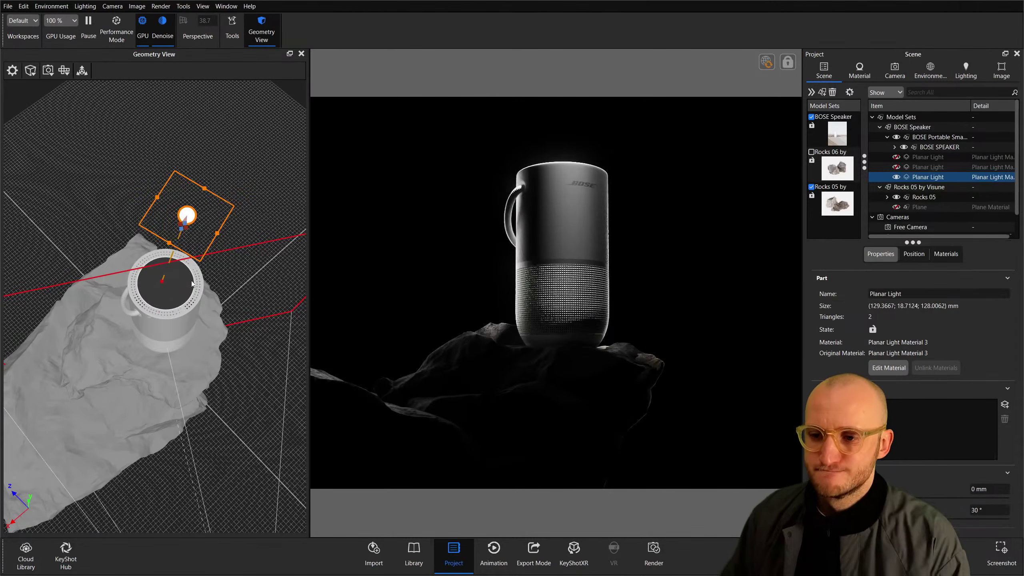
left_click_drag(179, 236, 183, 232)
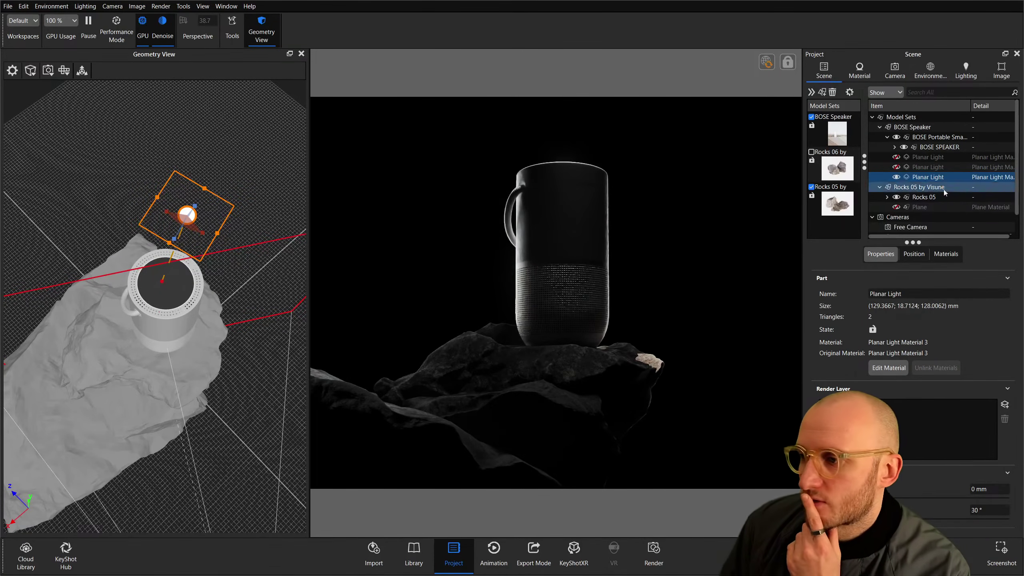
double_click(926, 177)
left_click(811, 234)
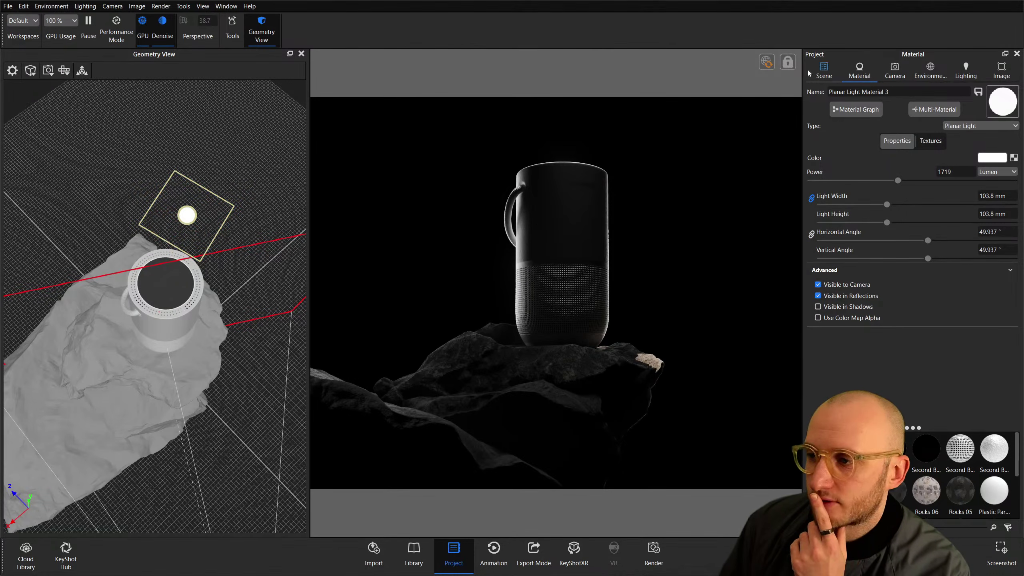
left_click(822, 72)
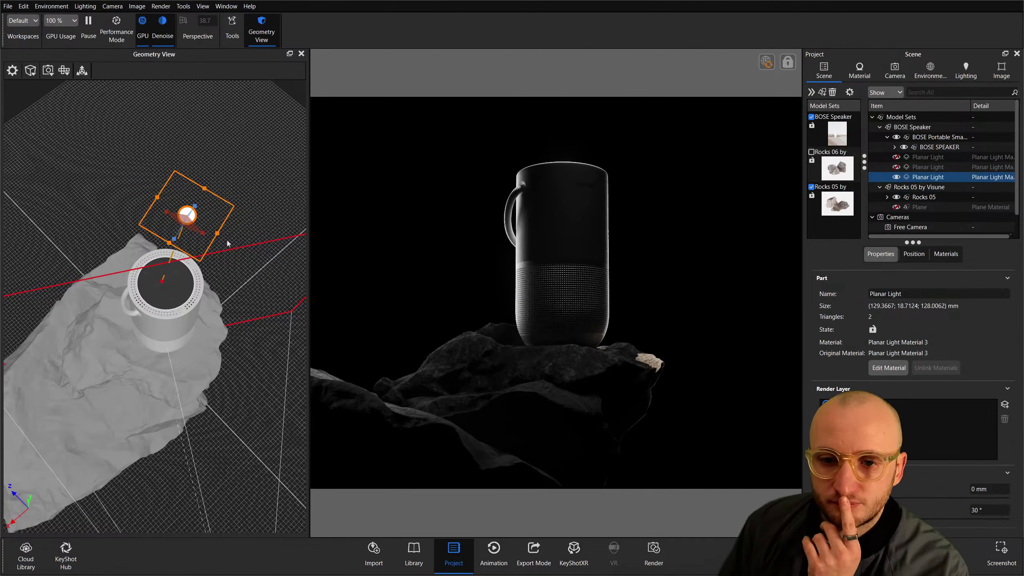
Rotate the third planar light about 23° around its local Y axis and shift it slightly along its local Z axis.
left_click_drag(204, 236, 186, 238)
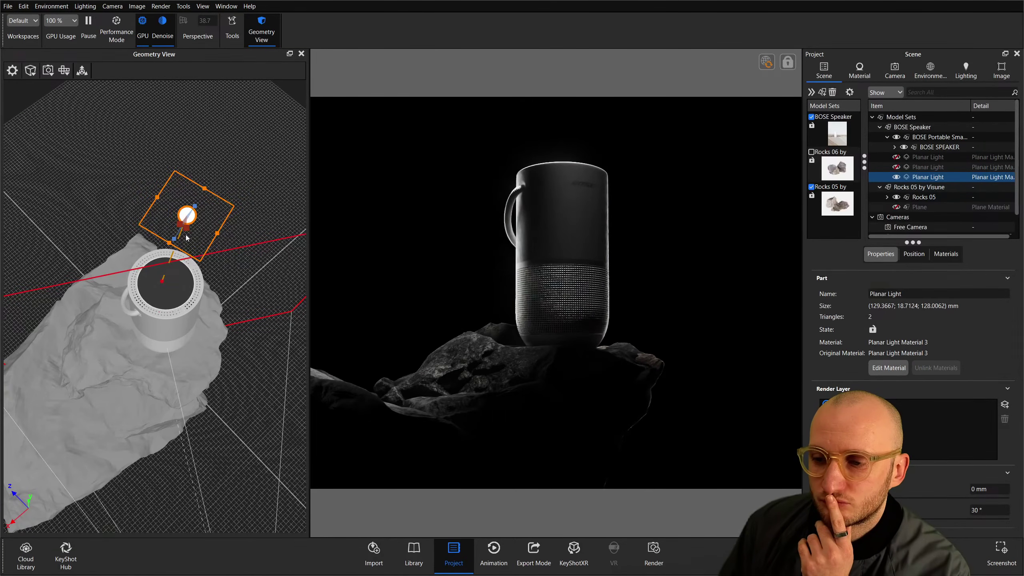
left_click(83, 70)
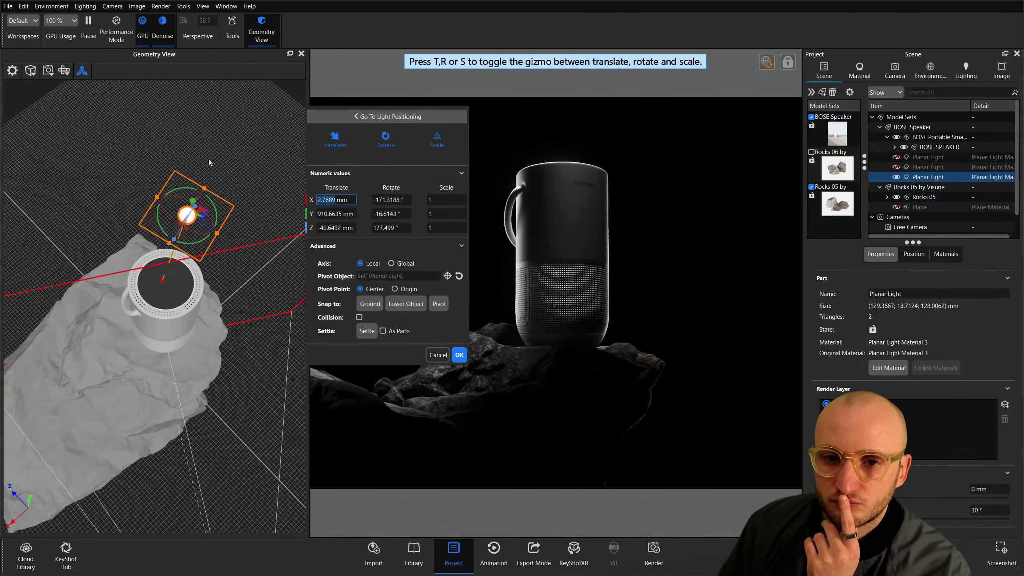
left_click_drag(221, 220, 201, 230)
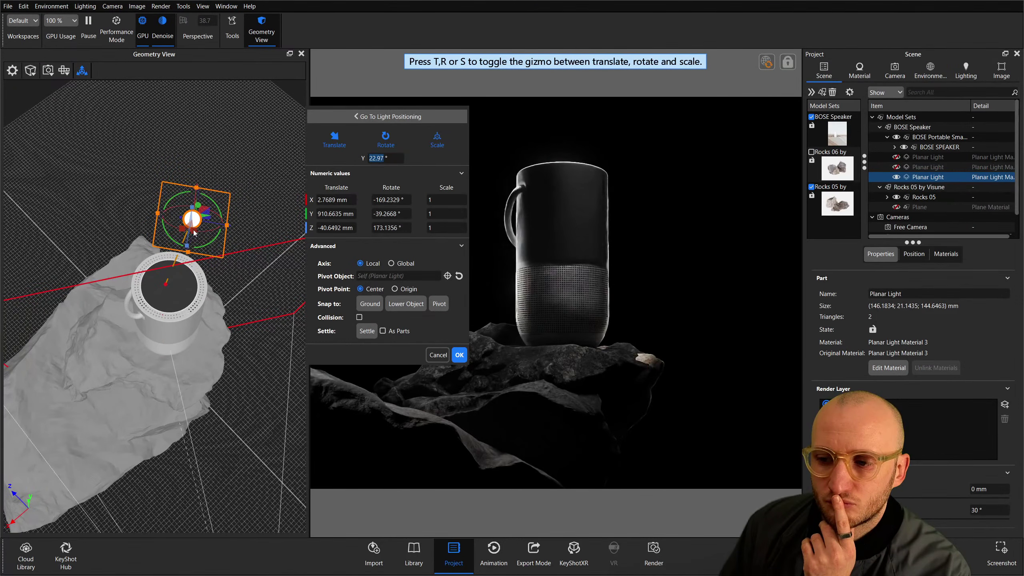
scroll(193, 231, "up", 6)
middle_click_drag(164, 201, 155, 270)
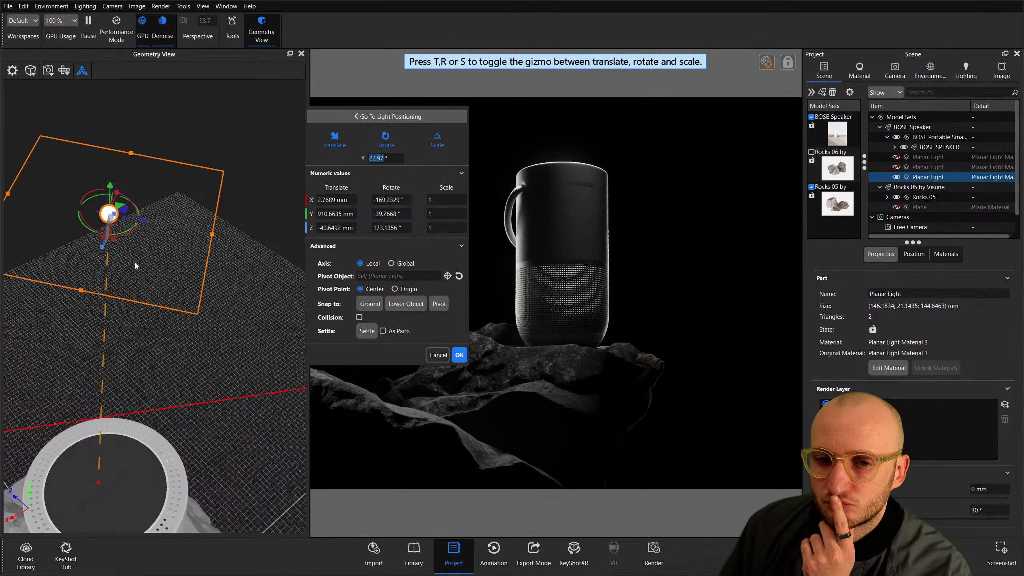
left_click_drag(145, 226, 161, 225)
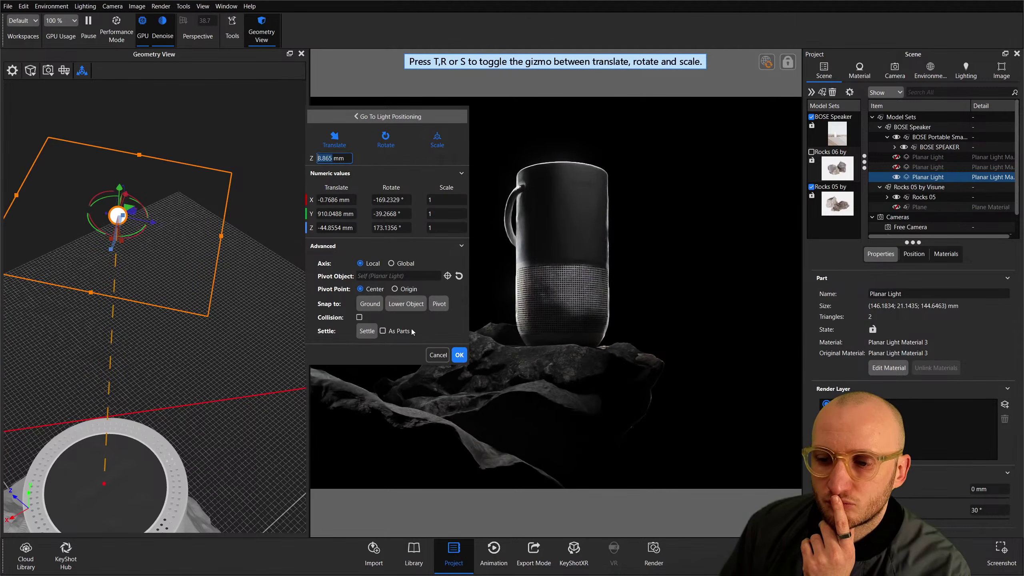
left_click(459, 354)
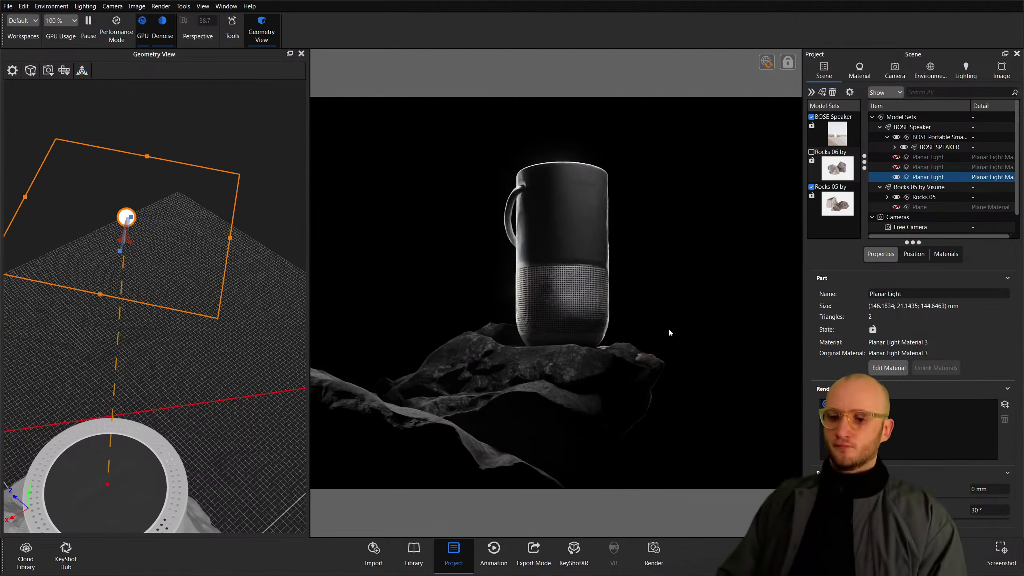
Turn the first and second planar lights back on and toggle the first one to compare its contribution.
left_click(895, 167)
left_click(896, 156)
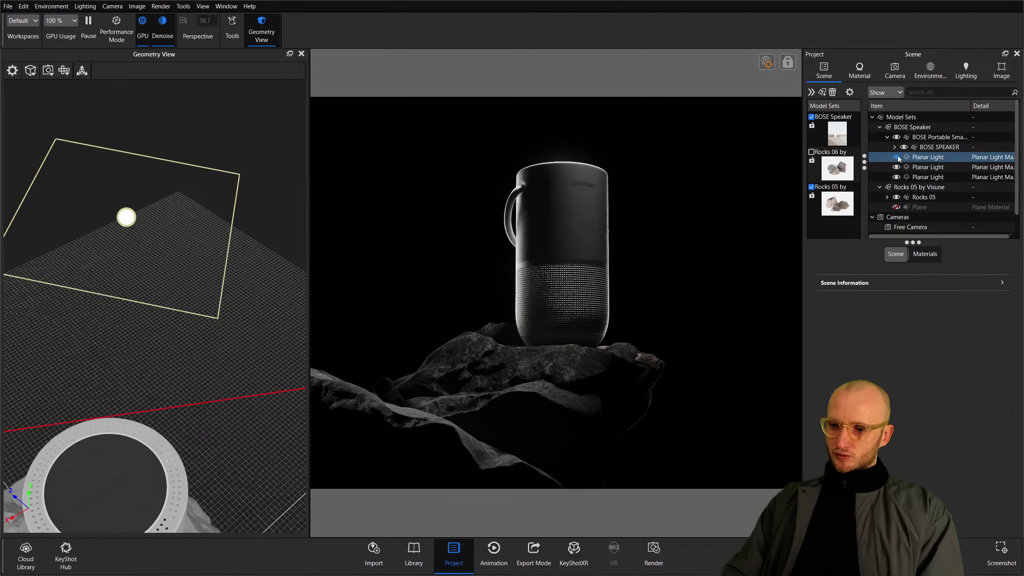
left_click(929, 167)
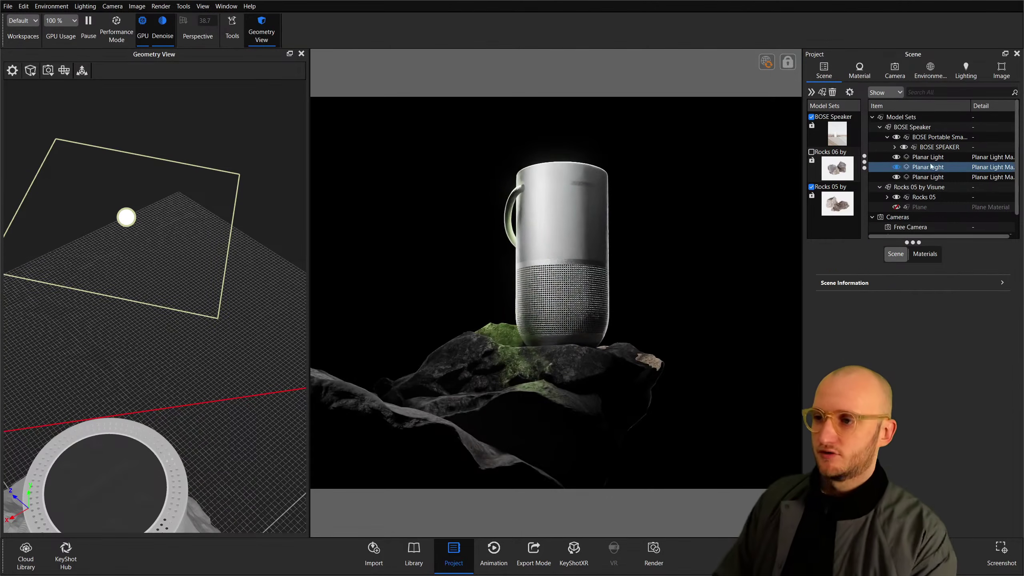
left_click(927, 157)
left_click_drag(101, 383, 283, 315)
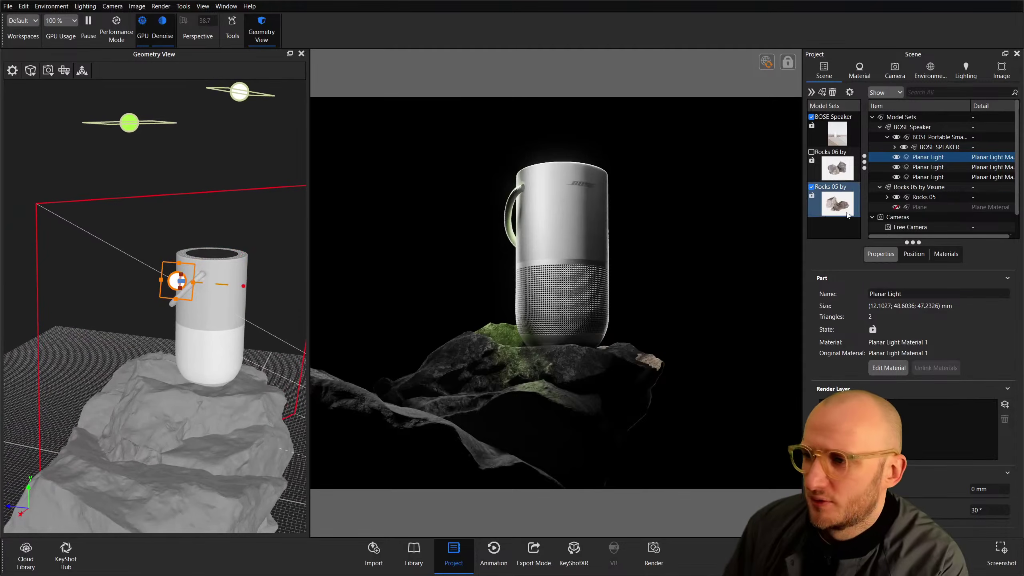
left_click(897, 157)
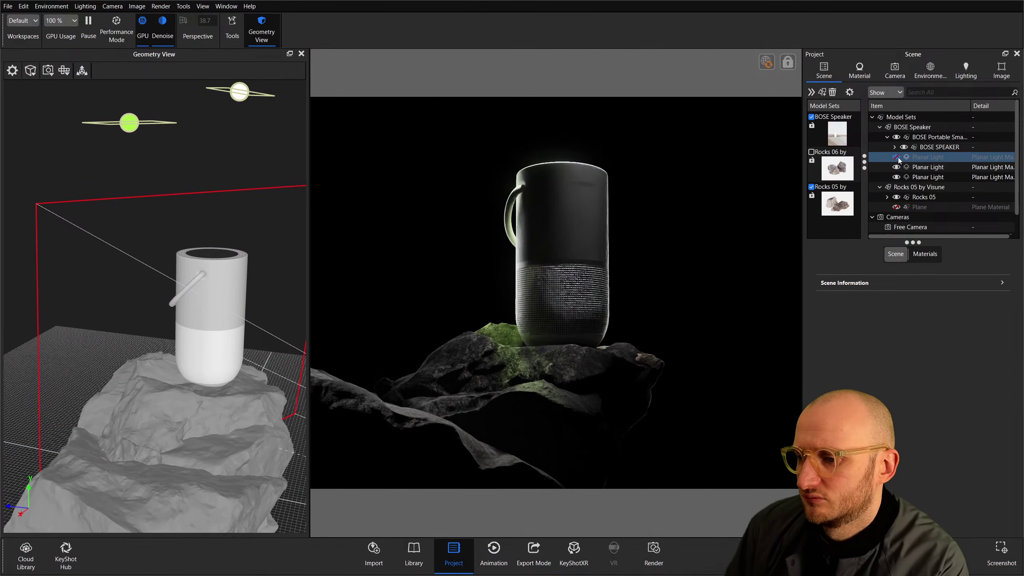
left_click(897, 157)
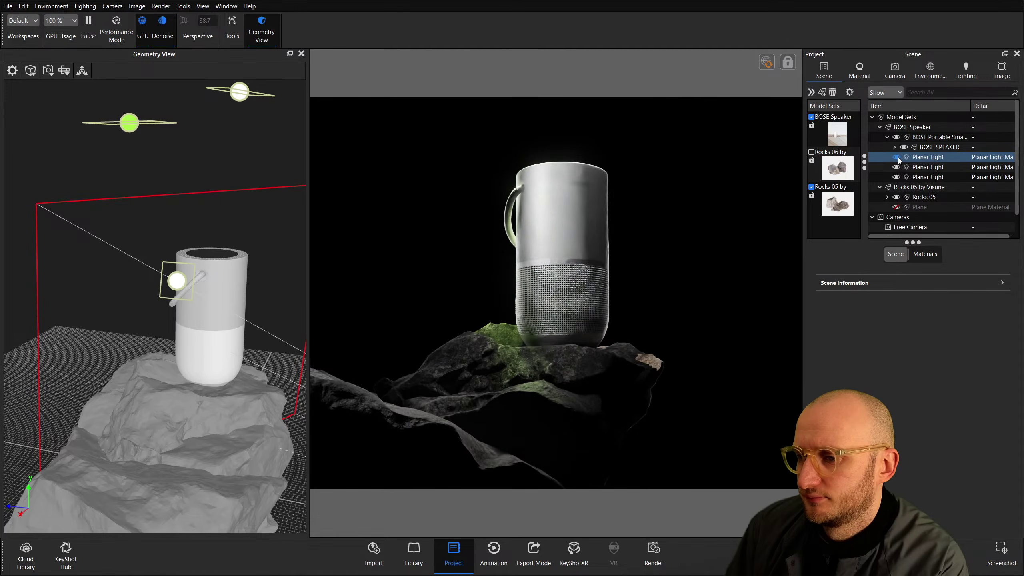
left_click(897, 157)
left_click(896, 157)
Locate the first planar light in the geometry by selecting the lights in turn, and toggle it to check its effect.
mouse_move(165, 385)
left_mouse_down()
mouse_move(213, 405)
mouse_move(147, 396)
mouse_move(255, 383)
mouse_move(230, 371)
mouse_move(166, 398)
left_mouse_up()
scroll(203, 332, "up", 5)
left_click(927, 167)
left_click(932, 177, "shift")
left_click(931, 169)
left_click(928, 157)
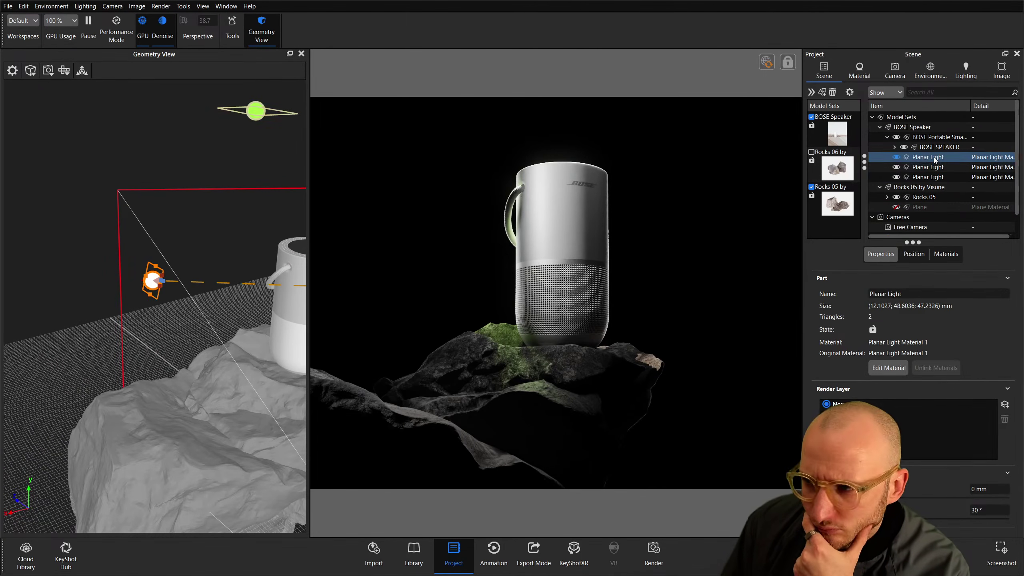
scroll(242, 331, "up", 5)
left_click_drag(186, 324, 221, 358)
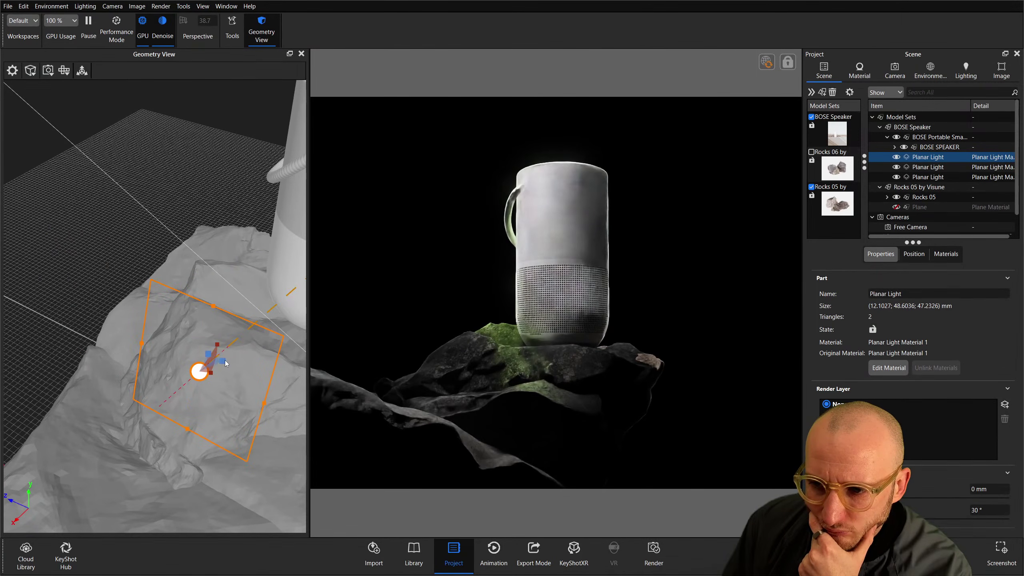
key("h")
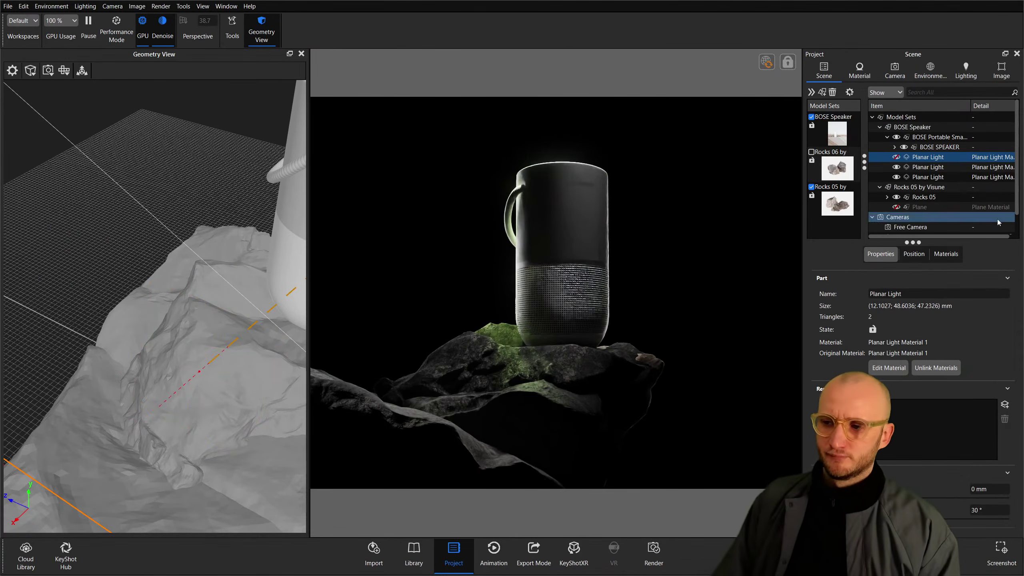
left_click(895, 157)
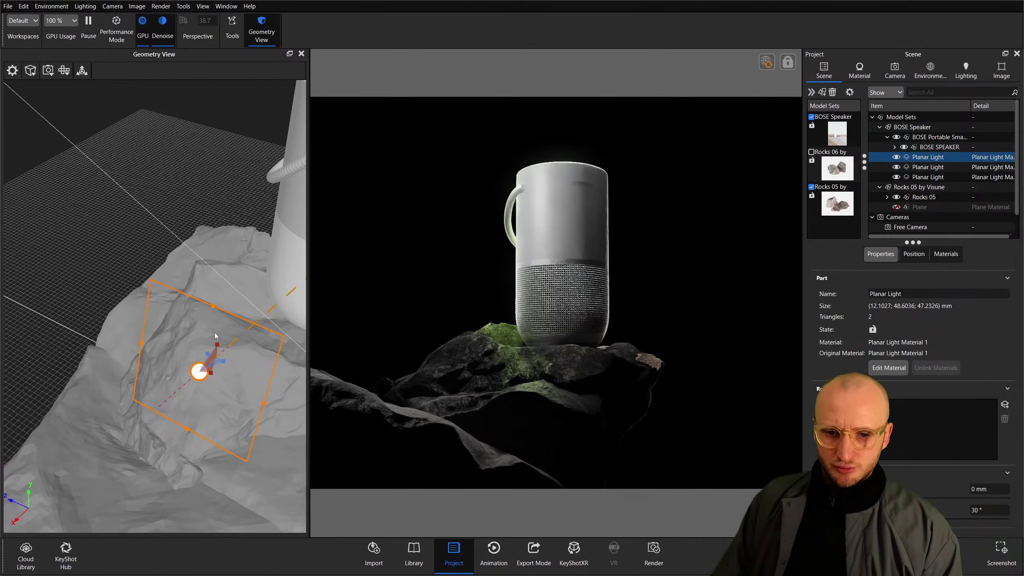
Isolate the first planar light by hiding the second and third, and try adjusting its light direction on the speaker.
left_click_drag(216, 349, 224, 341)
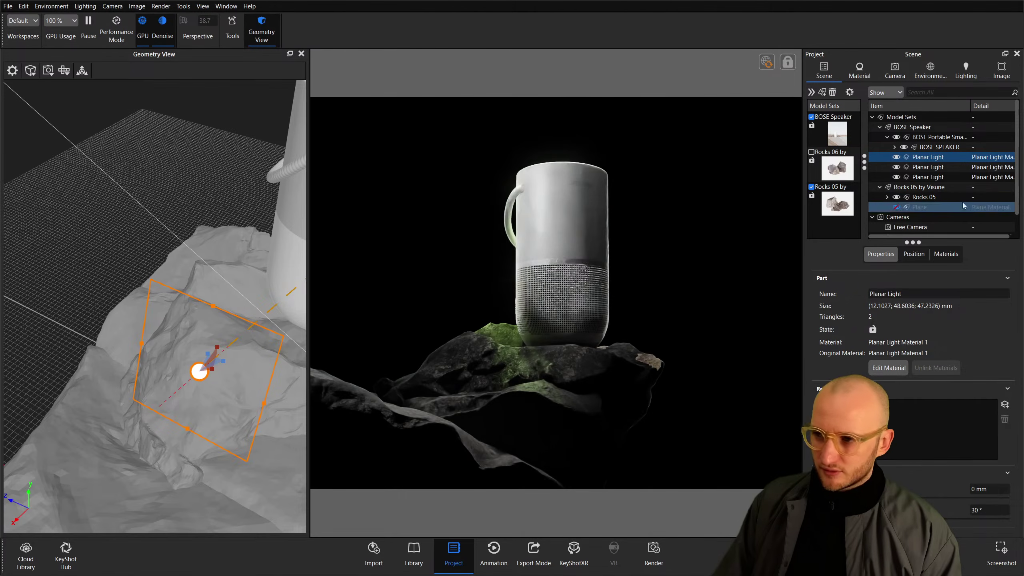
left_click(895, 176)
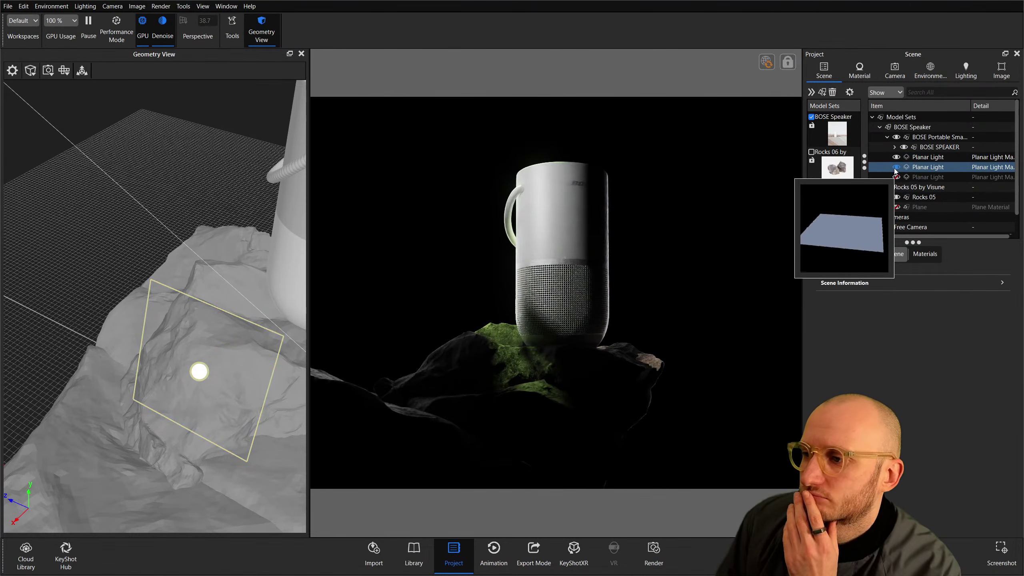
left_click(894, 169)
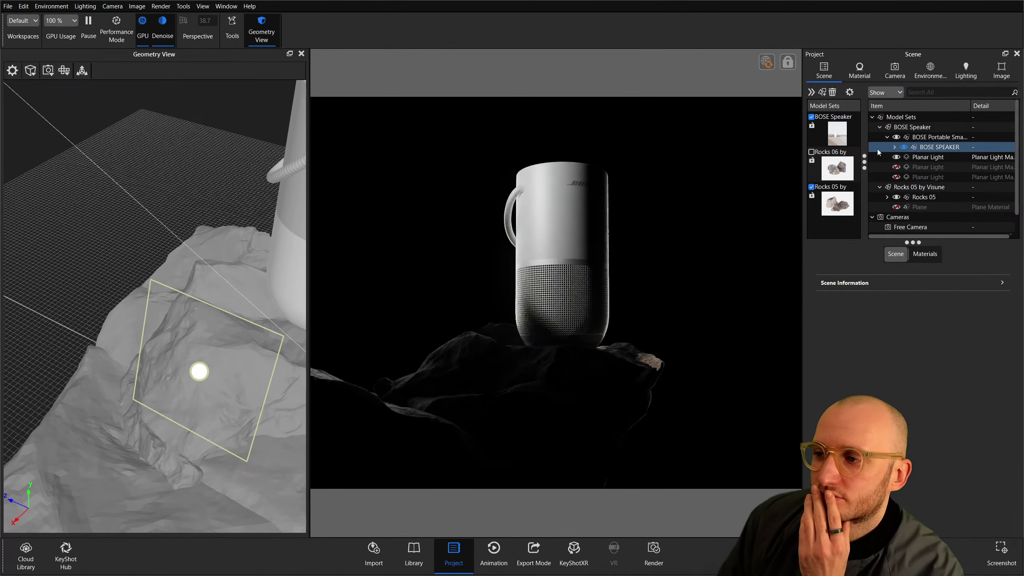
left_click(878, 156)
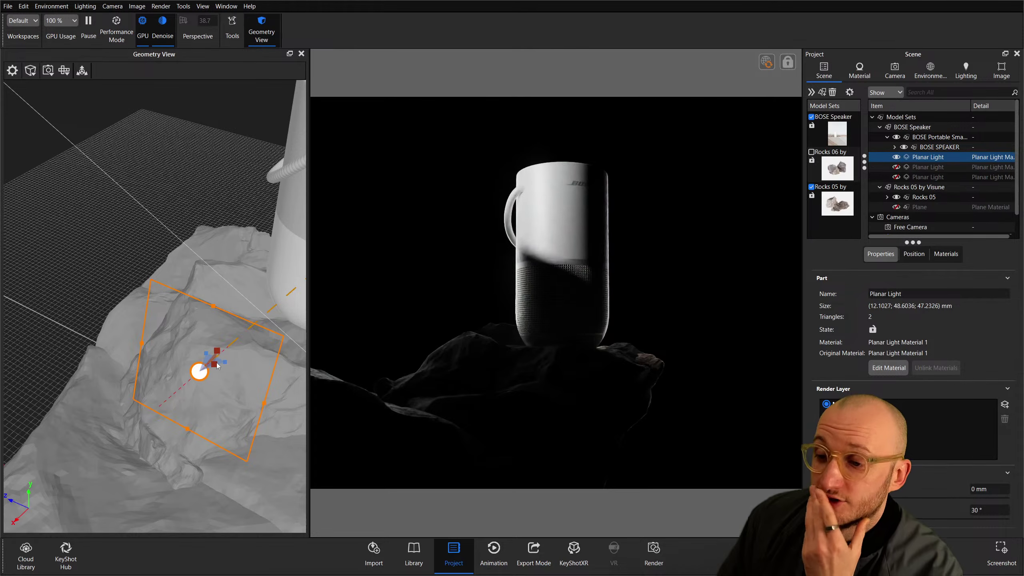
left_click_drag(221, 370, 217, 361)
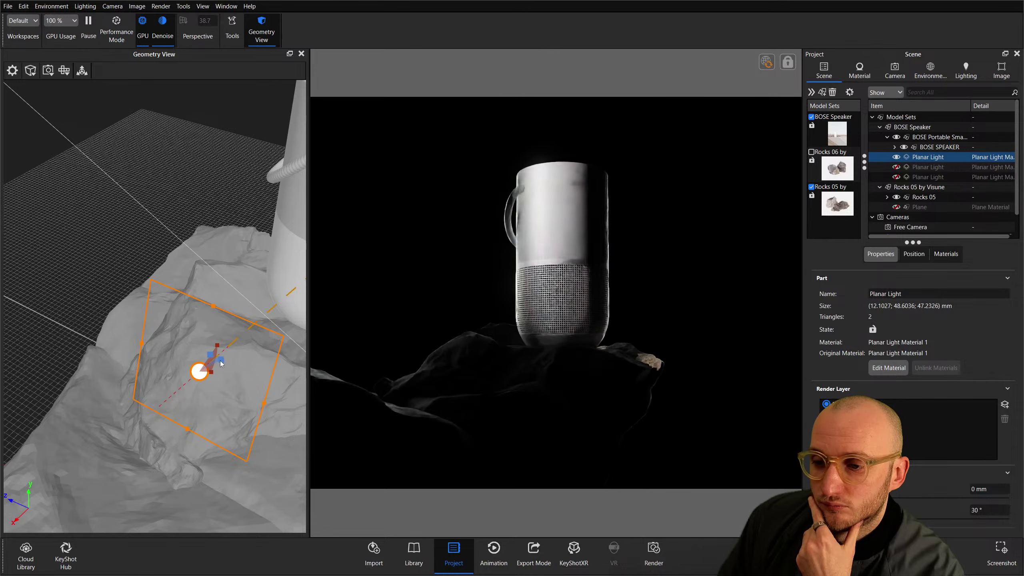
Reposition the first planar light with the Move tool to about X 462, Y 621, Z -80 mm.
left_click(82, 71)
left_click_drag(158, 150, 202, 362)
left_click_drag(219, 413, 171, 352)
left_click_drag(225, 305, 231, 305)
scroll(231, 310, "down", 3)
scroll(231, 310, "down", 3)
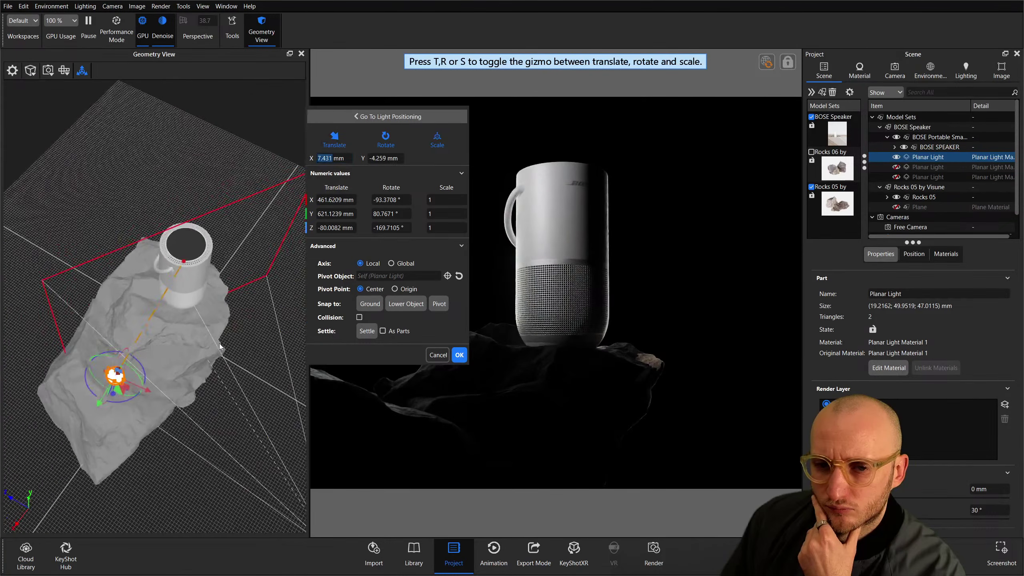
Shift the first planar light to about X 463, Y 622, Z -104 mm and rotate it about -5° around its Z axis.
left_click_drag(119, 394, 143, 386)
left_click_drag(211, 355, 197, 359)
key("r")
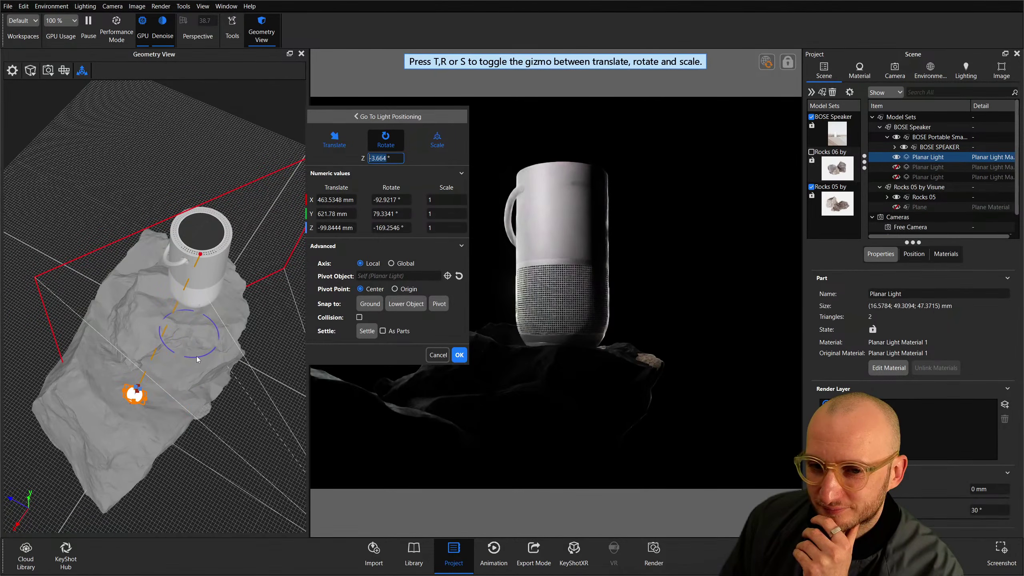
left_click(198, 358)
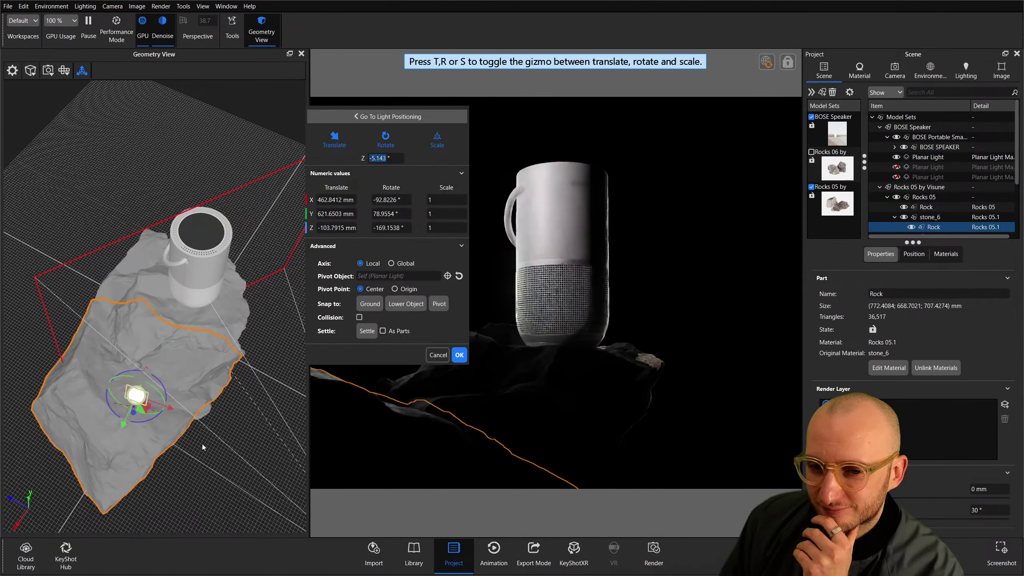
left_click(264, 347)
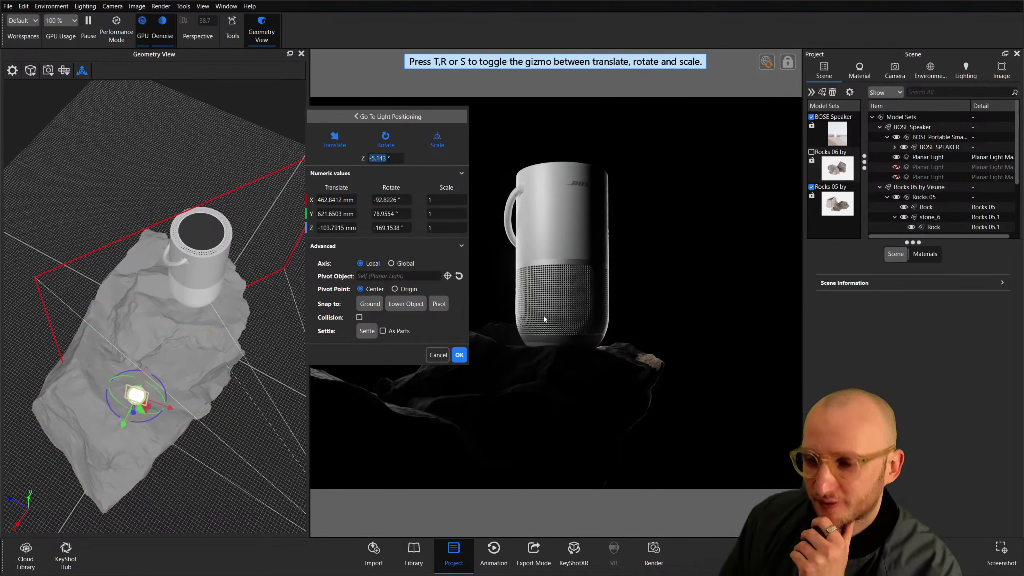
Show the second and third planar lights again to judge all three lights together.
left_click(895, 167)
left_click(895, 177)
left_click(926, 166)
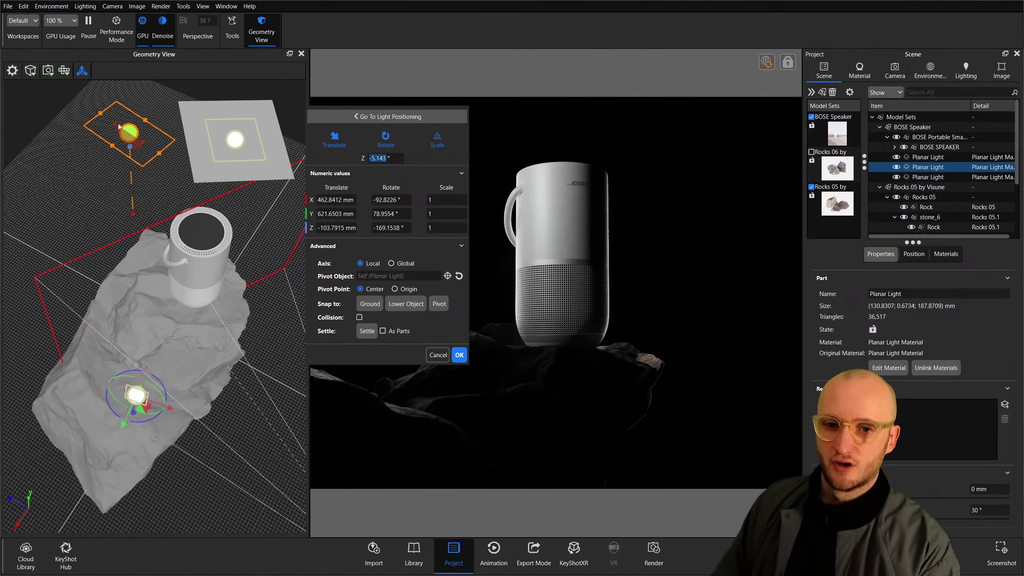
left_click(725, 242)
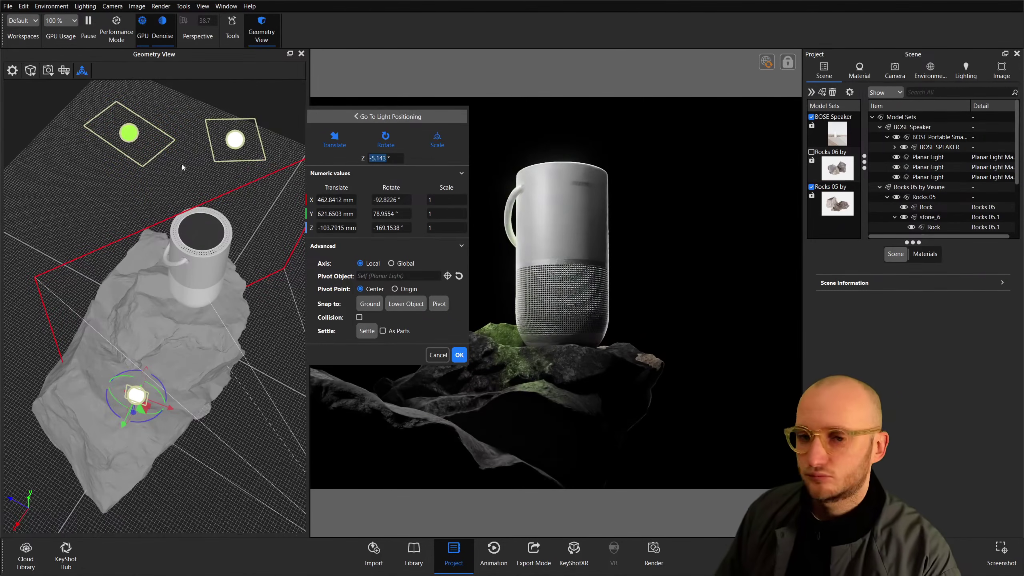
Open the green planar light's material and make its color slightly more saturated.
left_click(951, 190)
left_click(943, 178)
left_click(941, 171)
double_click(941, 171)
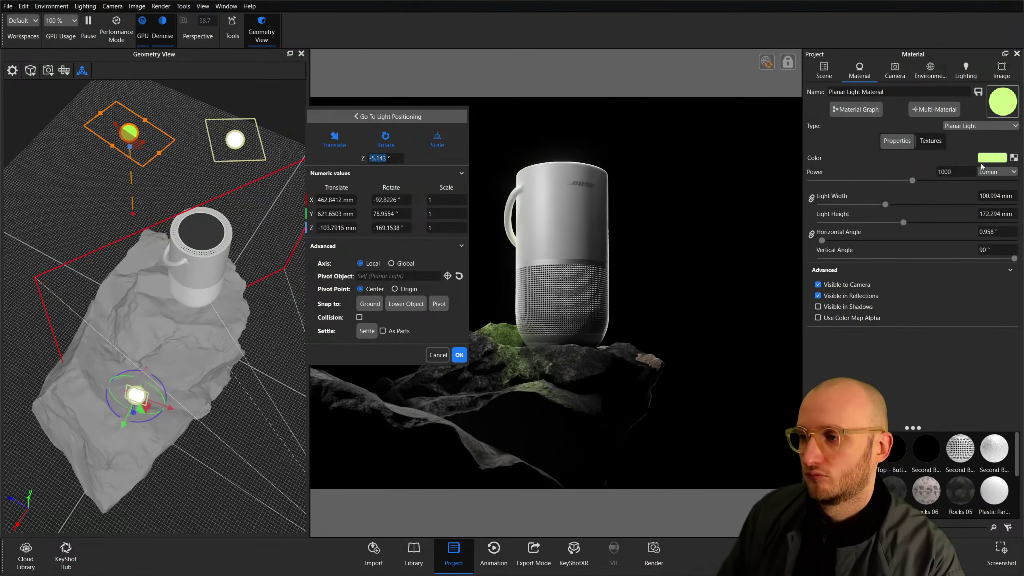
left_click(978, 160)
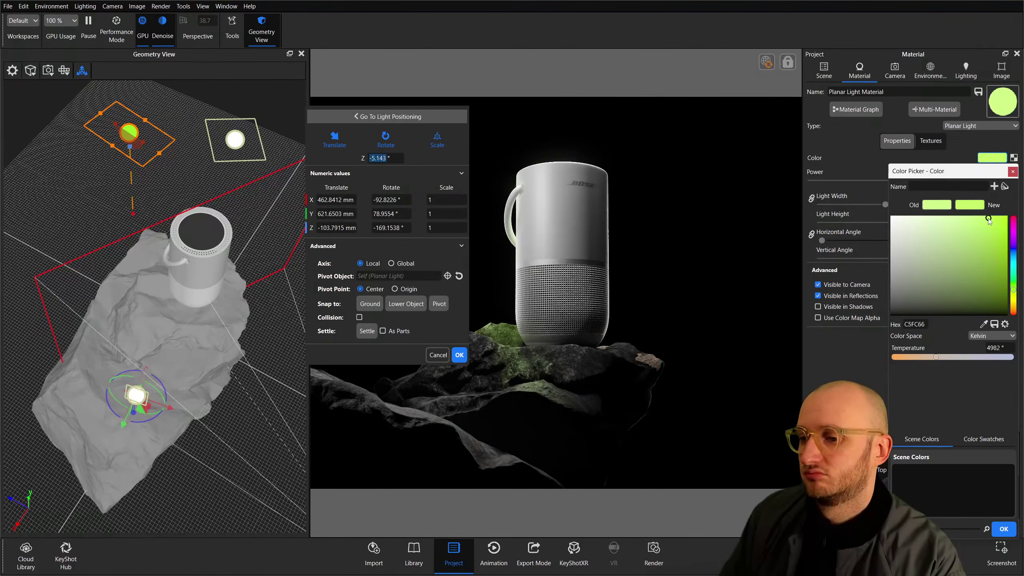
left_click(1003, 529)
Try a power of 5000 lumen on the green planar light and reduce it to 1420 lumen.
double_click(944, 172)
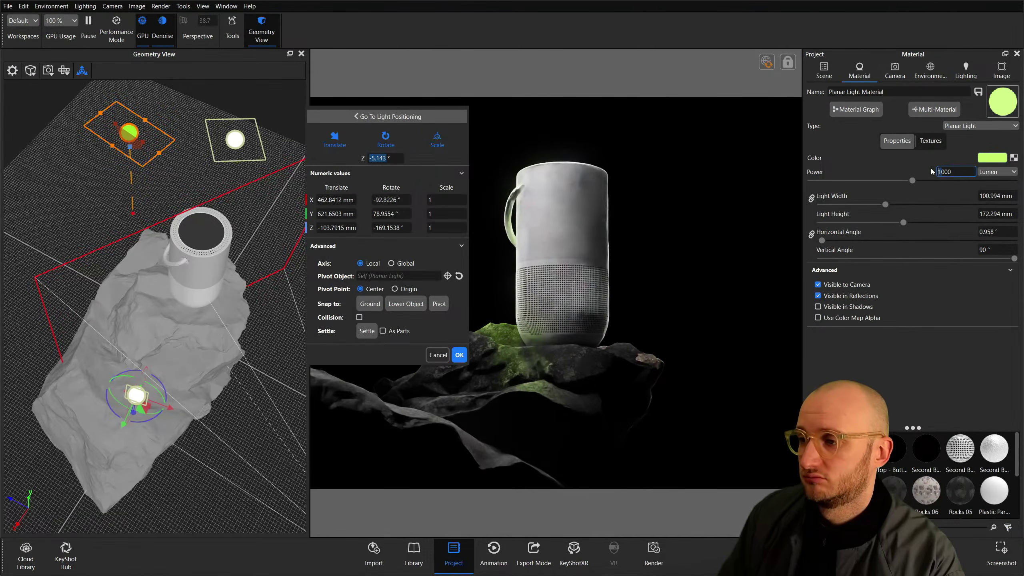
type("5000")
key("Return")
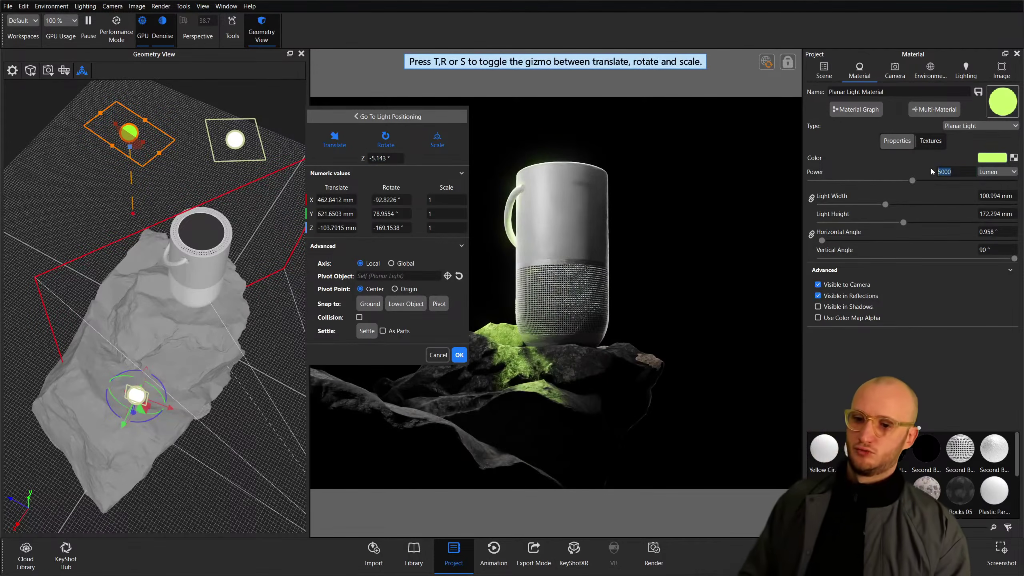
left_click_drag(912, 181, 839, 180)
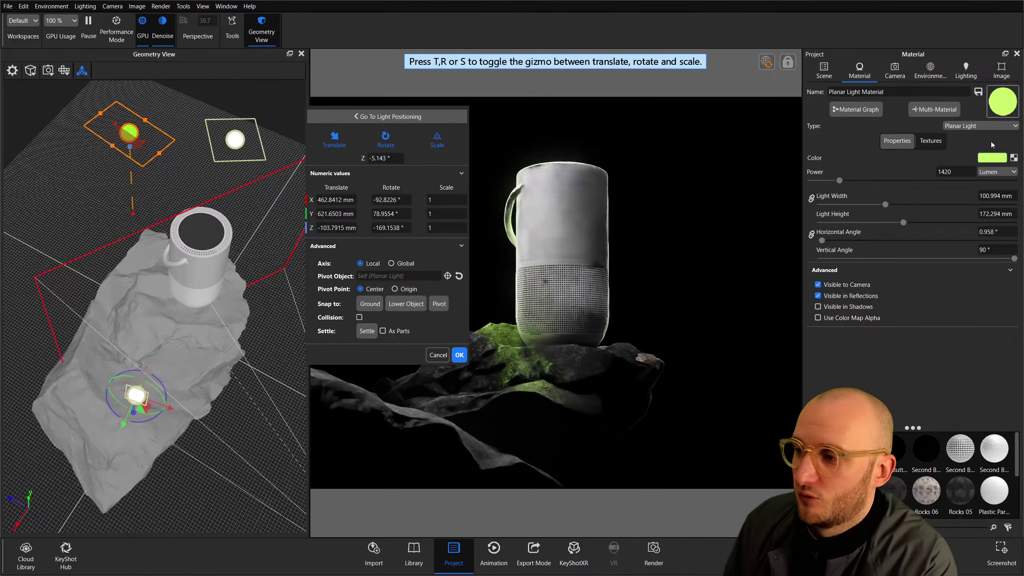
Change the green planar light's color to the paler green D6FF9A and accept its current placement.
left_click(991, 157)
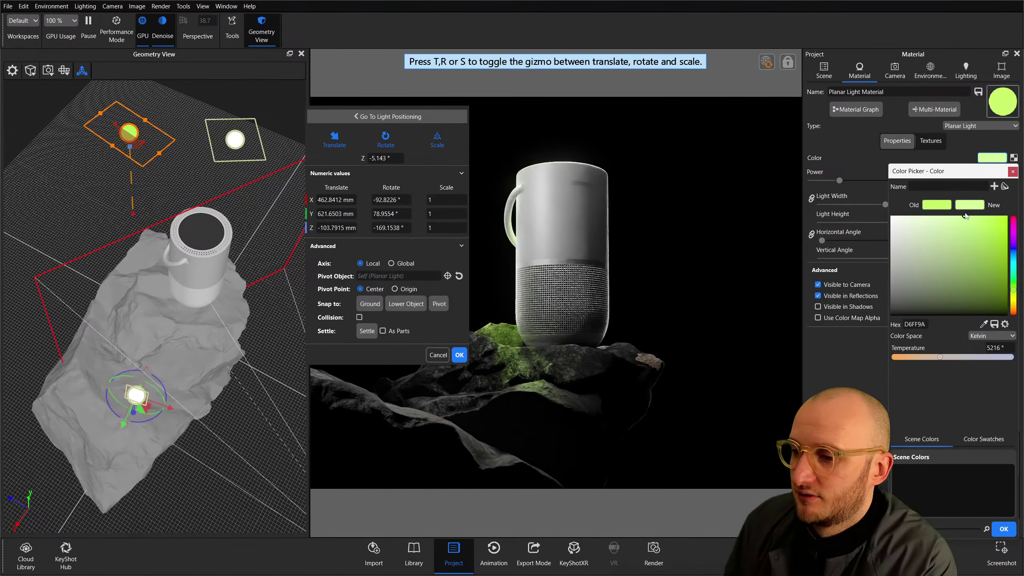
left_click(1003, 529)
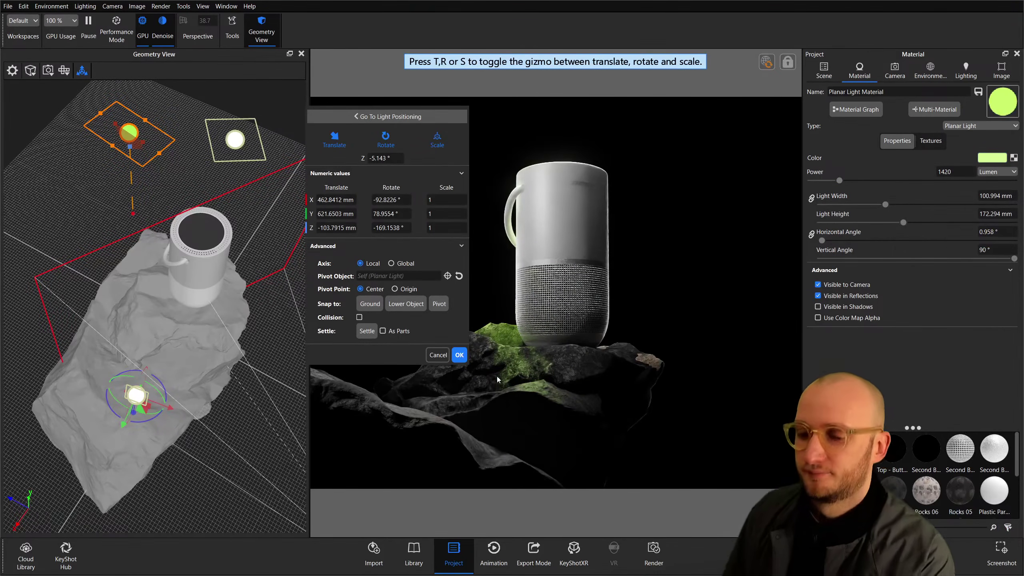
left_click(459, 355)
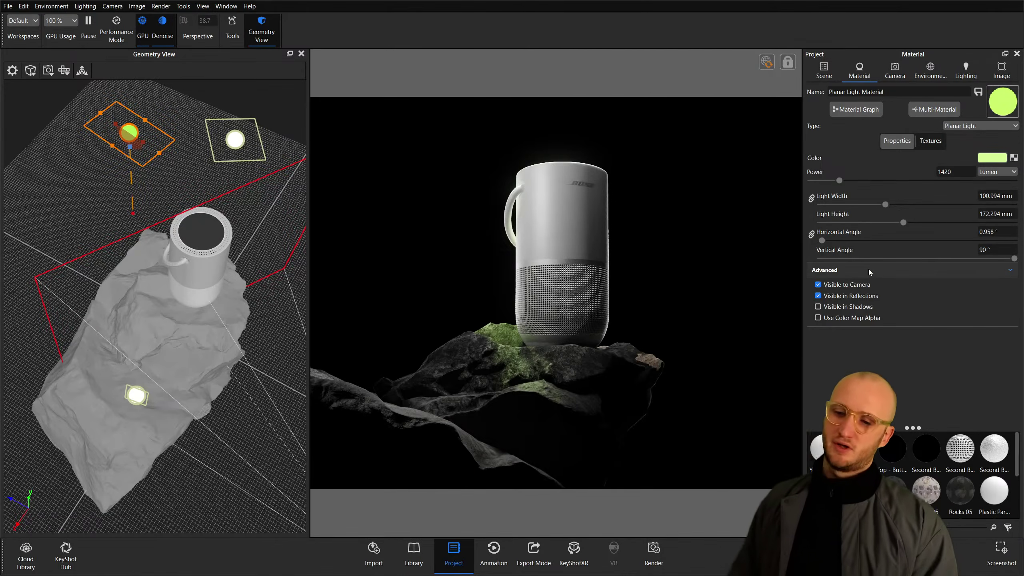
Unlock the Hero camera, set its perspective focal length to about 44.78 mm and reframe the speaker.
left_click(894, 70)
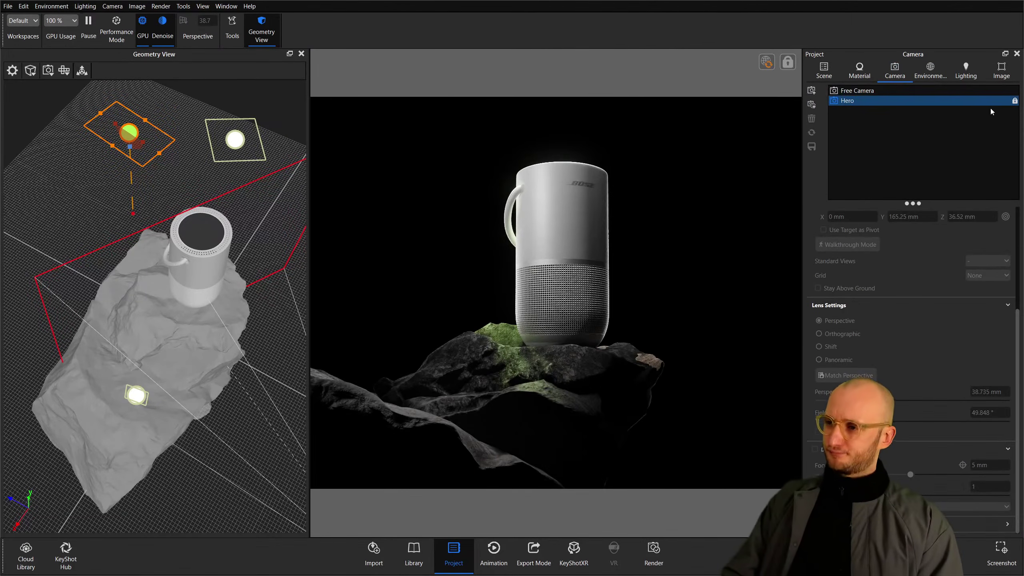
left_click_drag(882, 400, 913, 401)
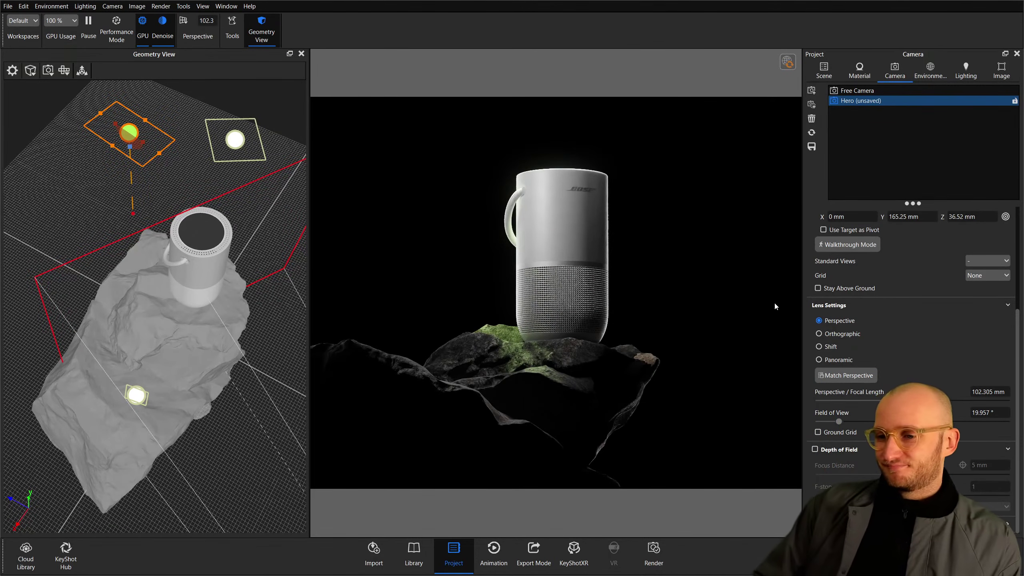
right_click(987, 391)
key("Escape")
left_click_drag(886, 400, 857, 399)
left_click_drag(711, 383, 677, 354)
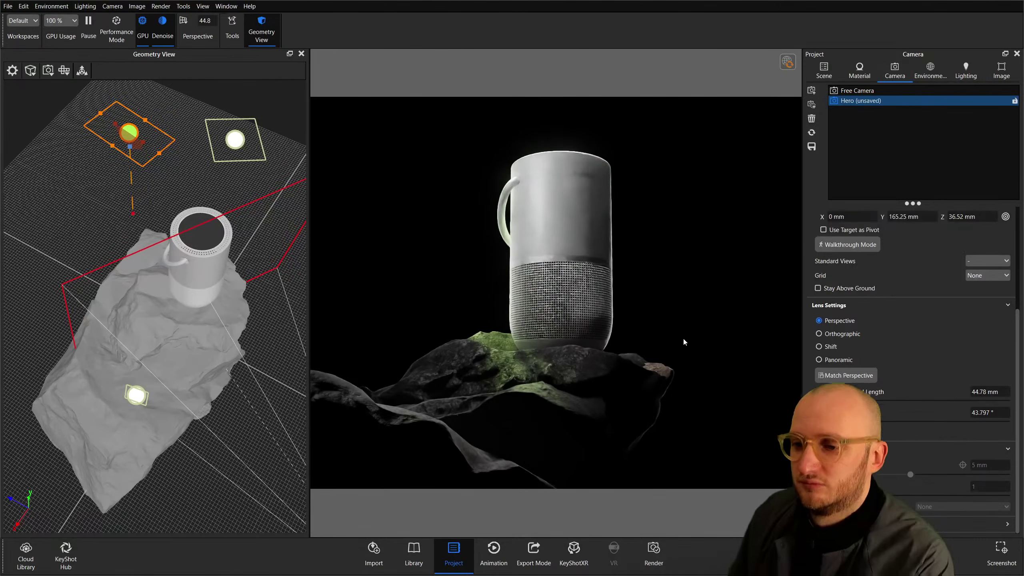
Enable depth of field on the Hero camera and pick the front of the speaker's body as the focal point.
left_click(815, 449)
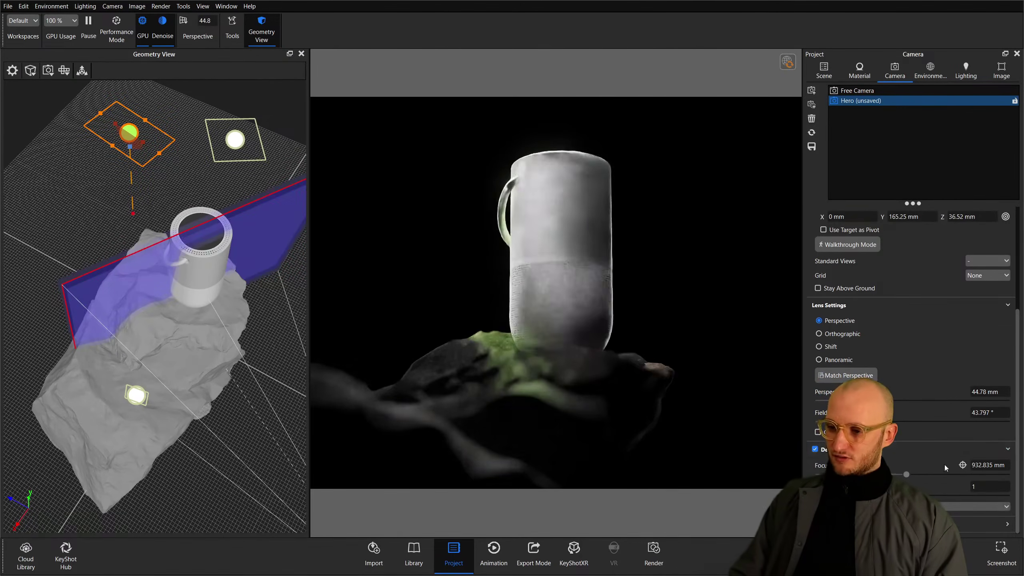
left_click(963, 464)
left_click(556, 187)
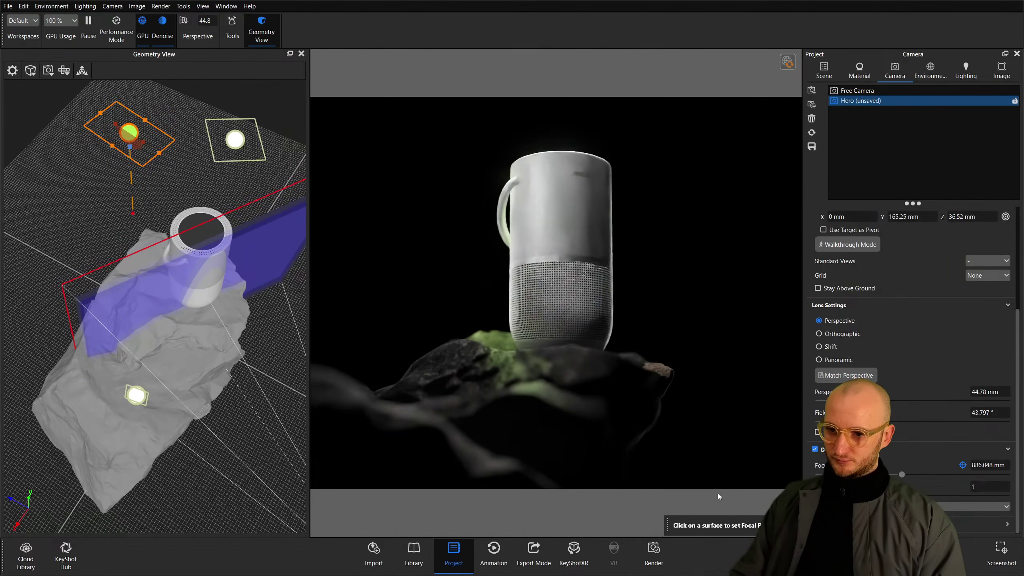
Set the depth-of-field f-stop to 5, and save and lock the Hero camera.
left_click(977, 484)
type("1")
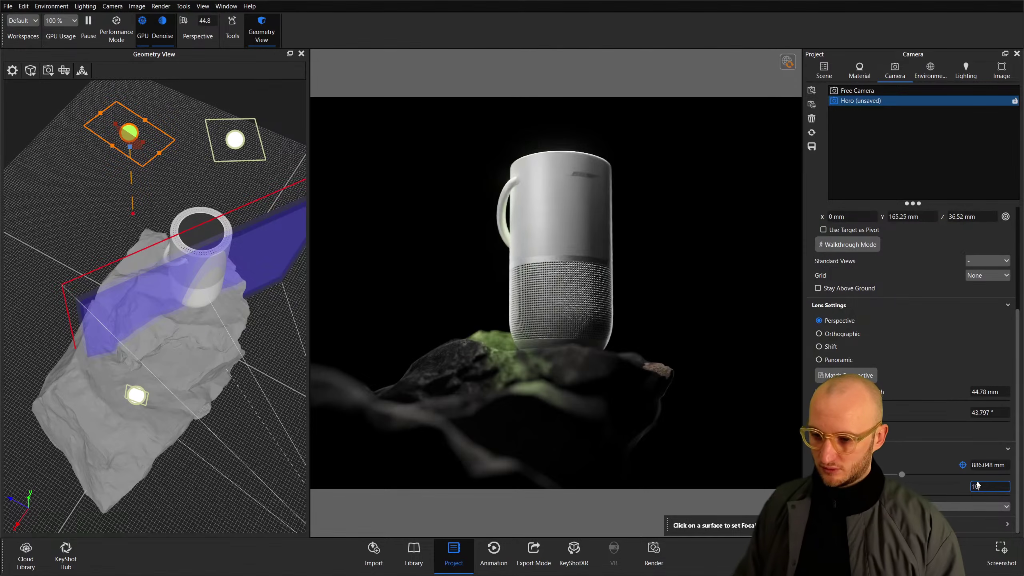
type("0")
key("BackSpace")
key("BackSpace")
type("5")
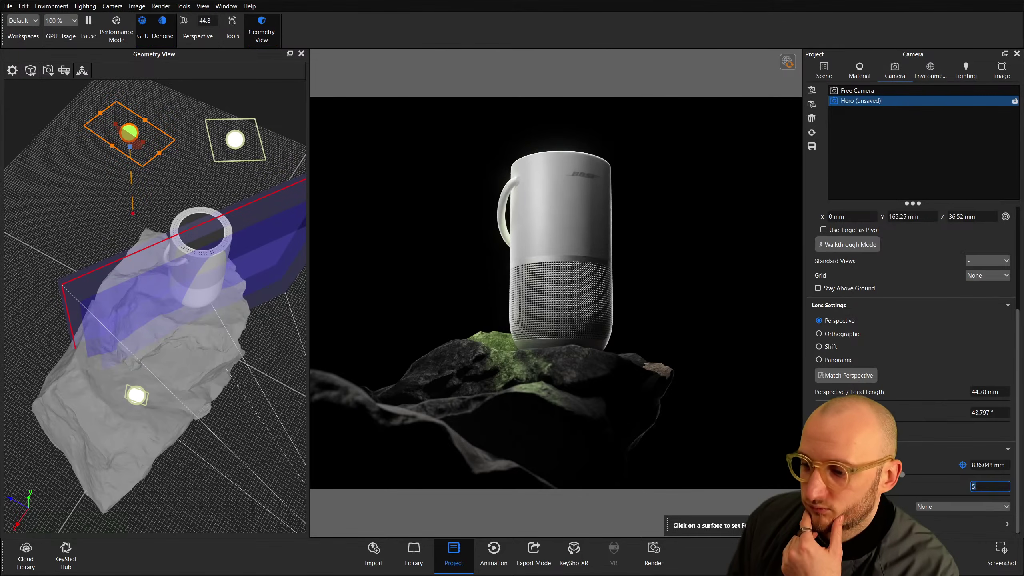
left_click(812, 146)
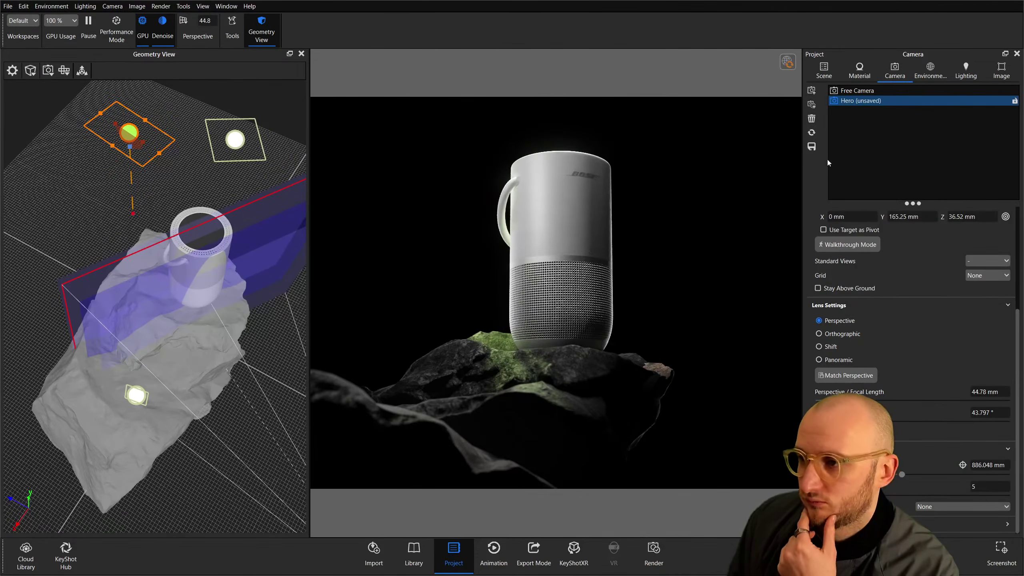
left_click(1015, 100)
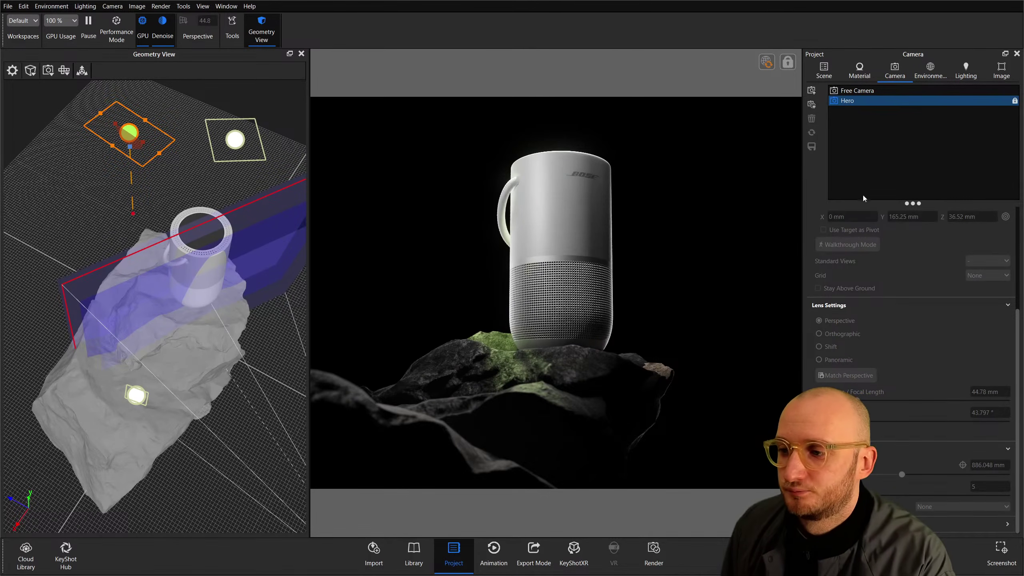
Tune the image tone mapping to exposure 0.172 EV, contrast 0.168 and white balance -0.2, and enable Sharpen.
left_click(1001, 71)
left_click_drag(915, 225, 923, 222)
left_click_drag(916, 265, 931, 261)
left_click(928, 244)
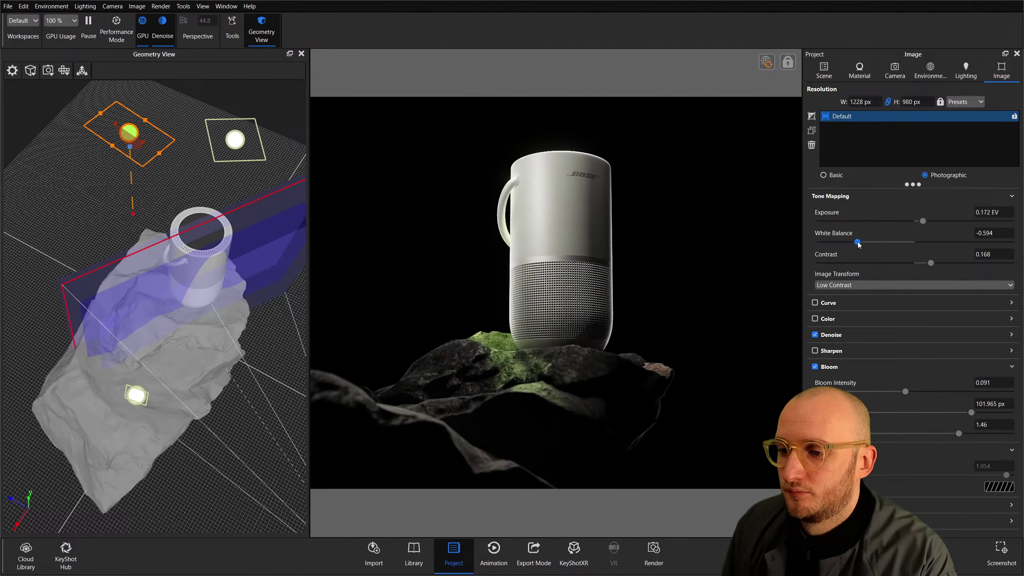
left_click_drag(849, 242, 894, 254)
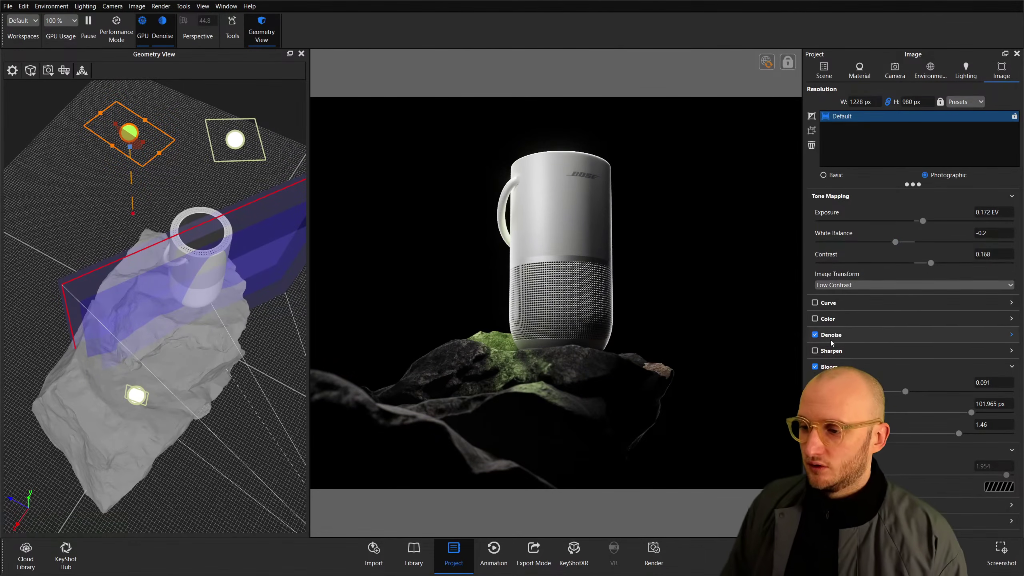
left_click(815, 350)
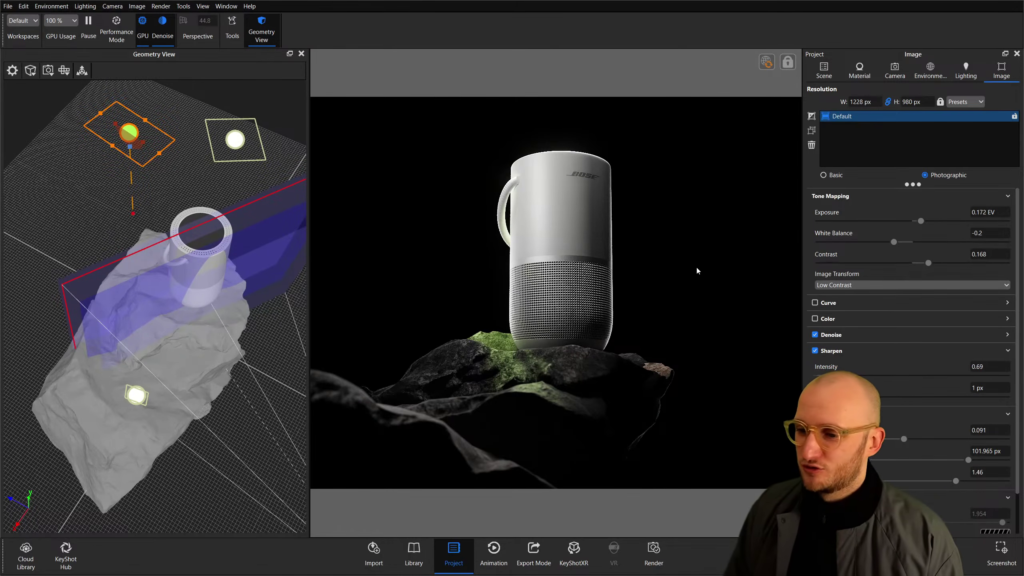
Reposition the rectangular Pin #1 light slightly lower in the HDRI environment.
left_click(914, 73)
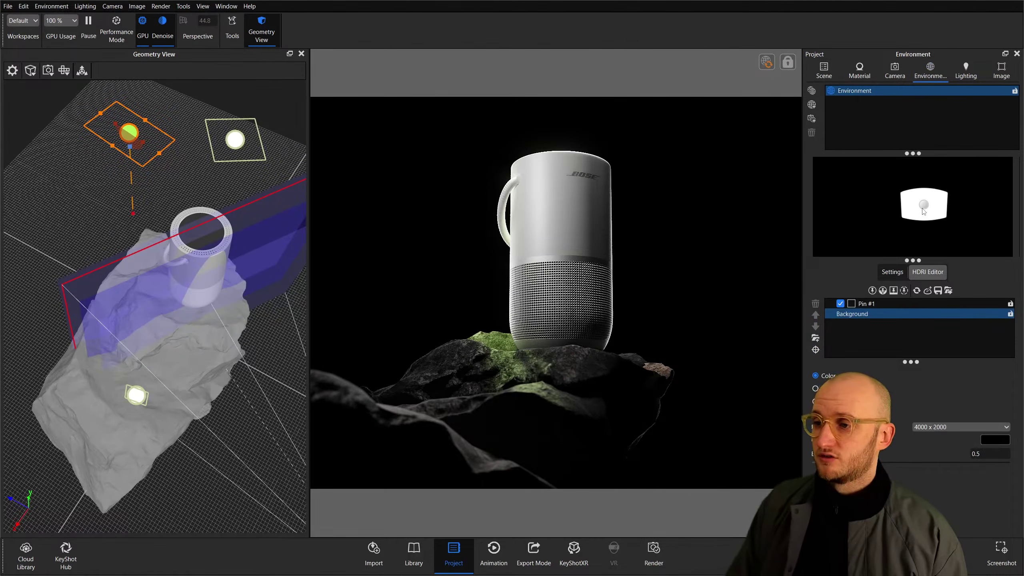
left_click(870, 290)
left_click_drag(929, 214, 921, 200)
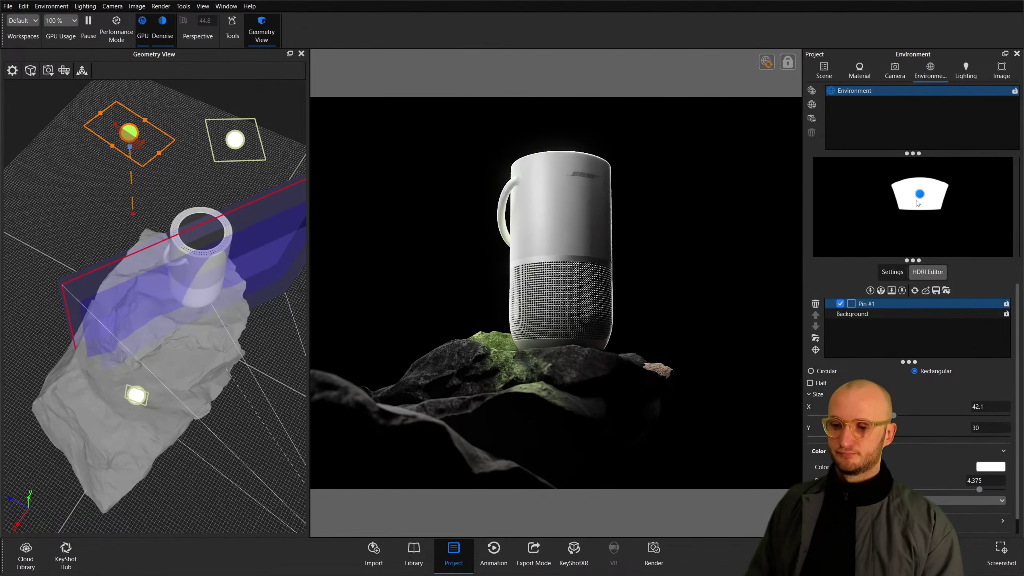
left_click_drag(918, 203, 921, 218)
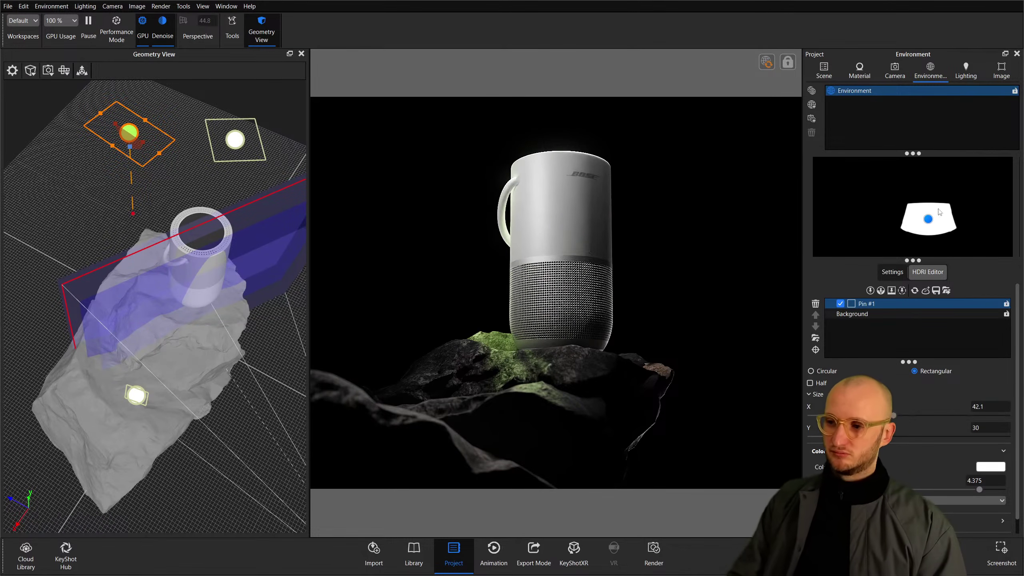
mouse_move(928, 219)
left_mouse_down()
mouse_move(931, 198)
mouse_move(894, 195)
mouse_move(925, 211)
mouse_move(920, 238)
mouse_move(912, 211)
mouse_move(923, 218)
left_mouse_up()
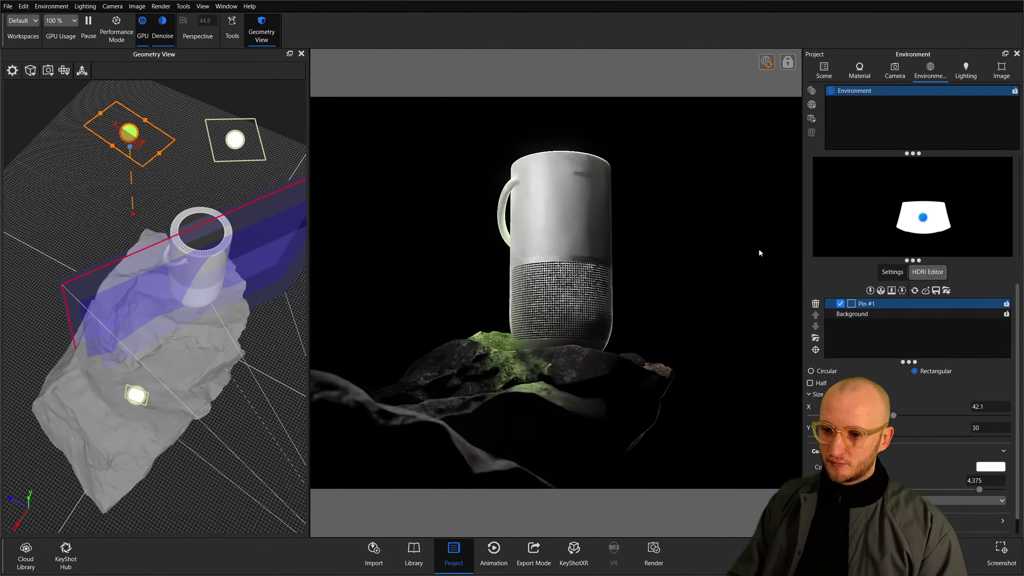
left_click(852, 314)
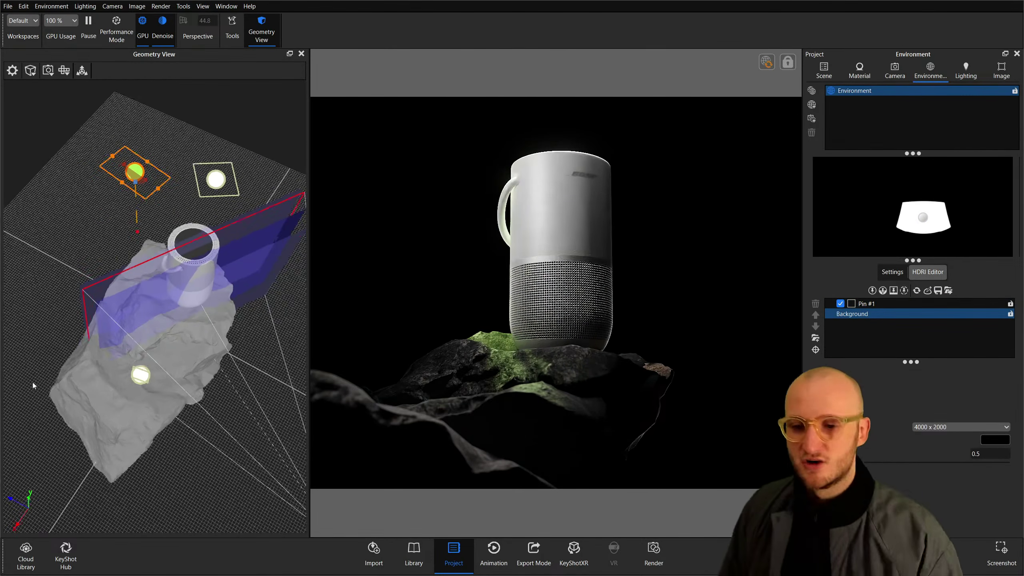
Add another planar light to the scene.
left_click(824, 69)
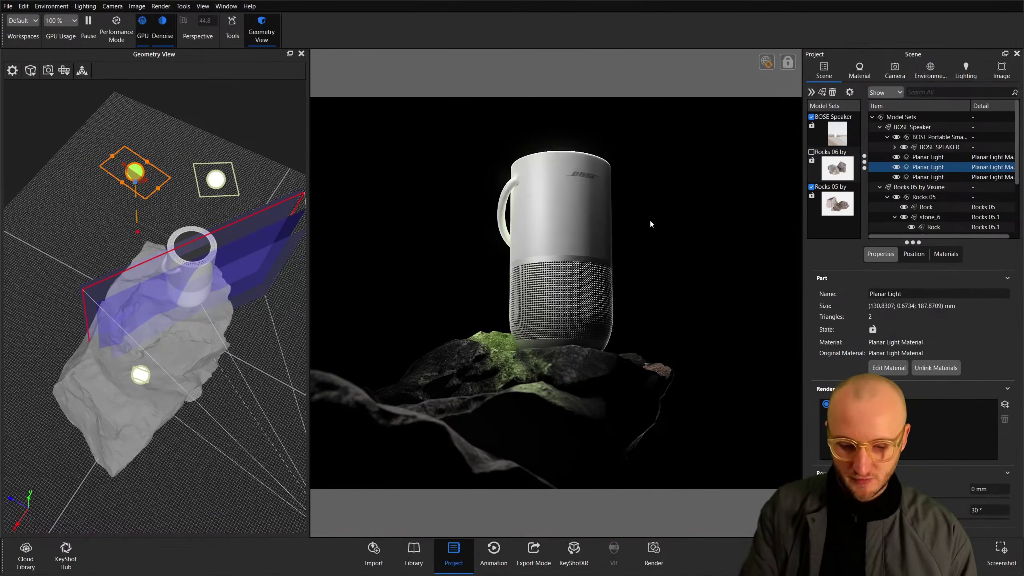
key("shift+2")
left_click(559, 351)
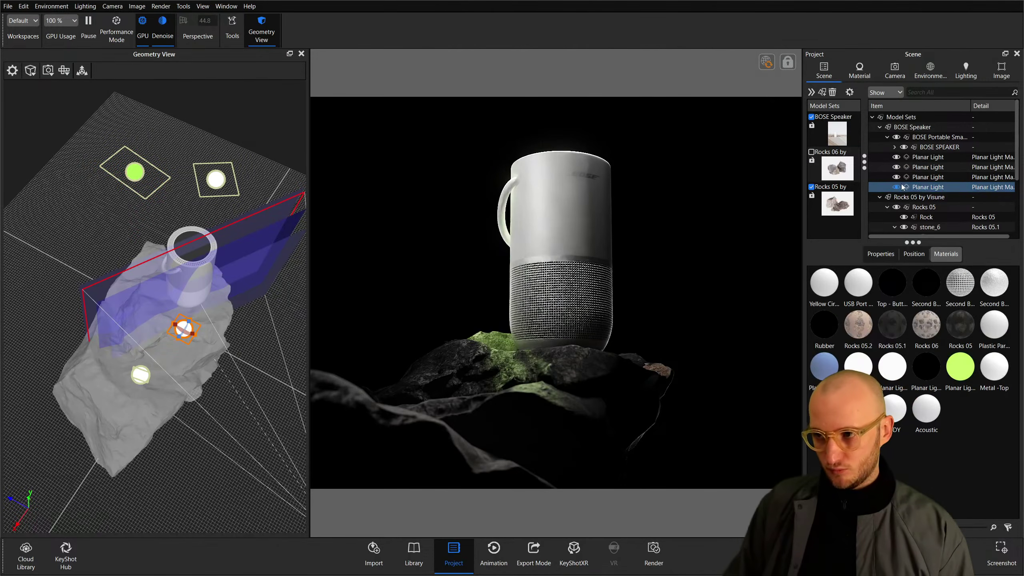
Place the new planar light beneath the model, using the position preset that lights the speaker from below.
left_click(913, 254)
left_click(913, 277)
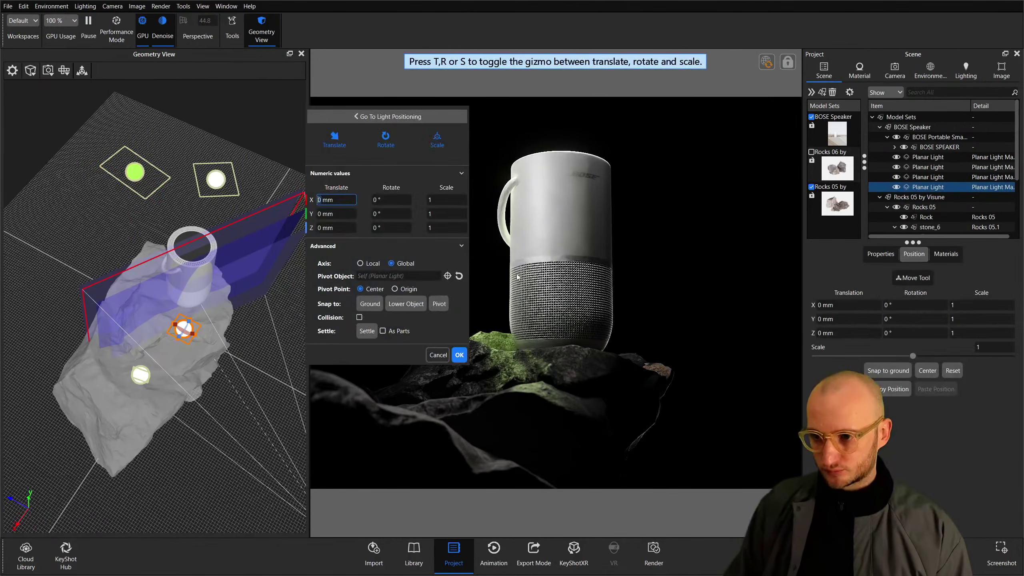
left_click(399, 116)
left_click_drag(220, 398, 183, 234)
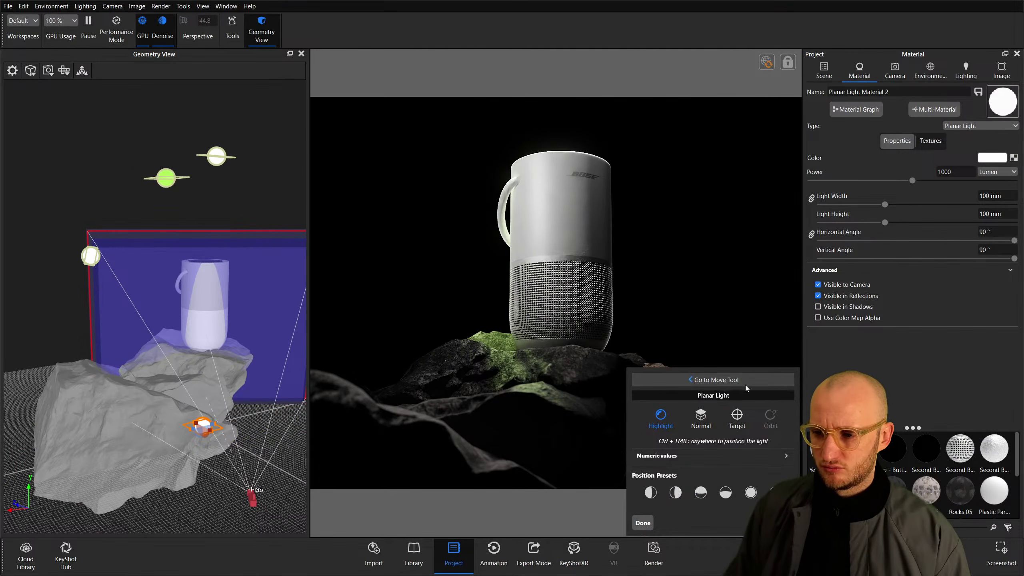
left_click(725, 493)
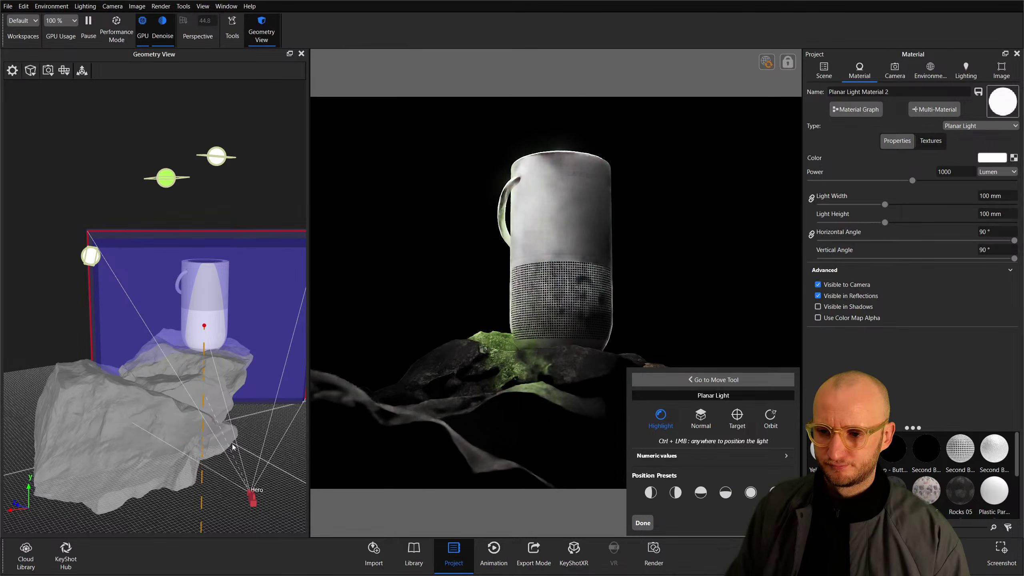
Set the new planar light's linked width and height to 1000 mm and its power to 10000 lumen.
left_click_drag(733, 377, 455, 82)
left_click_drag(217, 268, 229, 310)
left_click_drag(165, 409, 202, 318)
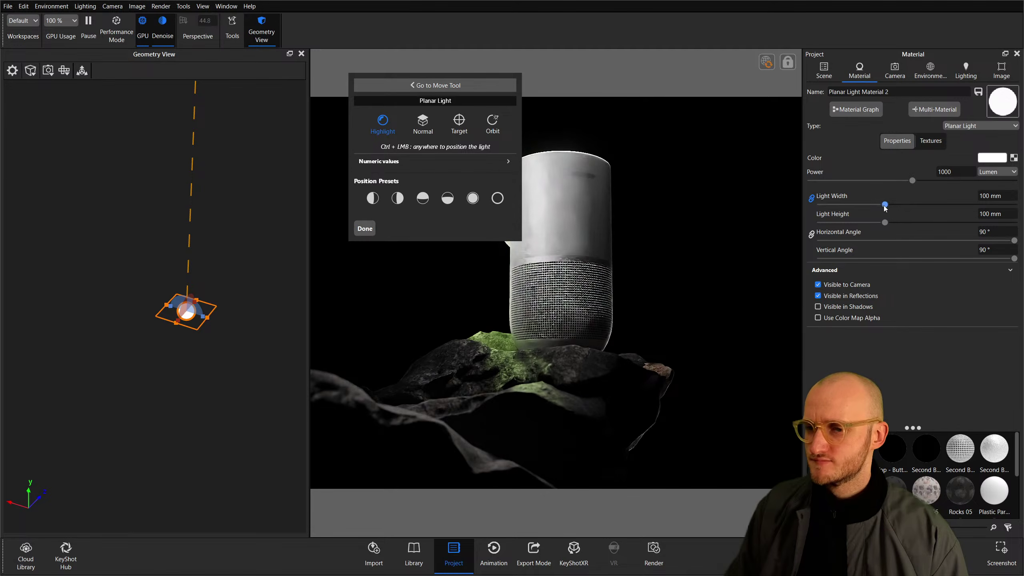
left_click_drag(884, 204, 982, 204)
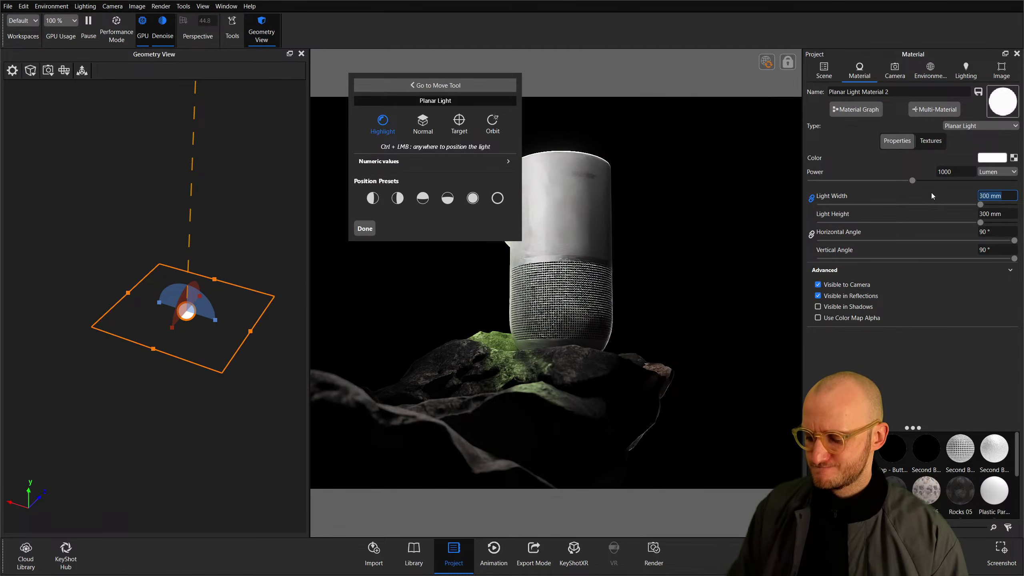
type("1000")
key("Return")
left_click_drag(173, 331, 176, 240)
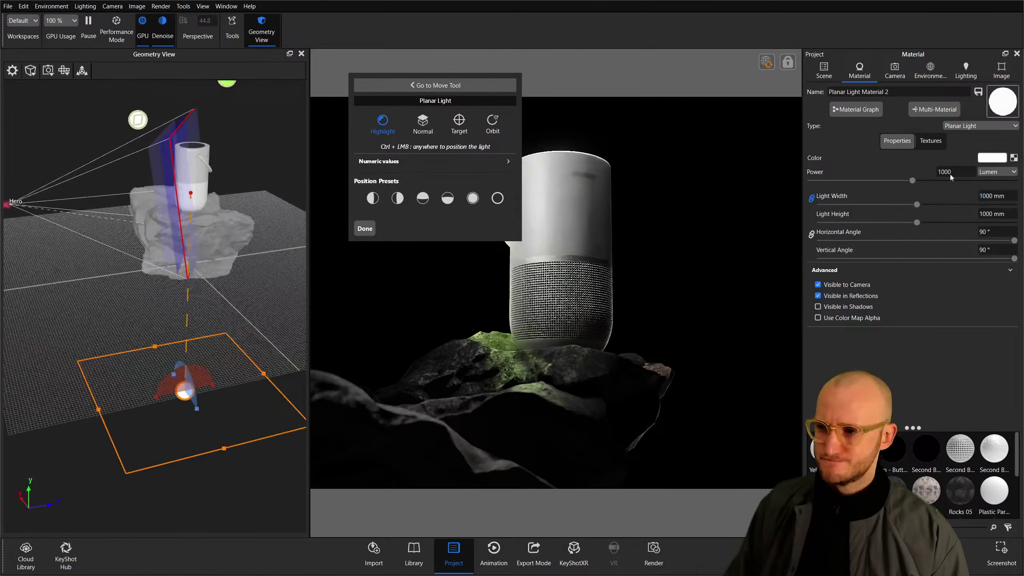
type("0")
key("Return")
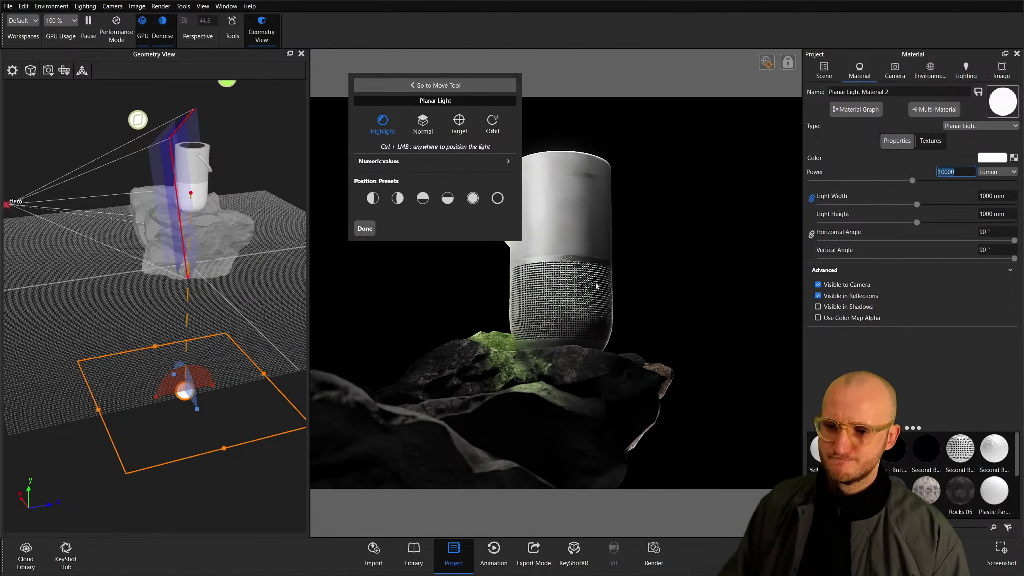
Reduce the lower planar light's width and height to 760 mm and raise it closer to the rocks, to about -250 mm on Y.
left_click_drag(264, 378, 281, 401)
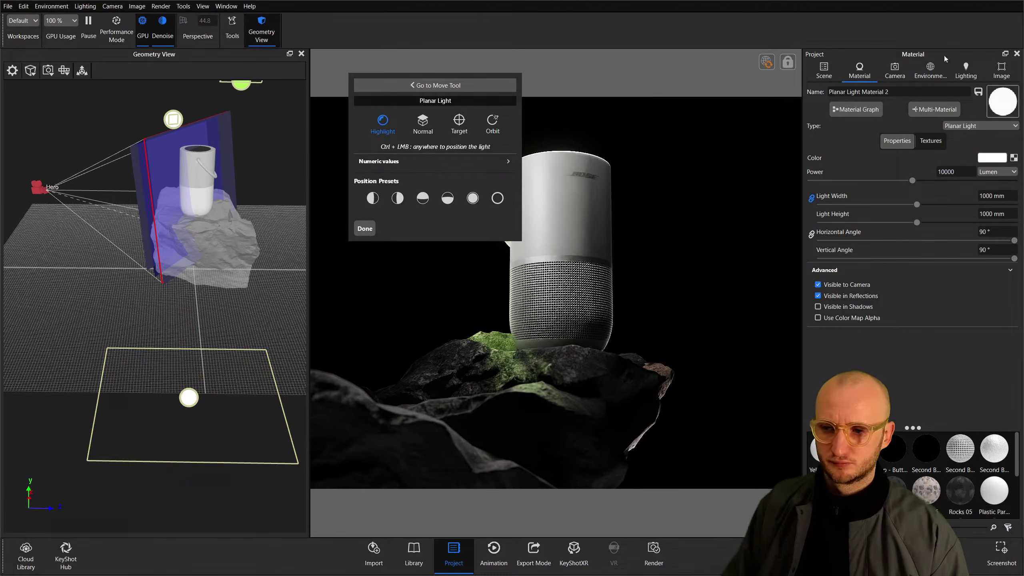
left_click_drag(917, 205, 893, 204)
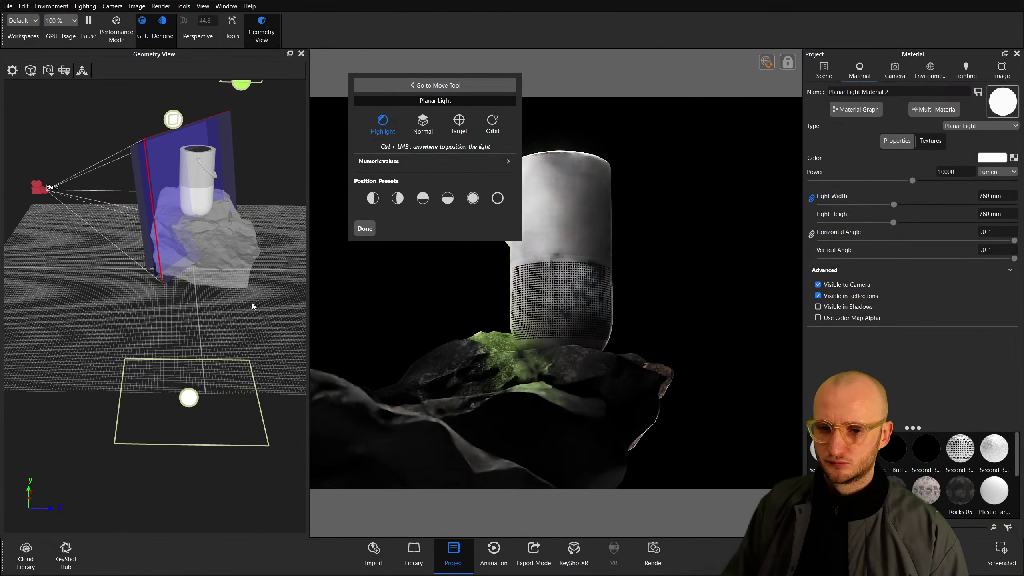
left_click_drag(204, 295, 201, 293)
Select the planar light beneath the rocks and shrink its area directly in the scene.
left_click(824, 71)
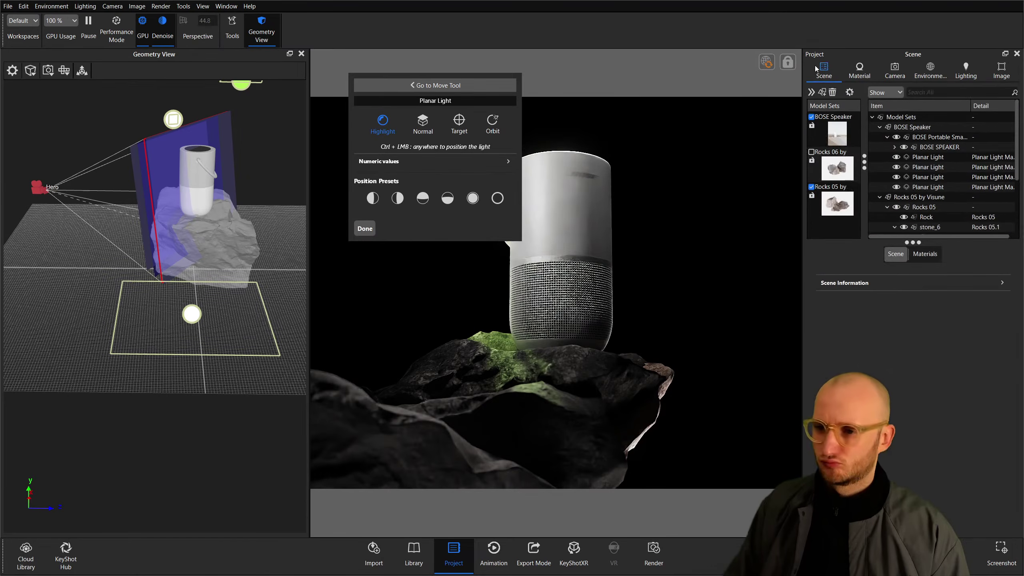
left_click(911, 158)
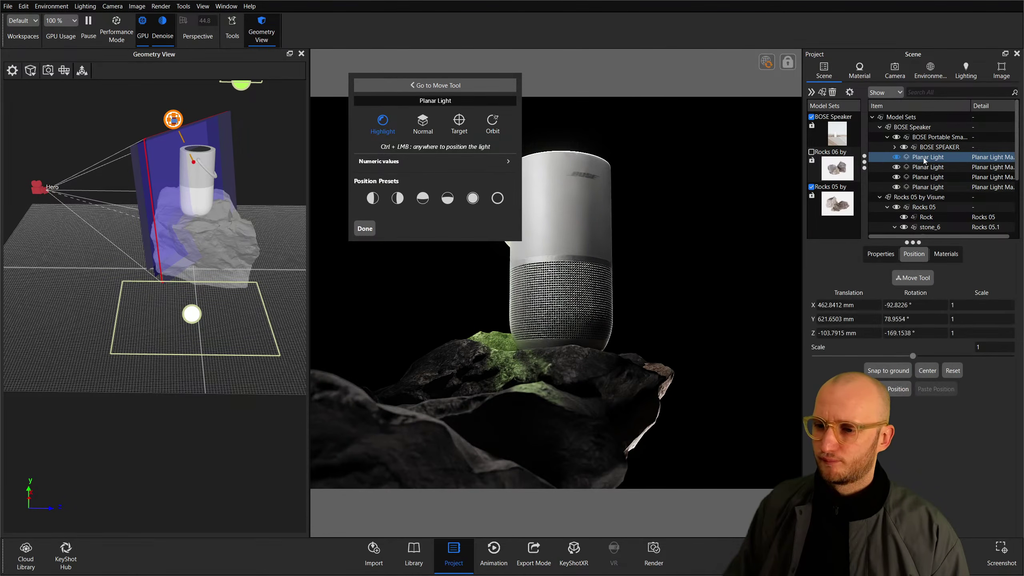
left_click(926, 187)
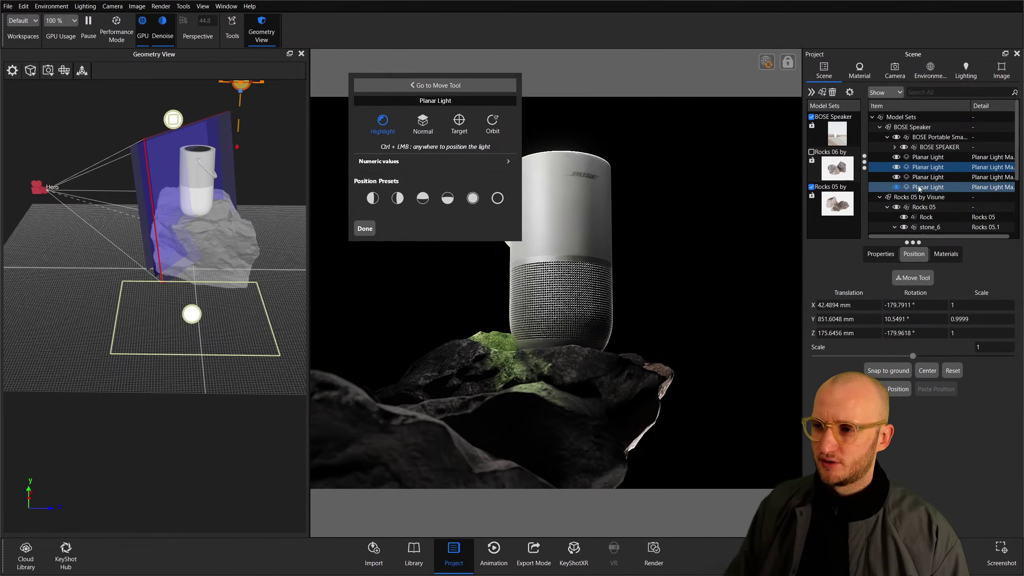
left_click(82, 70)
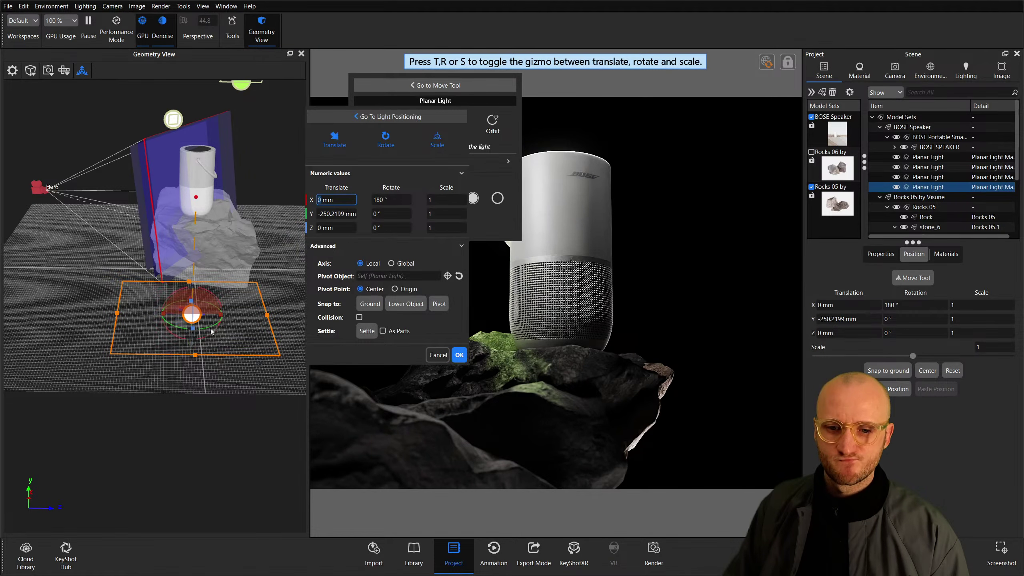
left_click_drag(268, 318, 319, 319)
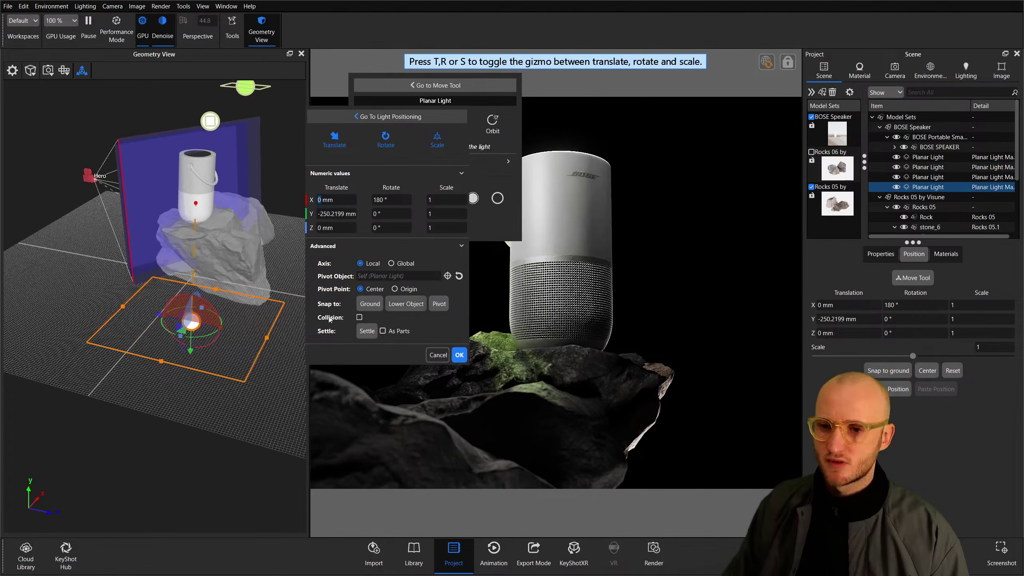
left_click(459, 354)
left_click_drag(225, 355, 178, 348)
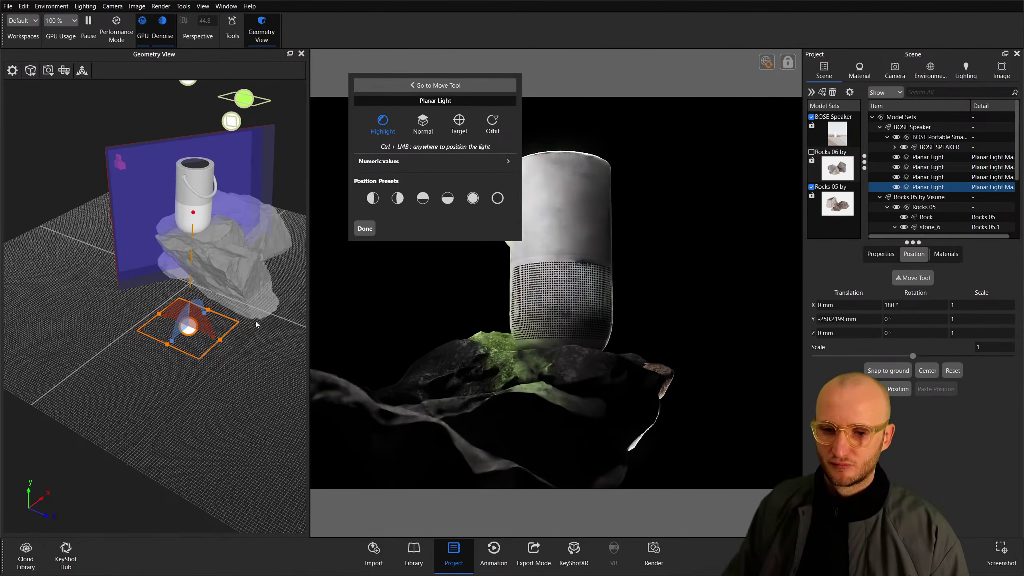
Swing the lower planar light around the rocks in Orbit mode to about X -232, Y -178, Z -169 mm.
left_click(492, 121)
left_click_drag(755, 307, 682, 259)
left_click_drag(290, 300, 104, 285)
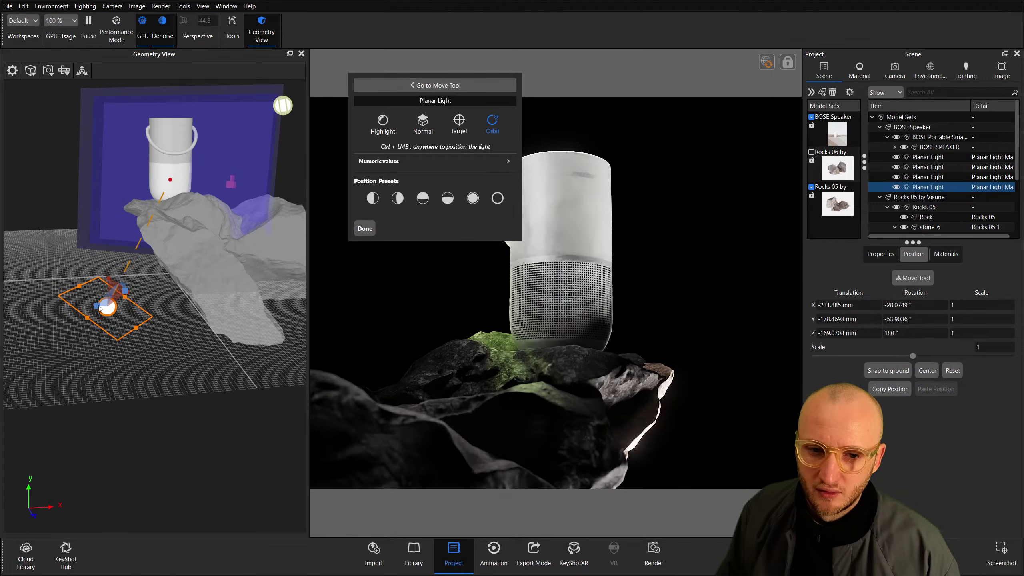
left_click(896, 188)
left_click_drag(169, 323, 238, 297)
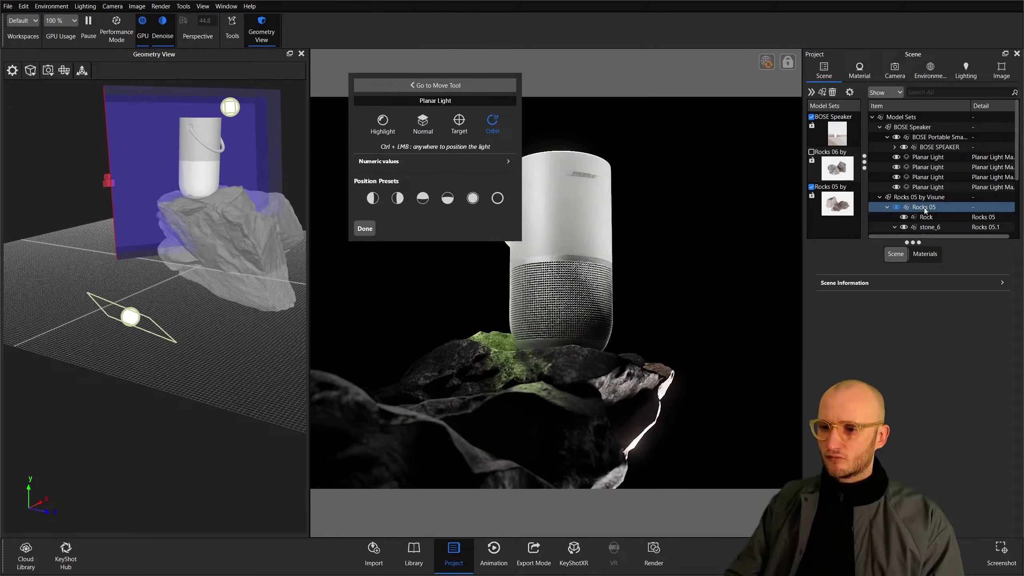
left_click(927, 187)
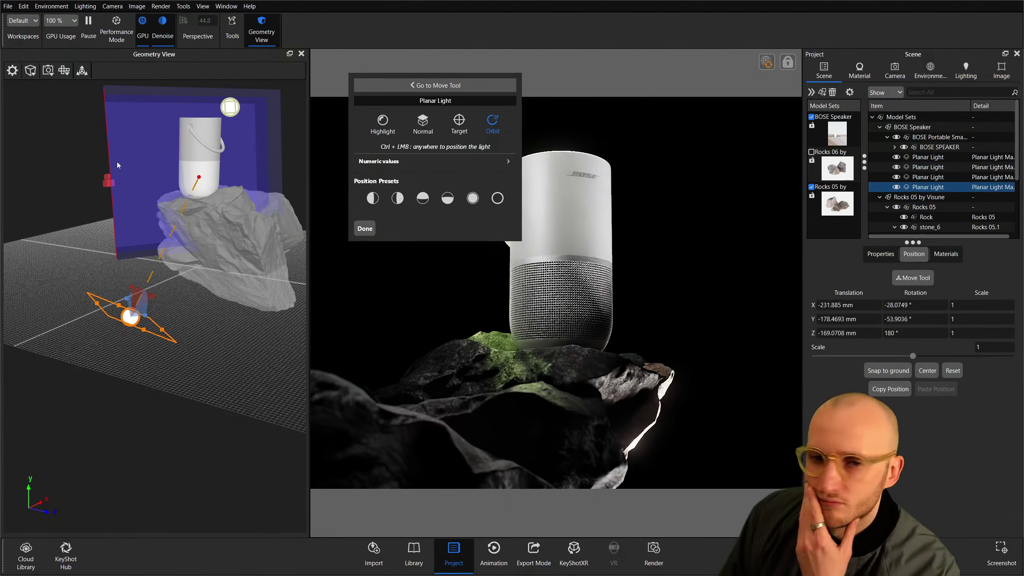
left_click(81, 70)
left_click_drag(117, 333, 144, 345)
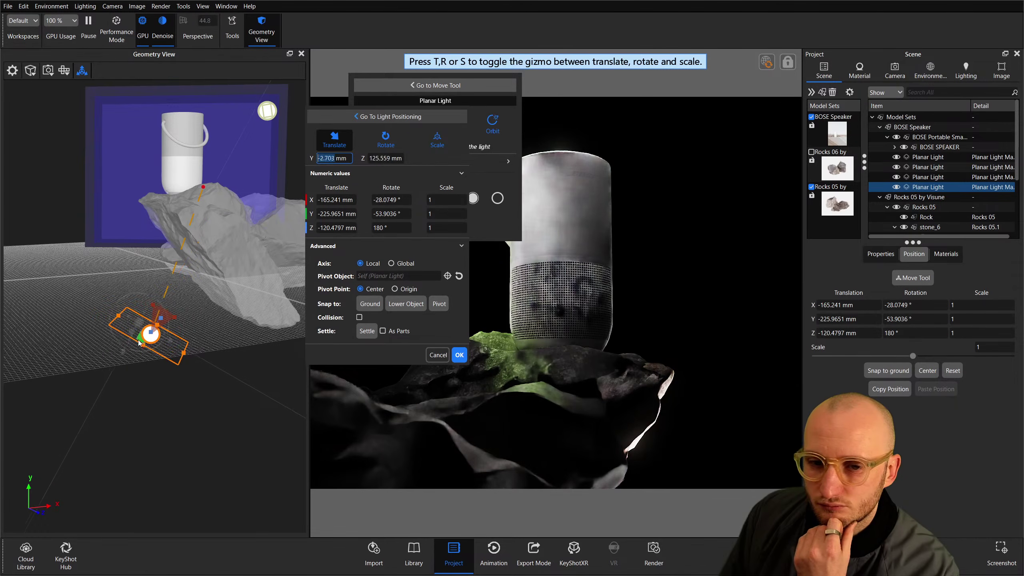
key("Escape")
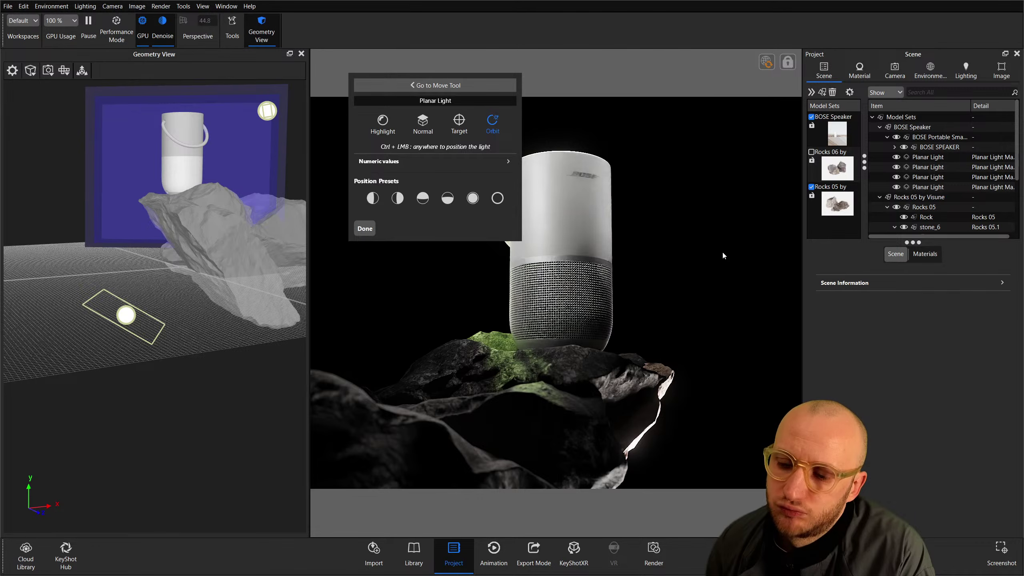
Move and rotate the lower planar light to about X -188, Y -241, Z -156 mm, with rotations of about 20°, -56° and 122°.
left_click(950, 187)
left_click_drag(57, 192, 202, 206)
left_click(82, 70)
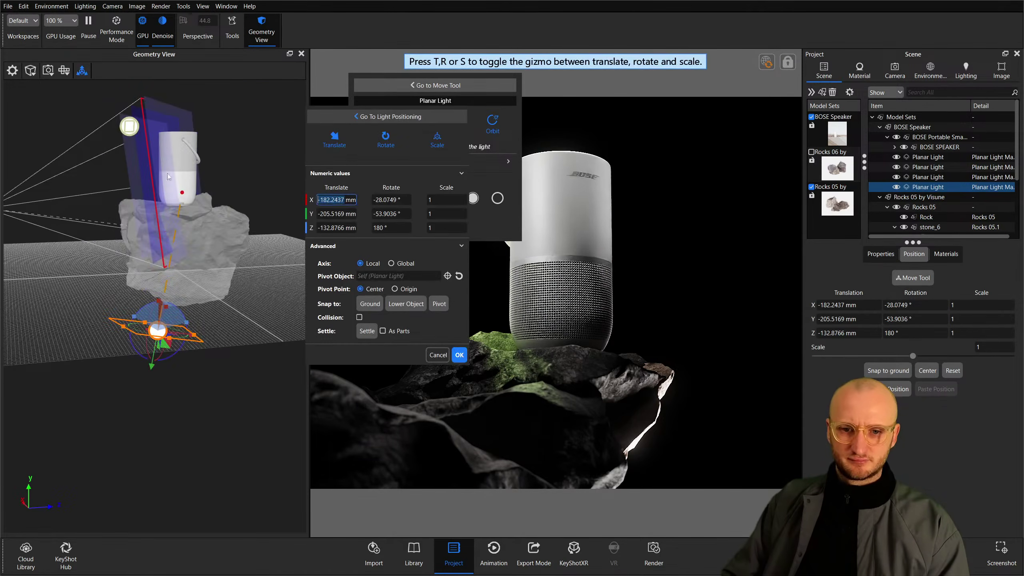
left_click_drag(197, 347, 200, 344)
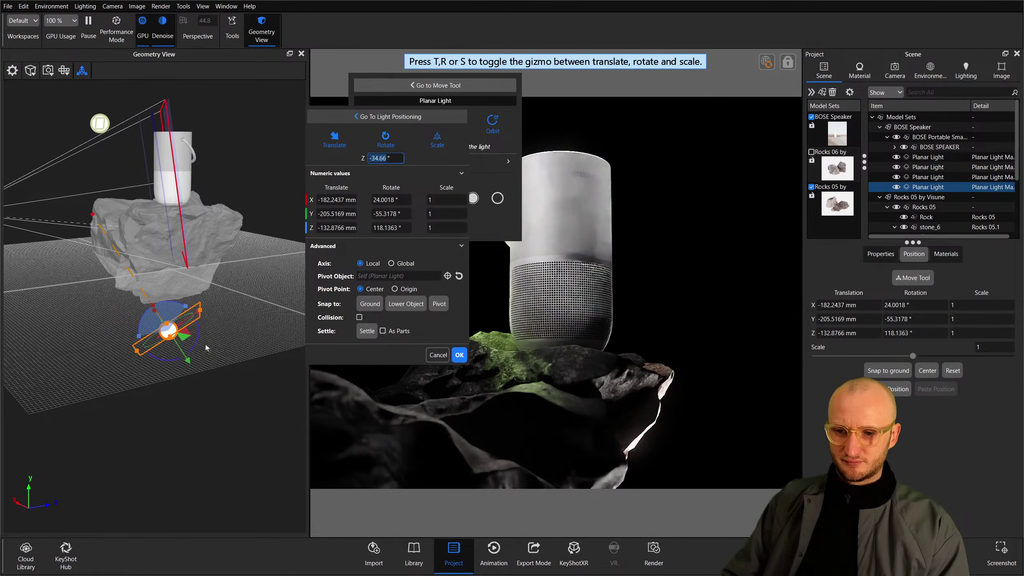
mouse_move(198, 346)
left_mouse_down()
mouse_move(180, 336)
mouse_move(181, 349)
left_mouse_up()
key("t")
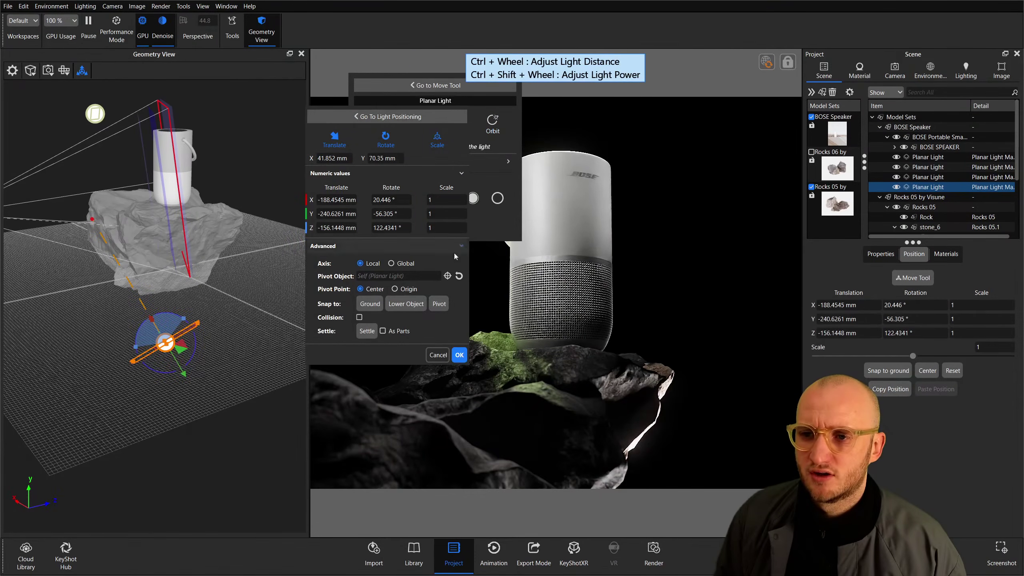
left_click(459, 355)
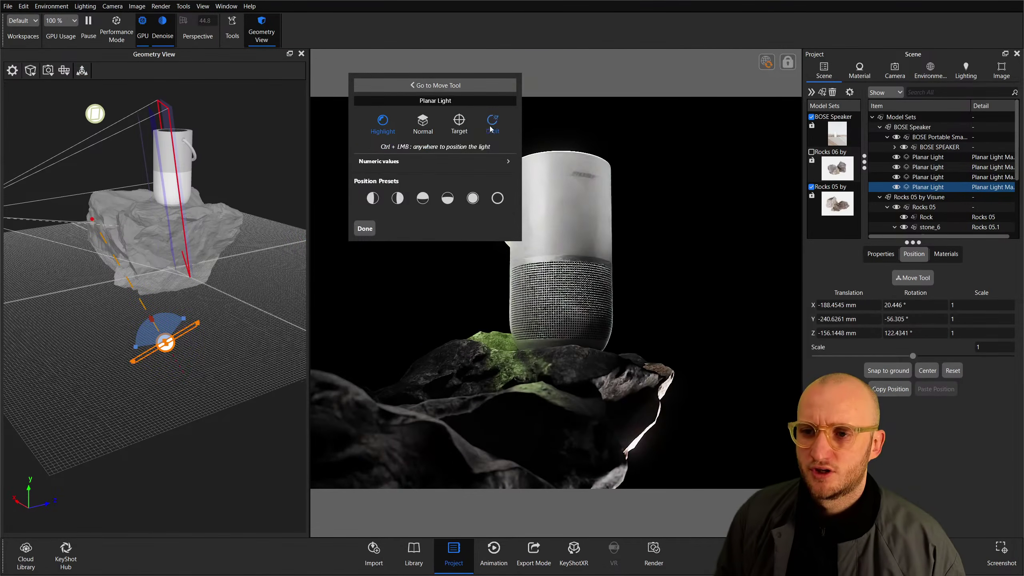
Reposition the lower planar light in Orbit mode to about X -85, Y -241, Z -338 mm and finish the light positioning.
left_click_drag(536, 403, 601, 431)
left_click_drag(206, 253, 160, 209)
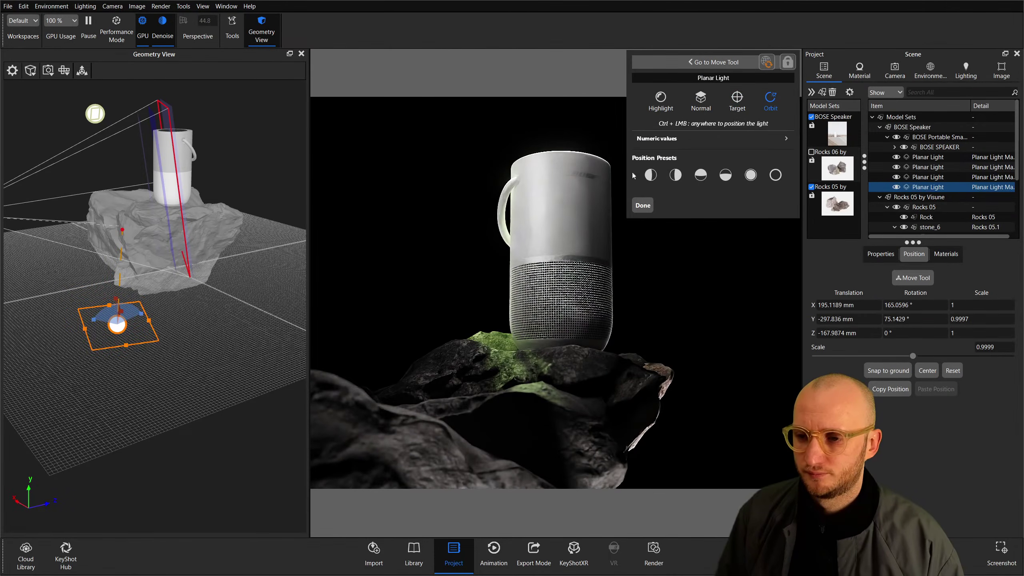
mouse_move(160, 282)
left_mouse_down()
mouse_move(143, 282)
mouse_move(166, 289)
mouse_move(130, 282)
mouse_move(154, 281)
mouse_move(151, 265)
mouse_move(170, 302)
mouse_move(152, 302)
mouse_move(161, 276)
left_mouse_up()
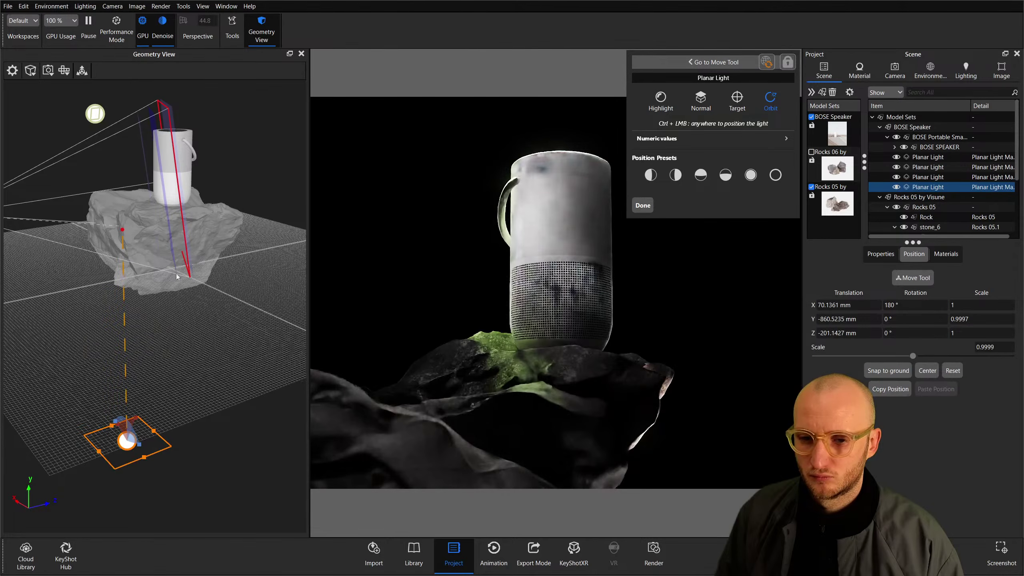
left_click_drag(7, 262, 193, 145)
left_click_drag(126, 173, 152, 348)
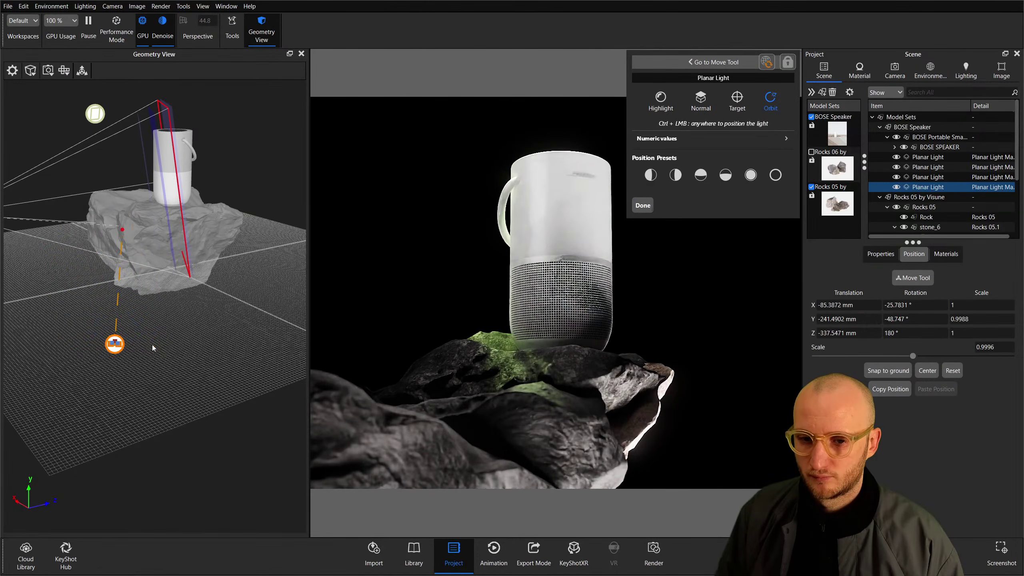
left_click_drag(183, 429, 139, 361)
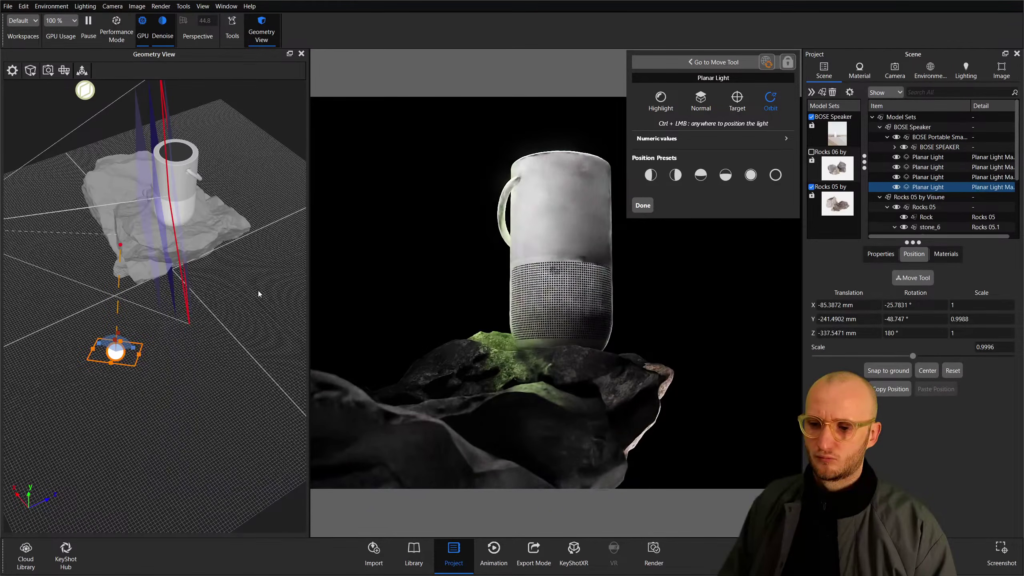
left_click(642, 205)
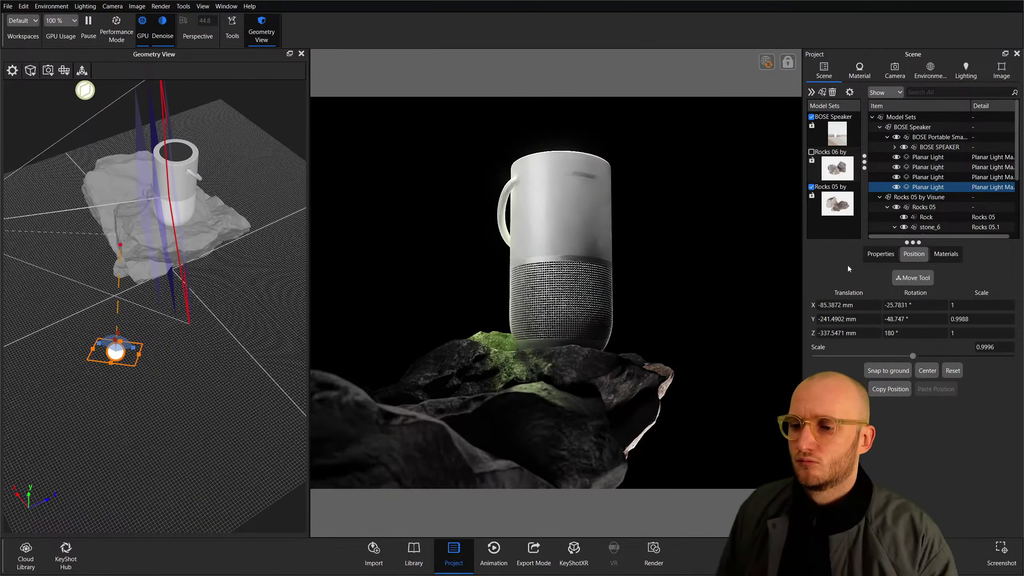
Compare the render with and without the lower planar light, and leave that light hidden.
left_click(896, 186)
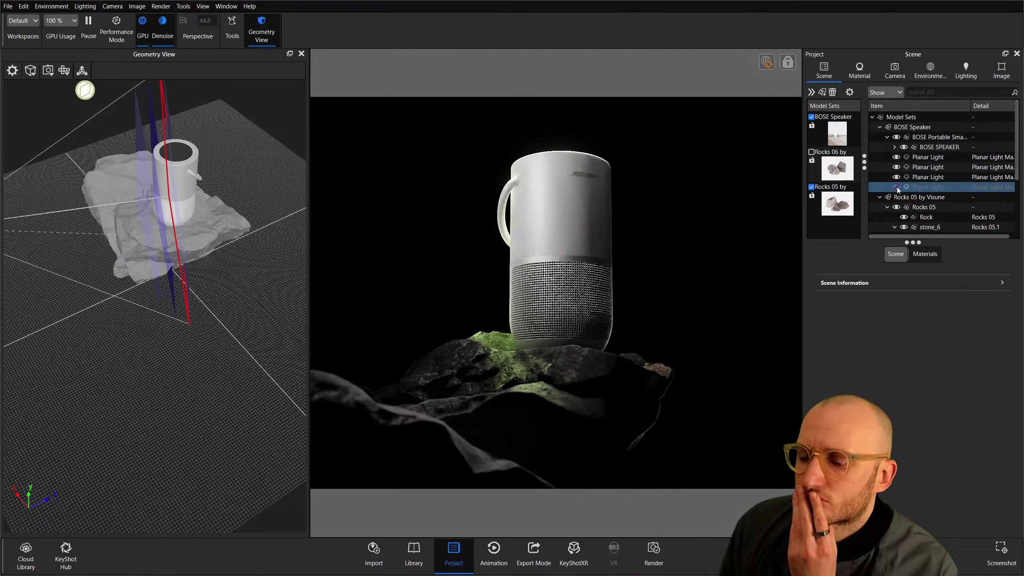
left_click(895, 187)
double_click(895, 186)
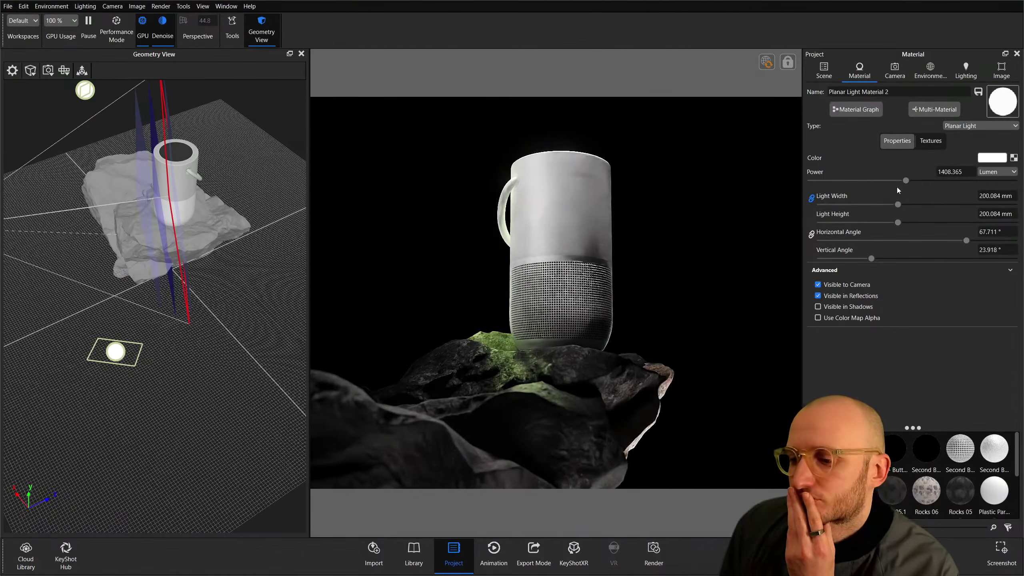
left_click(824, 71)
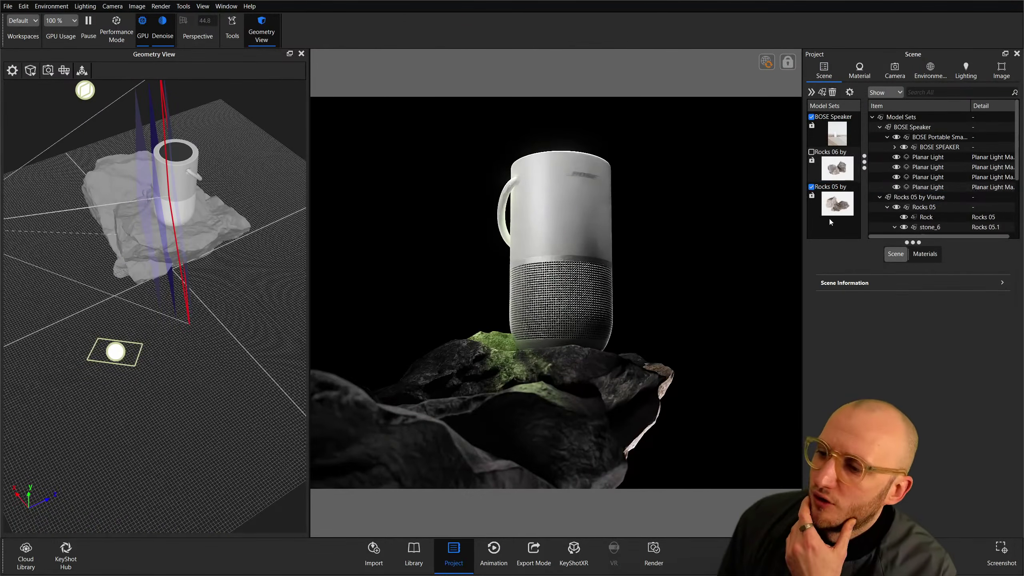
left_click(895, 187)
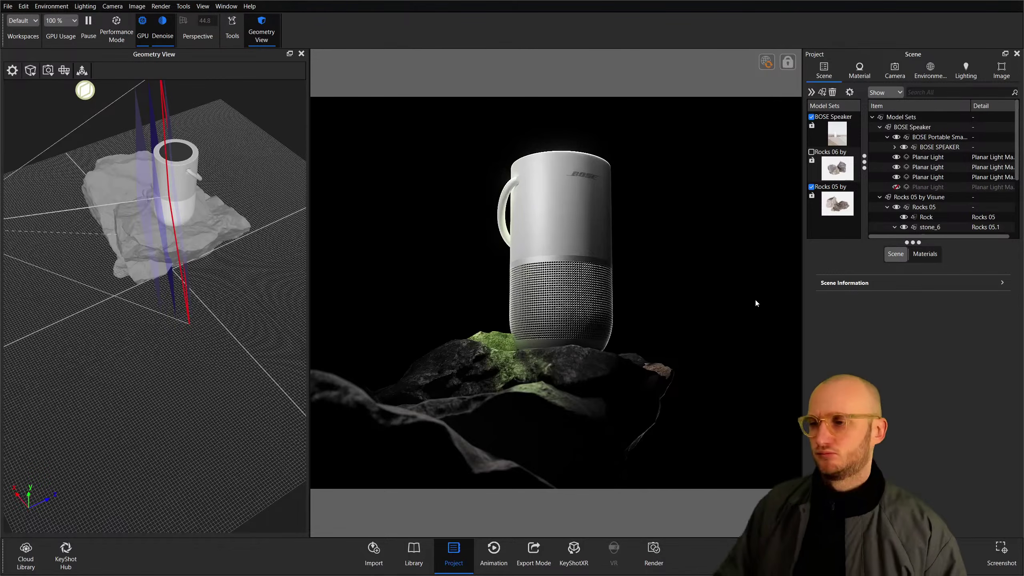
Look over the environment's settings and save the scene.
left_click(921, 75)
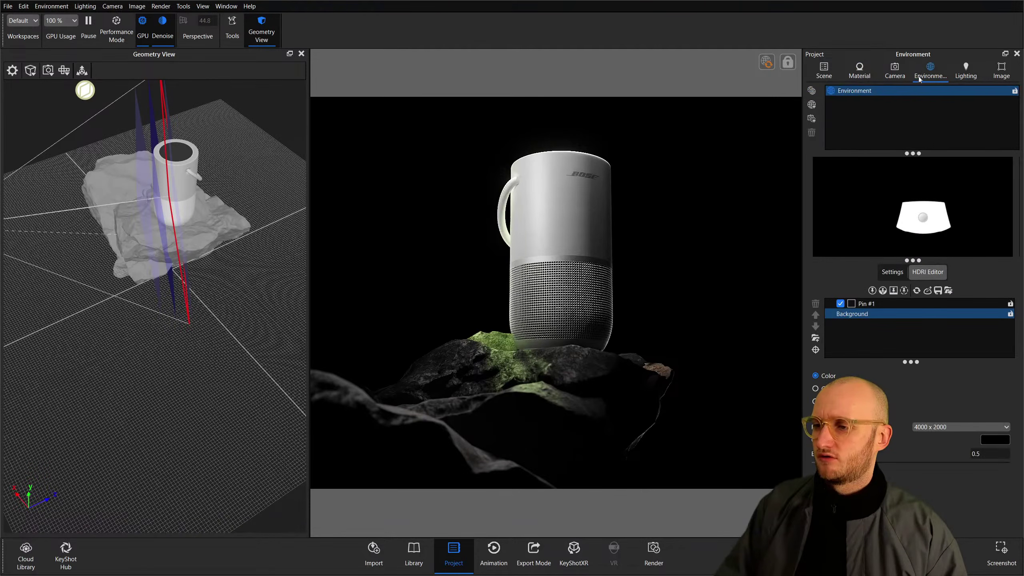
left_click(892, 271)
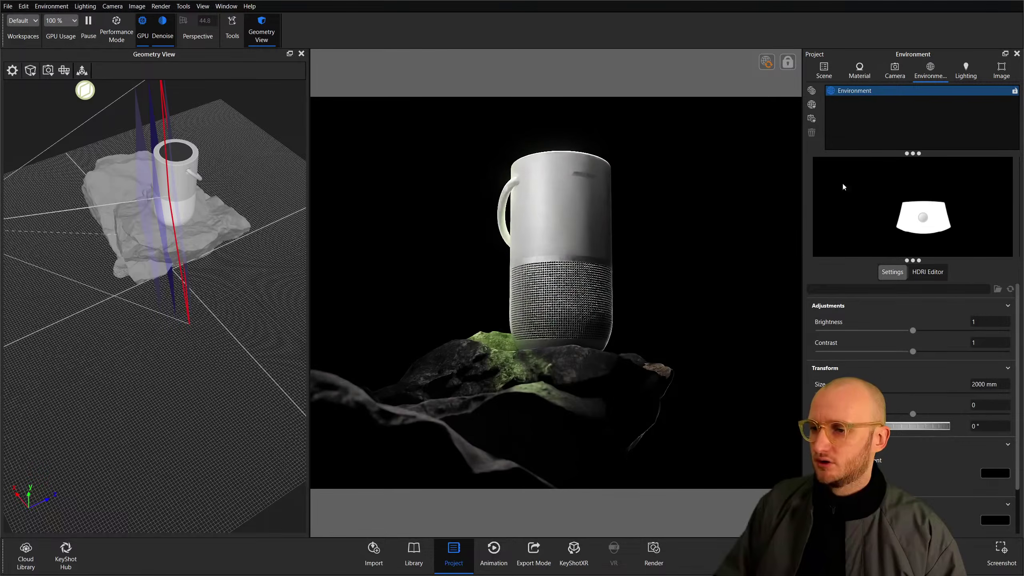
left_click(824, 73)
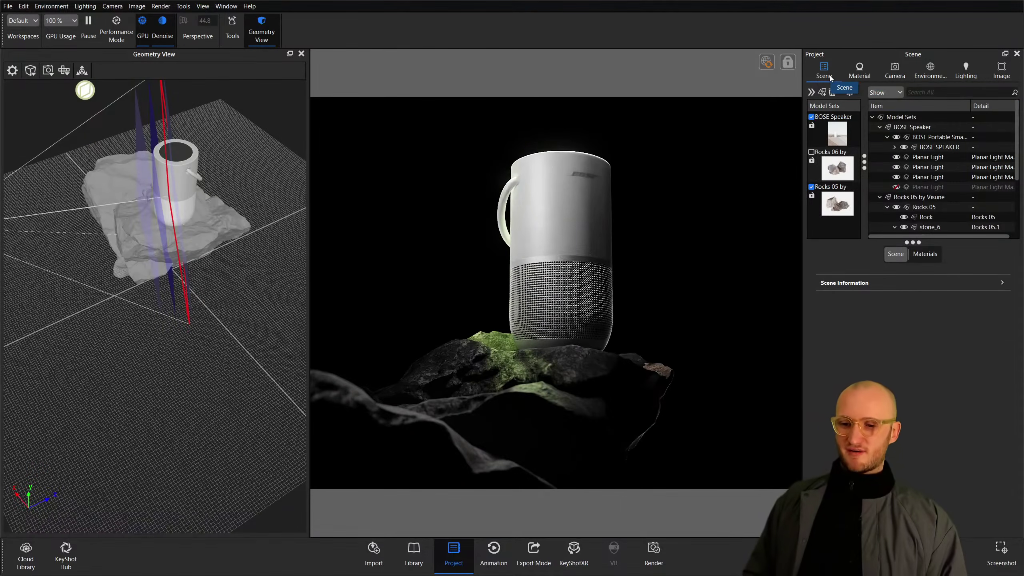
key("shift+p")
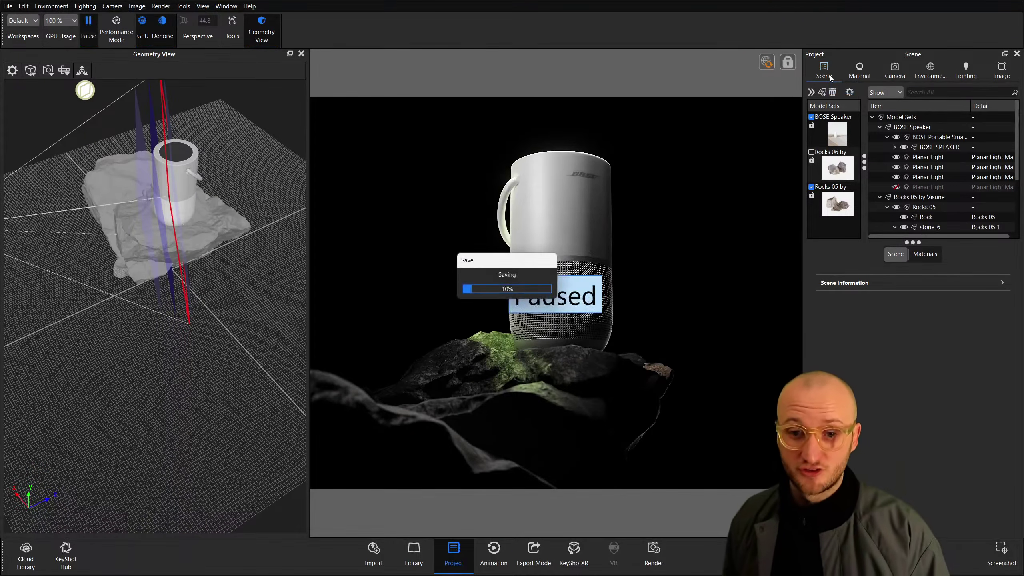
key("shift+p")
Add a cube to the scene and scale it up uniformly to about 368 around the speaker.
left_click(24, 6)
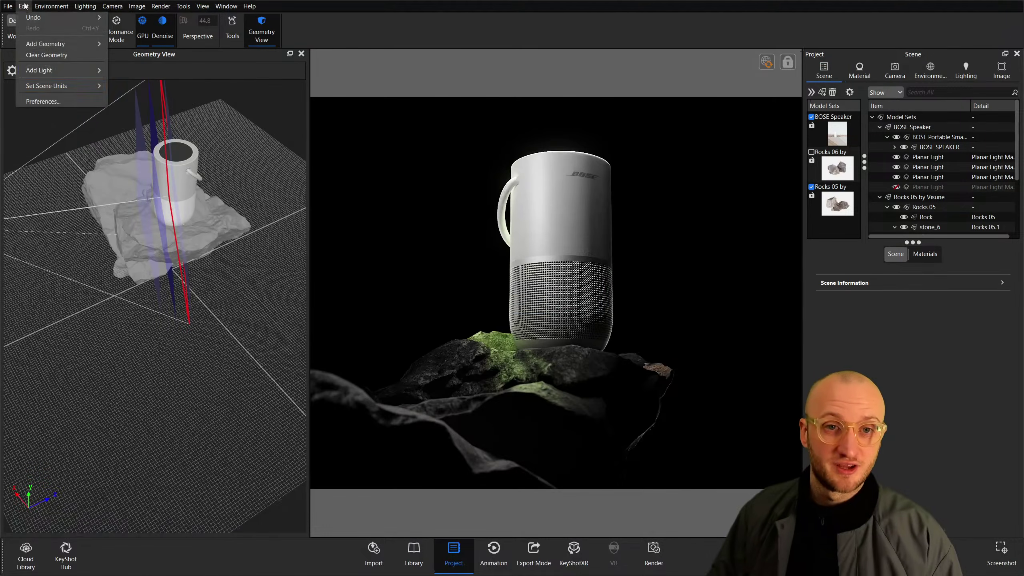
mouse_move(57, 49)
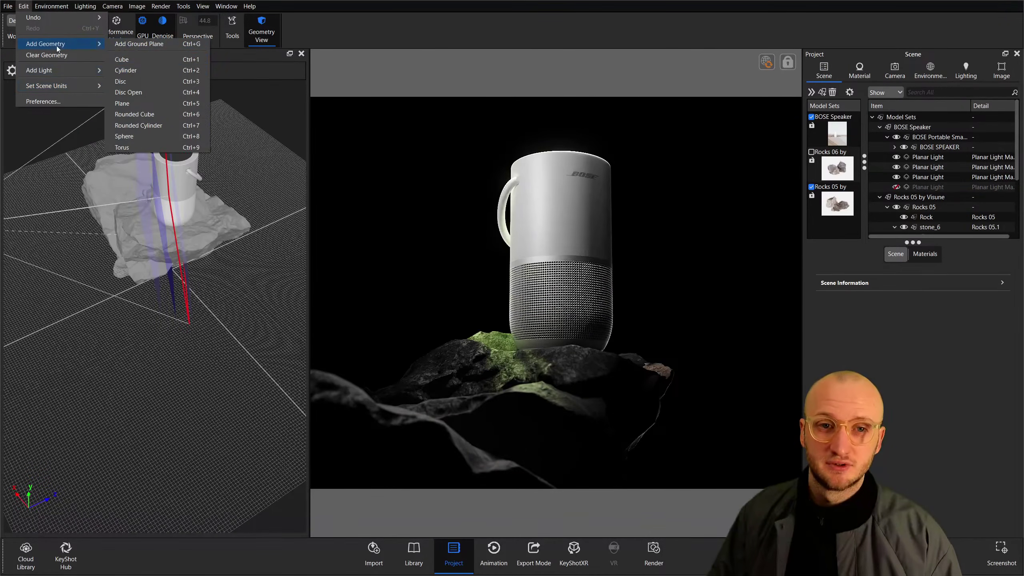
left_click(135, 60)
left_click_drag(569, 467, 617, 91)
key("s")
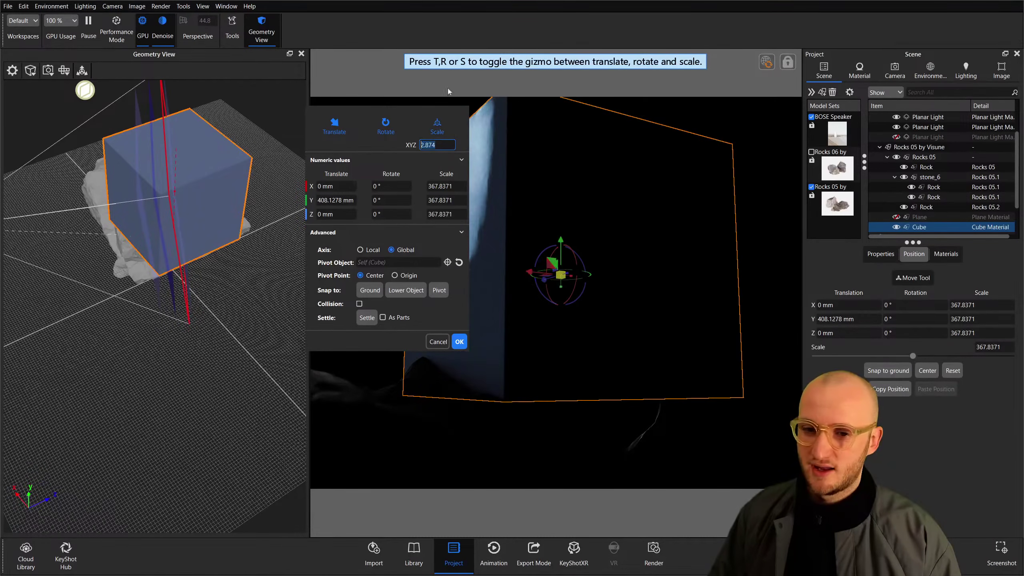
Enlarge the cube uniformly to a scale of about 1116 so it surrounds the speaker and rocks.
left_click(82, 72)
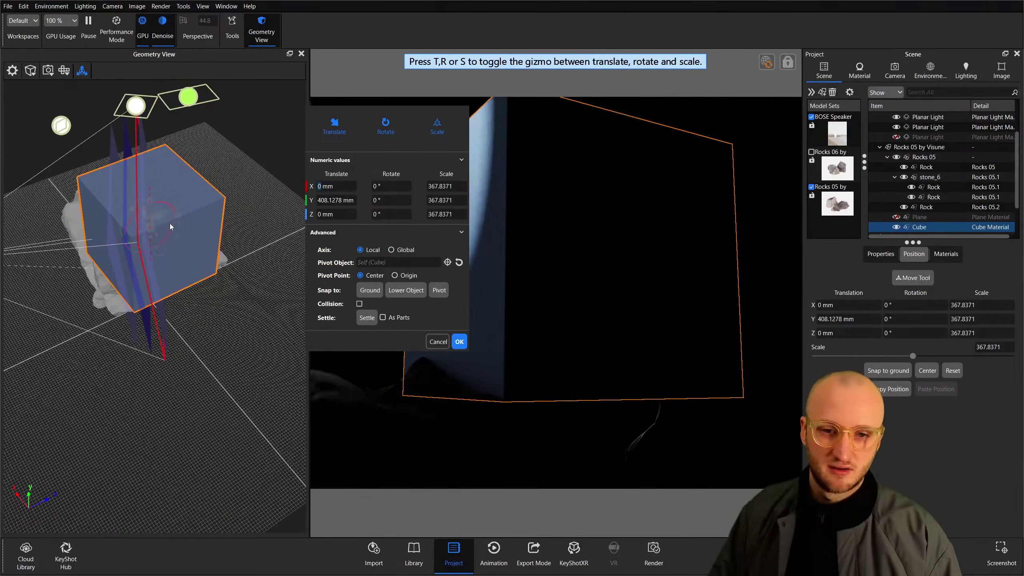
left_click_drag(155, 229, 457, 64)
scroll(126, 189, "down", 10)
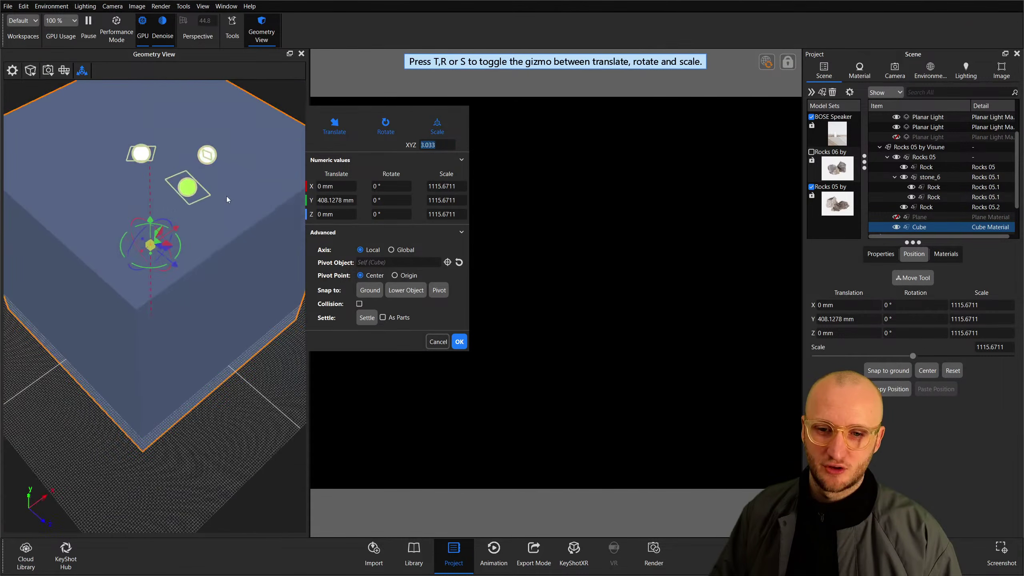
left_click_drag(224, 186, 4, 298)
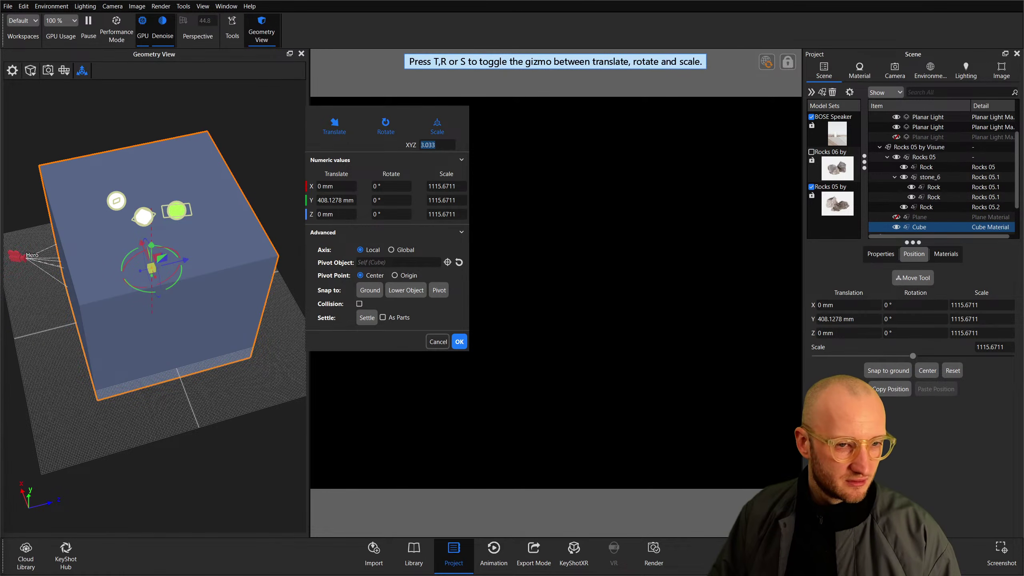
left_click(459, 341)
Change the cube's material type to Scattering Medium and set its transparency distance to 1000 mm.
double_click(989, 227)
left_click(990, 129)
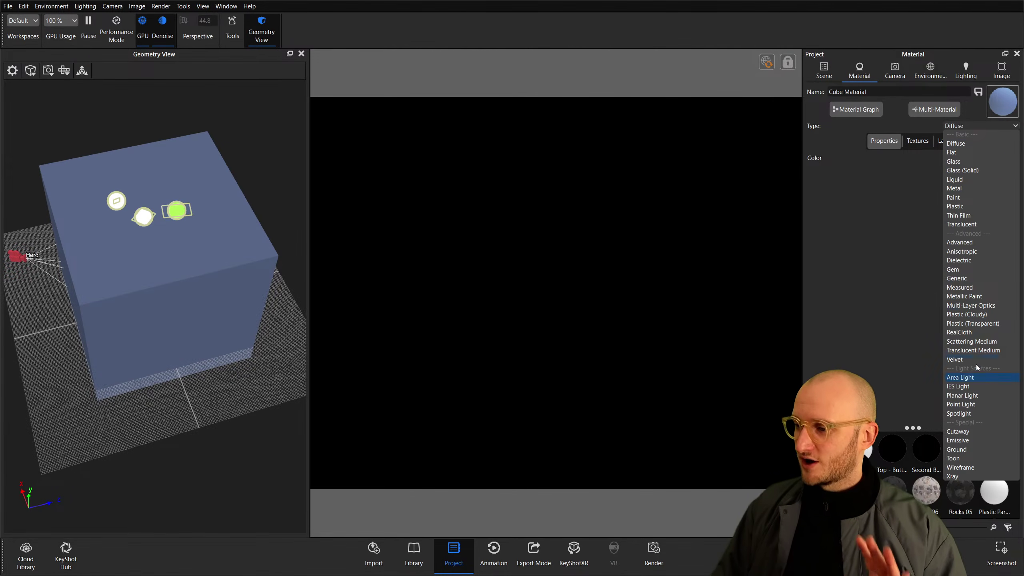
left_click(989, 341)
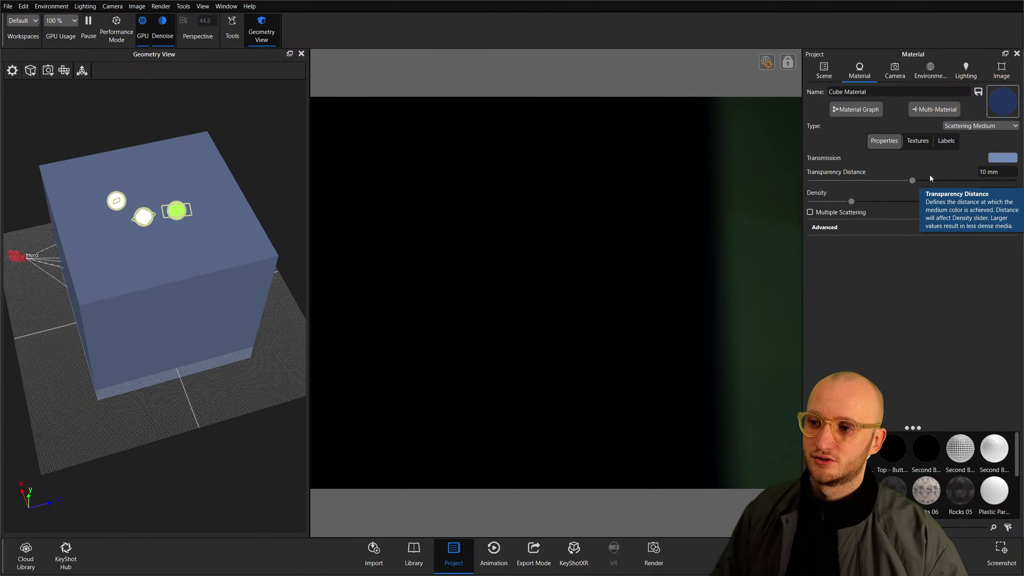
left_click(987, 172)
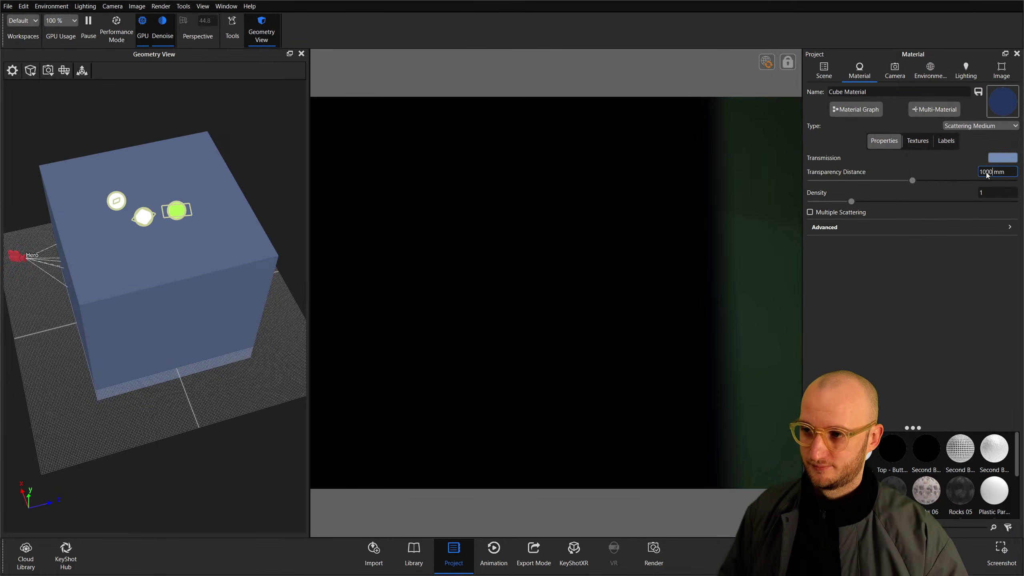
double_click(985, 173)
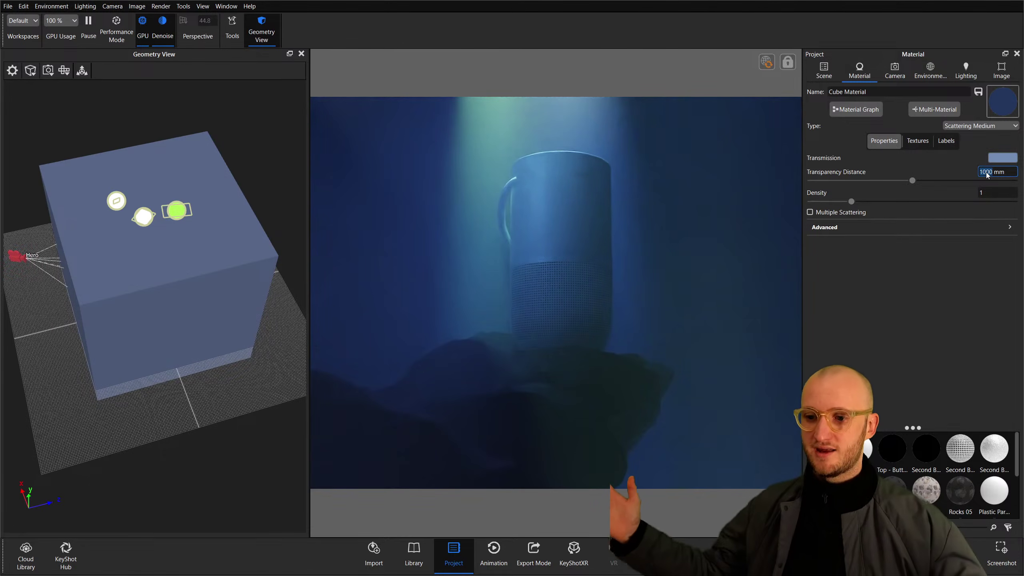
left_click(1004, 244)
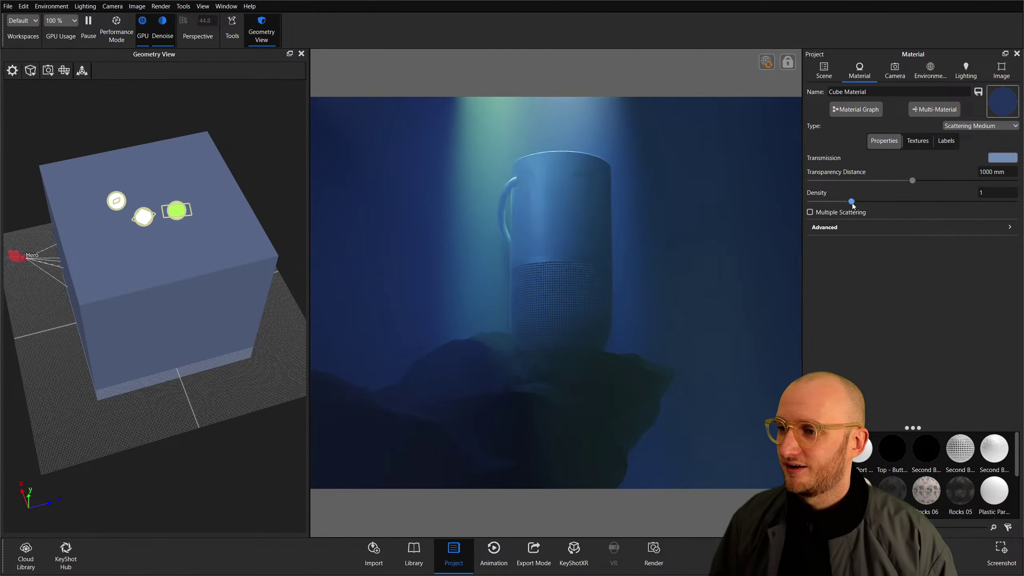
Lower the scattering medium's density to 0.86 and set its transmission color to light grey, RGB 221, 221, 222.
left_click_drag(851, 202, 845, 201)
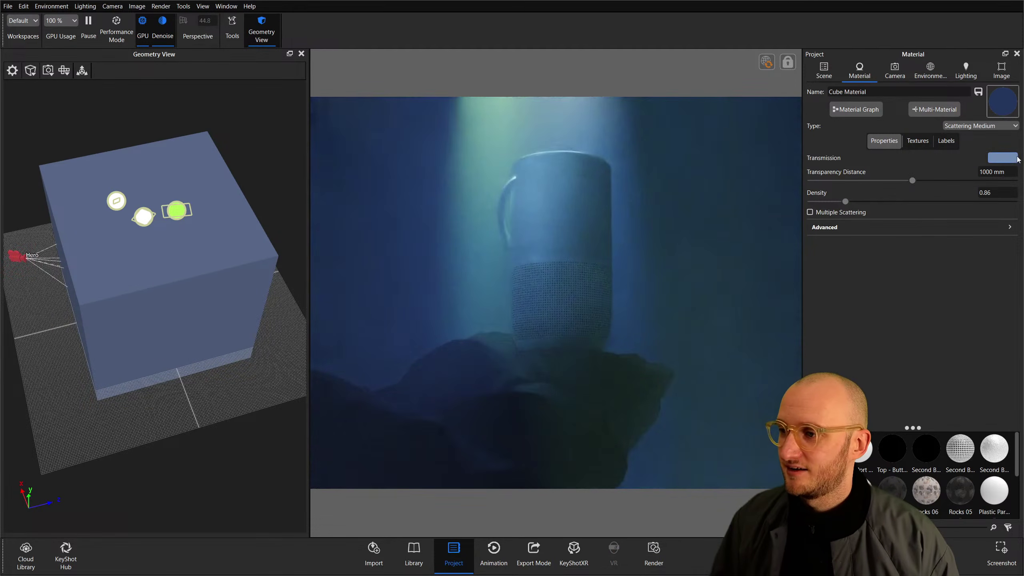
left_click(1003, 158)
left_click_drag(912, 265, 892, 241)
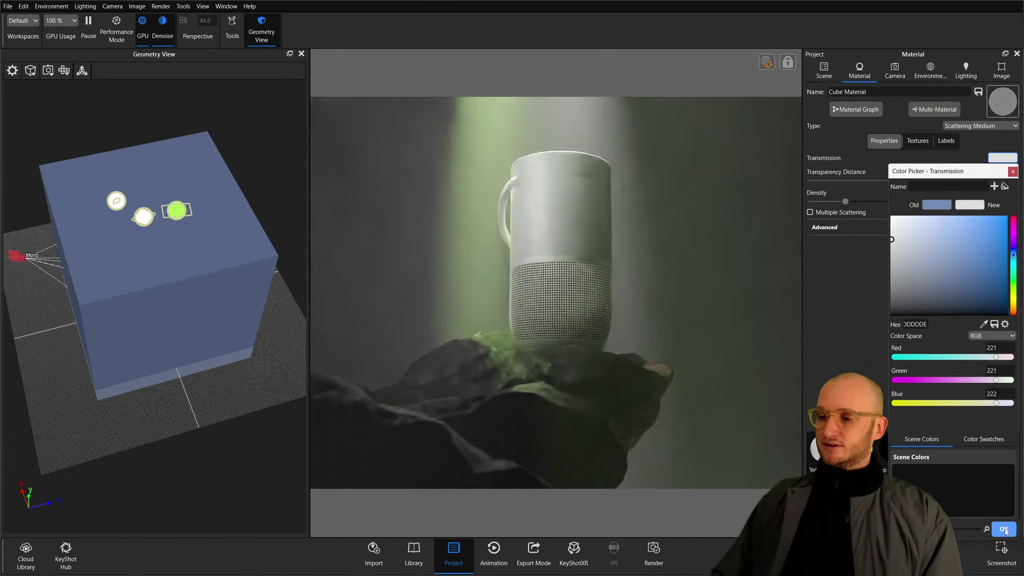
left_click(1007, 532)
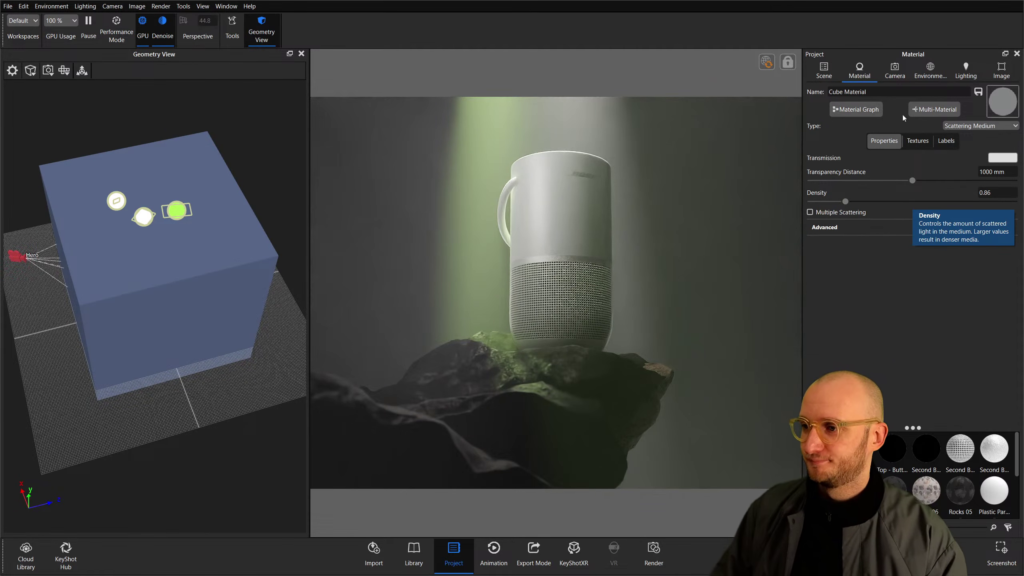
Reduce the cube material's transparency distance to about 942 mm.
left_click(921, 139)
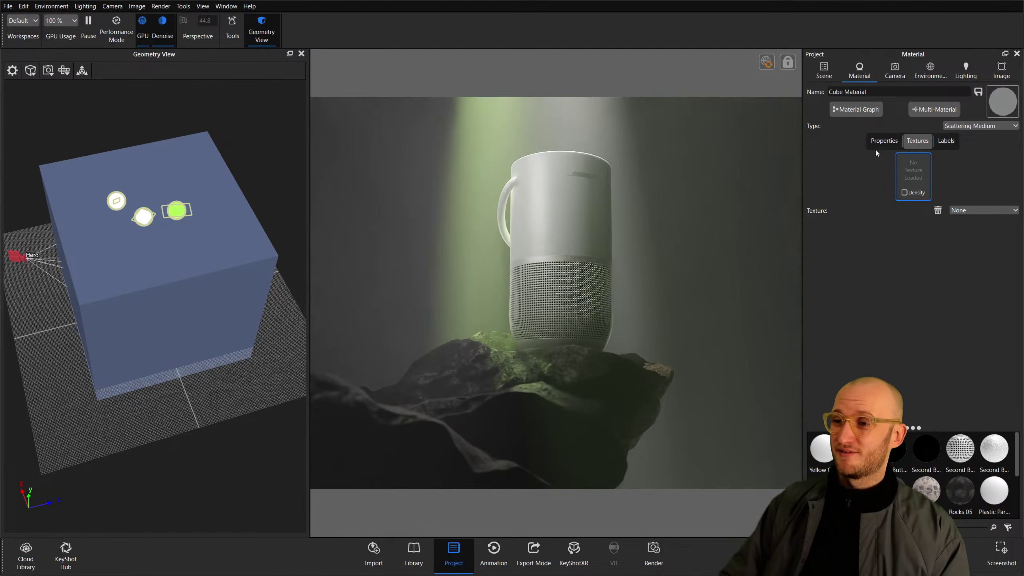
left_click(886, 143)
left_click_drag(912, 180, 906, 182)
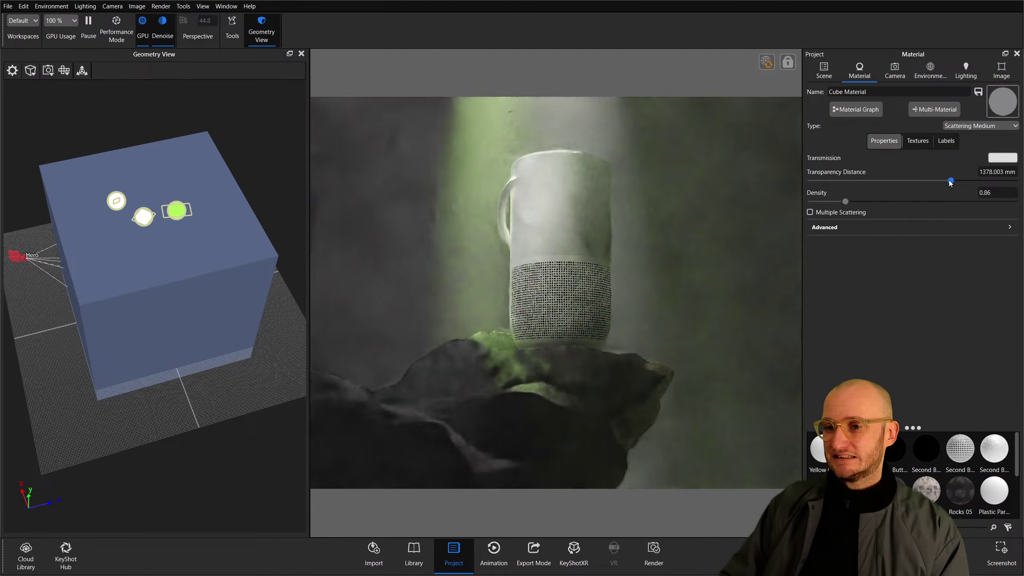
Add a Noise (Texture) to the density of the cube material and set its scale to 100 mm.
left_click(916, 141)
left_click(920, 188)
mouse_move(939, 195)
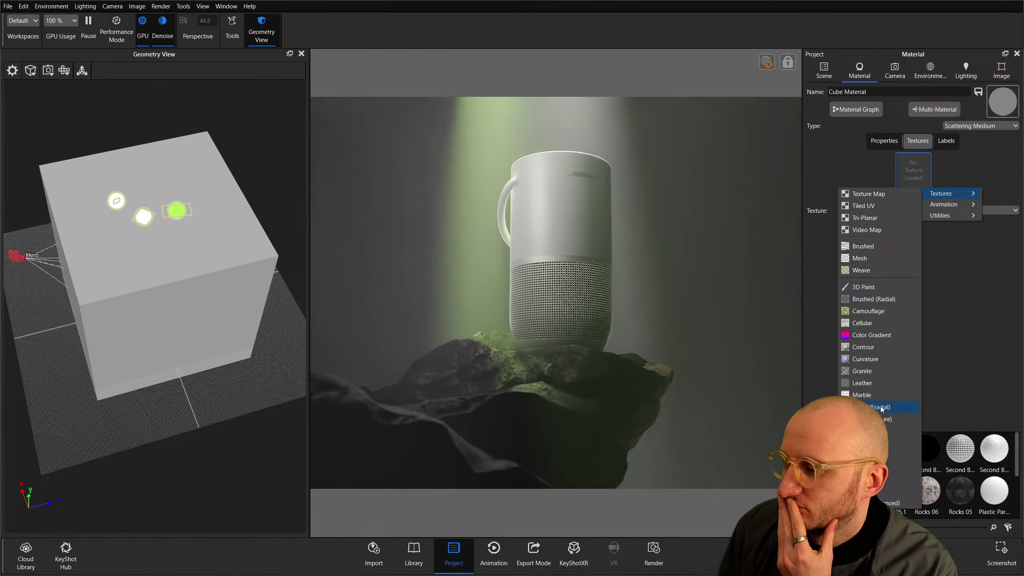
left_click(880, 419)
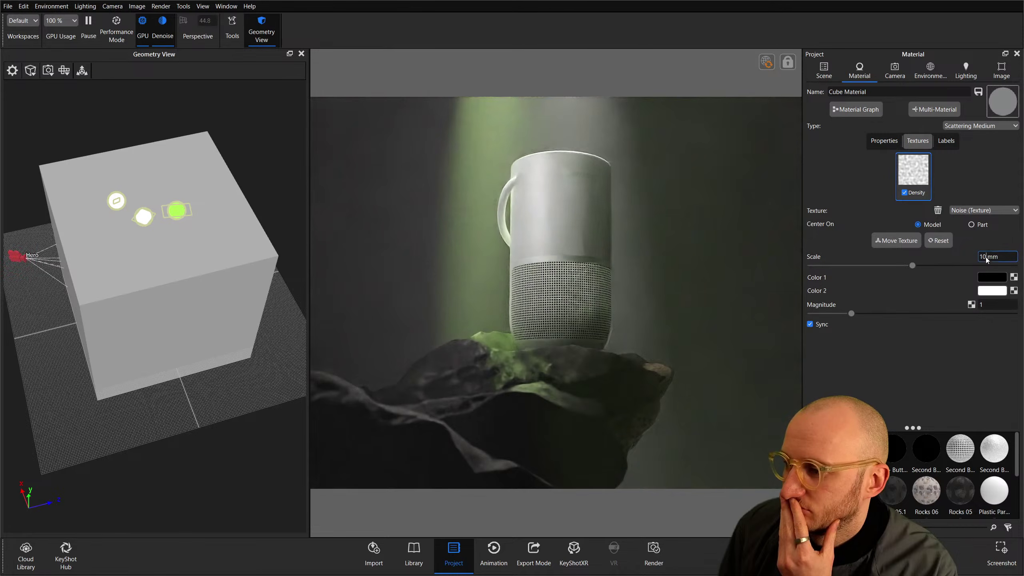
left_click(985, 256)
type("0")
key("Return")
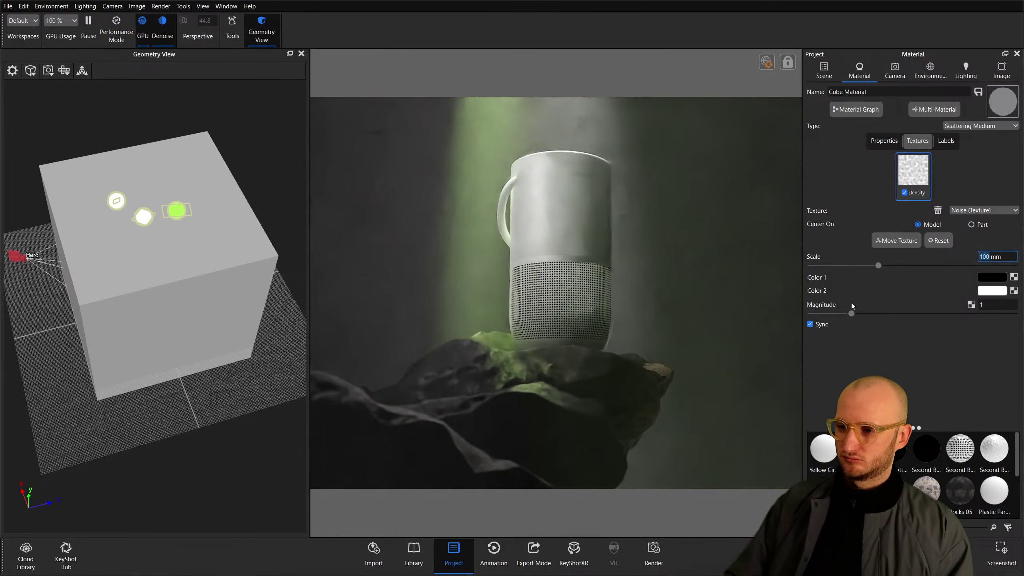
Raise the density noise's magnitude to about 1.485 and reduce its scale to about 78.6 mm.
mouse_move(853, 313)
left_mouse_down()
mouse_move(955, 315)
mouse_move(870, 315)
left_mouse_up()
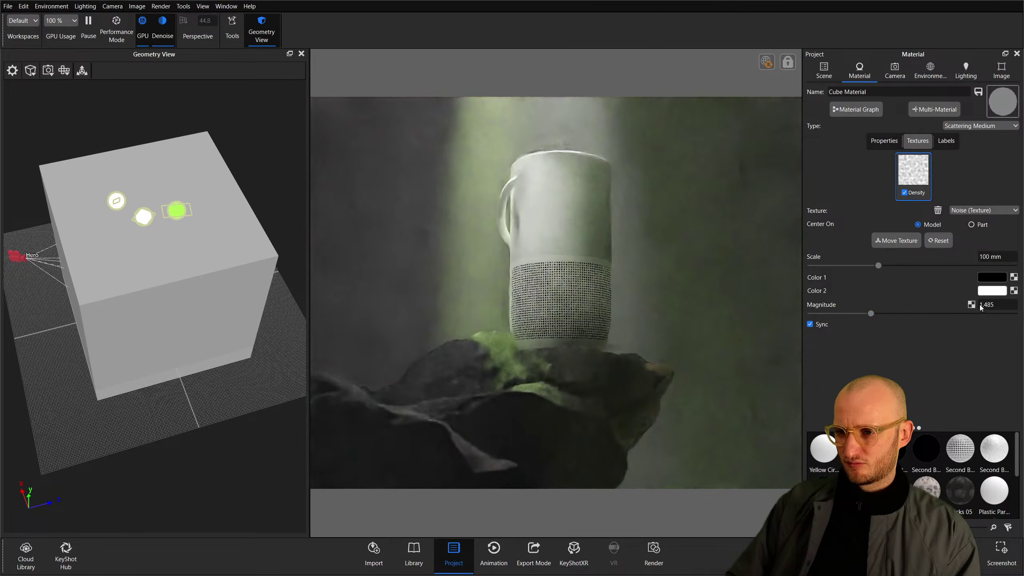
left_click_drag(226, 277, 224, 217)
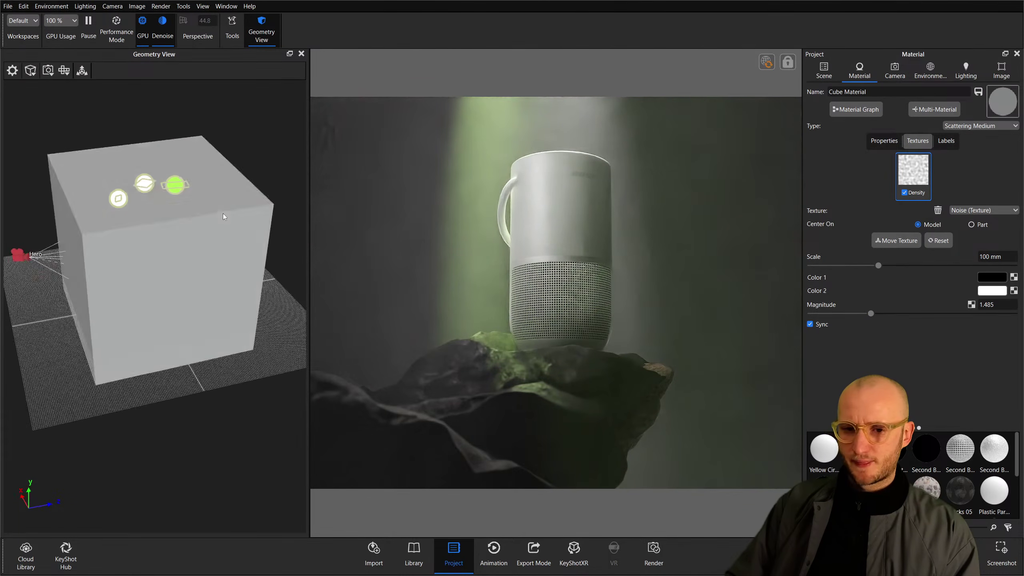
left_click(884, 141)
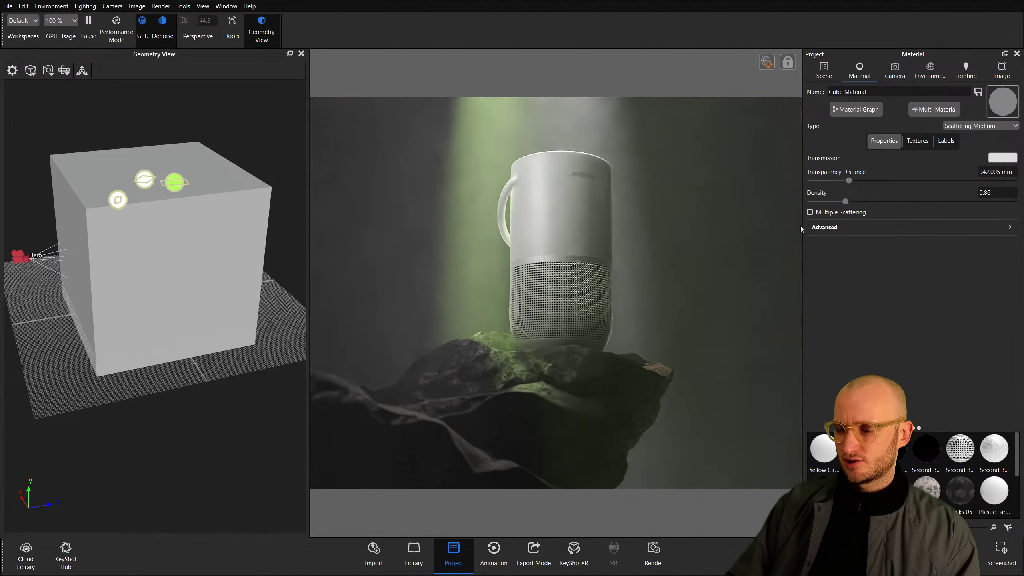
left_click(917, 140)
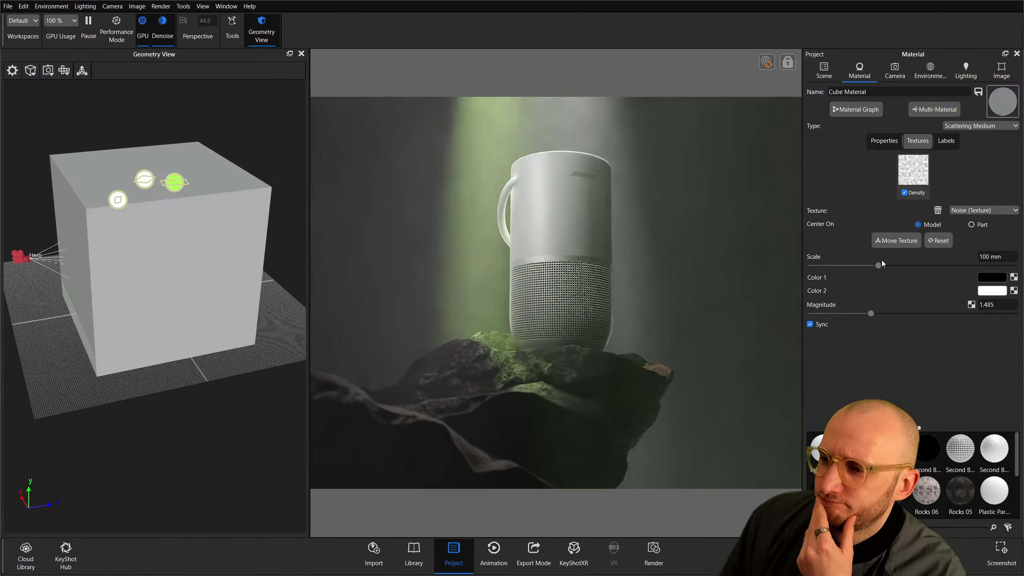
mouse_move(882, 266)
left_mouse_down()
mouse_move(899, 267)
mouse_move(863, 266)
left_mouse_up()
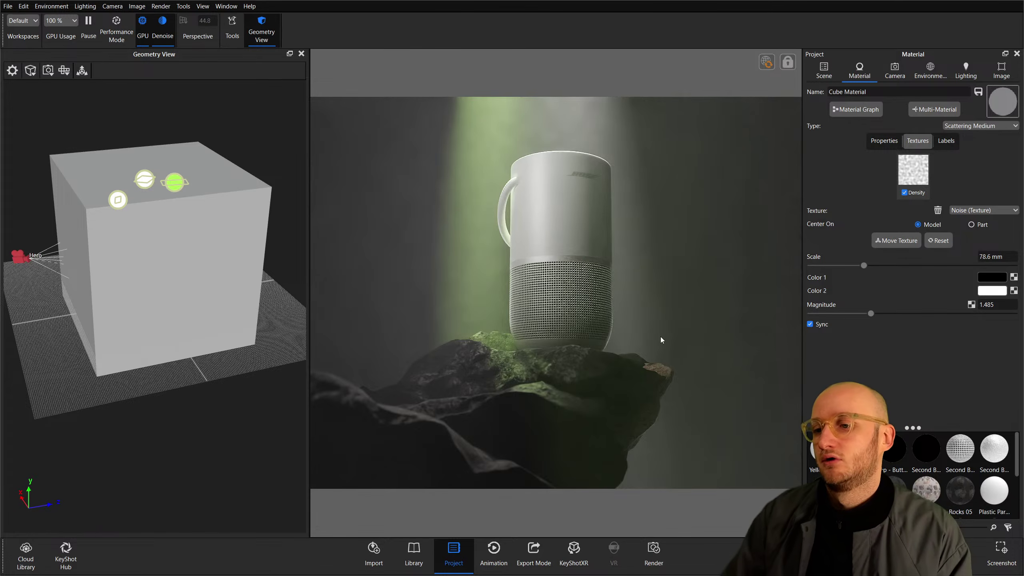
In the cube's material graph, adjust the Noise (Texture) node to a scale of about 82.6 mm and a magnitude of about 2.31.
left_click(883, 140)
left_click(862, 116)
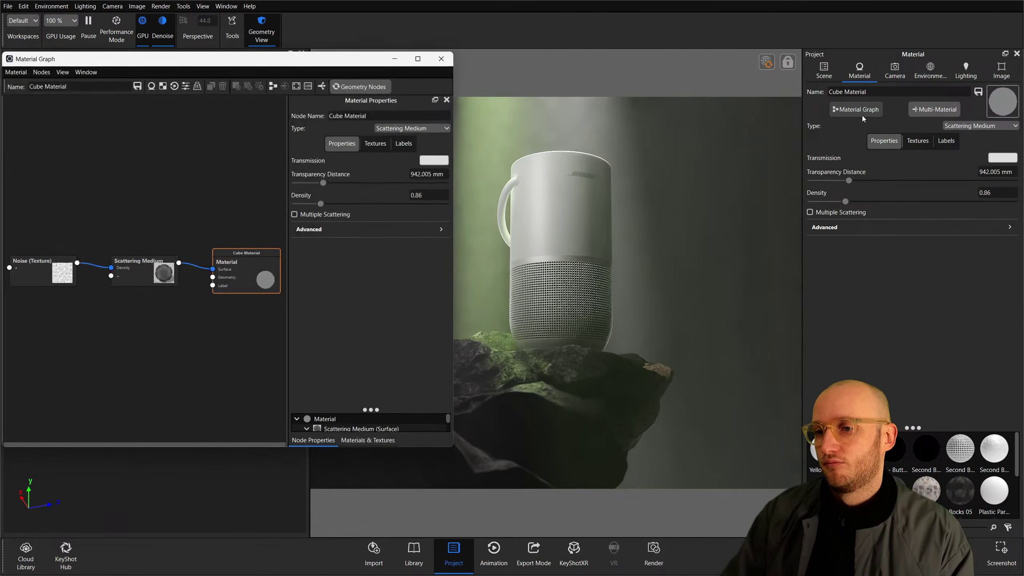
left_click_drag(290, 60, 750, 74)
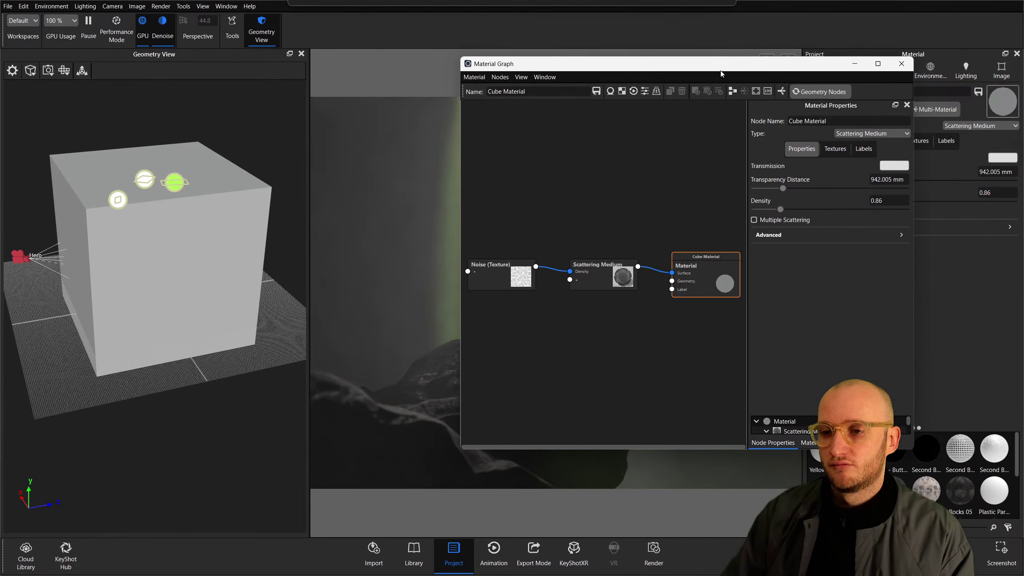
key("super")
left_click(417, 564)
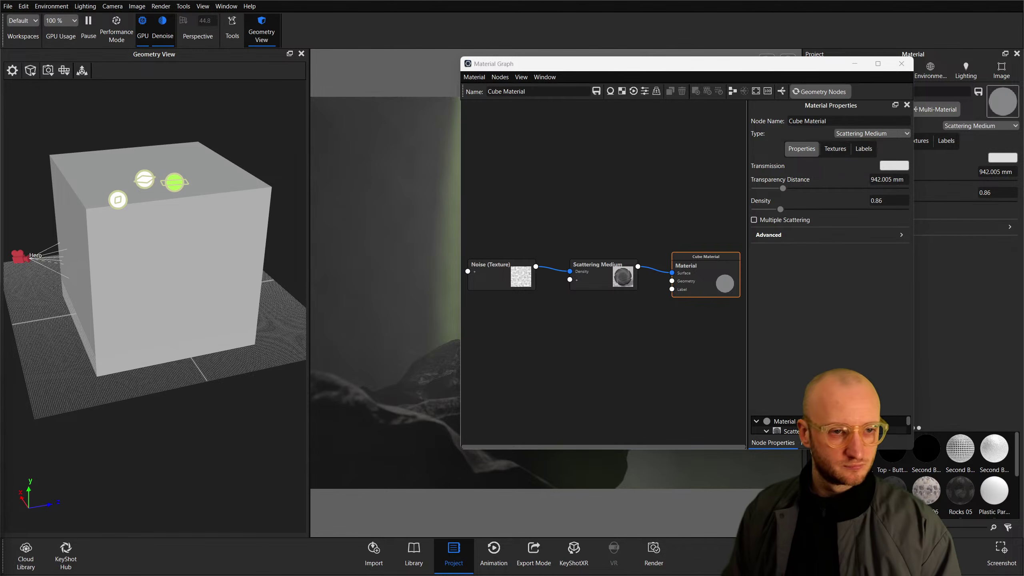
left_click_drag(586, 64, 323, 82)
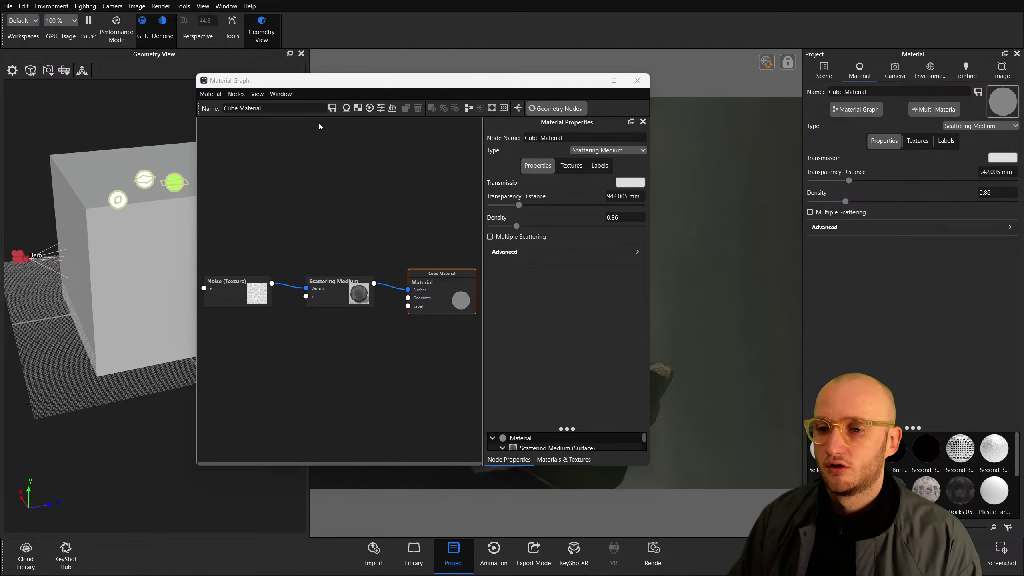
left_click(244, 297)
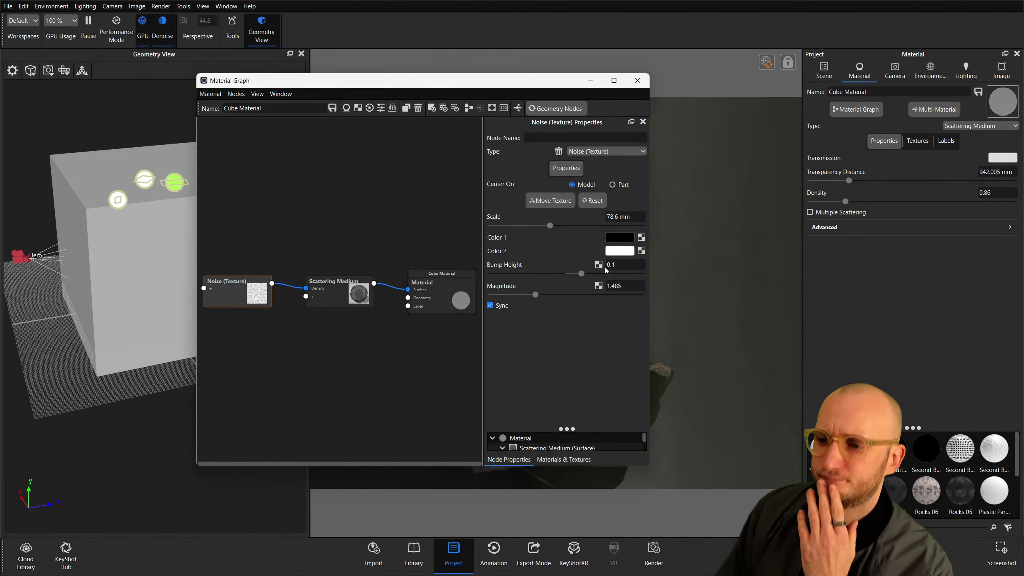
left_click_drag(549, 226, 565, 226)
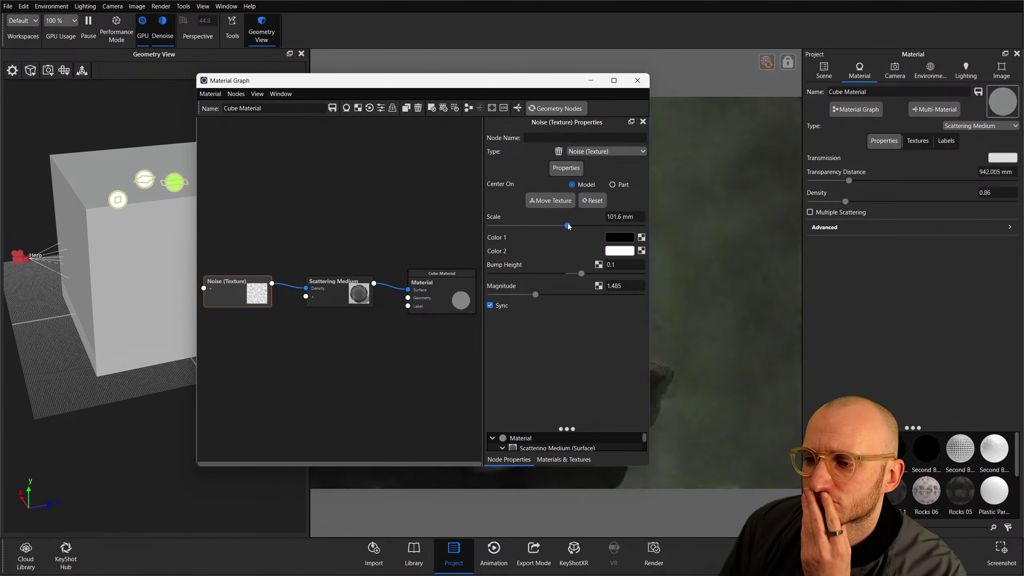
left_click_drag(542, 296, 561, 294)
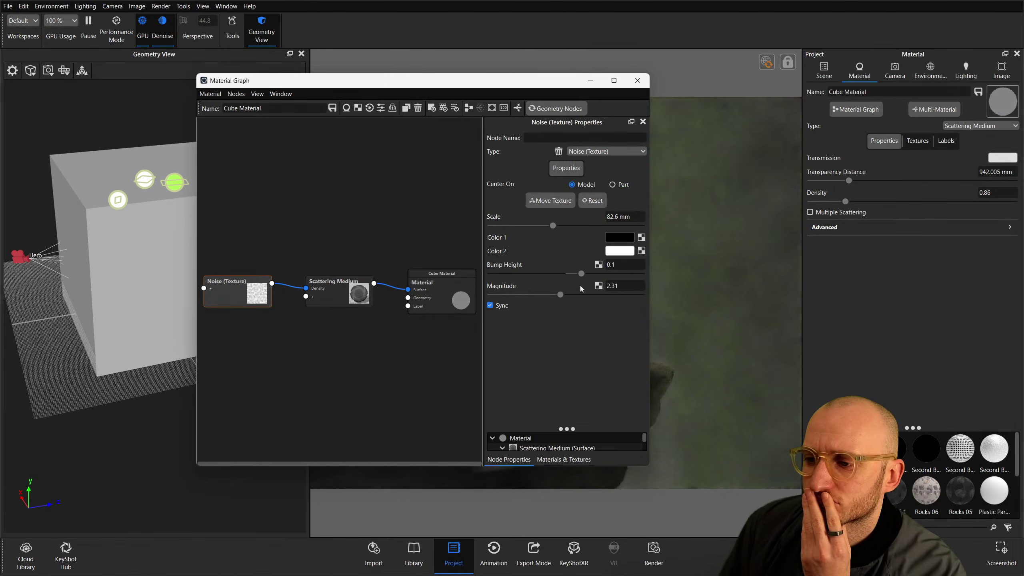
Try a dark grey transmission color, hex 656565, on the cube material and close the material graph to judge the render.
left_click(1002, 158)
left_click_drag(897, 282, 866, 299)
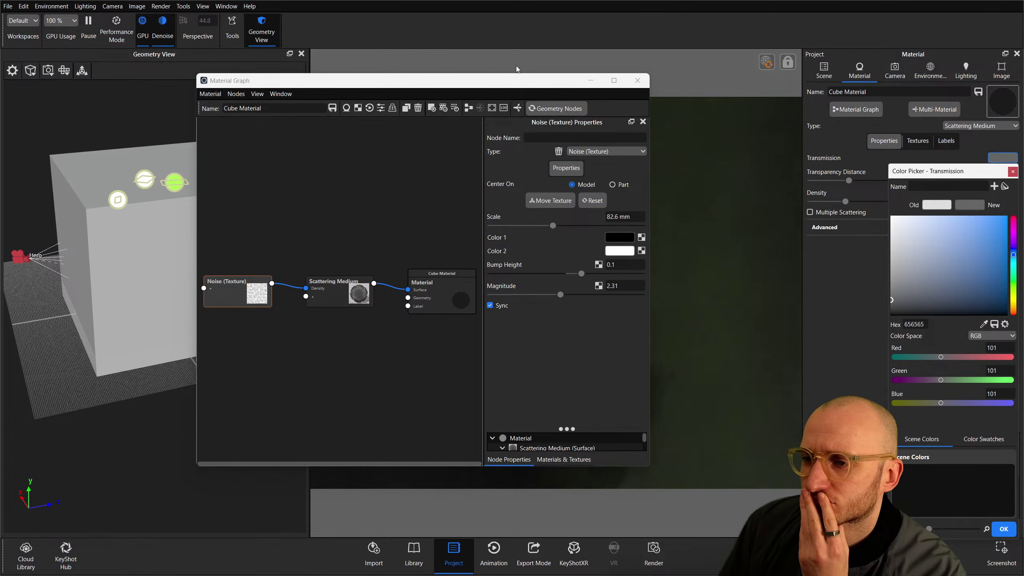
left_click(637, 81)
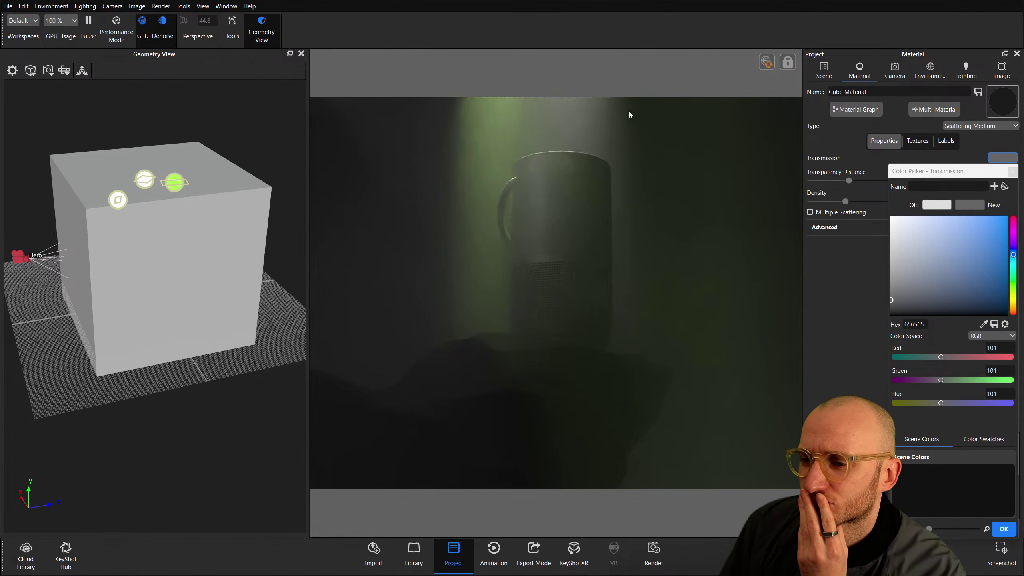
left_click_drag(888, 170, 794, 80)
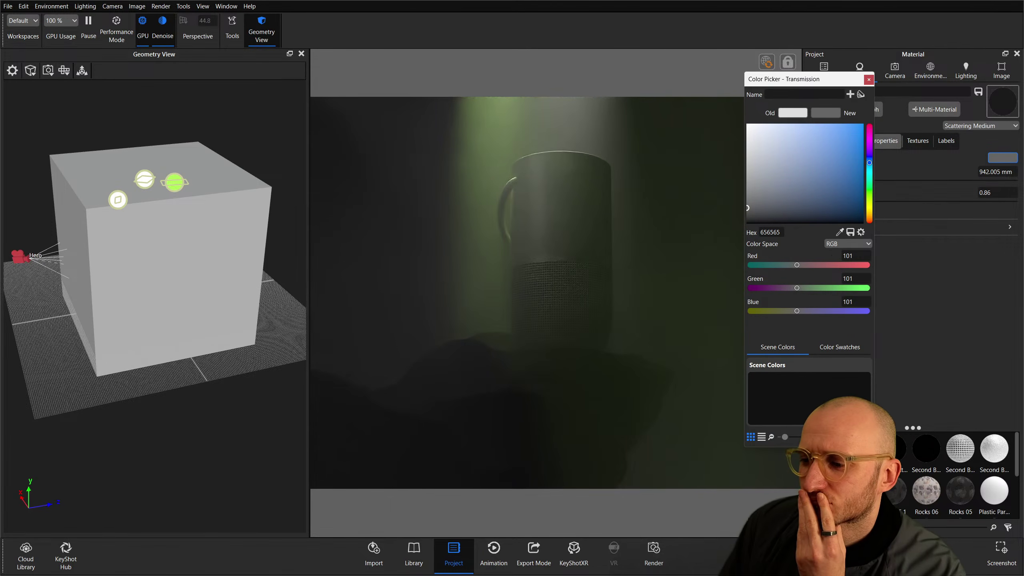
left_click(868, 79)
Set the cube material's transmission color to near-white FAFAFA and its transparency distance to about 2180 mm.
left_click(1002, 157)
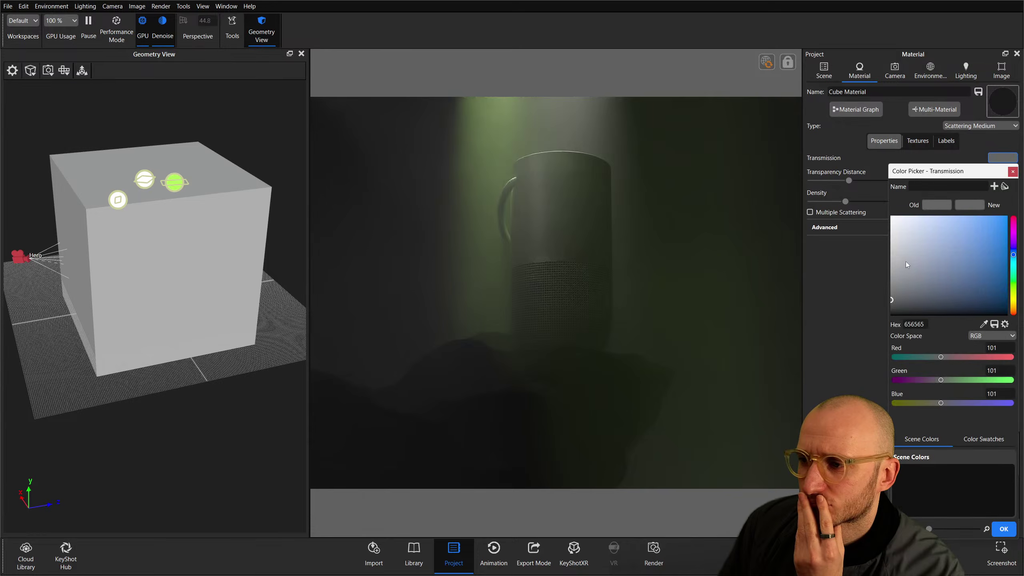
left_click(1011, 530)
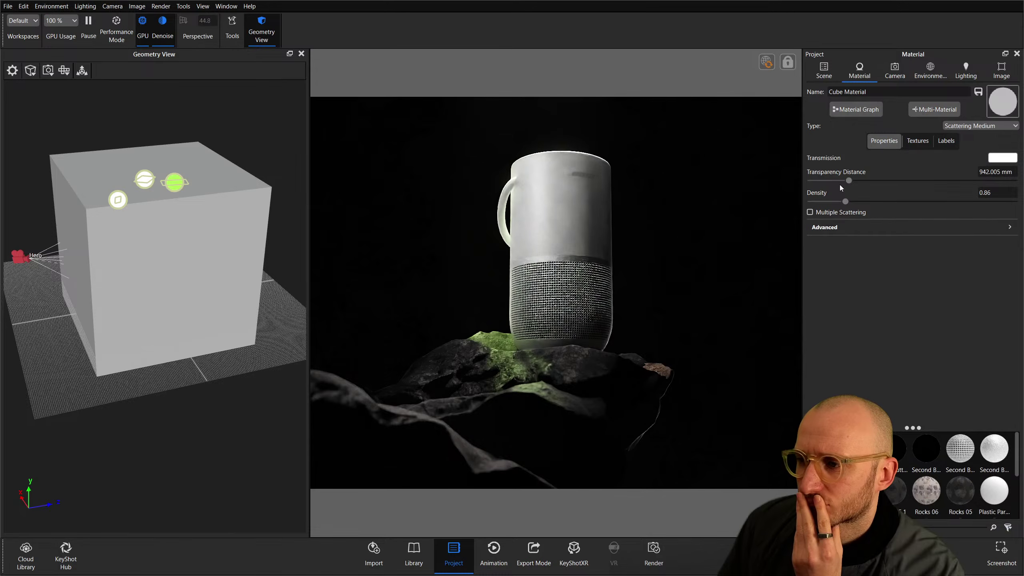
left_click(1002, 157)
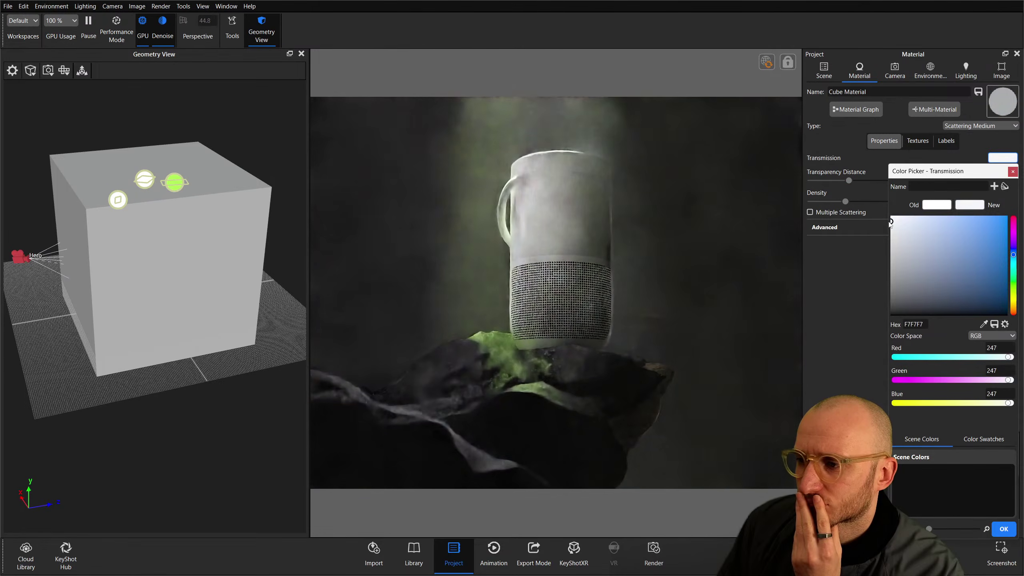
left_click(885, 219)
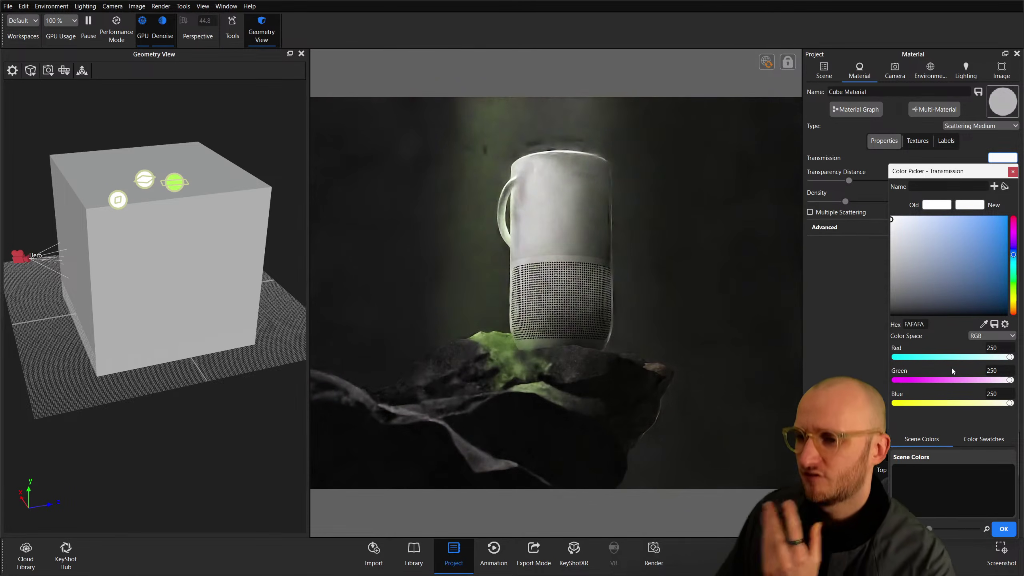
left_click(1005, 530)
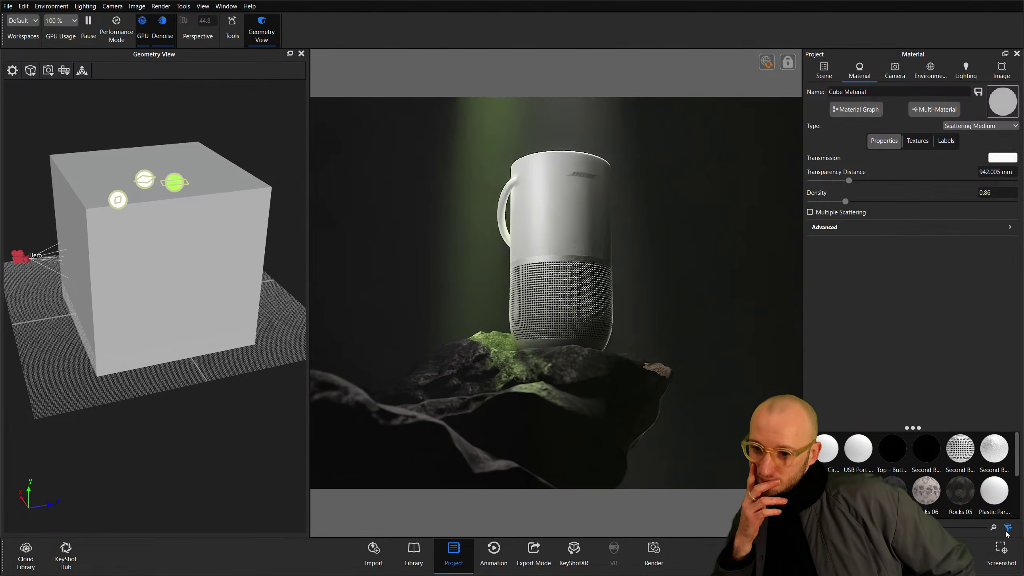
left_click_drag(849, 180, 918, 181)
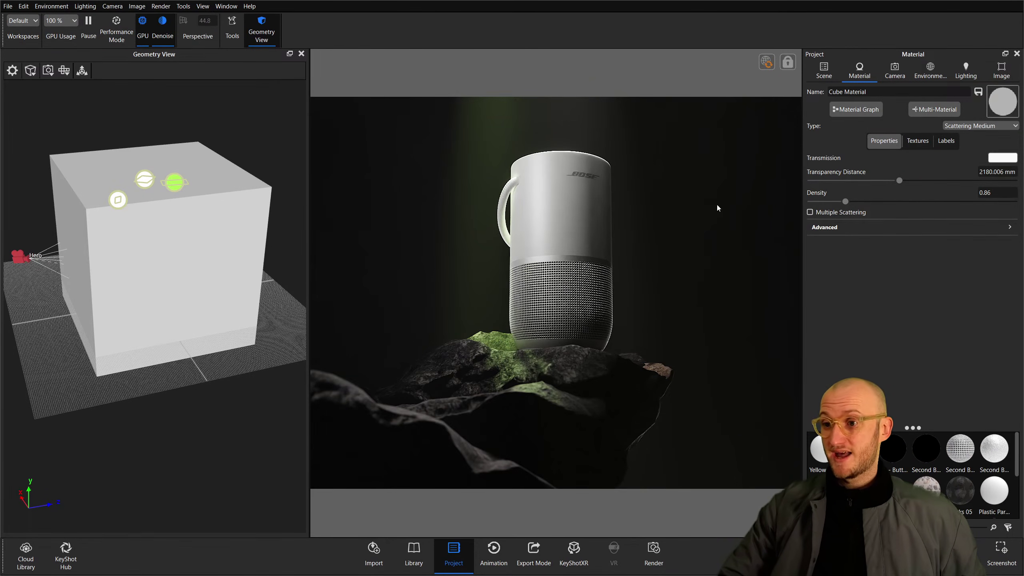
Toggle the environment's Pin #1 light off and on repeatedly in the HDRI Editor to compare its effect on the render, leaving it enabled.
left_click(930, 72)
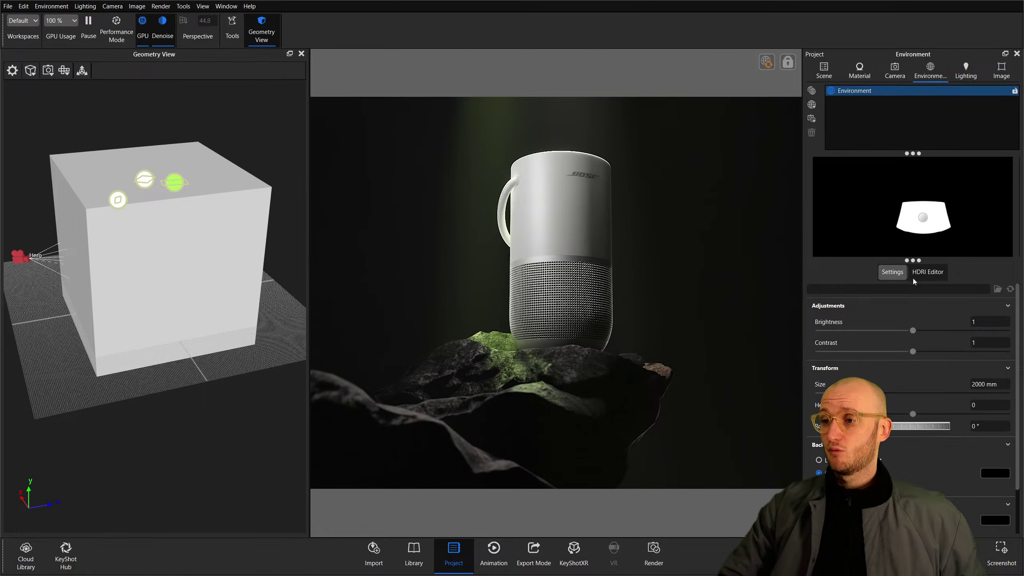
left_click(927, 272)
left_click(840, 303)
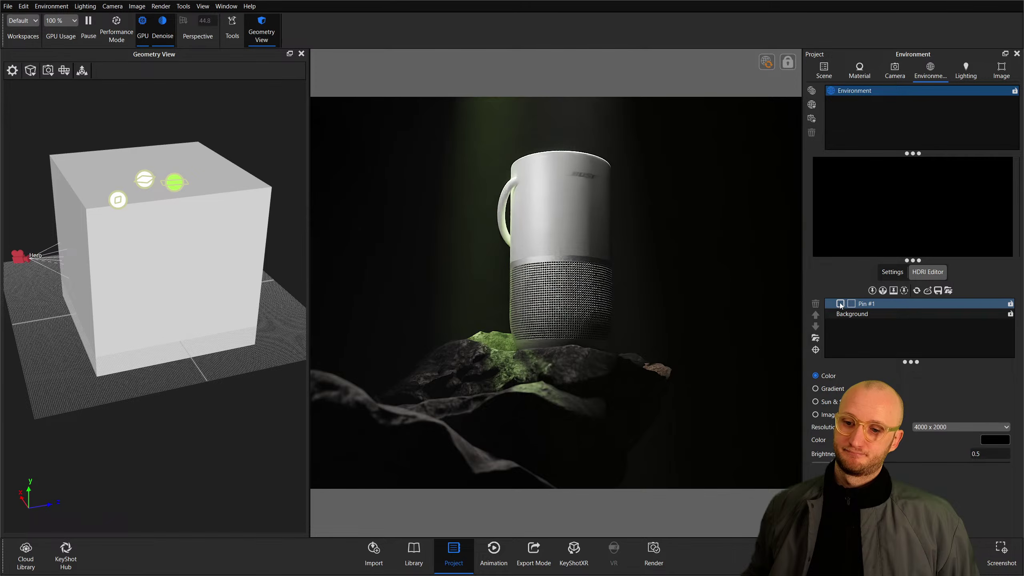
left_click(839, 303)
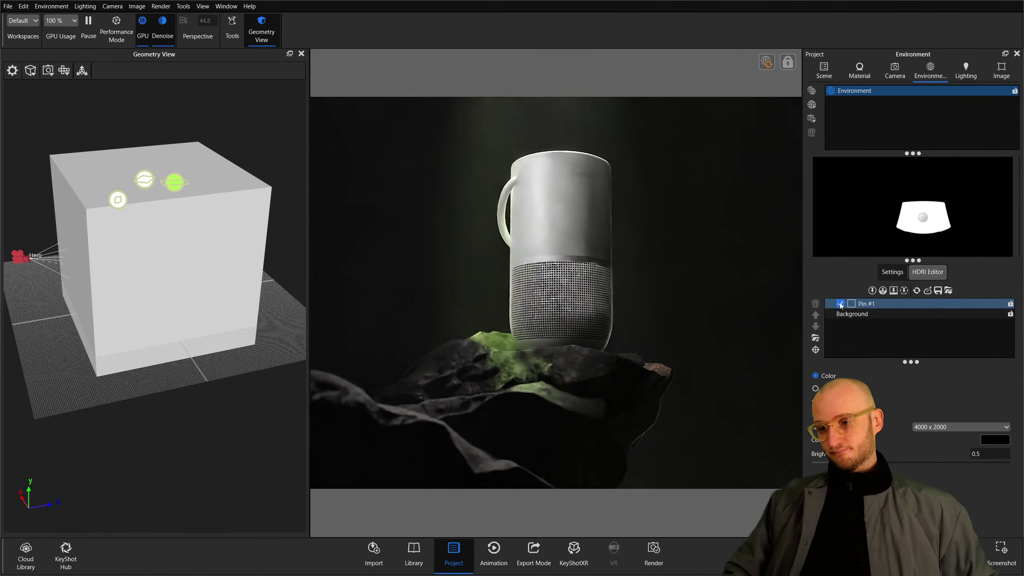
left_click(840, 303)
left_click(840, 304)
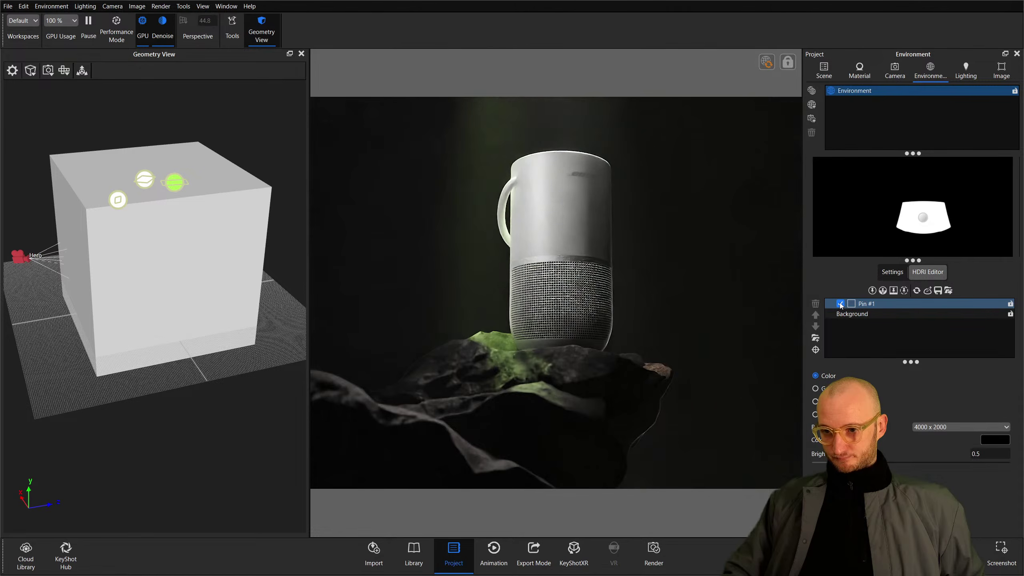
left_click(840, 303)
left_click(840, 304)
left_click(839, 303)
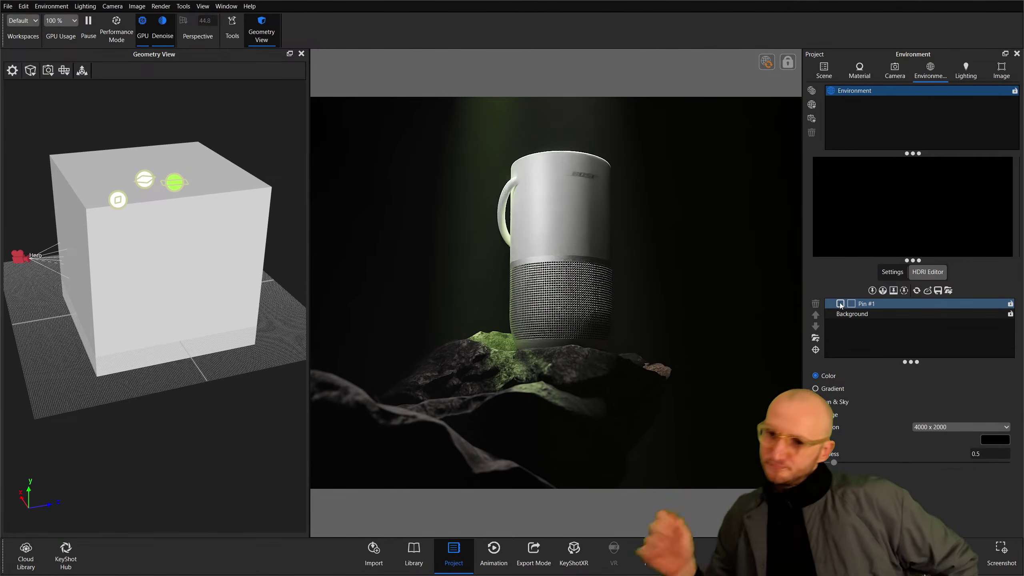
left_click(840, 304)
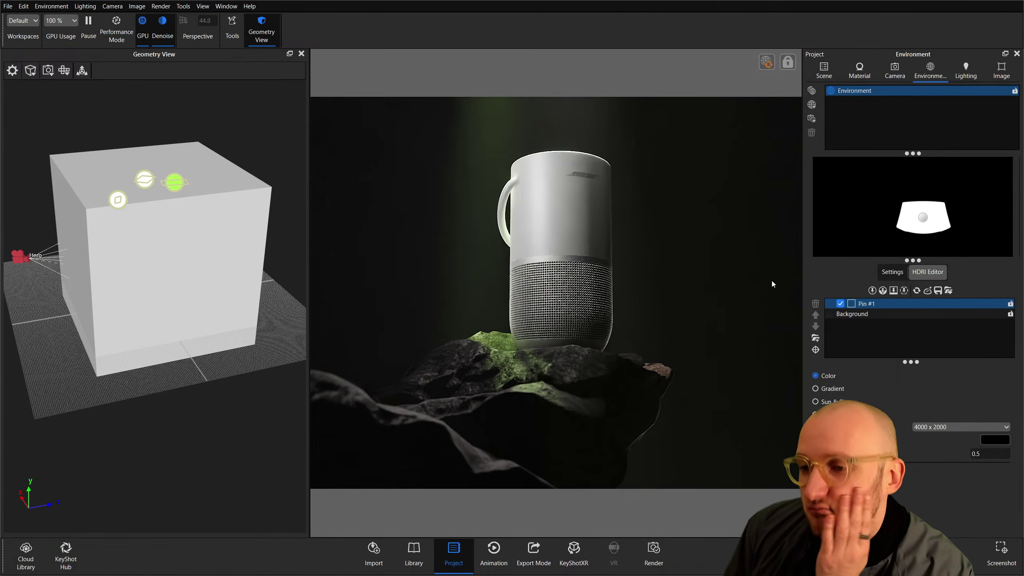
Open the cube material's density texture settings and dismiss the OneDrive setup window.
double_click(714, 283)
left_click(917, 141)
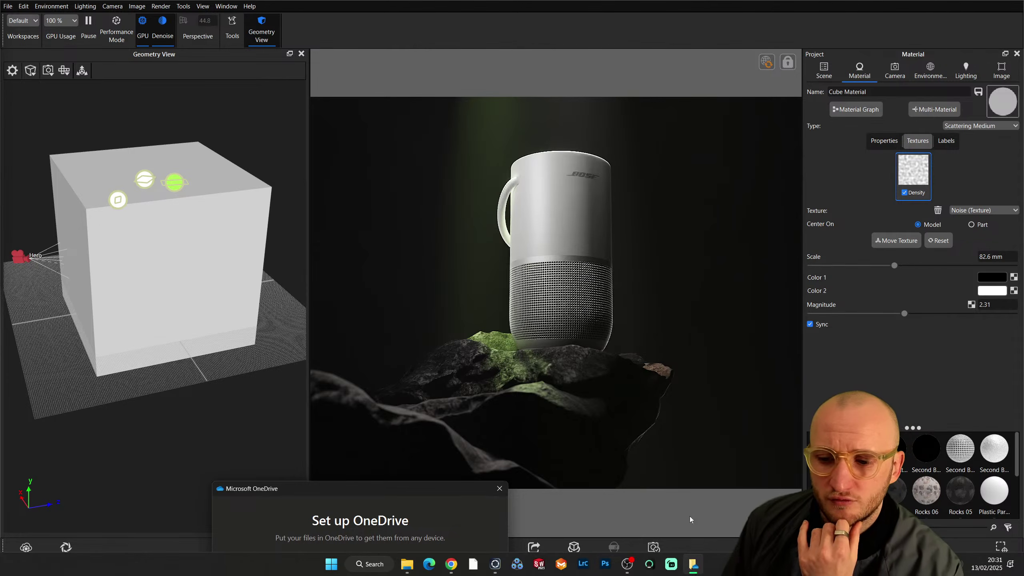
left_click(499, 487)
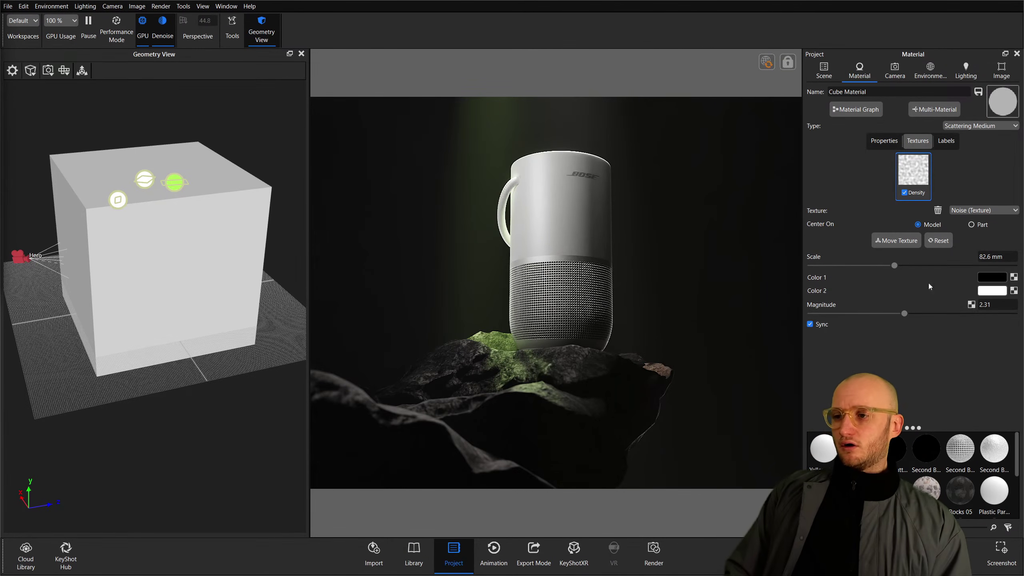
Switch to the Free Camera and select the fog cube in a wider view that takes in the lights and rocks.
left_click(894, 70)
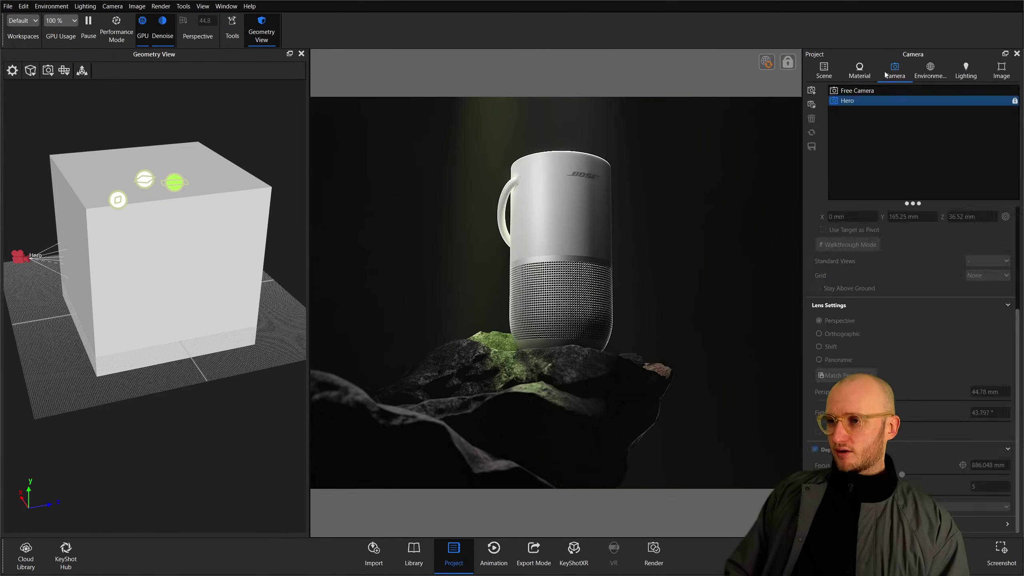
left_click(849, 92)
scroll(618, 379, "down", 5)
scroll(616, 379, "up", 1)
left_click(823, 71)
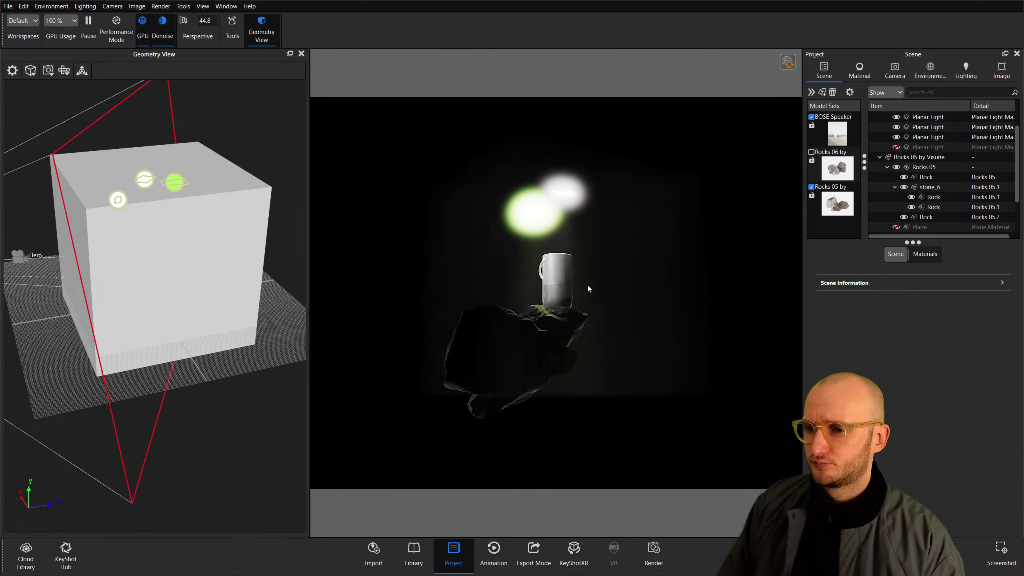
left_click(581, 317)
Open the cube's material graph and preview only the Noise (Texture) node's pattern on the cube.
left_click(858, 71)
left_click(856, 109)
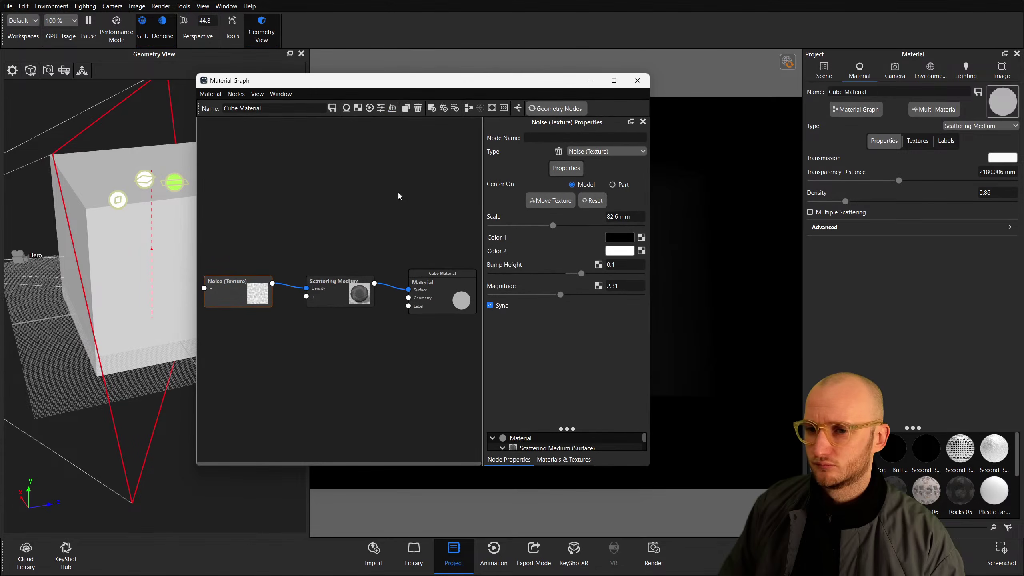
left_click_drag(401, 83, 941, 134)
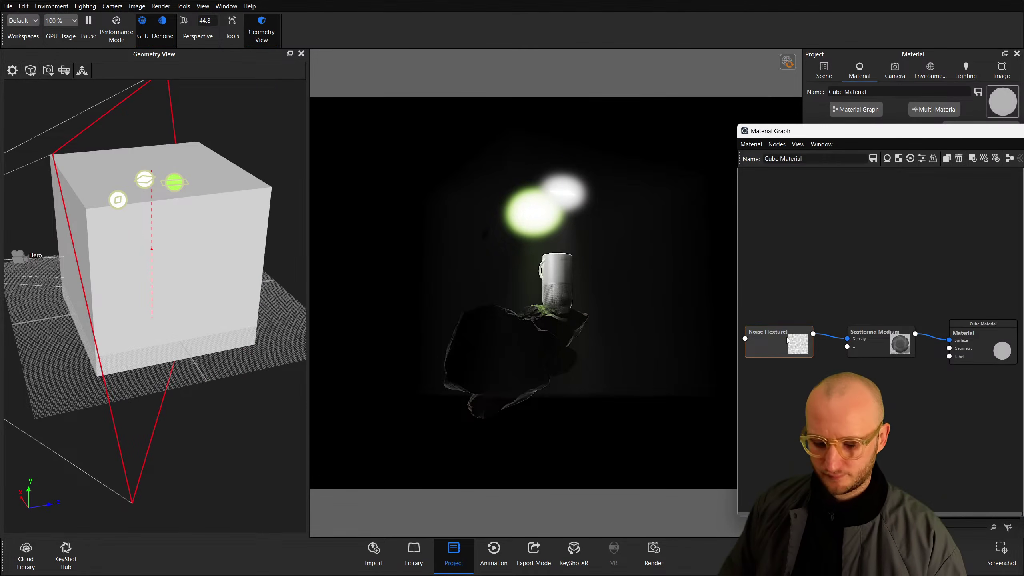
key("c")
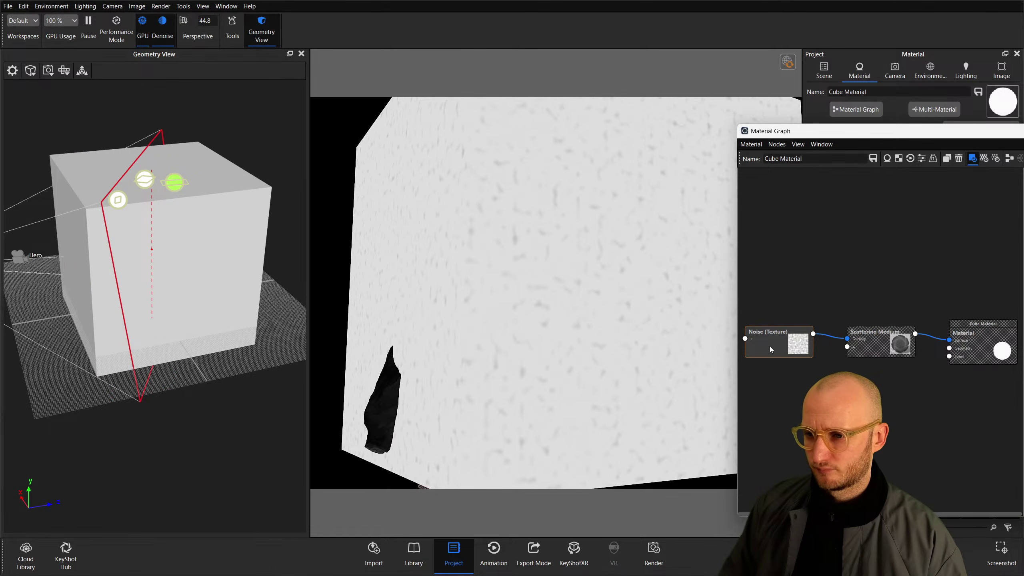
double_click(765, 331)
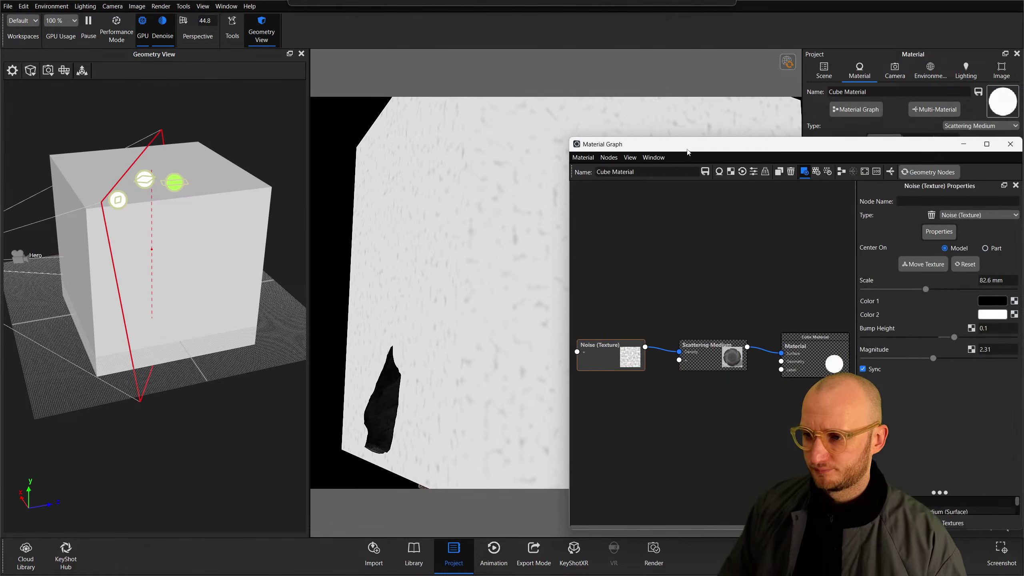
Lower the Noise (Texture) node's magnitude to about 1.105 and set its scale to 200 mm.
left_click_drag(931, 359, 897, 364)
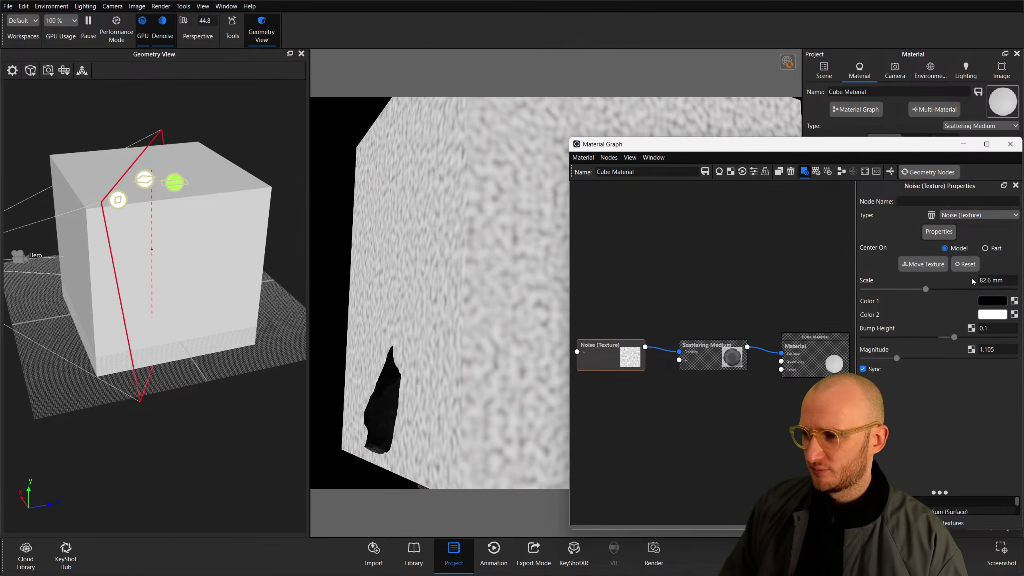
type("200")
key("Return")
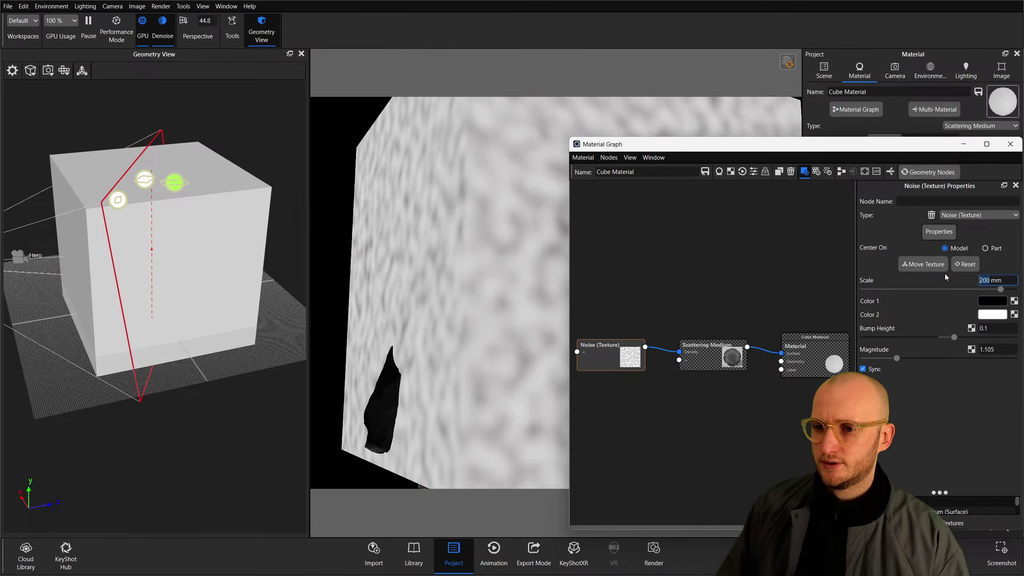
Insert a Color To Number node between the noise and the scattering density, with Input From about 0.449 and Input To about 0.846.
left_click(923, 264)
left_click_drag(640, 358, 570, 365)
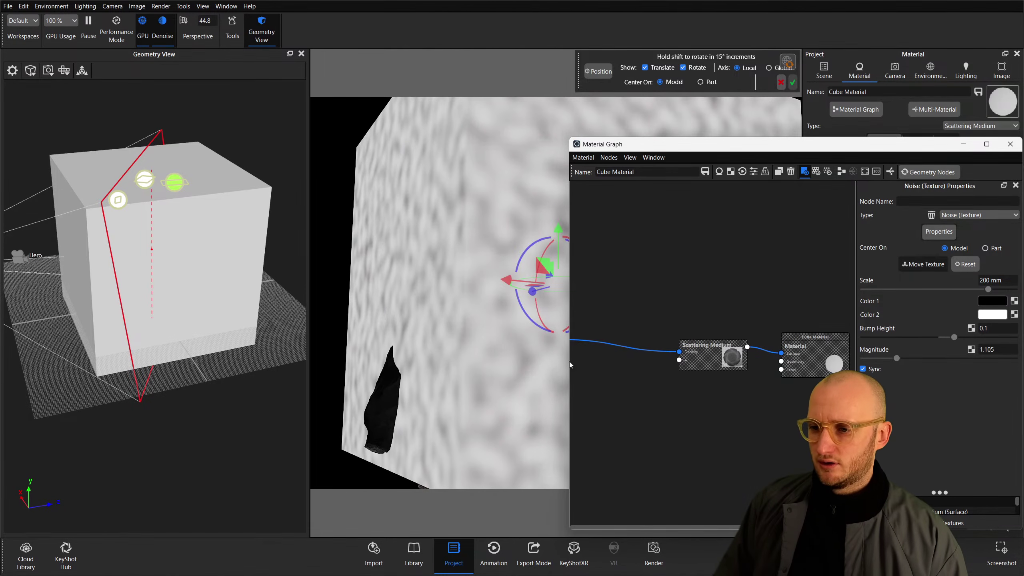
right_click(611, 344)
mouse_move(630, 379)
left_click(704, 439)
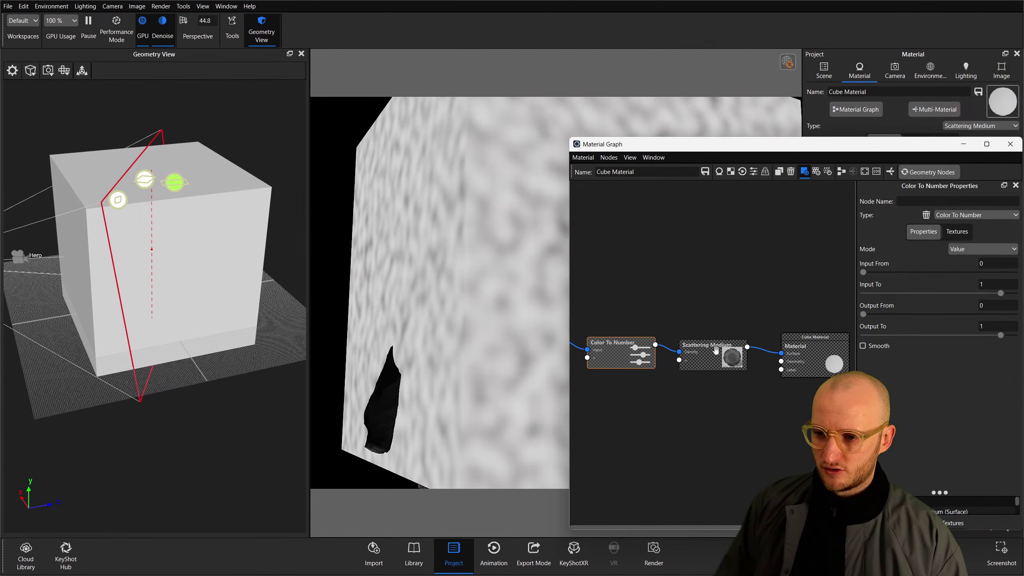
left_click_drag(874, 273, 887, 271)
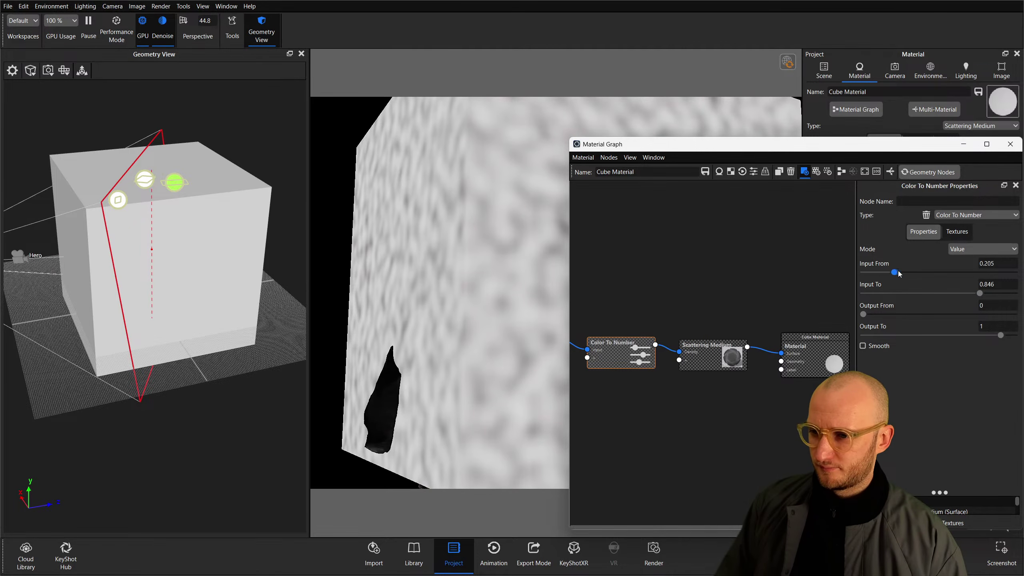
left_click_drag(899, 273, 930, 272)
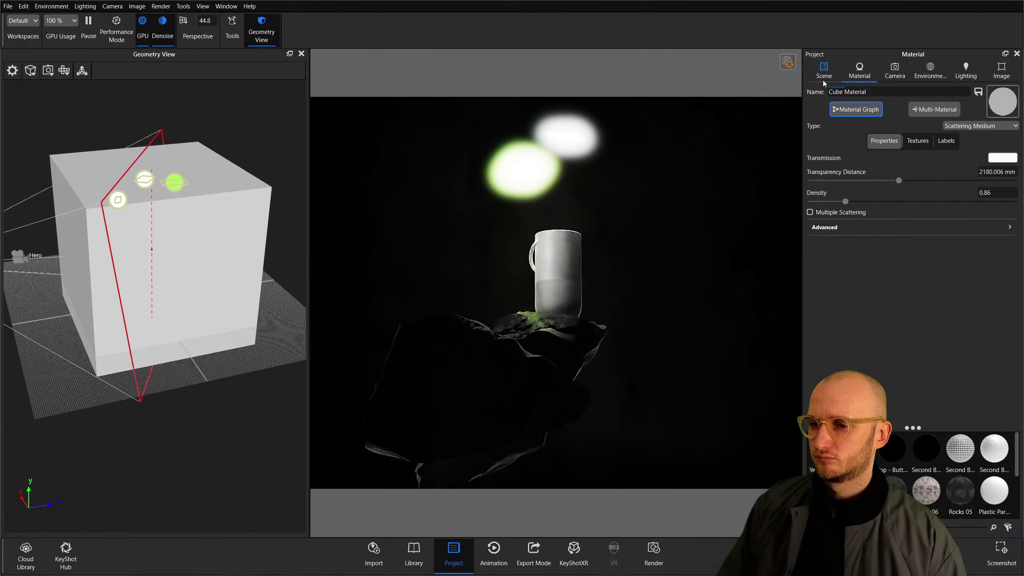
Return to the Hero camera and reduce the cube material's transparency distance to about 625 mm.
left_click(894, 71)
left_click(852, 100)
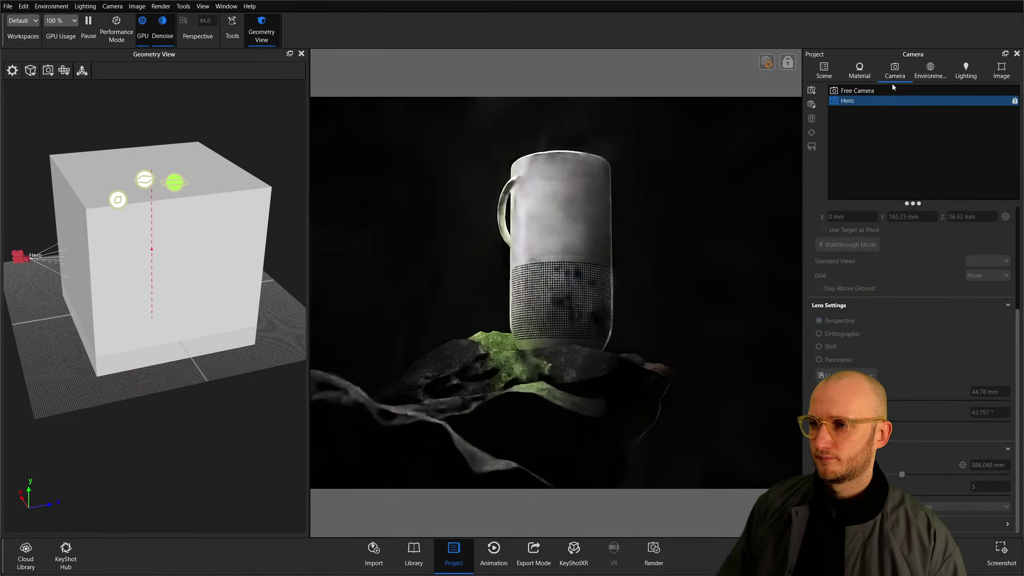
double_click(675, 215)
left_click_drag(898, 182, 836, 182)
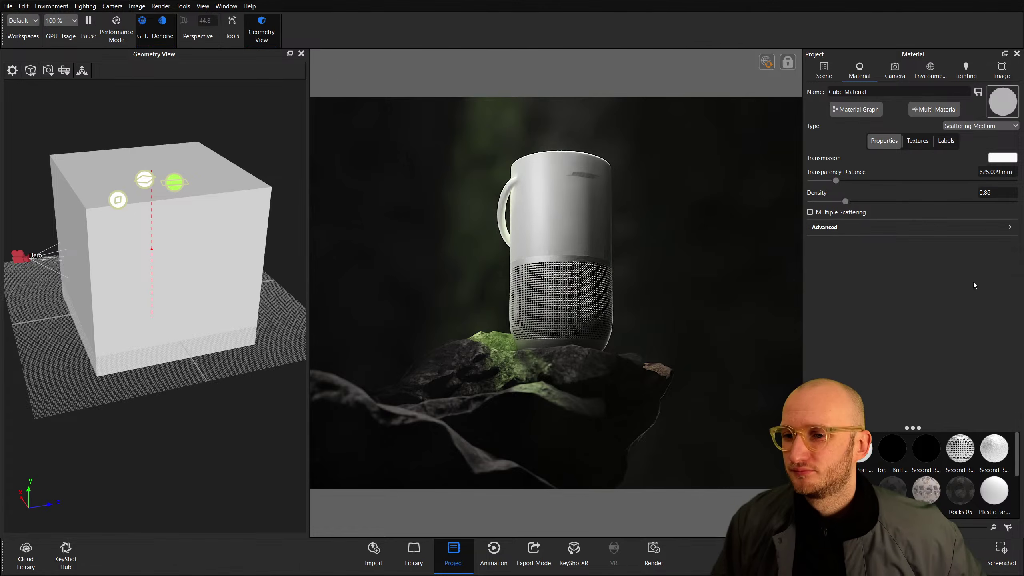
left_click(918, 140)
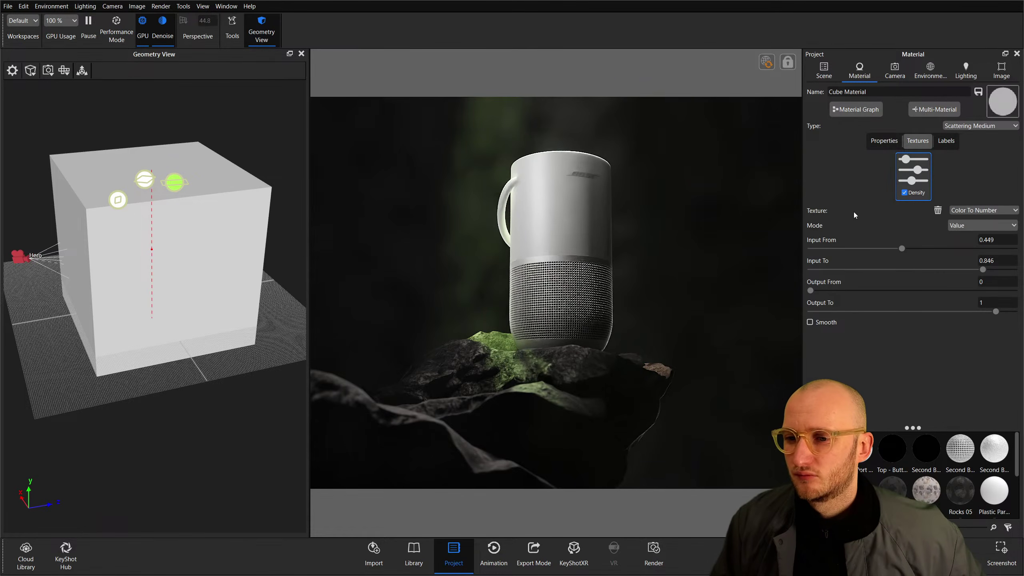
left_click(884, 140)
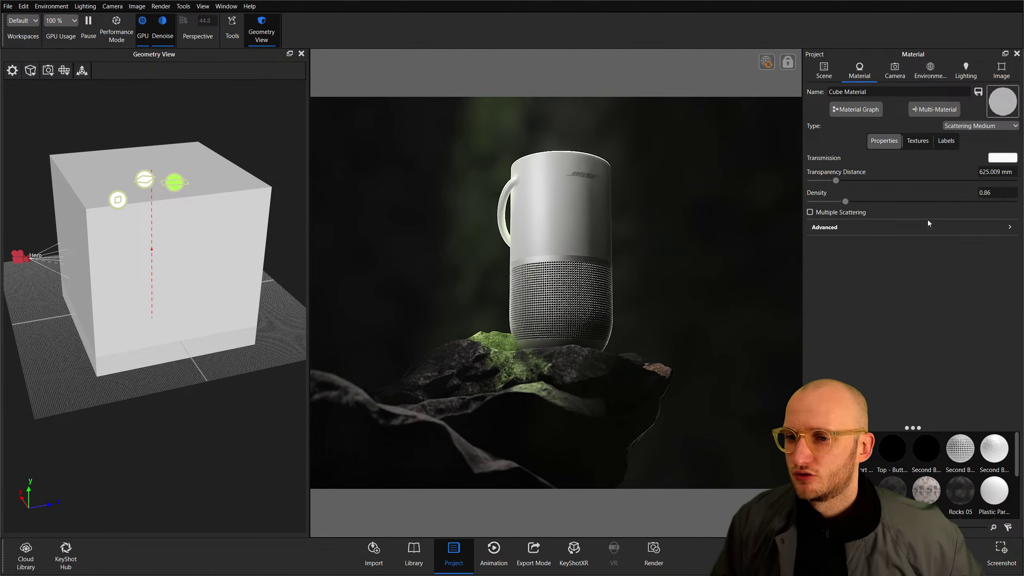
left_click(919, 142)
left_click(892, 145)
left_click(913, 144)
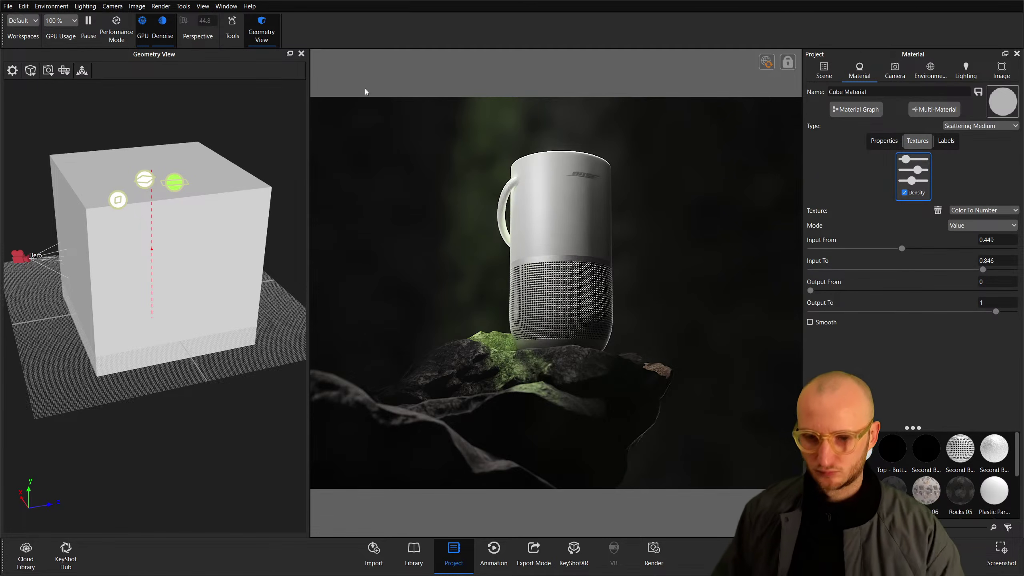
left_click(884, 142)
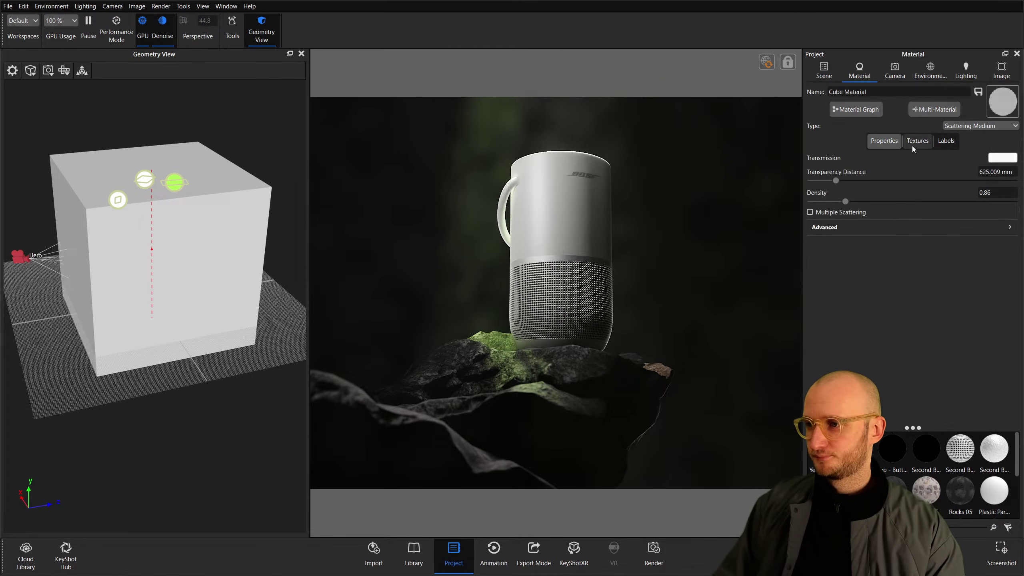
left_click(924, 141)
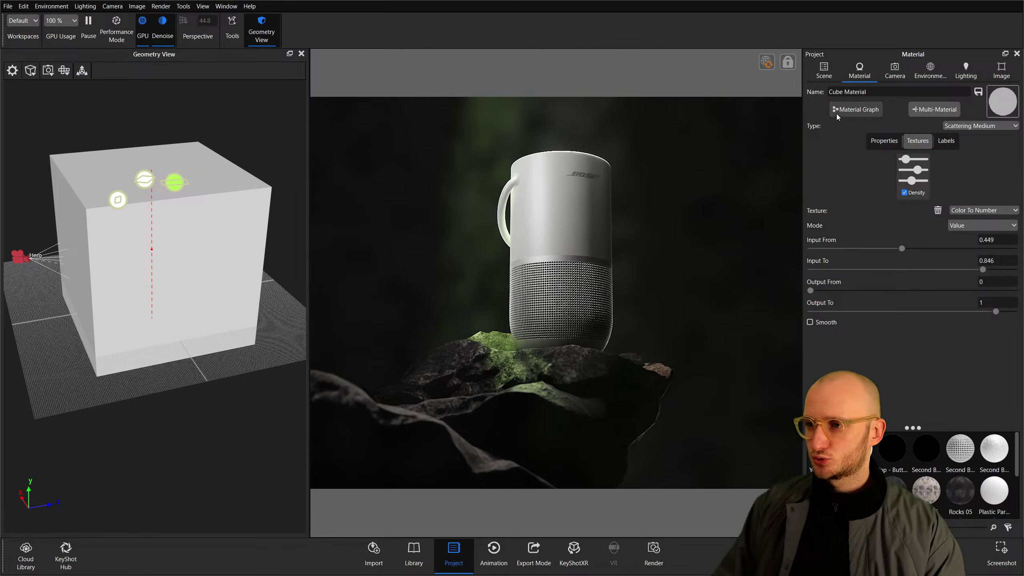
Reopen the cube's material graph and raise the Noise (Texture) node's scale to about 411 mm.
left_click(854, 112)
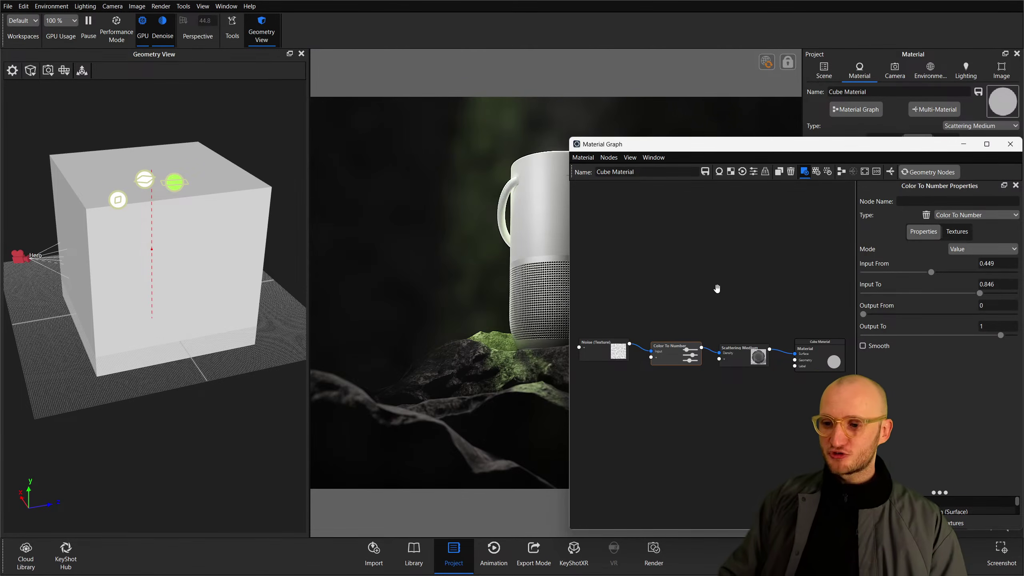
left_click(625, 355)
left_click_drag(923, 289, 986, 289)
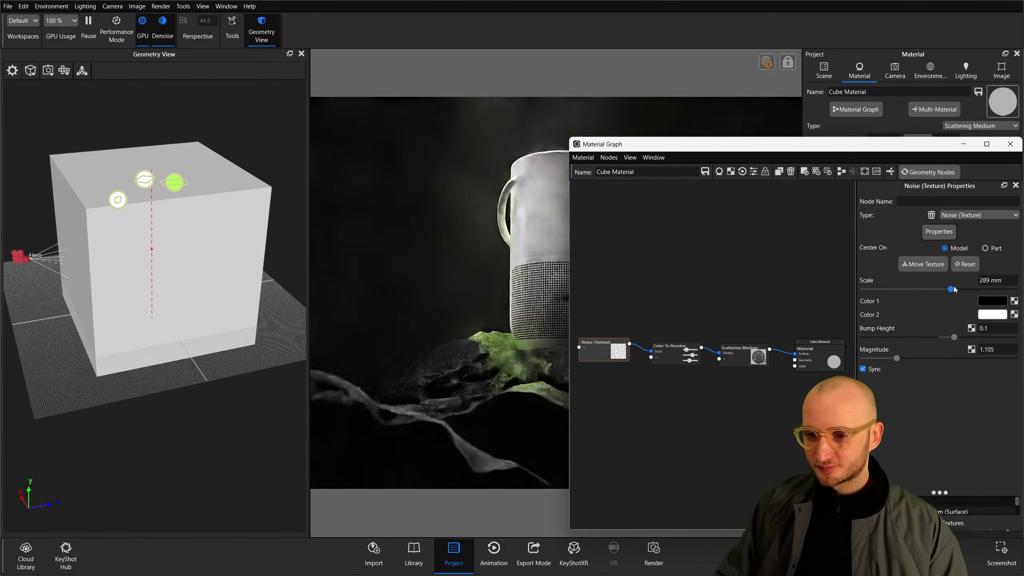
Rearrange the material graph window and resize the surrounding panels so the speaker render stays visible beside the graph.
left_click_drag(836, 144, 62, 121)
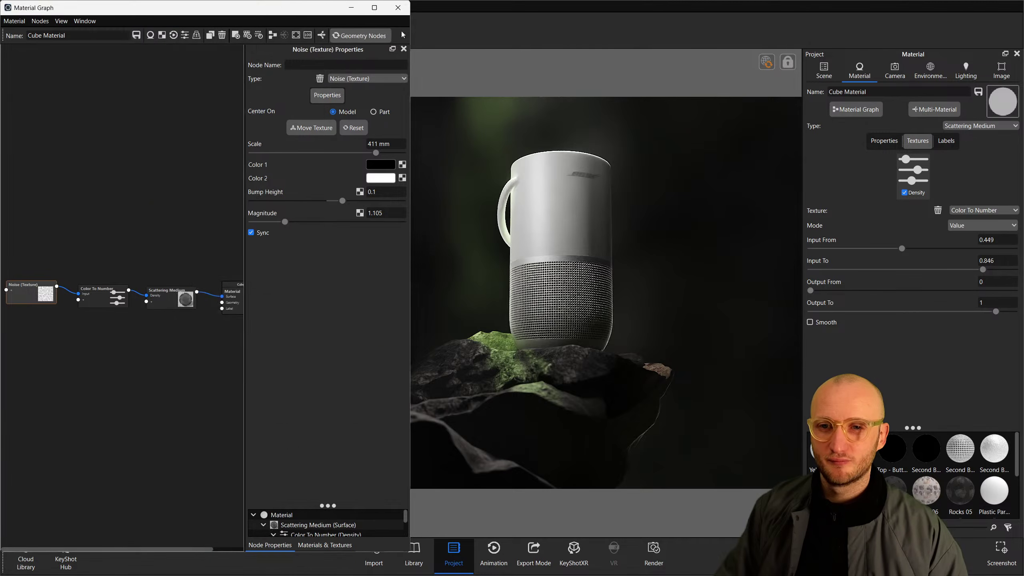
key("super+Down")
left_click_drag(309, 66, 360, 66)
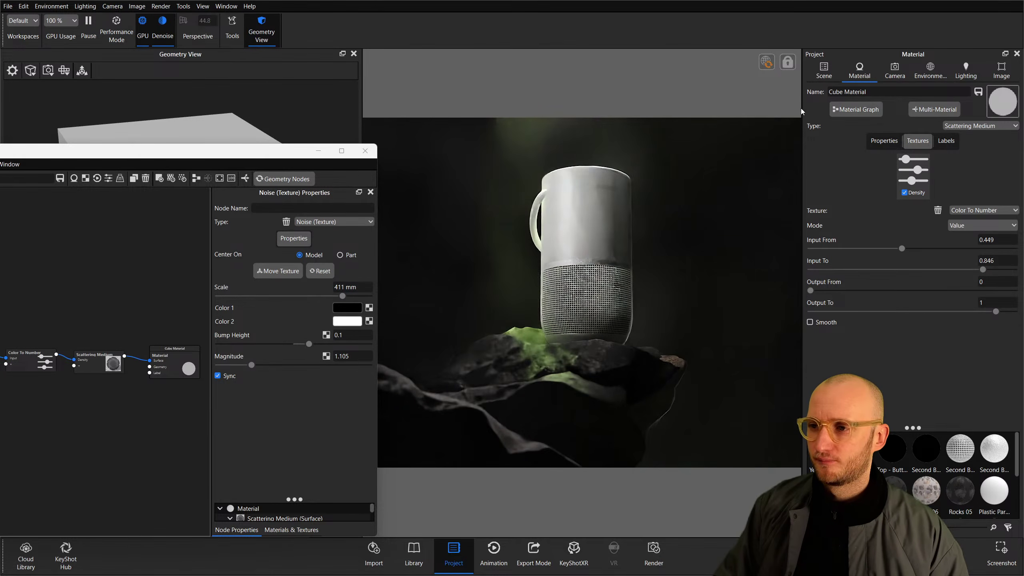
left_click_drag(802, 109, 862, 110)
left_click_drag(210, 151, 1, 203)
left_click_drag(508, 176, 446, 176)
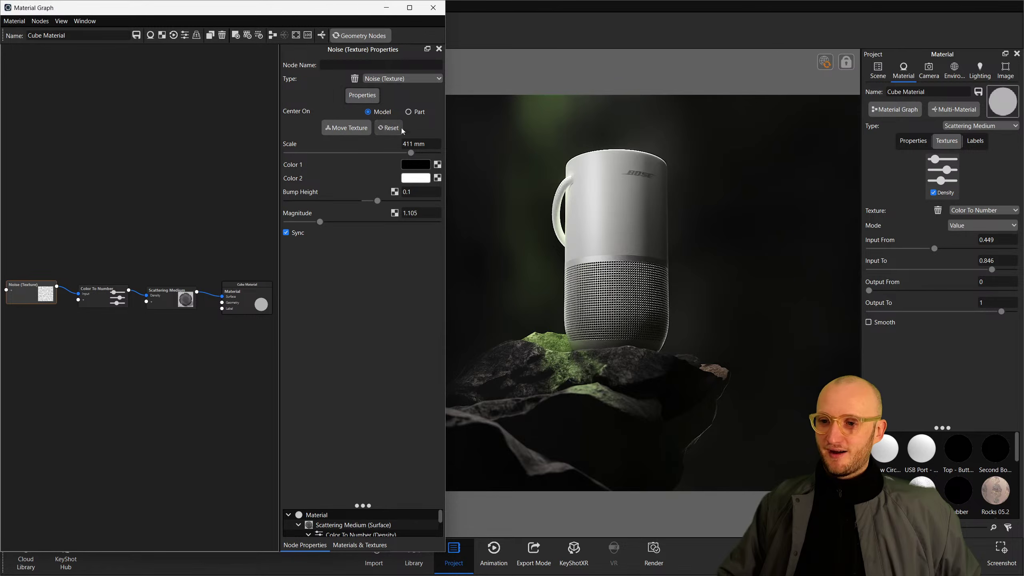
Try several scales for the Noise (Texture) node, settle on about 376 mm, and close the material graph.
left_click_drag(411, 156, 373, 170)
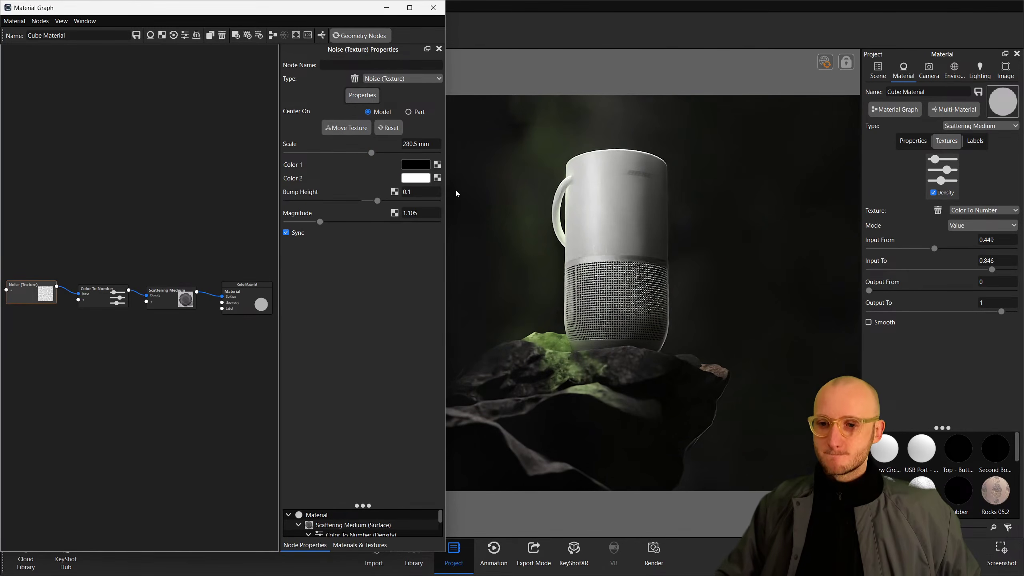
left_click_drag(445, 191, 364, 190)
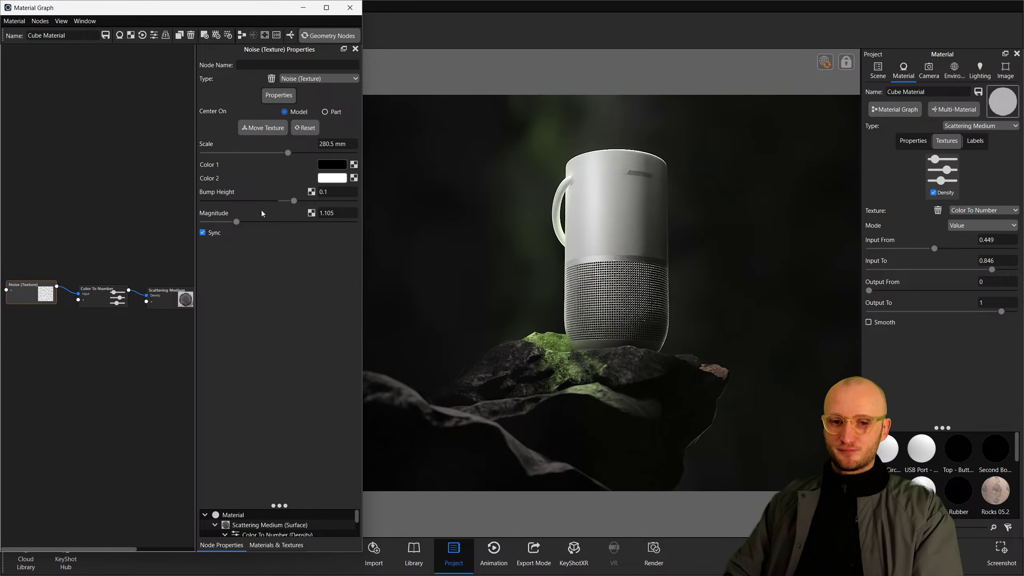
left_click_drag(287, 153, 322, 153)
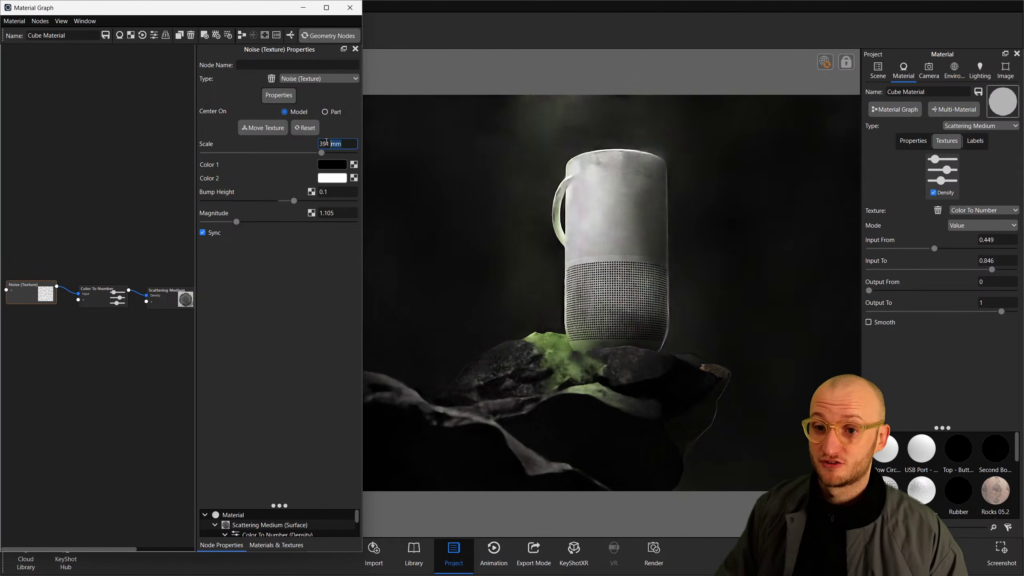
type("450")
key("Return")
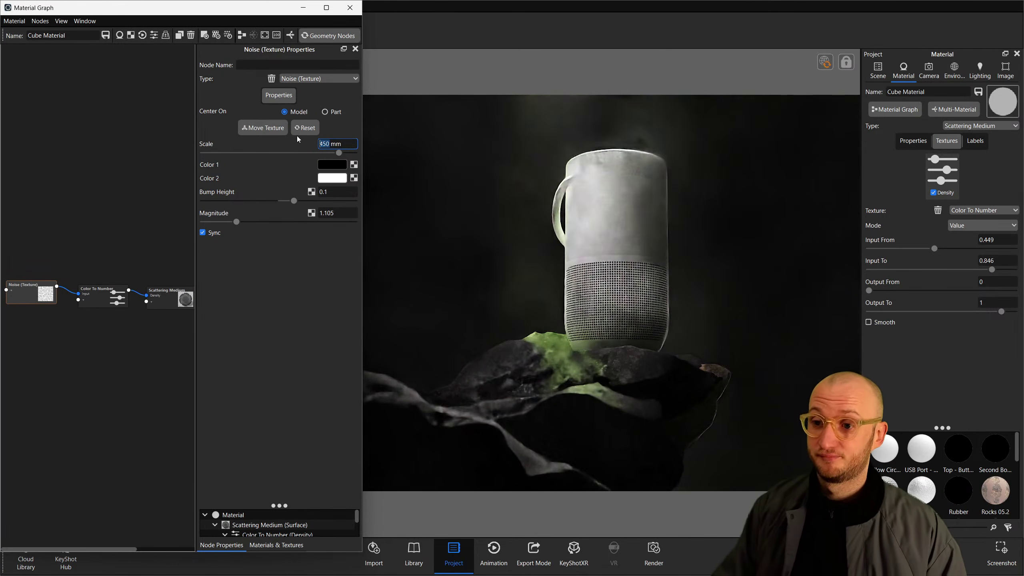
left_click_drag(338, 152, 327, 152)
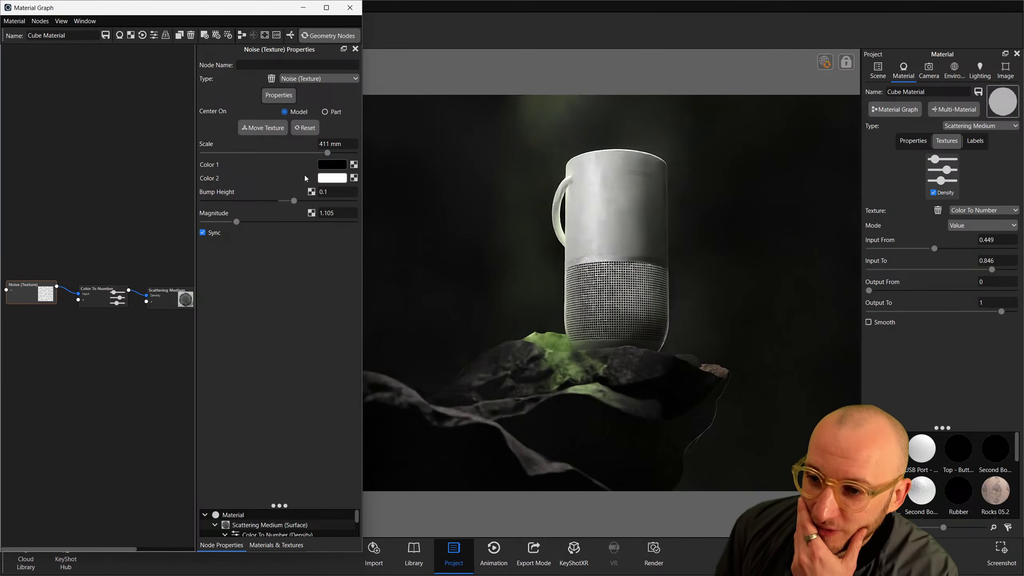
left_click_drag(320, 153, 316, 153)
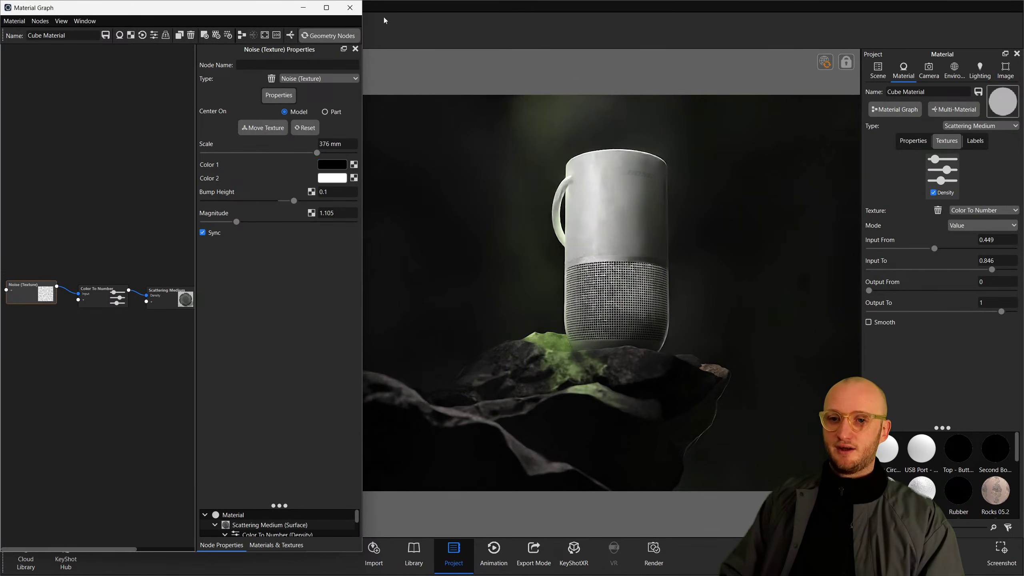
left_click(350, 7)
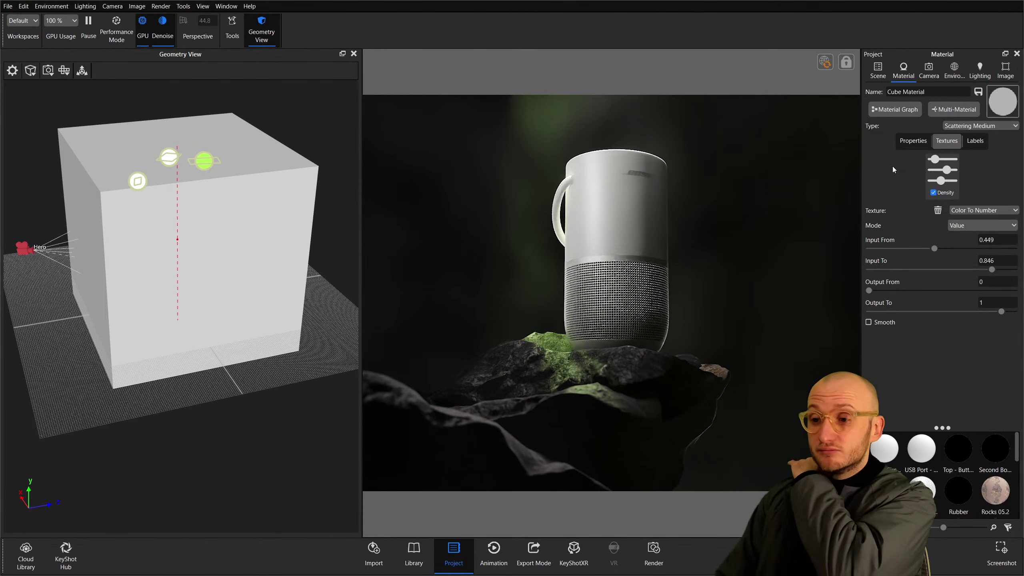
Reopen the cube's material graph and raise the Scattering Medium node's transparency distance to about 1335 mm.
left_click(688, 192)
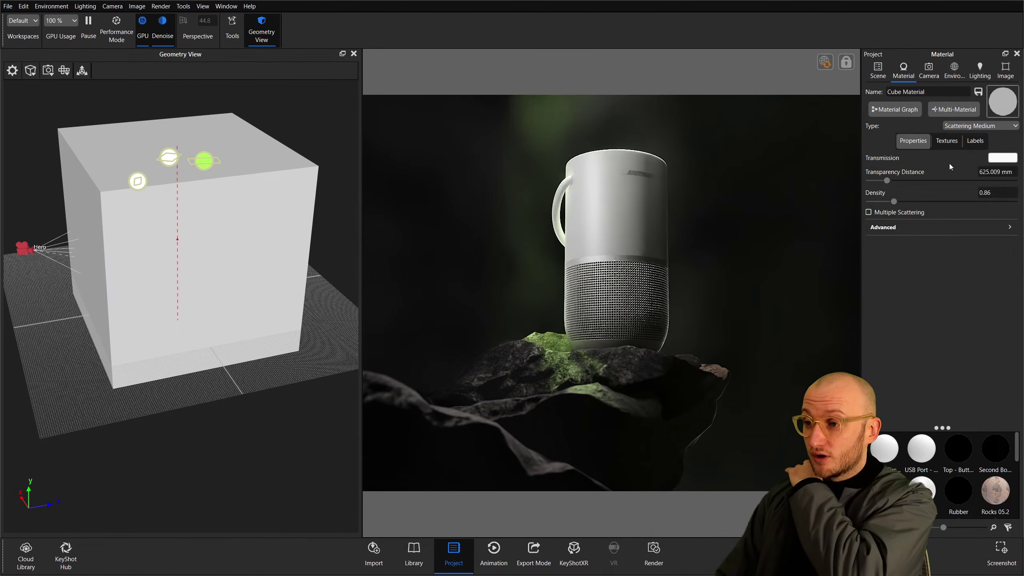
left_click(946, 141)
left_click(894, 109)
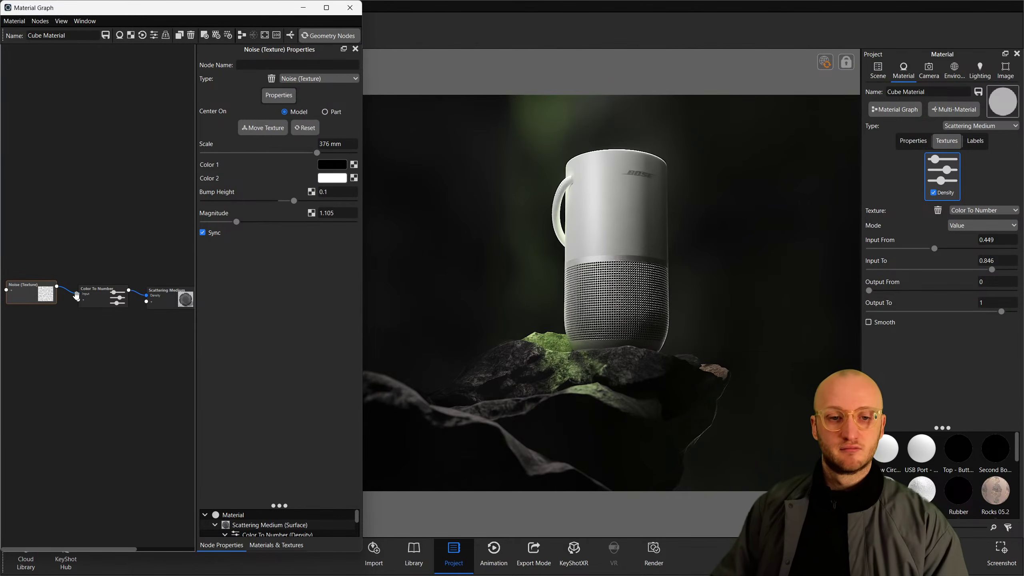
left_click(161, 296)
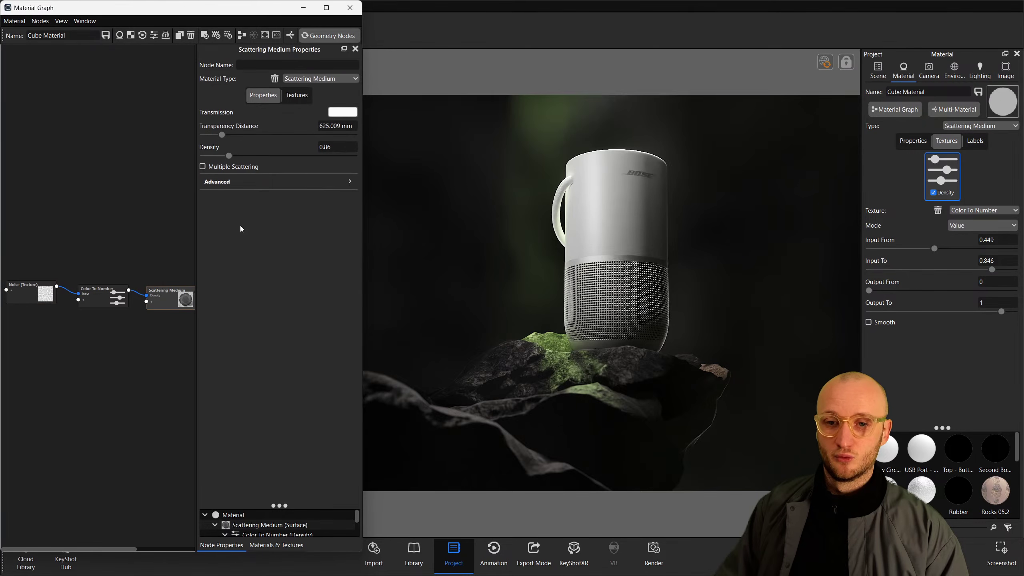
left_click_drag(220, 136, 243, 138)
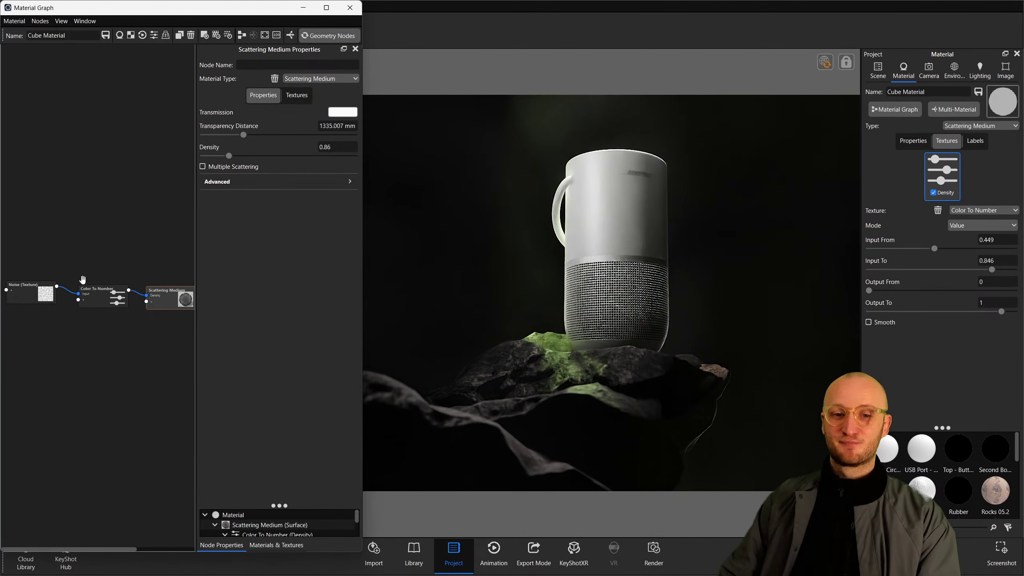
Move the cube's noise texture sideways along its red axis, past the speaker's handle, and accept the new position.
left_click(28, 291)
left_click(266, 128)
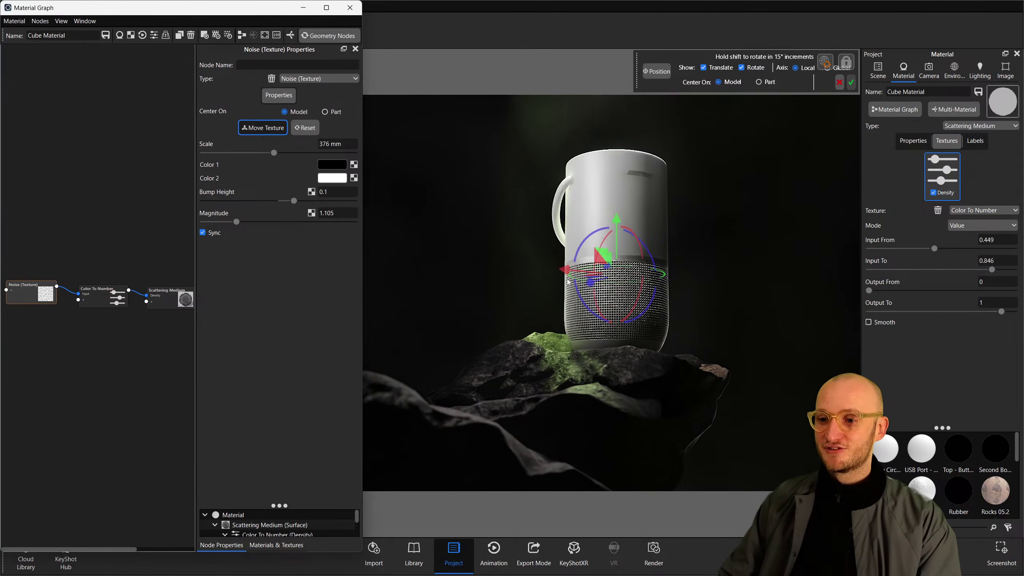
left_click_drag(544, 272, 475, 269)
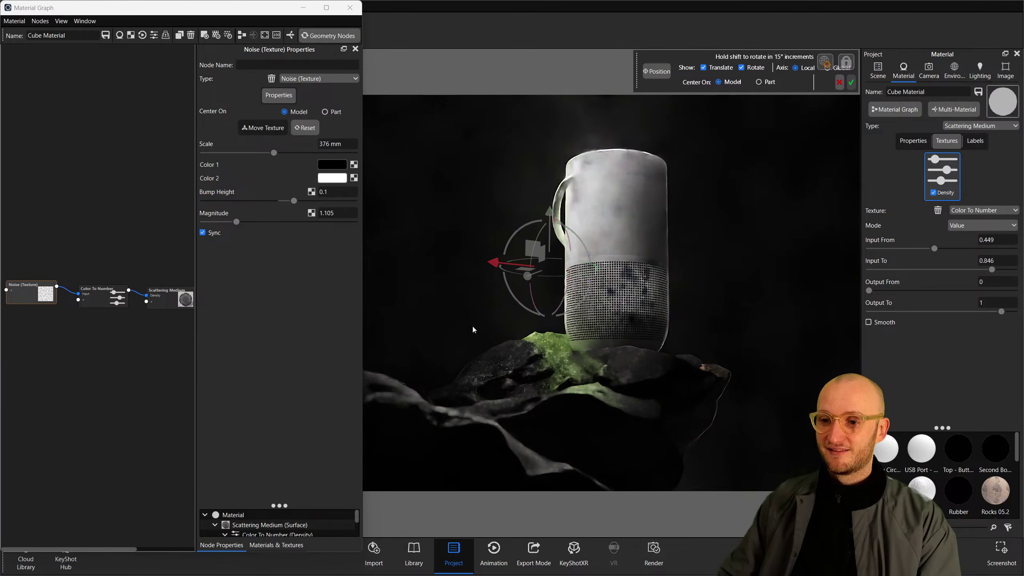
left_click(350, 8)
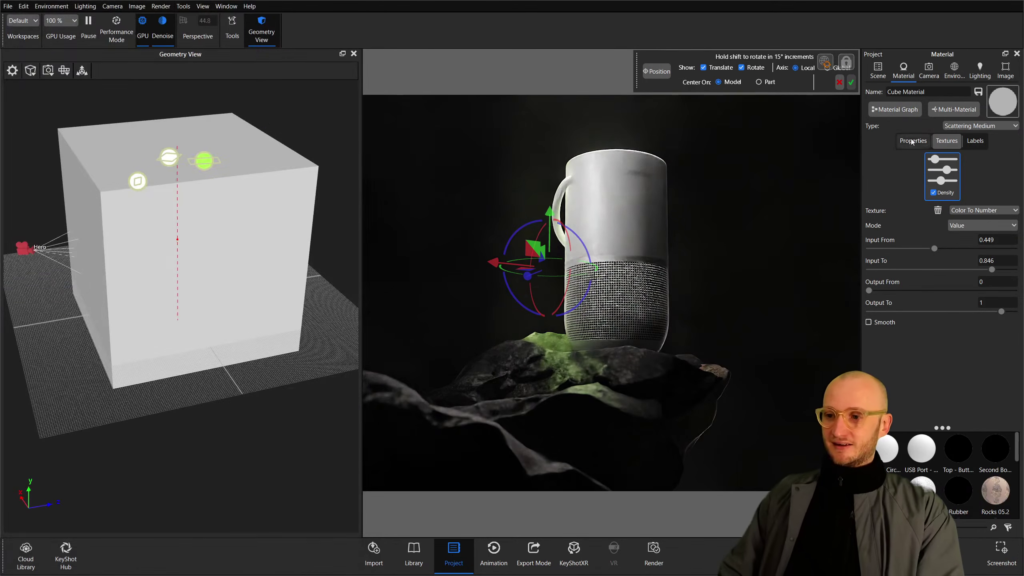
left_click(878, 69)
left_click(965, 229, "ctrl")
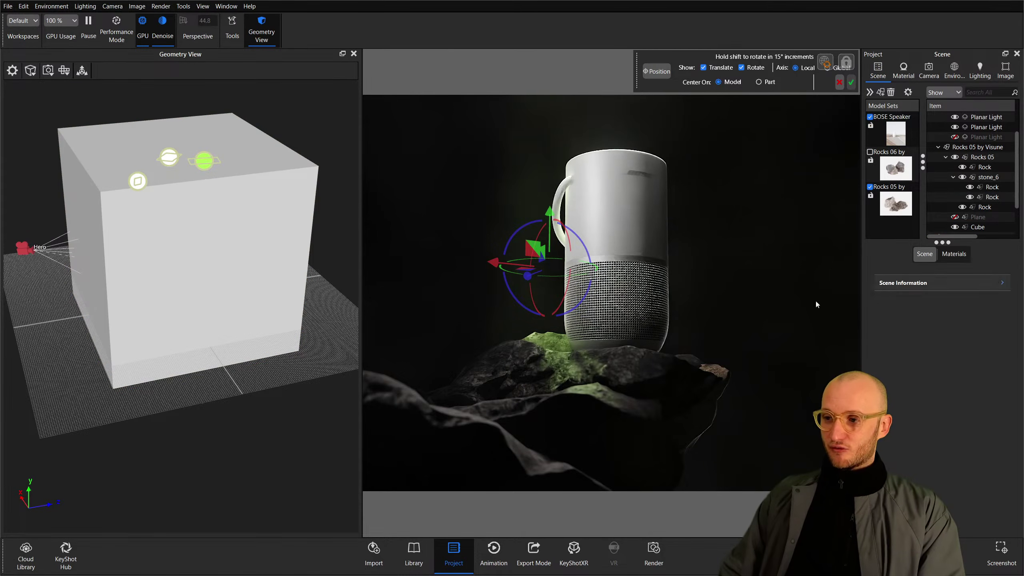
left_click(354, 53)
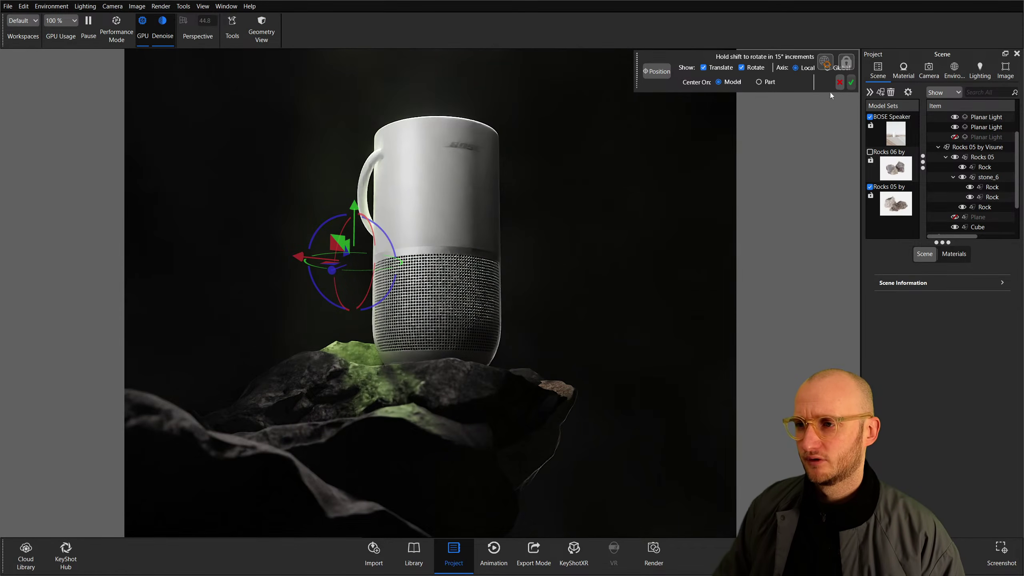
left_click(851, 83)
Restore a narrower Geometry View, enlarge the scene tree, and collapse the Rocks 05 model set.
key("o")
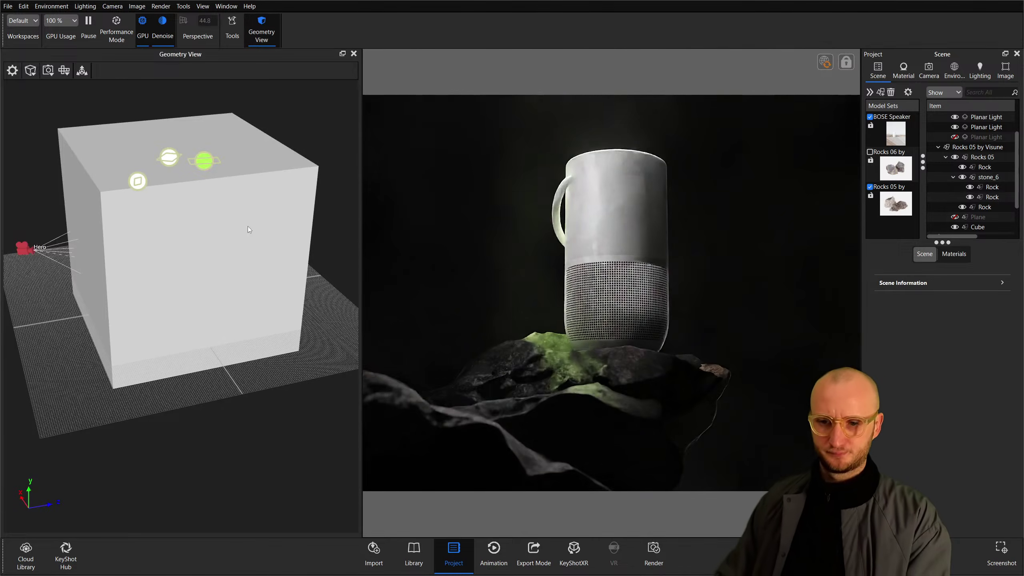
left_click_drag(362, 234, 249, 222)
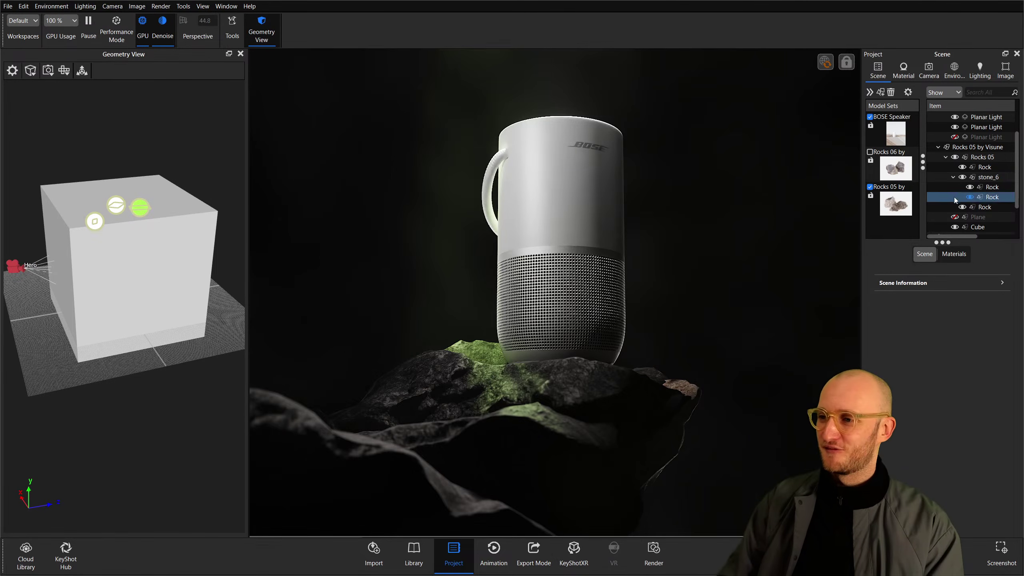
left_click_drag(972, 238, 972, 363)
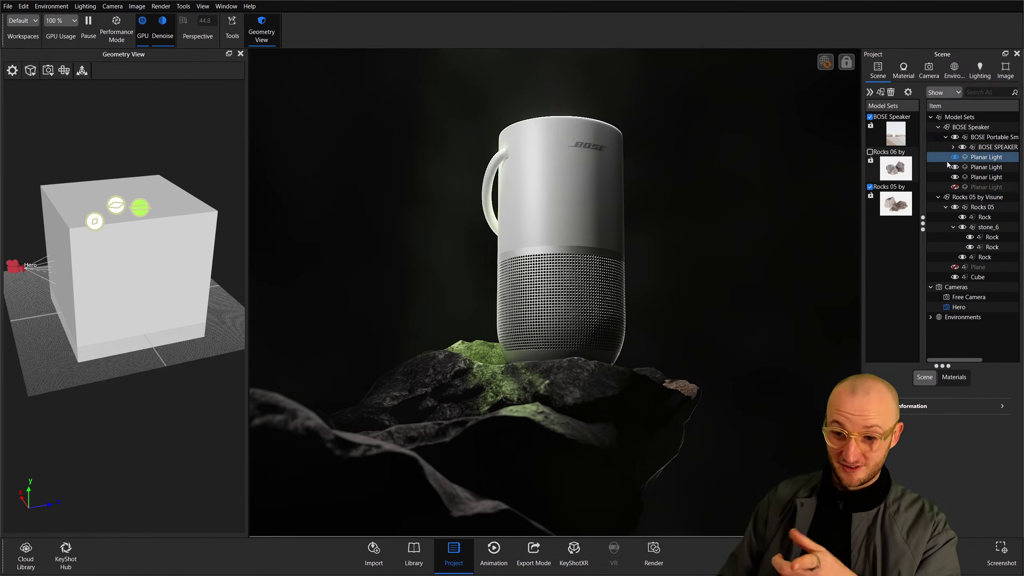
left_click(948, 198)
left_click(938, 197)
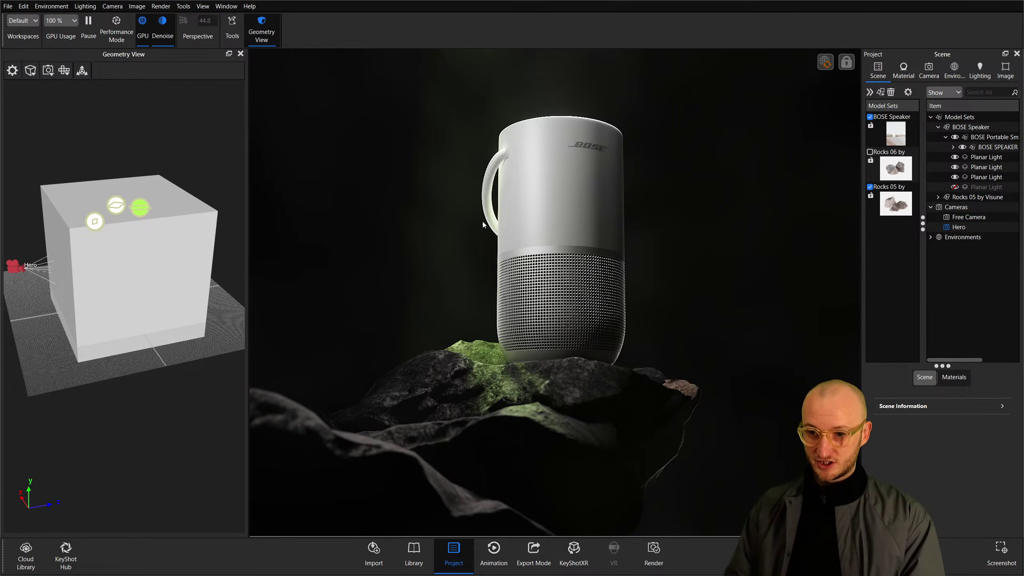
Open the still image render settings and choose the Desktop as the output location.
left_click(658, 561)
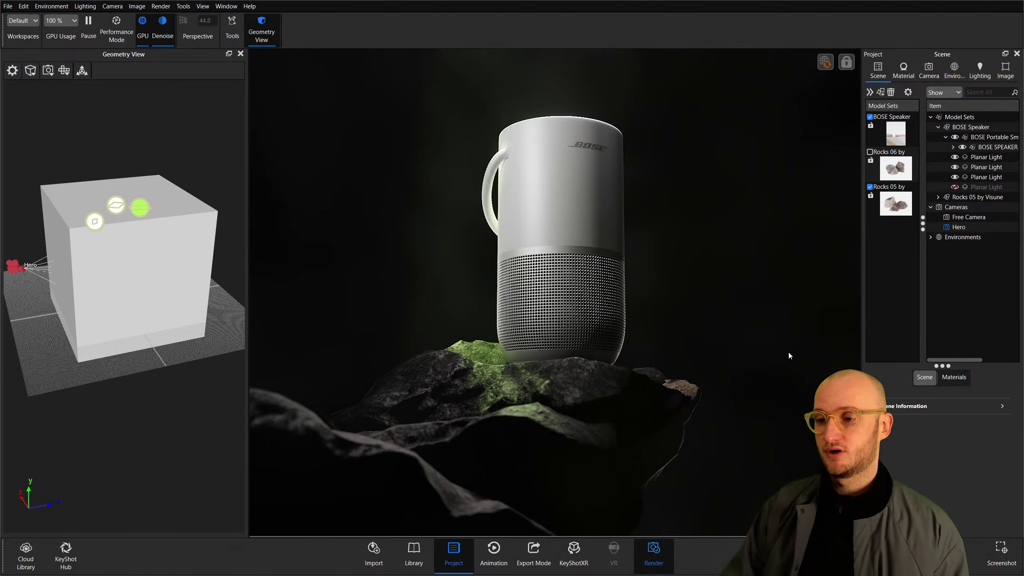
key("Escape")
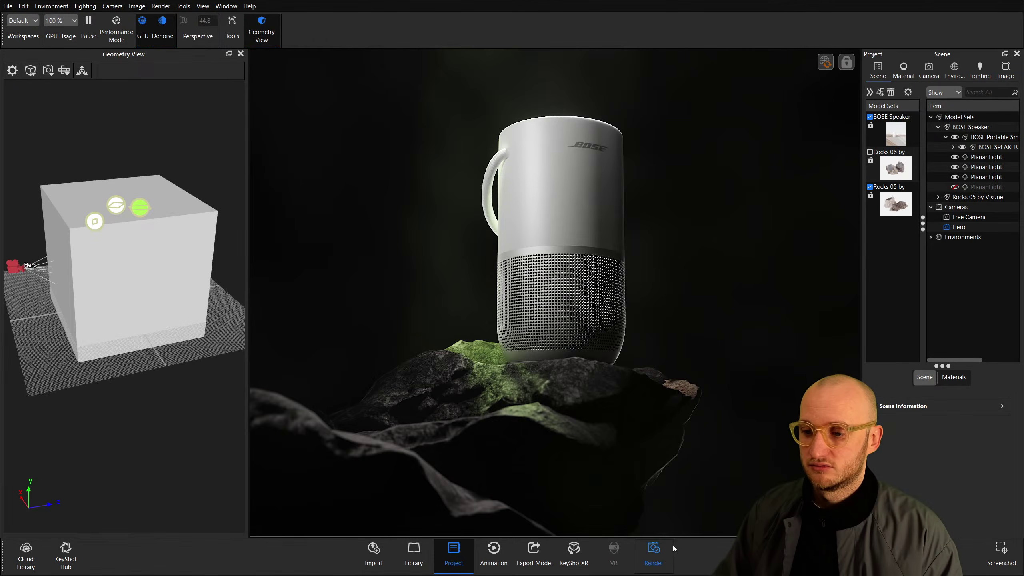
left_click(653, 552)
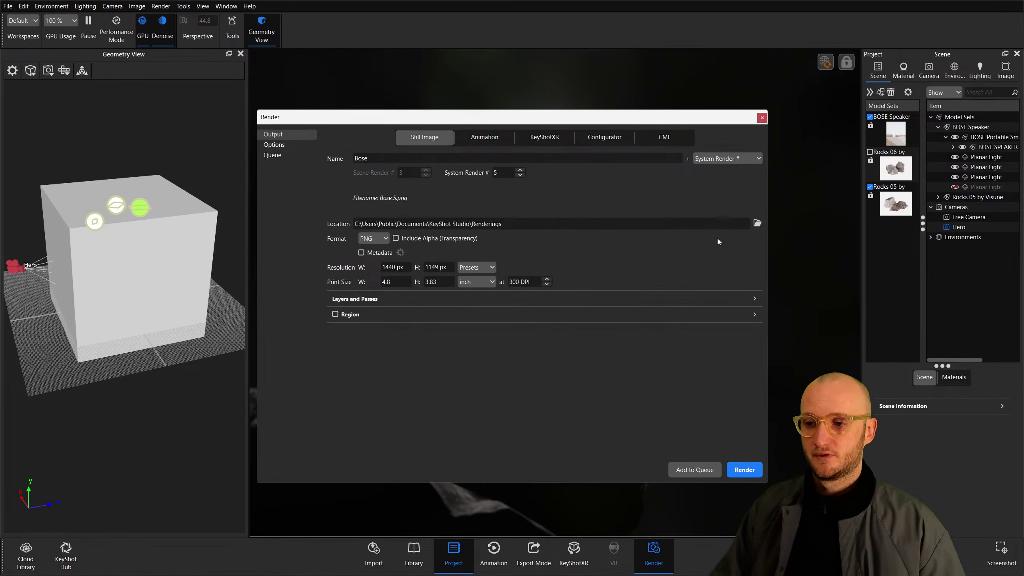
left_click(756, 224)
left_click(299, 224)
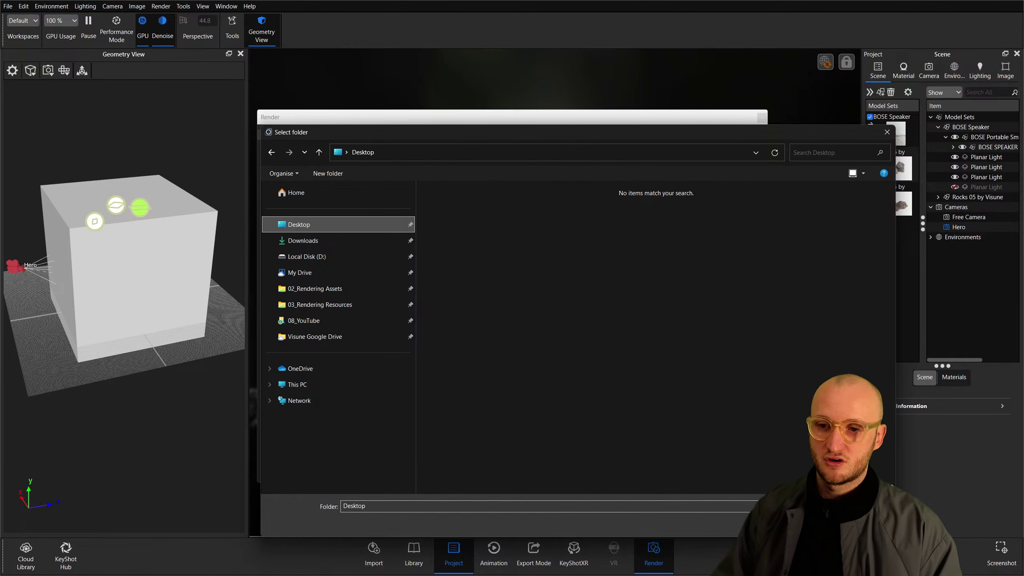
key("Return")
Name the render Bose and set its numbering suffix to None.
double_click(363, 158)
type("Bos")
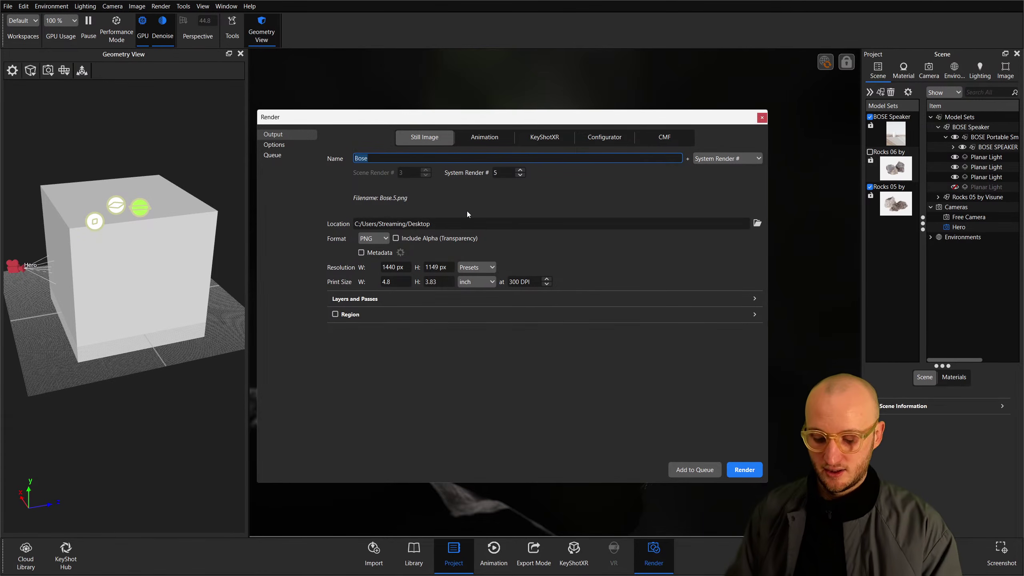
type("e")
left_click(716, 158)
left_click(717, 170)
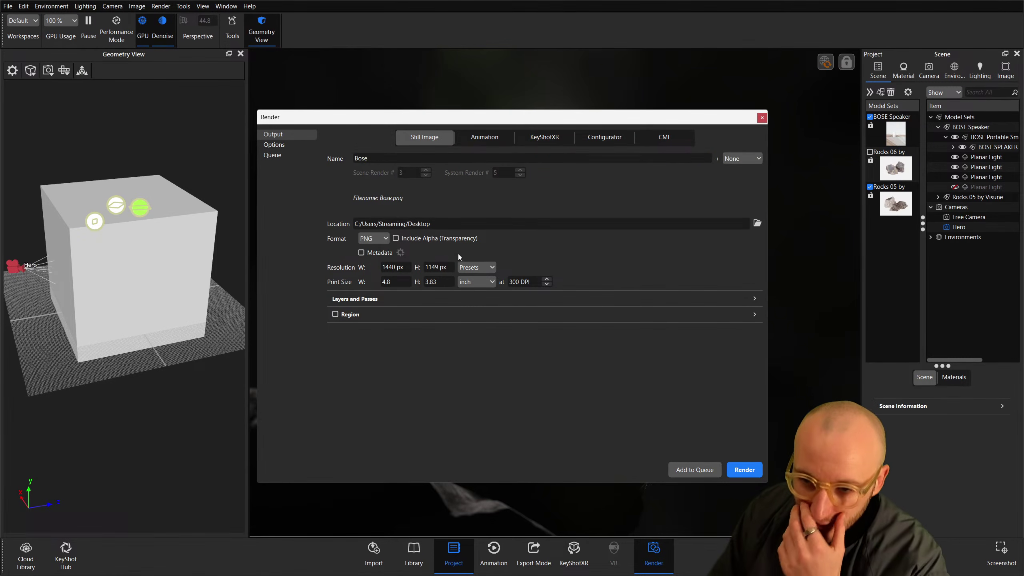
Switch the scene image to a 4:3 landscape resolution preset and set the render output resolution to 2560 x 1920.
left_click(468, 266)
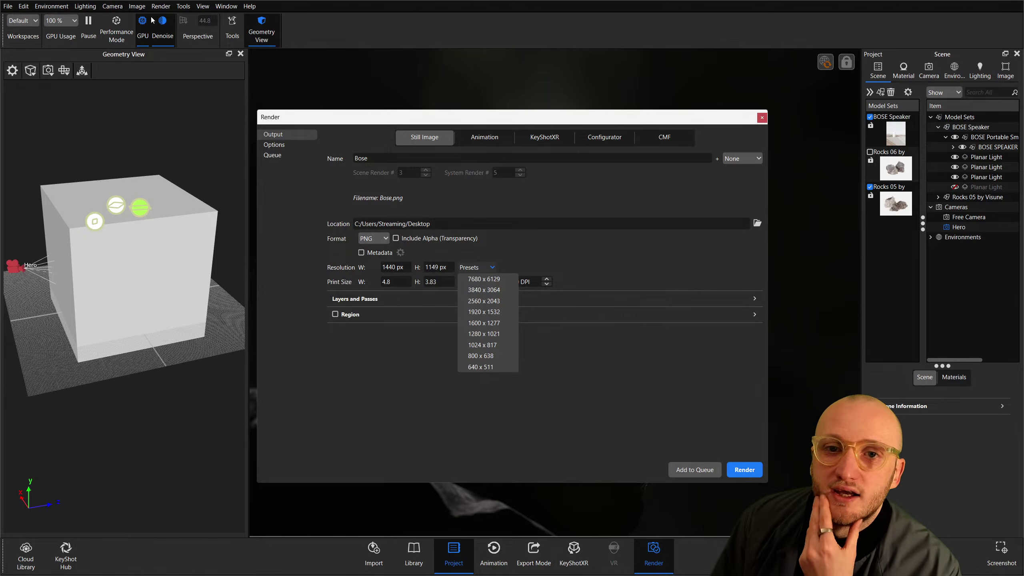
left_click(471, 376)
left_click(136, 6)
mouse_move(161, 17)
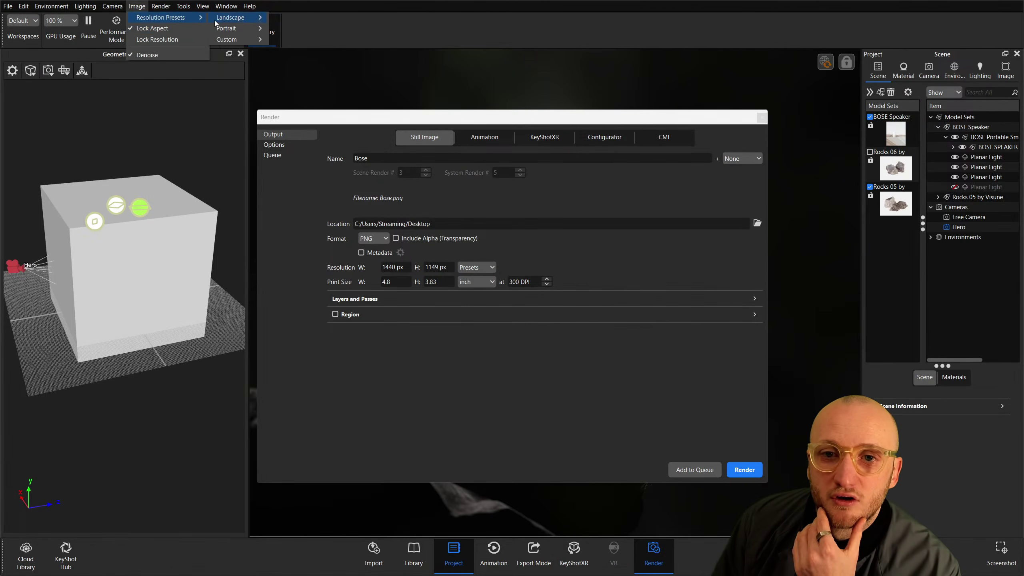
mouse_move(232, 17)
left_click(302, 221)
left_click(477, 267)
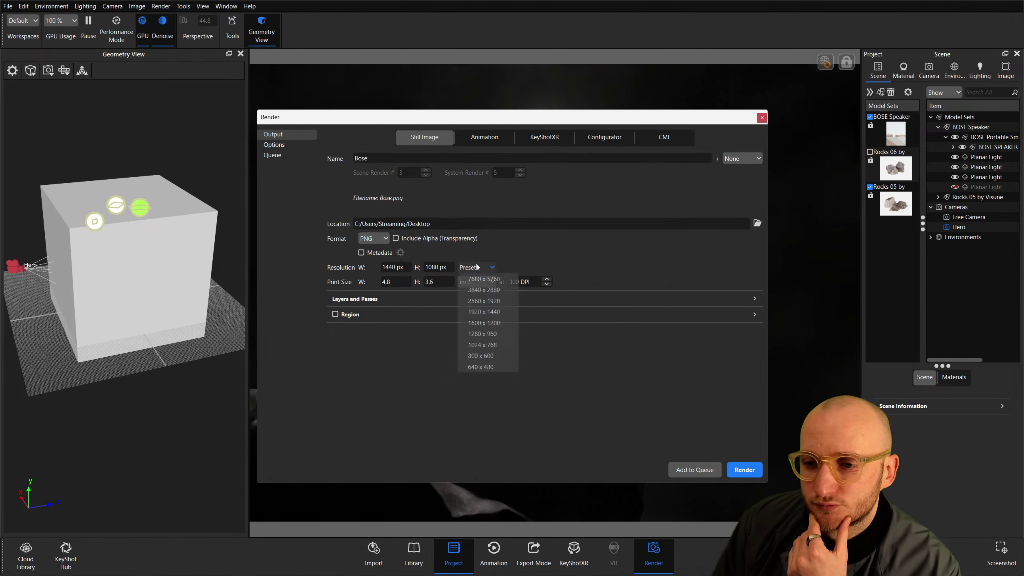
left_click(498, 311)
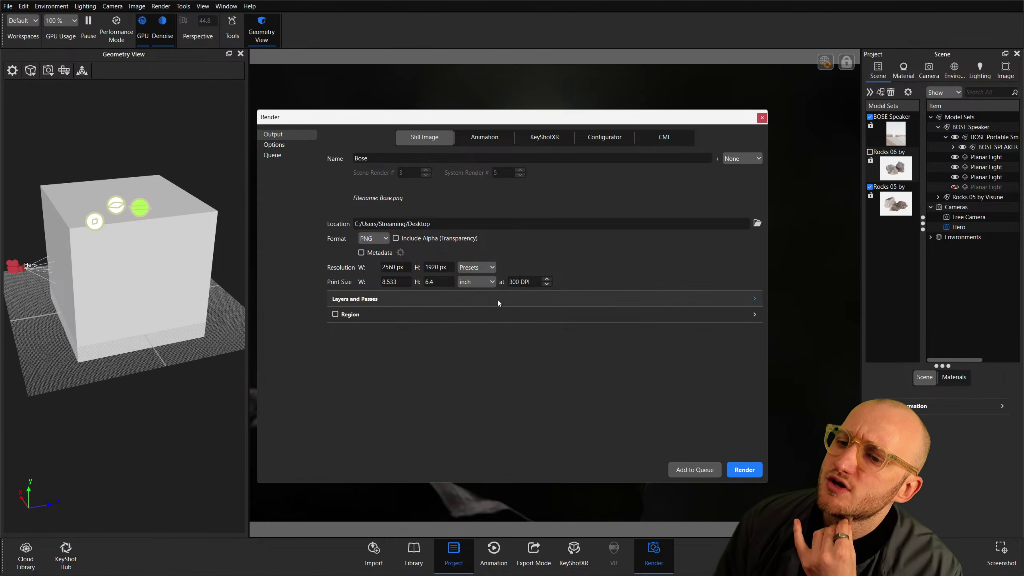
Review the render quality options, start the still render, and maximize its output window.
left_click(284, 145)
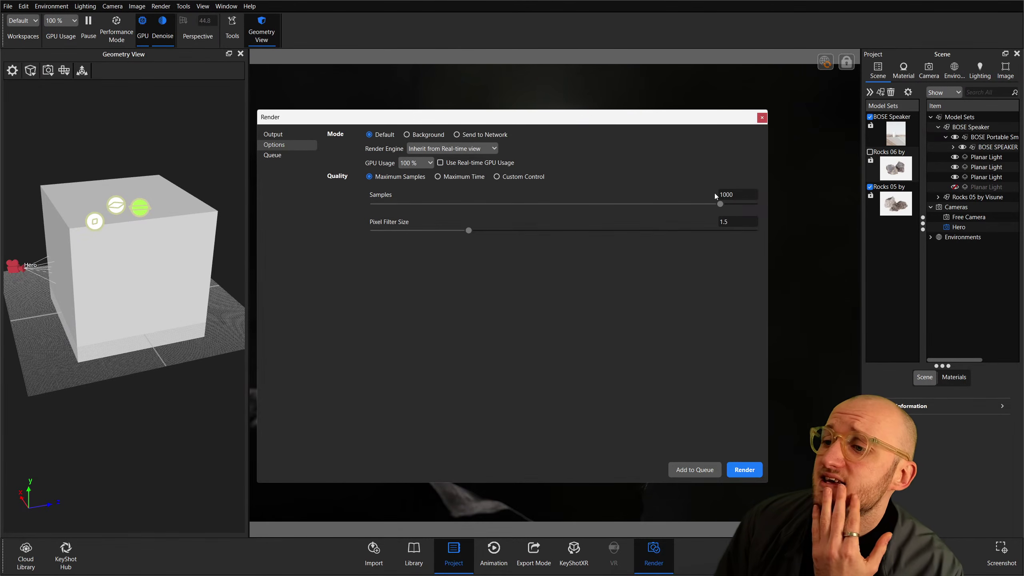
left_click_drag(627, 125, 620, 104)
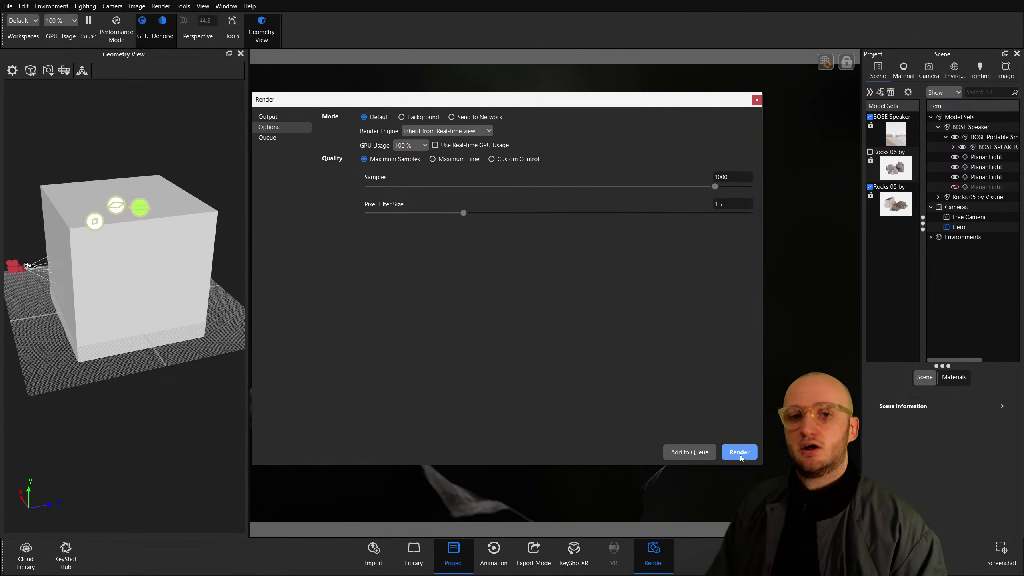
key("Return")
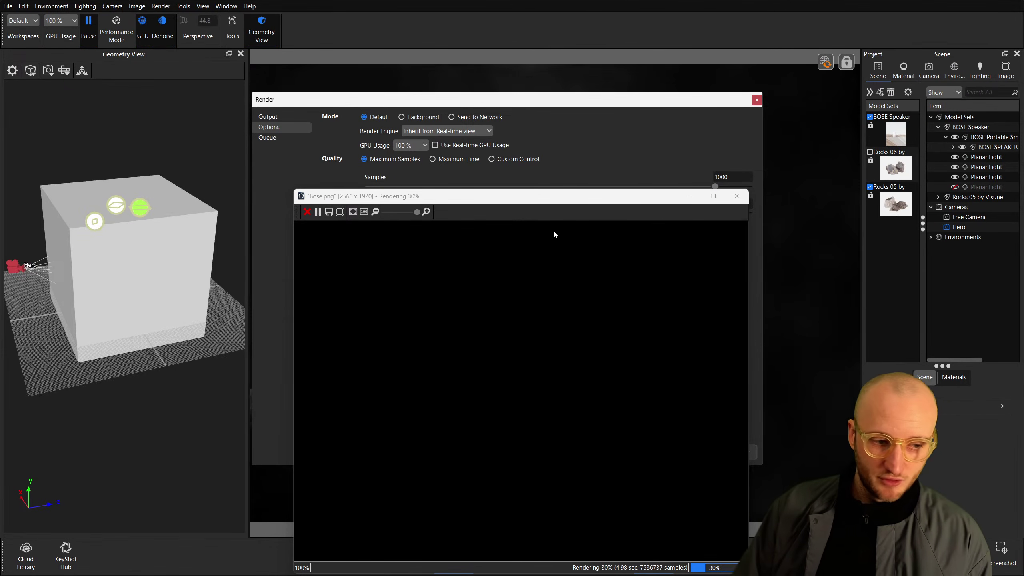
key("super+Up")
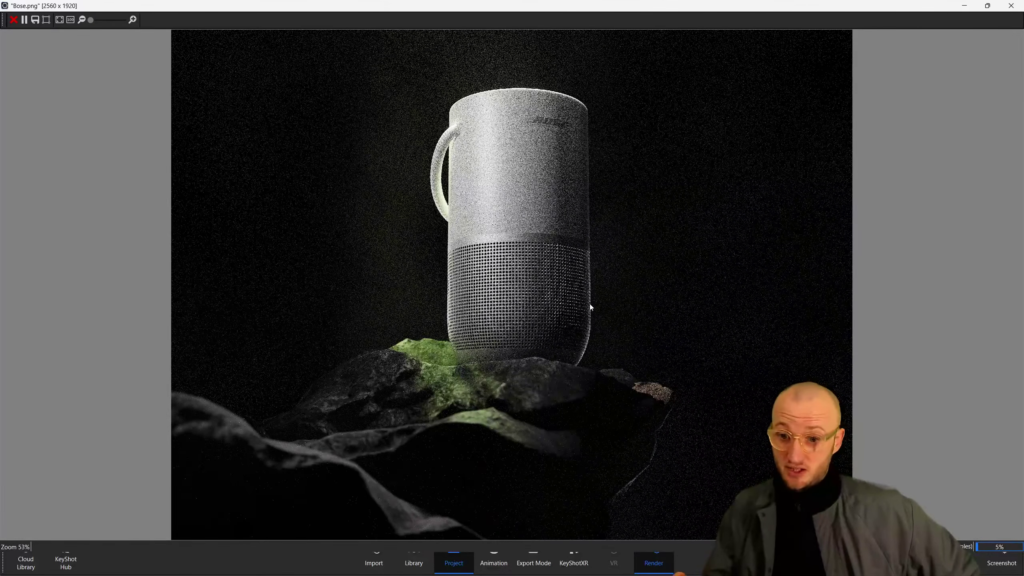
Examine the rendering image up close, from the speaker's logo down to the mossy rocks.
scroll(591, 307, "up", 3)
left_click_drag(553, 128, 487, 425)
scroll(448, 185, "down", 3)
left_click_drag(448, 184, 539, 104)
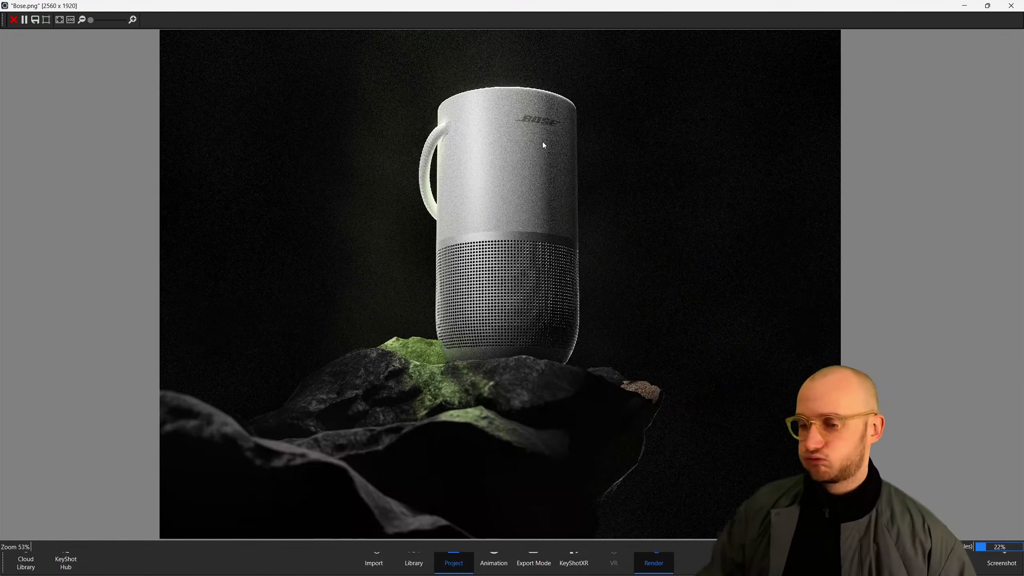
Check the rendering's grille and rocks up close, and stop the still render, keeping its image and closing the render settings.
scroll(516, 130, "up", 5)
left_click_drag(517, 131, 589, 148)
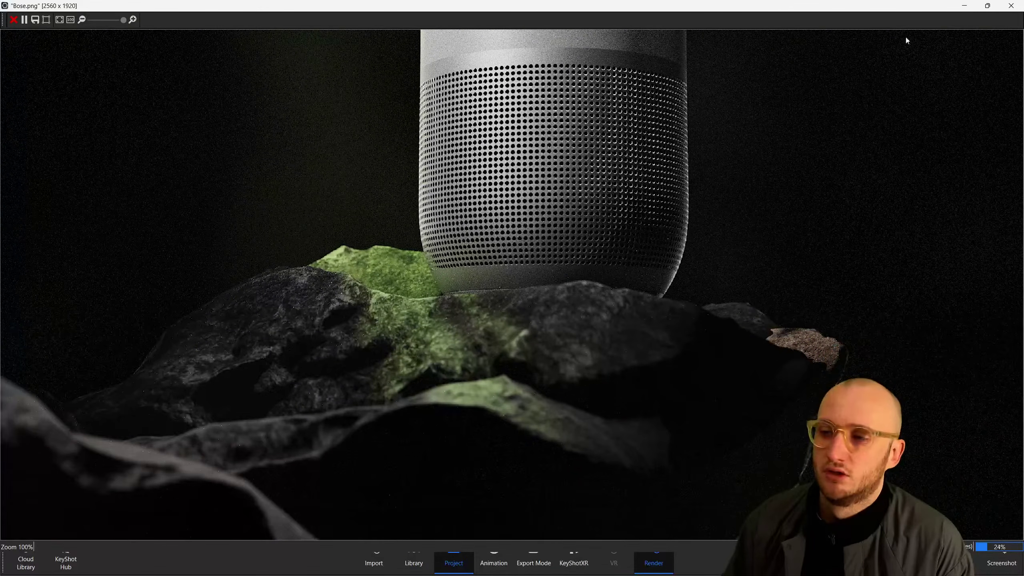
left_click(1010, 5)
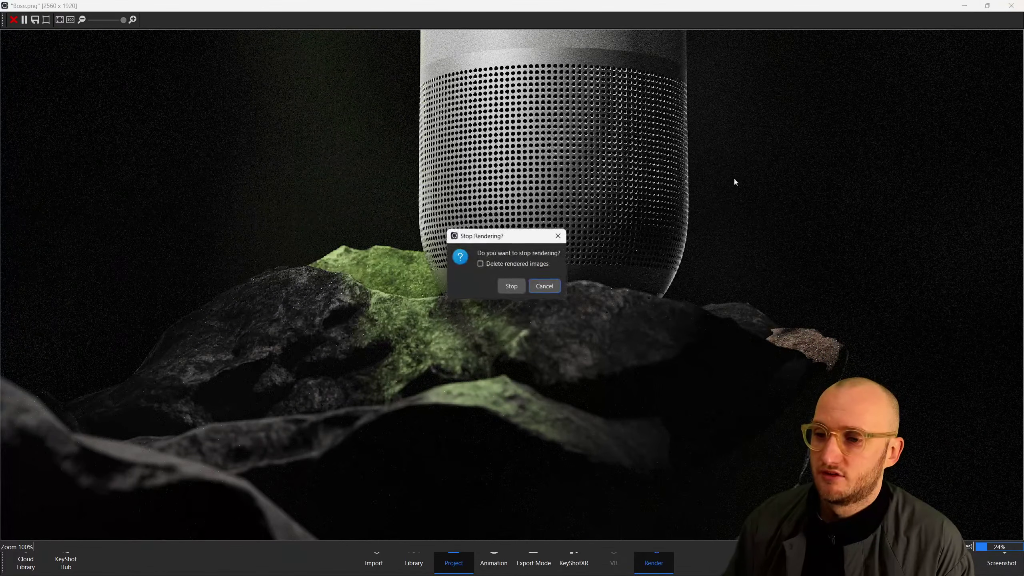
left_click(515, 289)
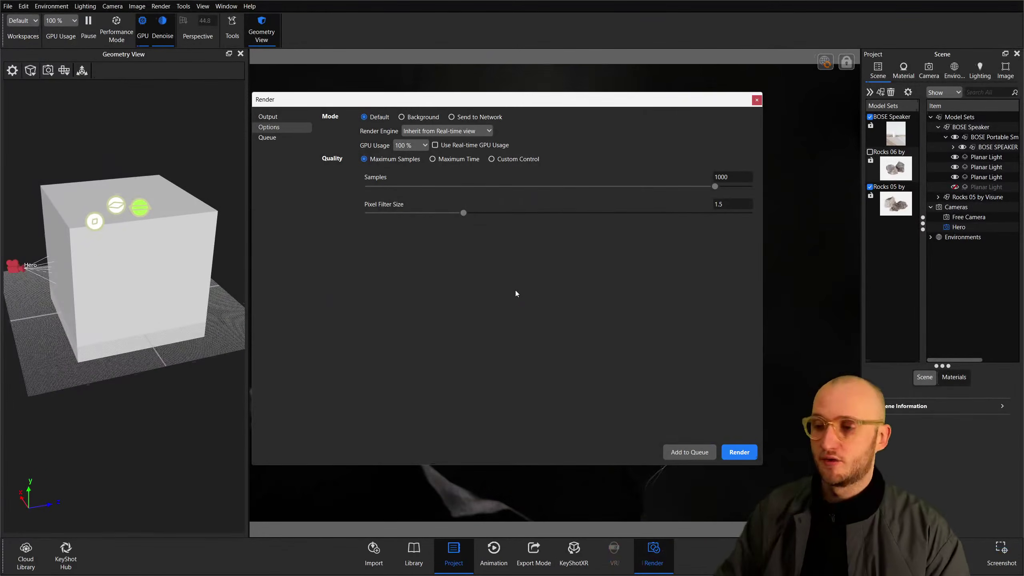
left_click(756, 100)
Turn off Sharpen in the image settings and lower the Bloom Intensity to 0.084.
left_click(1003, 68)
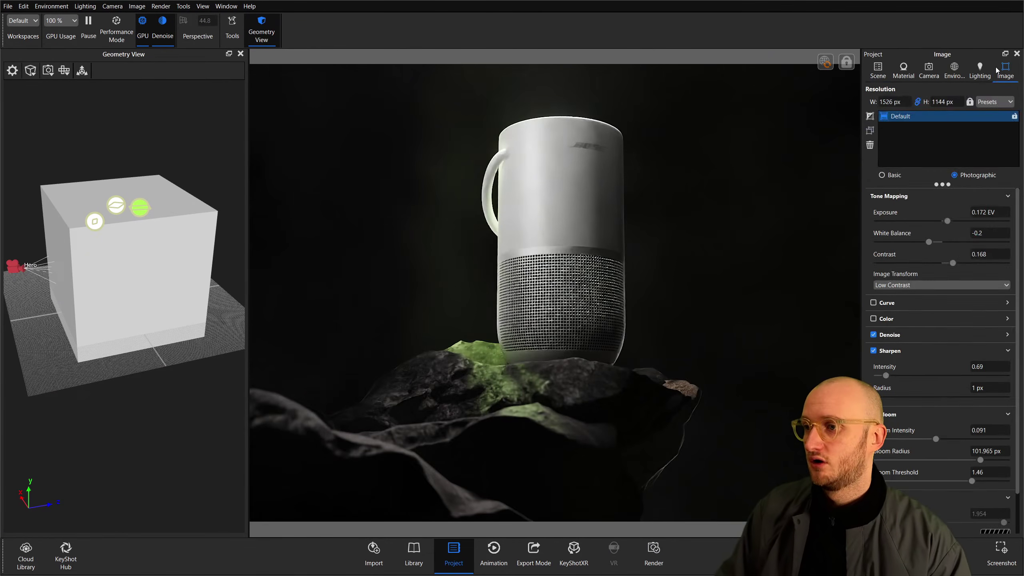
left_click(873, 351)
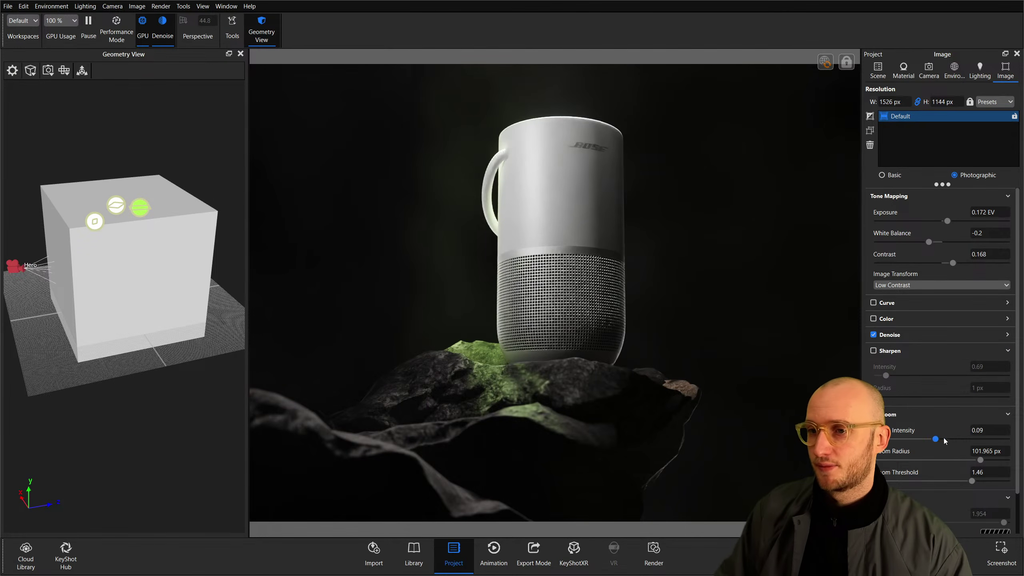
left_click_drag(935, 439, 931, 438)
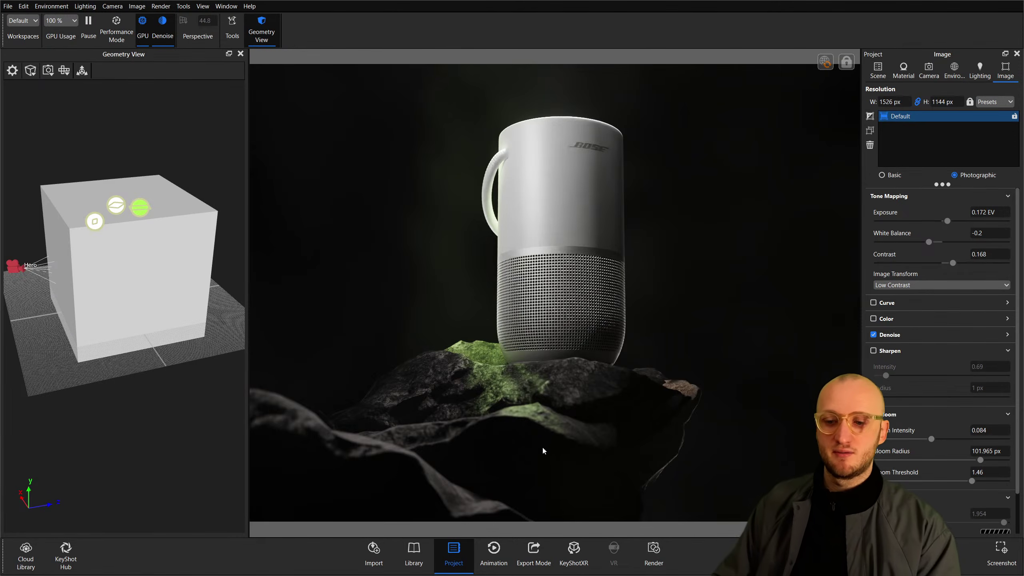
Start the Bose still render again at 1000 maximum samples and check the speaker's body in the output.
left_click(654, 551)
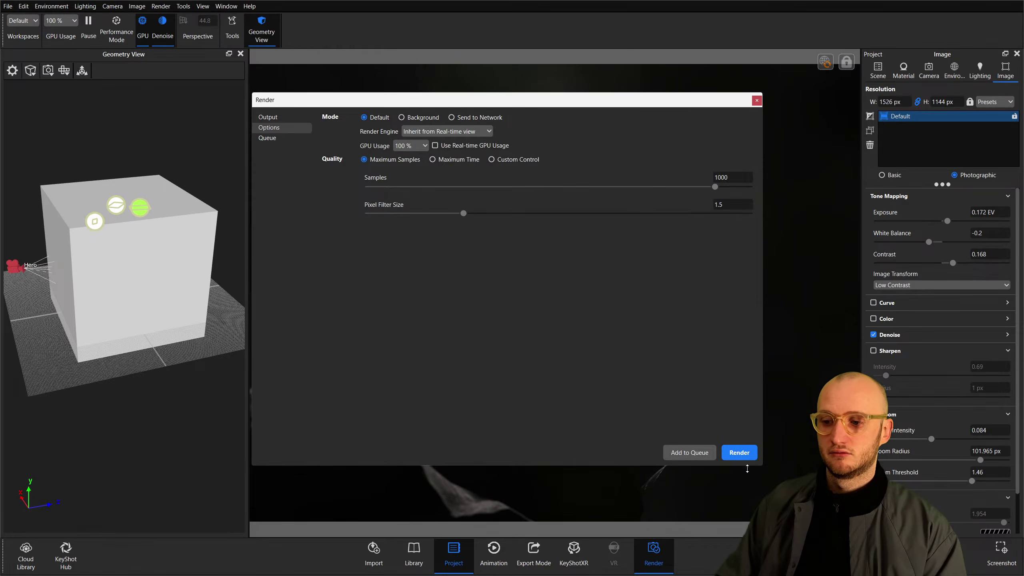
left_click(742, 455)
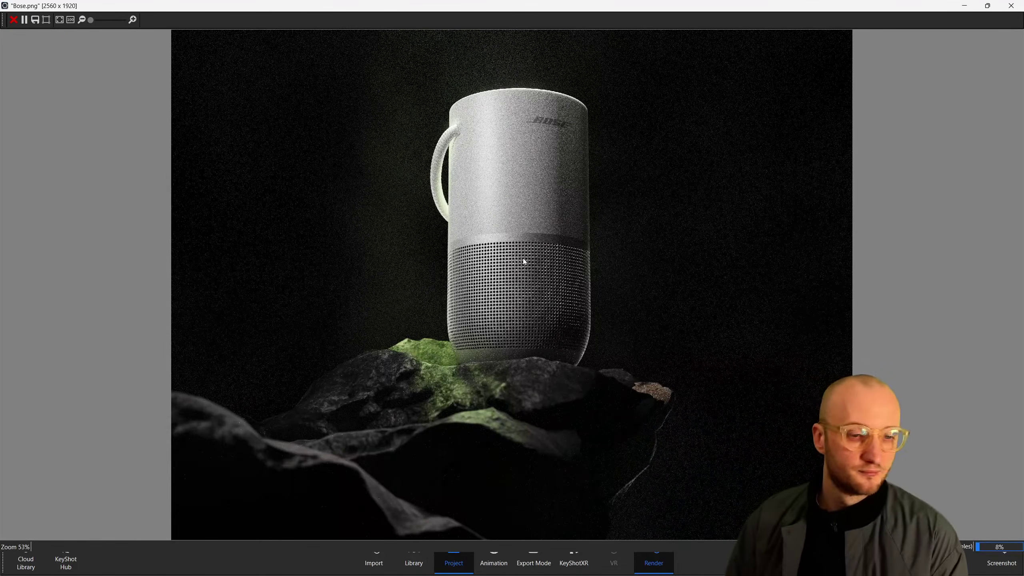
scroll(523, 257, "up", 3)
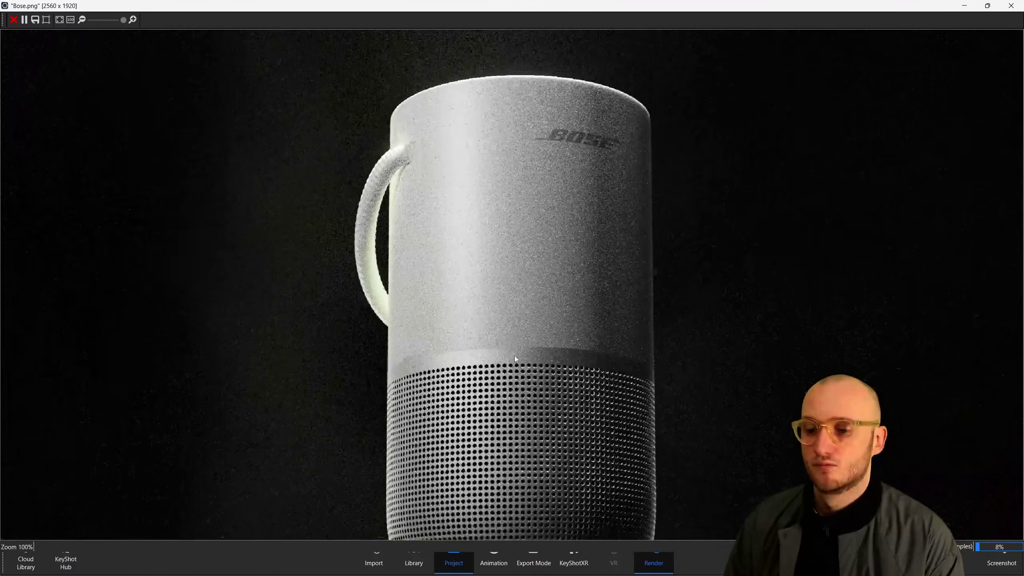
scroll(514, 355, "down", 3)
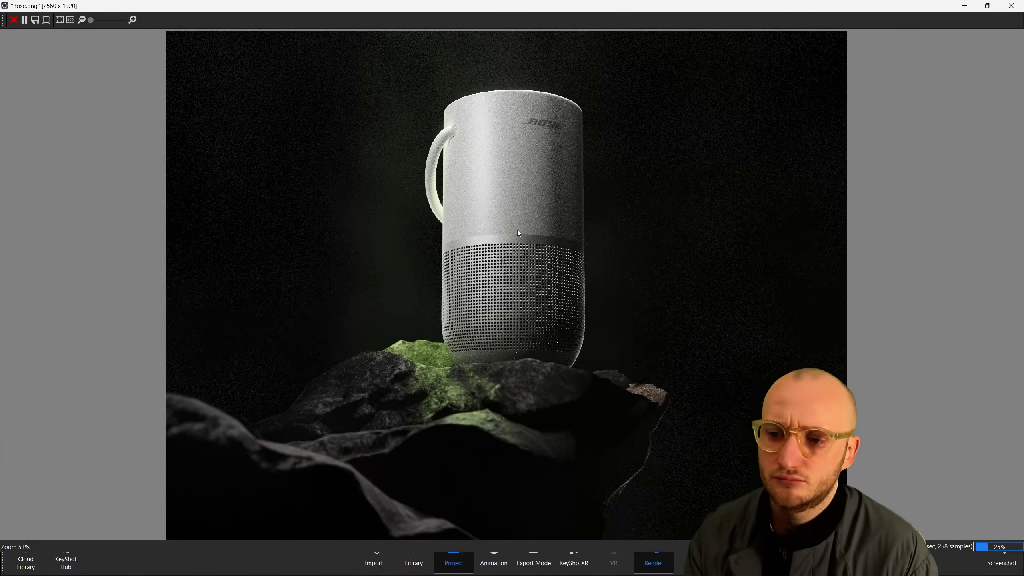
Examine the rendering image for noise and detail on the speaker's logo, handle and grille, and judge the whole composition.
scroll(517, 230, "up", 3)
left_click_drag(573, 111, 573, 294)
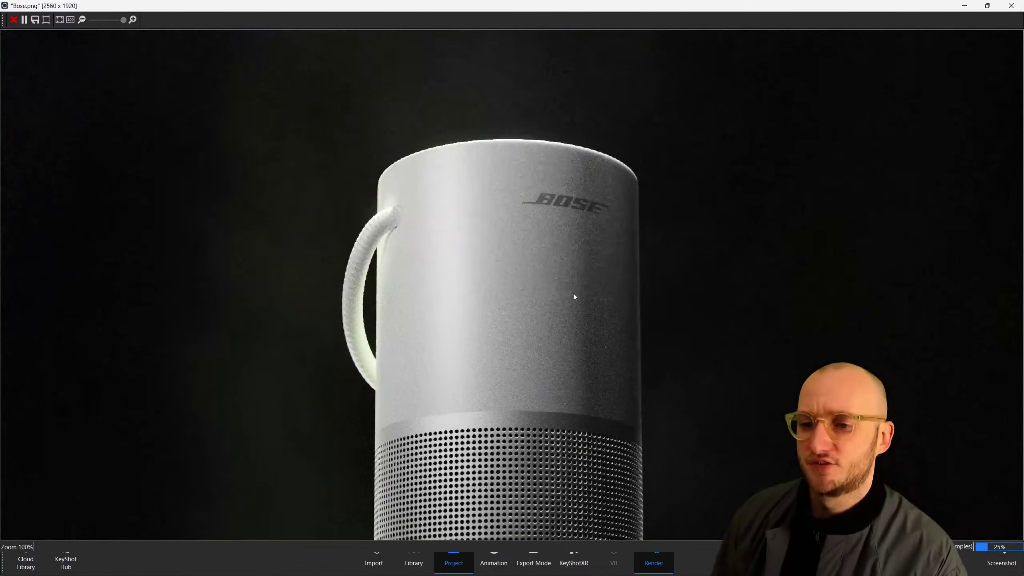
scroll(575, 269, "down", 4)
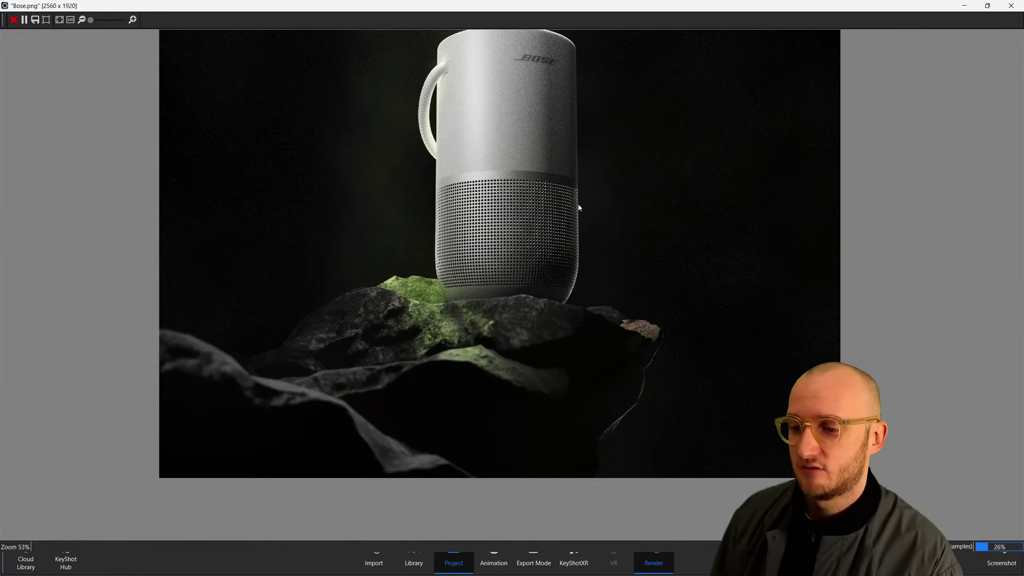
scroll(533, 184, "up", 3)
left_click_drag(532, 185, 531, 257)
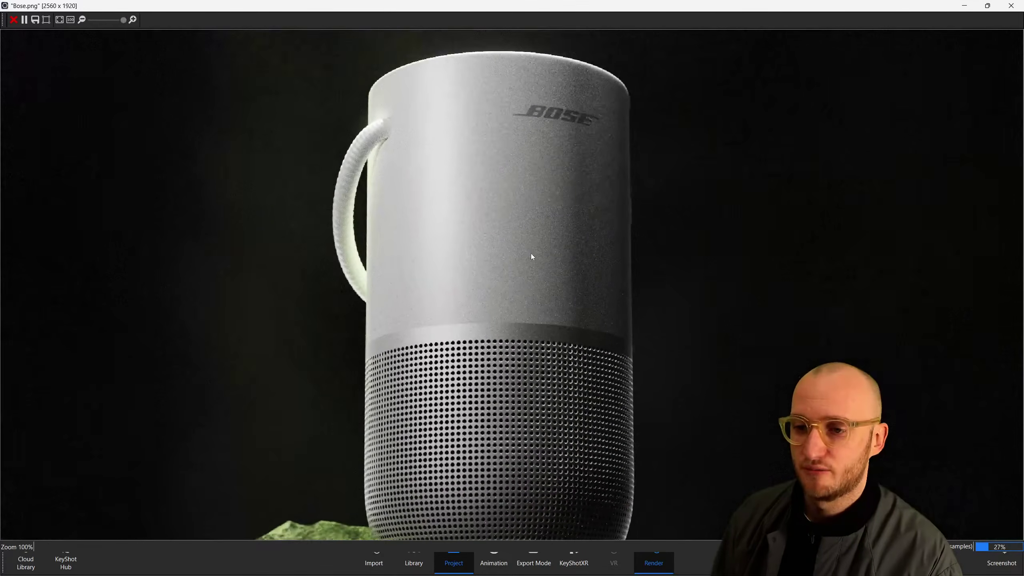
scroll(531, 256, "down", 8)
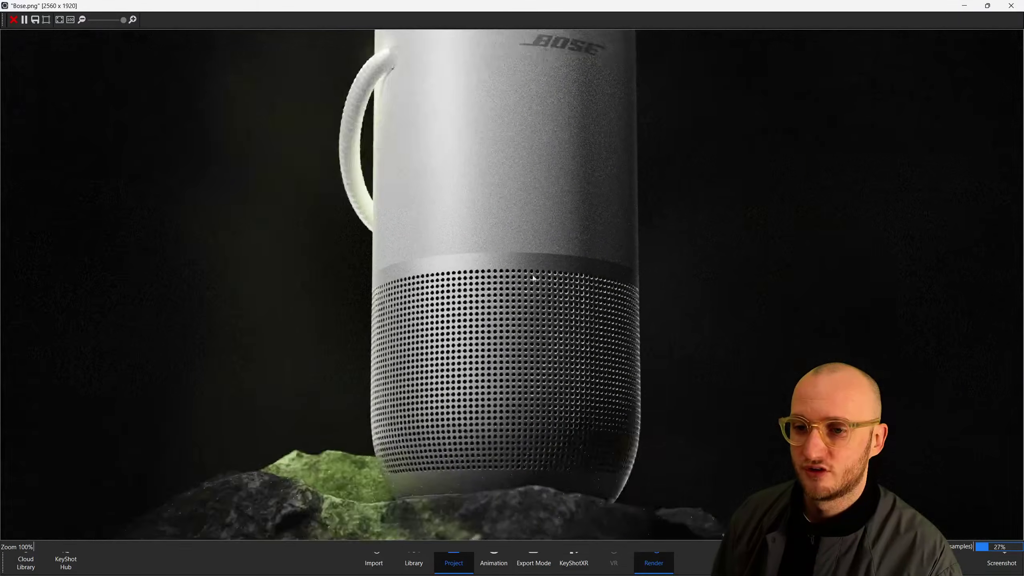
scroll(510, 238, "down", 3)
scroll(519, 211, "up", 11)
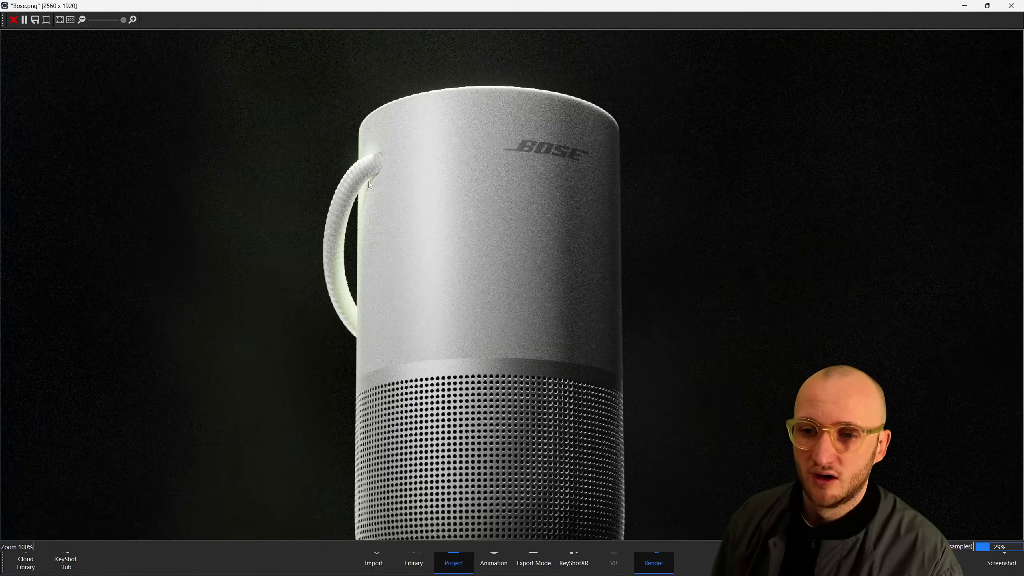
scroll(368, 193, "up", 1)
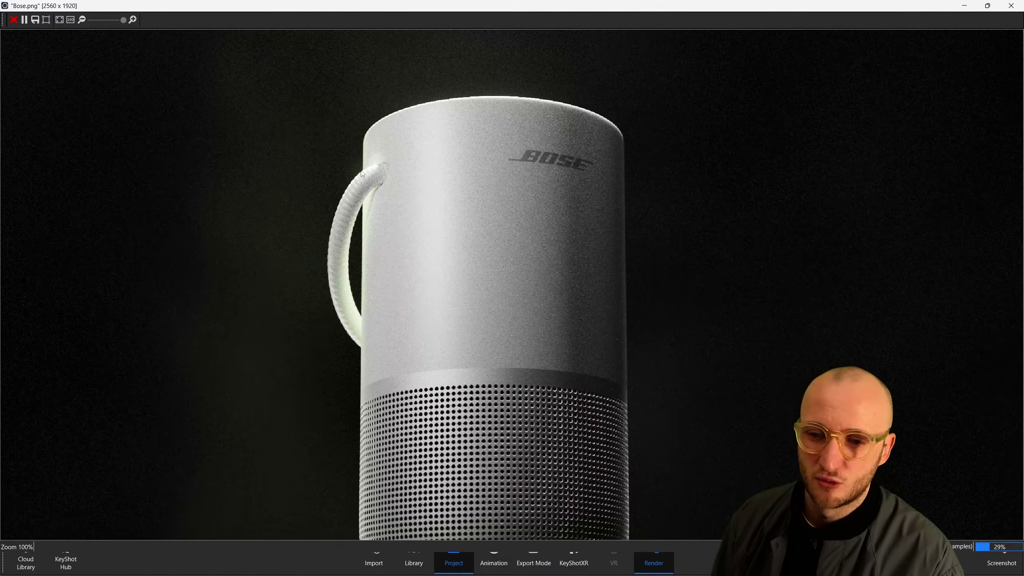
scroll(401, 201, "down", 5, "ctrl")
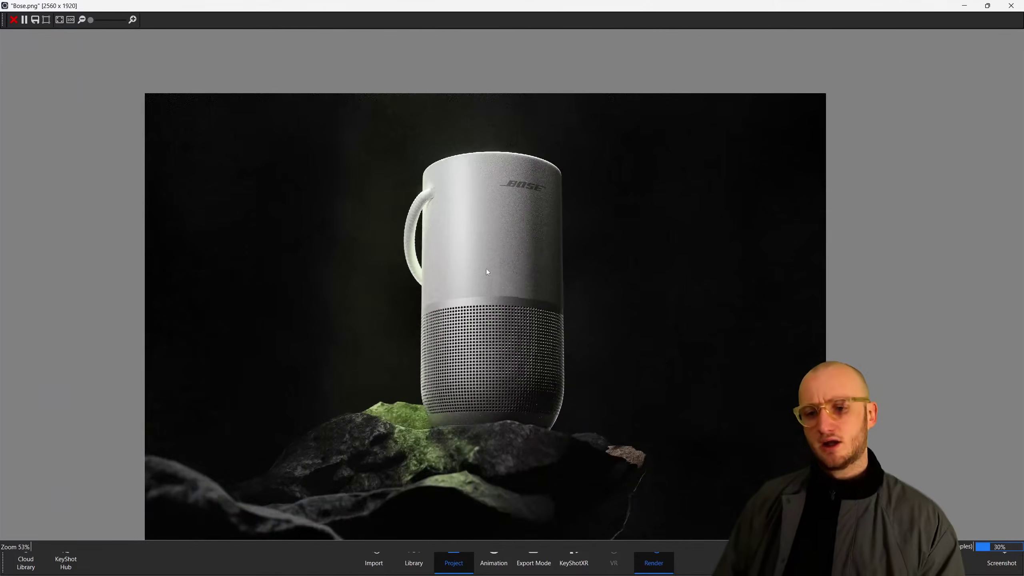
scroll(484, 269, "down", 5)
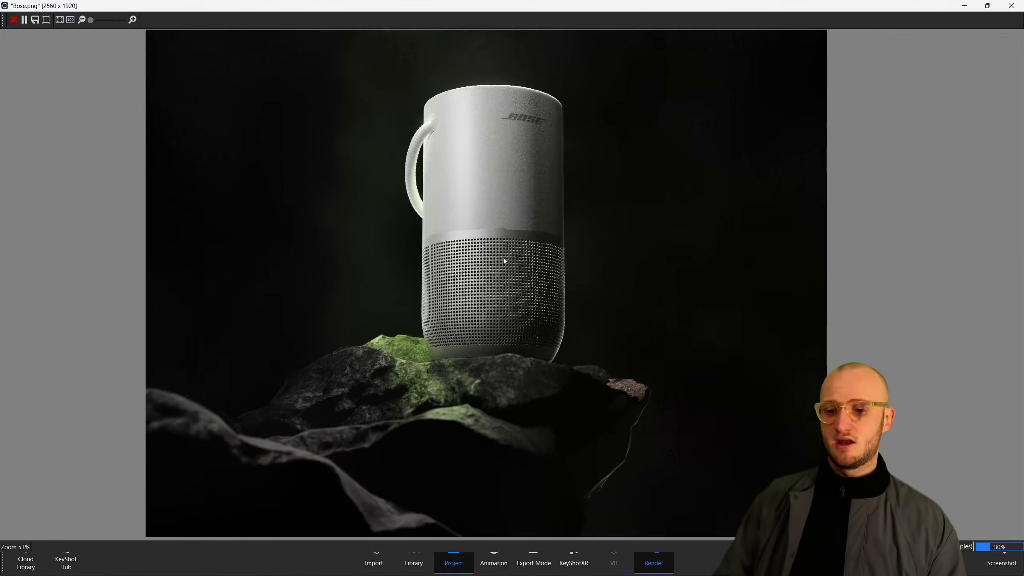
Launch Lightroom Classic, and stop the Bose.png still render in KeyShot's output window.
key("super")
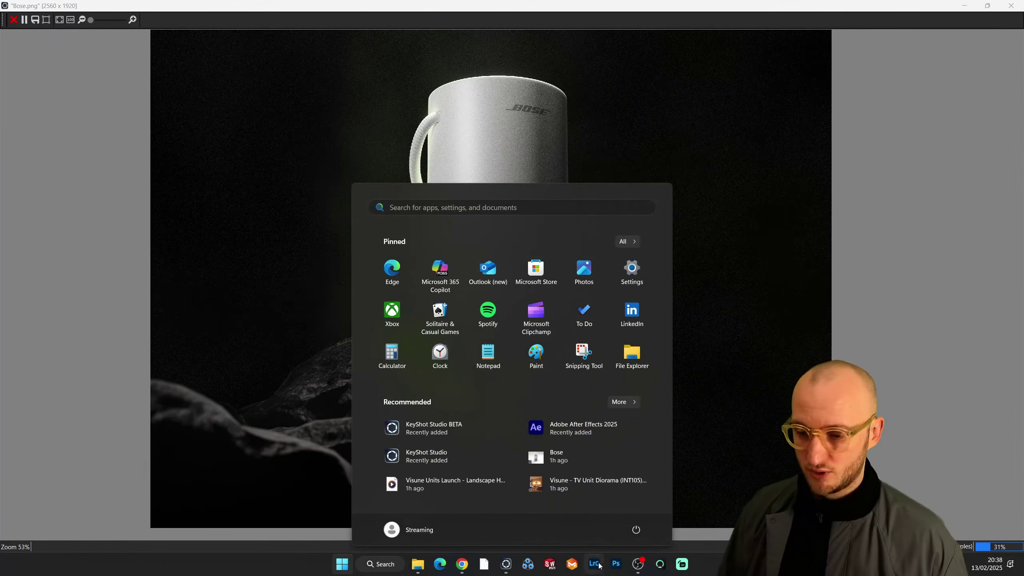
key("super")
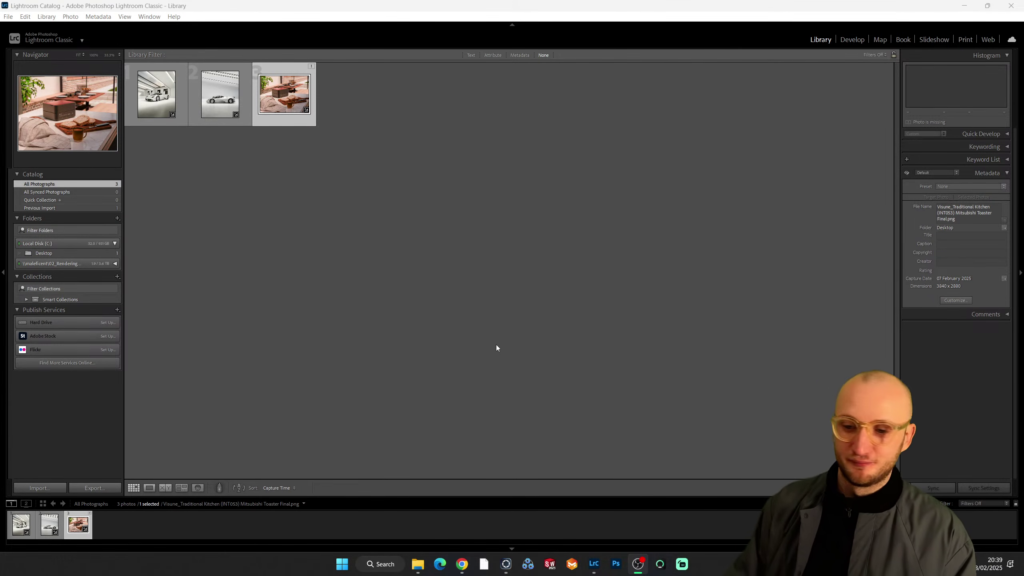
mouse_move(511, 568)
left_click(535, 528)
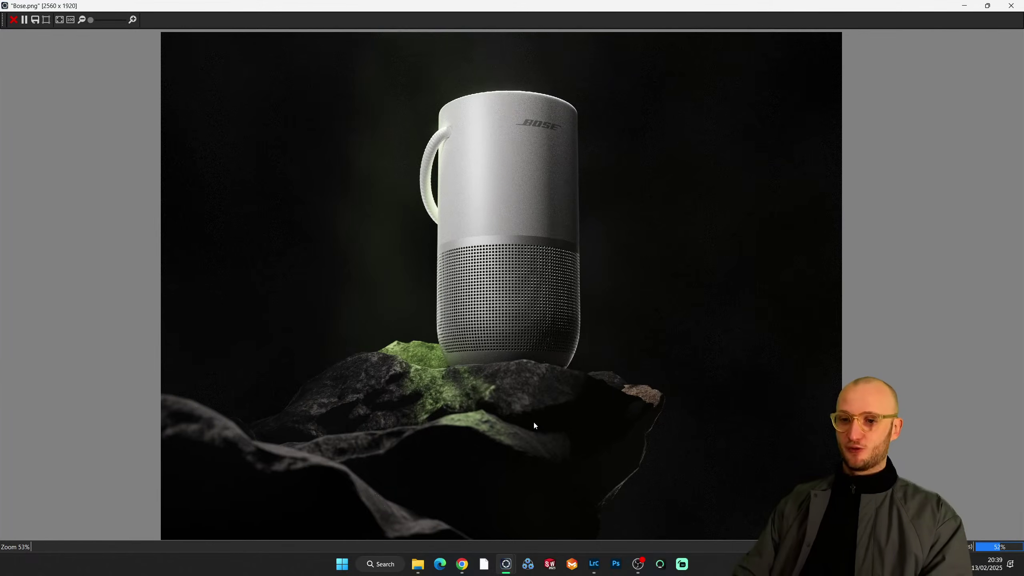
left_click(13, 19)
left_click(509, 285)
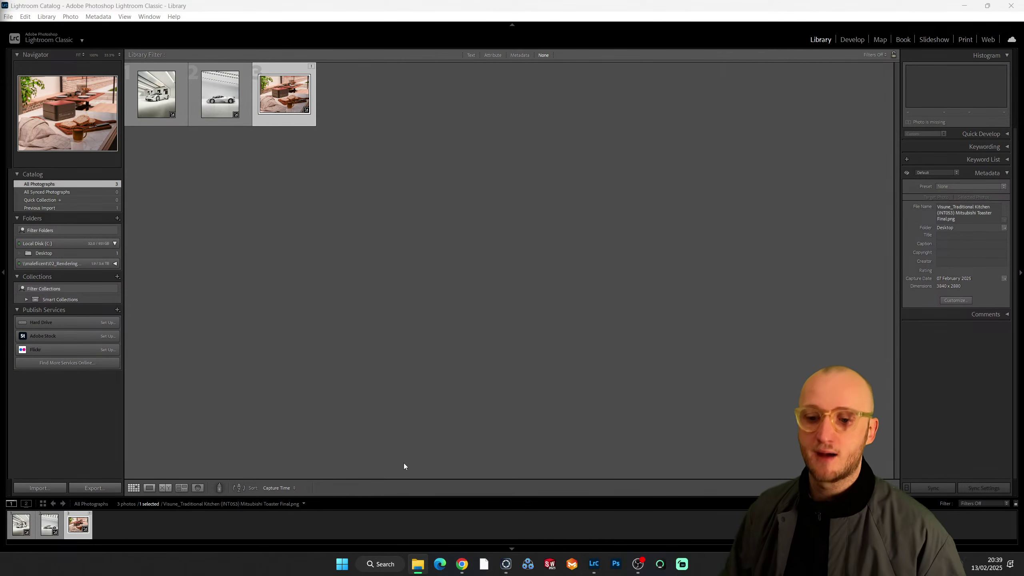
Import Bose.png from the Desktop folder into the Lightroom Classic catalog.
left_click(418, 565)
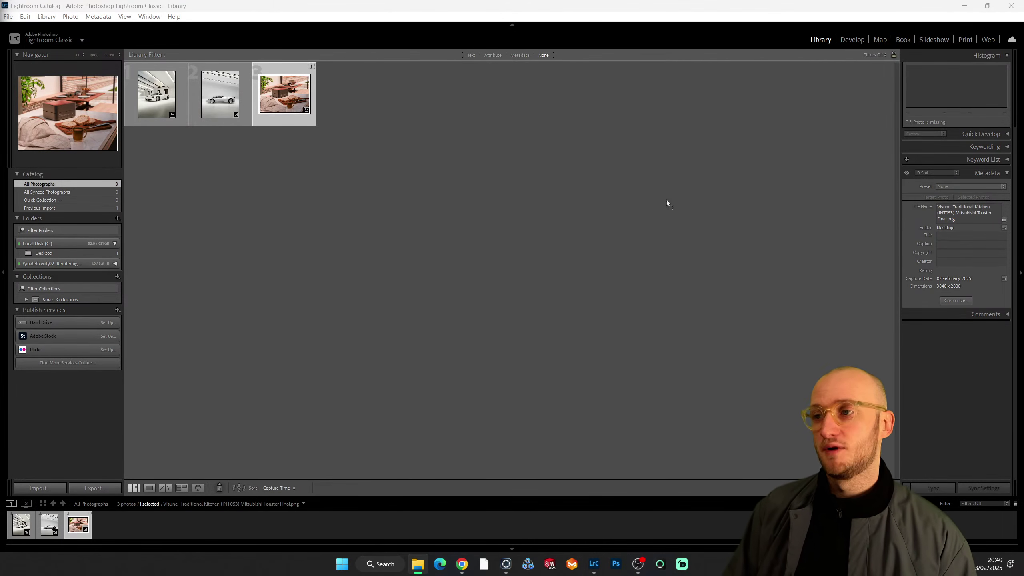
left_click(595, 213)
key("ctrl+shift+i")
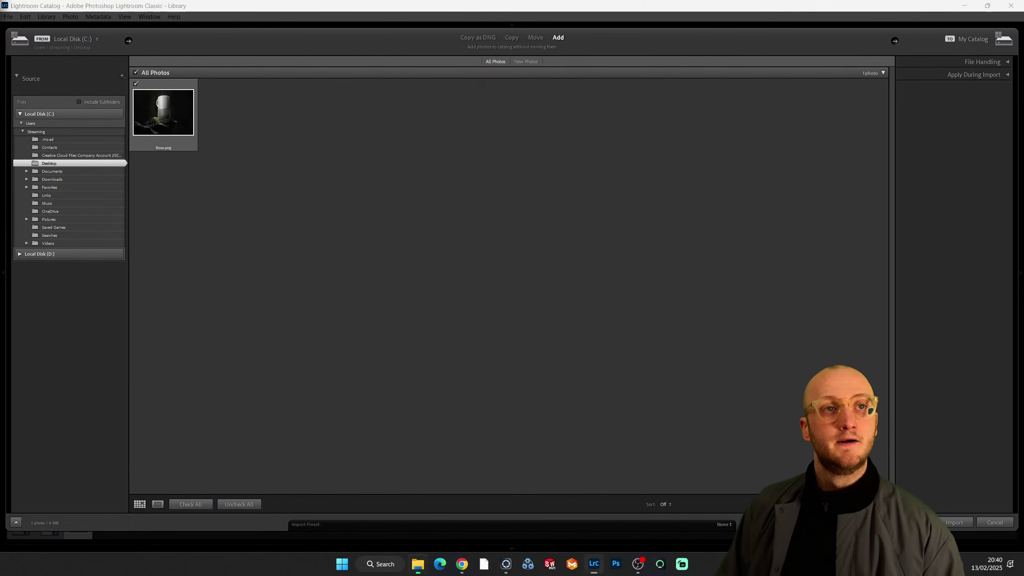
left_click(958, 522)
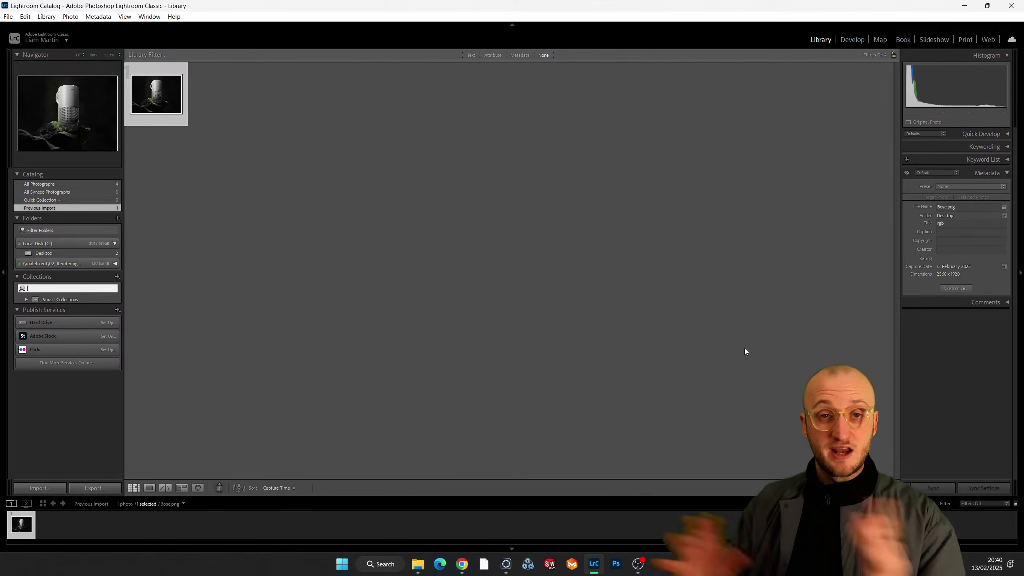
Open the imported Bose image in single view and inspect the speaker's logo, handle and body at 100%.
double_click(149, 81)
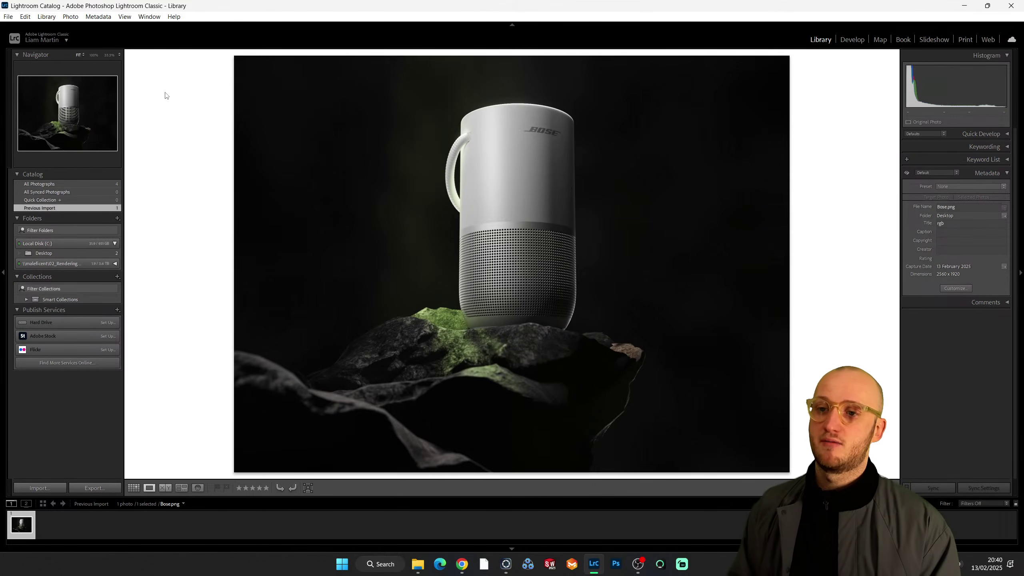
left_click(540, 165)
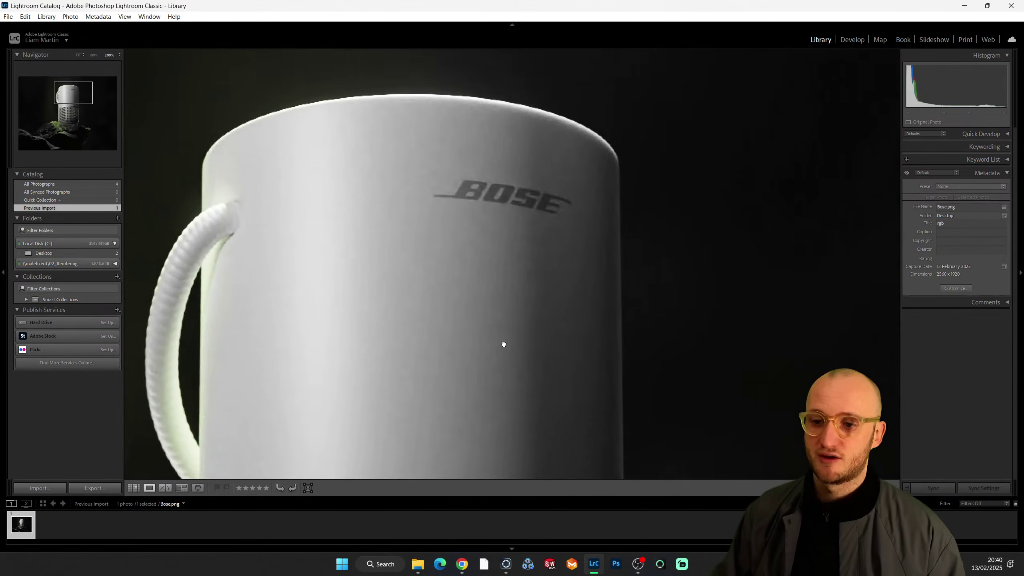
left_click_drag(502, 343, 563, 221)
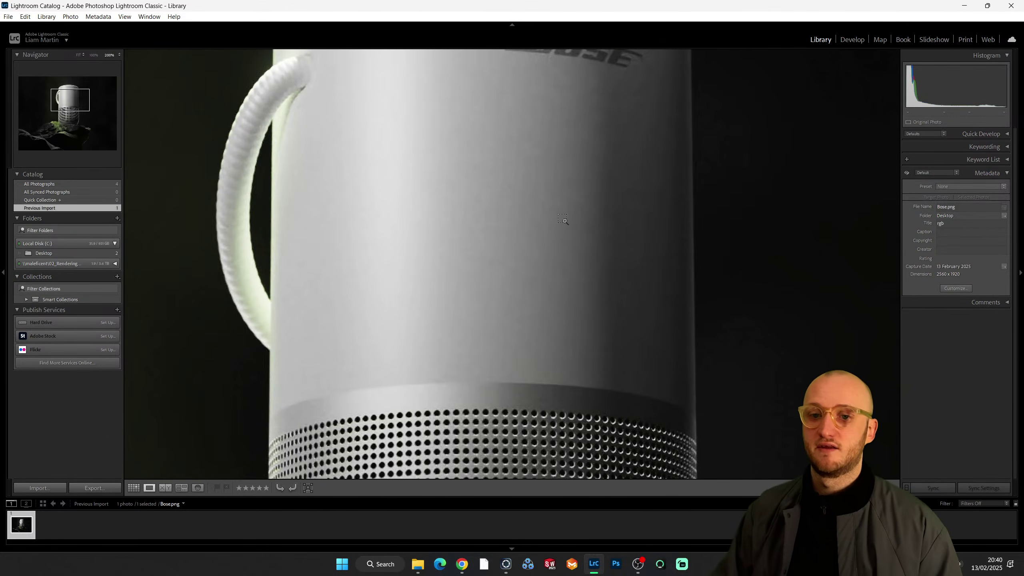
left_click(563, 222)
key("ctrl+equal")
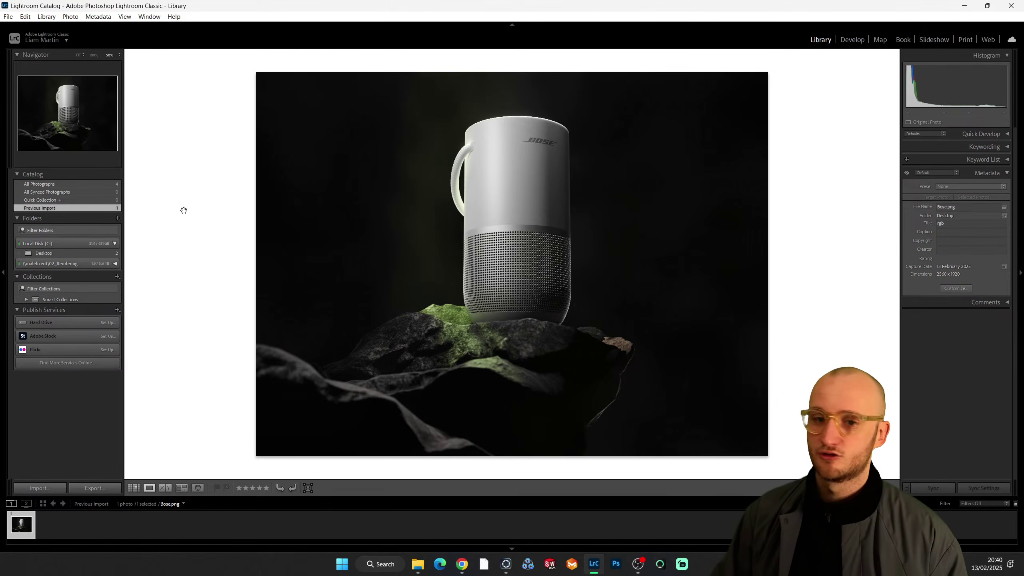
Open the Bose image in the Develop module and preview the PM Fall Pack 2018, V4 and PM V3 presets on it.
left_click(856, 42)
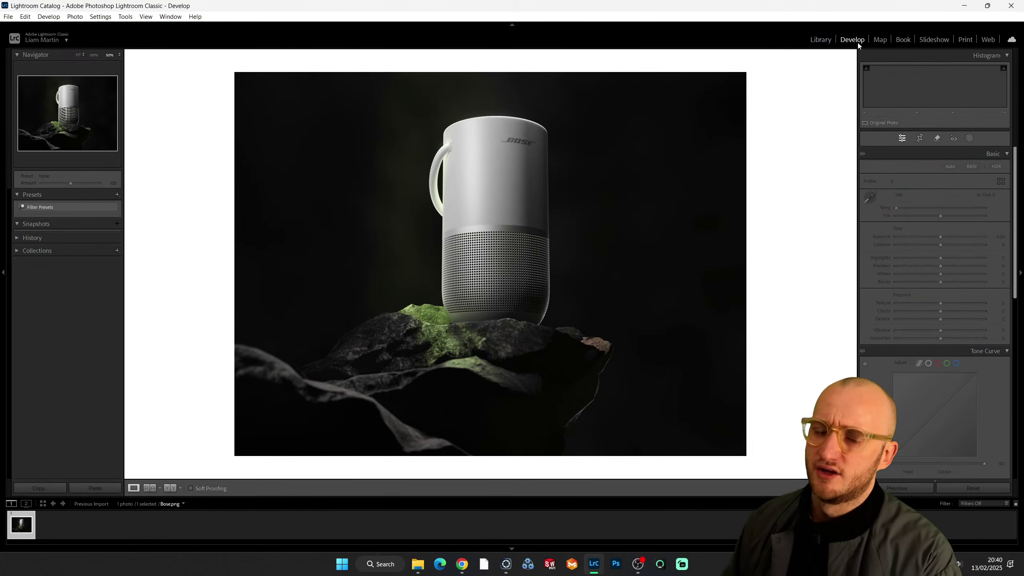
scroll(51, 285, "down", 15)
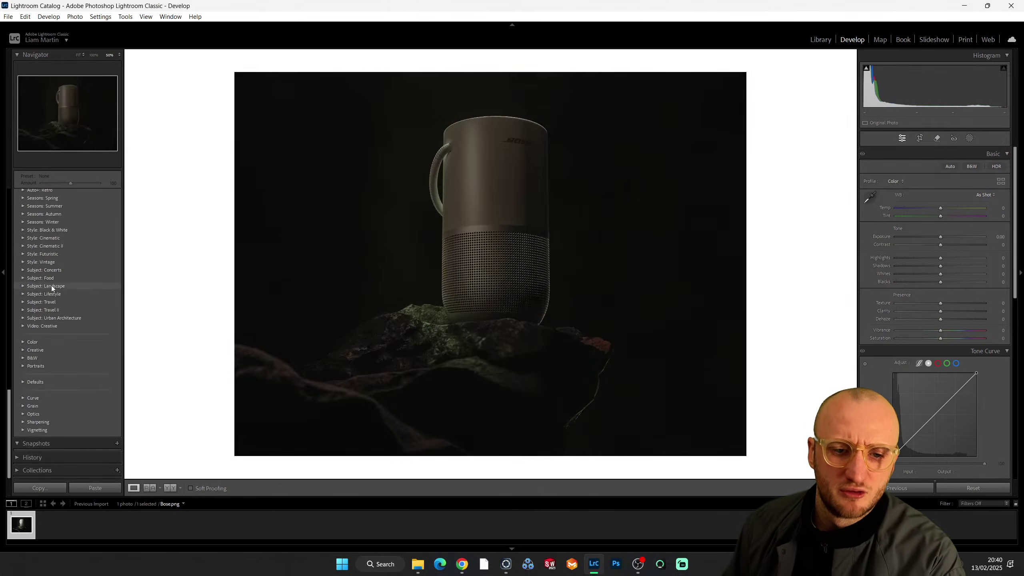
scroll(51, 284, "down", 10)
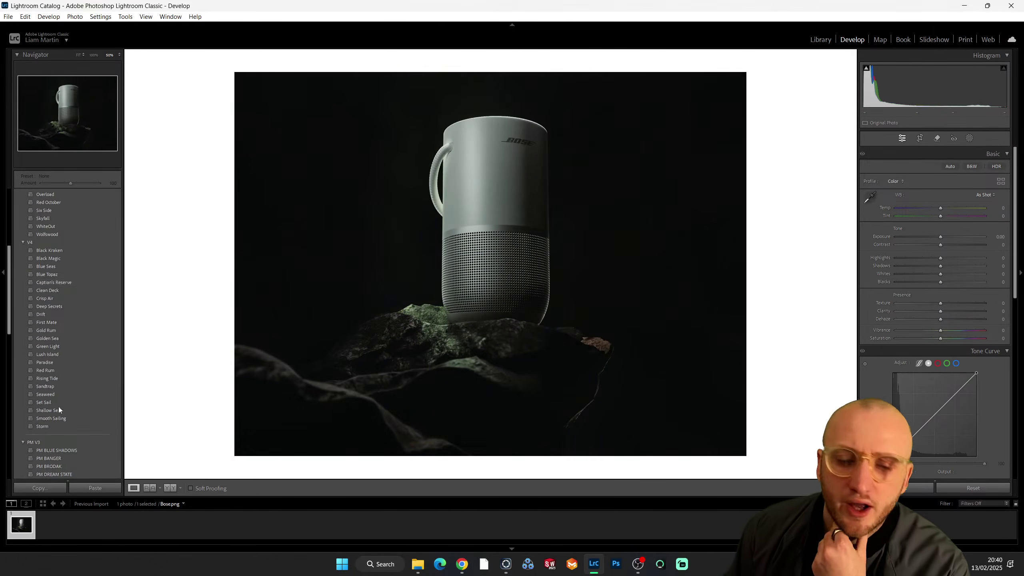
scroll(58, 373, "up", 20)
scroll(85, 343, "down", 15)
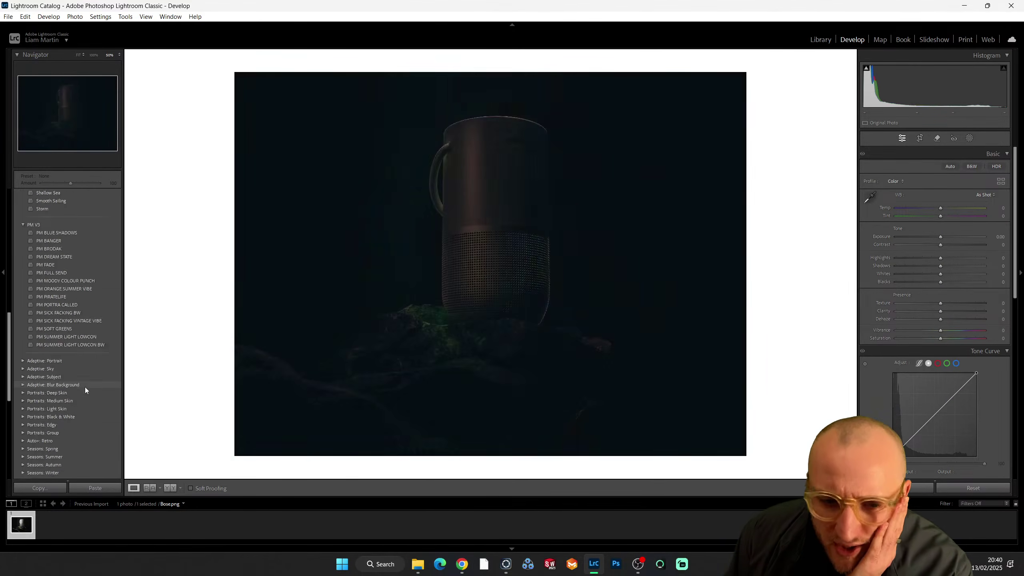
scroll(97, 429, "up", 8)
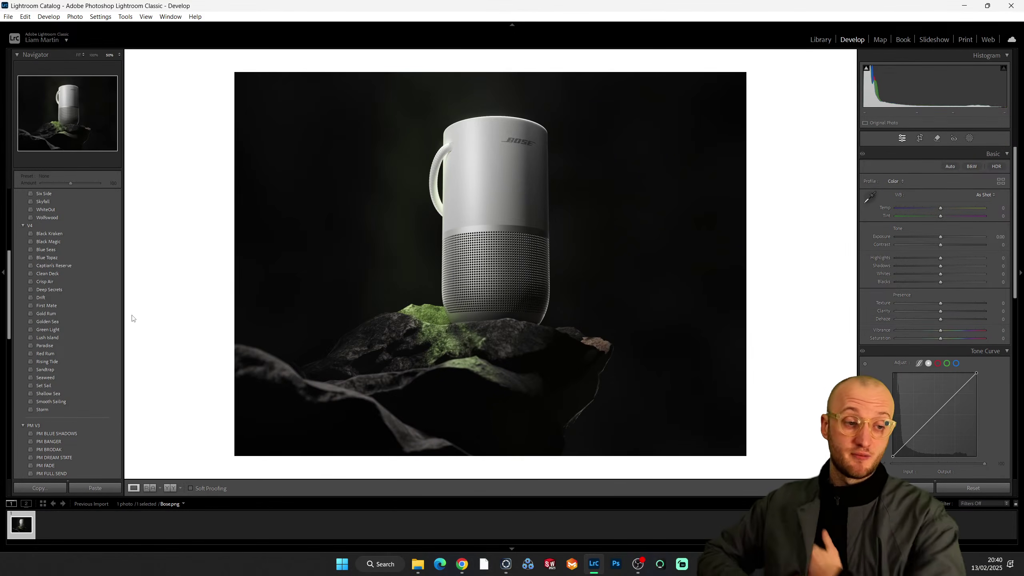
scroll(66, 304, "up", 5)
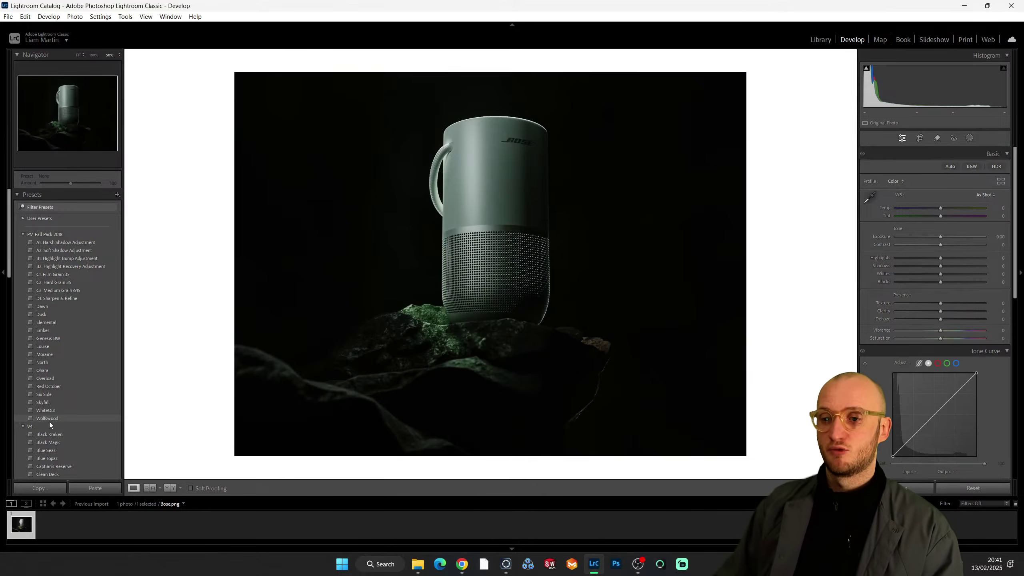
scroll(49, 421, "down", 3)
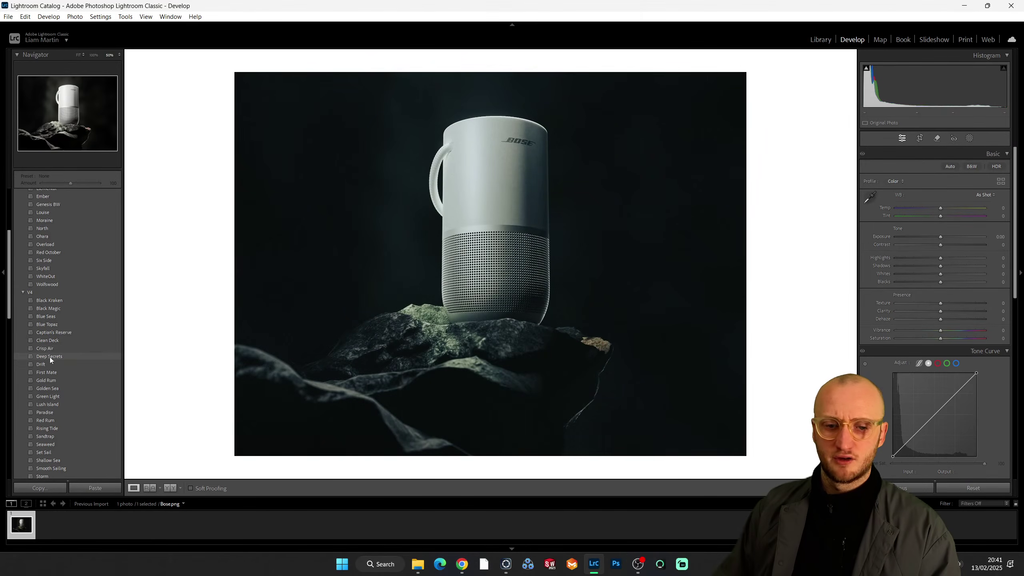
scroll(47, 376, "down", 2)
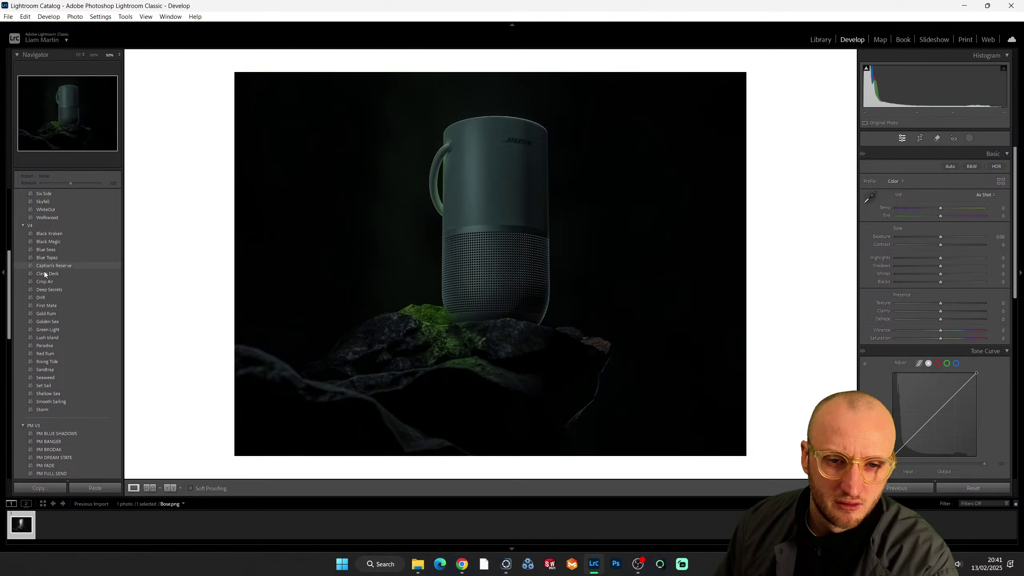
scroll(47, 228, "up", 5)
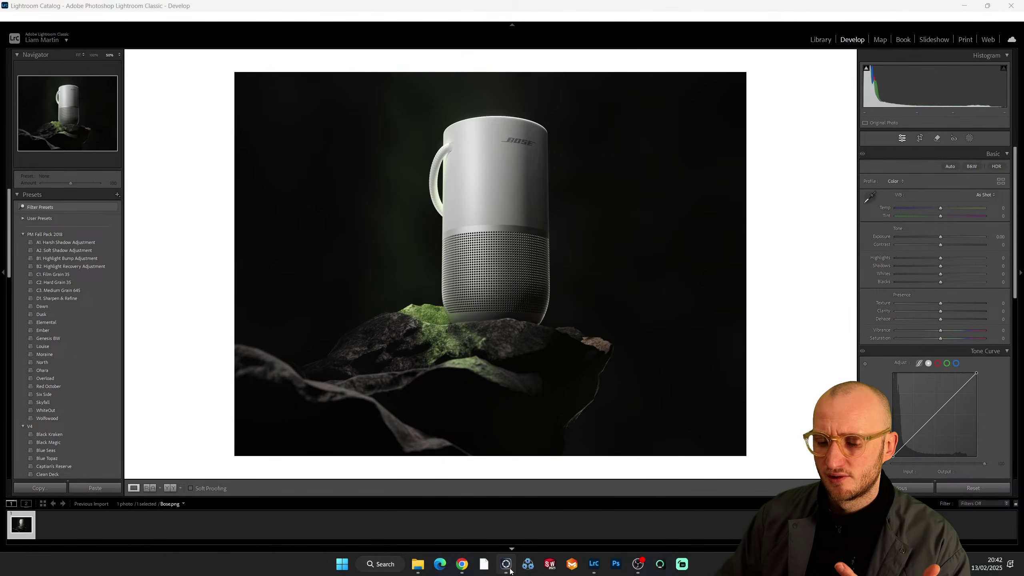
Switch to KeyShot Studio and close its Render dialog.
mouse_move(506, 564)
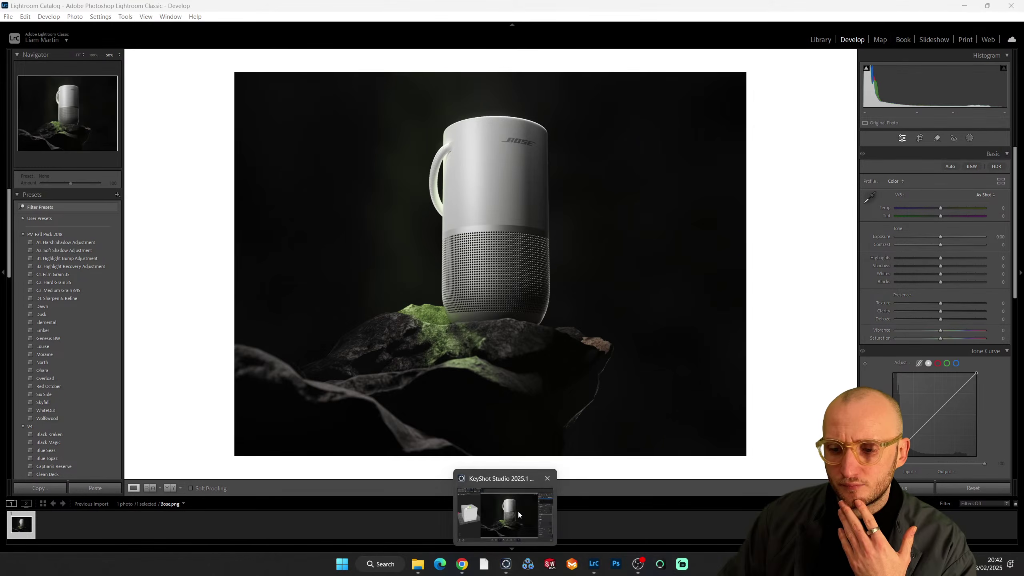
left_click(507, 519)
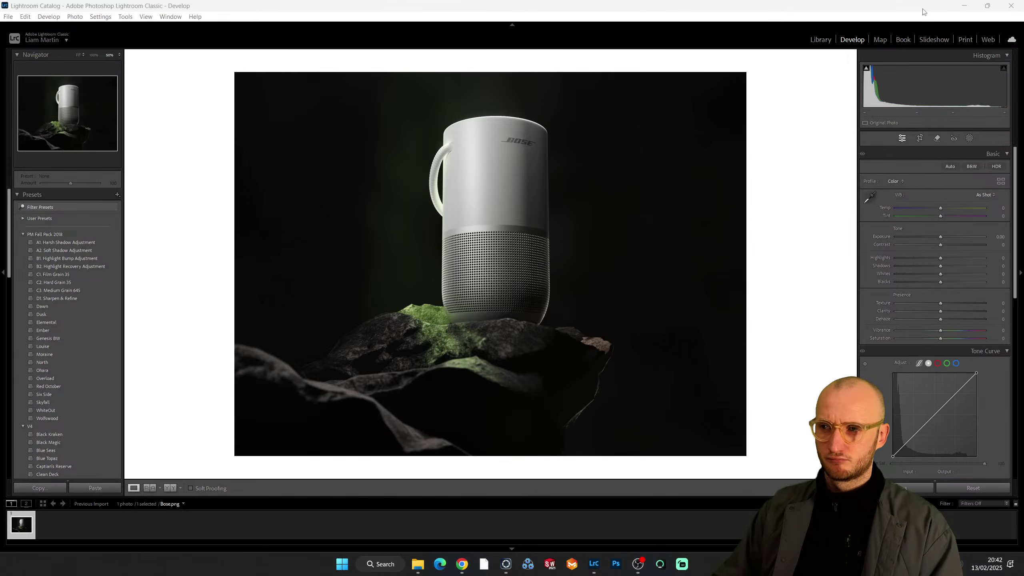
left_click(964, 6)
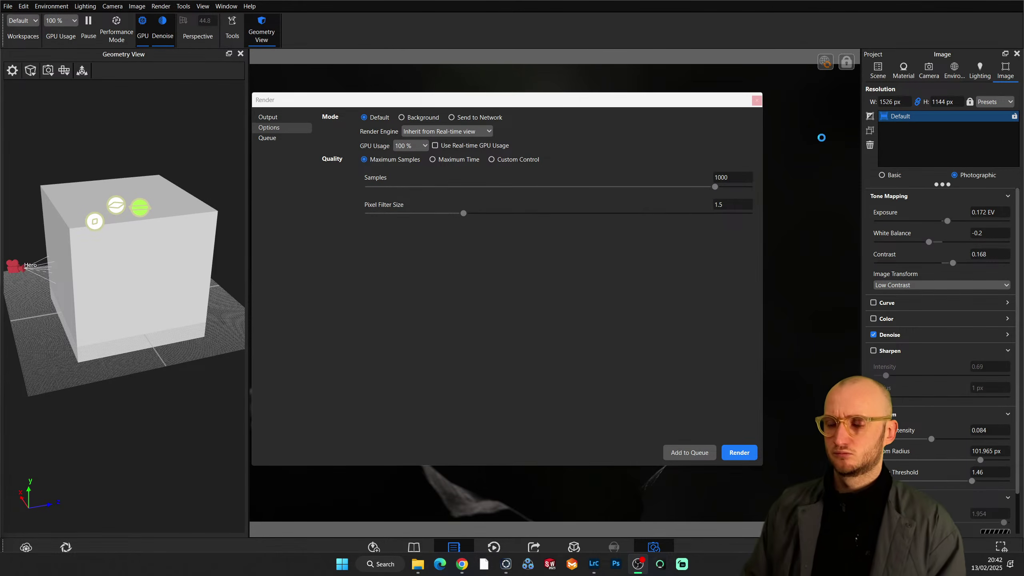
key("Escape")
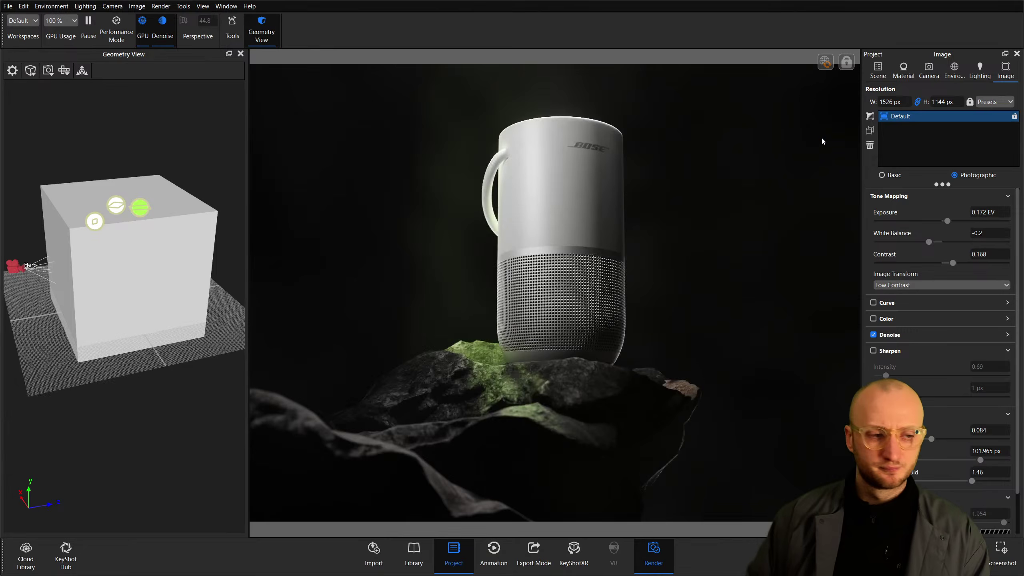
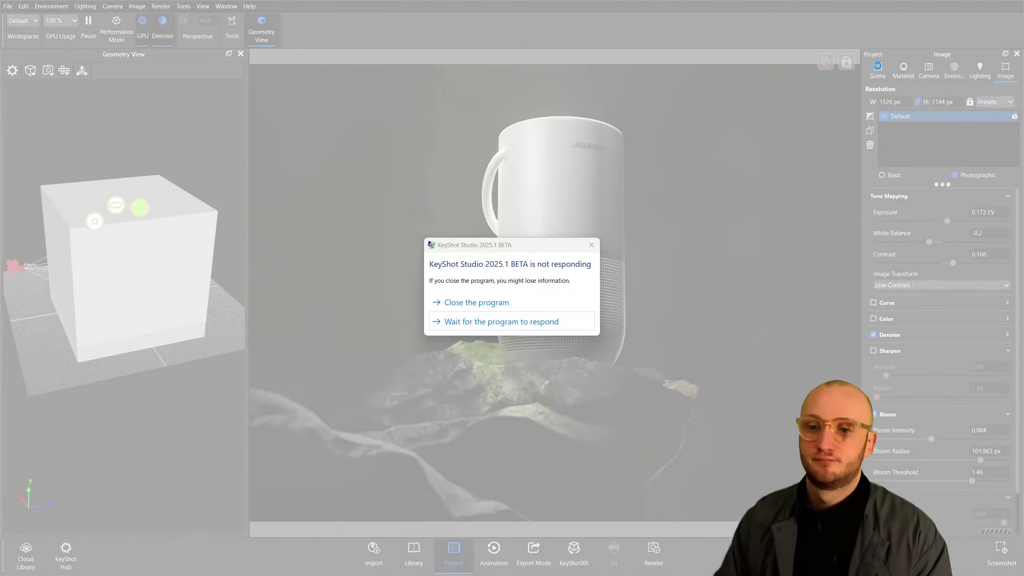
Wait for the unresponsive KeyShot Studio instead of closing it, and pause the real-time rendering.
left_click(501, 325)
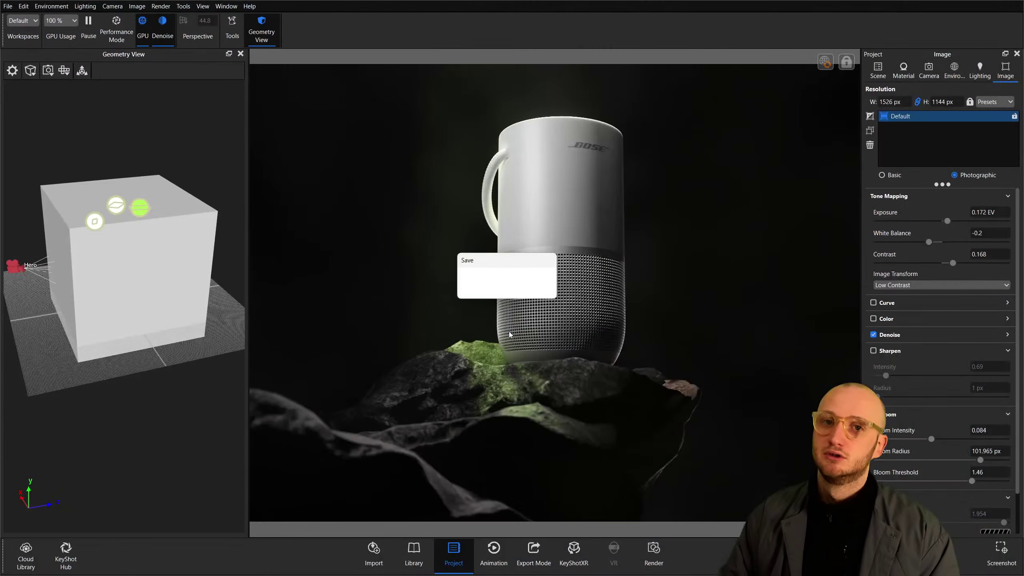
key("shift+p")
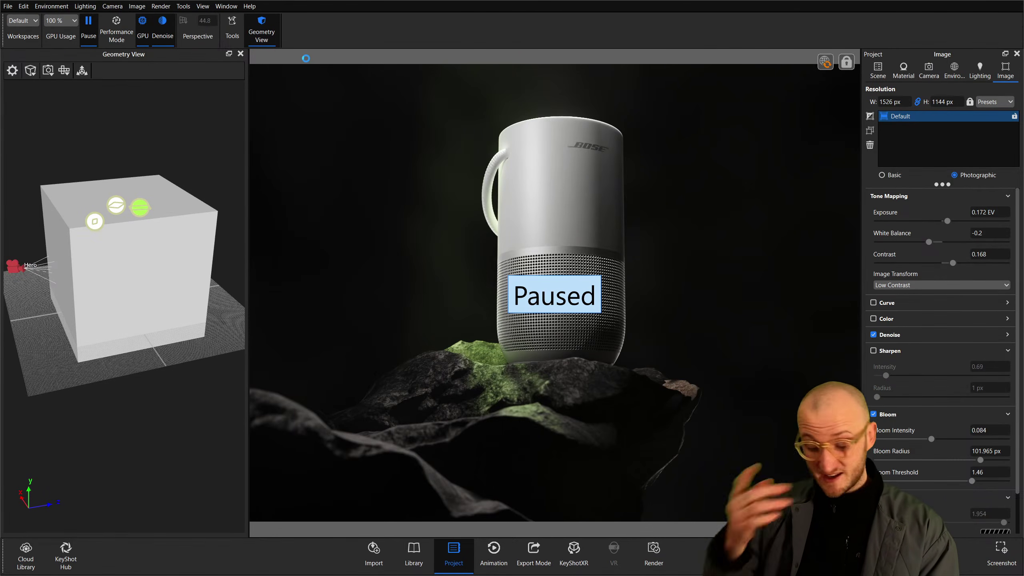
Show the desktop and switch back to Lightroom Classic.
key("super")
left_click(118, 313)
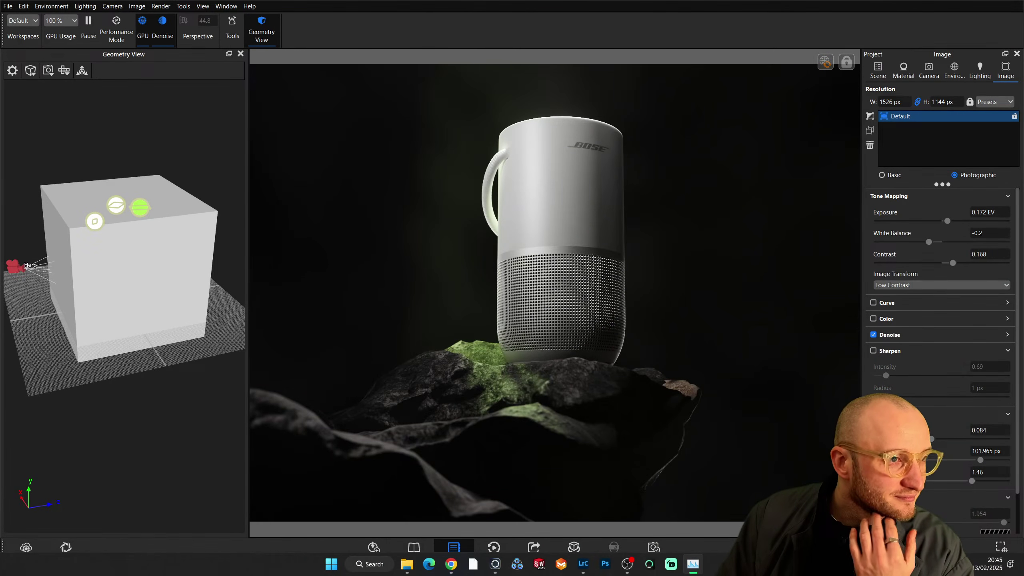
key("super+d")
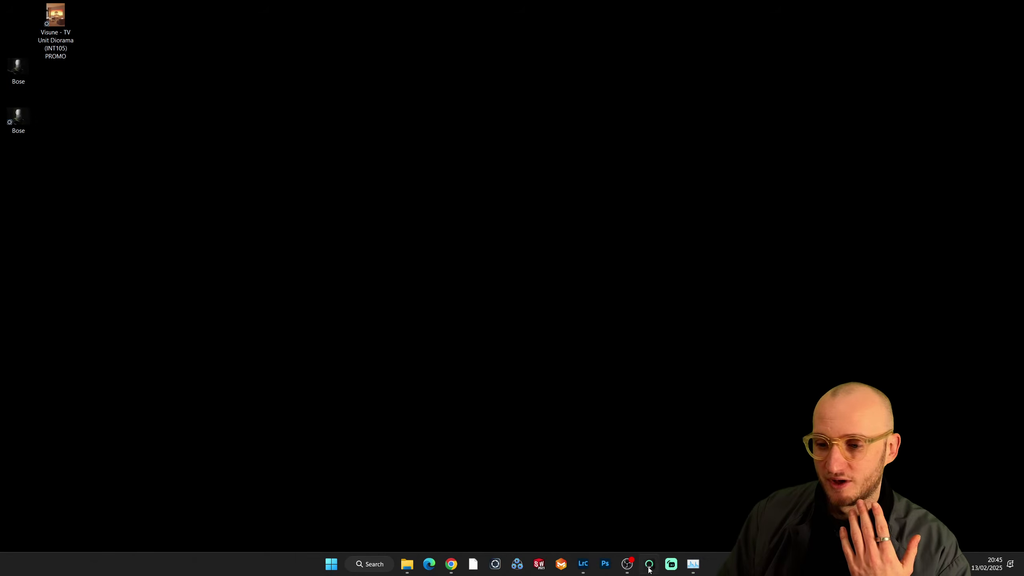
left_click(583, 564)
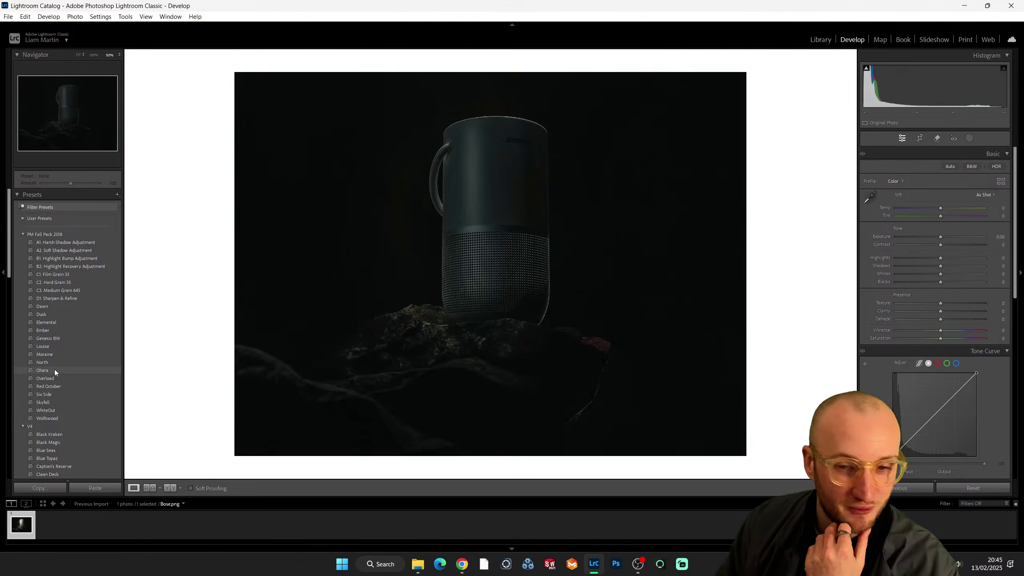
Compare the presets, try Red October on the Bose image with exposure +0.79 and tint +21, and reset all adjustments.
scroll(52, 355, "down", 3)
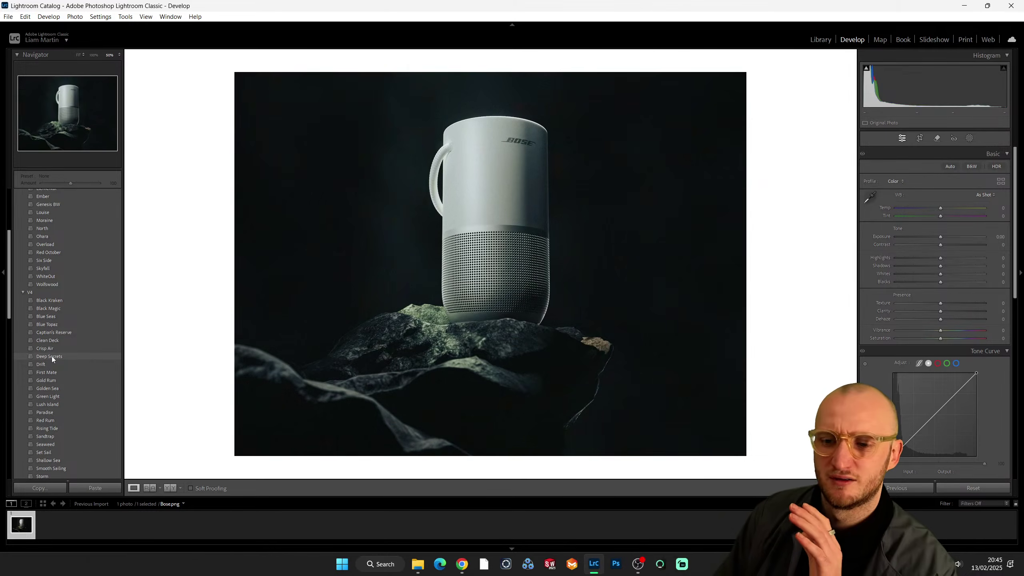
scroll(54, 370, "down", 2)
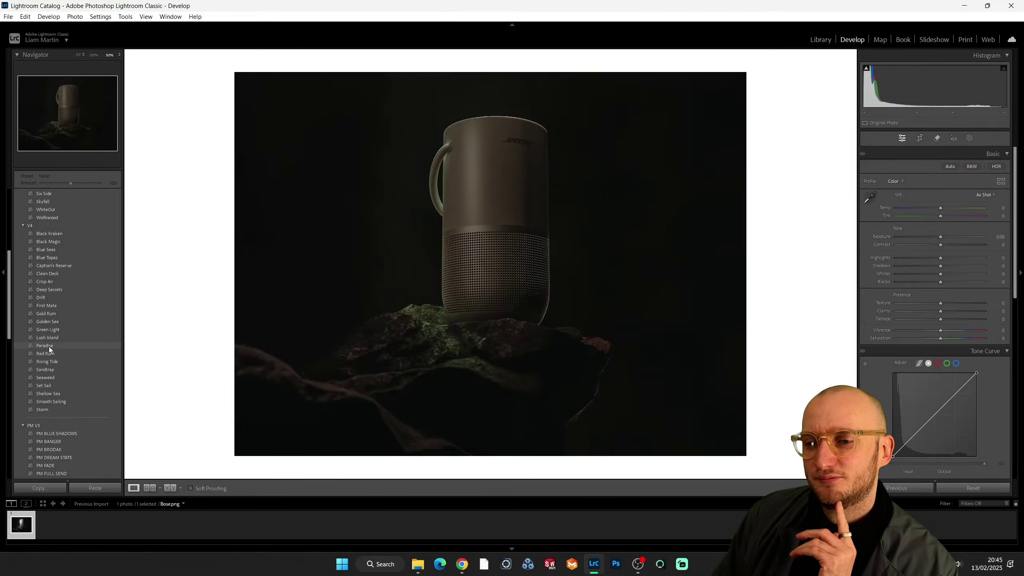
scroll(45, 321, "down", 2)
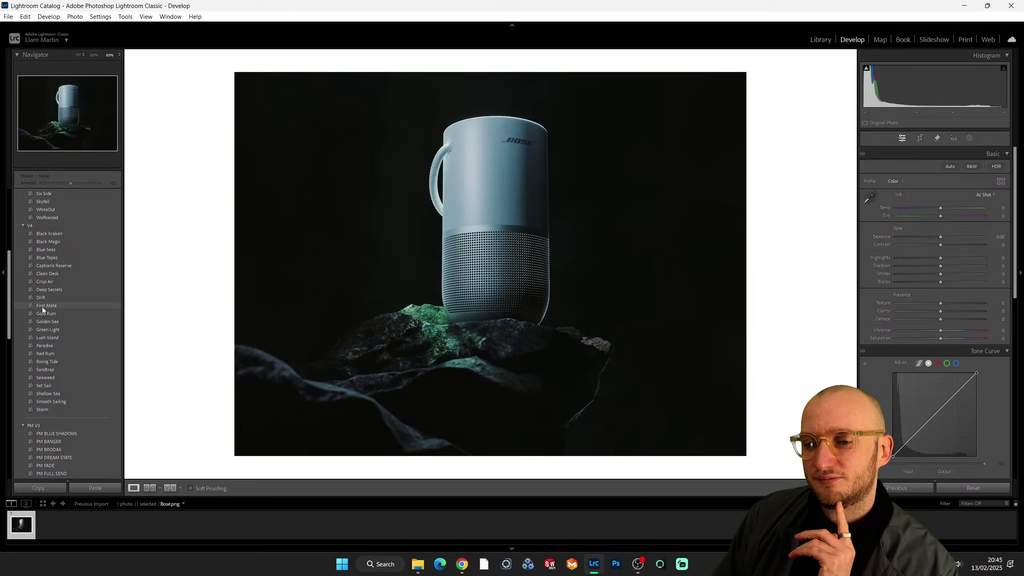
scroll(42, 324, "up", 8)
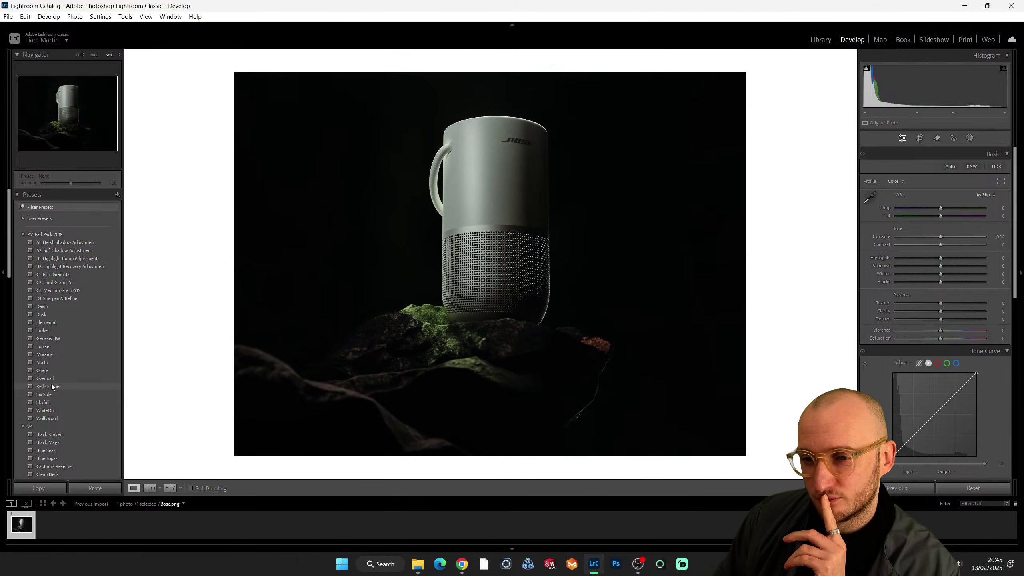
left_click(51, 386)
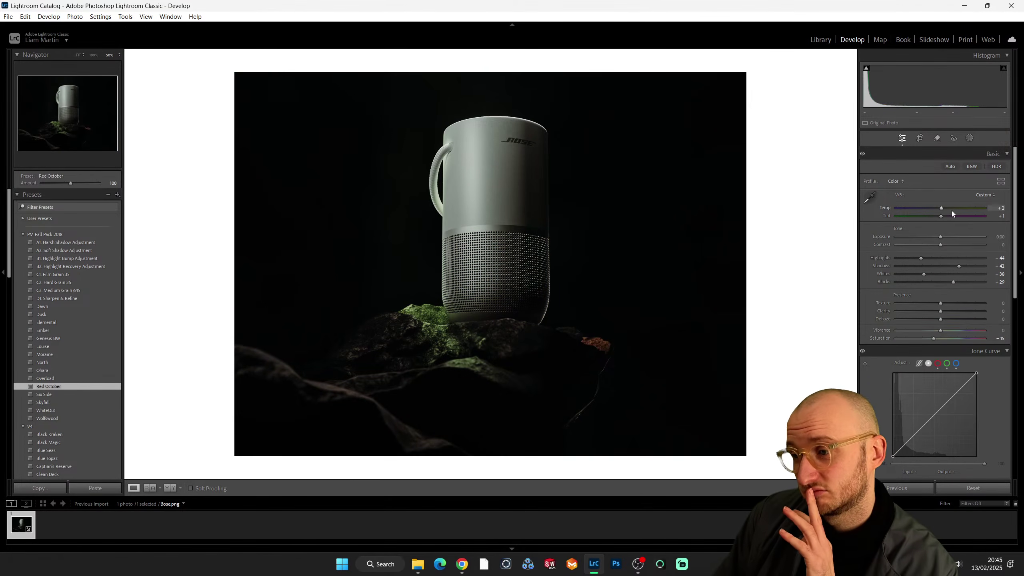
left_click_drag(940, 237, 949, 217)
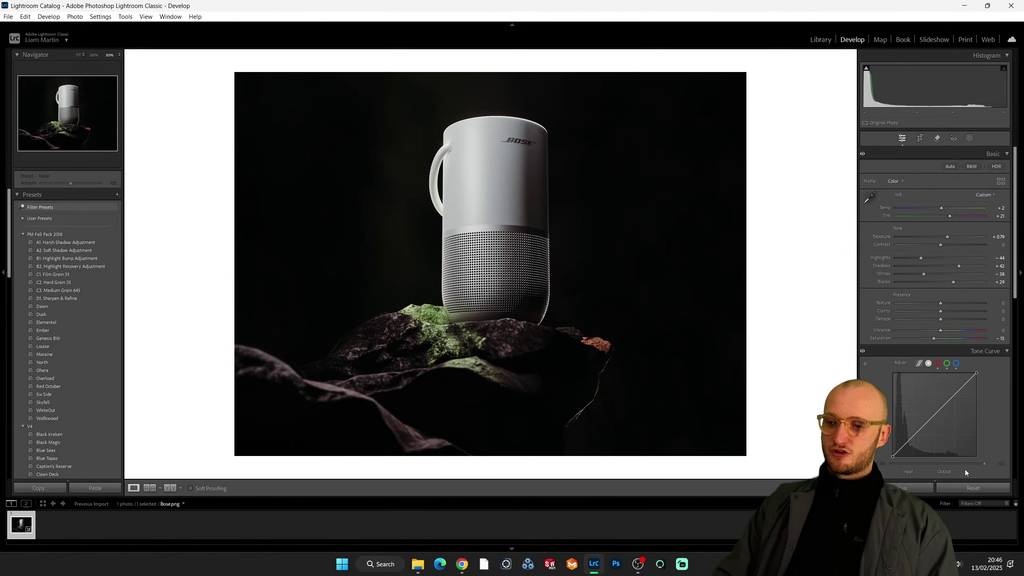
left_click(973, 488)
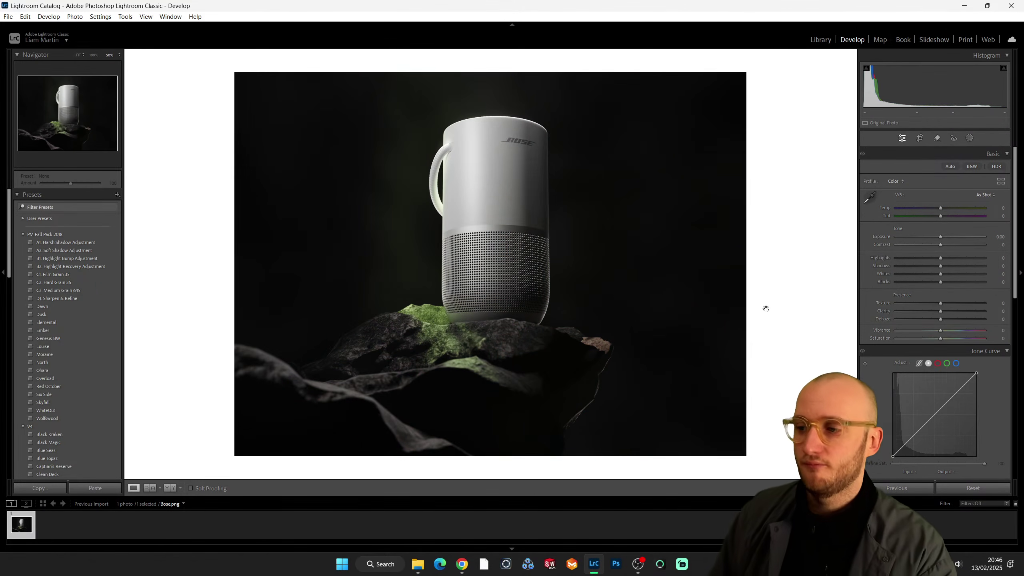
Set texture to +17 and clarity to +15, and adjust the tone values between highlights and blacks for stronger contrast.
left_click_drag(940, 304, 947, 311)
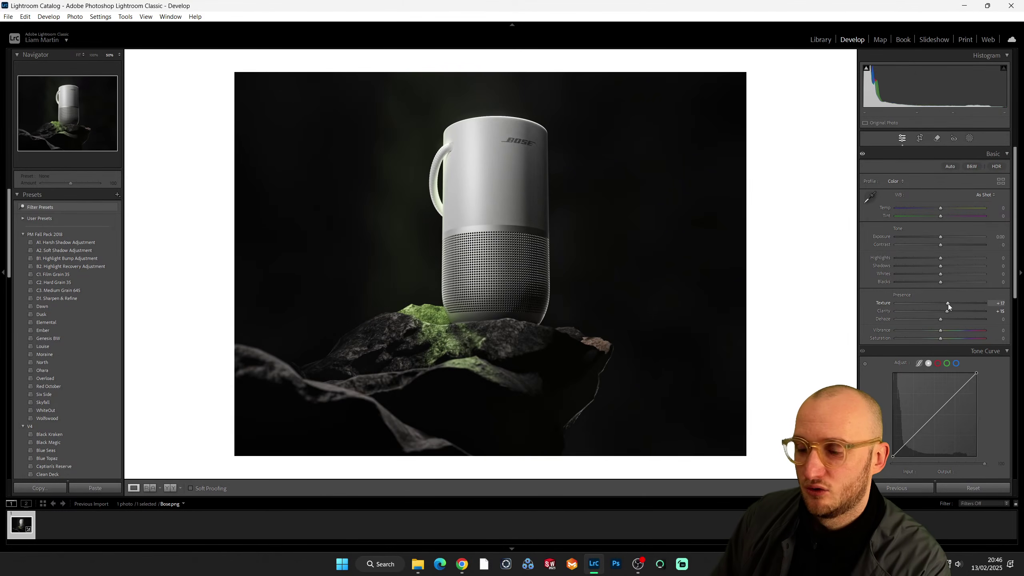
left_click_drag(940, 257, 931, 277)
Add film grain to the image with amount 8 and size 28, judging it at 100% on the speaker body.
scroll(970, 286, "down", 10)
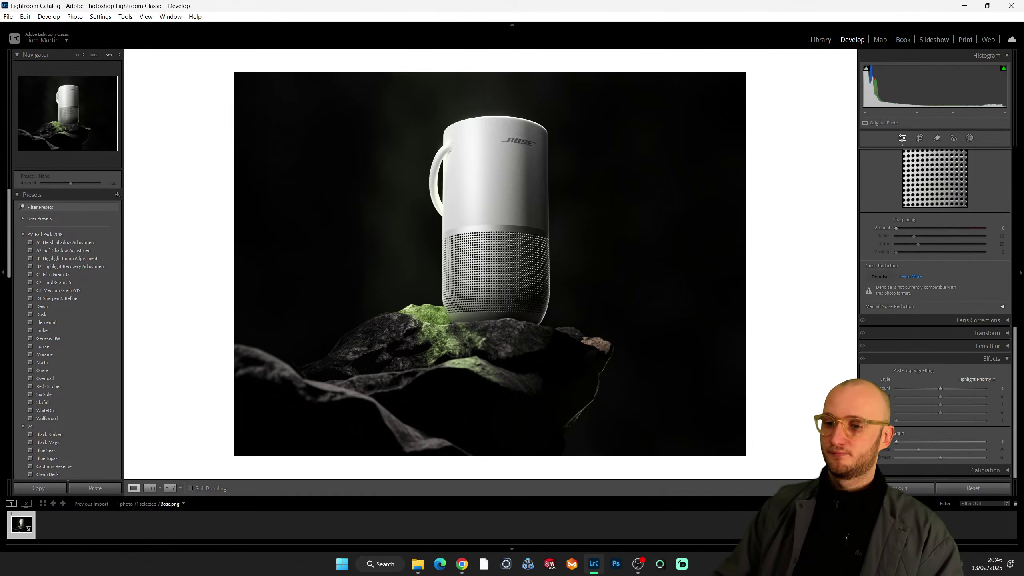
left_click_drag(894, 442, 922, 441)
left_click(402, 366)
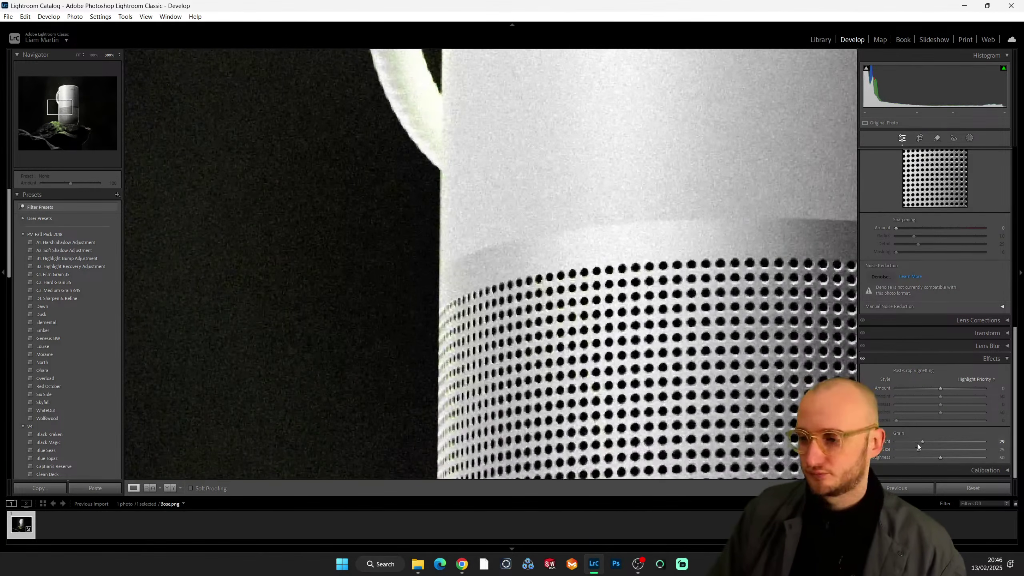
left_click_drag(918, 451, 920, 449)
left_click_drag(921, 441, 901, 437)
Set the sharpening amount to 50, checking the detail on the mossy rocks at 100%.
left_click_drag(463, 464, 450, 172)
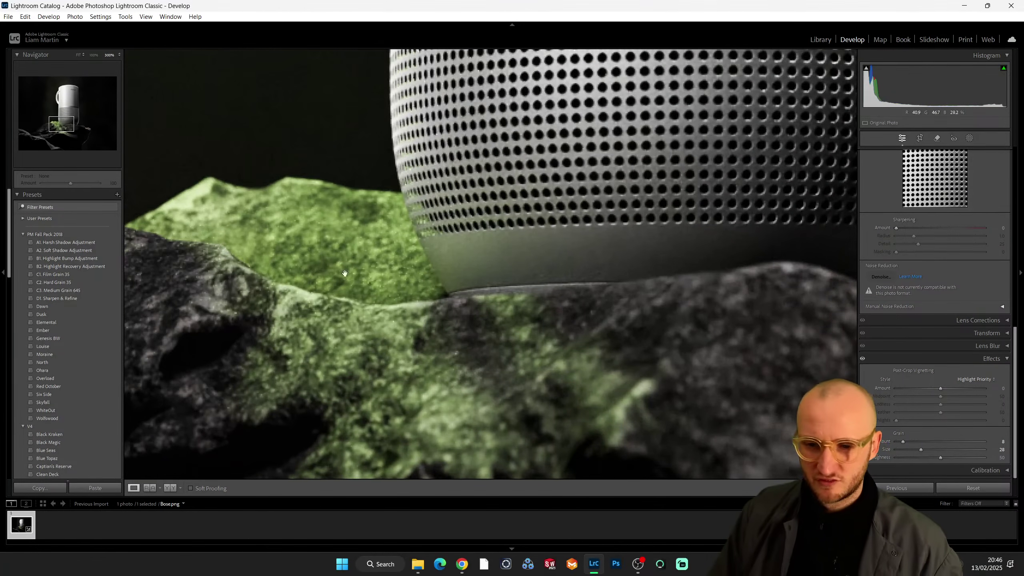
left_click_drag(329, 225, 447, 258)
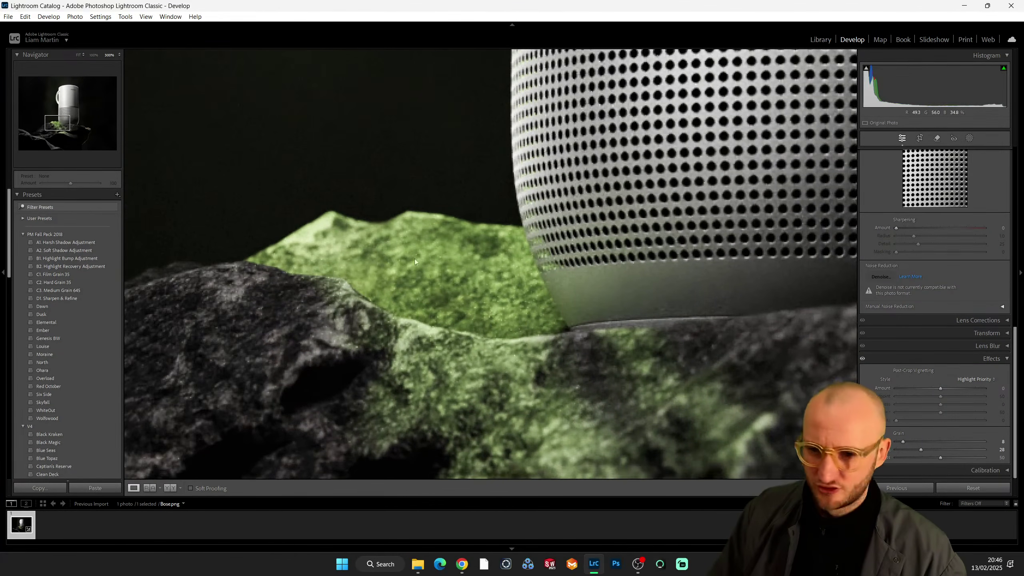
scroll(945, 355, "up", 3)
left_click_drag(895, 347, 935, 351)
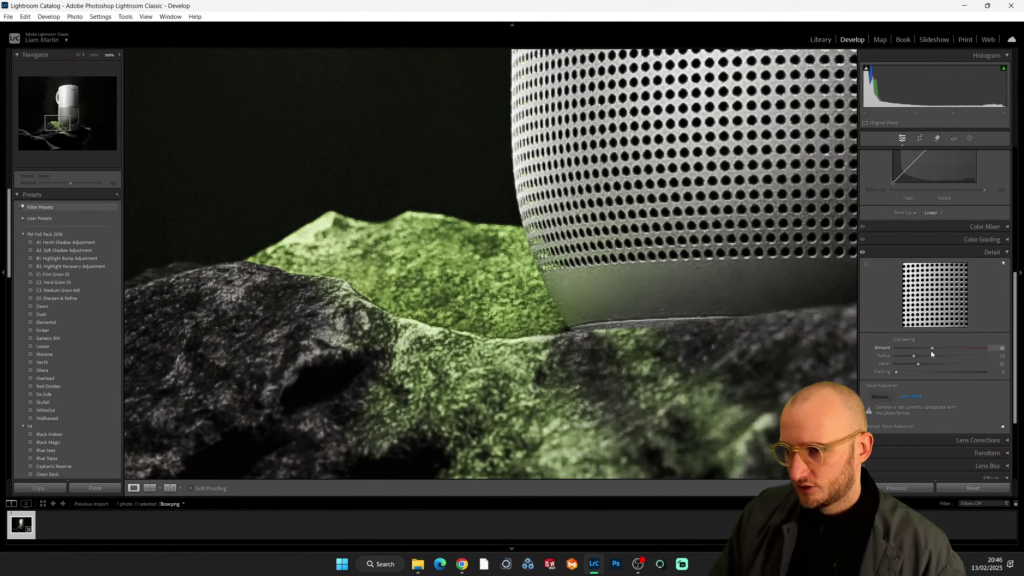
left_click(925, 349)
Check the speaker's grille and body at 100%, lower the grain amount to 6, and return to the whole image.
left_click_drag(851, 319, 663, 468)
scroll(914, 416, "down", 3)
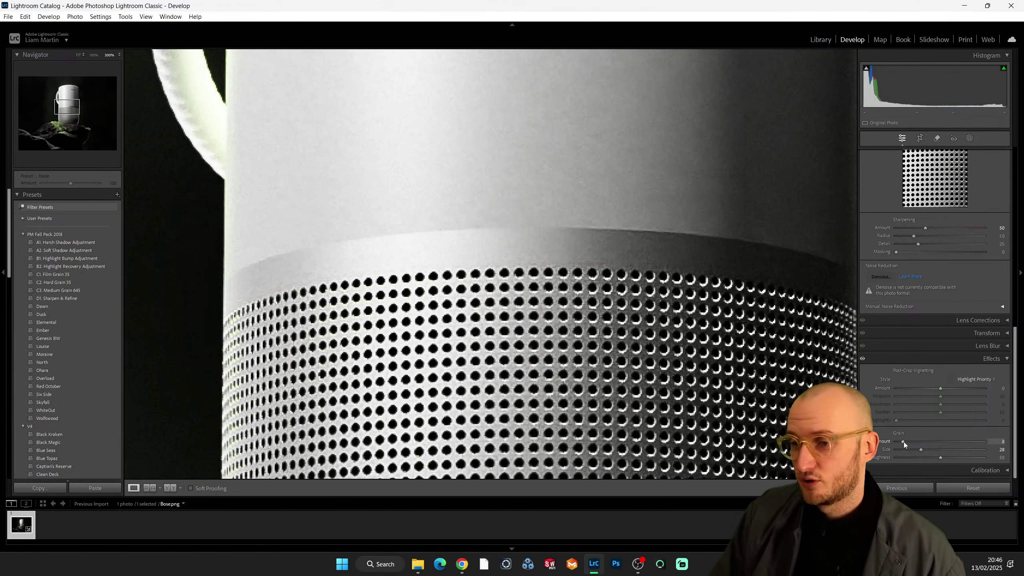
left_click_drag(900, 442, 901, 442)
key("ctrl+minus")
key("ctrl+minus")
key("ctrl+minus")
key("ctrl+minus")
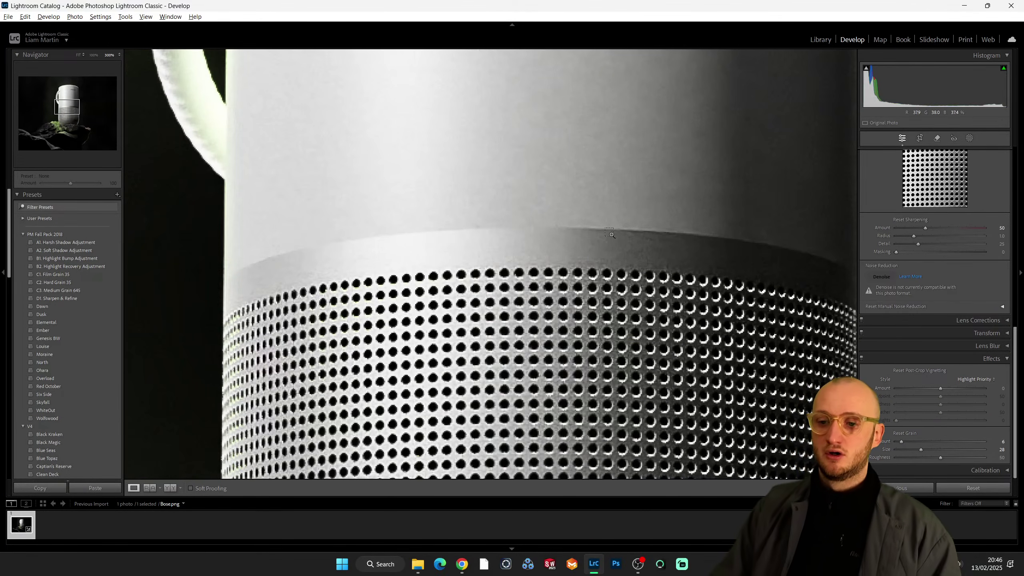
key("ctrl+minus")
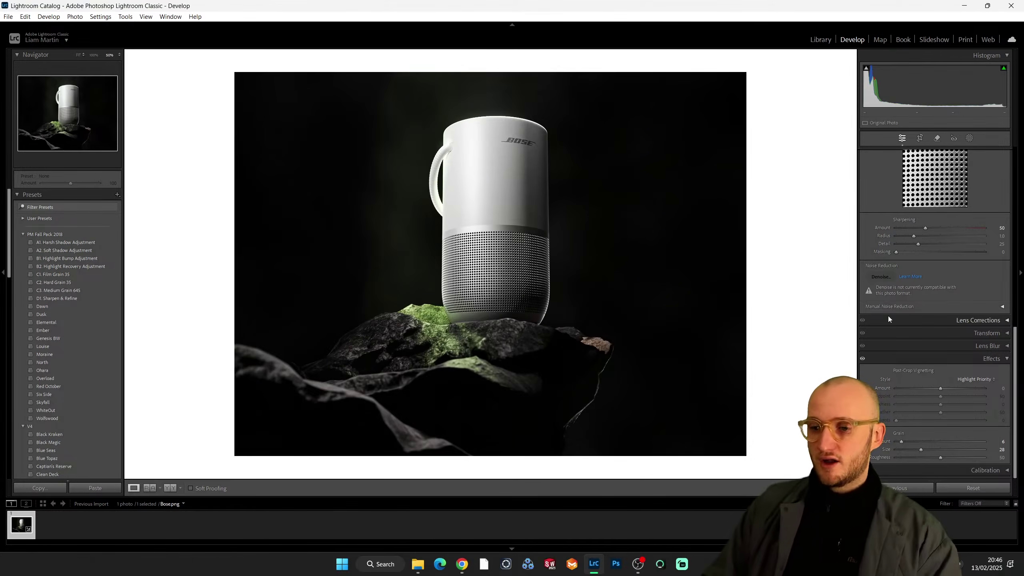
Add a vignette with amount -67, midpoint 49, roundness +77 and feather 59, and set contrast to +14 and highlights to +12.
left_click_drag(939, 388, 910, 380)
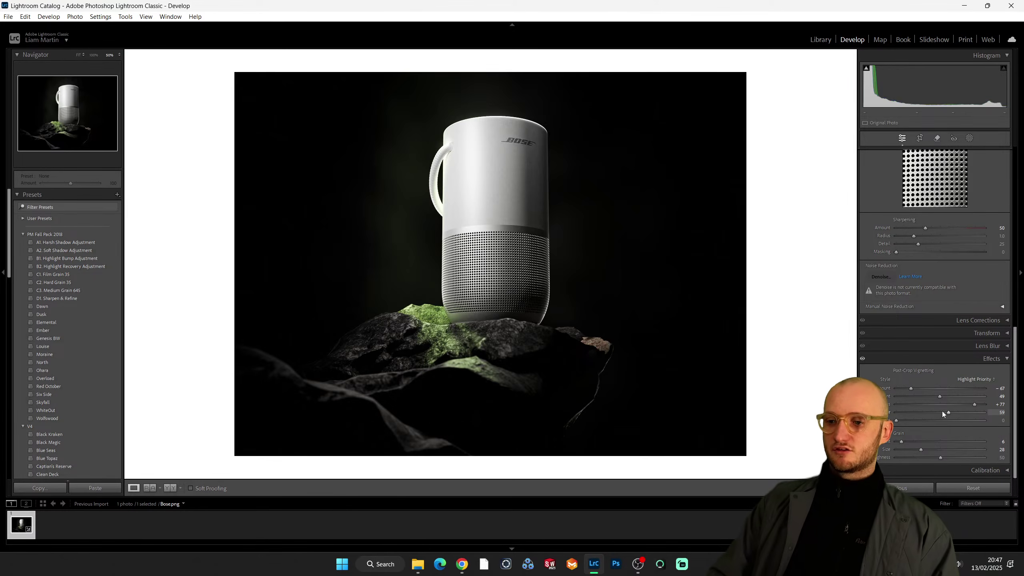
scroll(942, 412, "up", 10)
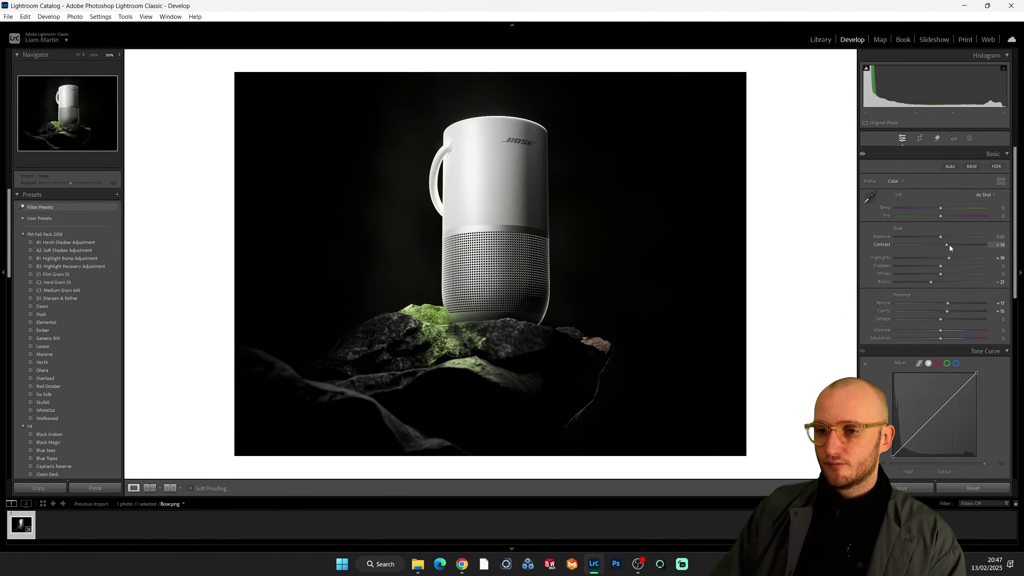
left_click_drag(948, 258, 948, 243)
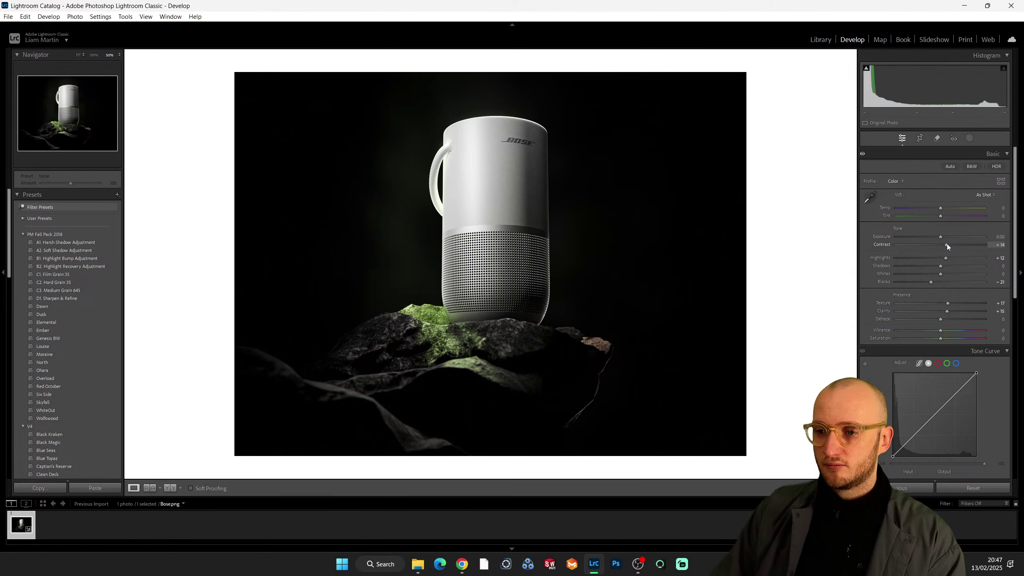
Reset all adjustments to compare with the original render, and undo the reset.
left_click(990, 487)
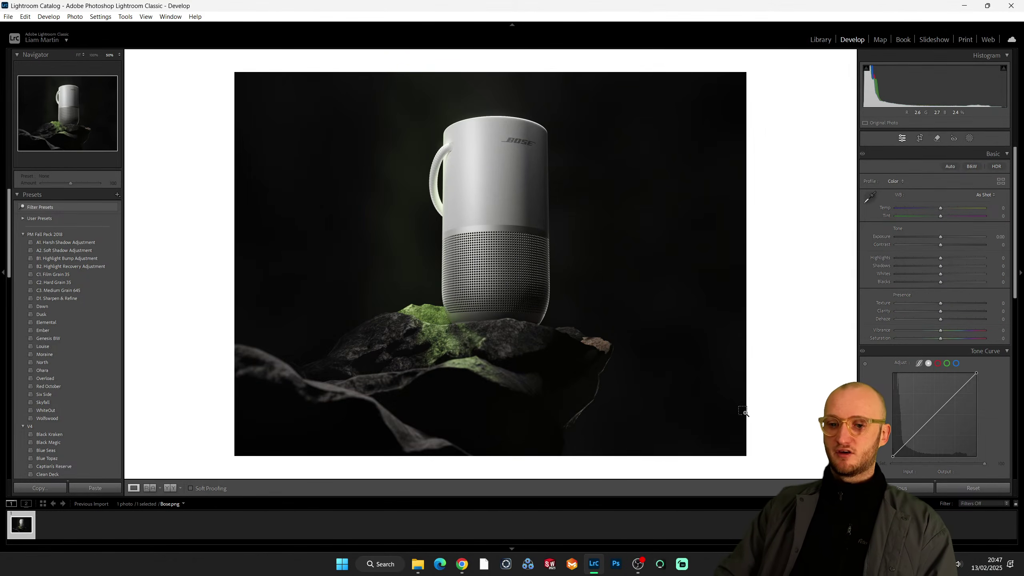
key("ctrl+z")
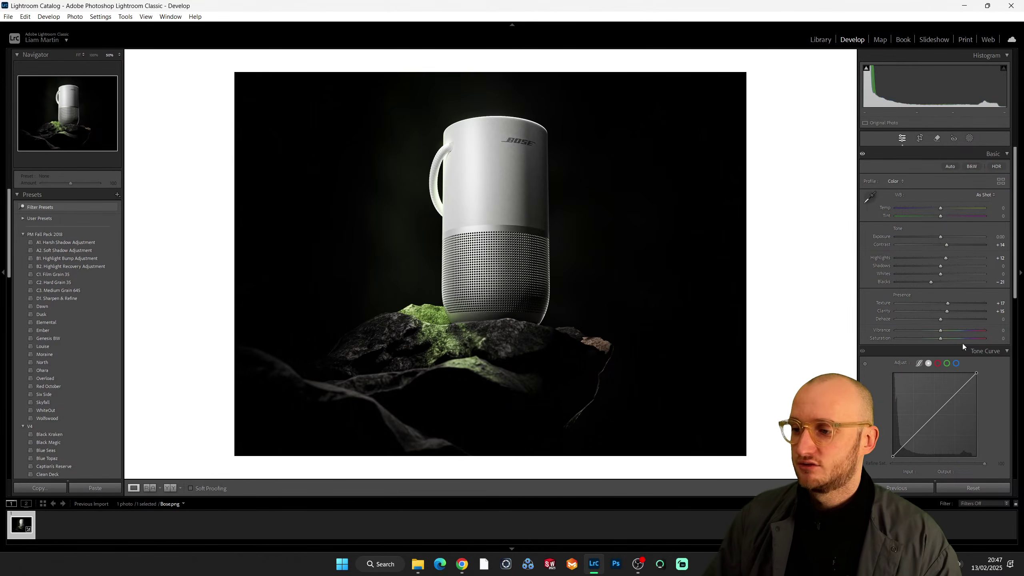
Set saturation to +13, try a magenta tint and undo it, and cool the temperature to -6.
mouse_move(939, 339)
left_mouse_down()
mouse_move(955, 338)
mouse_move(946, 337)
left_mouse_up()
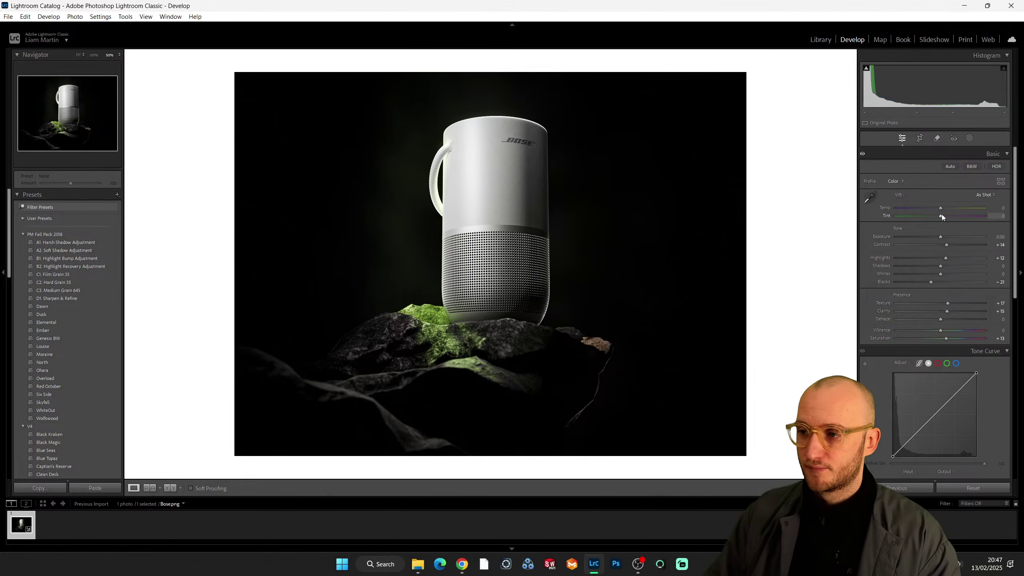
left_click_drag(930, 216, 950, 216)
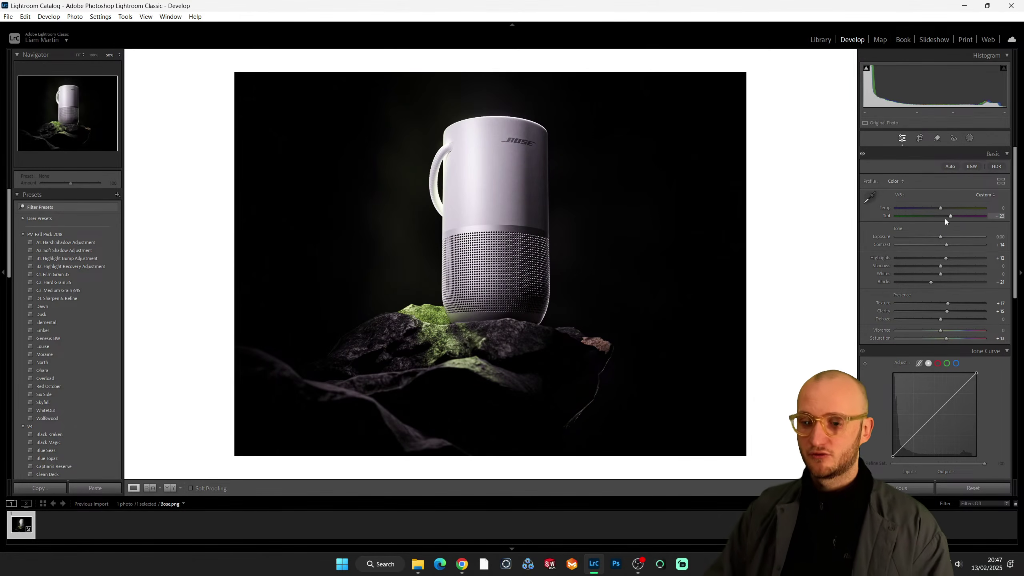
key("ctrl+z")
left_click_drag(940, 207, 938, 207)
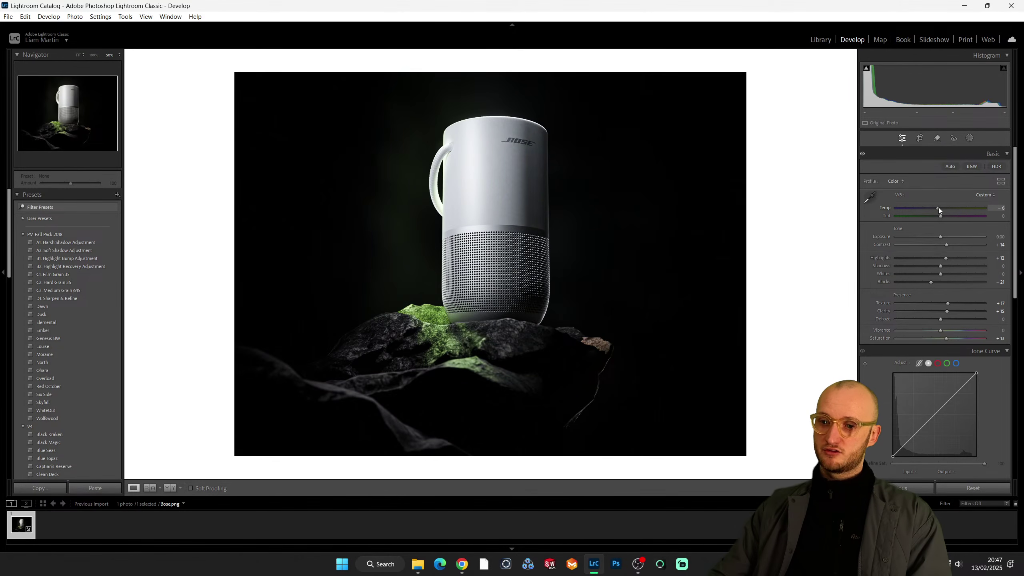
Set dehaze to +7, clarity to +25 and texture to +23, judging them on the mossy rocks at 100%, and return to the whole image.
left_click(441, 328)
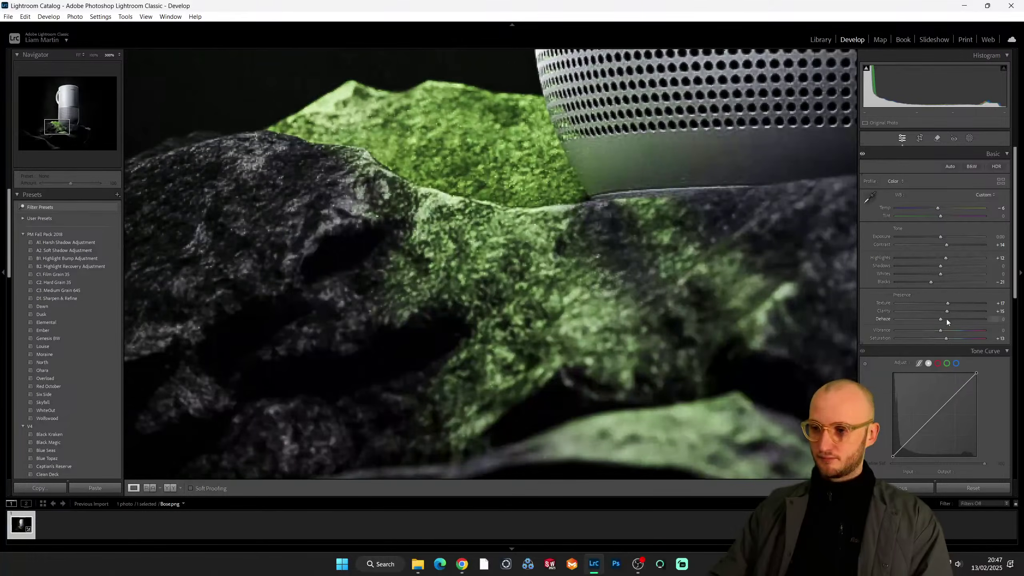
left_click_drag(943, 320, 949, 311)
left_click_drag(947, 303, 950, 304)
key("ctrl+minus")
key("ctrl+minus")
key("ctrl+minus")
key("ctrl+minus")
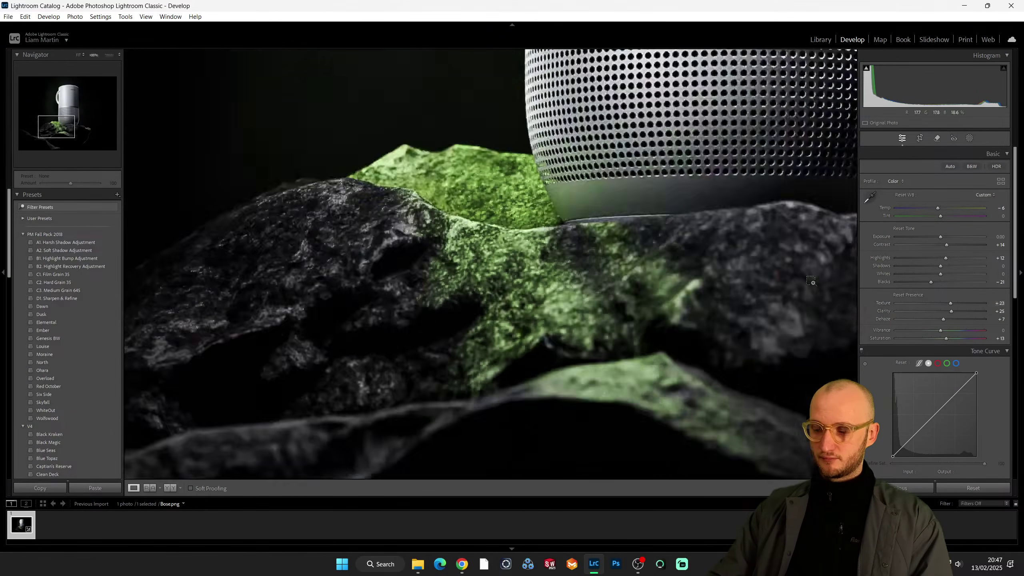
key("ctrl+minus")
key("ctrl+equal")
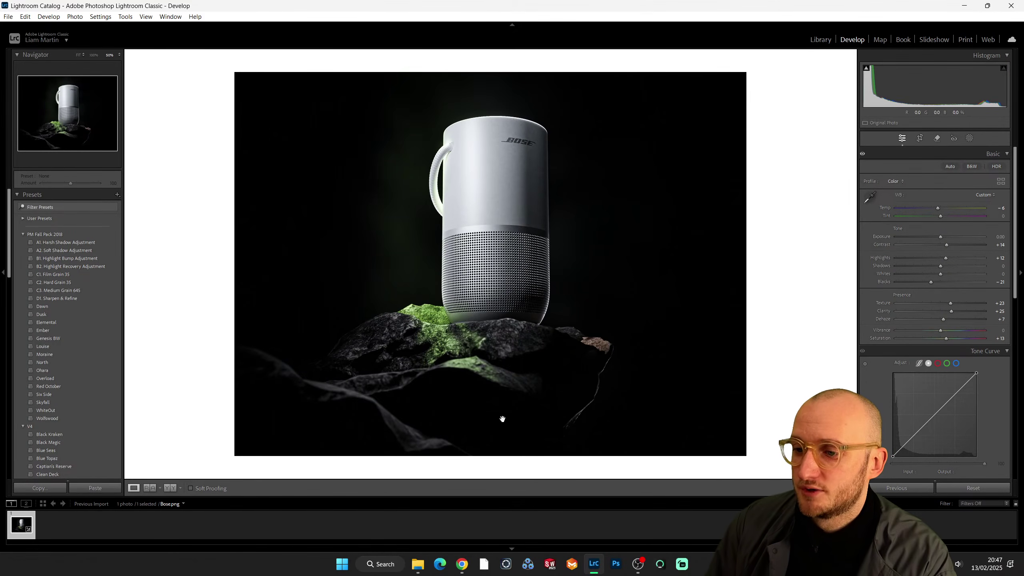
Inspect the brown rock tip beside the speaker up close, return to the whole image and set the temperature to +3.
left_click(636, 348)
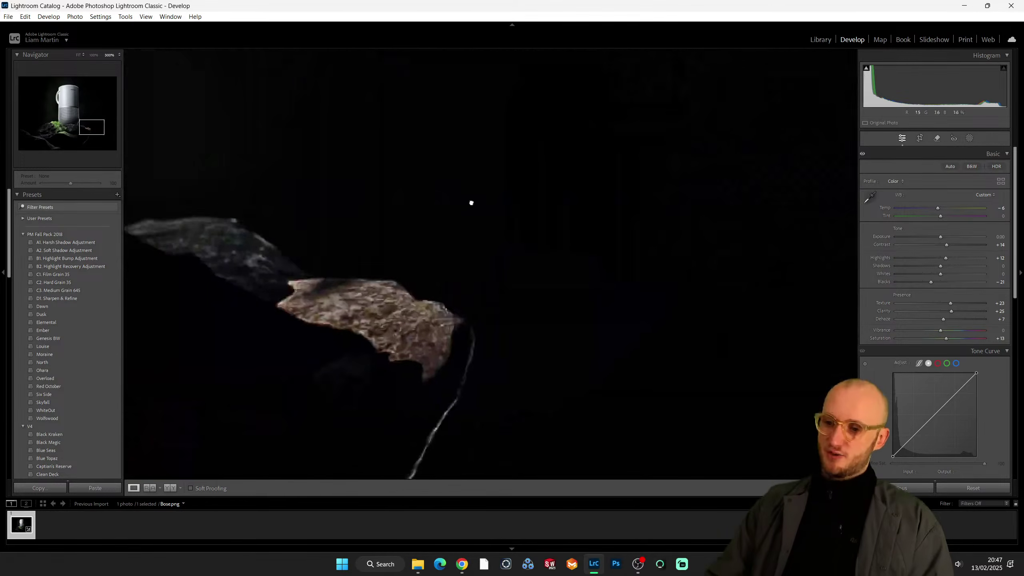
key("ctrl+alt+equal")
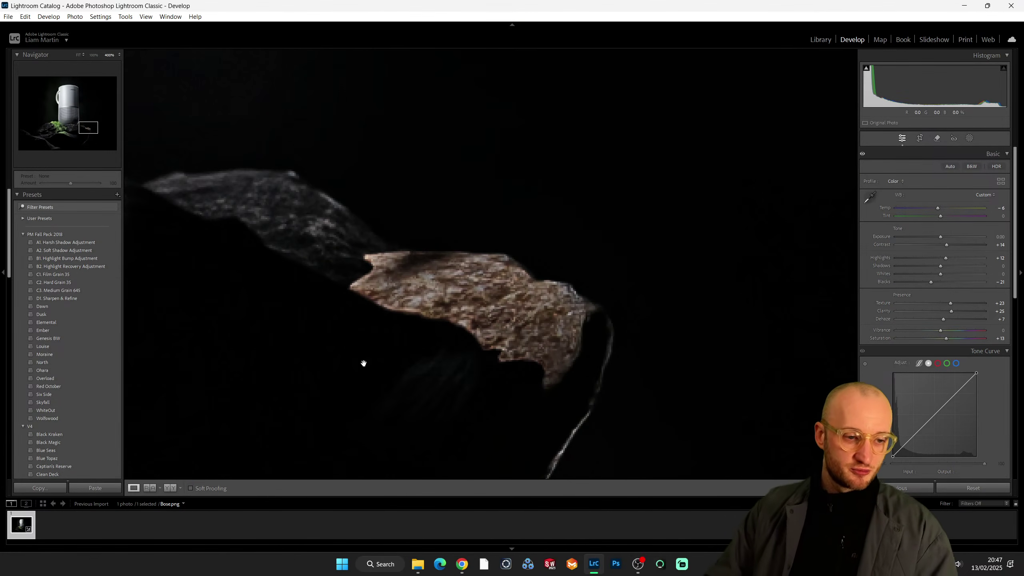
left_click(451, 273)
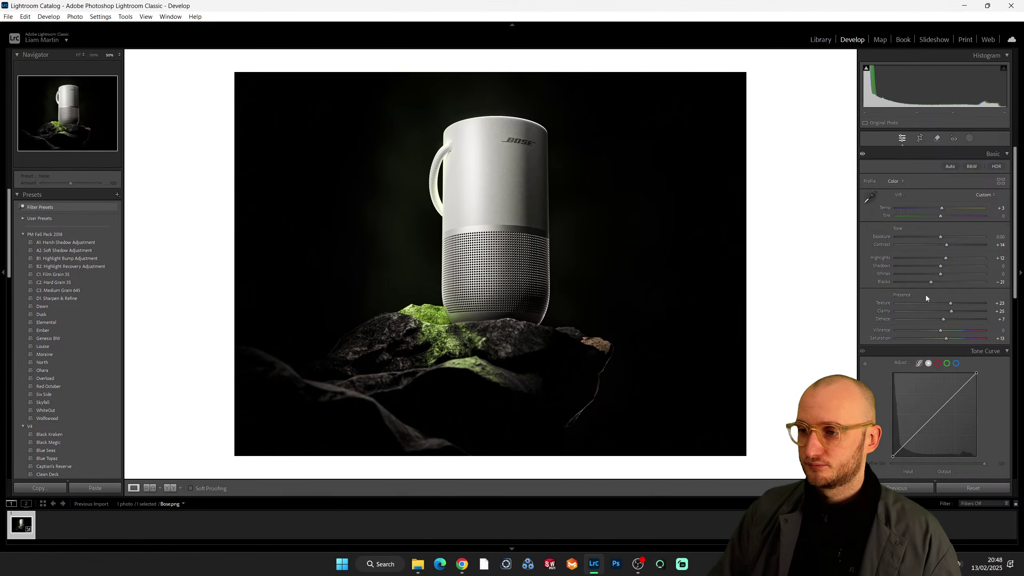
Look through the tone curve, colour mixer, colour grading, detail and effects settings for further adjustments.
scroll(919, 288, "down", 5)
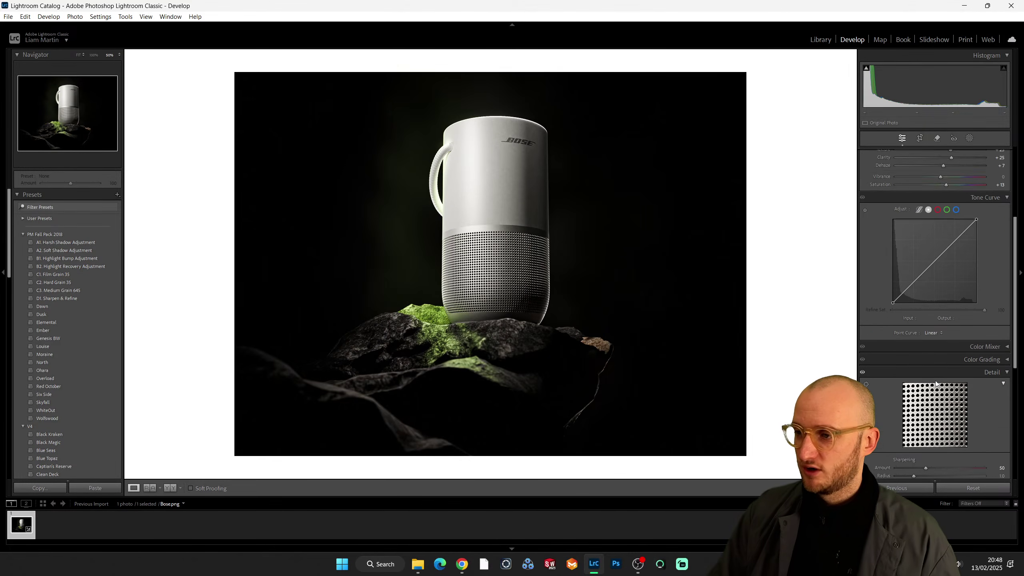
scroll(946, 239, "up", 2)
scroll(943, 280, "down", 3)
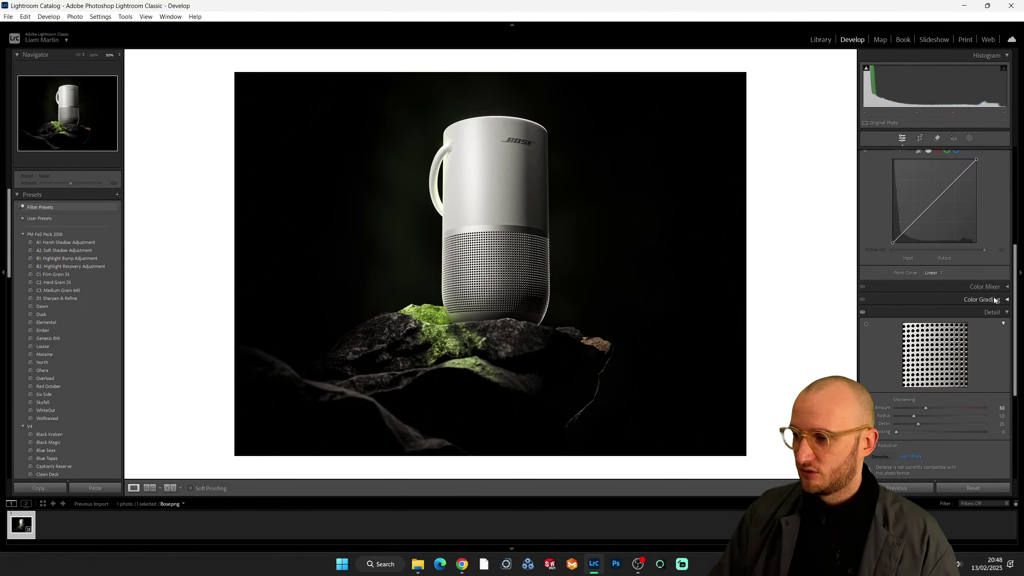
scroll(983, 314, "down", 4)
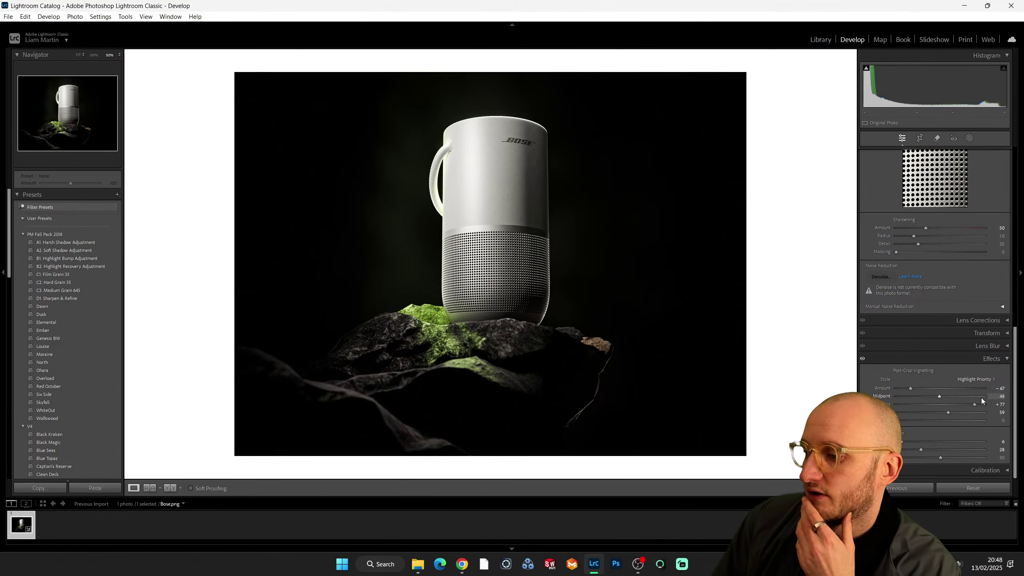
scroll(993, 323, "up", 5)
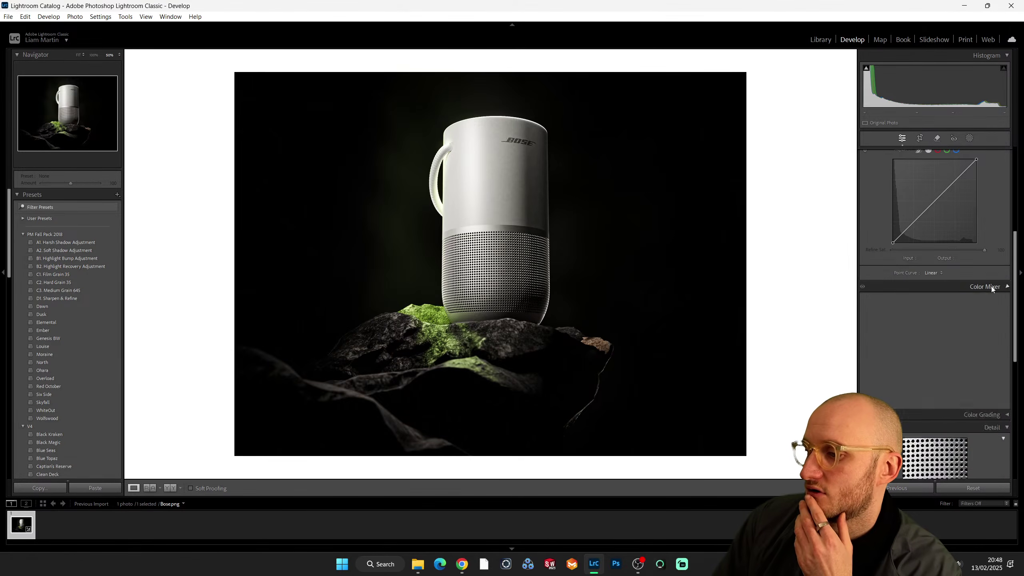
left_click(990, 286)
left_click(964, 321)
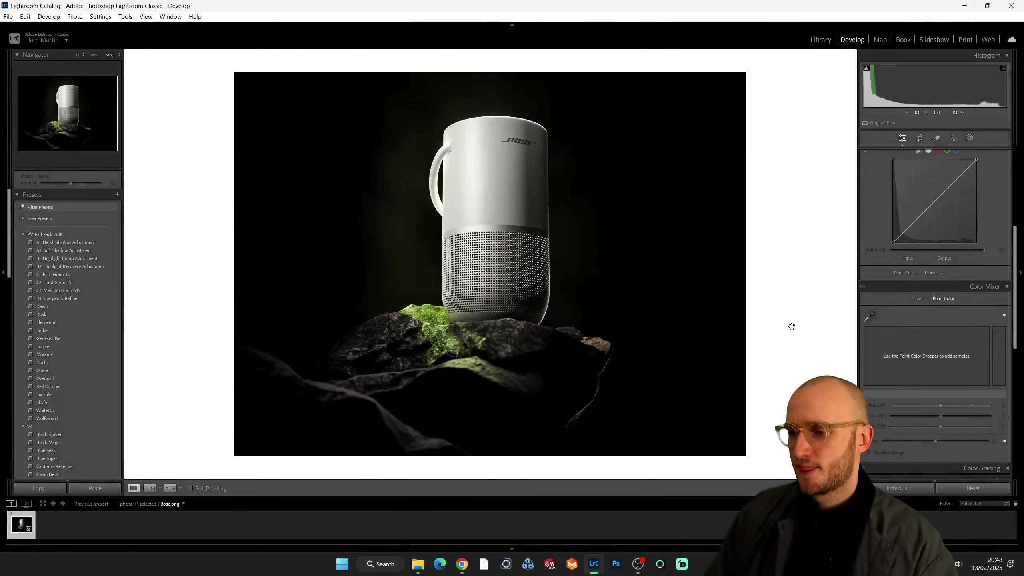
left_click(995, 287)
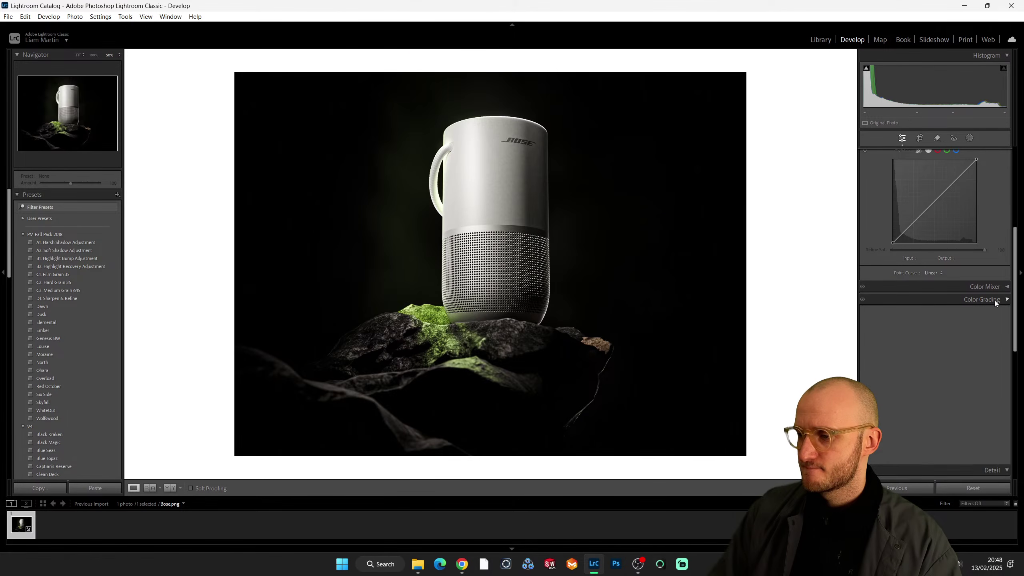
left_click(994, 300)
left_click(994, 288)
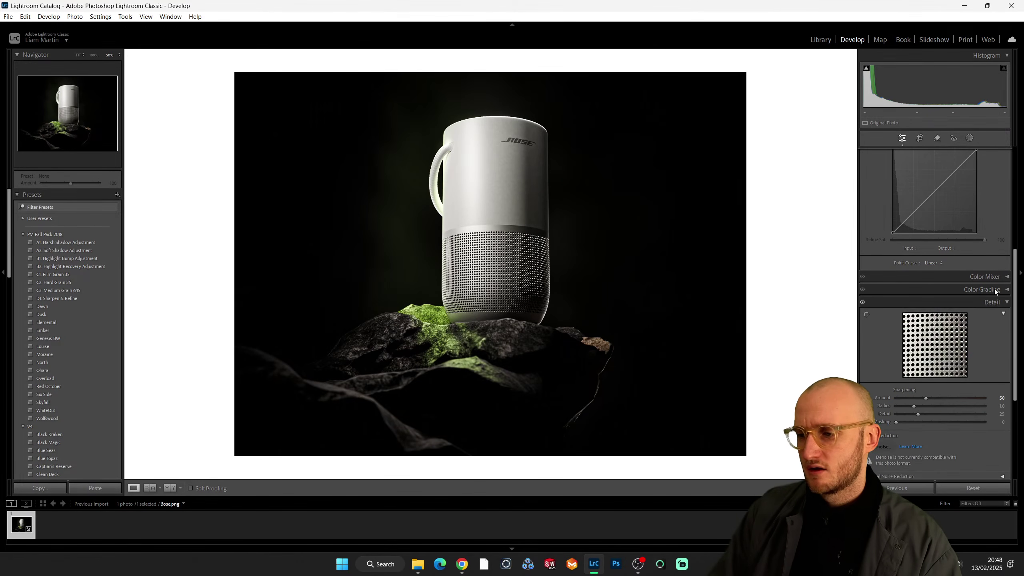
scroll(993, 302, "up", 3)
scroll(993, 304, "down", 6)
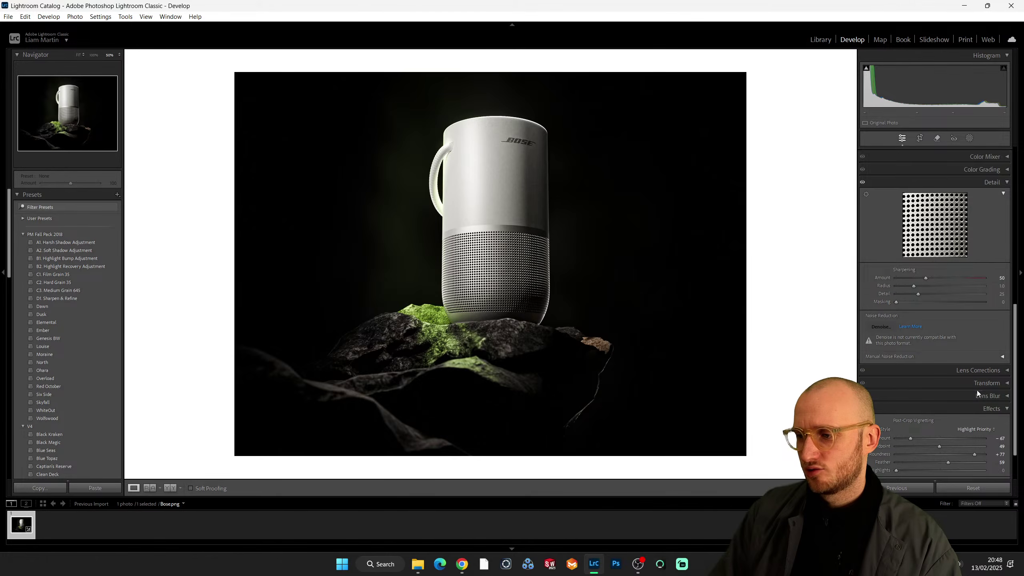
scroll(980, 396, "up", 3)
scroll(981, 399, "up", 3)
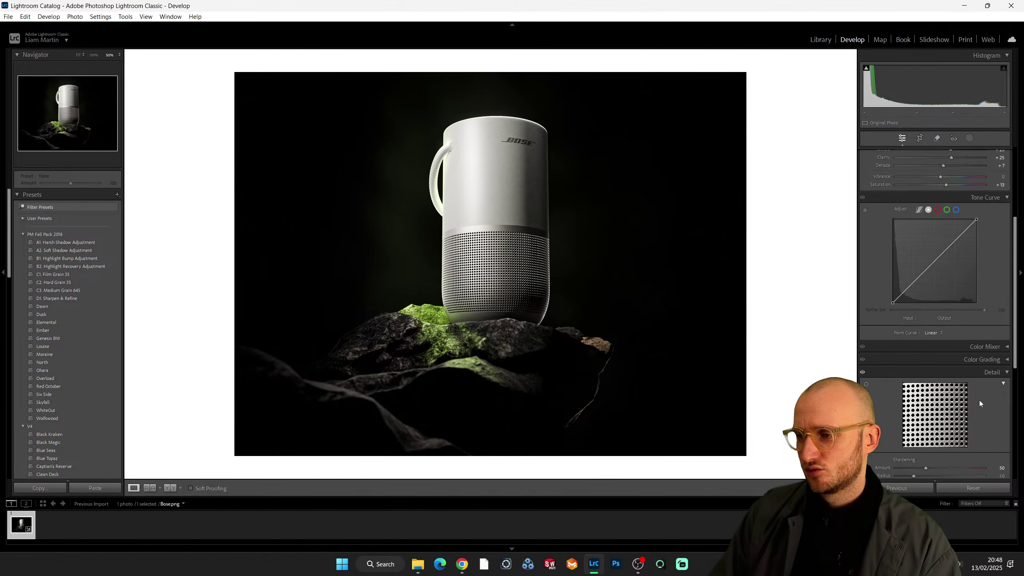
scroll(979, 400, "up", 3)
scroll(986, 318, "down", 3)
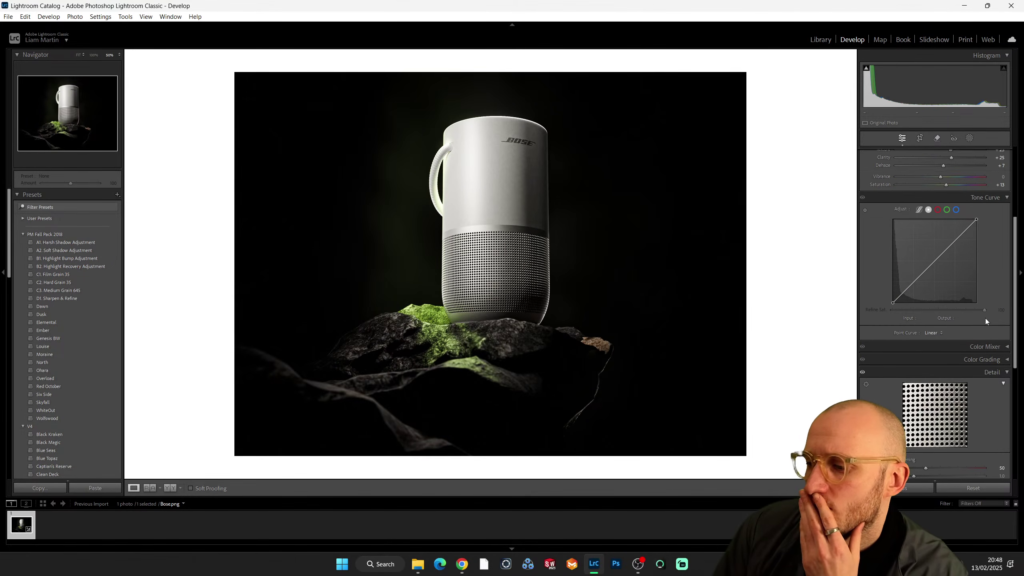
left_click(987, 361)
scroll(975, 363, "down", 3)
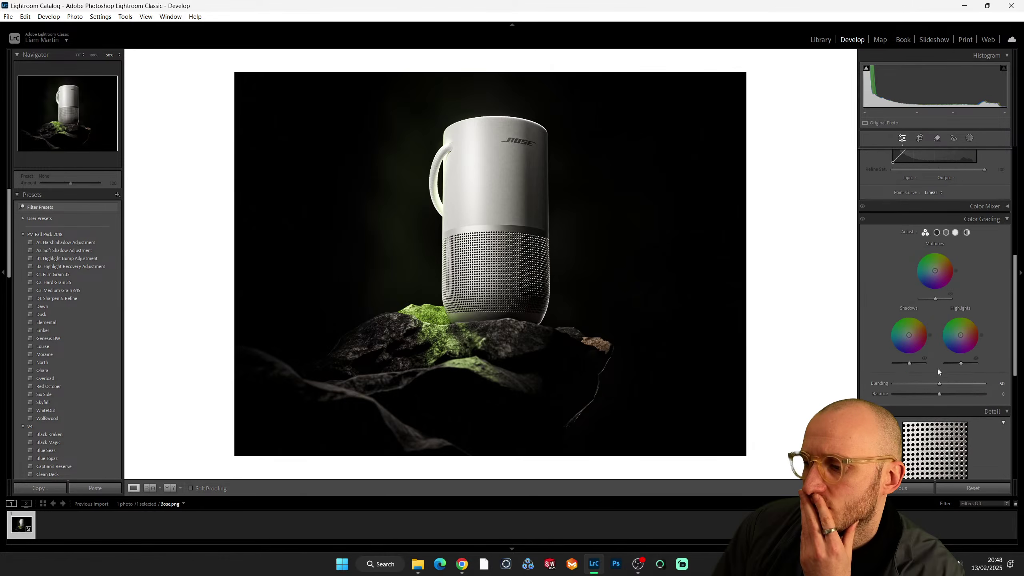
left_click(936, 233)
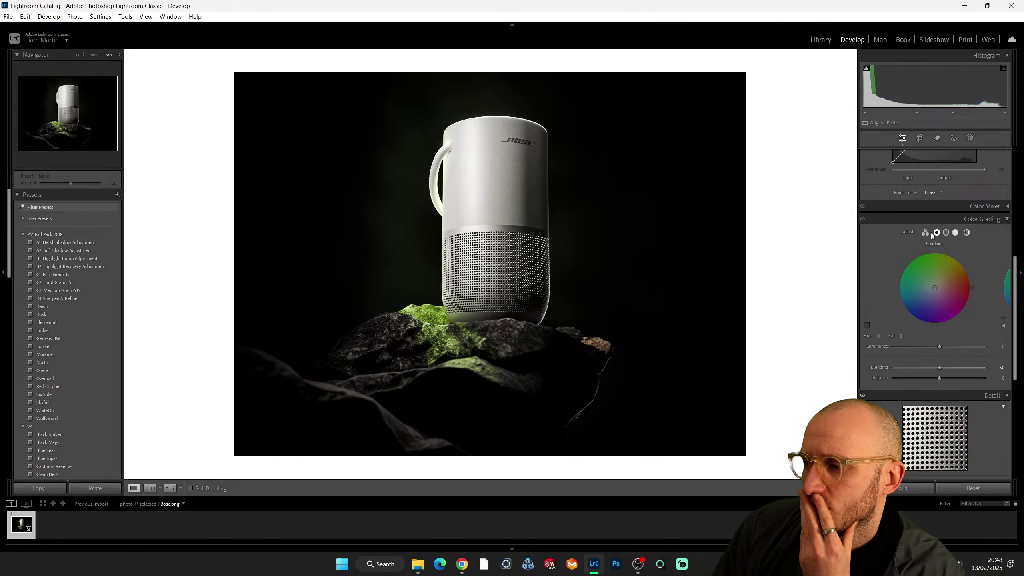
left_click(974, 219)
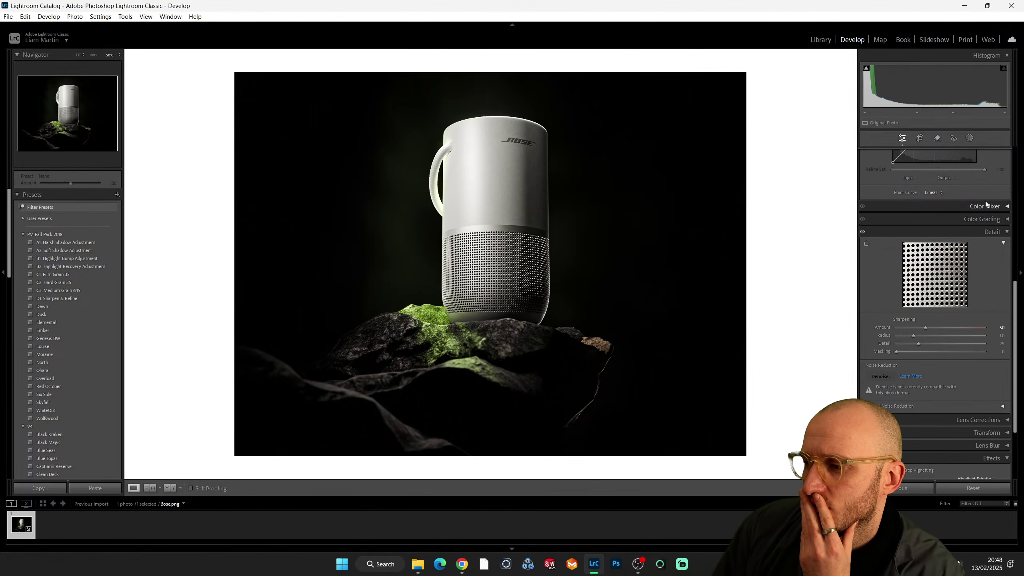
Shift the moss colour in the Color Mixer by setting the green hue to +15 and the green saturation to -31.
left_click(984, 204)
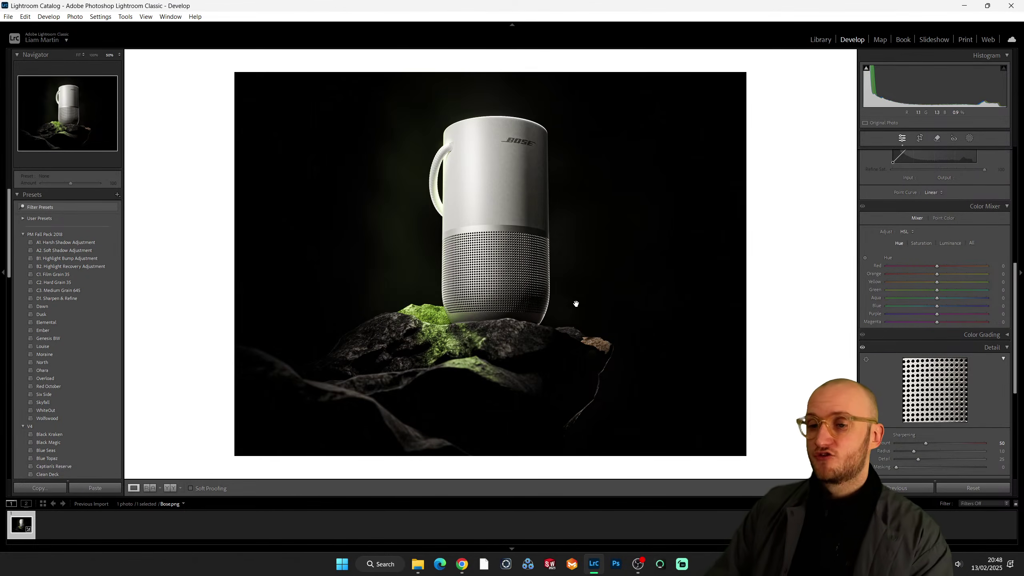
left_click(922, 242)
left_click_drag(937, 289, 933, 290)
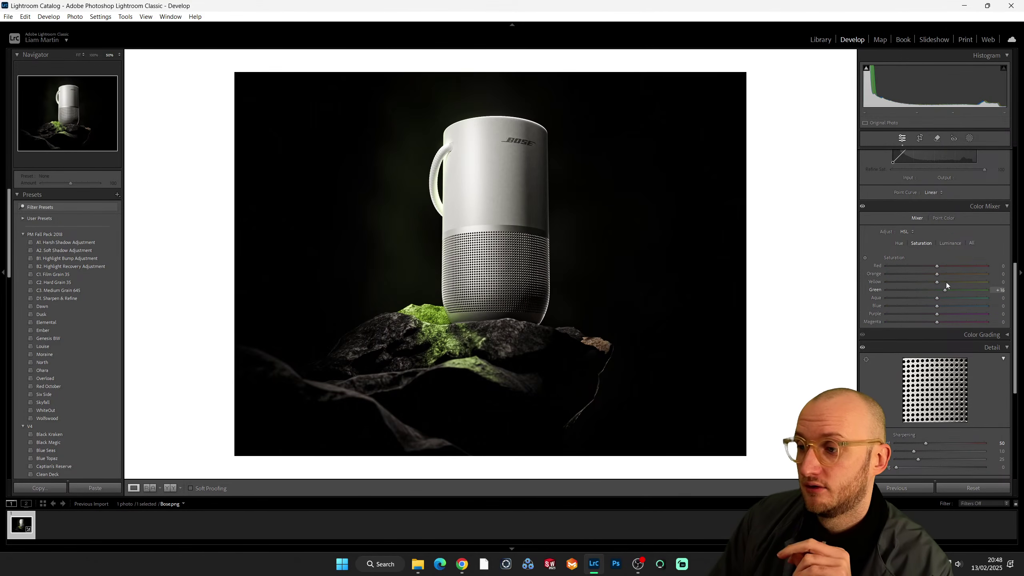
left_click_drag(945, 281, 942, 269)
left_click(900, 243)
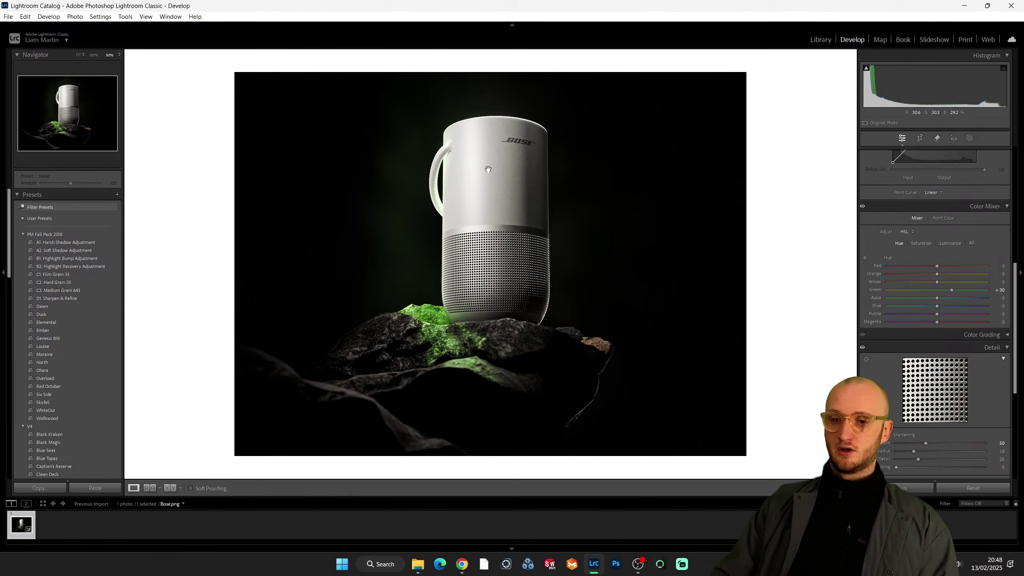
left_click_drag(951, 290, 946, 289)
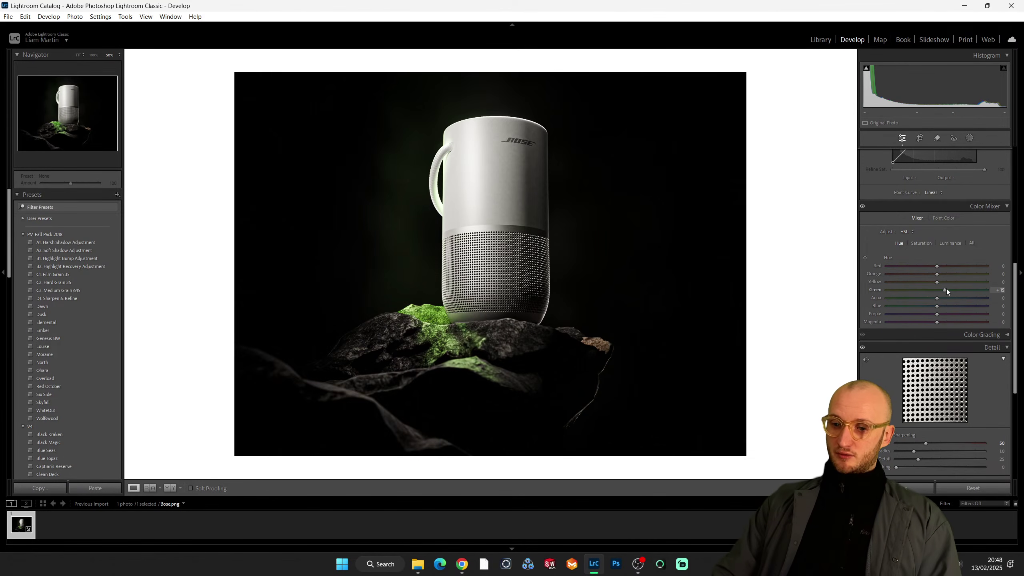
left_click(922, 243)
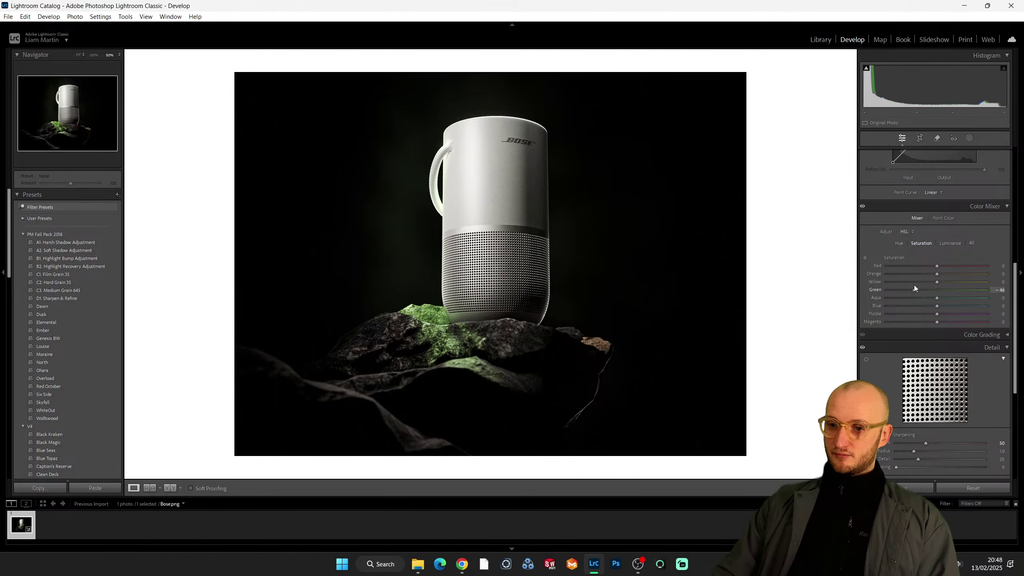
left_click_drag(921, 286, 922, 286)
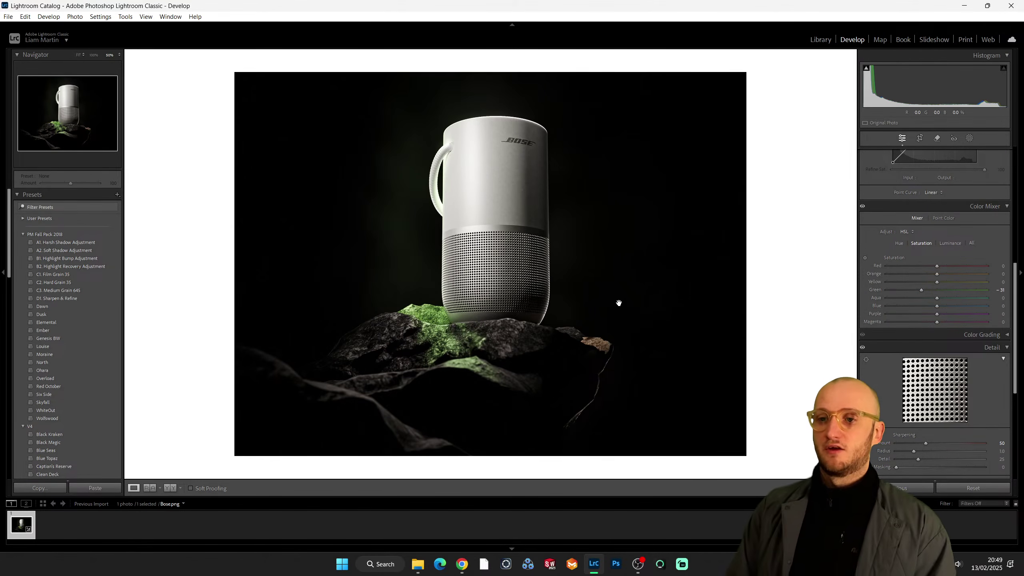
Zoom in closely on the speaker's smooth upper body to examine its surface for blemishes.
left_click_drag(560, 260, 496, 391)
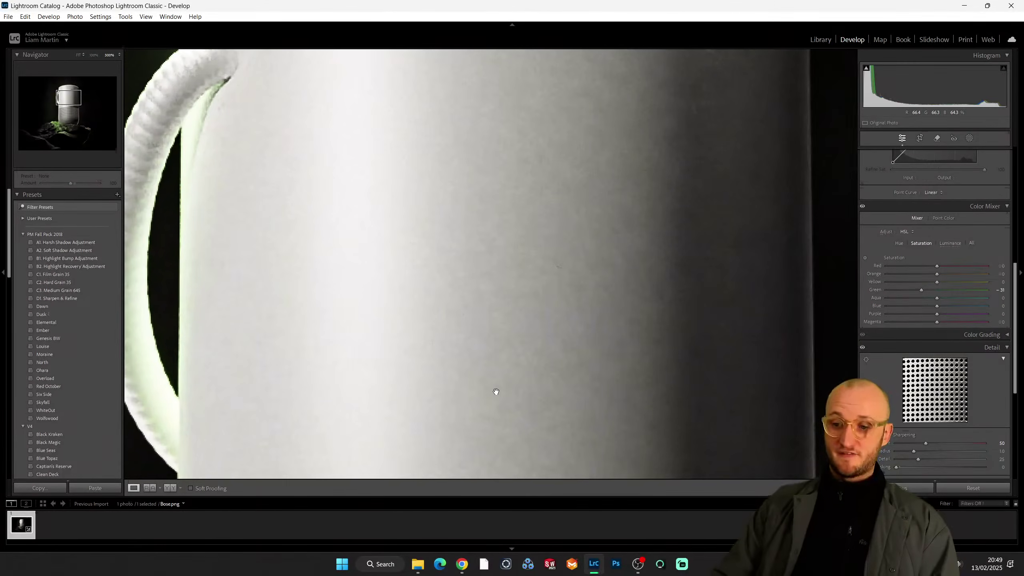
left_click(526, 373)
left_click(520, 308)
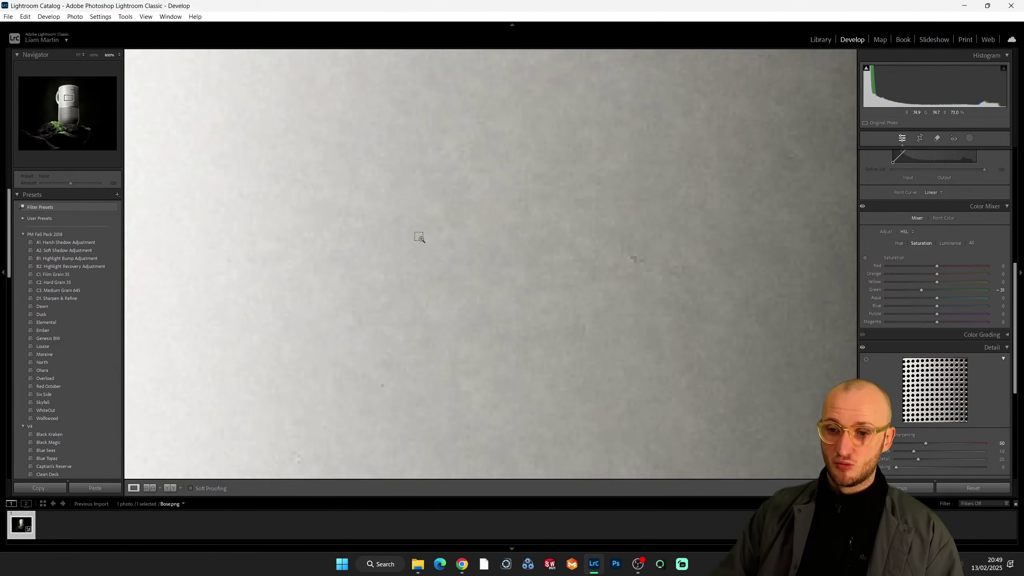
Return to the full view of the graded speaker image to review the overall result.
key("ctrl+alt+minus")
key("ctrl+alt+minus")
key("ctrl+alt+minus")
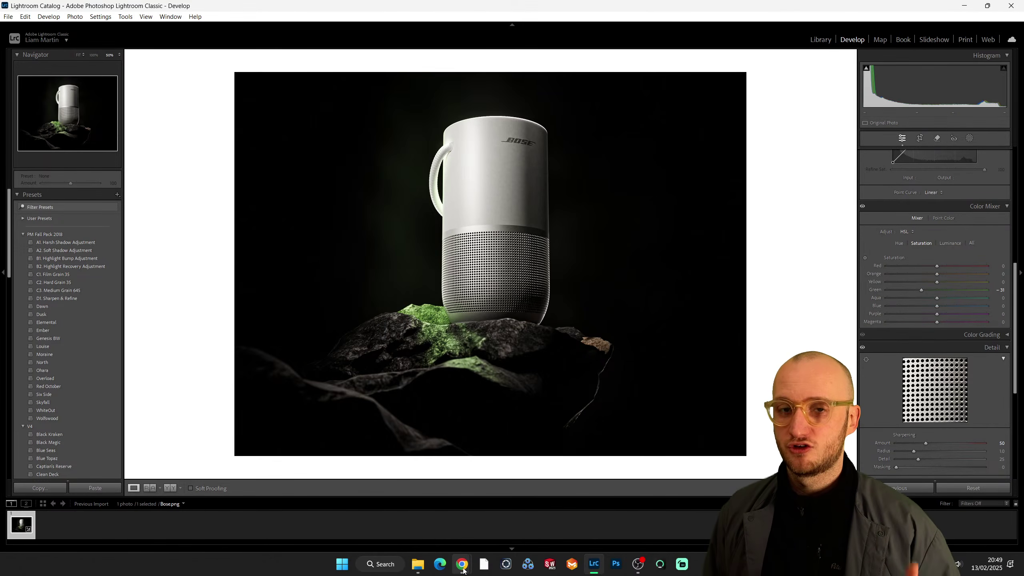
Switch to Chrome and open the home page of the Visune resource site.
mouse_move(462, 570)
left_click(442, 509)
scroll(291, 326, "up", 1)
left_click(241, 115)
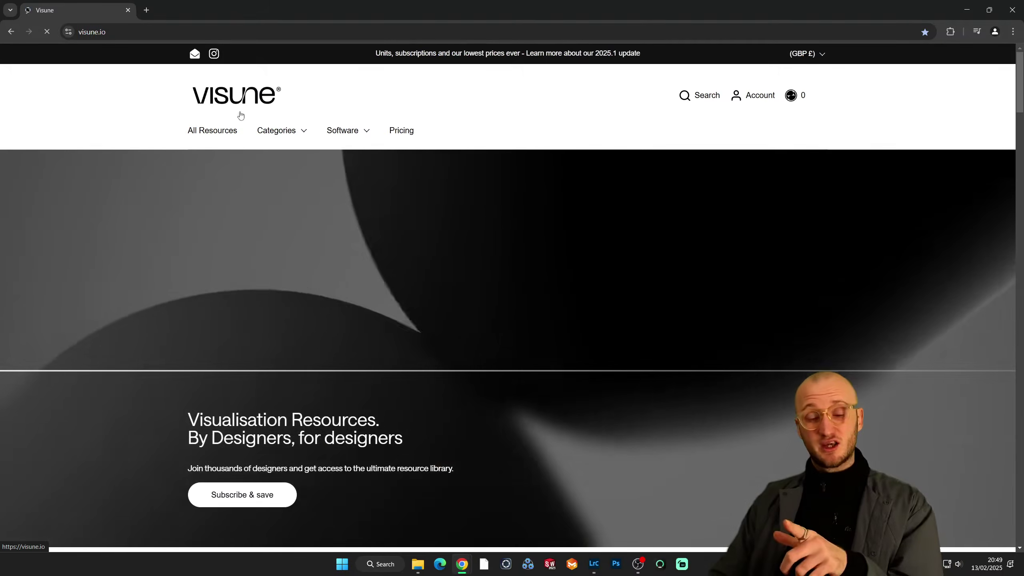
Open Visune's Blender resources collection and browse through its scene listings.
mouse_move(301, 142)
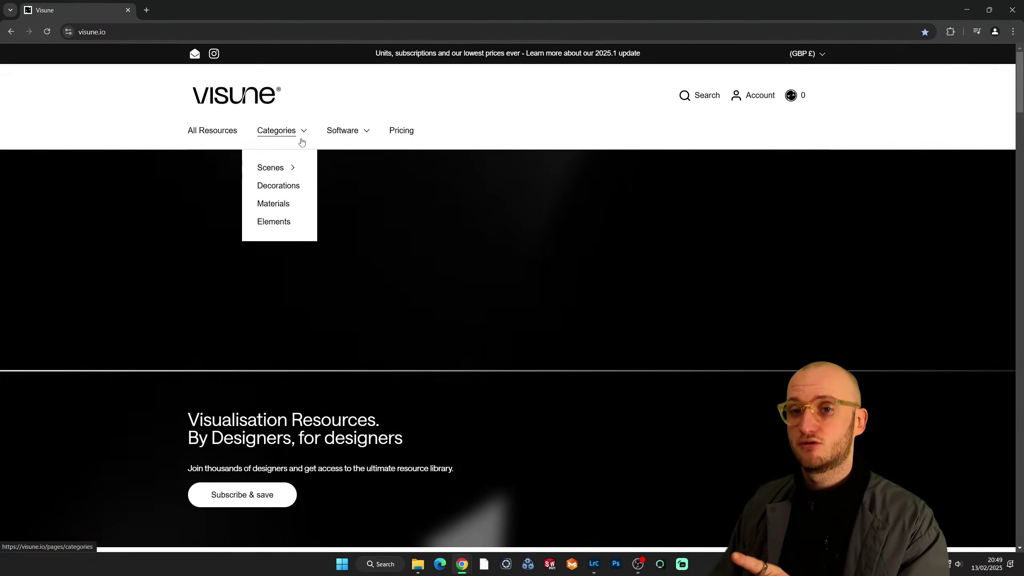
mouse_move(347, 131)
left_click(336, 205)
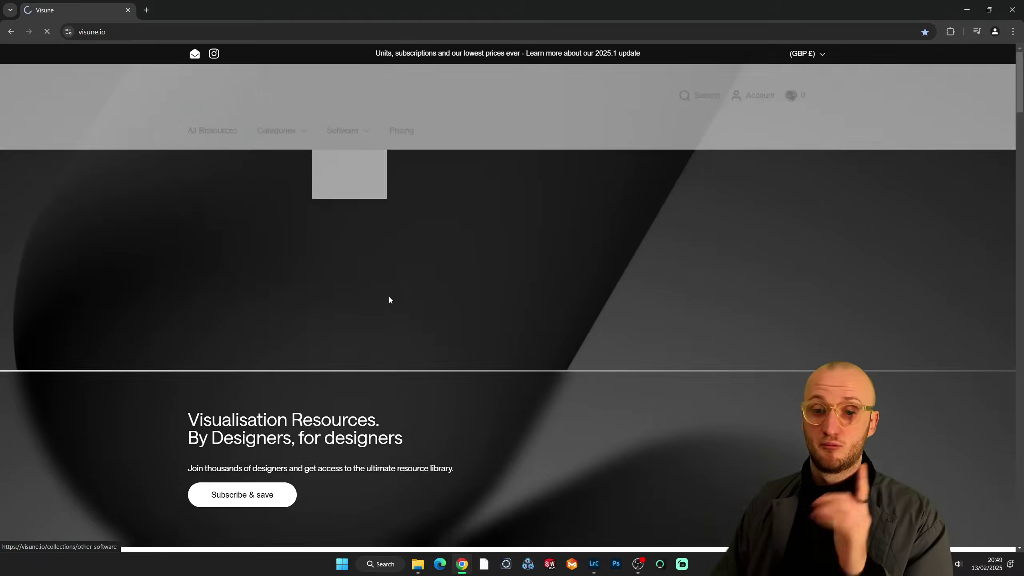
scroll(133, 322, "down", 6)
scroll(134, 324, "down", 4)
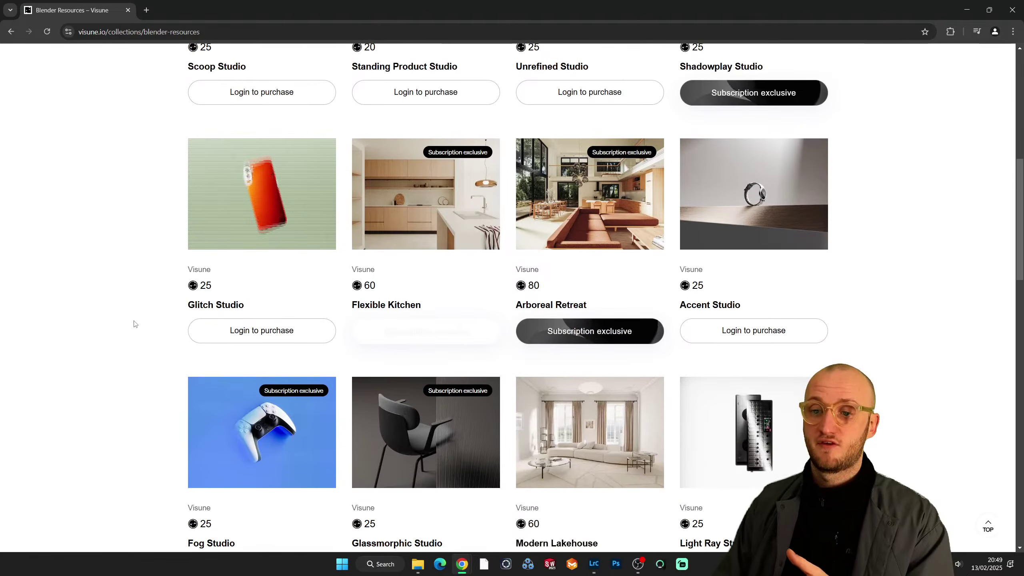
Open Visune's Other Software collection and look over the listed elements and material packs.
scroll(134, 324, "up", 10)
mouse_move(346, 131)
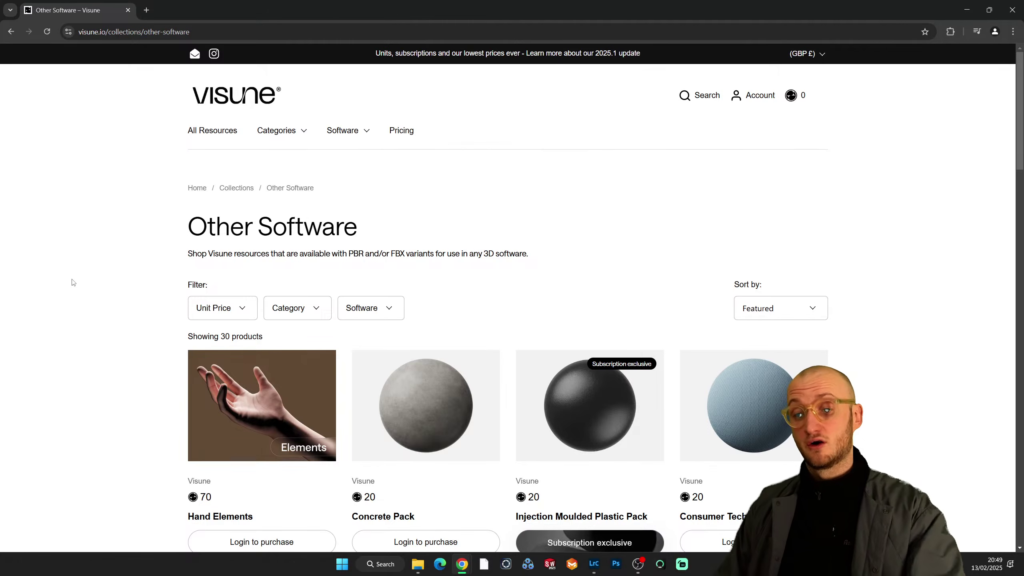
scroll(103, 399, "down", 8)
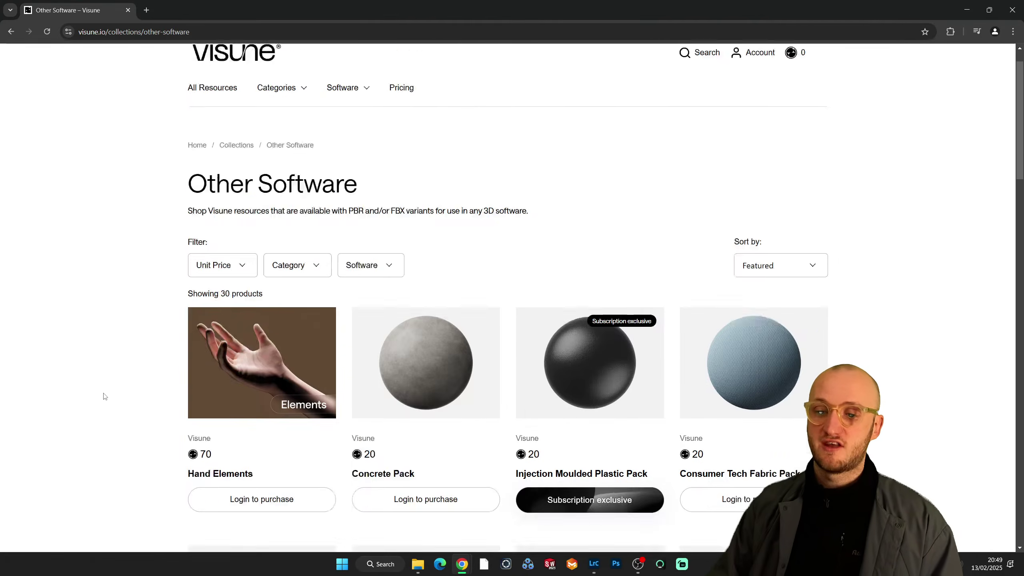
scroll(103, 266, "up", 6)
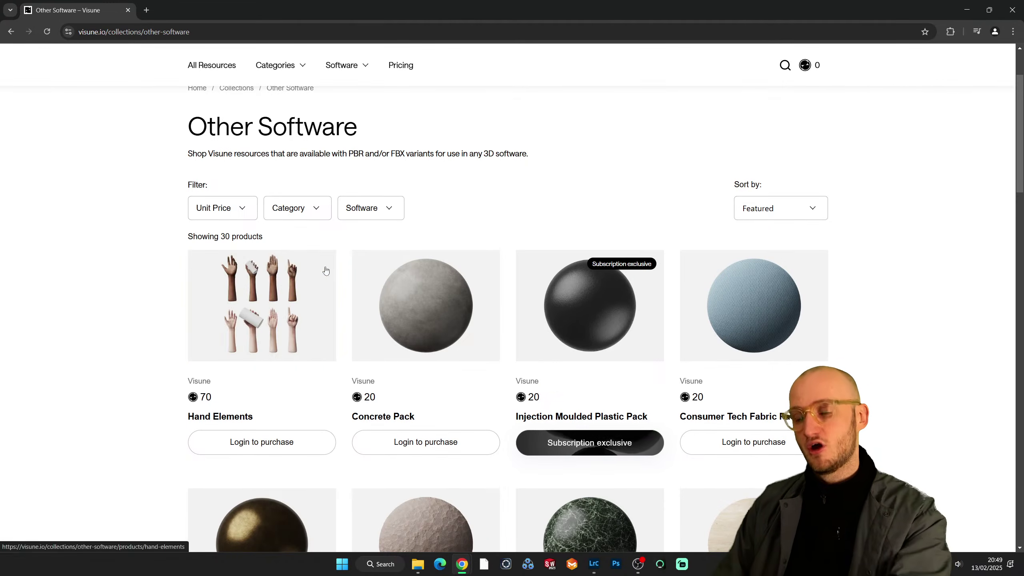
left_click(294, 66)
scroll(242, 66, "up", 2)
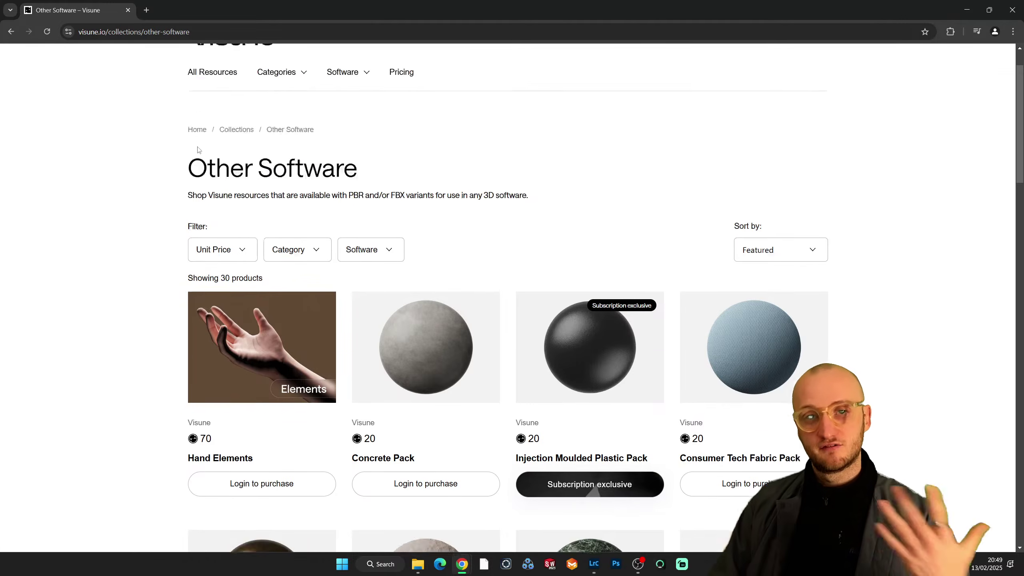
Go back to the Visune home page and open the Brickworks Bathroom product from the featured resources.
left_click(241, 99)
scroll(125, 268, "down", 15)
scroll(125, 274, "down", 6)
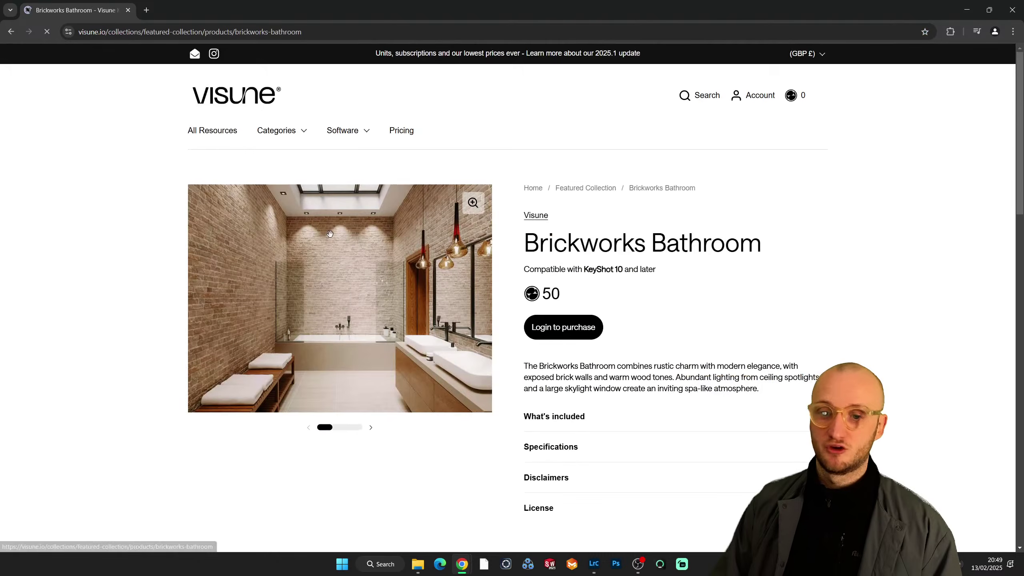
View the next Brickworks Bathroom gallery image and return to the first one.
scroll(68, 349, "down", 1)
scroll(242, 343, "up", 1)
left_click(372, 427)
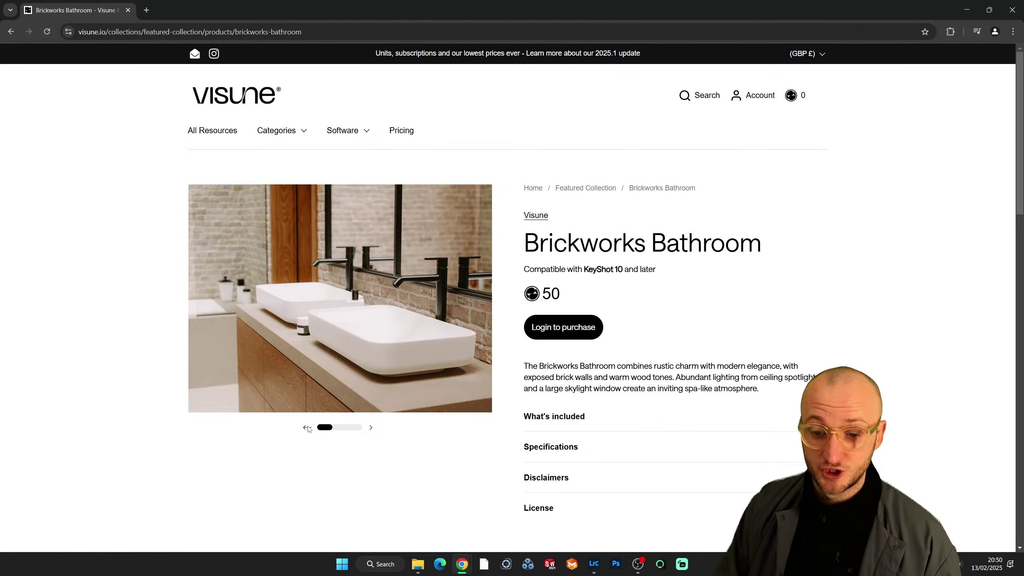
left_click(308, 428)
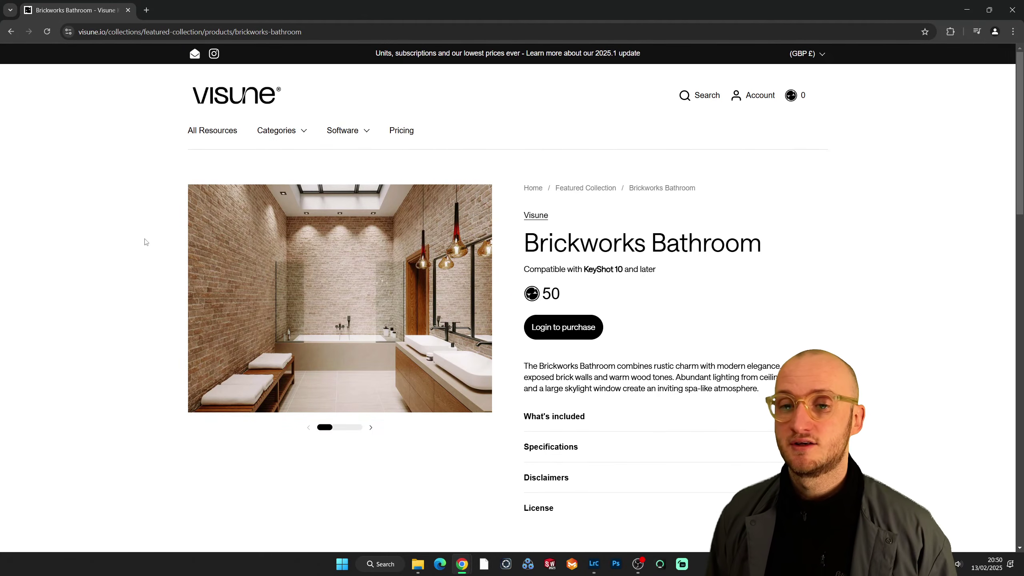
Leave the Brickworks Bathroom page and go back to the start of the Visune home page.
left_click(10, 32)
scroll(114, 256, "up", 10)
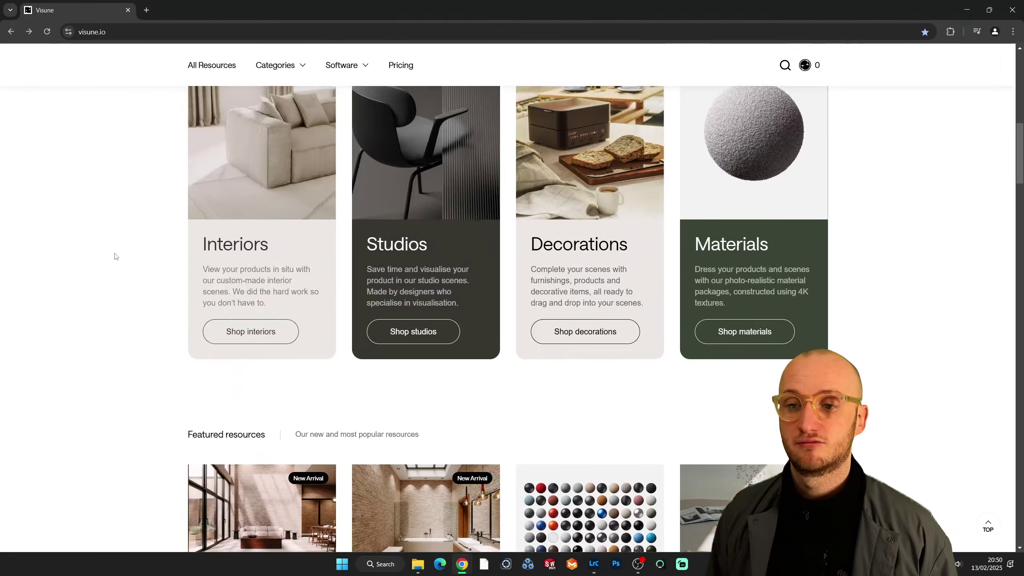
scroll(115, 256, "up", 8)
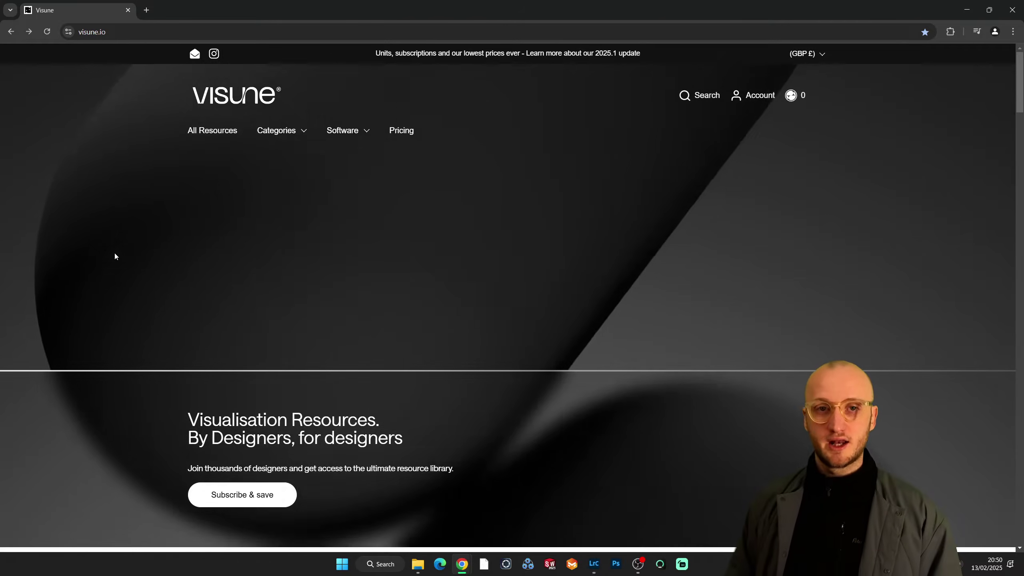
mouse_move(637, 564)
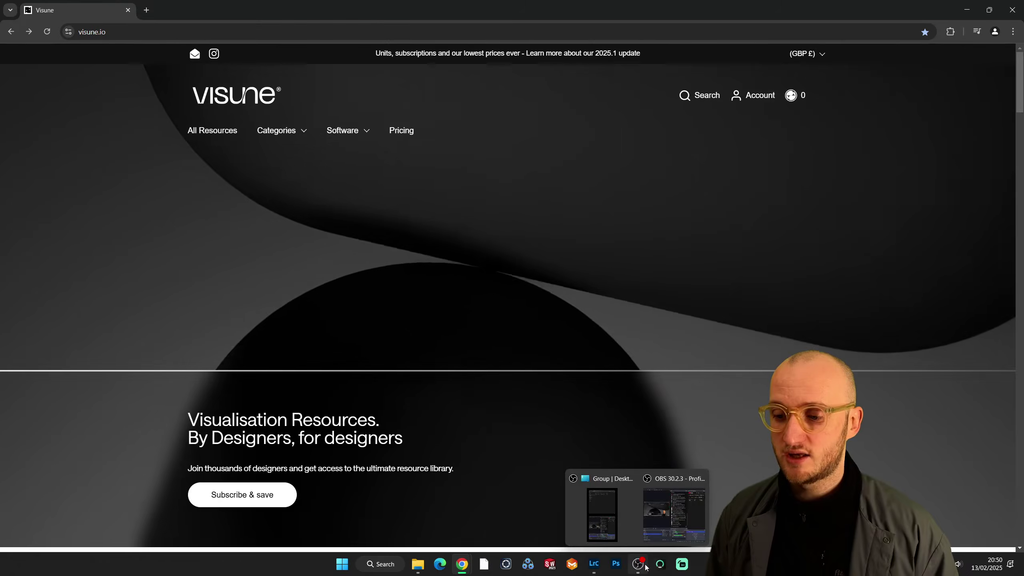
mouse_move(645, 529)
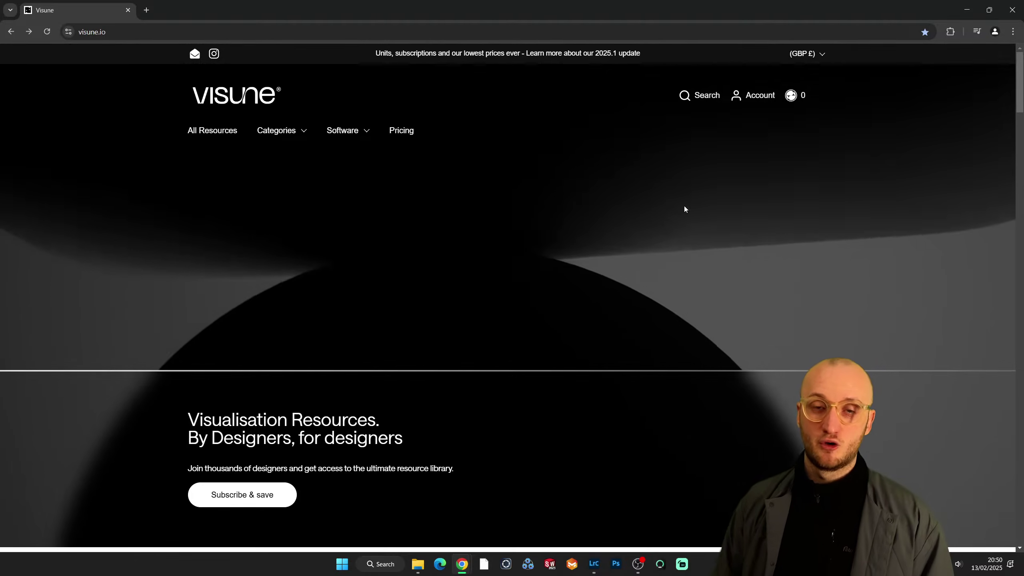